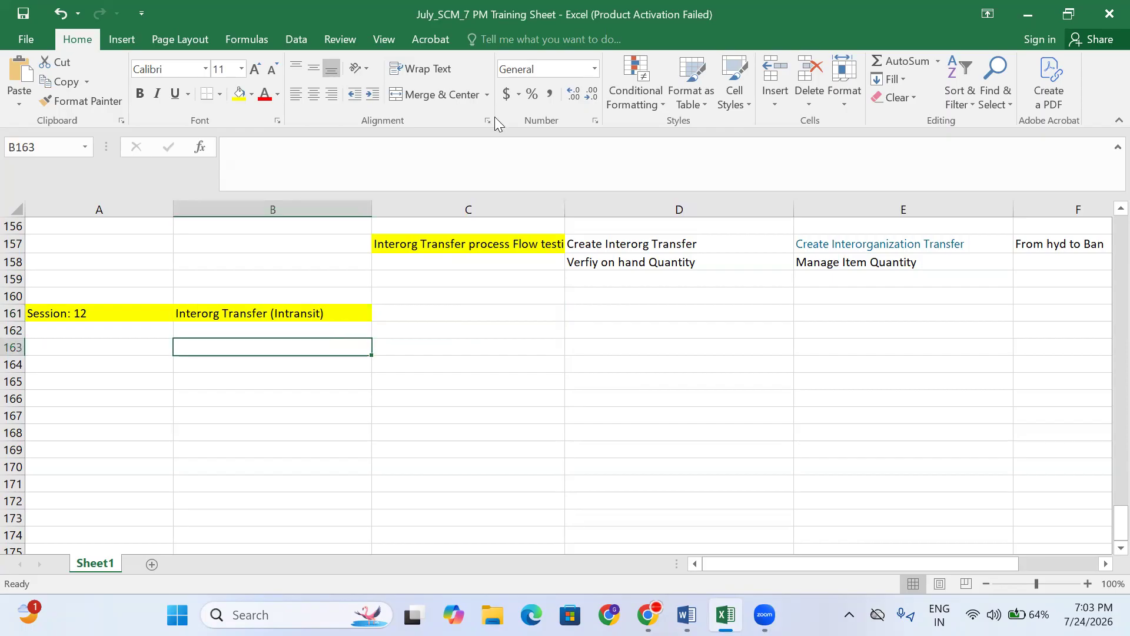
# - Look over the Session 12 row cells and the Interorg transfer definition around C145
pyautogui.click(365, 328)
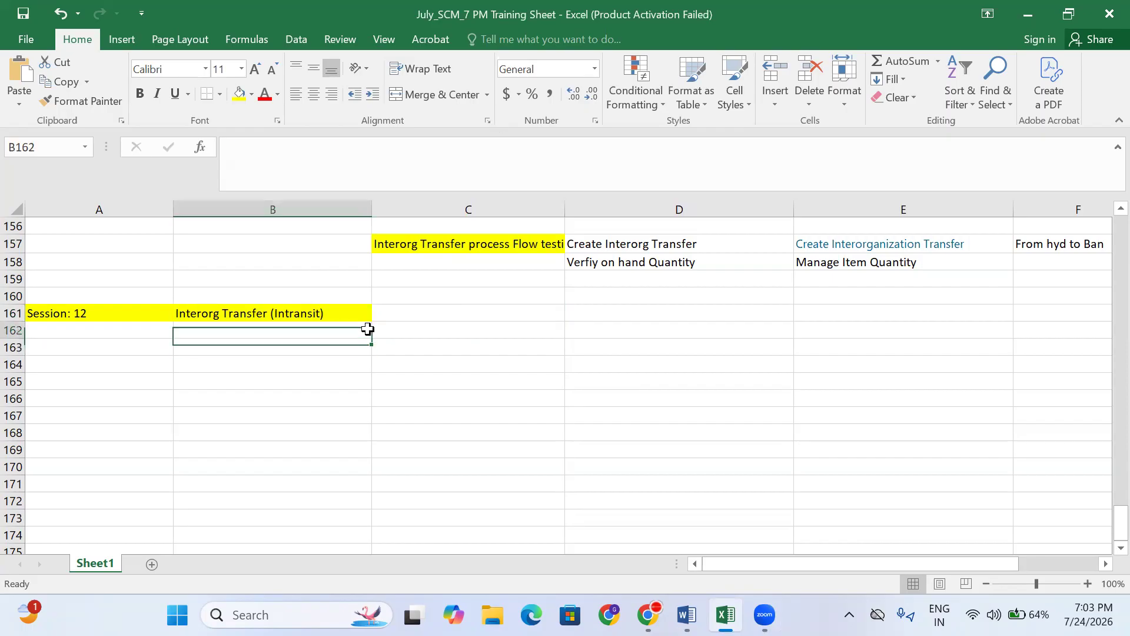
pyautogui.click(414, 332)
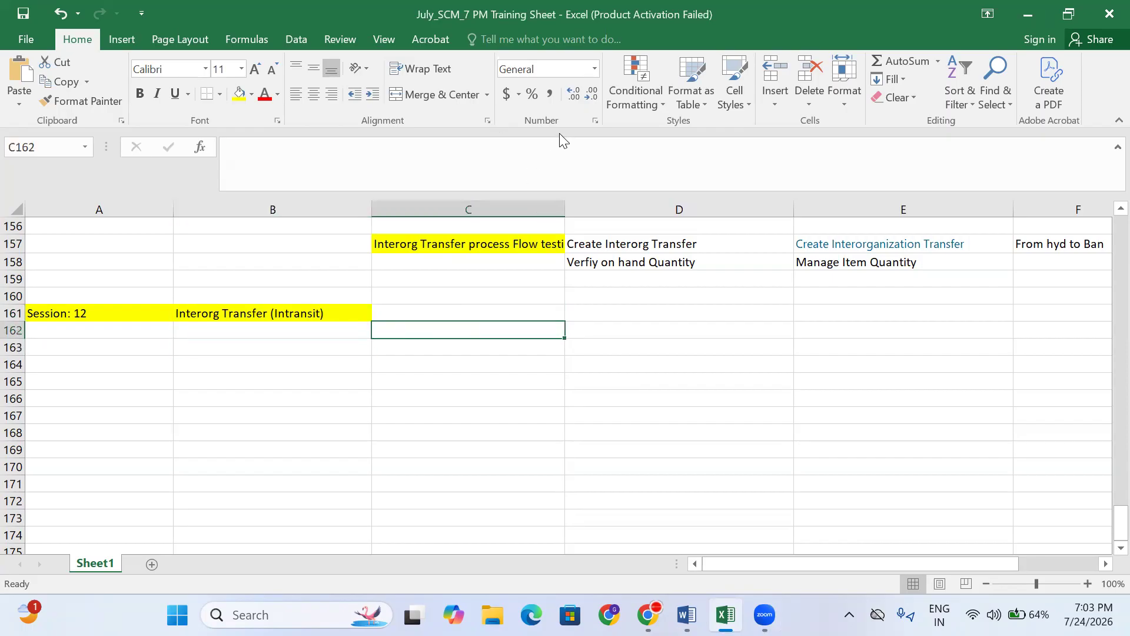
pyautogui.click(418, 311)
pyautogui.click(416, 340)
pyautogui.click(408, 318)
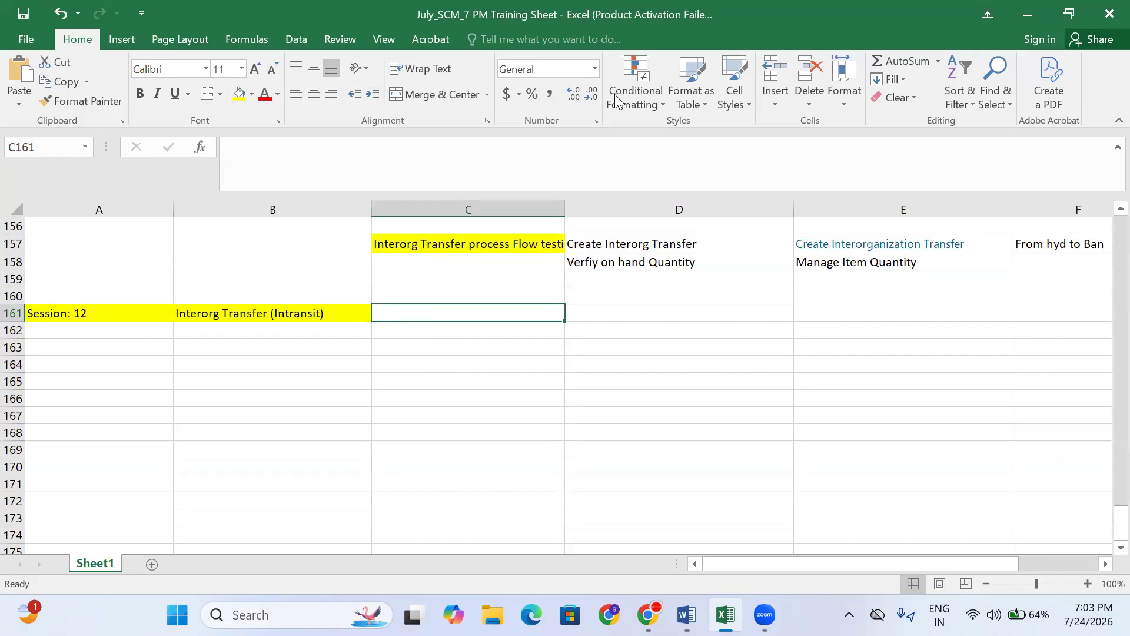
pyautogui.click(396, 336)
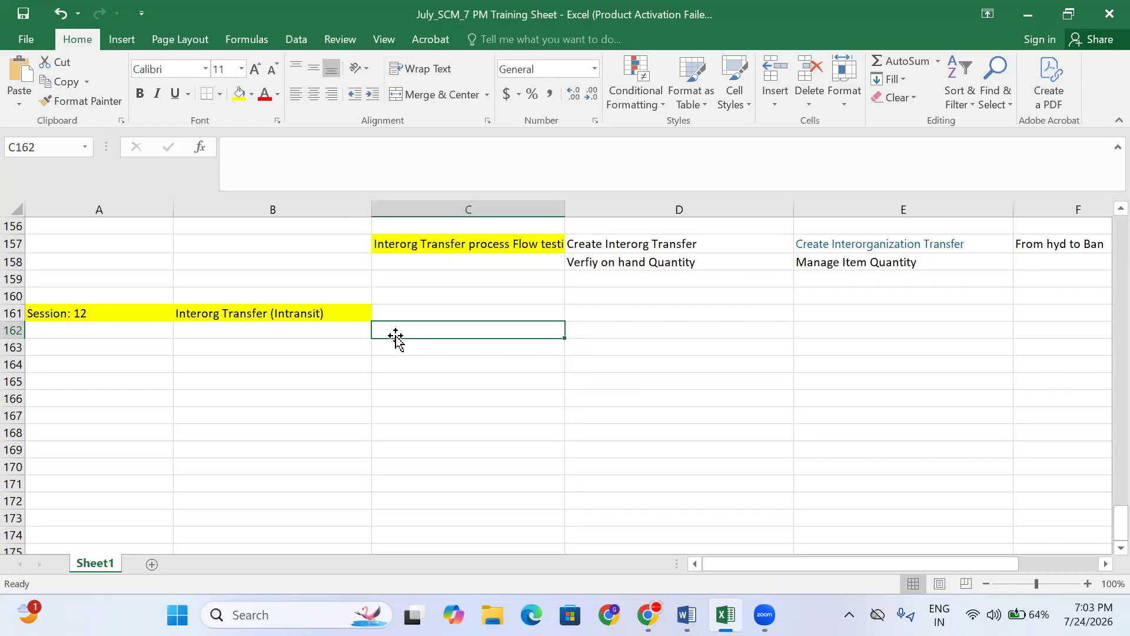
pyautogui.scroll(4, 396, 337)
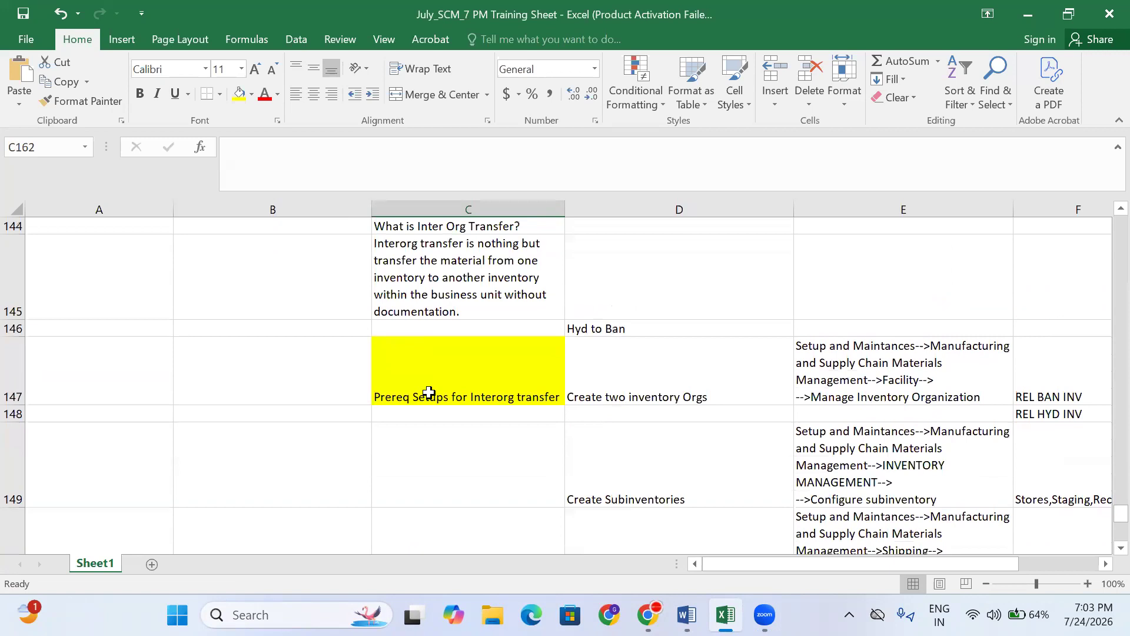
pyautogui.scroll(1, 471, 360)
pyautogui.click(457, 340)
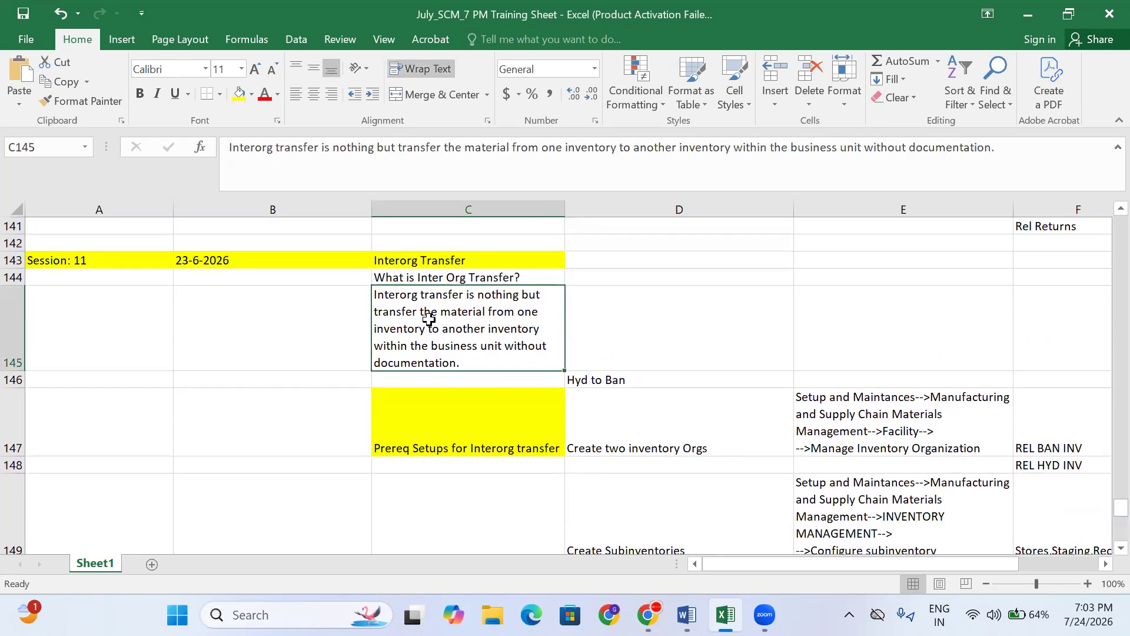
pyautogui.click(416, 272)
pyautogui.click(415, 260)
pyautogui.click(411, 323)
pyautogui.click(428, 417)
pyautogui.click(438, 349)
# - Review the What is Inter Org Transfer? question and definition cells B145 to D145
pyautogui.click(459, 400)
pyautogui.click(460, 359)
pyautogui.click(481, 276)
pyautogui.click(482, 320)
pyautogui.click(607, 315)
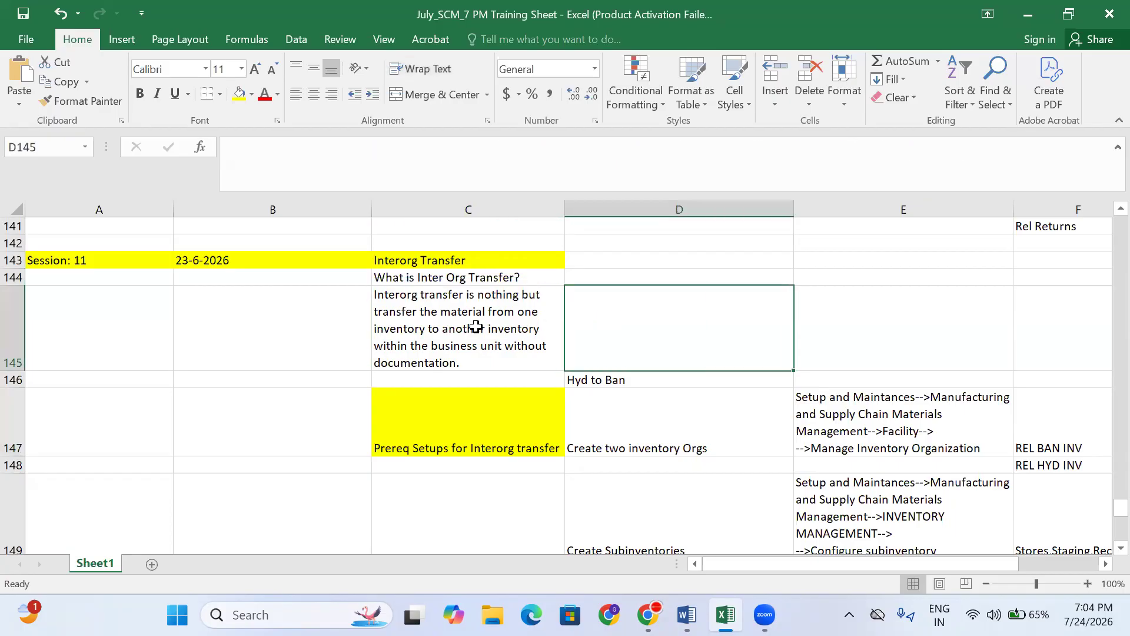
pyautogui.click(257, 334)
pyautogui.scroll(-7, 258, 334)
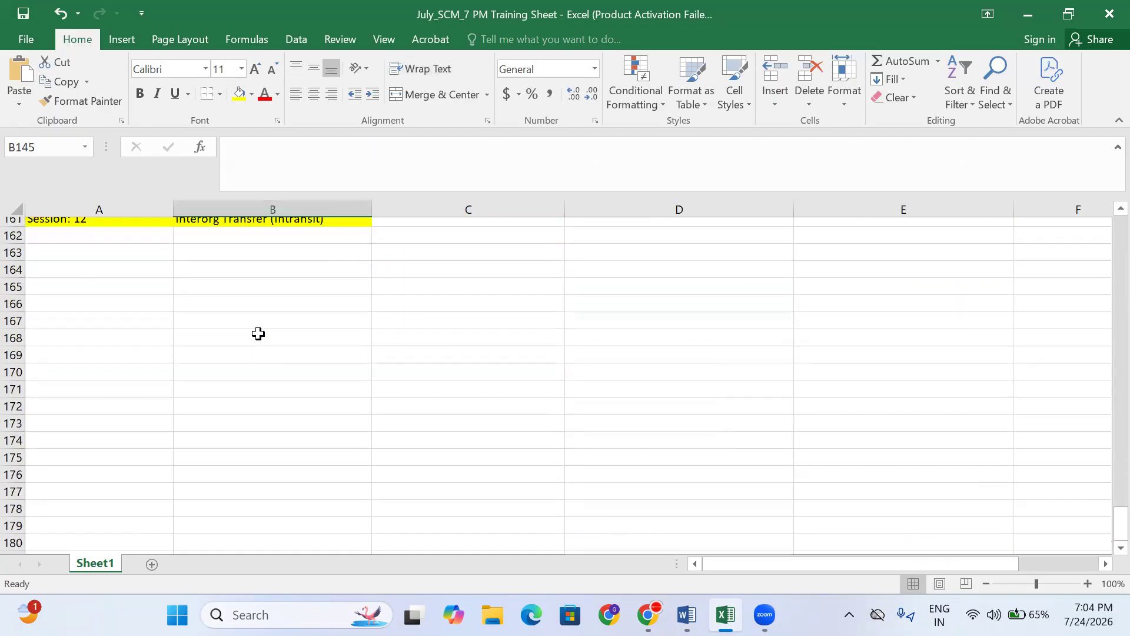
pyautogui.scroll(3, 258, 332)
# - Check the Intransit title in B161, then the Prereq Setups and Create two inventory Orgs cells
pyautogui.click(312, 478)
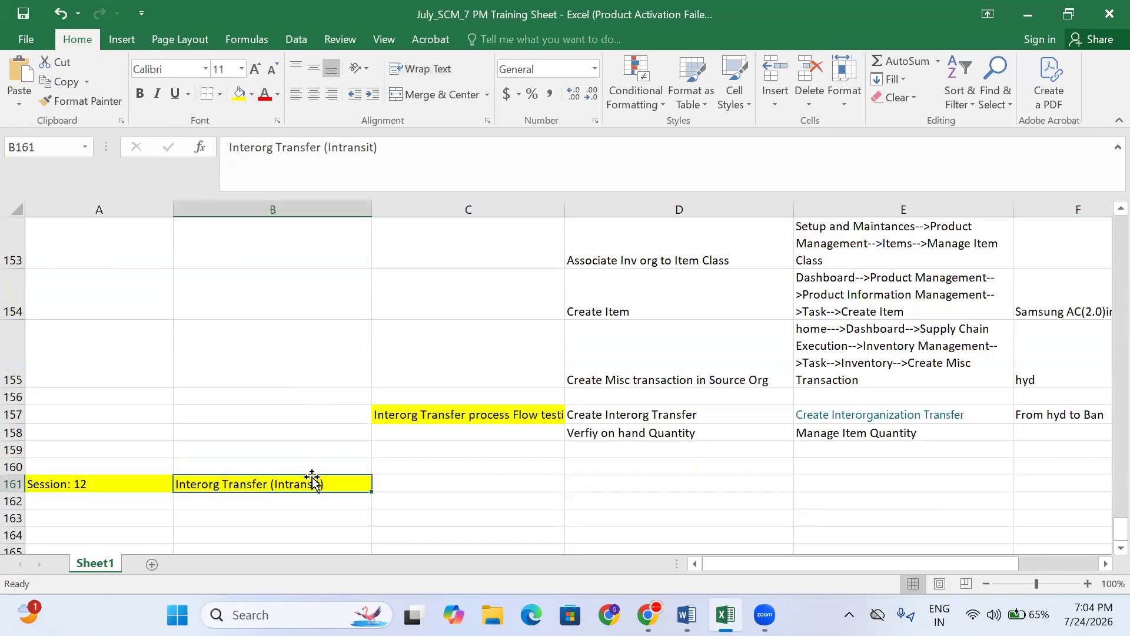
pyautogui.click(443, 479)
pyautogui.scroll(2, 575, 425)
pyautogui.scroll(1, 576, 425)
pyautogui.click(484, 389)
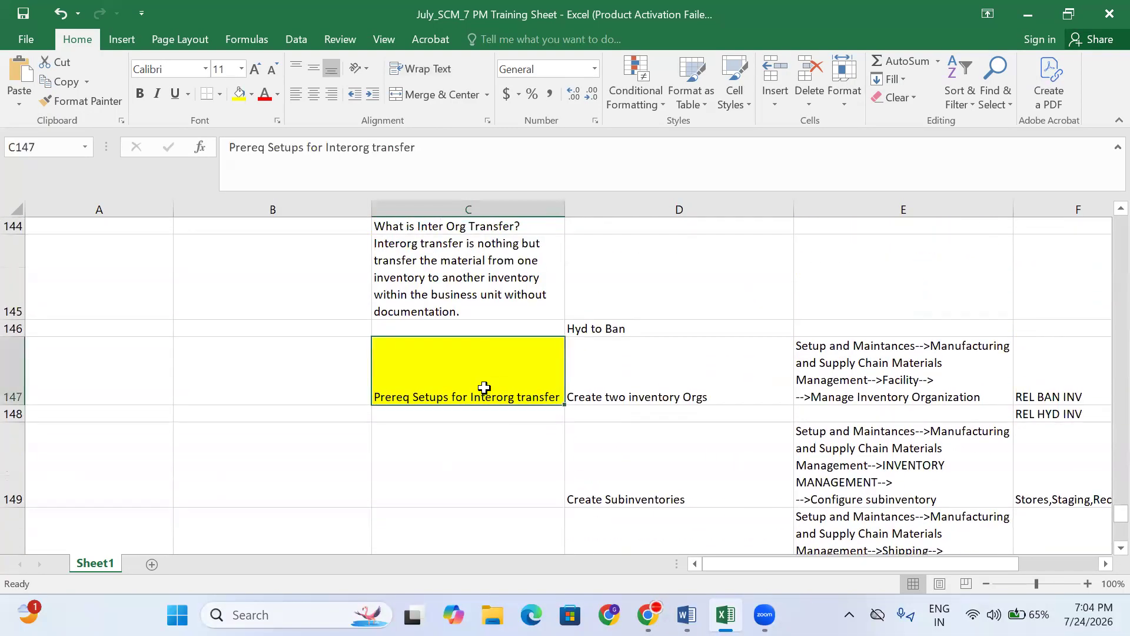
pyautogui.click(674, 384)
pyautogui.click(489, 369)
pyautogui.click(653, 366)
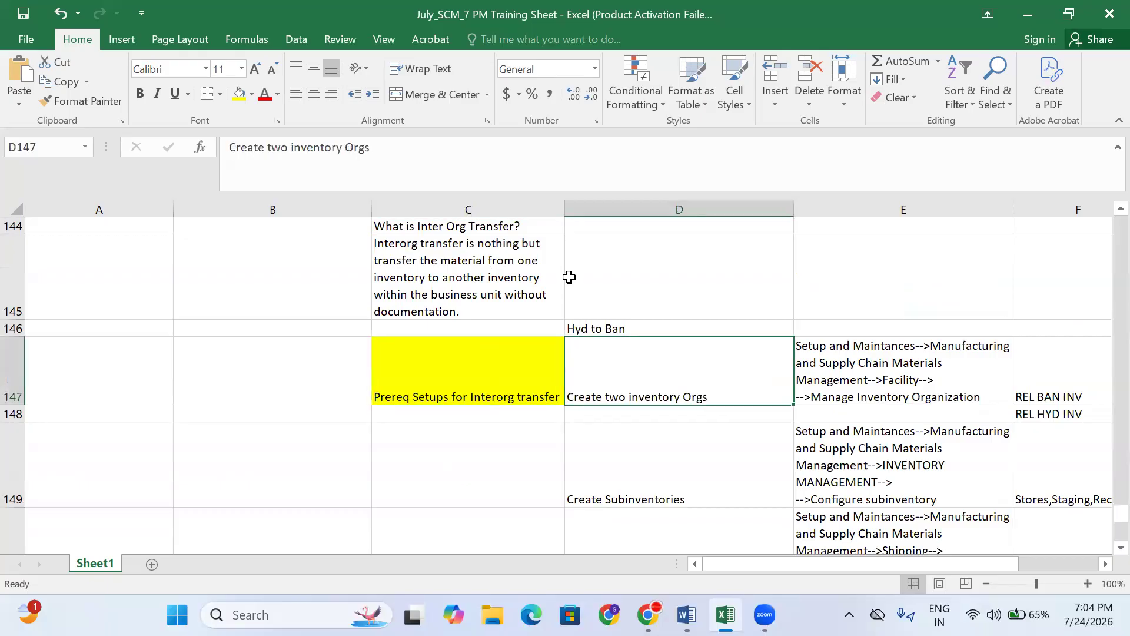
pyautogui.click(455, 368)
# - Append '(Direct)' so C147 reads 'Prereq Setups for Interorg transfer(Direct)'
pyautogui.click(445, 157)
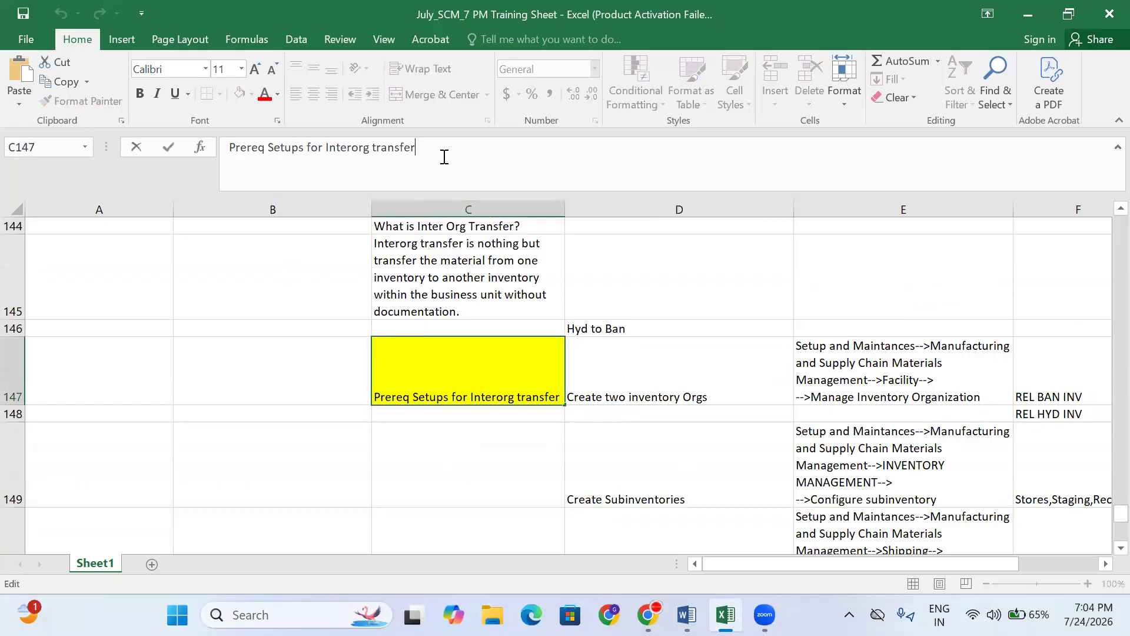
pyautogui.write('(D')
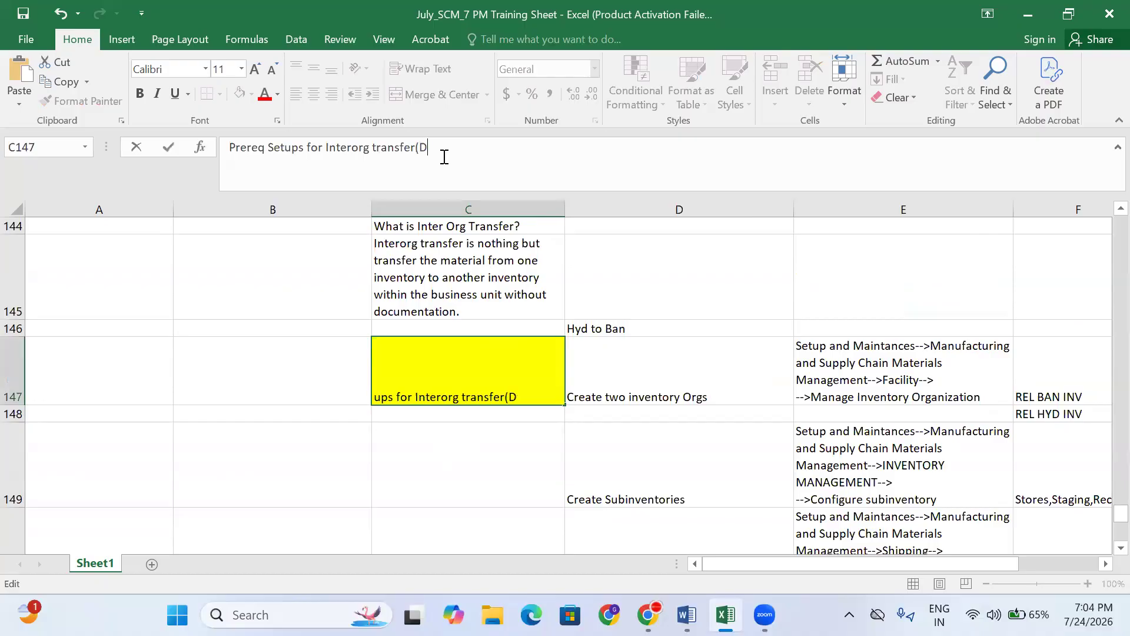
pyautogui.write('irect)')
pyautogui.click(492, 513)
pyautogui.scroll(-2, 472, 454)
pyautogui.scroll(-3, 471, 454)
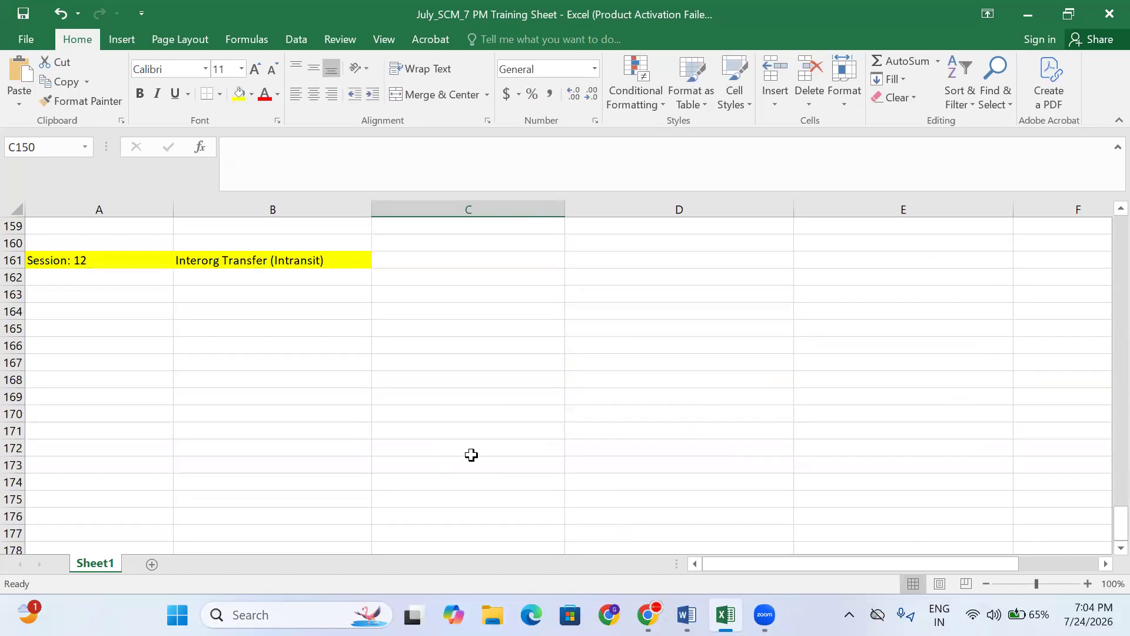
# - Move the Interorg Transfer (Intransit) title from B161 into C161
pyautogui.click(260, 260)
pyautogui.click(114, 252)
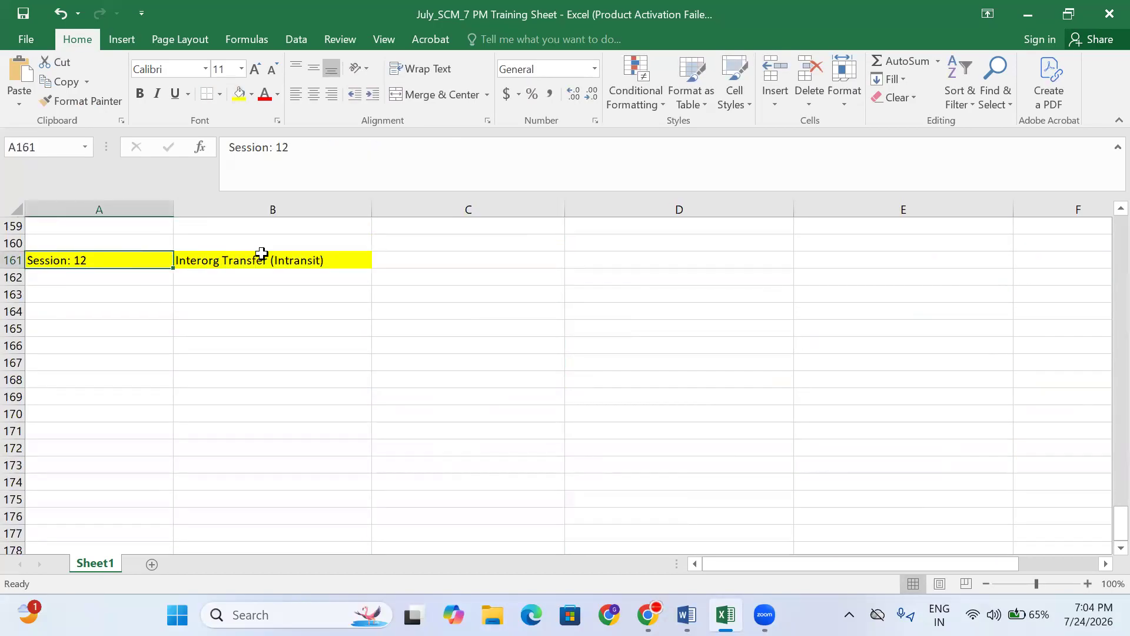
pyautogui.click(212, 266)
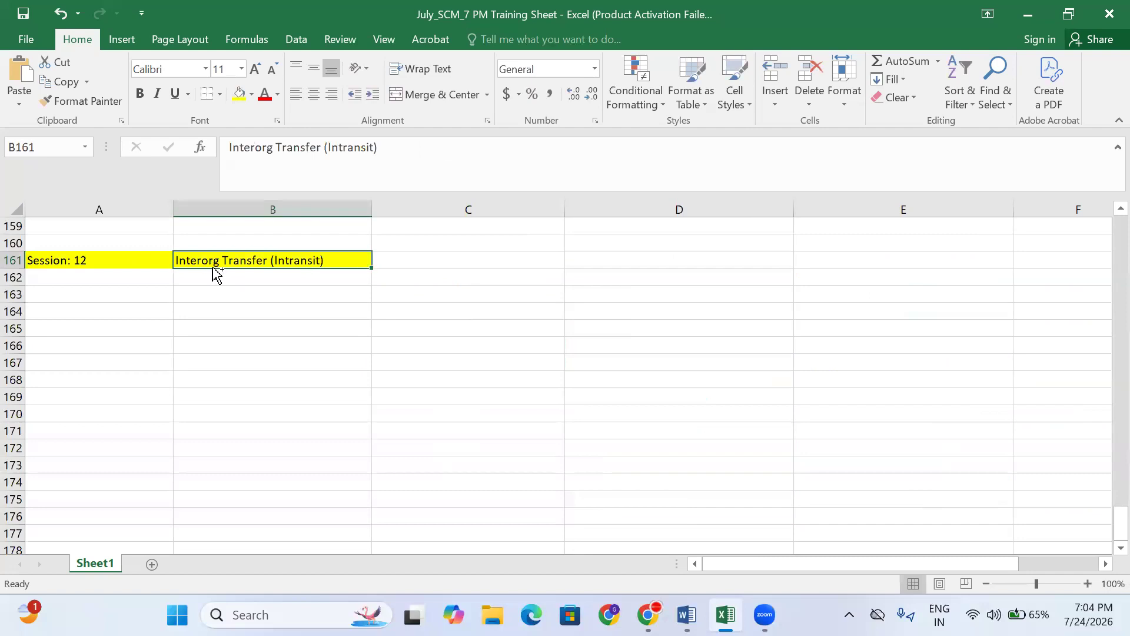
pyautogui.hotkey('ctrl', 'c')
pyautogui.click(412, 262)
pyautogui.hotkey('ctrl', 'v')
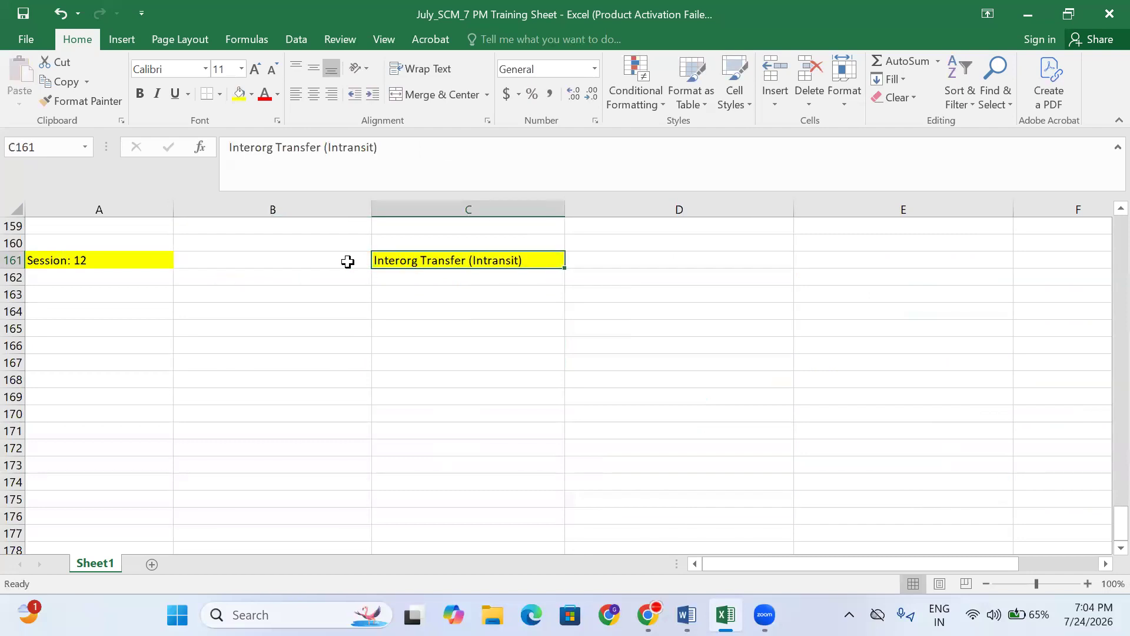
# - Enter 'Date: 24-7-2026' in B161 and give it a yellow fill
pyautogui.click(343, 261)
pyautogui.write('Date')
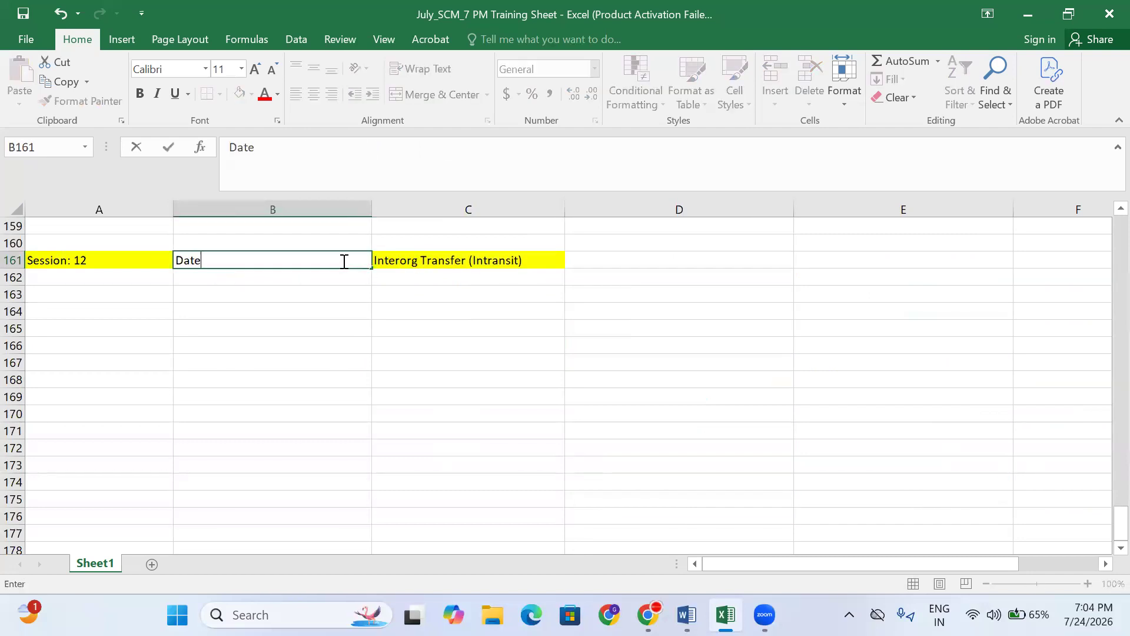
pyautogui.write(': 24-7-2026')
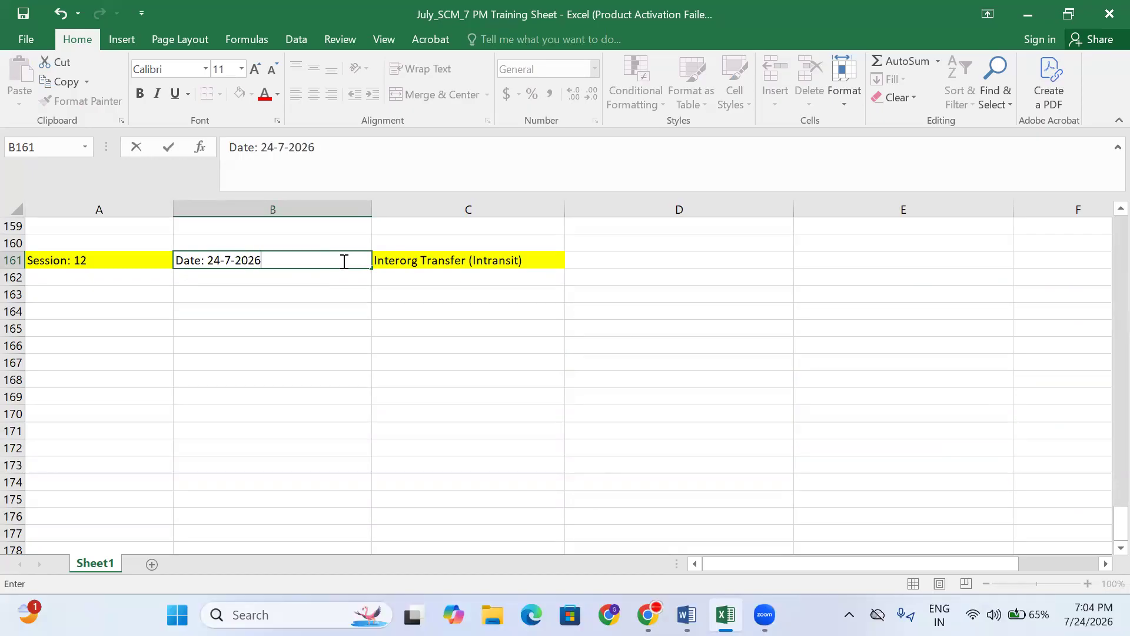
pyautogui.click(331, 293)
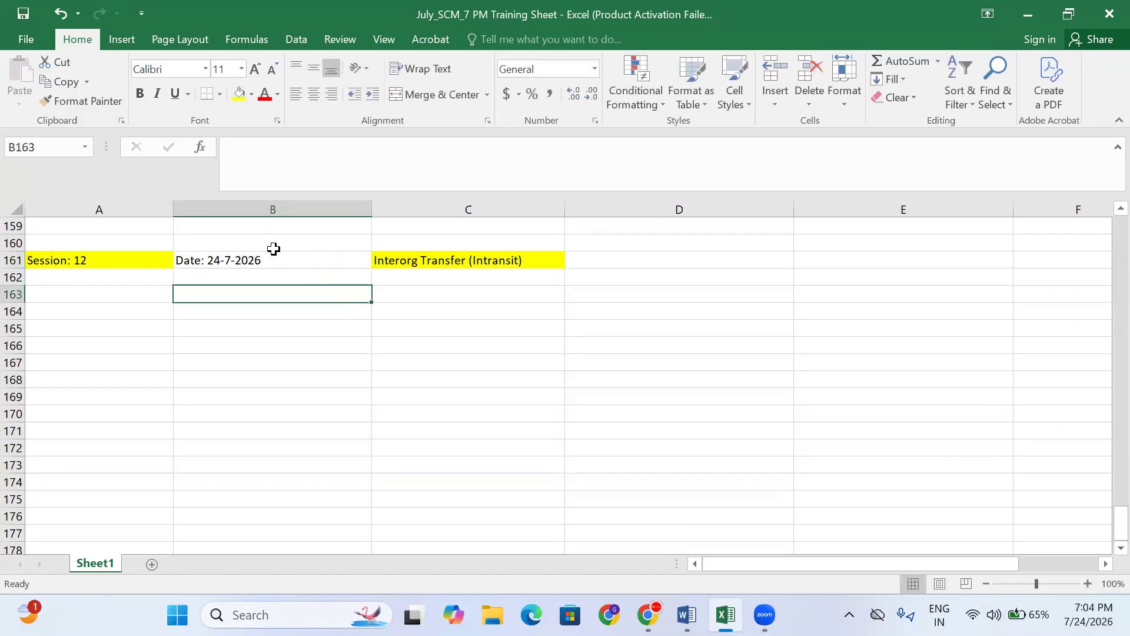
pyautogui.click(261, 262)
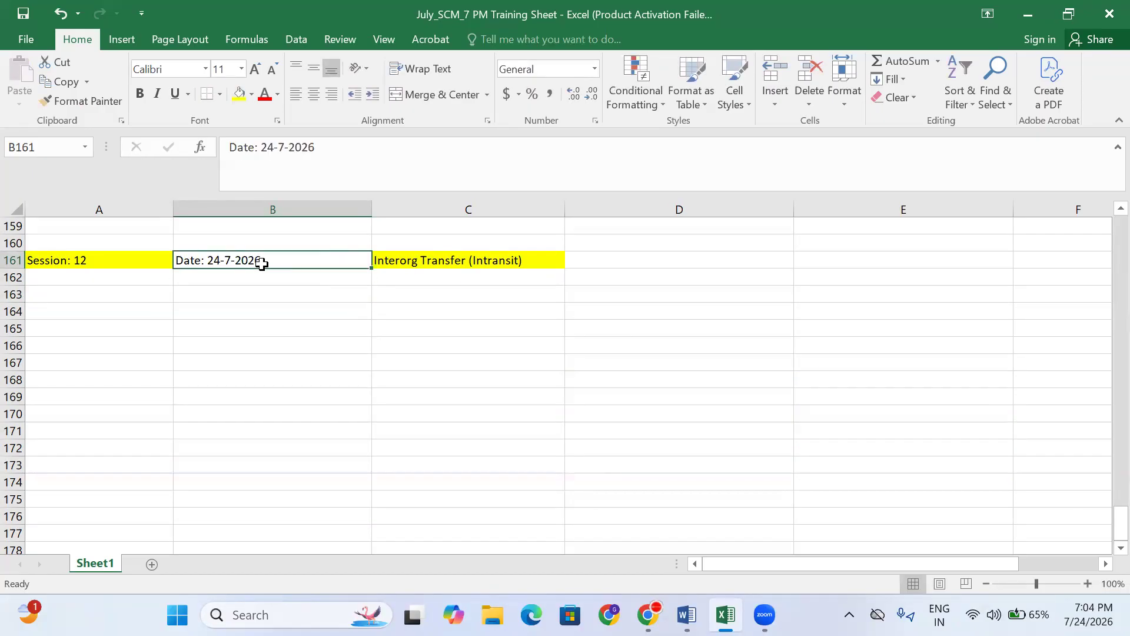
pyautogui.click(238, 94)
# - Check the moved title in C161 and the cell C162 below it
pyautogui.click(419, 260)
pyautogui.click(443, 275)
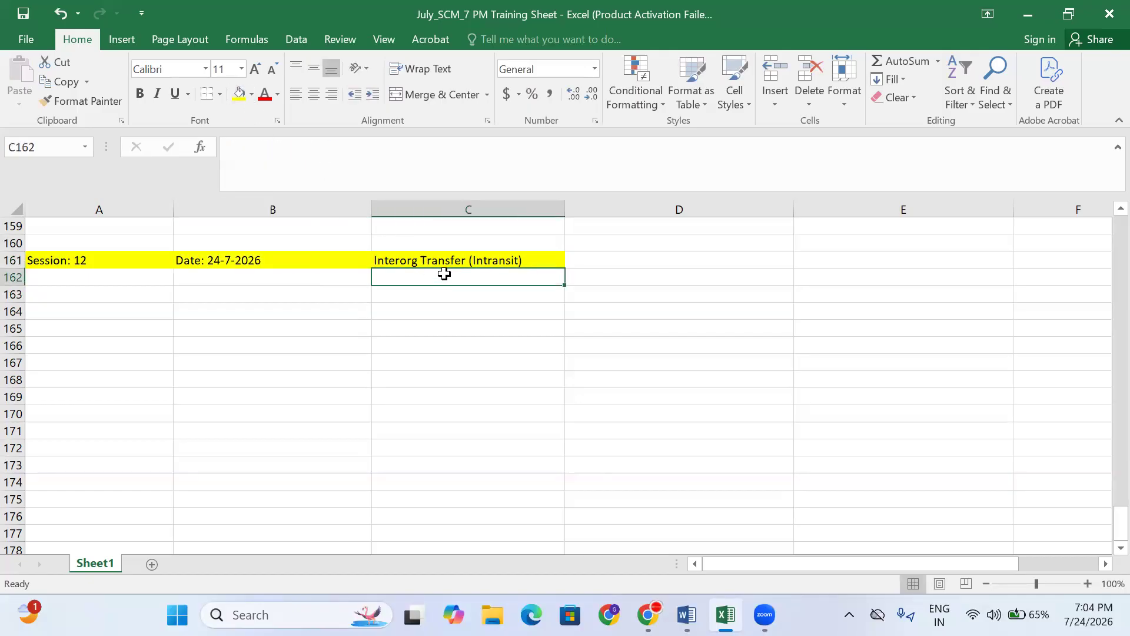
pyautogui.click(444, 261)
pyautogui.click(449, 274)
# - Review the Prereq Setups rows and the Verfiy on hand Quantity step beside Manage Item Quantity
pyautogui.scroll(5, 510, 298)
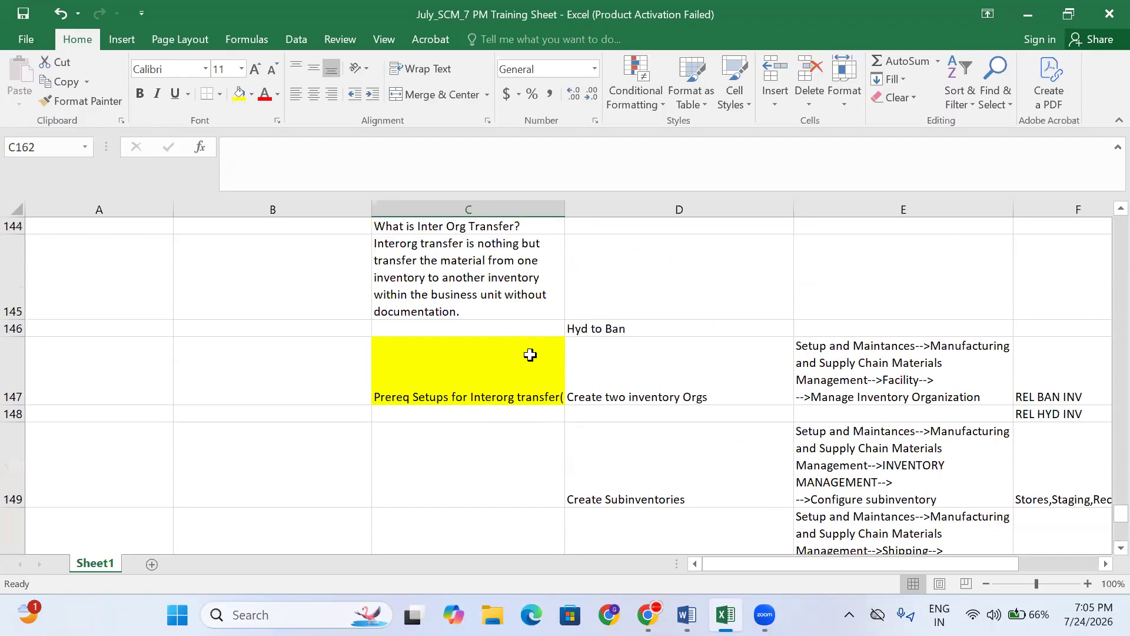
pyautogui.click(519, 386)
pyautogui.click(689, 391)
pyautogui.scroll(-2, 676, 393)
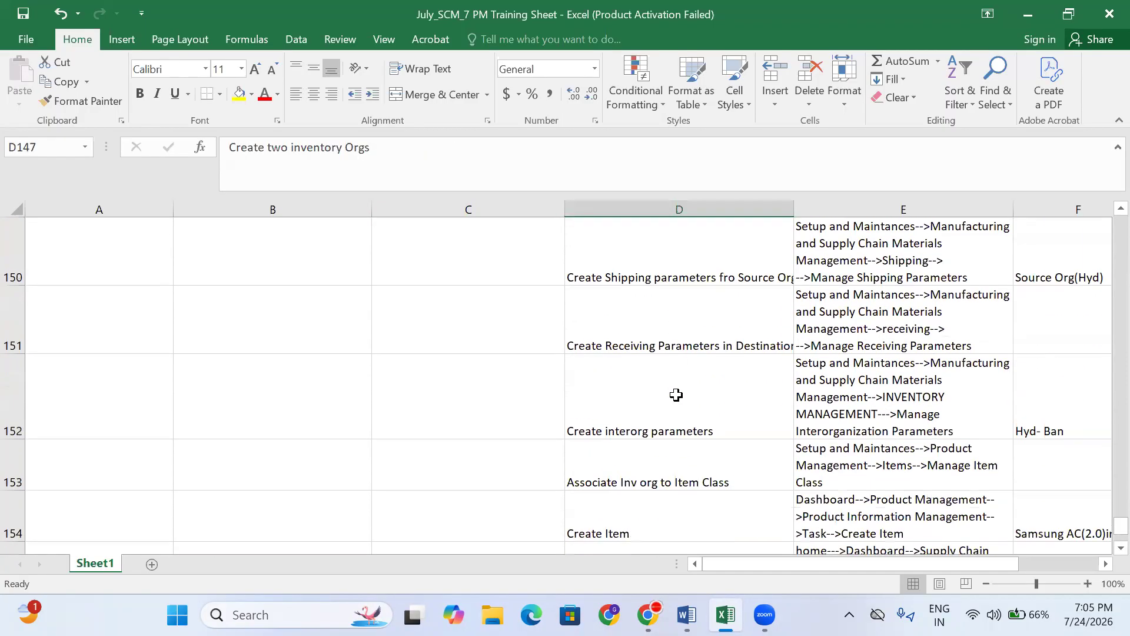
pyautogui.scroll(-1, 673, 466)
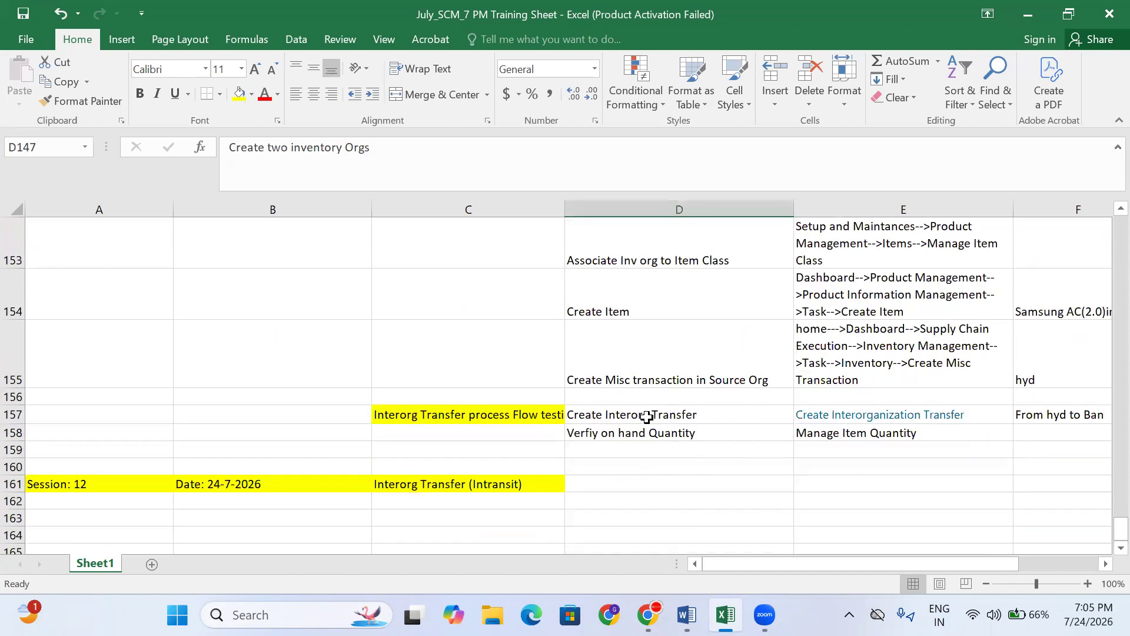
pyautogui.click(633, 432)
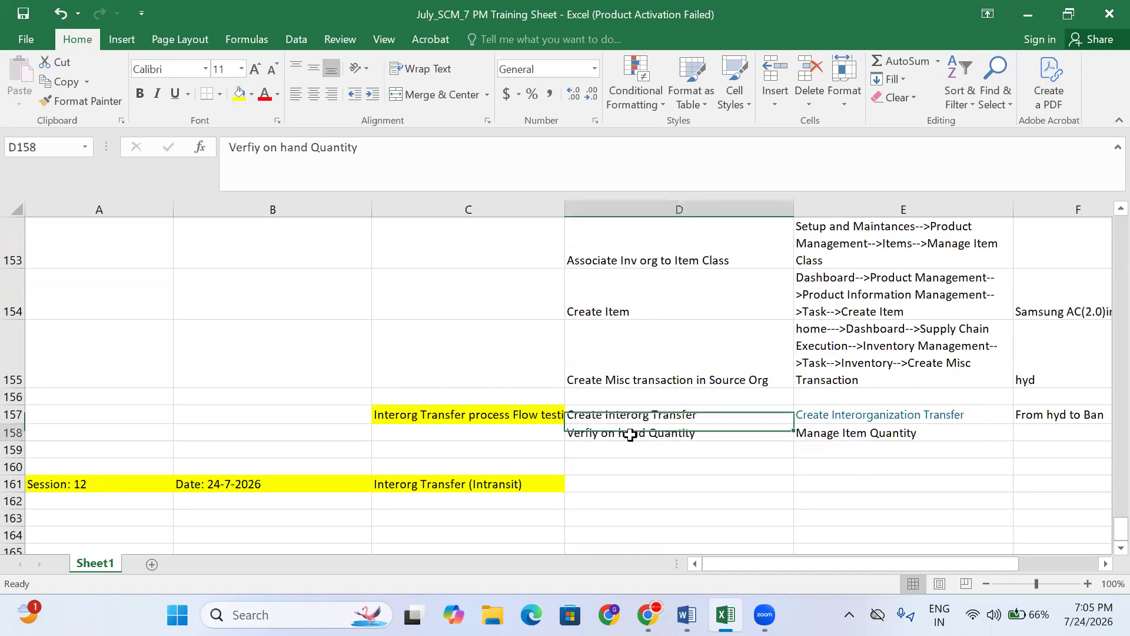
pyautogui.click(859, 436)
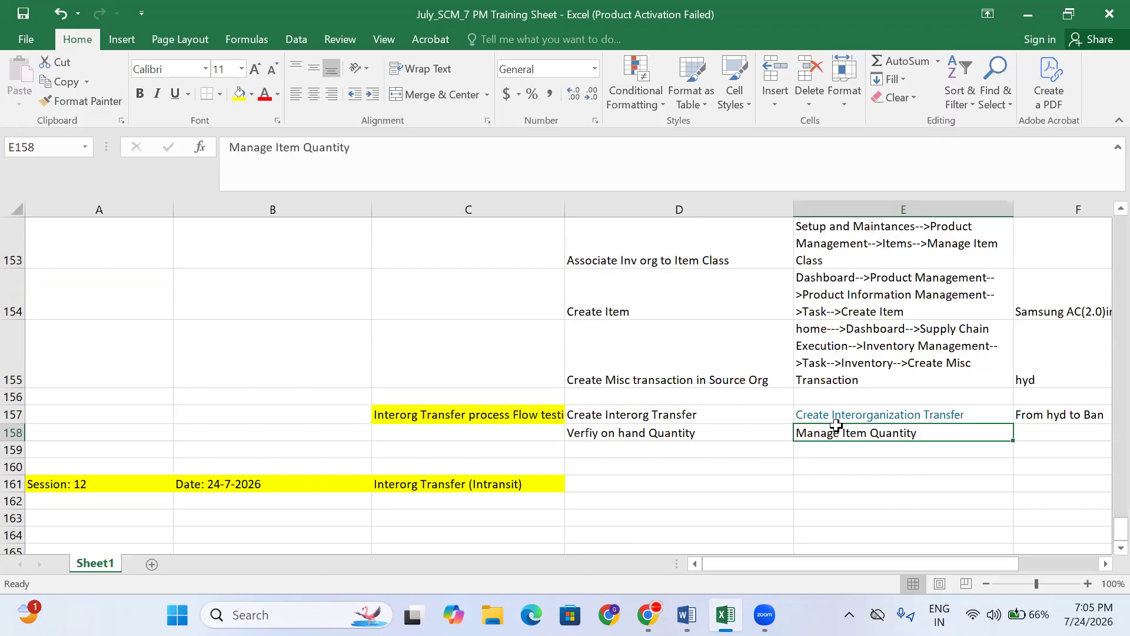
# - Check the Create Interorg Transfer and Verfiy on hand Quantity steps, then the Intransit heading
pyautogui.click(654, 403)
pyautogui.click(657, 417)
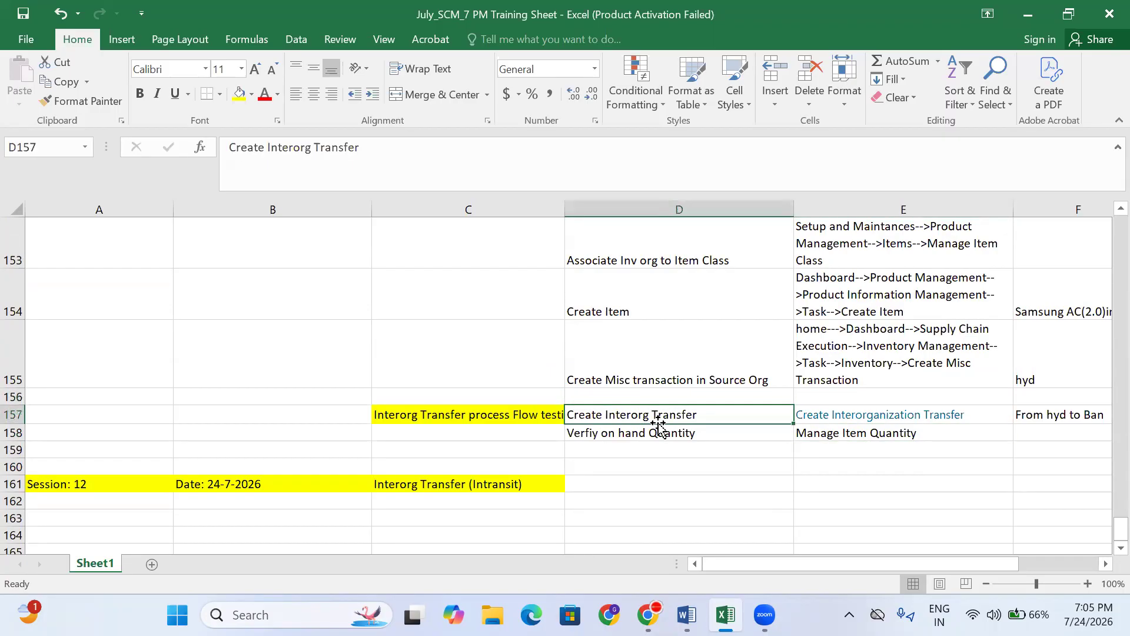
pyautogui.click(659, 434)
pyautogui.click(839, 433)
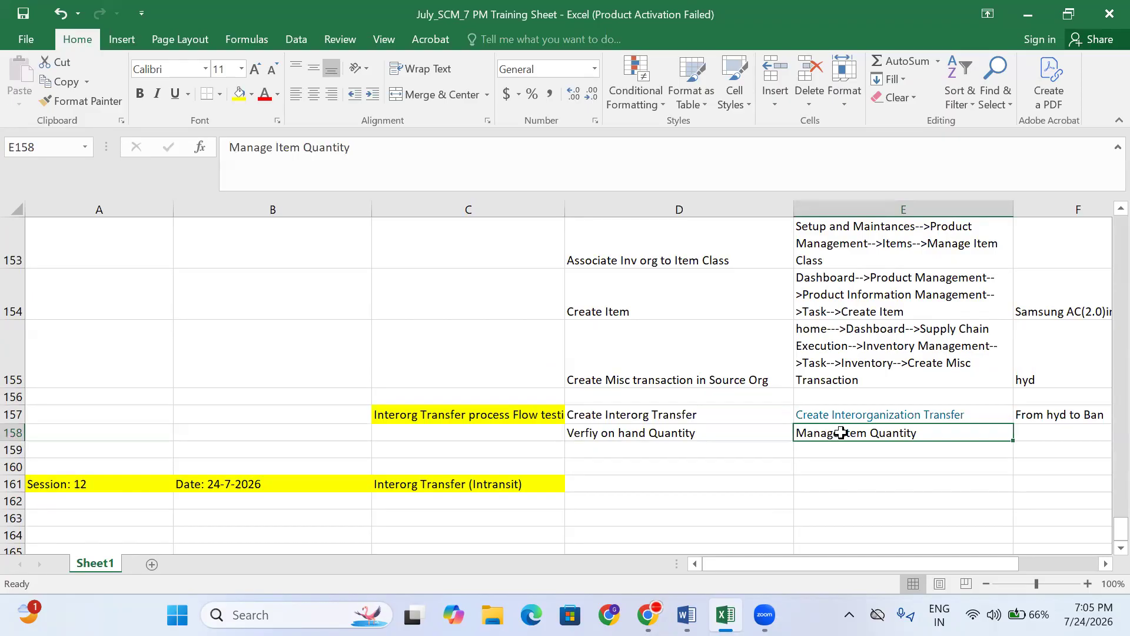
pyautogui.click(533, 509)
pyautogui.click(531, 499)
pyautogui.click(532, 486)
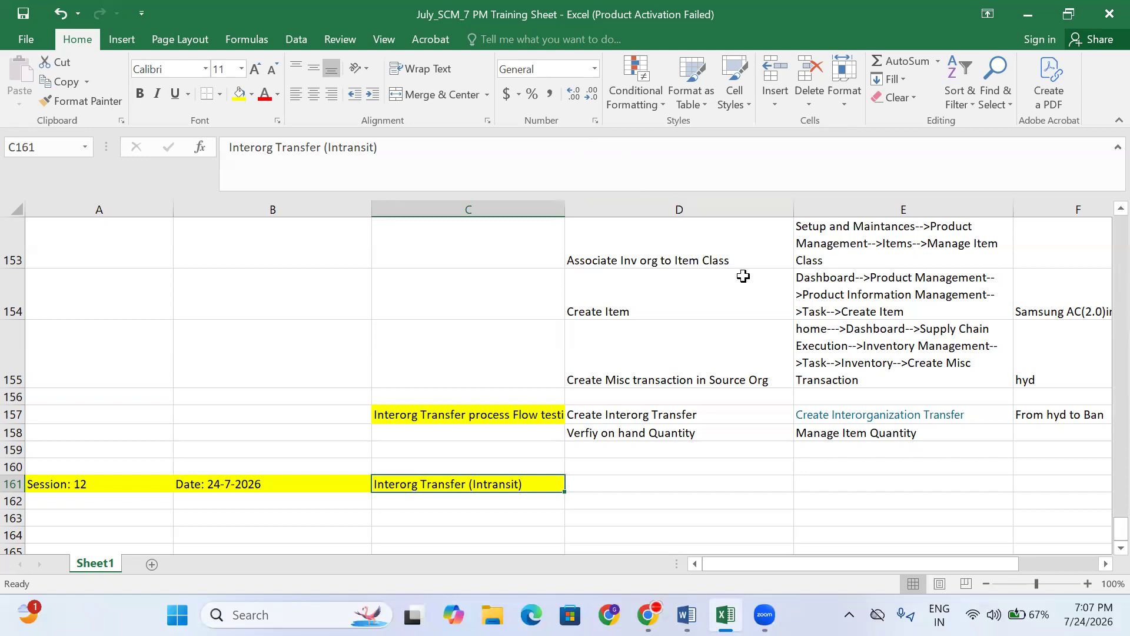
pyautogui.scroll(-2, 661, 298)
# - Enter 'Receive the Material in Receiveing Location' in D161 beside the Intransit heading
pyautogui.click(495, 285)
pyautogui.click(493, 287)
pyautogui.click(491, 276)
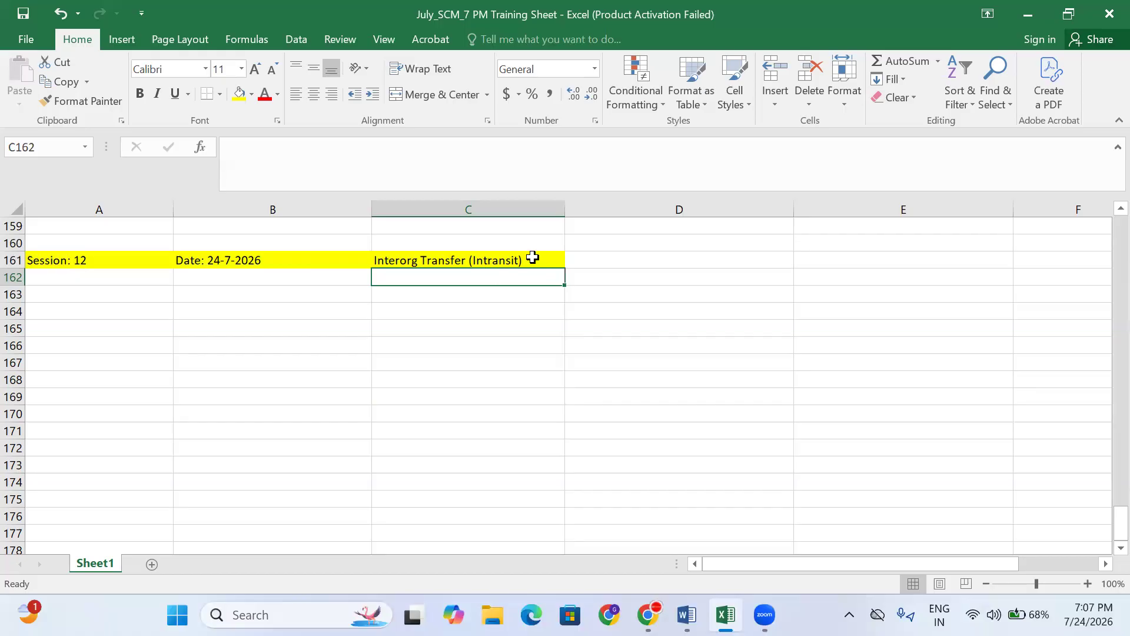
pyautogui.click(636, 259)
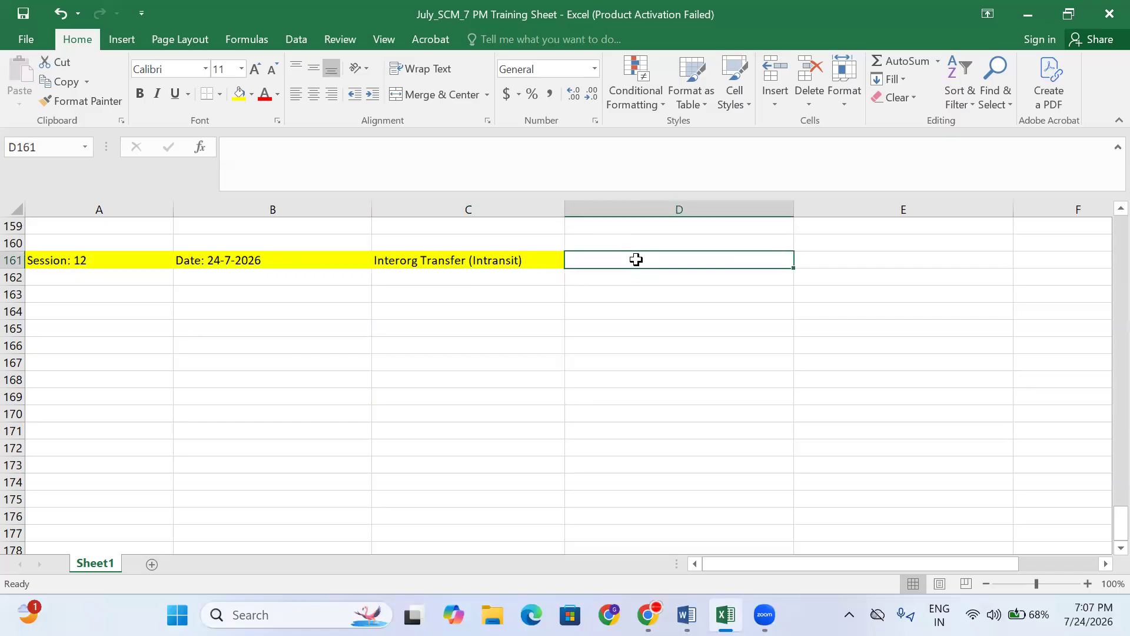
pyautogui.write('Receievr')
pyautogui.press('BackSpace')
pyautogui.press('BackSpace')
pyautogui.press('BackSpace')
pyautogui.write('ve the Material in Receiveinf')
pyautogui.press('BackSpace')
pyautogui.press('BackSpace')
pyautogui.write('g Location')
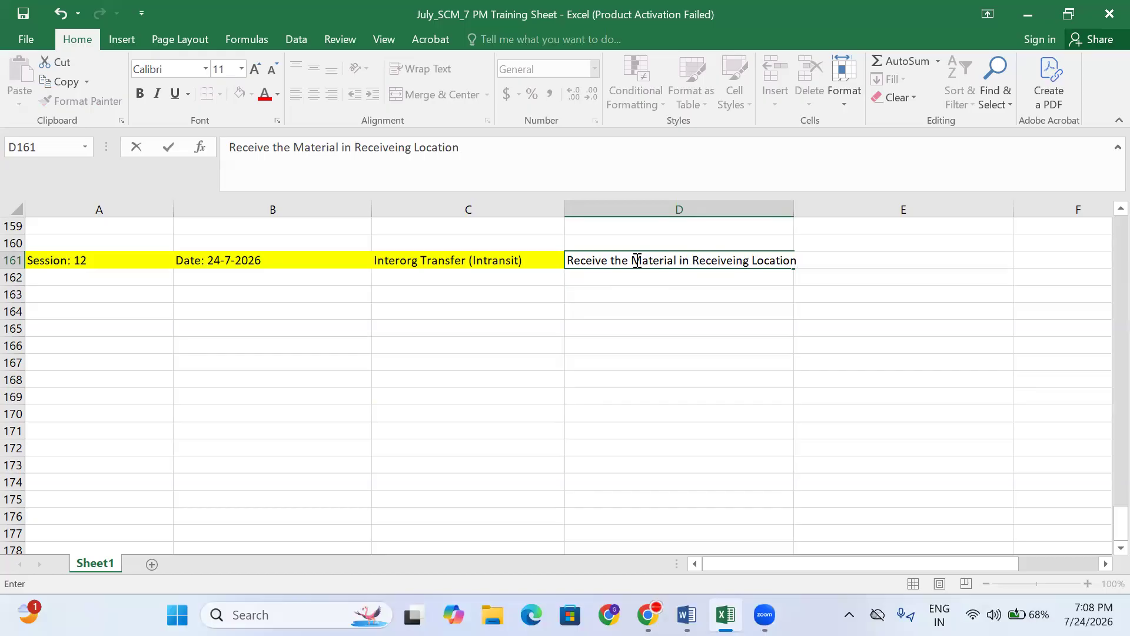
# - Commit the receiving step and give D161 the row's yellow fill
pyautogui.press('Return')
pyautogui.click(714, 262)
pyautogui.hotkey('ctrl', 'y')
# - Enter 'Org is Put away the material to Stores Location' in D162
pyautogui.click(782, 281)
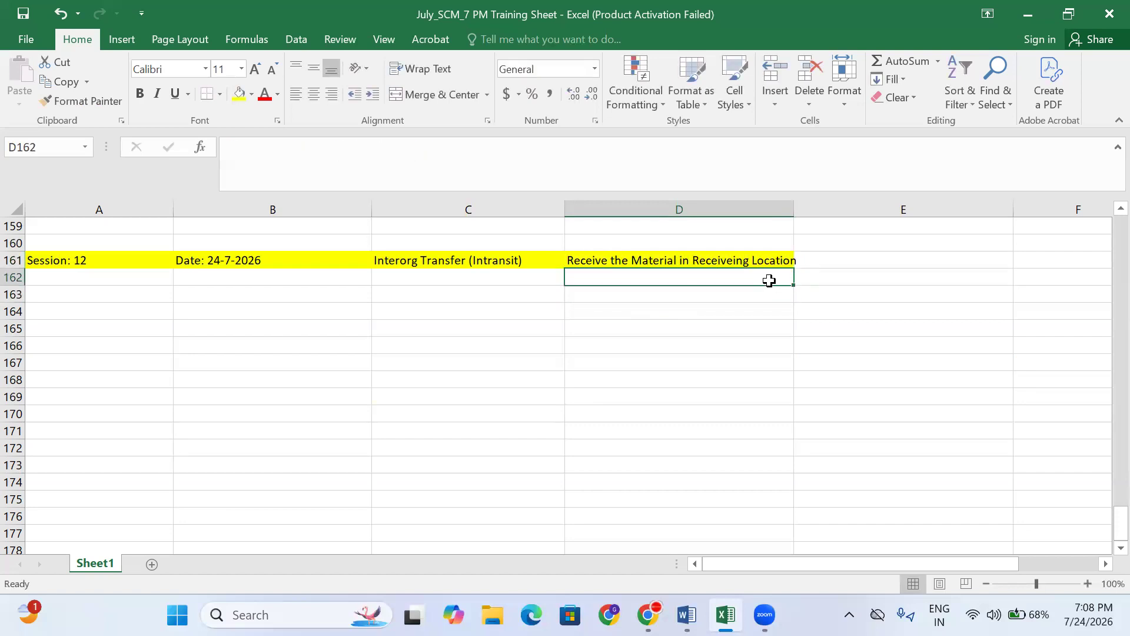
pyautogui.write('Org is Putting I')
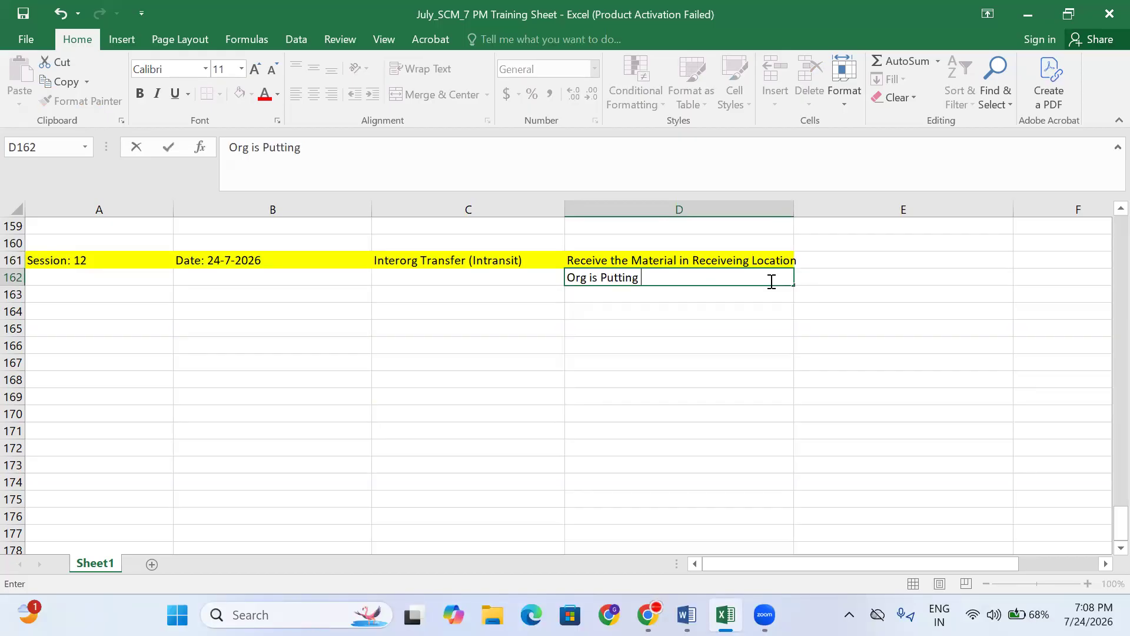
pyautogui.press('BackSpace')
pyautogui.press('BackSpace')
pyautogui.press('BackSpace')
pyautogui.press('BackSpace')
pyautogui.press('BackSpace')
pyautogui.press('BackSpace')
pyautogui.write('away the')
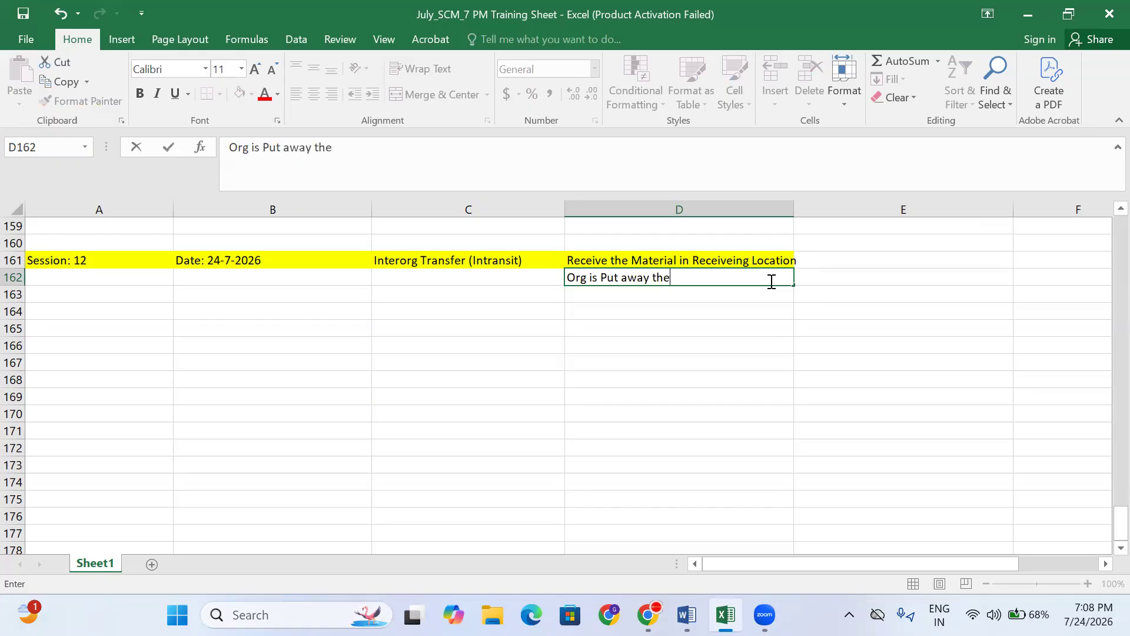
pyautogui.write(' material to S')
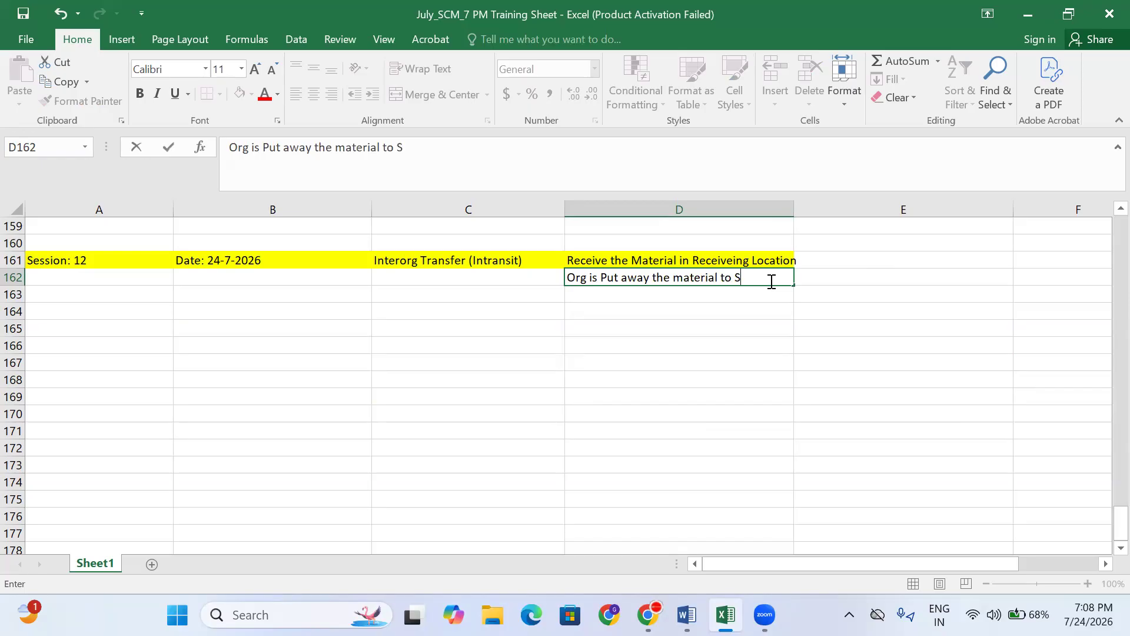
pyautogui.write('tores Location')
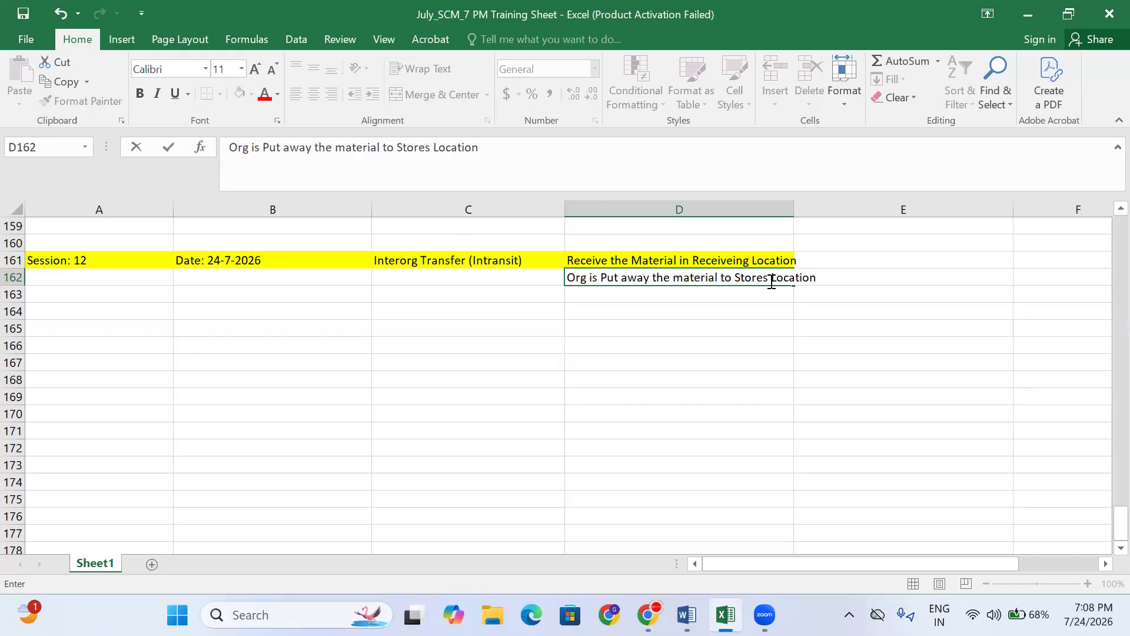
pyautogui.click(701, 344)
# - Review the two Intransit step cells and the empty cells below in columns C and D
pyautogui.click(606, 293)
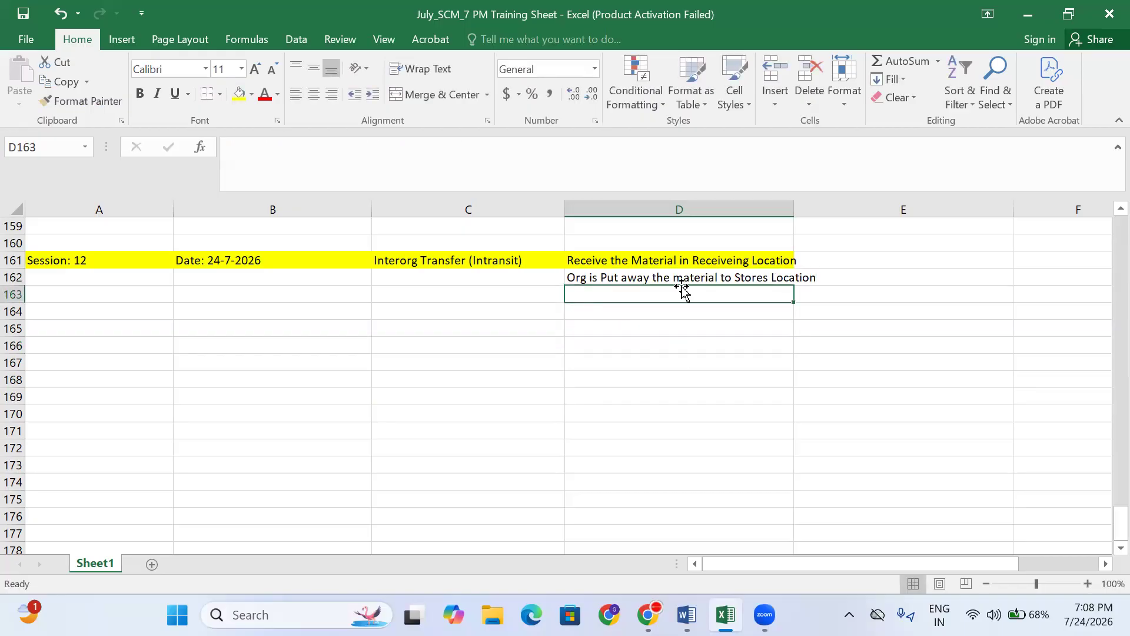
pyautogui.click(698, 262)
pyautogui.click(730, 278)
pyautogui.click(723, 311)
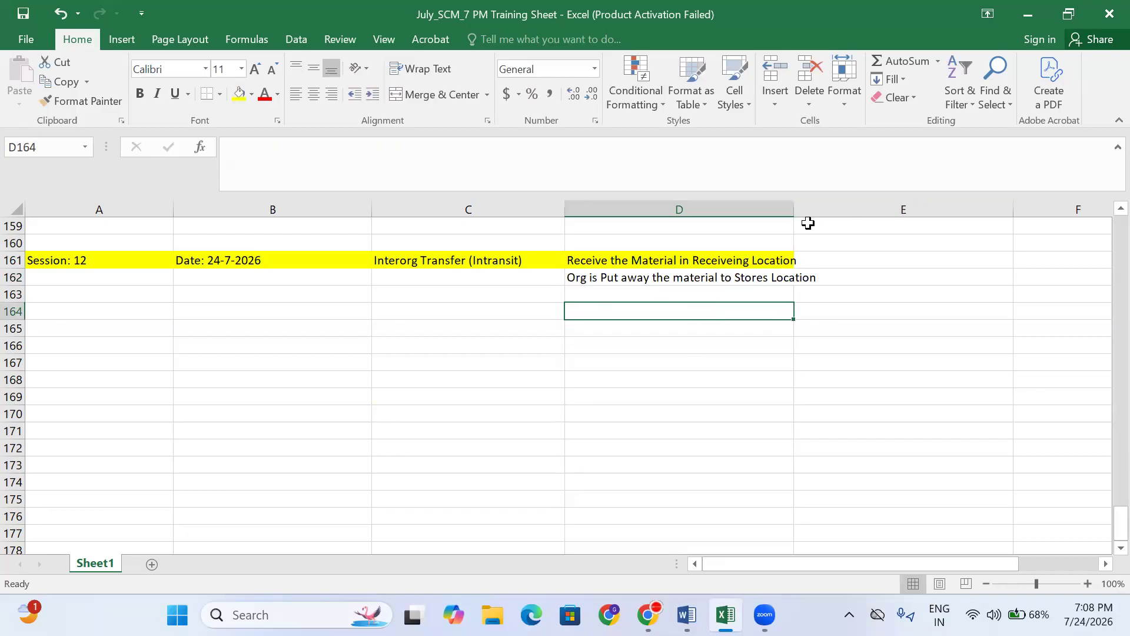
pyautogui.click(748, 277)
pyautogui.click(704, 340)
pyautogui.click(542, 326)
pyautogui.click(623, 288)
pyautogui.click(537, 313)
pyautogui.click(613, 309)
# - Enter 'PreReq Setups' in C164 and begin an Interorg entry in D164
pyautogui.click(491, 304)
pyautogui.scroll(2, 464, 338)
pyautogui.scroll(2, 589, 412)
pyautogui.scroll(-2, 601, 418)
pyautogui.scroll(-1, 530, 447)
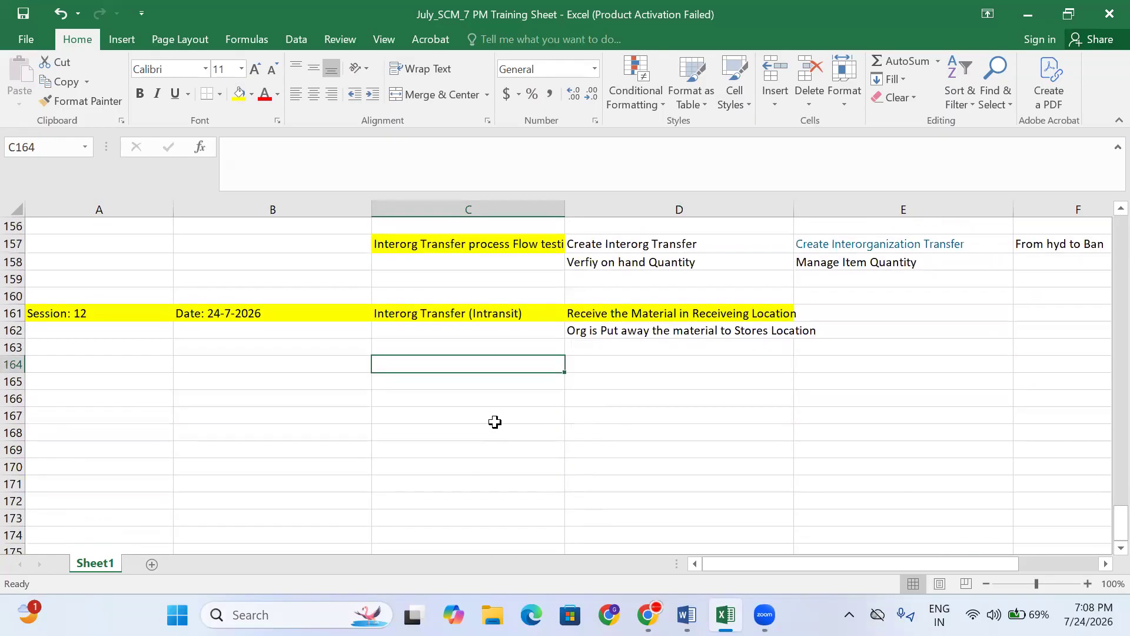
pyautogui.write('Pre')
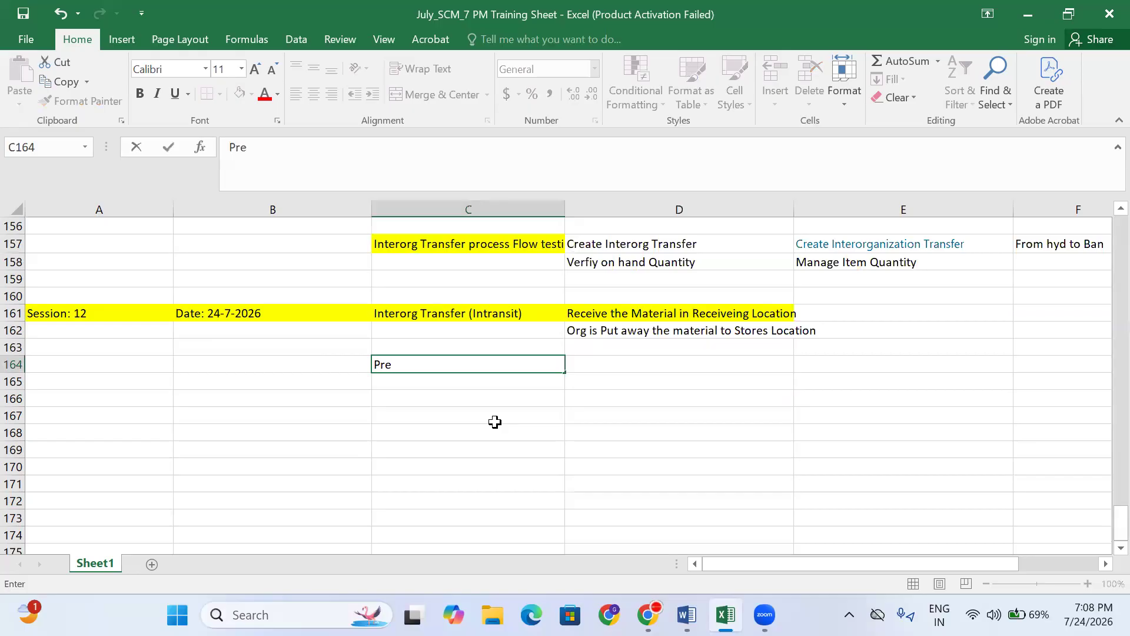
pyautogui.write('Req Setups')
pyautogui.press('Tab')
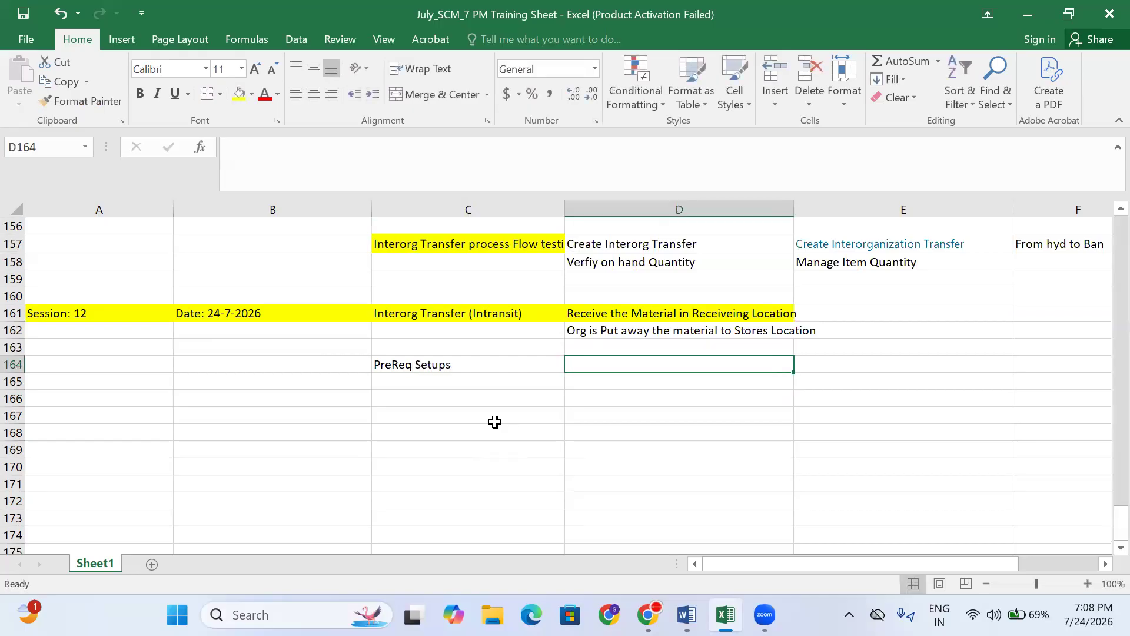
pyautogui.write('Interorg')
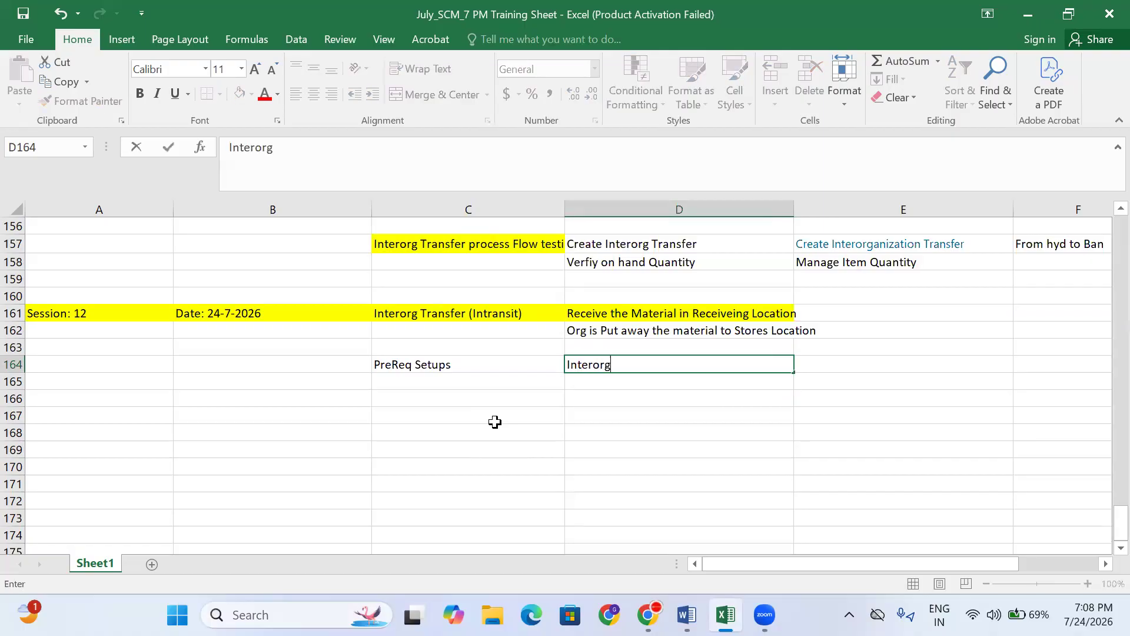
pyautogui.write(' TRansfer Para')
pyautogui.press('BackSpace')
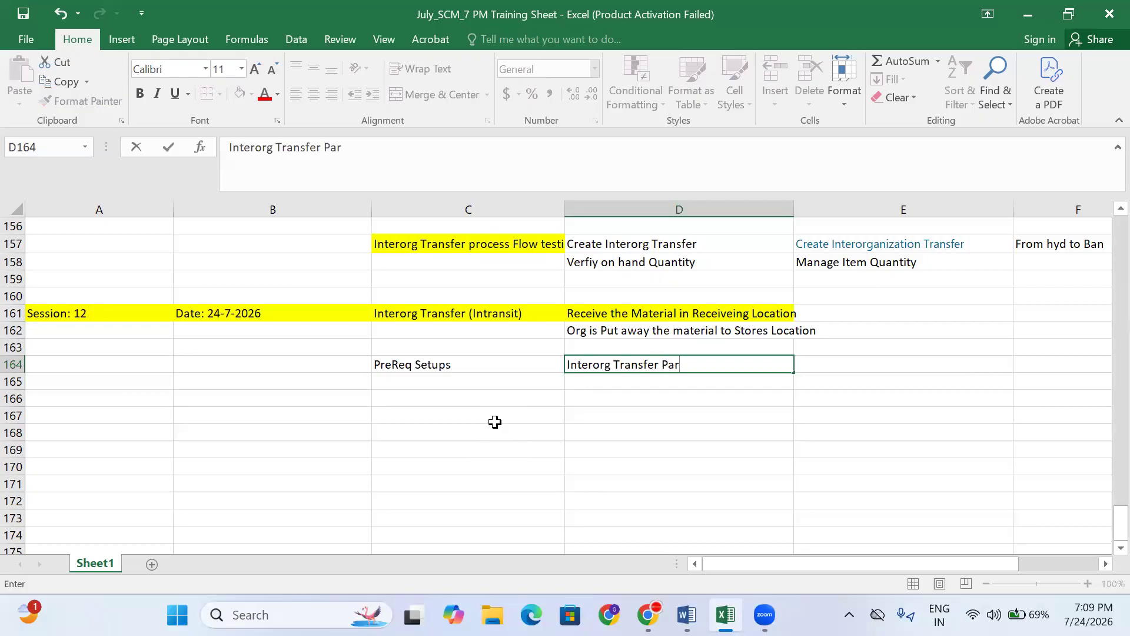
pyautogui.press('BackSpace')
pyautogui.press('BackSpace')
pyautogui.press('BackSpace')
pyautogui.press('BackSpace')
pyautogui.press('BackSpace')
pyautogui.press('BackSpace')
pyautogui.press('BackSpace')
pyautogui.press('BackSpace')
pyautogui.press('BackSpace')
pyautogui.press('BackSpace')
pyautogui.press('BackSpace')
pyautogui.press('BackSpace')
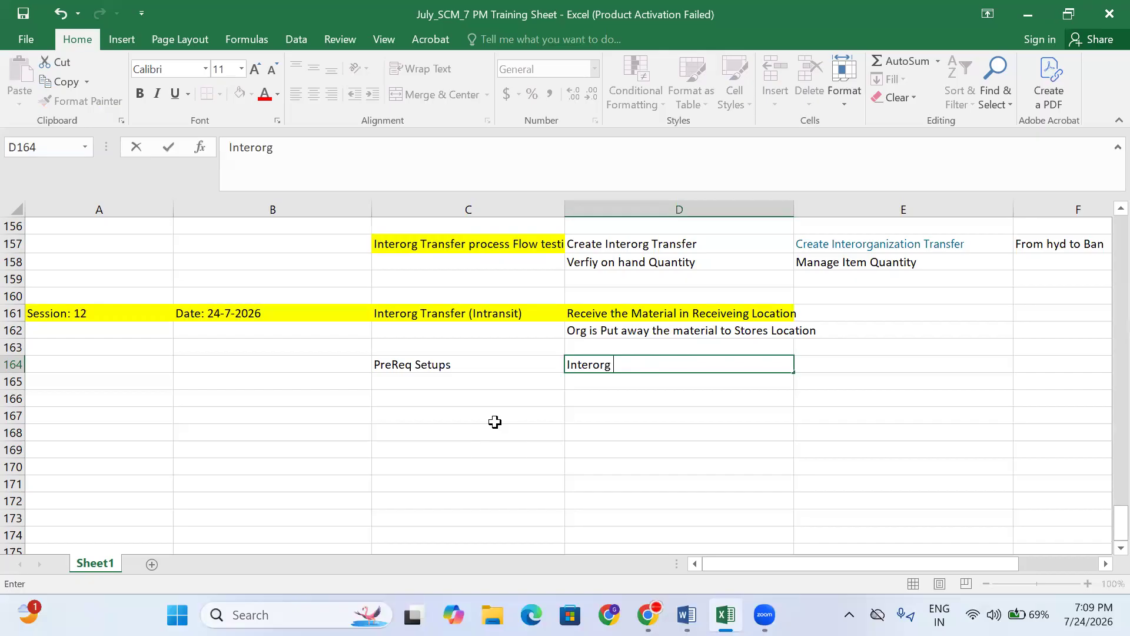
# - Review the earlier Associate Inv org and Create interorg parameters prerequisite rows
pyautogui.scroll(2, 673, 471)
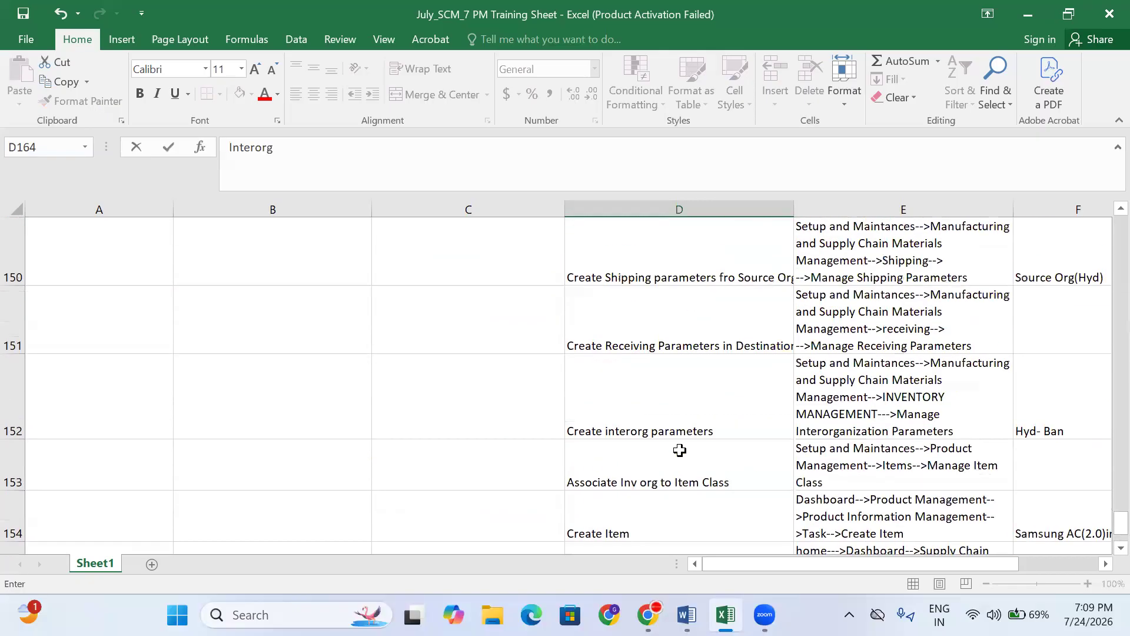
pyautogui.scroll(2, 665, 353)
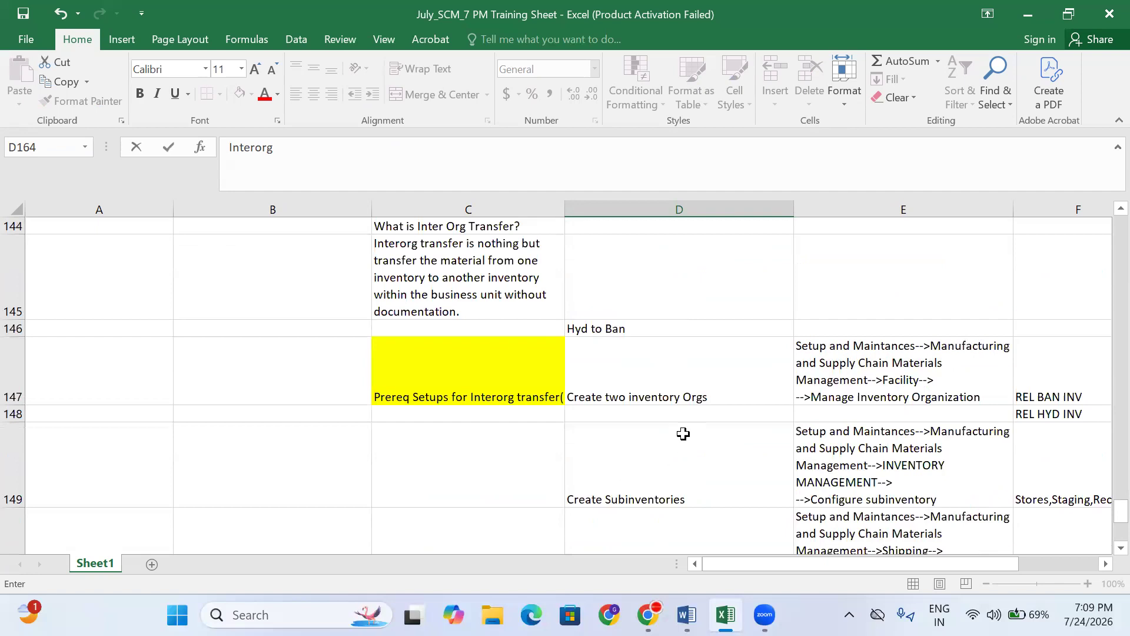
pyautogui.scroll(-2, 684, 425)
pyautogui.click(638, 411)
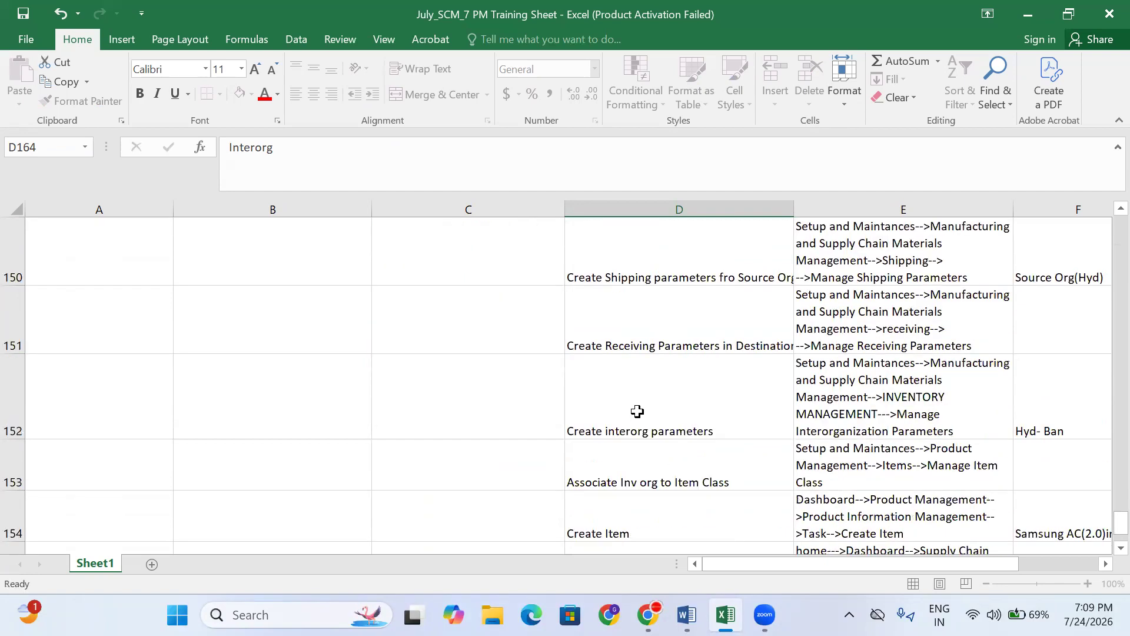
pyautogui.click(676, 480)
pyautogui.click(679, 419)
pyautogui.scroll(-2, 651, 487)
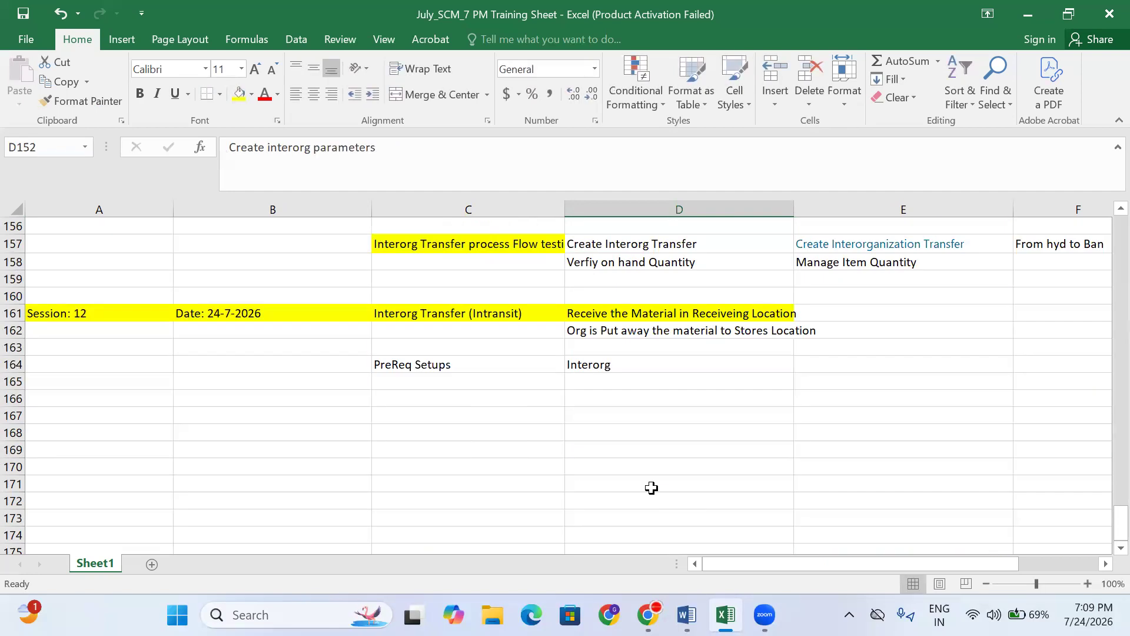
pyautogui.scroll(-1, 651, 487)
# - Change the D164 entry to 'Create Interorg Parameters'
pyautogui.click(613, 310)
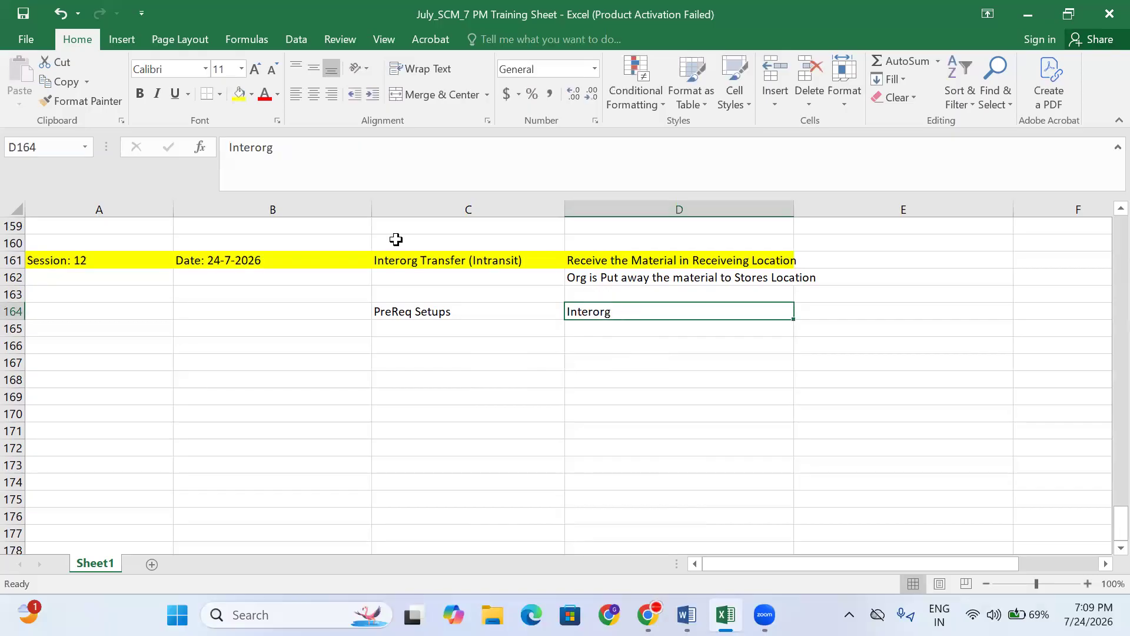
pyautogui.click(332, 169)
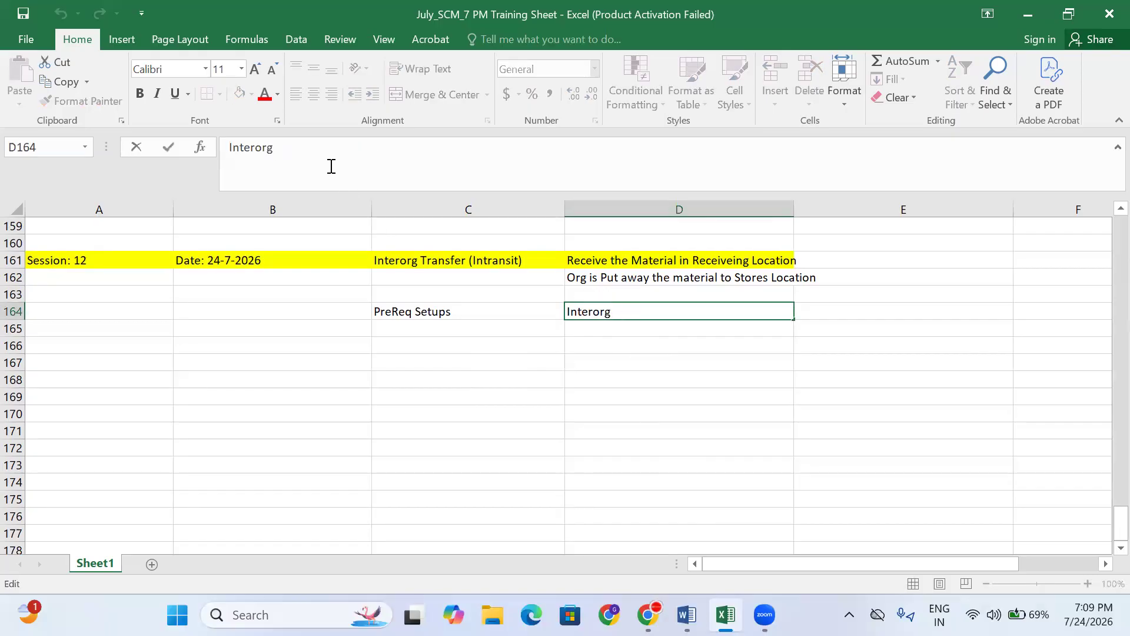
pyautogui.press('BackSpace')
pyautogui.press('BackSpace')
pyautogui.press('BackSpace')
pyautogui.press('BackSpace')
pyautogui.press('BackSpace')
pyautogui.press('BackSpace')
pyautogui.press('BackSpace')
pyautogui.press('BackSpace')
pyautogui.press('BackSpace')
pyautogui.write('Create Interorg ')
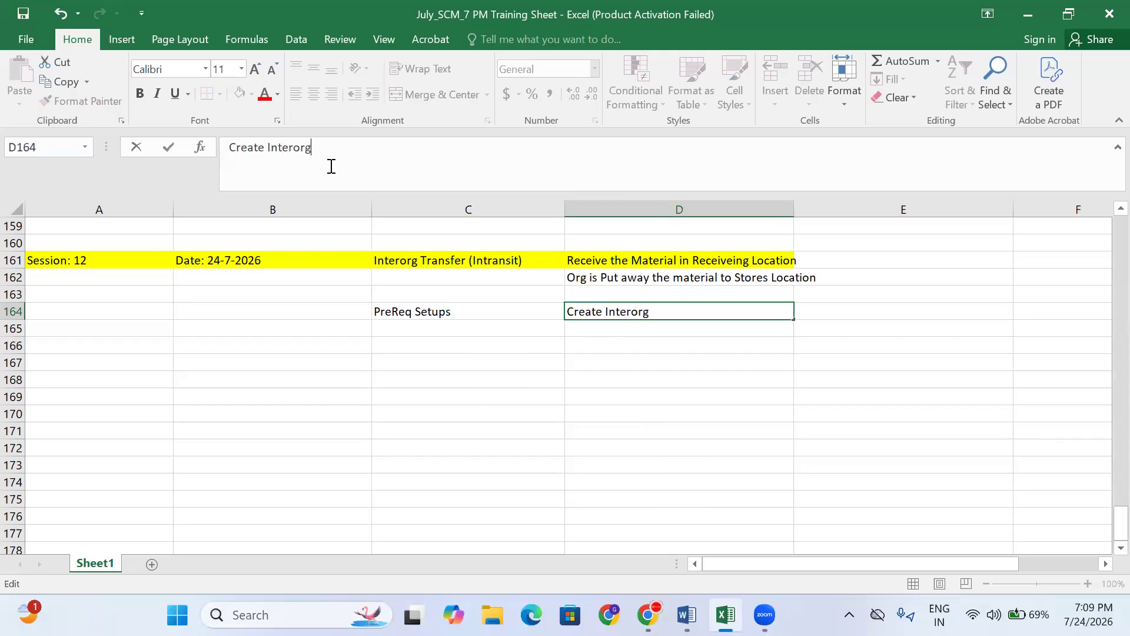
pyautogui.write('Parameters')
pyautogui.press('Return')
pyautogui.click(623, 307)
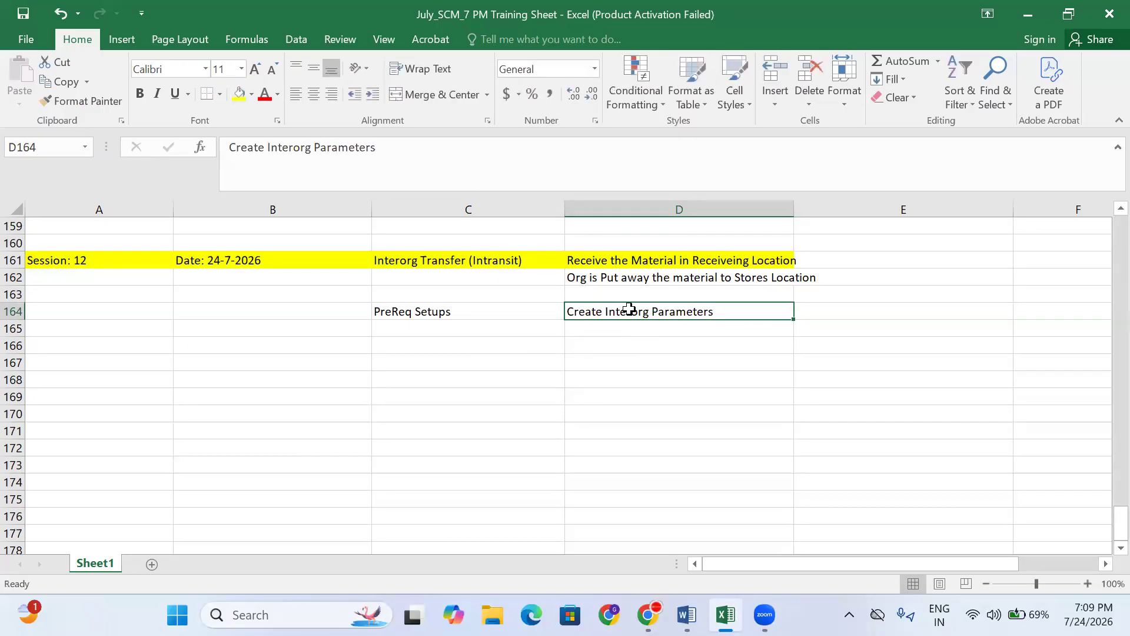
pyautogui.click(629, 329)
# - Fill the PreReq Setups heading yellow and check row 164 across to E164
pyautogui.click(470, 306)
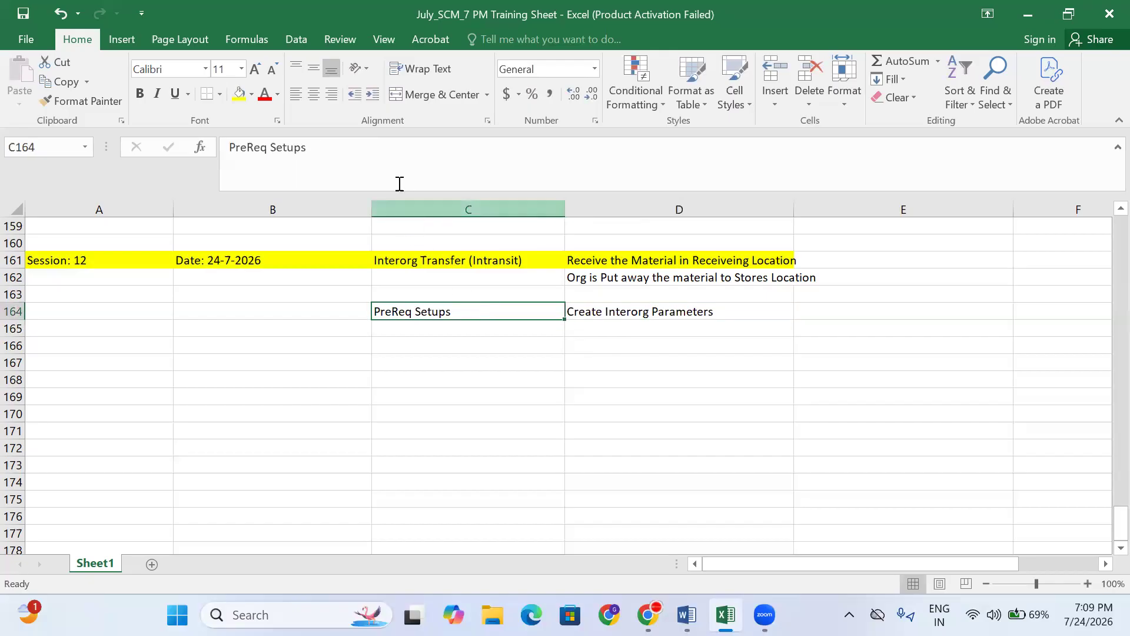
pyautogui.click(239, 94)
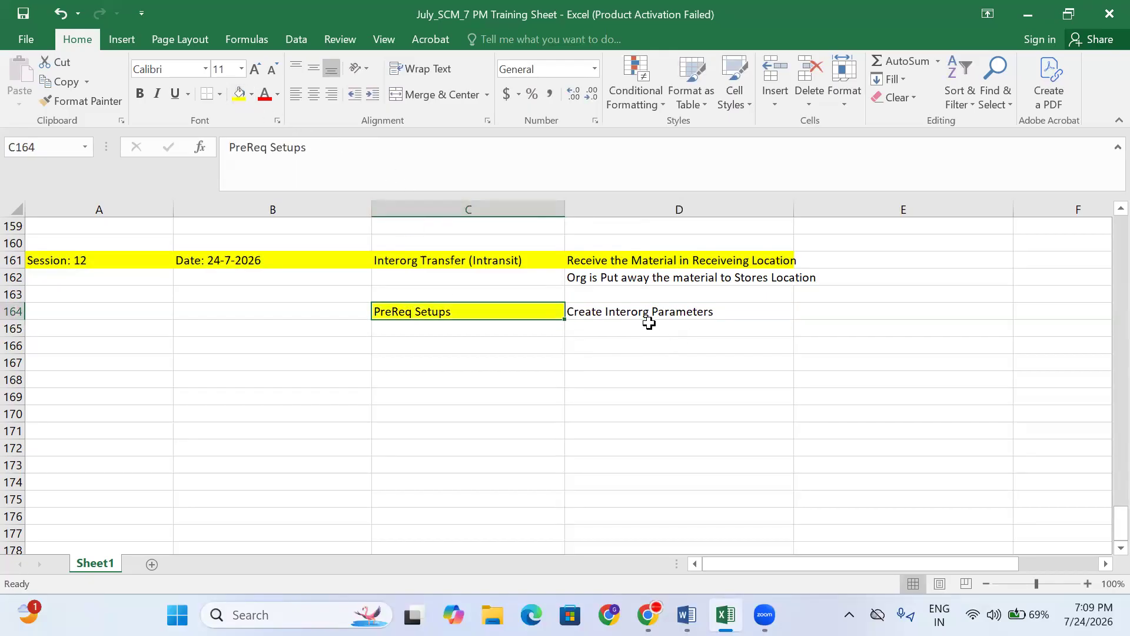
pyautogui.click(634, 299)
pyautogui.click(635, 312)
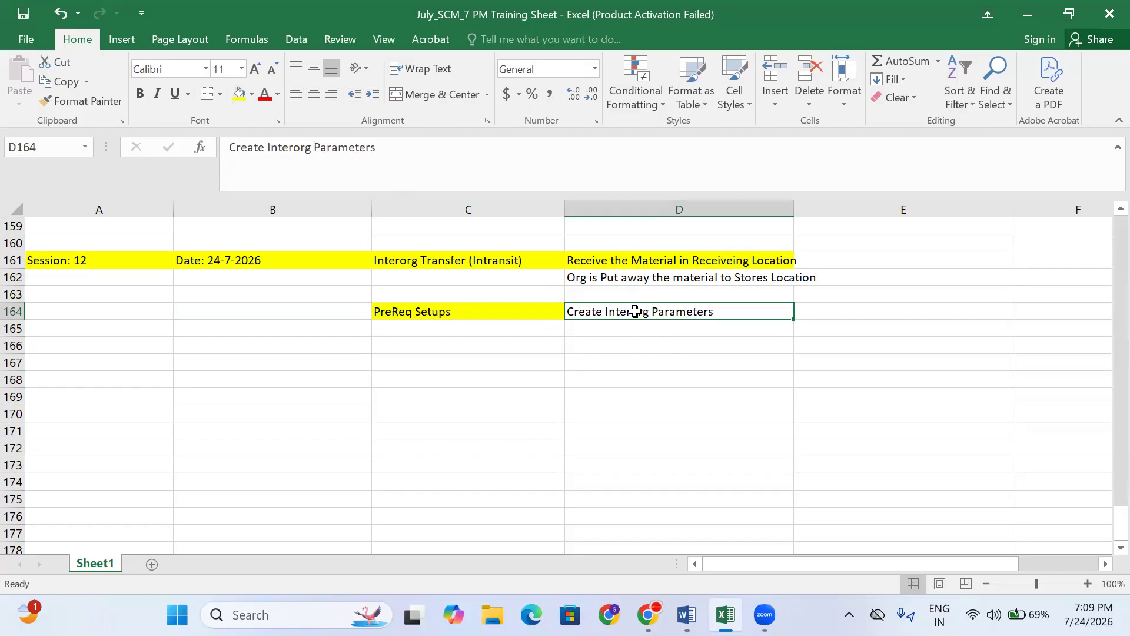
pyautogui.press('Right')
pyautogui.press('Right')
pyautogui.press('Right')
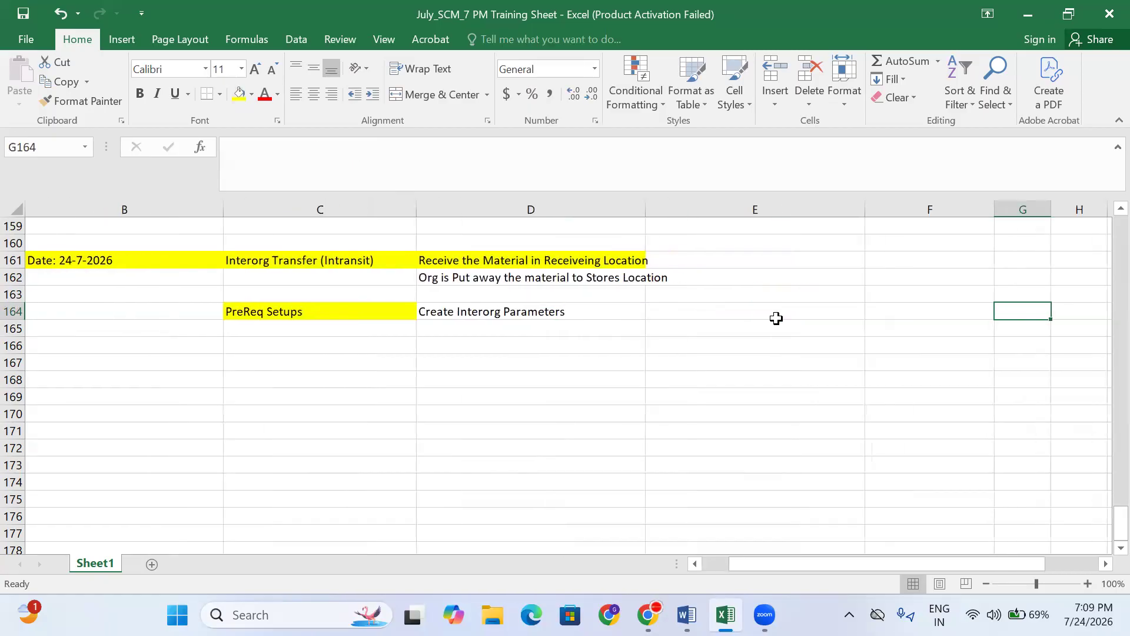
pyautogui.click(776, 318)
pyautogui.scroll(1, 742, 322)
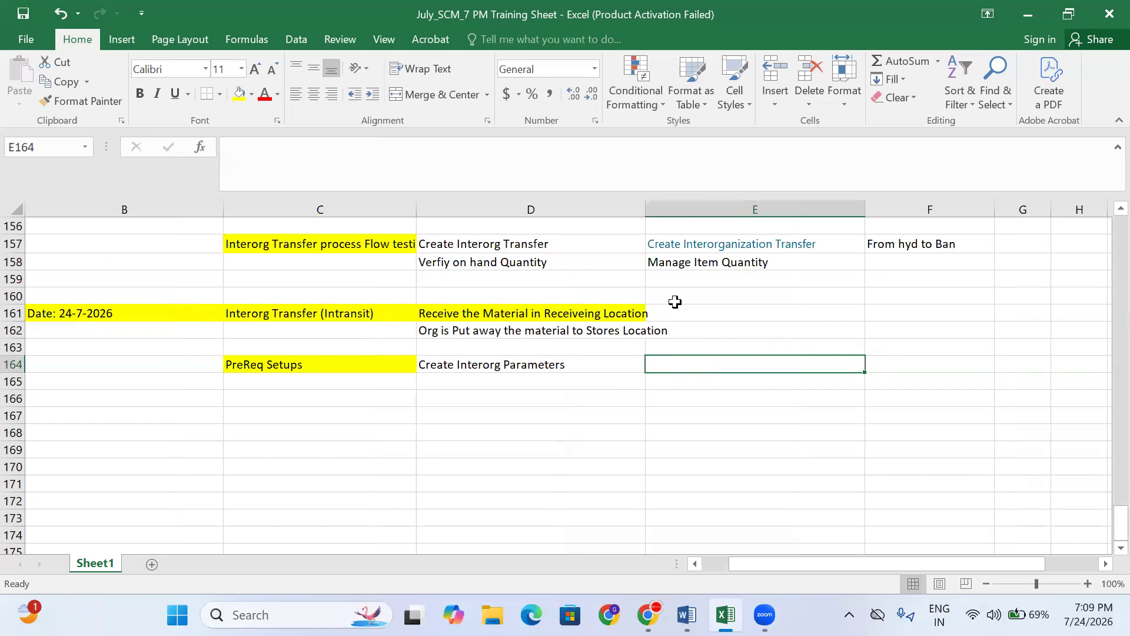
# - Look over the cells in rows 162–167, then bring up the Oracle Fusion home page in Chrome
pyautogui.click(159, 361)
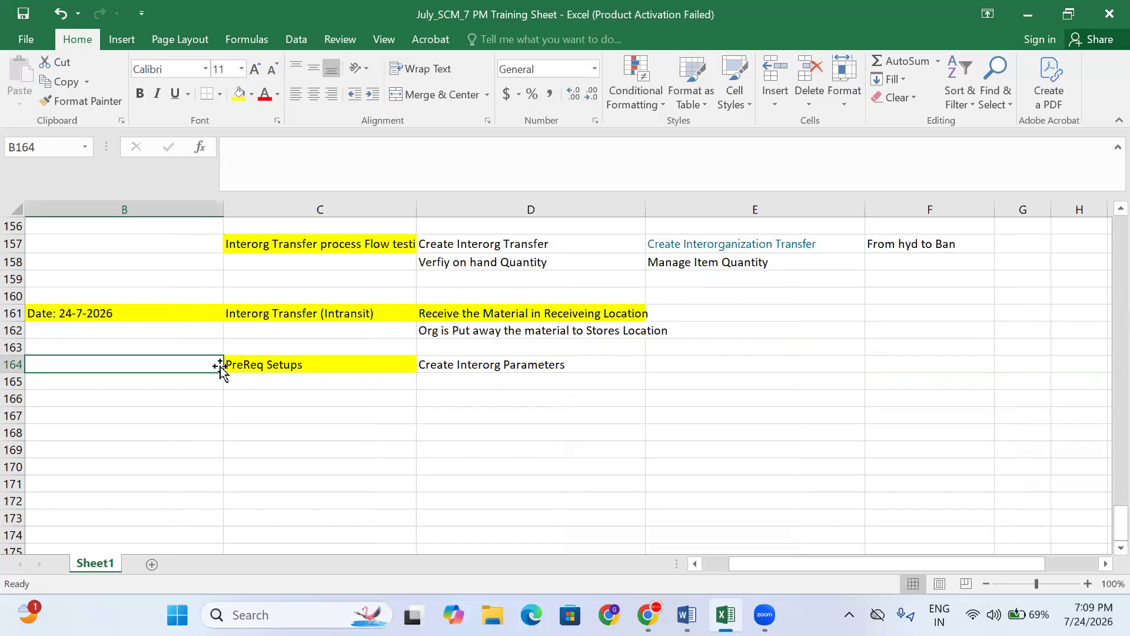
pyautogui.click(290, 345)
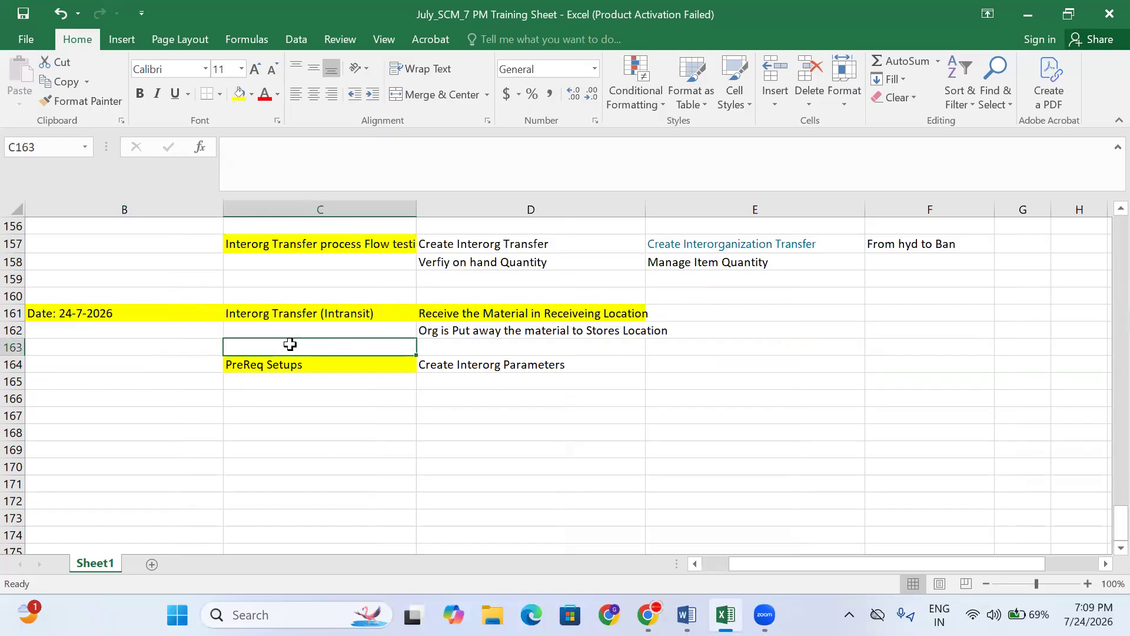
pyautogui.click(293, 332)
pyautogui.click(319, 341)
pyautogui.click(379, 329)
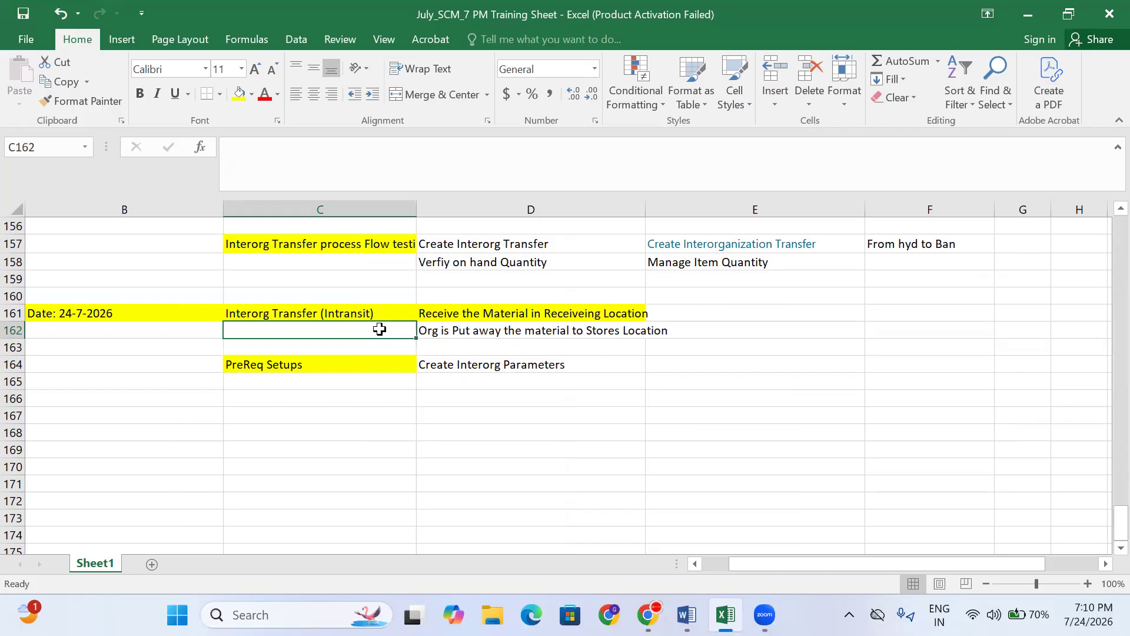
pyautogui.click(506, 414)
pyautogui.click(516, 394)
pyautogui.click(538, 343)
pyautogui.click(553, 375)
pyautogui.click(573, 364)
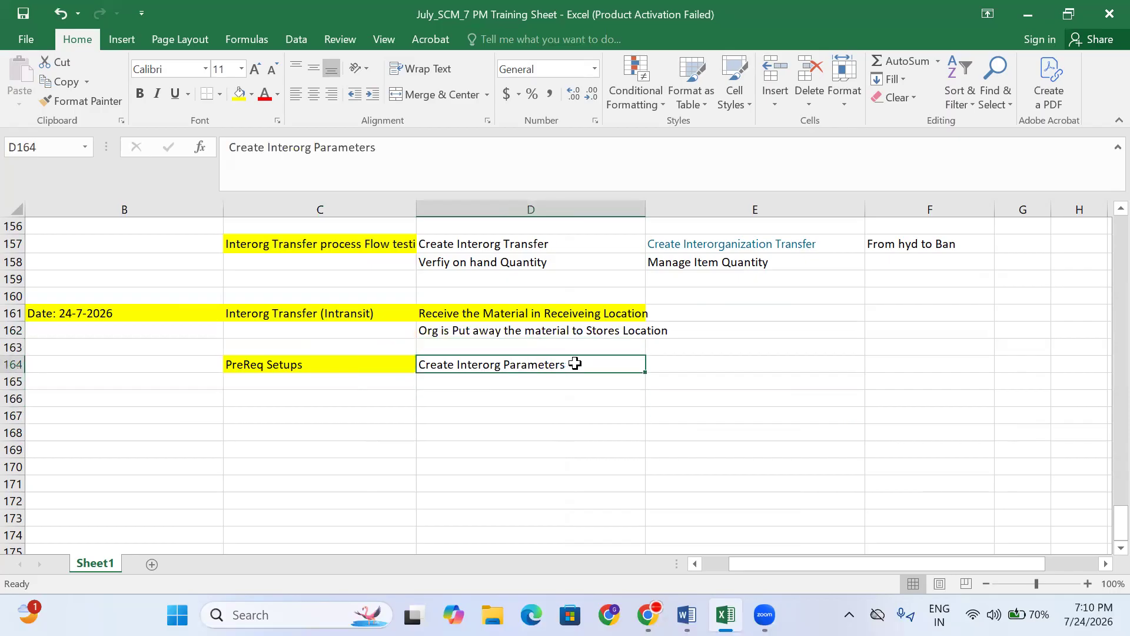
pyautogui.click(648, 615)
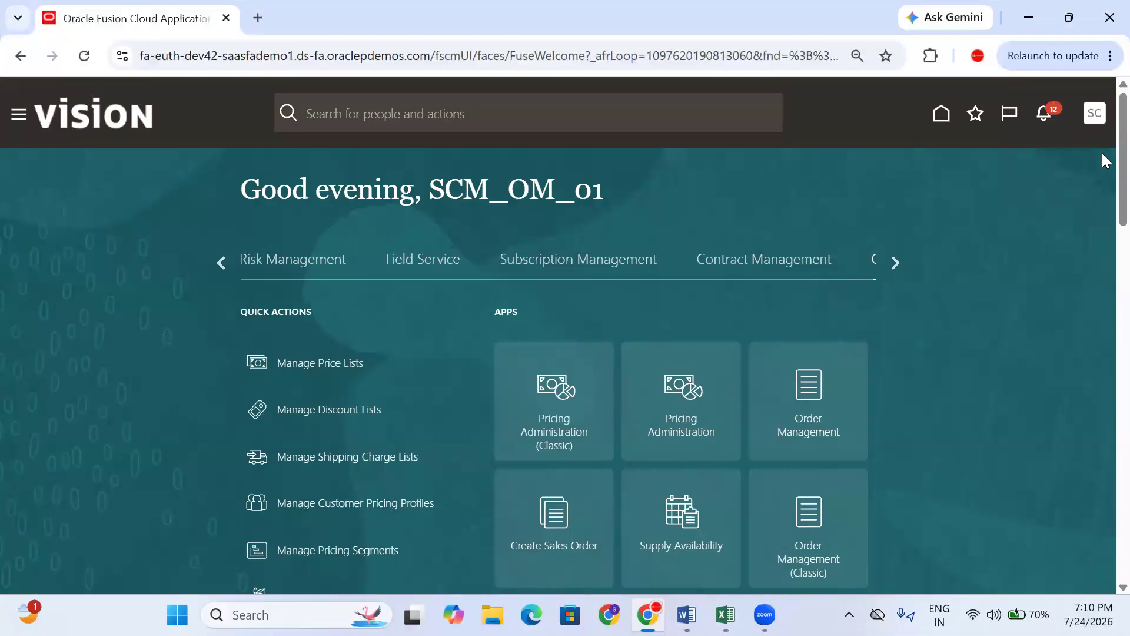
# - Sign out of Oracle Fusion and return to the Excel training sheet at cell B163
pyautogui.click(1094, 113)
pyautogui.click(1059, 152)
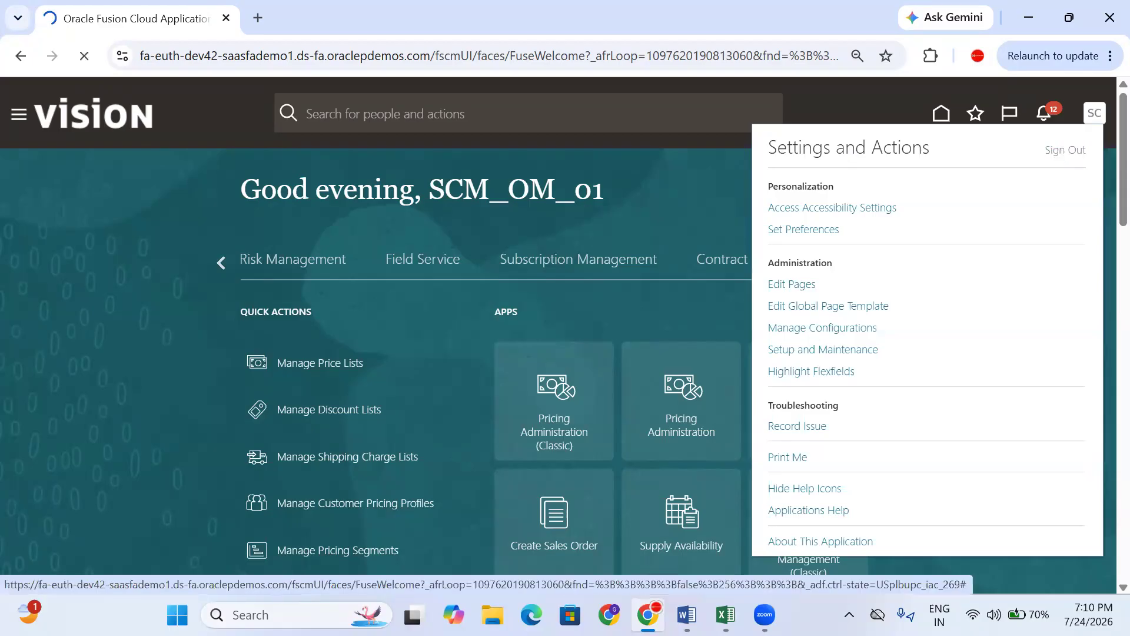
pyautogui.click(725, 614)
pyautogui.click(161, 384)
pyautogui.click(89, 328)
pyautogui.click(121, 351)
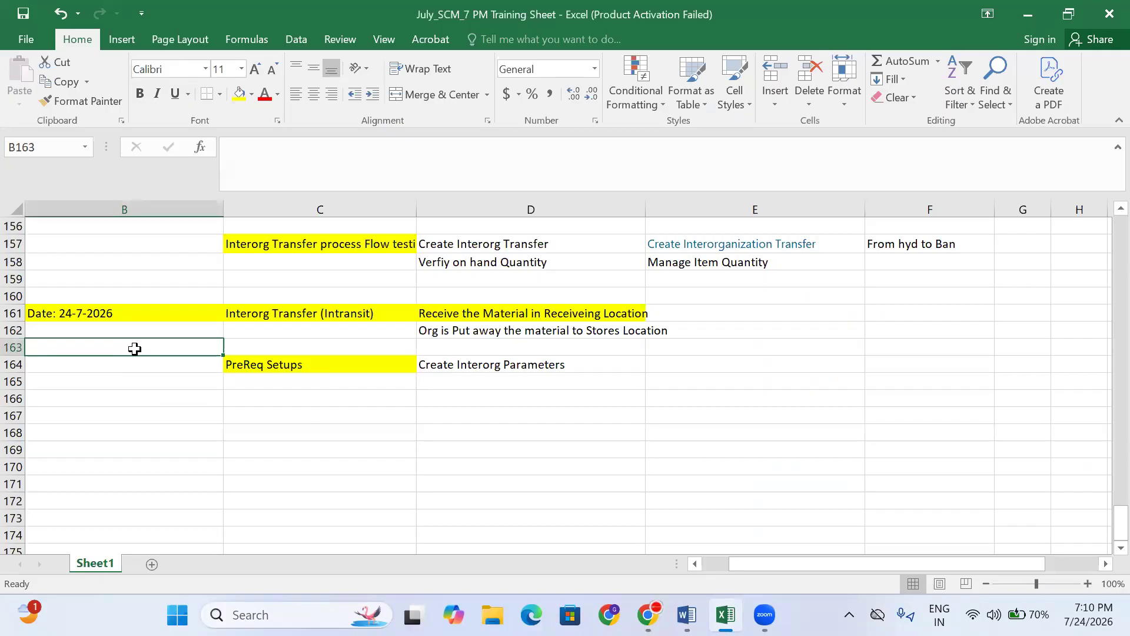
# - Dictate the question on how many interorg transfer types exist into B163, with 'direct and intransit' in C163
pyautogui.press('super+h')
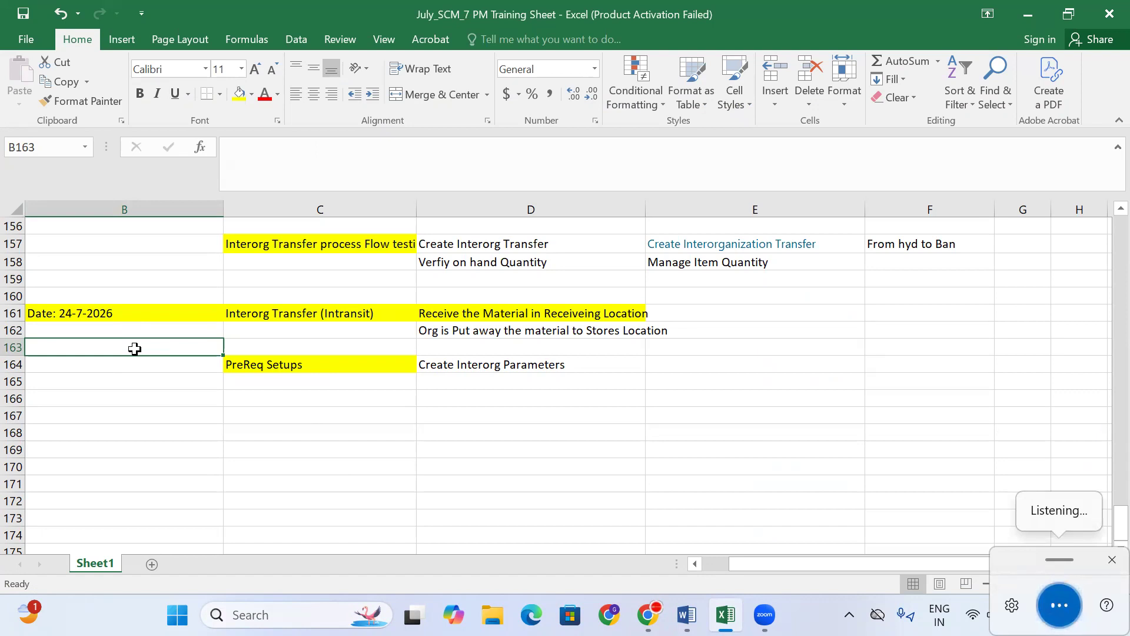
pyautogui.click(140, 406)
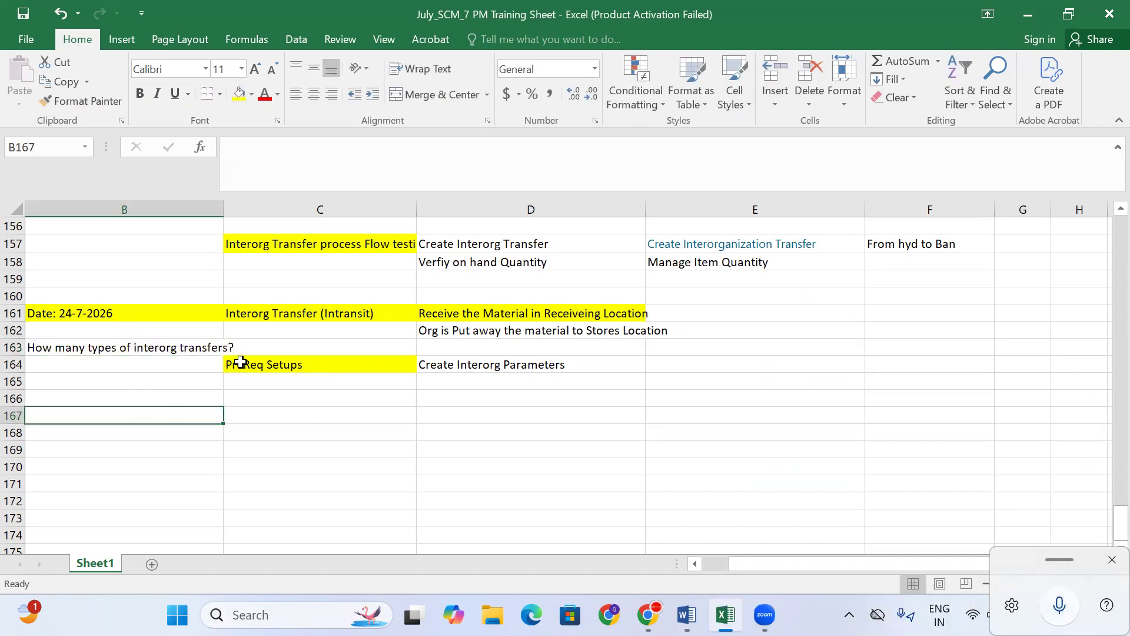
pyautogui.click(253, 347)
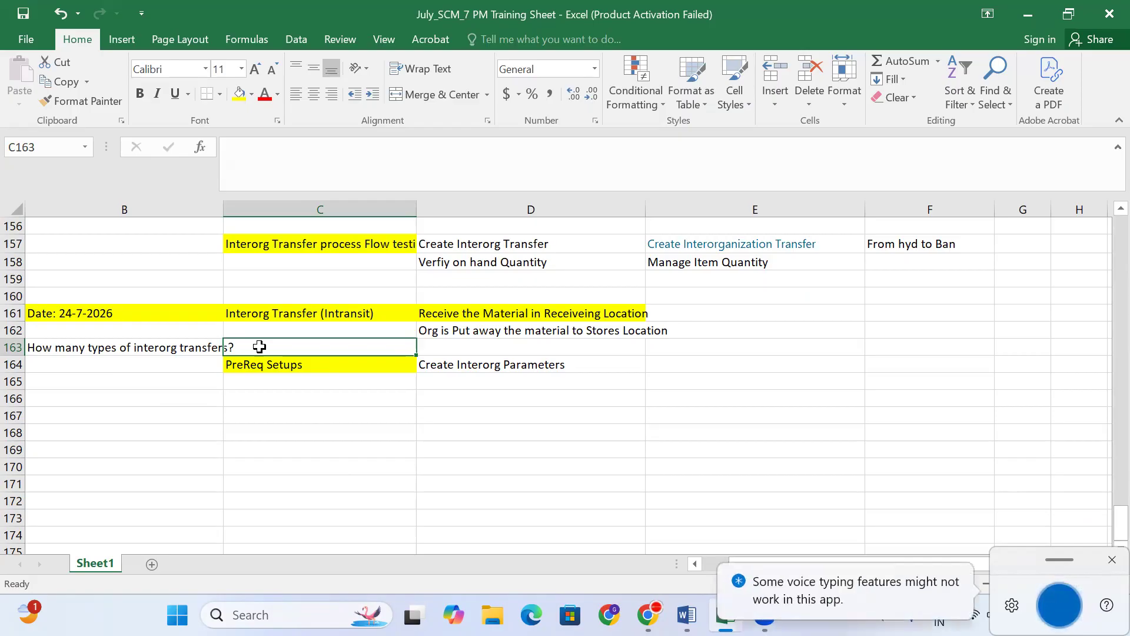
pyautogui.click(320, 484)
# - Wrap the C163 answer and correct 'in transit' to 'intransit'
pyautogui.click(334, 342)
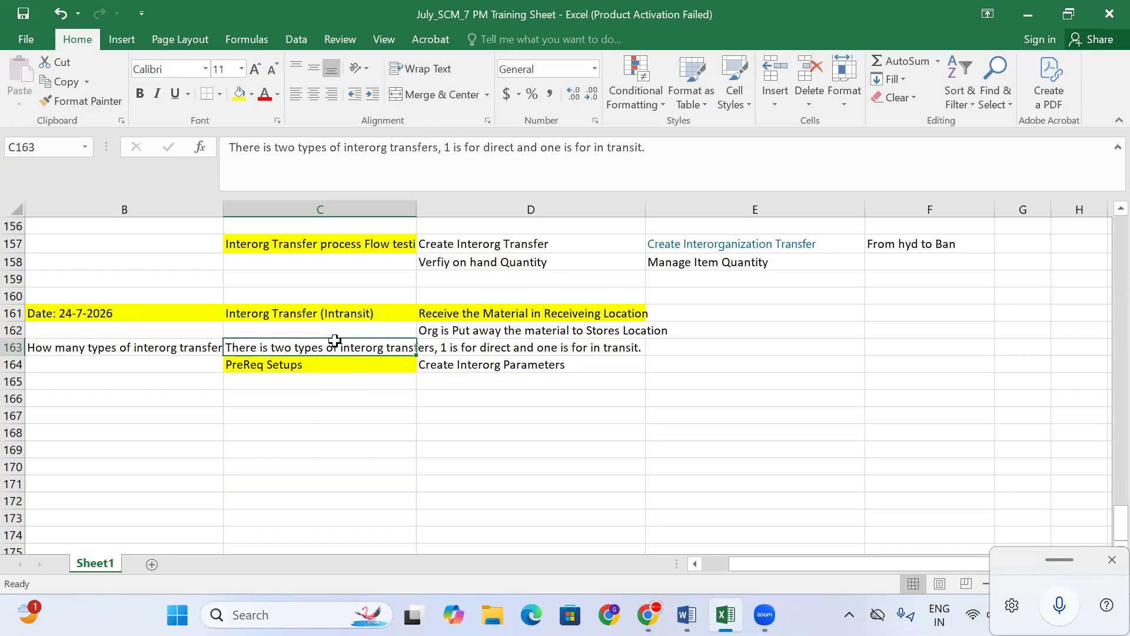
pyautogui.click(417, 68)
pyautogui.click(302, 495)
pyautogui.click(288, 361)
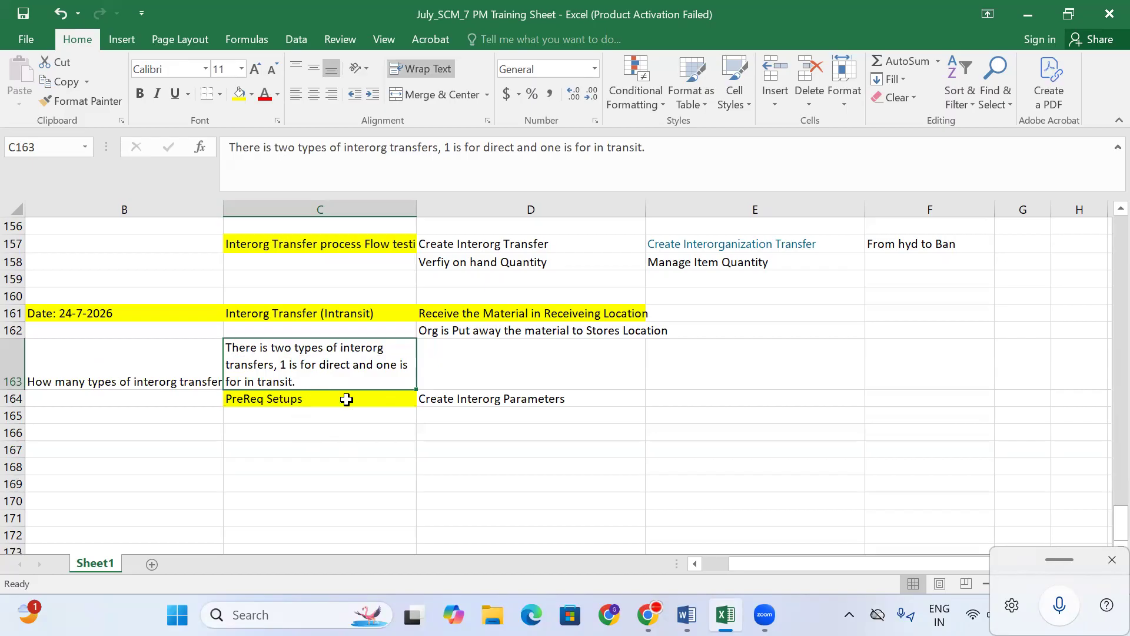
pyautogui.click(328, 453)
pyautogui.click(300, 356)
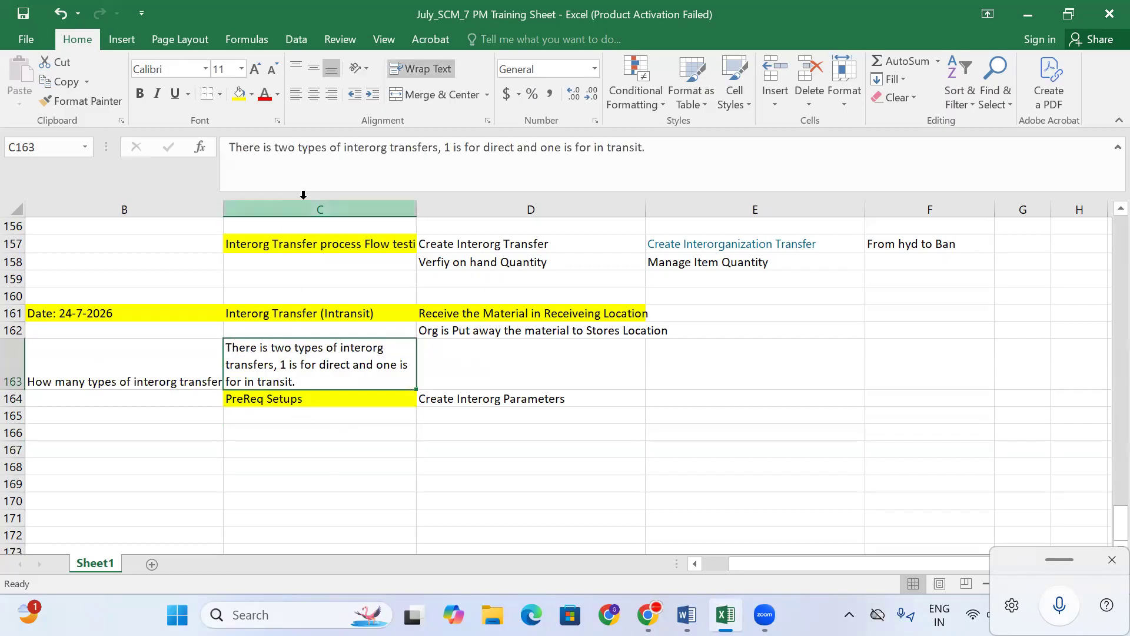
pyautogui.click(607, 147)
pyautogui.press('BackSpace')
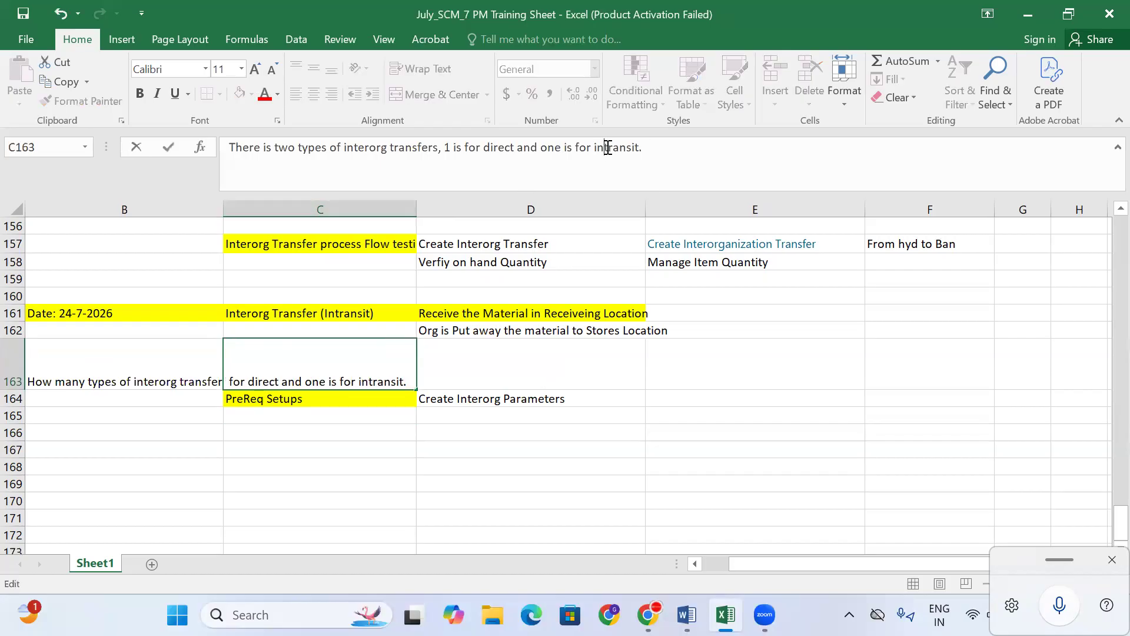
pyautogui.click(329, 484)
pyautogui.click(312, 363)
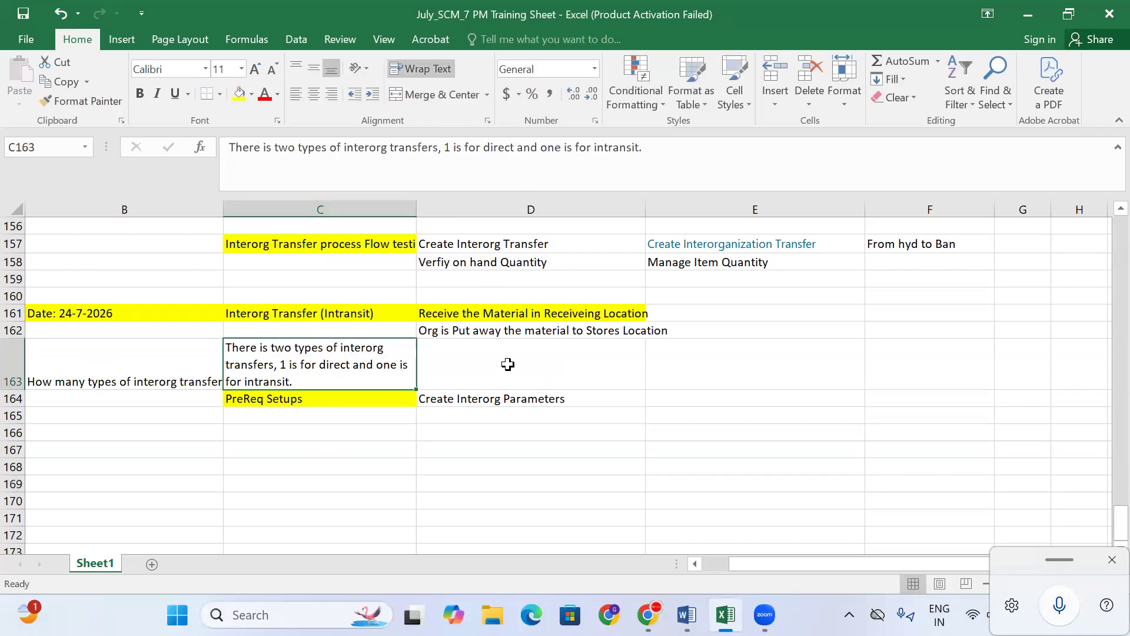
pyautogui.click(509, 364)
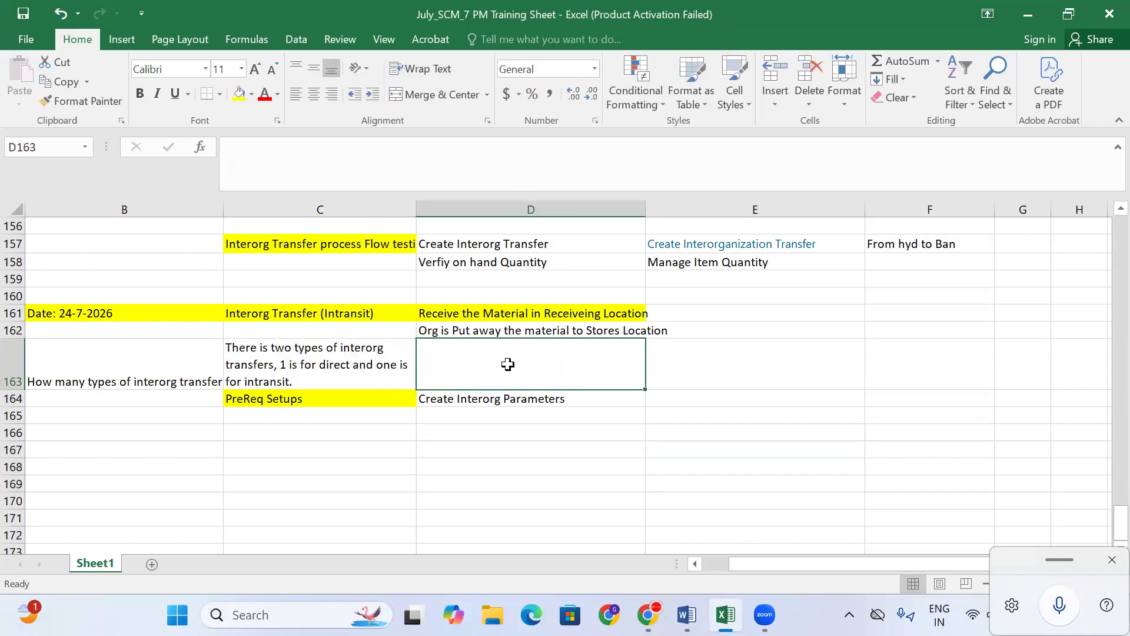
# - Dictate a D163 note that direct goes straight to Stores while intransit is received first, and wrap it
pyautogui.click(487, 400)
pyautogui.click(531, 359)
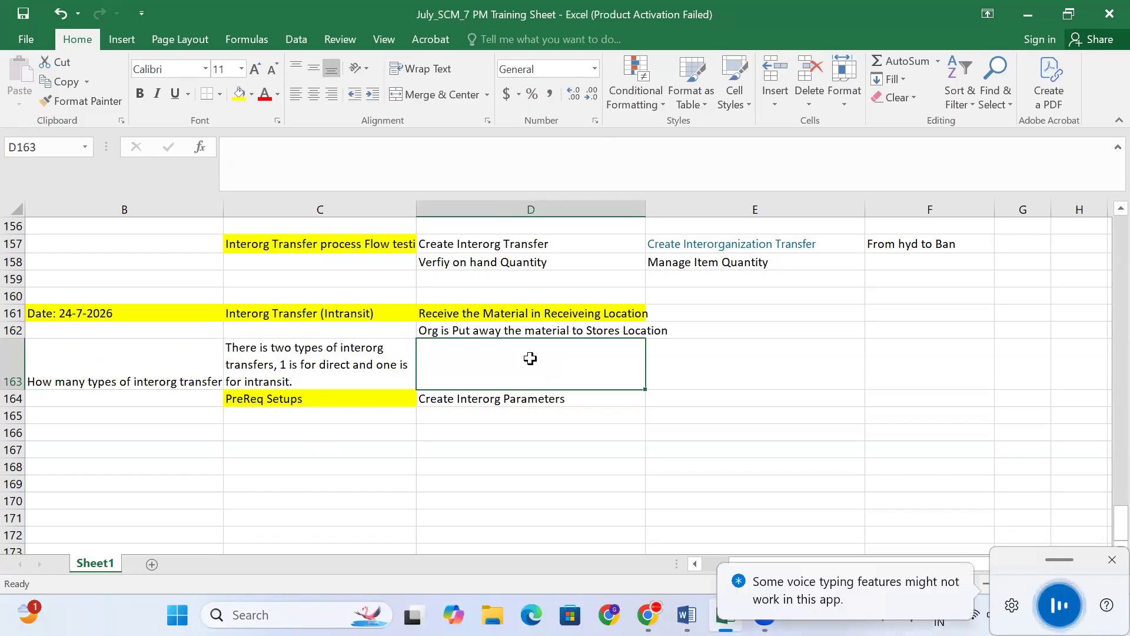
pyautogui.click(520, 462)
pyautogui.click(521, 373)
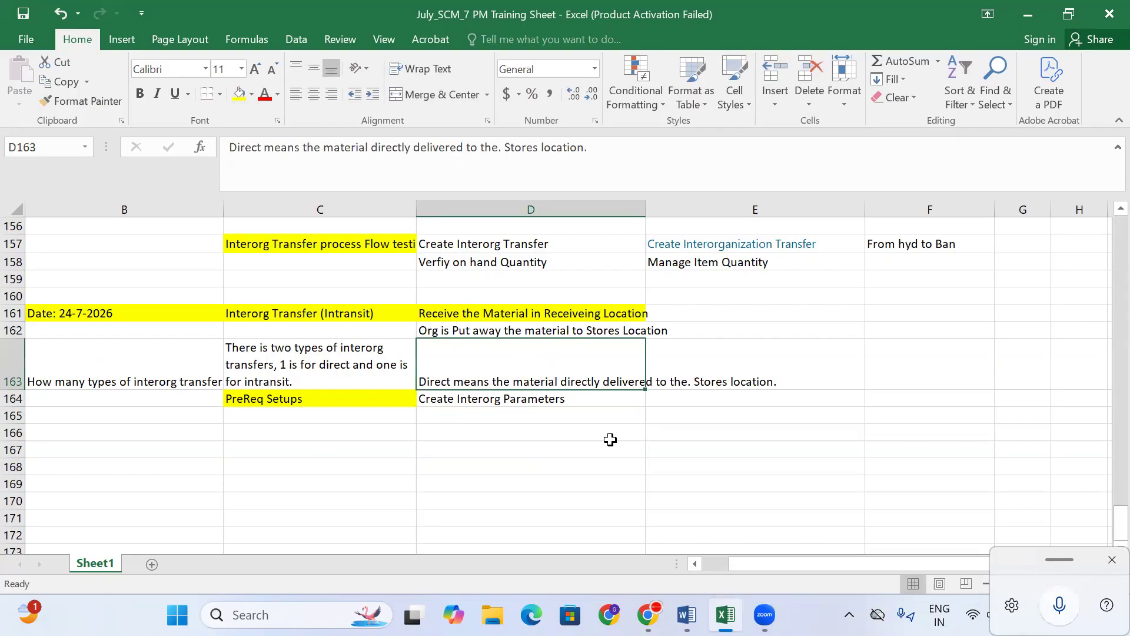
pyautogui.click(598, 163)
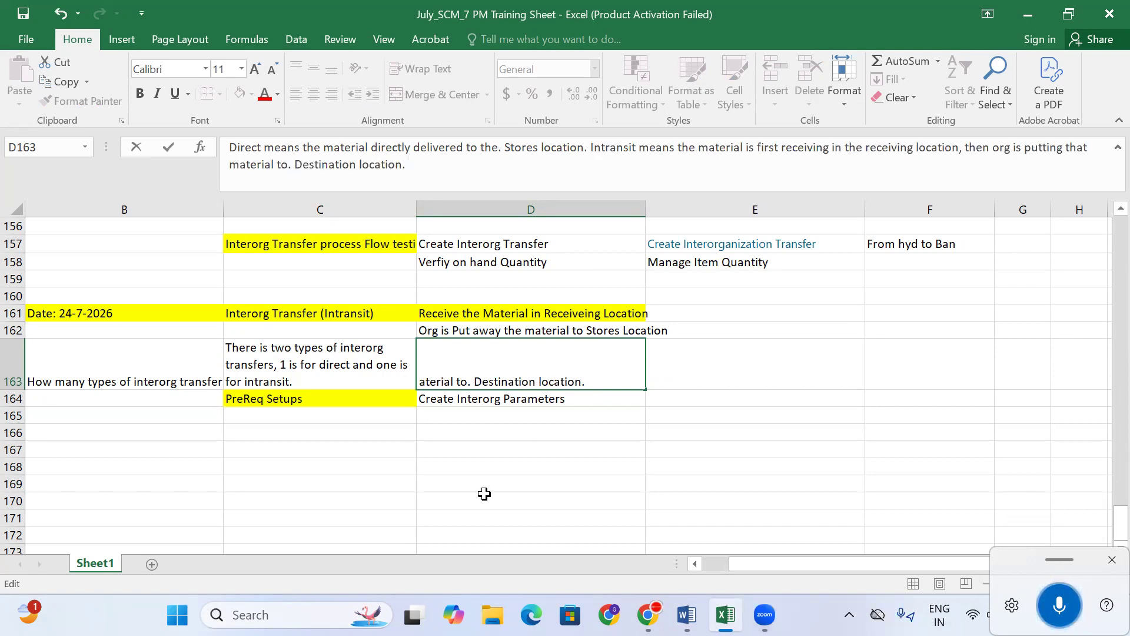
pyautogui.click(497, 450)
pyautogui.click(500, 370)
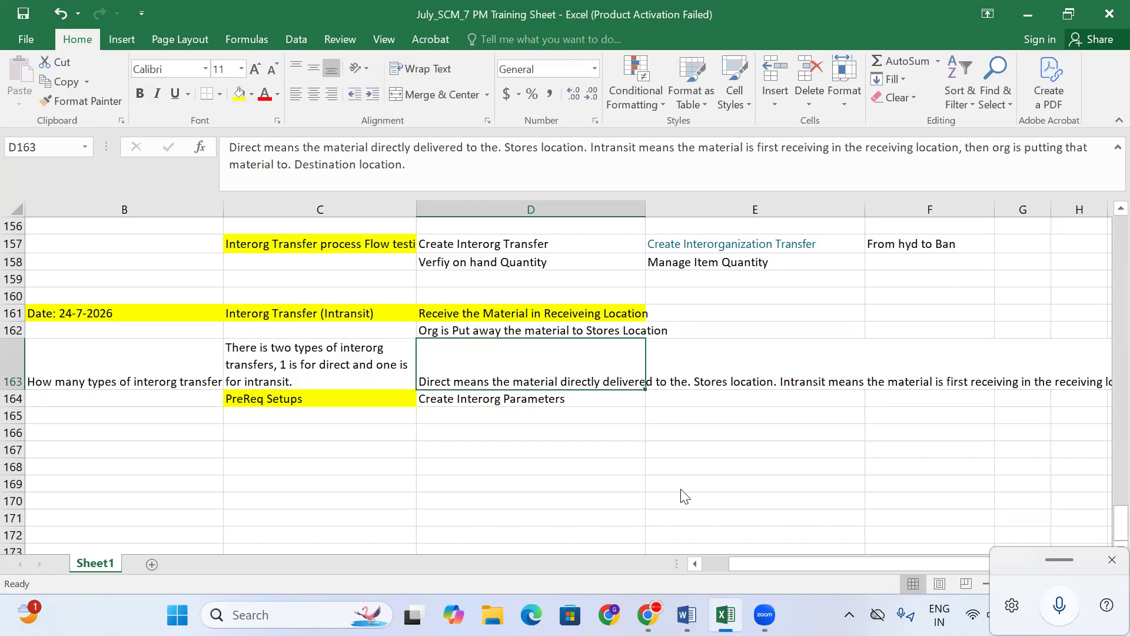
pyautogui.click(419, 70)
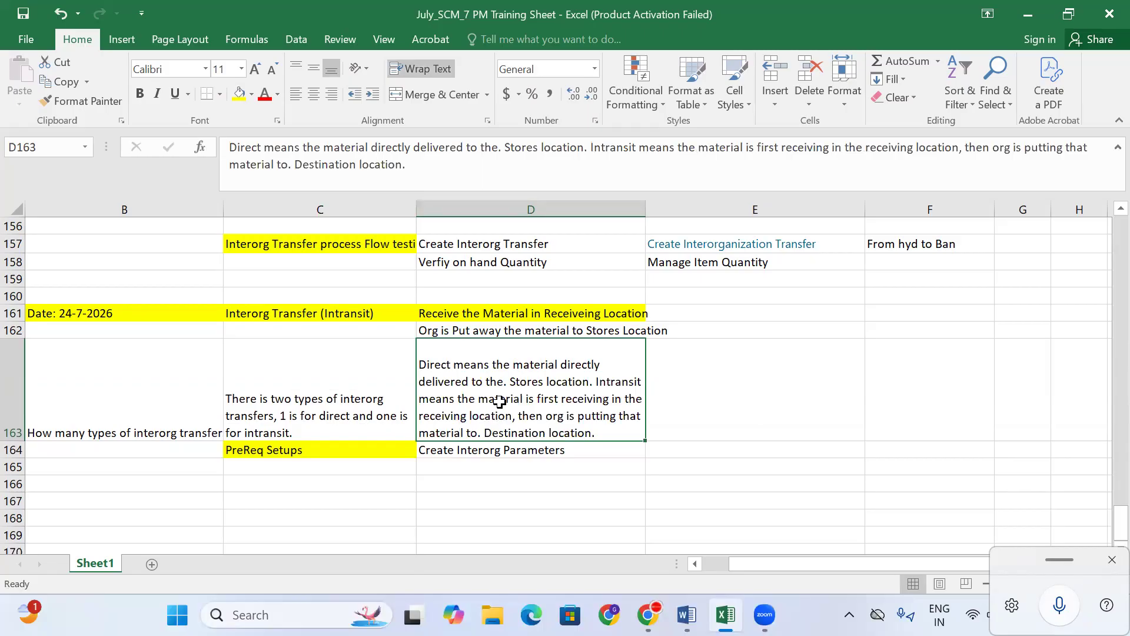
# - Remove the stray periods before 'Stores' and 'Destination' in the D163 note
pyautogui.click(501, 159)
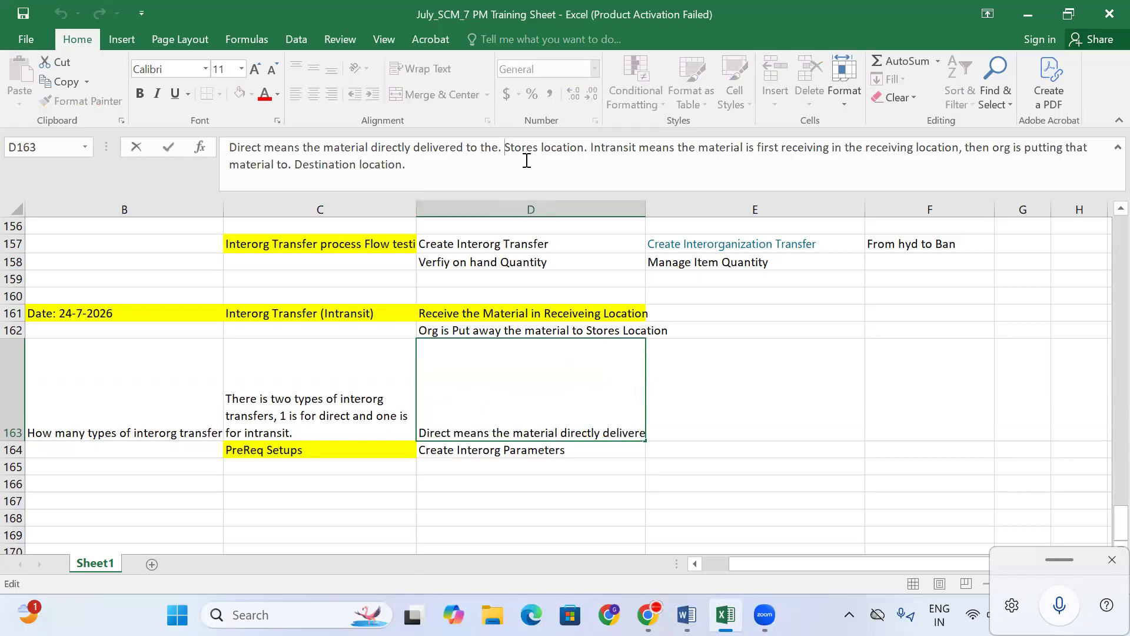
pyautogui.press('BackSpace')
pyautogui.press('BackSpace')
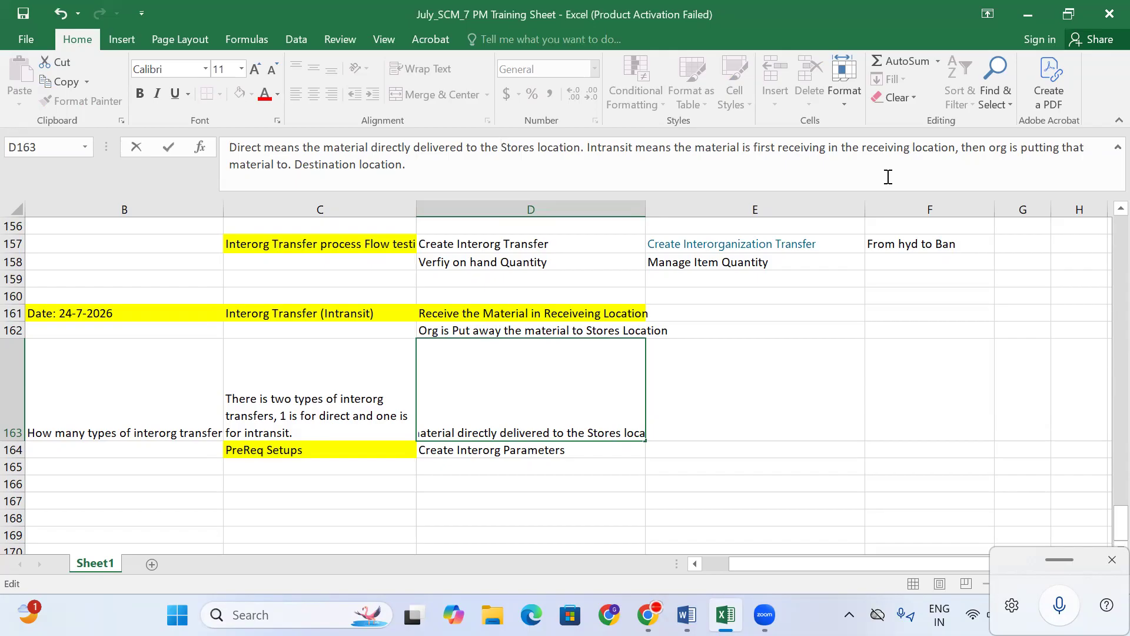
pyautogui.press('BackSpace')
pyautogui.press('BackSpace')
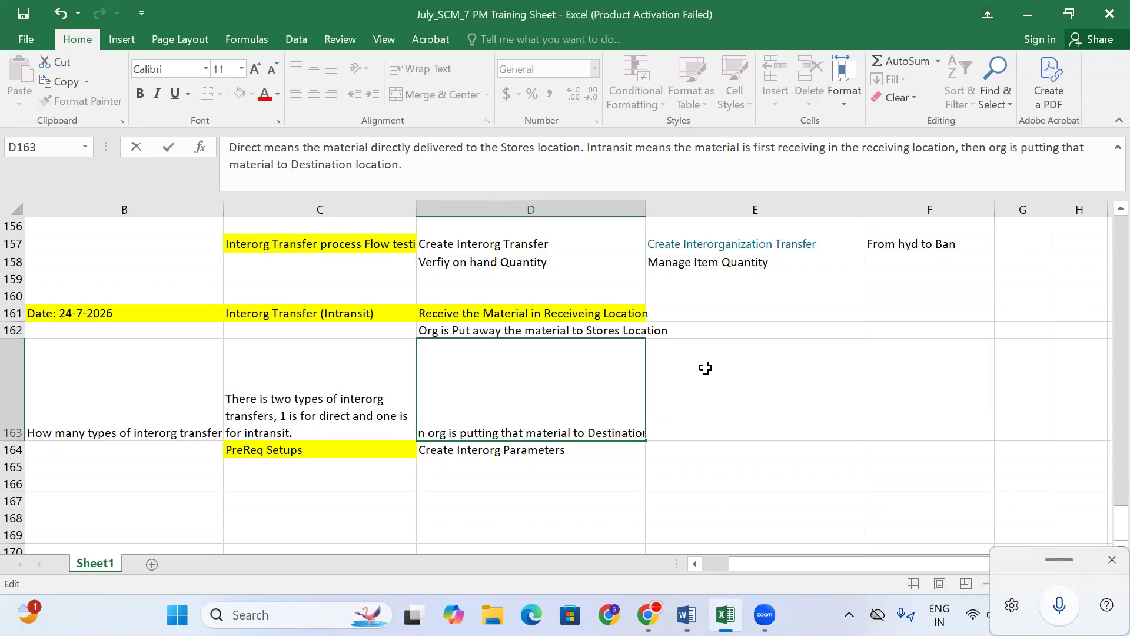
pyautogui.click(663, 373)
pyautogui.click(229, 370)
pyautogui.click(179, 380)
pyautogui.click(283, 361)
pyautogui.click(121, 361)
# - Label cell A163 'INterview Ques?'
pyautogui.press('Left')
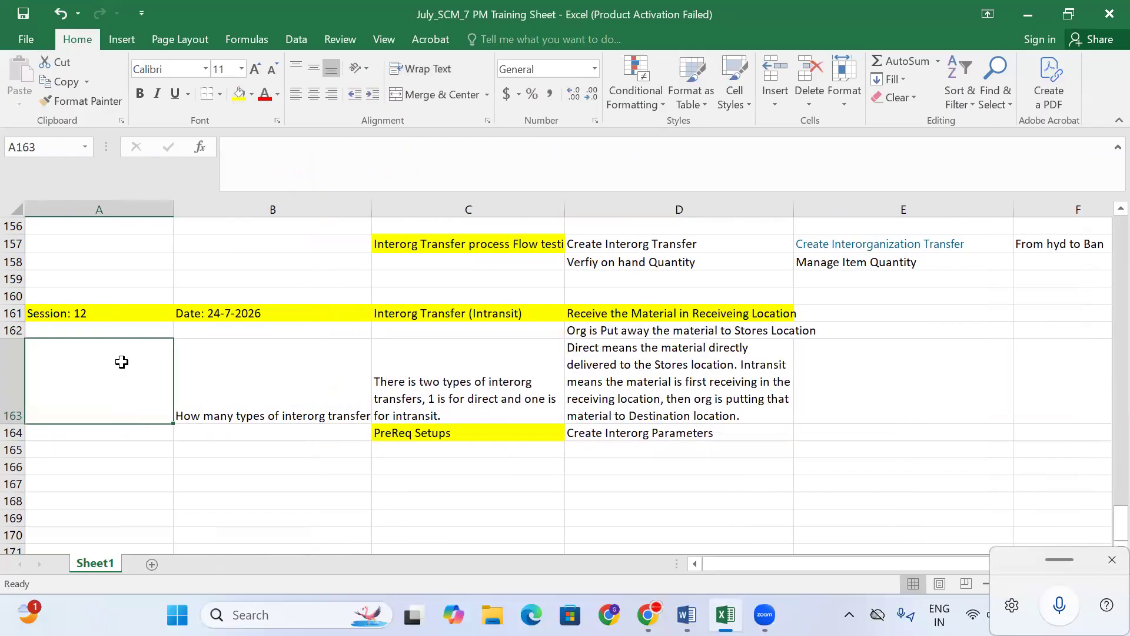
pyautogui.write('INterview')
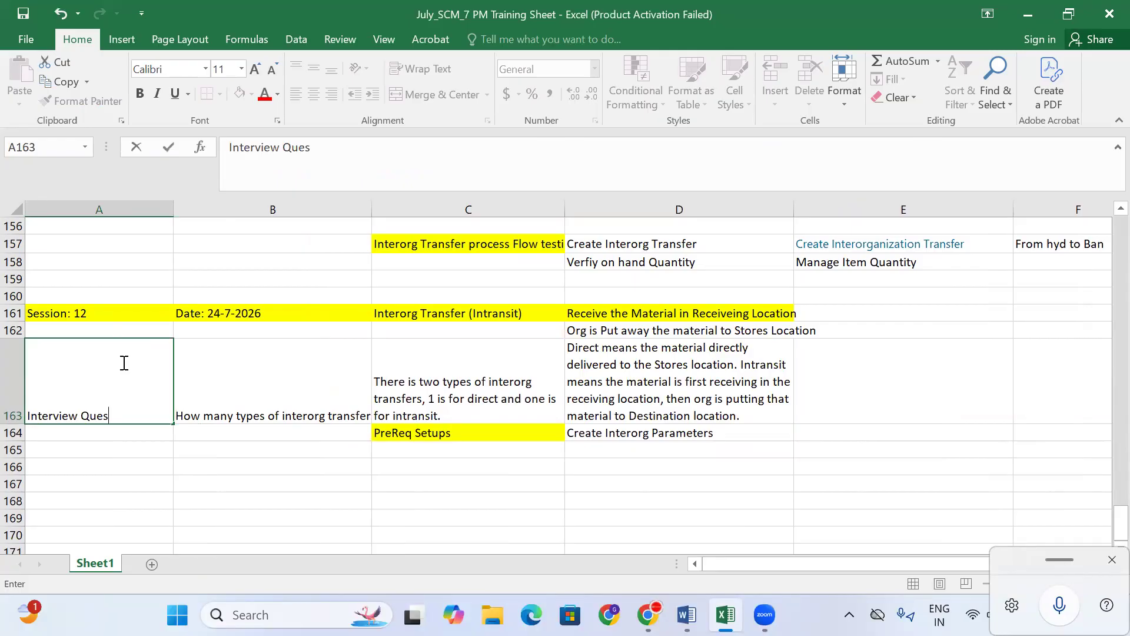
pyautogui.write('Ques?')
pyautogui.click(236, 388)
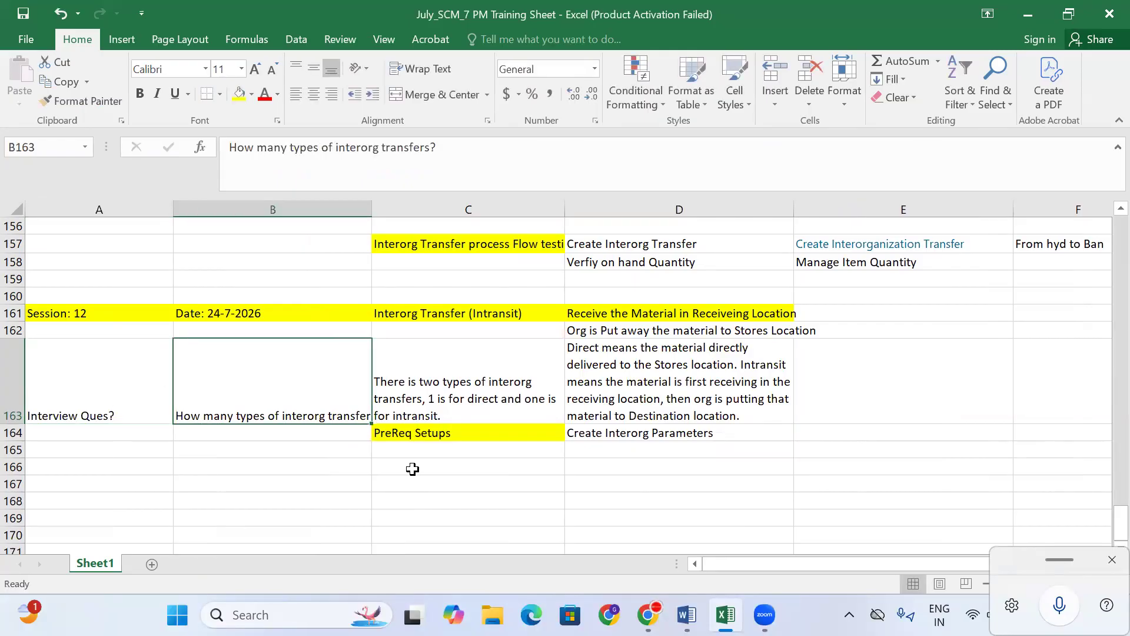
pyautogui.click(411, 468)
pyautogui.click(427, 448)
# - Move the PreReq Setups and Create Interorg Parameters cells from row 164 down to row 165
pyautogui.click(434, 434)
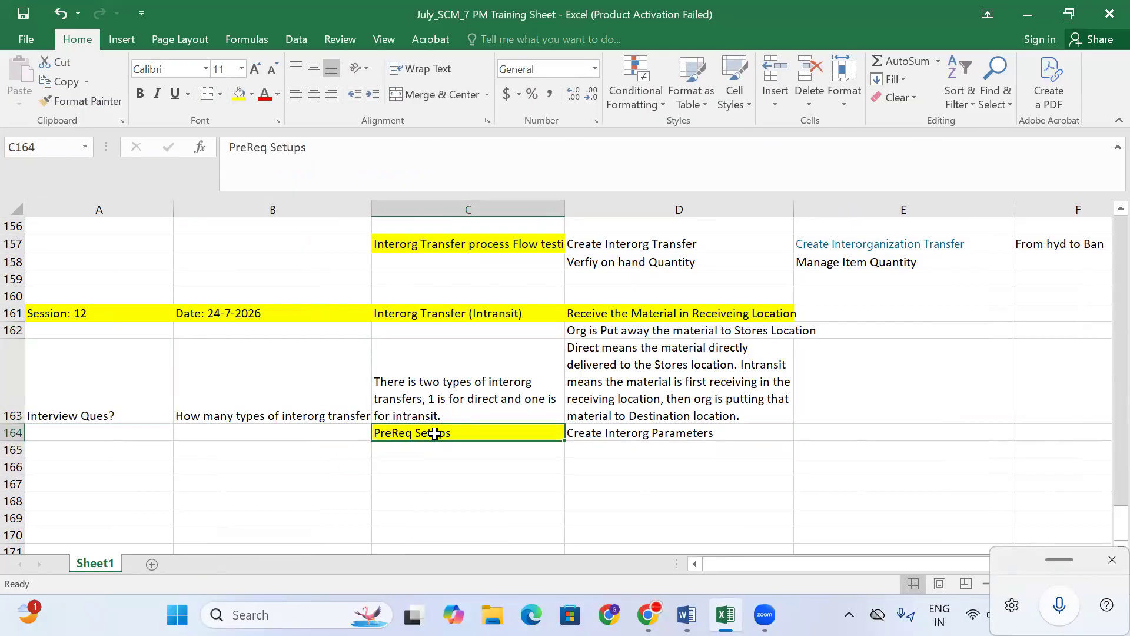
pyautogui.hotkey('shift', 'Right')
pyautogui.hotkey('ctrl', 'c')
pyautogui.click(458, 452)
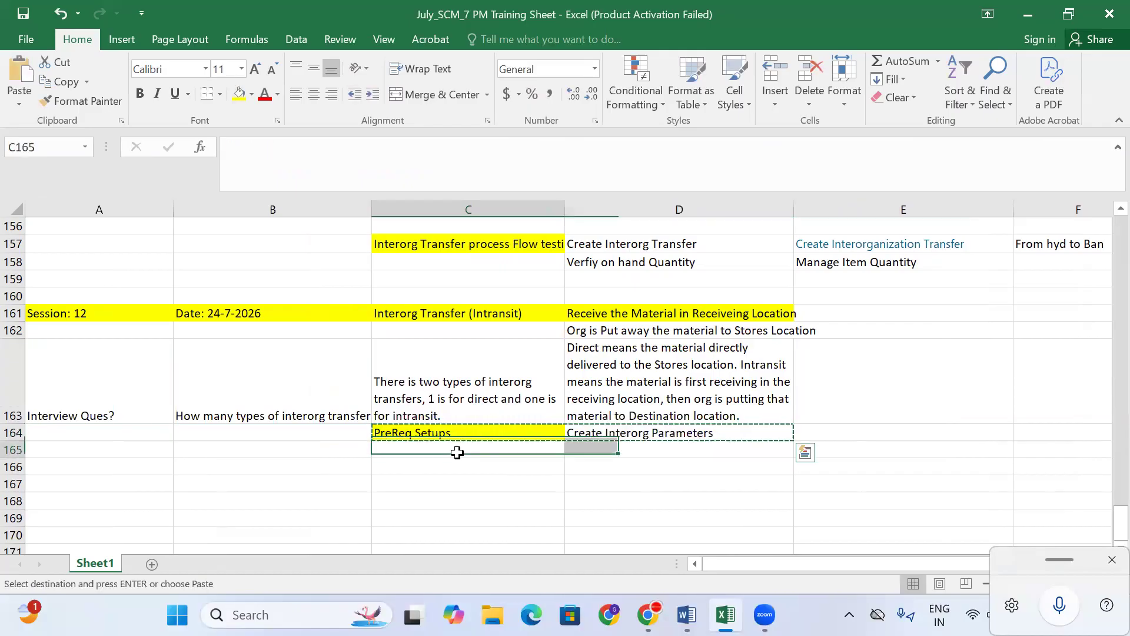
pyautogui.hotkey('ctrl', 'v')
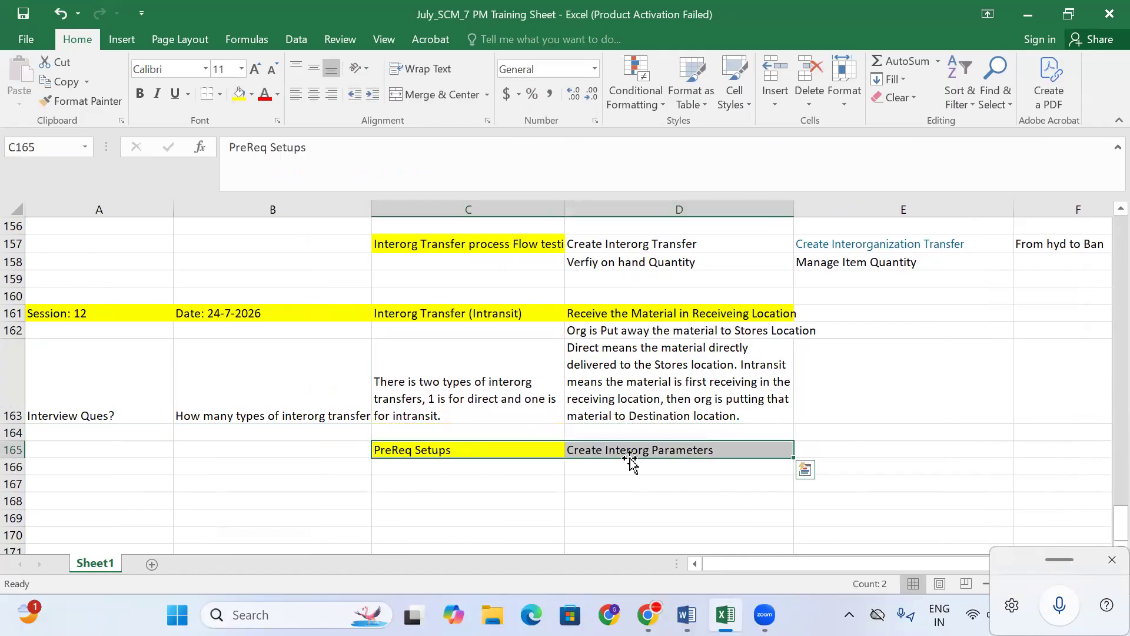
pyautogui.click(676, 393)
pyautogui.click(397, 463)
pyautogui.click(574, 454)
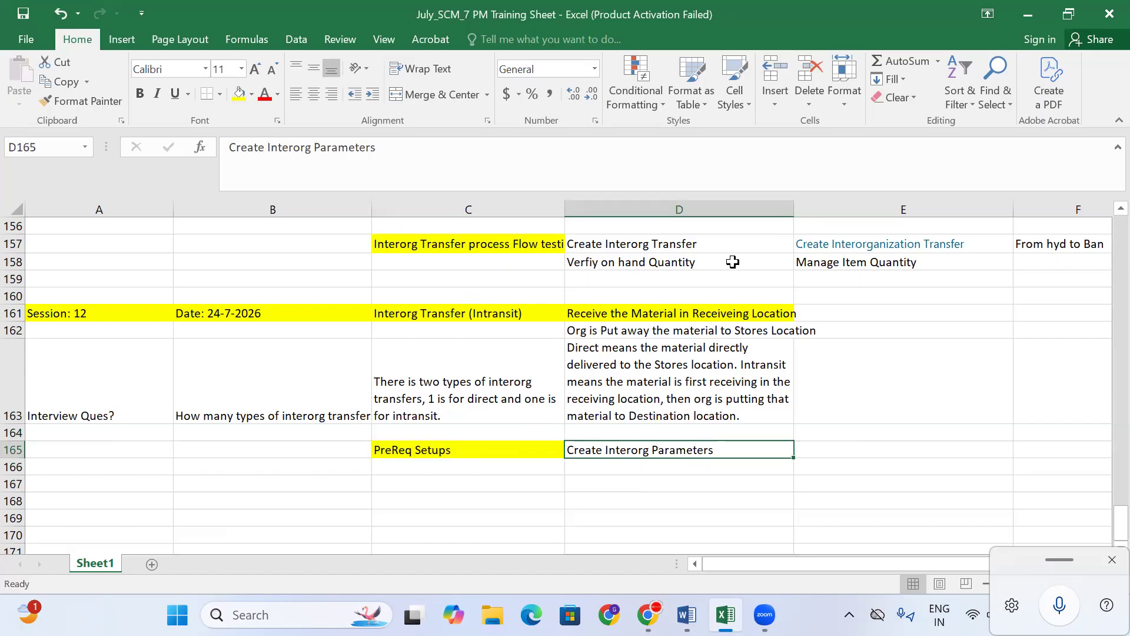
pyautogui.click(512, 463)
pyautogui.click(624, 445)
pyautogui.press('Right')
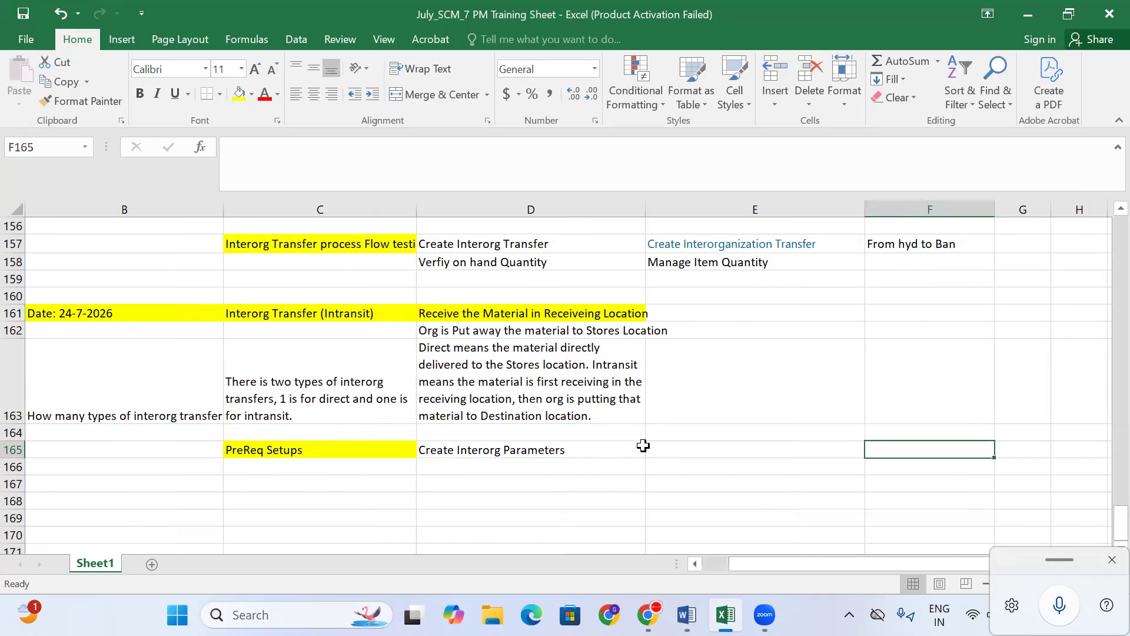
pyautogui.click(521, 449)
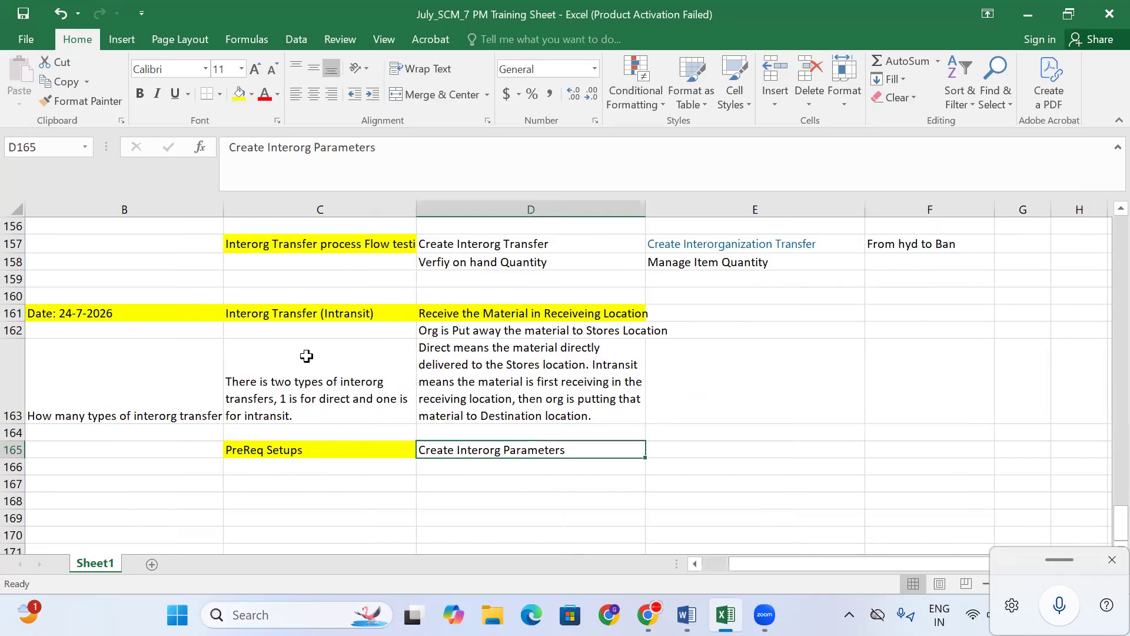
# - Review the Interorg Transfer (Intransit) heading and row 165 entries in the Excel sheet
pyautogui.click(293, 450)
pyautogui.click(336, 314)
pyautogui.click(556, 451)
pyautogui.click(682, 454)
# - Sign in to Oracle Fusion Cloud with the saved July training account
pyautogui.click(648, 614)
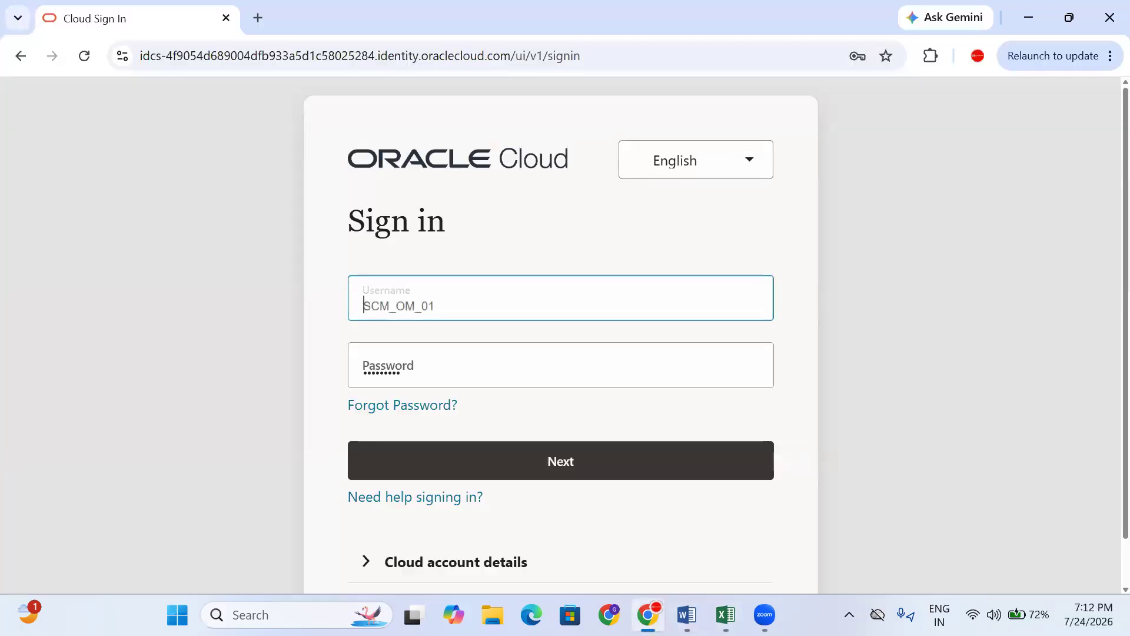
pyautogui.click(398, 307)
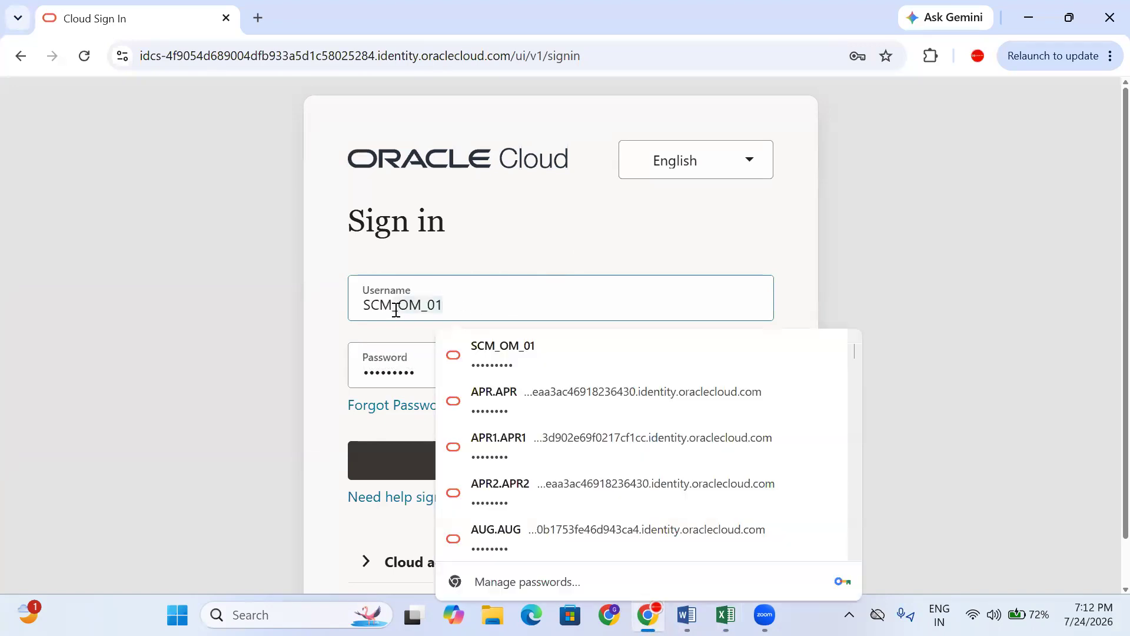
pyautogui.press('BackSpace')
pyautogui.press('BackSpace')
pyautogui.press('BackSpace')
pyautogui.press('BackSpace')
pyautogui.press('BackSpace')
pyautogui.press('BackSpace')
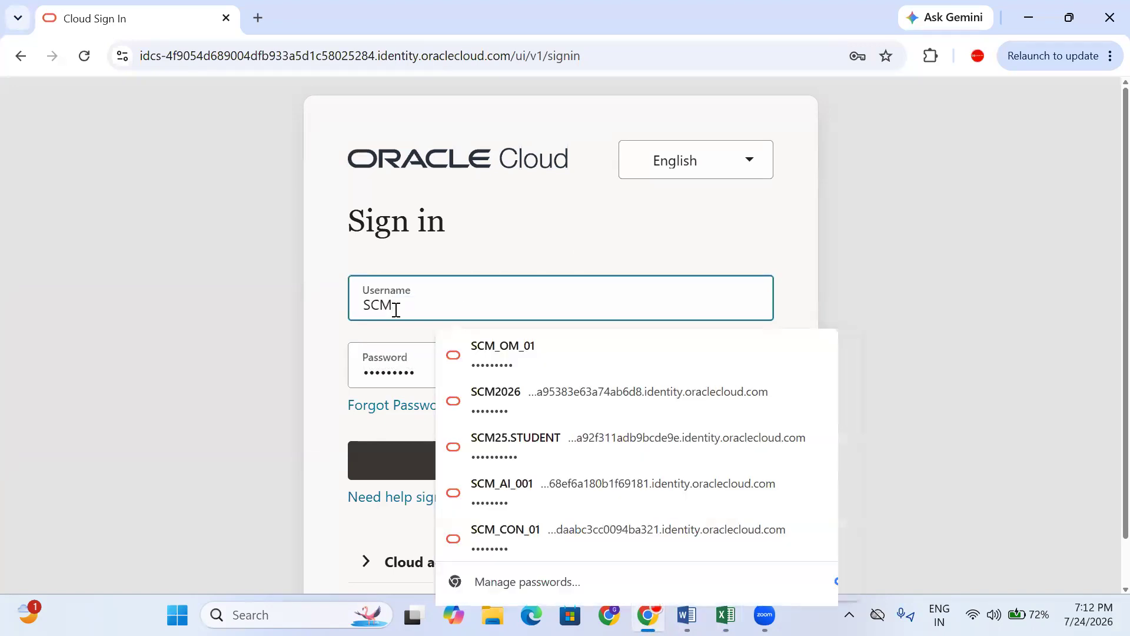
pyautogui.write('_JULY_01')
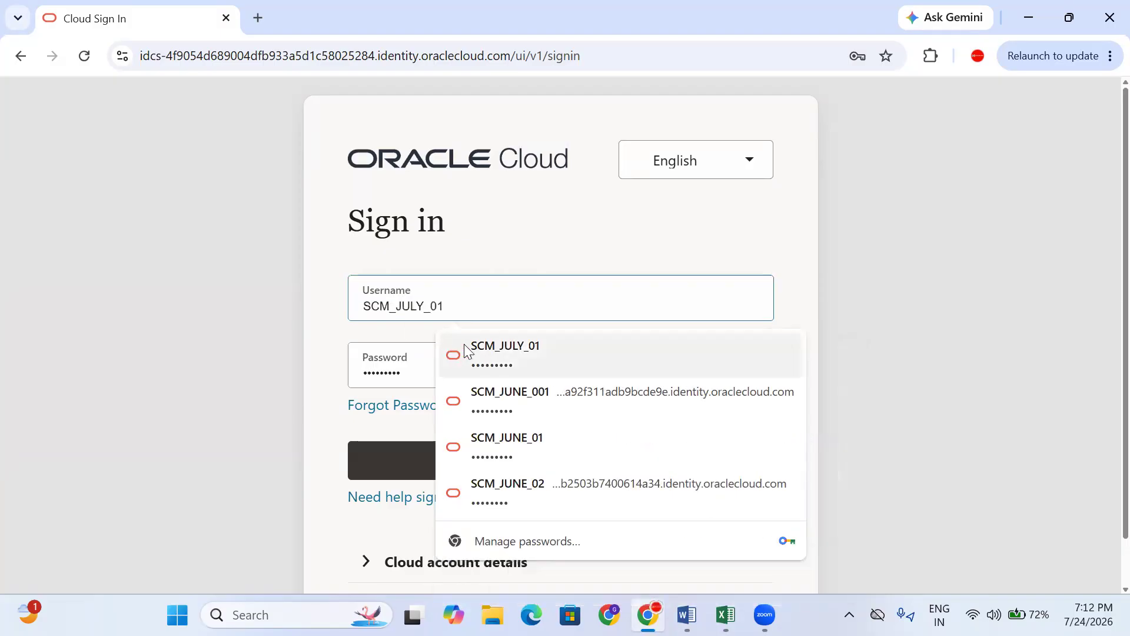
pyautogui.click(448, 353)
pyautogui.click(557, 456)
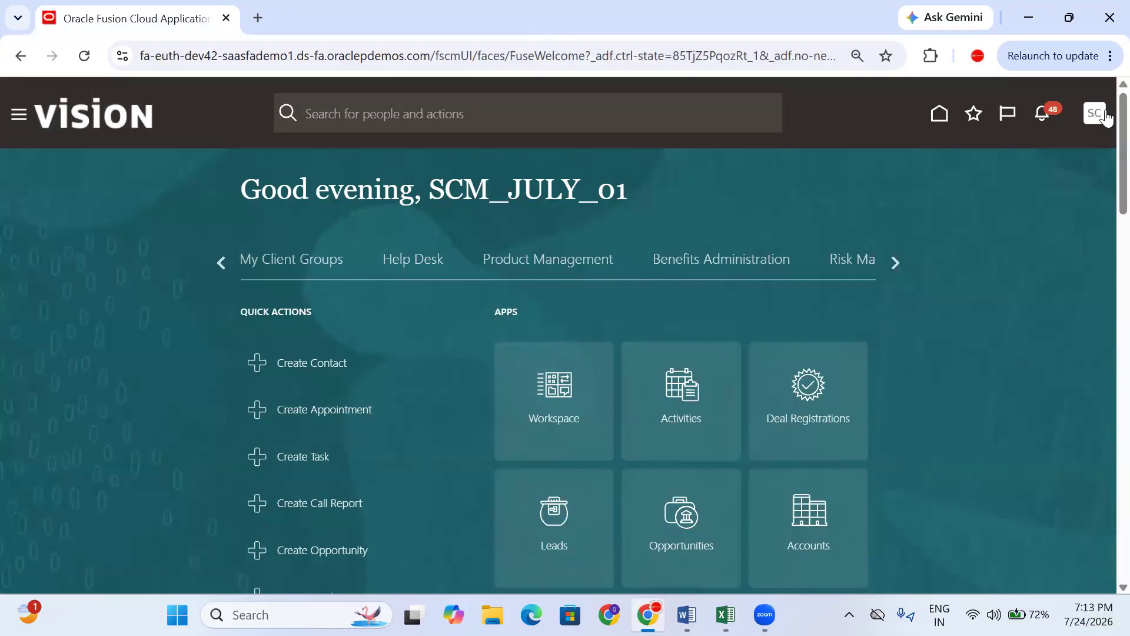
pyautogui.click(1106, 118)
# - Open Setup and Maintenance with the Manufacturing and Supply Chain Materials Management offering
pyautogui.click(822, 351)
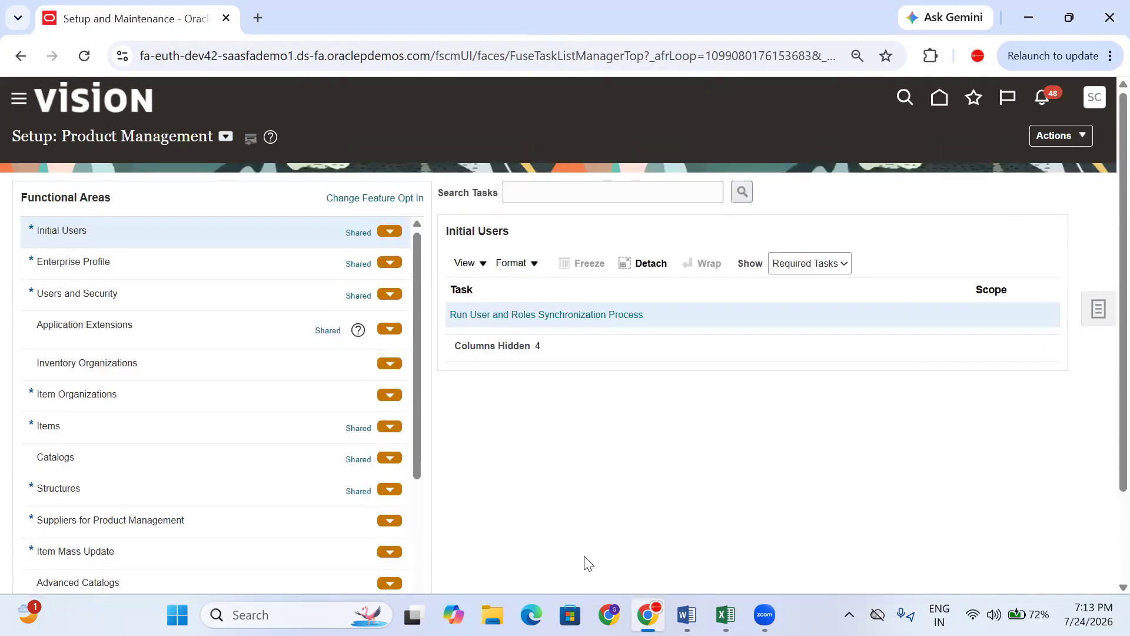
pyautogui.scroll(-3, 146, 394)
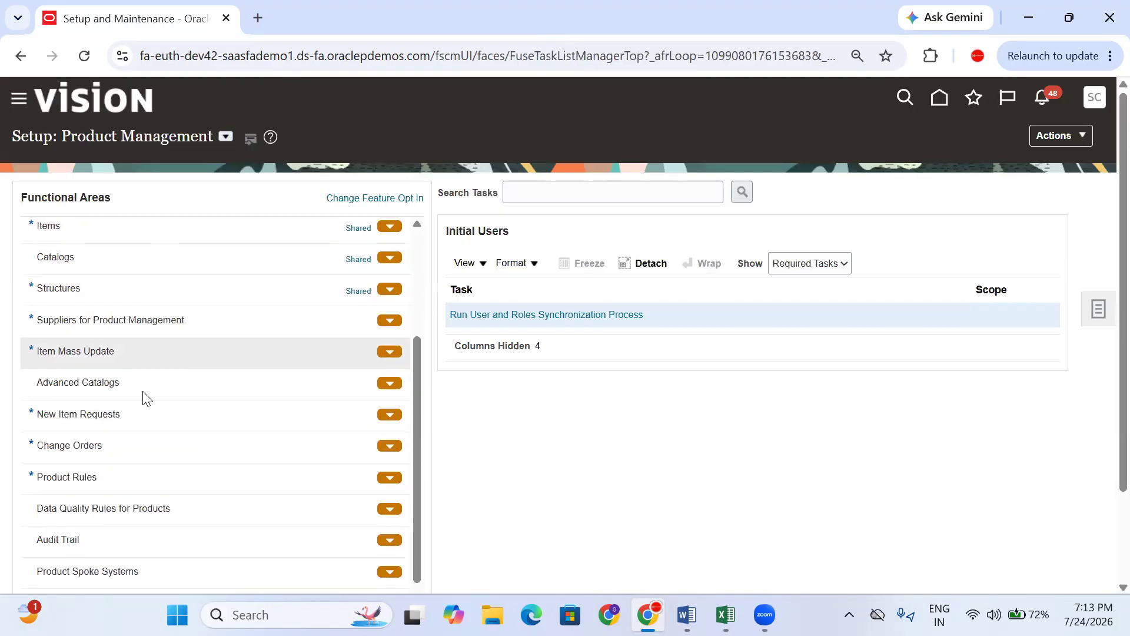
pyautogui.click(224, 139)
pyautogui.click(378, 279)
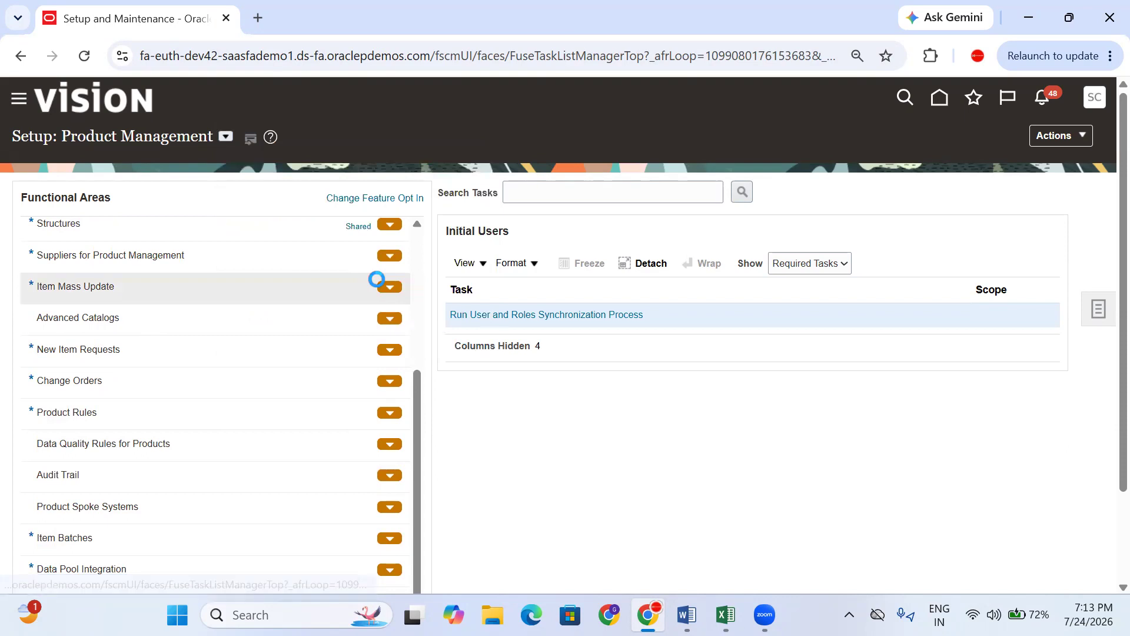
# - Open the Manage Interorganization Parameters task under Inventory Management
pyautogui.scroll(-5, 154, 389)
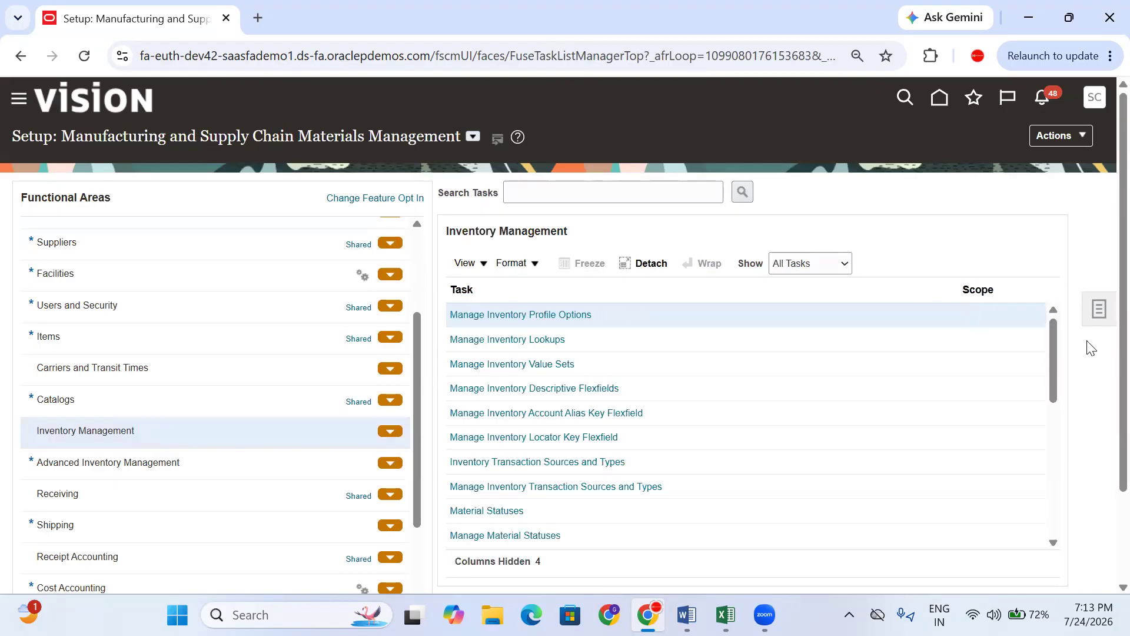
pyautogui.moveTo(1051, 323); pyautogui.dragTo(1040, 424)
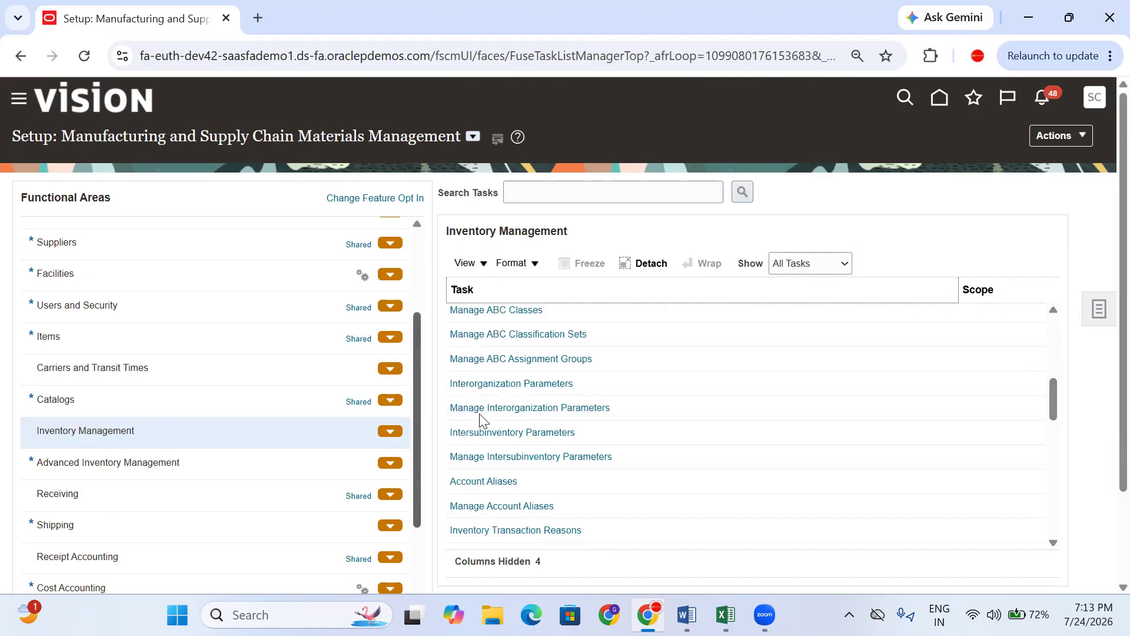
pyautogui.click(629, 408)
pyautogui.click(547, 407)
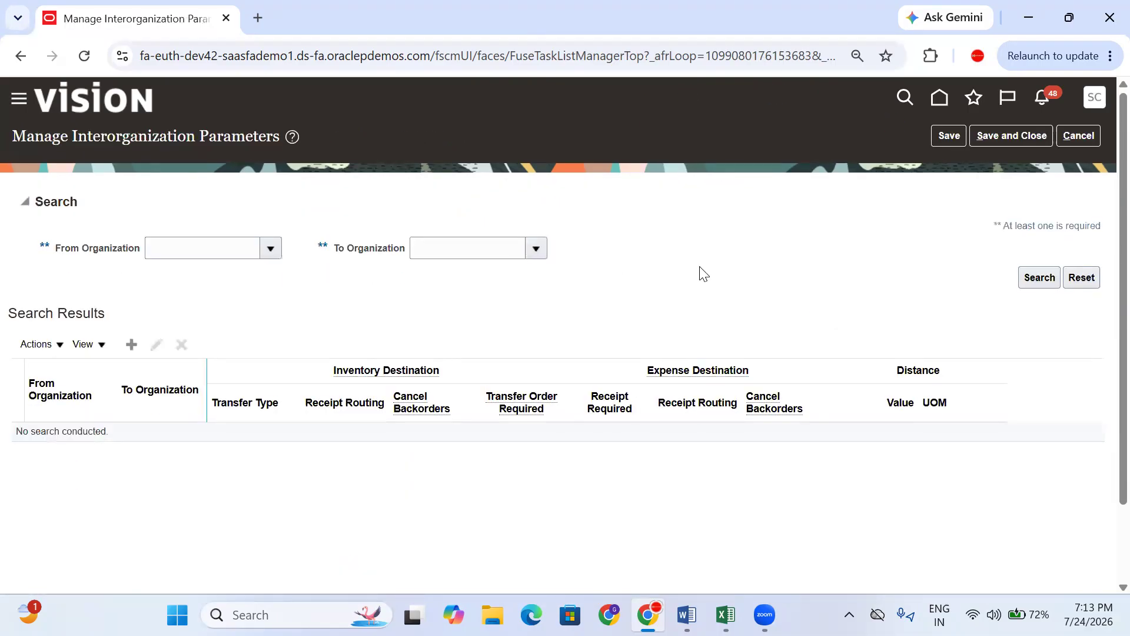
pyautogui.click(193, 252)
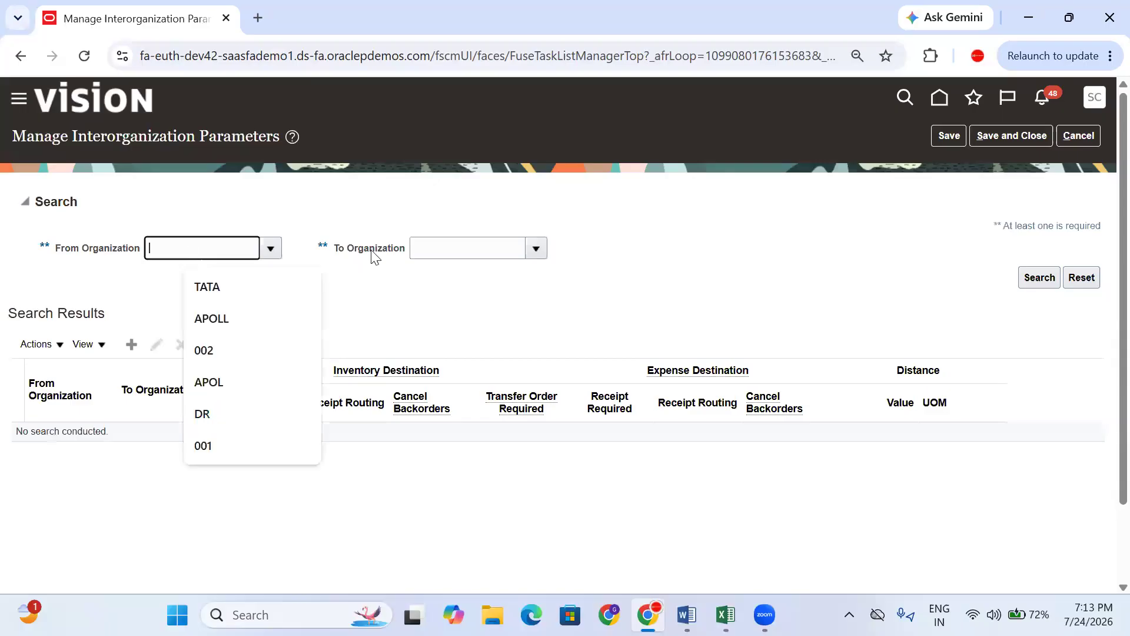
pyautogui.click(187, 250)
pyautogui.click(244, 193)
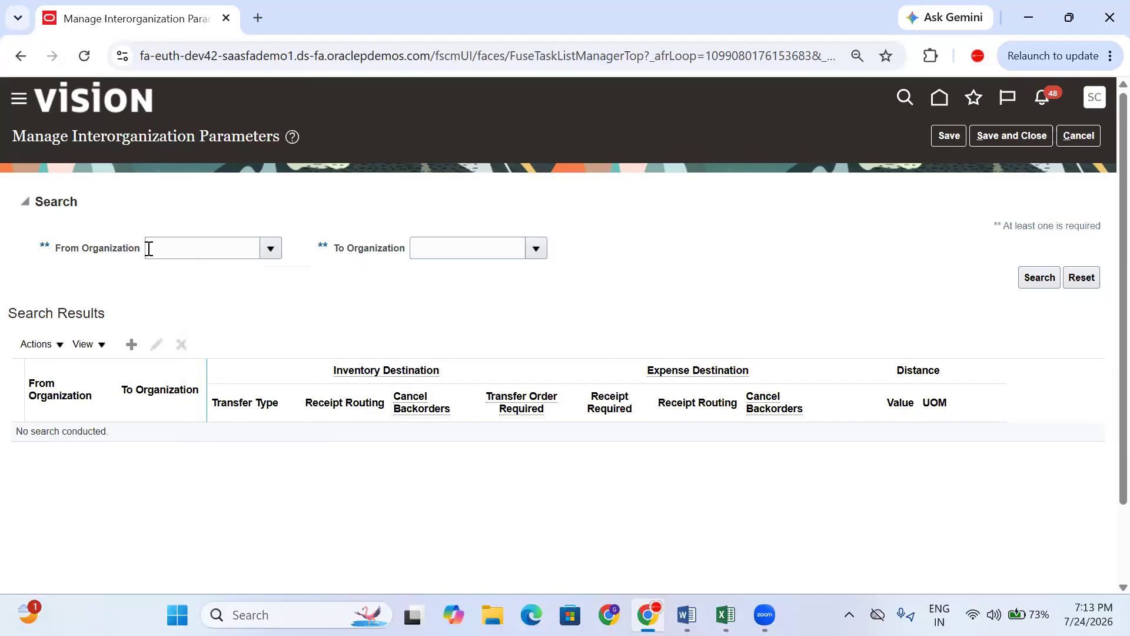
# - Check the Hyd to Ban prerequisite note in D146, then go back to the Oracle parameters page
pyautogui.click(725, 615)
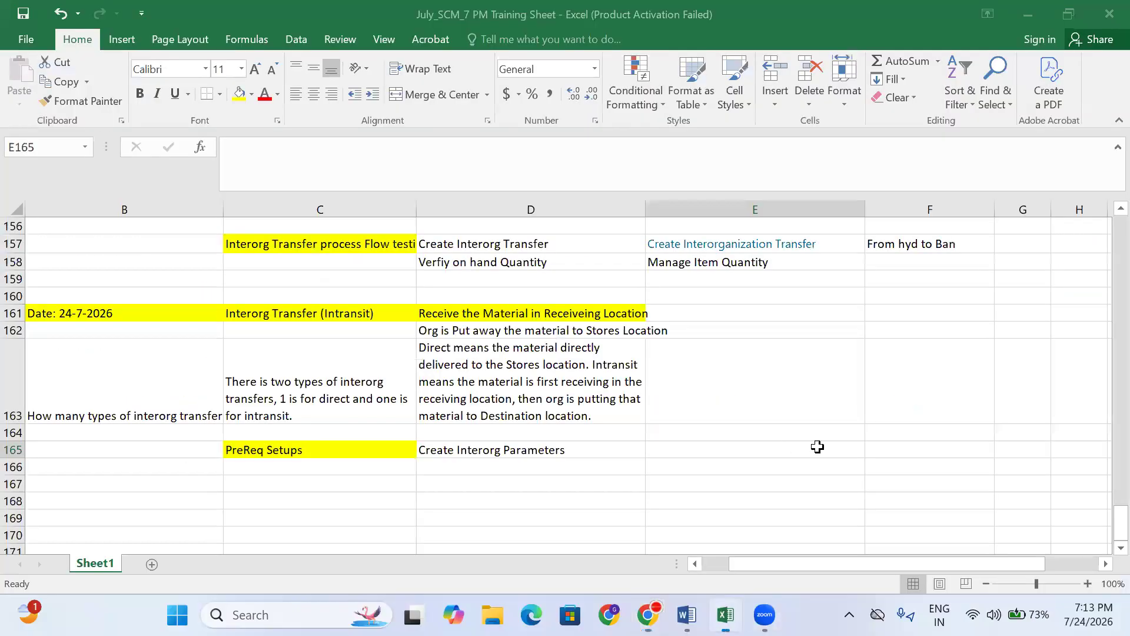
pyautogui.scroll(5, 827, 450)
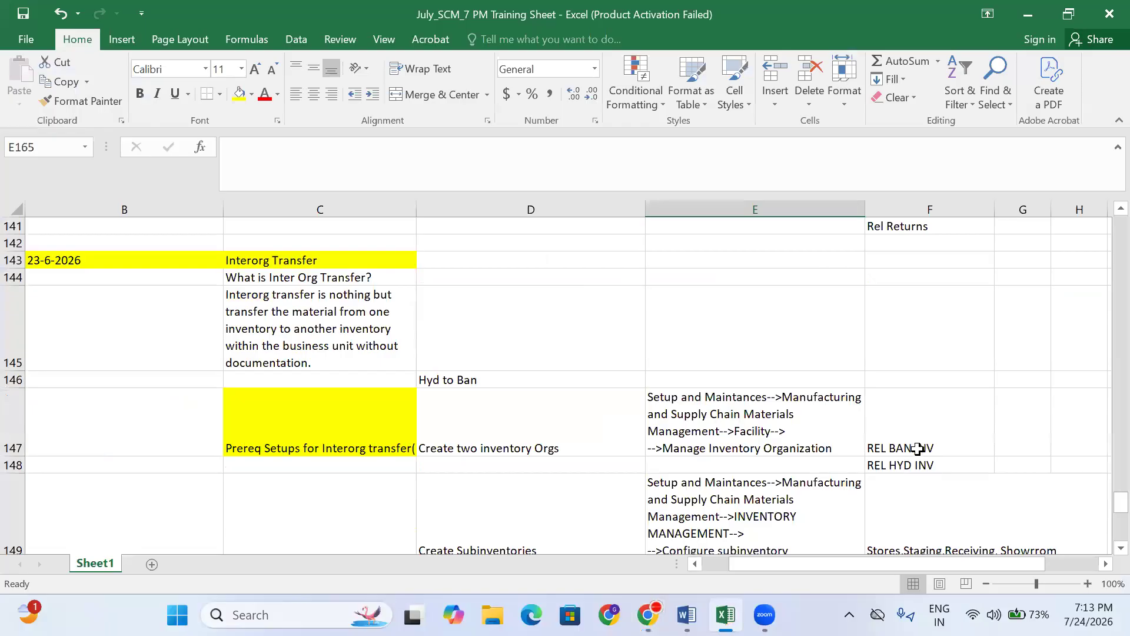
pyautogui.click(435, 378)
pyautogui.click(814, 377)
pyautogui.click(487, 378)
pyautogui.scroll(-6, 545, 454)
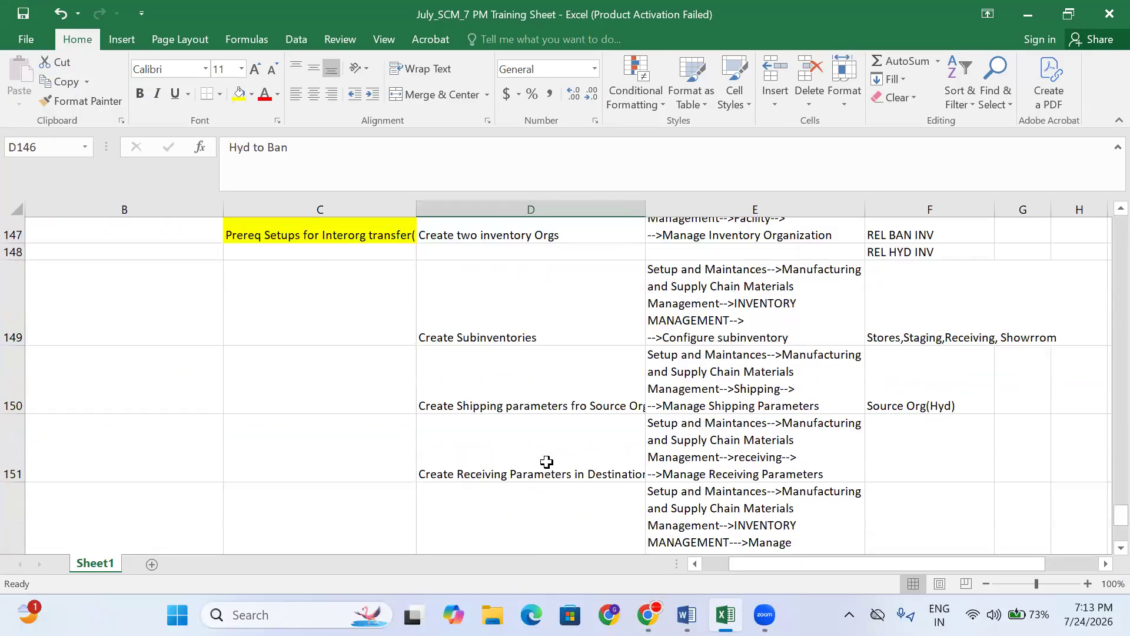
pyautogui.scroll(-1, 530, 442)
pyautogui.click(662, 349)
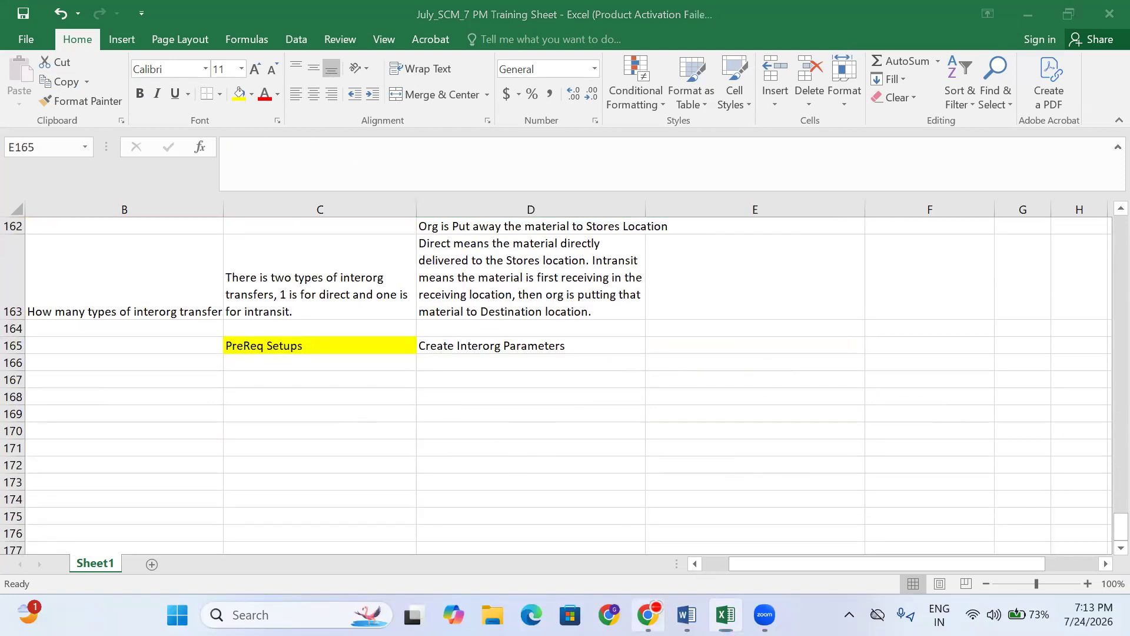
pyautogui.click(648, 614)
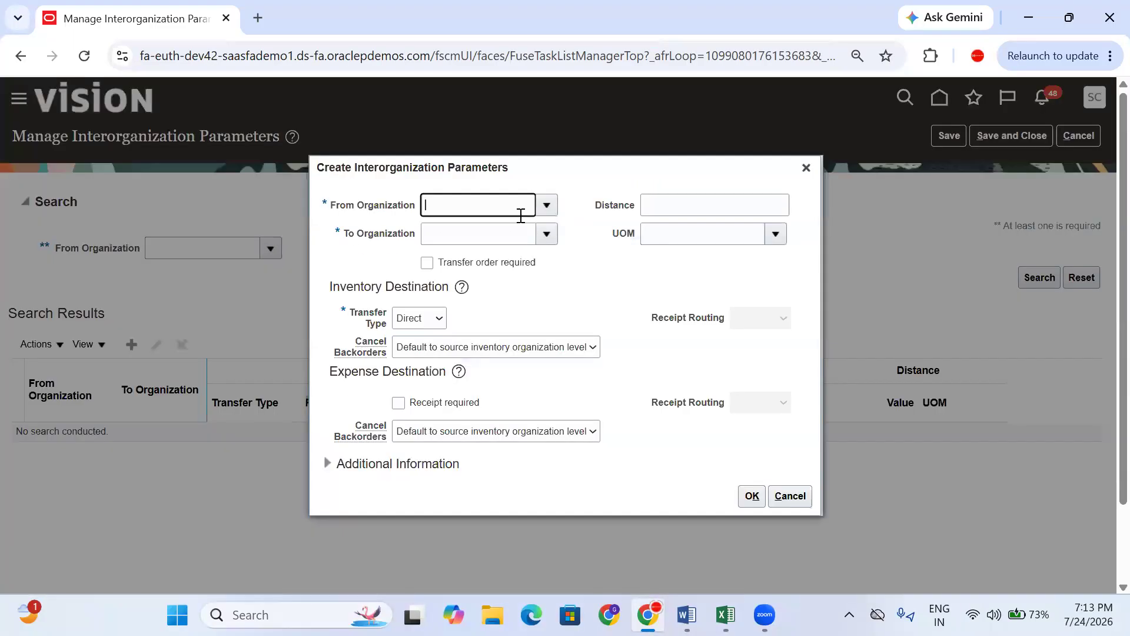
# - Set From Organization REL_BAN_INV, To Organization REL_HYD_INV and transfer type In transit
pyautogui.write('REL')
pyautogui.press('Tab')
pyautogui.click(480, 395)
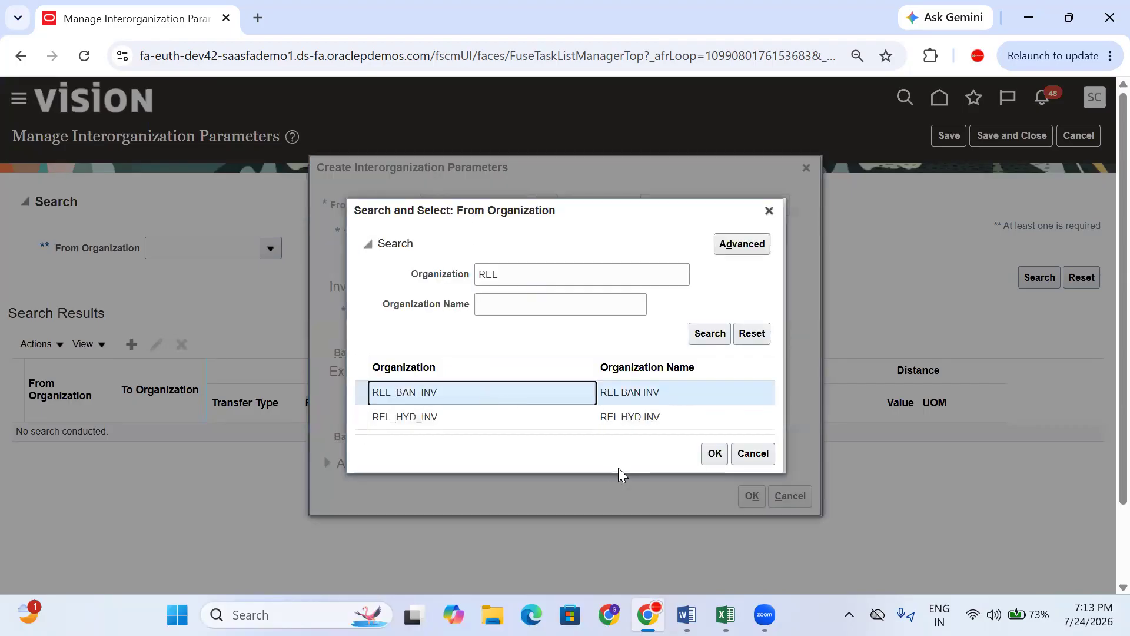
pyautogui.click(714, 454)
pyautogui.click(461, 227)
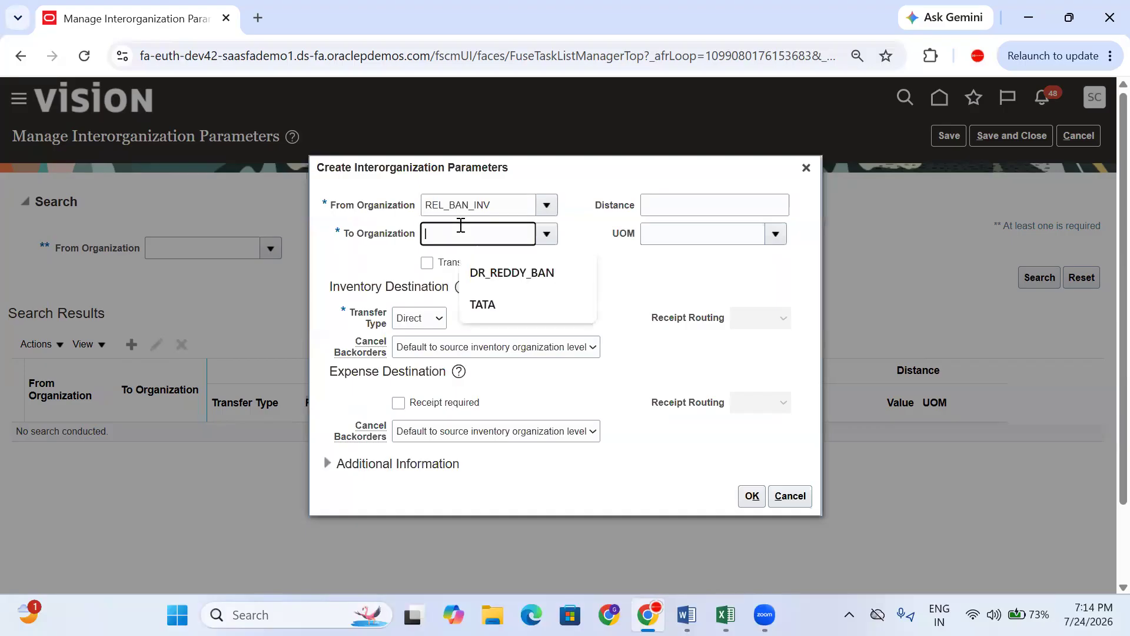
pyautogui.write('Rel')
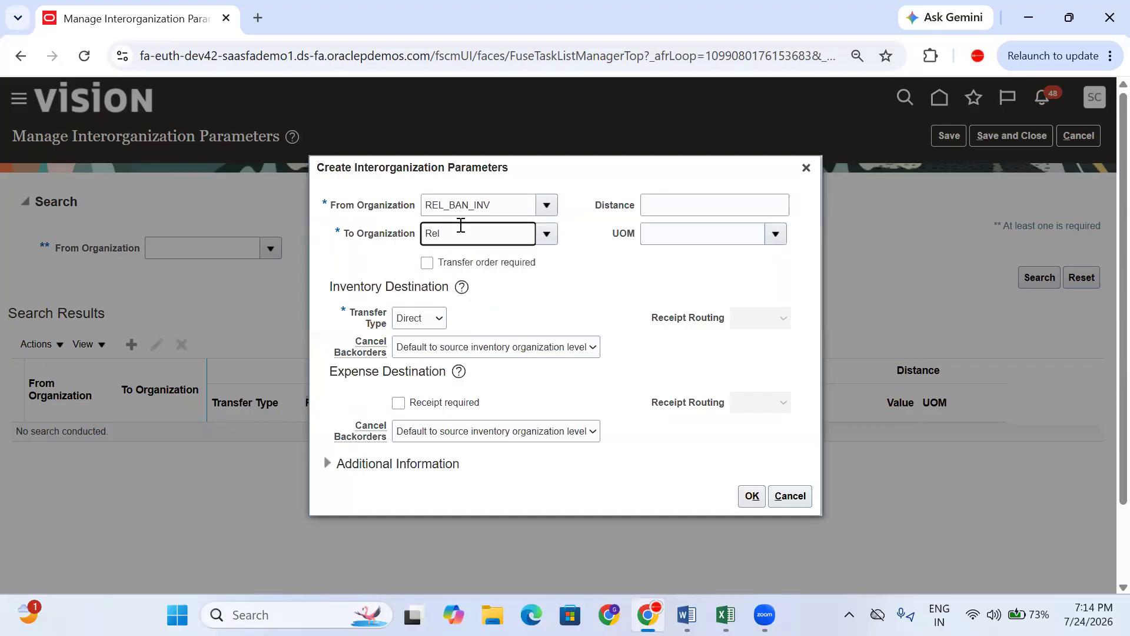
pyautogui.press('Tab')
pyautogui.moveTo(352, 308); pyautogui.dragTo(391, 318)
pyautogui.click(424, 318)
pyautogui.click(416, 359)
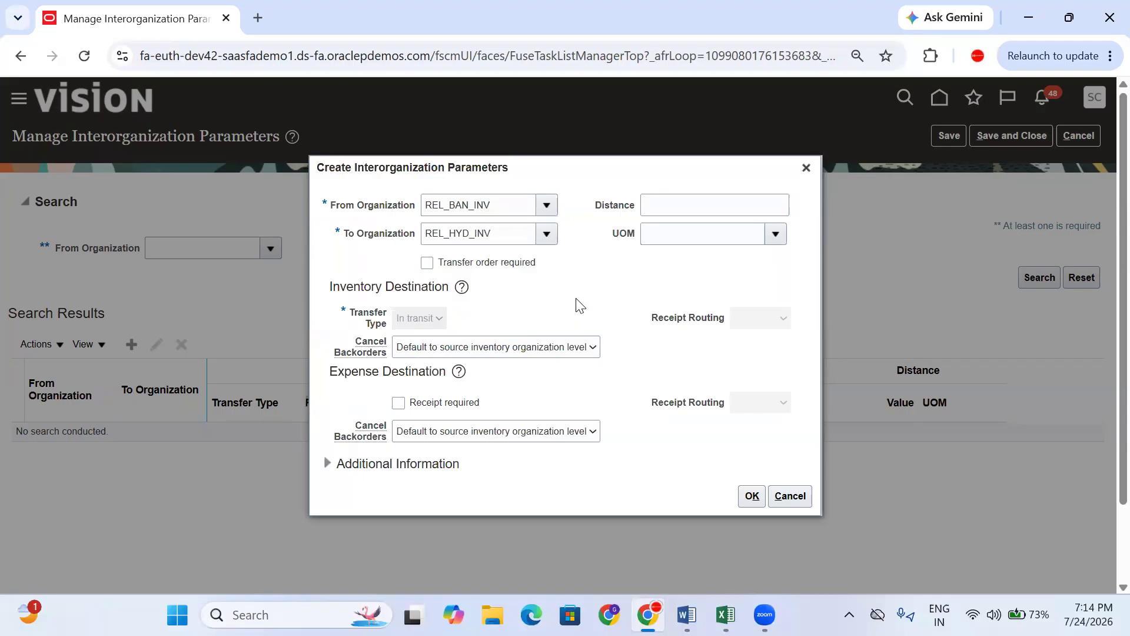
# - Set the receipt routing to Standard for the new interorganization parameters
pyautogui.moveTo(412, 327); pyautogui.dragTo(348, 321)
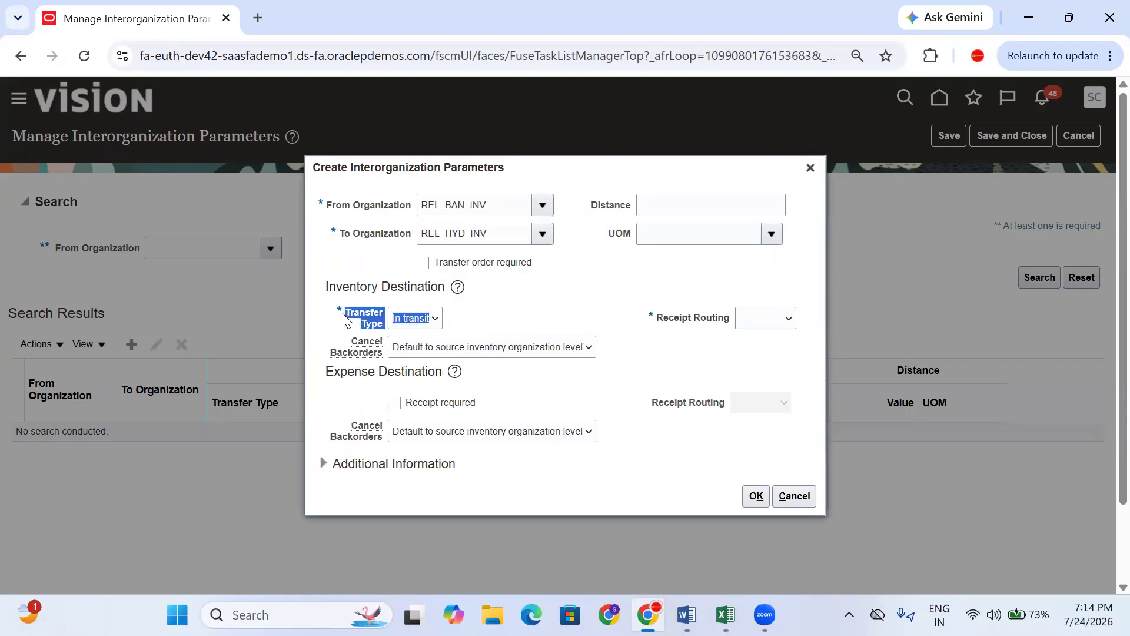
pyautogui.click(772, 318)
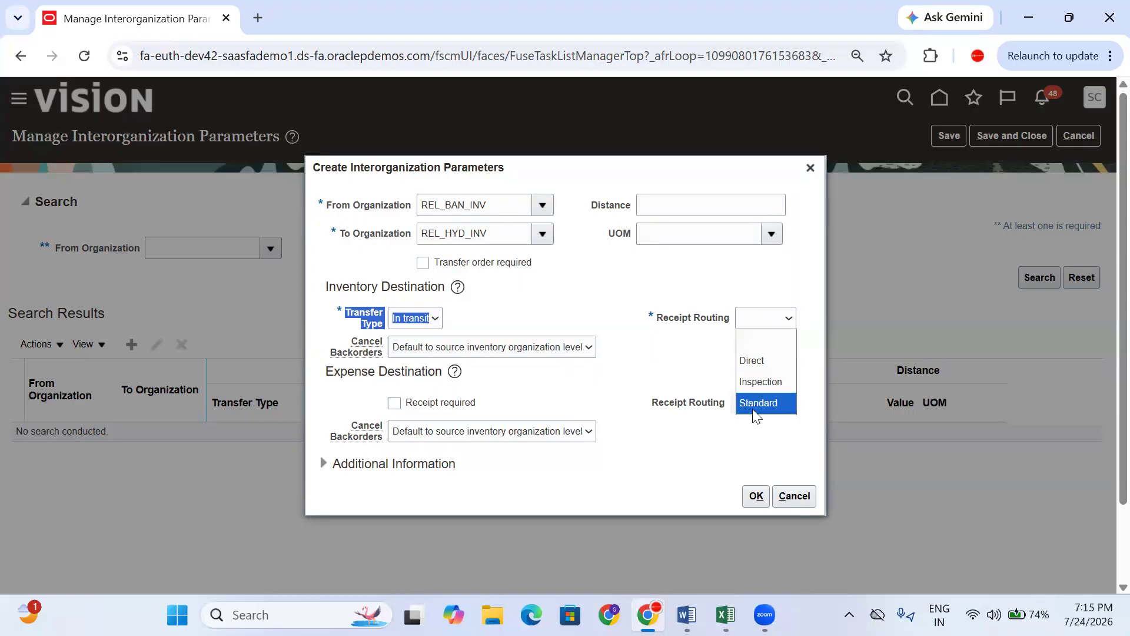
pyautogui.click(770, 406)
pyautogui.click(752, 318)
pyautogui.click(768, 334)
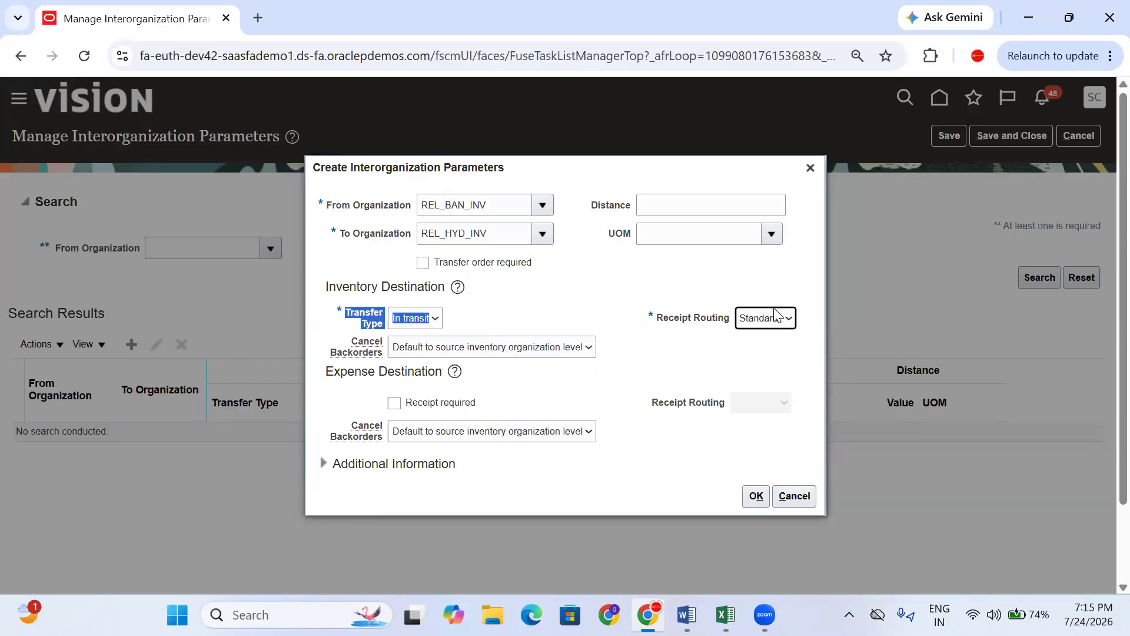
# - Copy the Transfer Type label with its In transit value and save the parameters with OK
pyautogui.click(697, 355)
pyautogui.moveTo(461, 321); pyautogui.dragTo(332, 321)
pyautogui.click(755, 496)
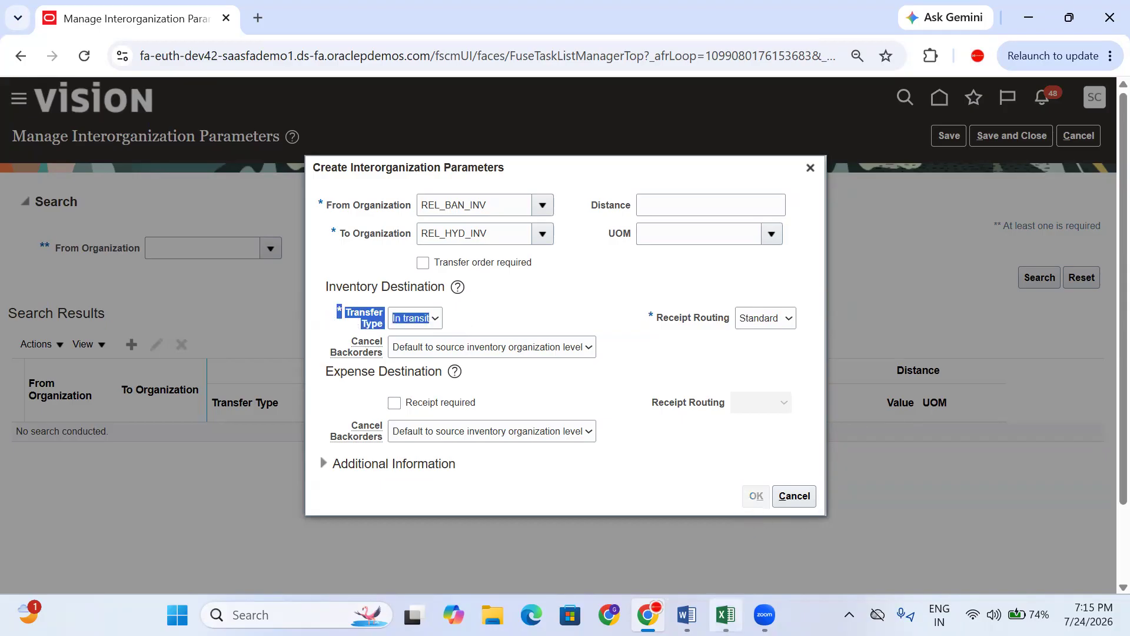
pyautogui.click(725, 614)
# - Paste the Transfer Type field into F165, set it to In transit and enlarge its text
pyautogui.click(924, 359)
pyautogui.click(944, 345)
pyautogui.hotkey('ctrl', 'v')
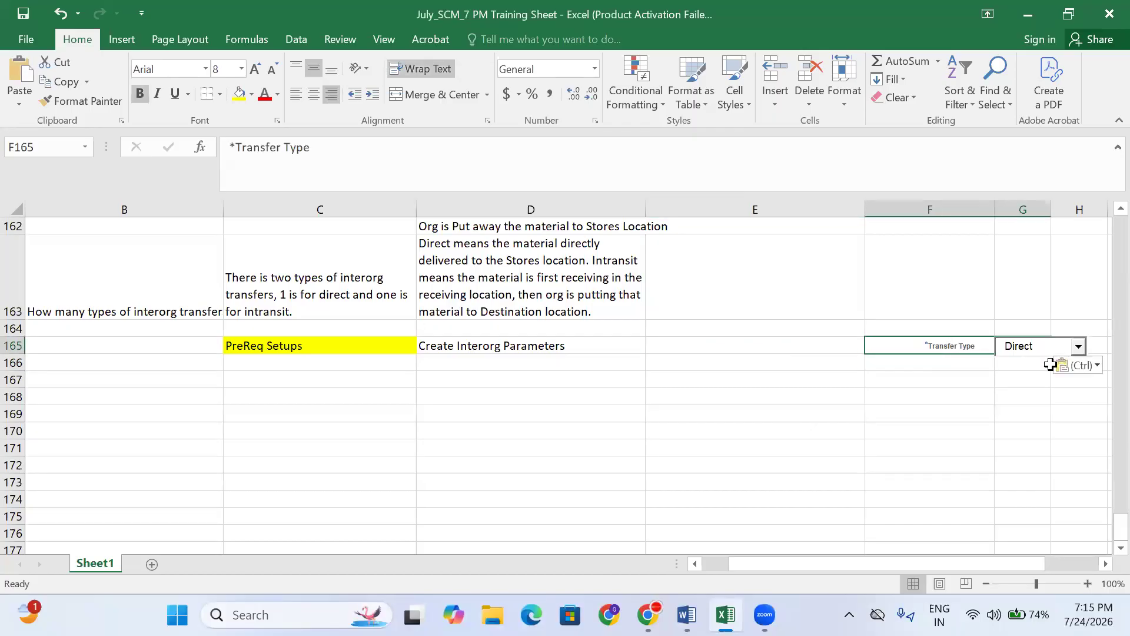
pyautogui.click(1079, 347)
pyautogui.click(1035, 375)
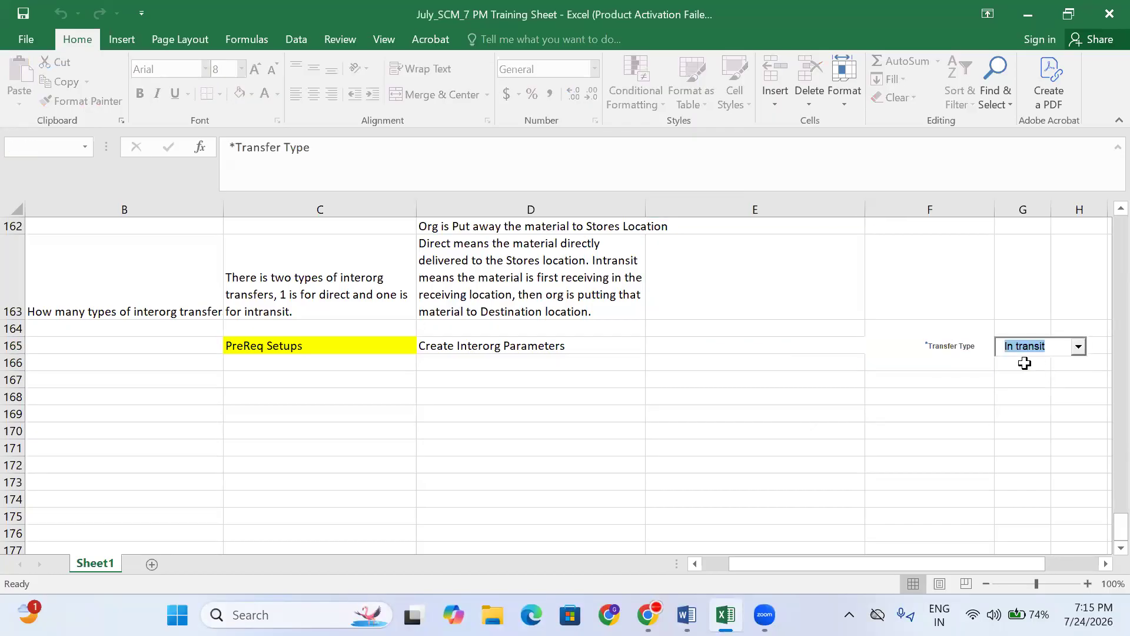
pyautogui.click(933, 340)
pyautogui.click(254, 69)
# - Copy the navigation path from E152, ready to paste into E165
pyautogui.click(687, 352)
pyautogui.click(463, 342)
pyautogui.click(379, 339)
pyautogui.click(543, 346)
pyautogui.click(760, 351)
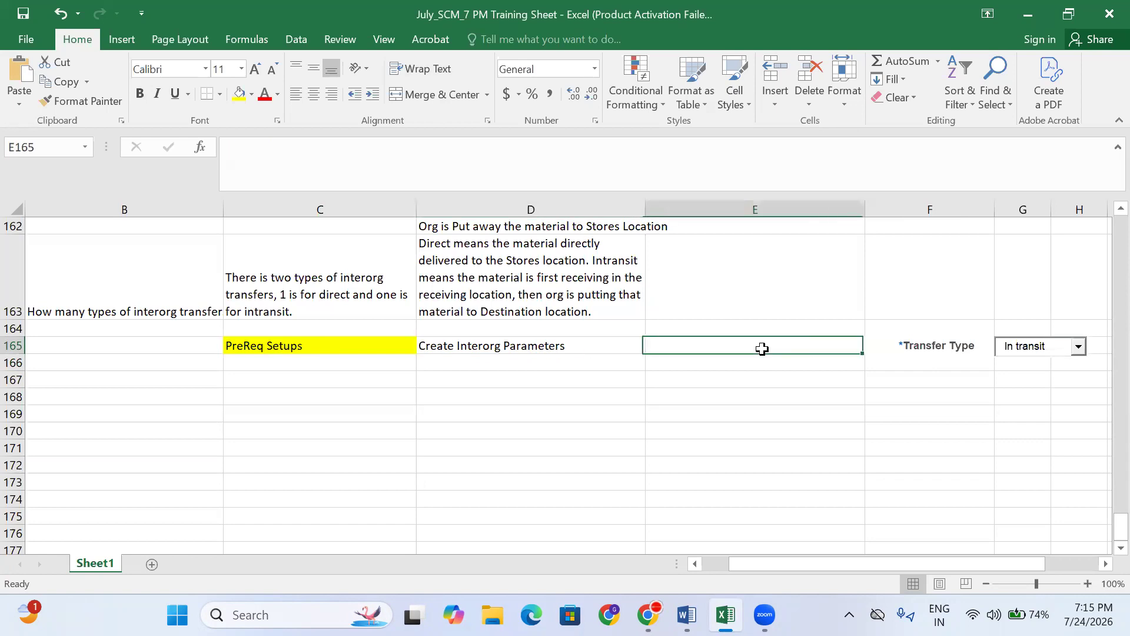
pyautogui.scroll(5, 637, 315)
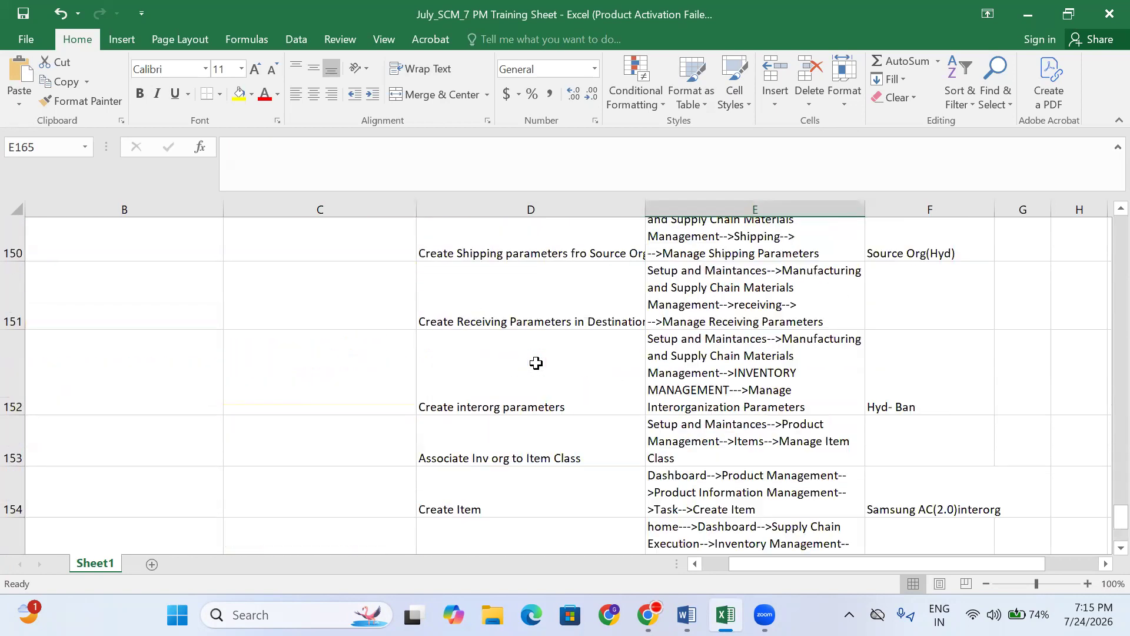
pyautogui.scroll(-1, 606, 455)
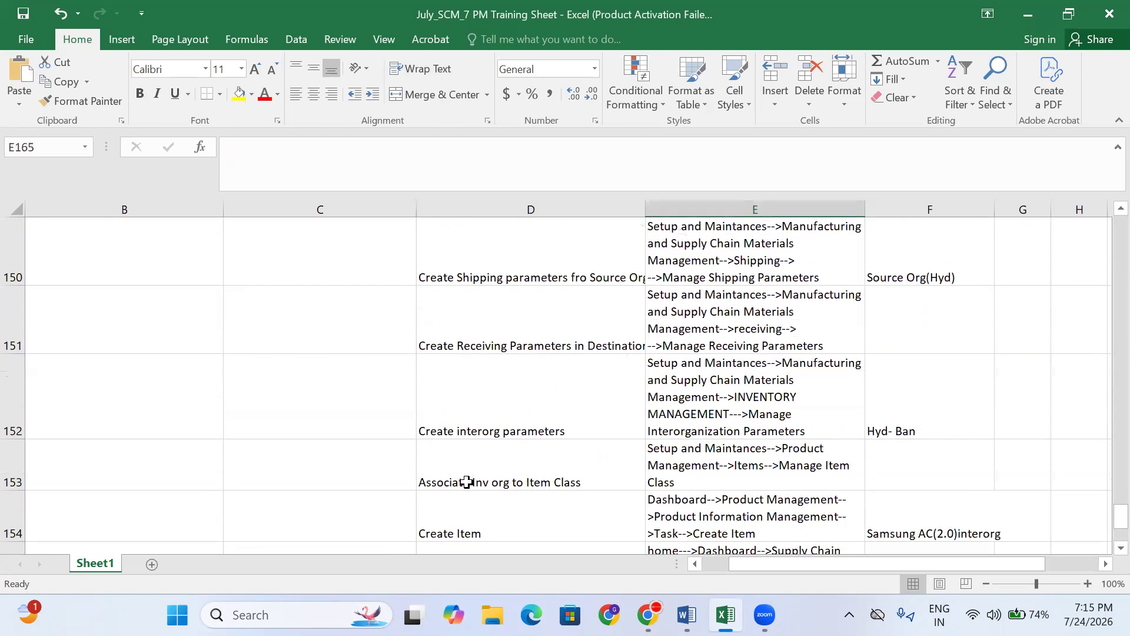
pyautogui.click(818, 404)
pyautogui.hotkey('ctrl', 'c')
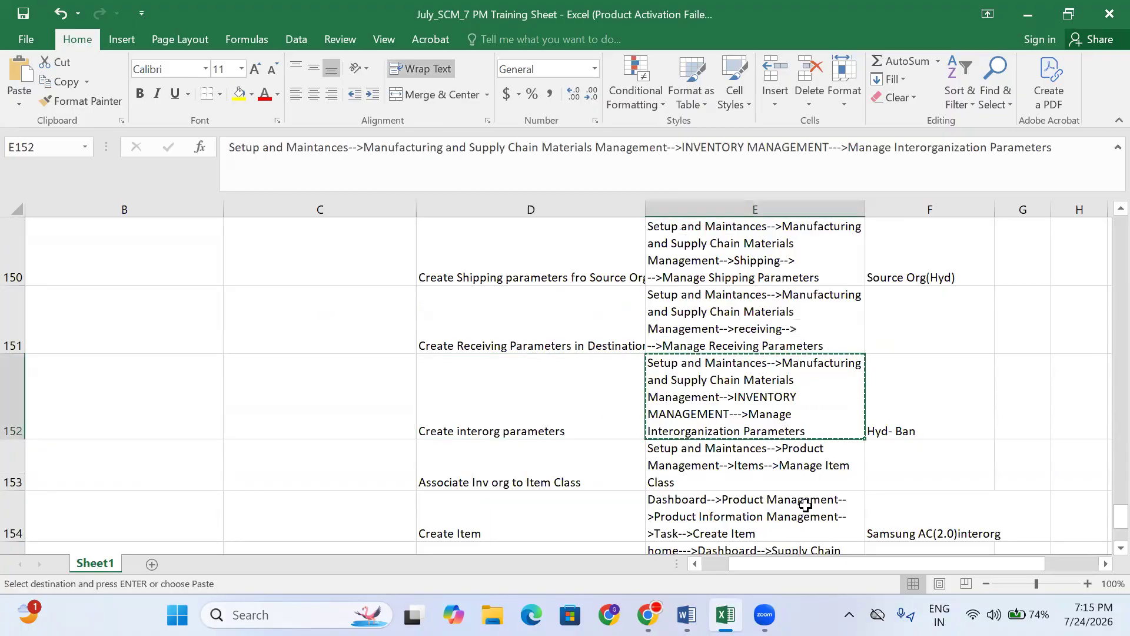
pyautogui.scroll(-2, 765, 482)
pyautogui.scroll(-1, 761, 480)
pyautogui.click(696, 447)
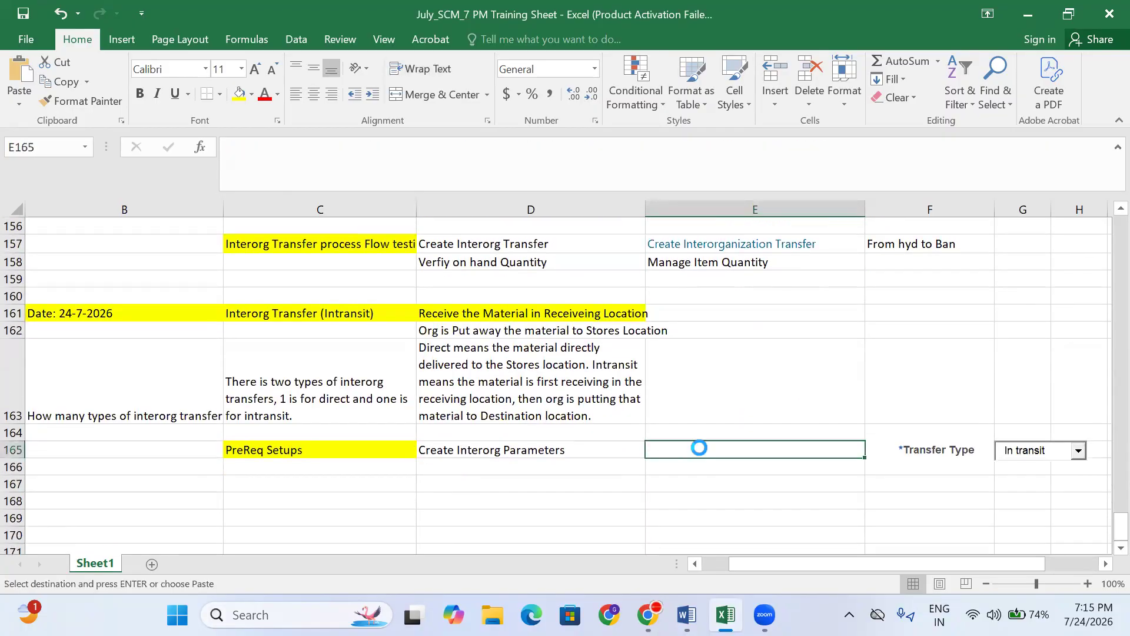
# - Paste the navigation path into E165 and adjust the Transfer Type label in F165
pyautogui.hotkey('ctrl', 'v')
pyautogui.click(931, 462)
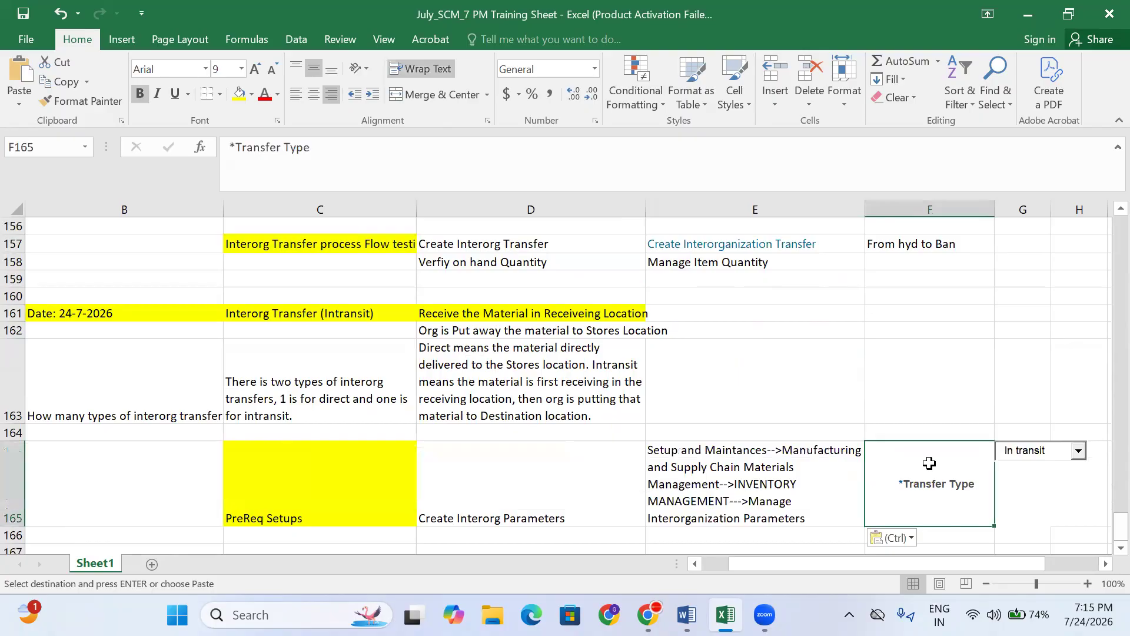
pyautogui.click(226, 147)
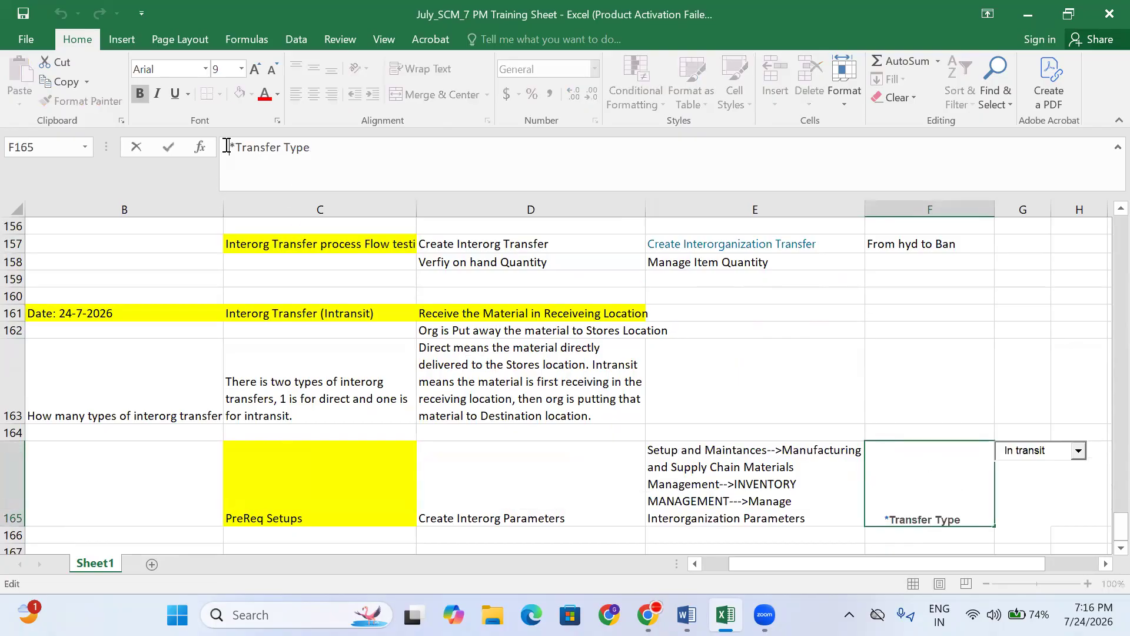
pyautogui.hotkey('shift', 'Return')
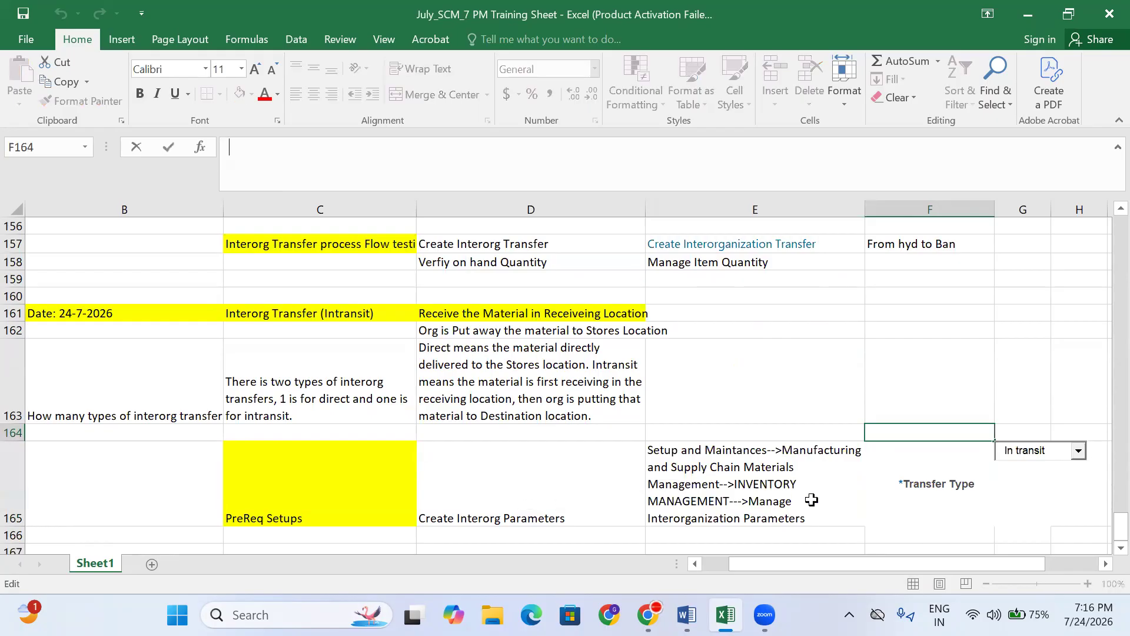
# - Review the row 165 entries across columns C to F
pyautogui.click(893, 489)
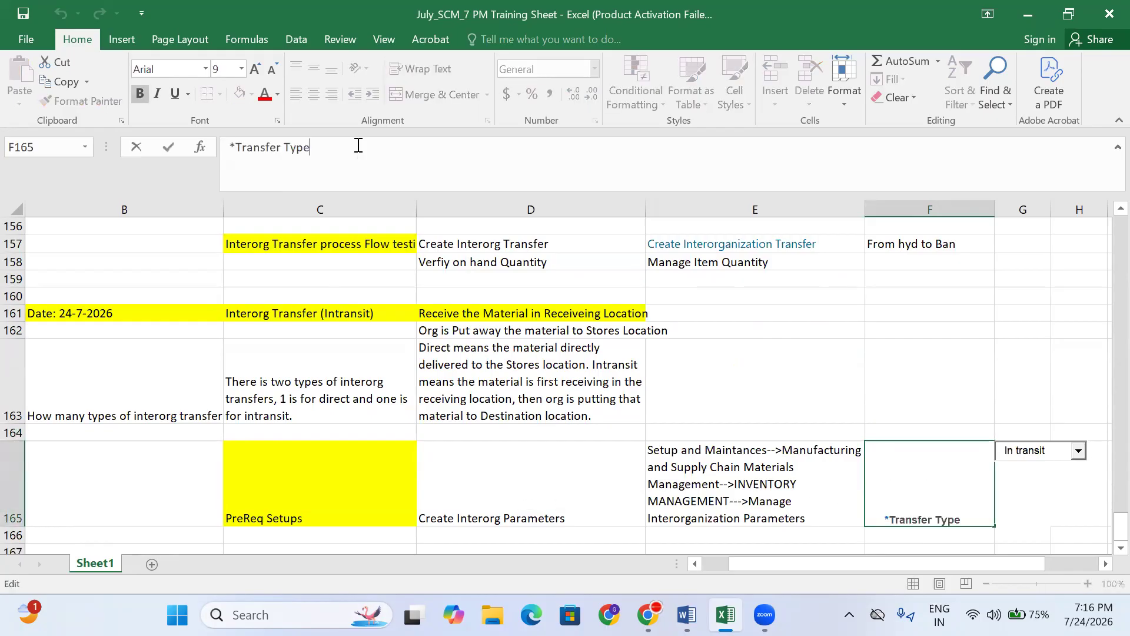
pyautogui.click(808, 485)
pyautogui.click(926, 483)
pyautogui.click(811, 497)
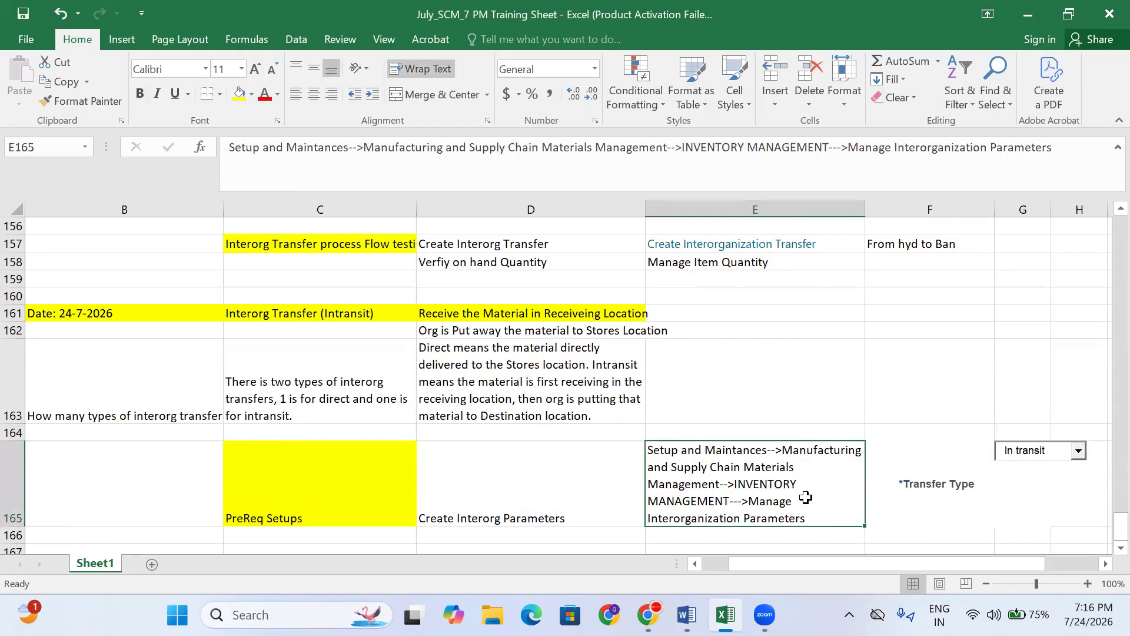
pyautogui.scroll(-1, 729, 383)
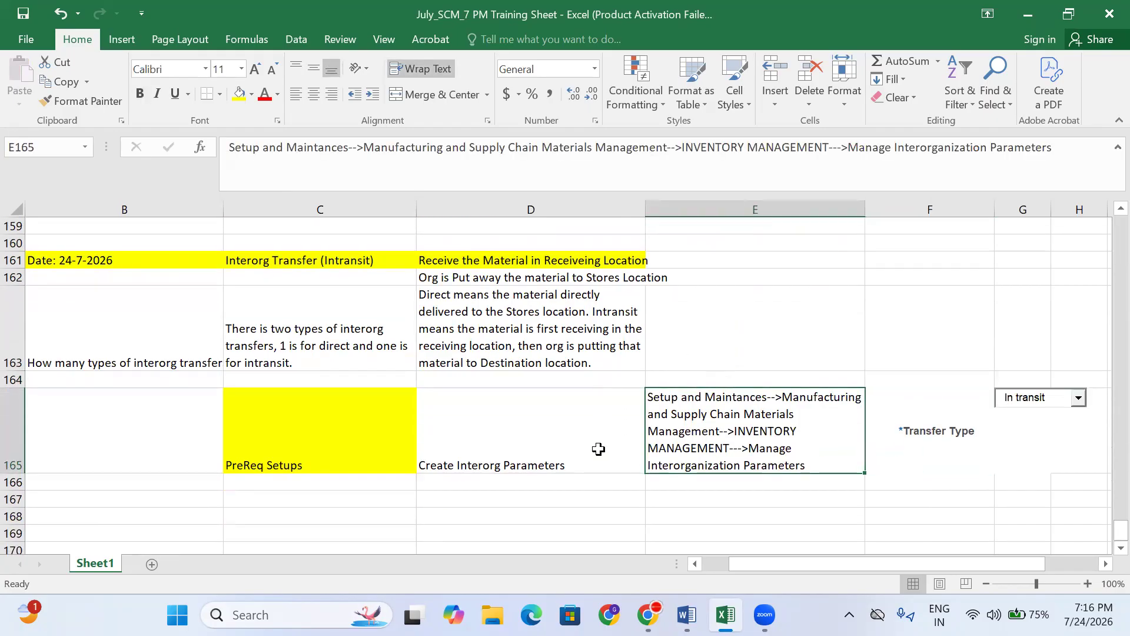
pyautogui.click(566, 440)
pyautogui.click(360, 434)
pyautogui.click(547, 423)
pyautogui.click(713, 417)
pyautogui.click(569, 431)
pyautogui.scroll(-1, 569, 431)
pyautogui.click(453, 433)
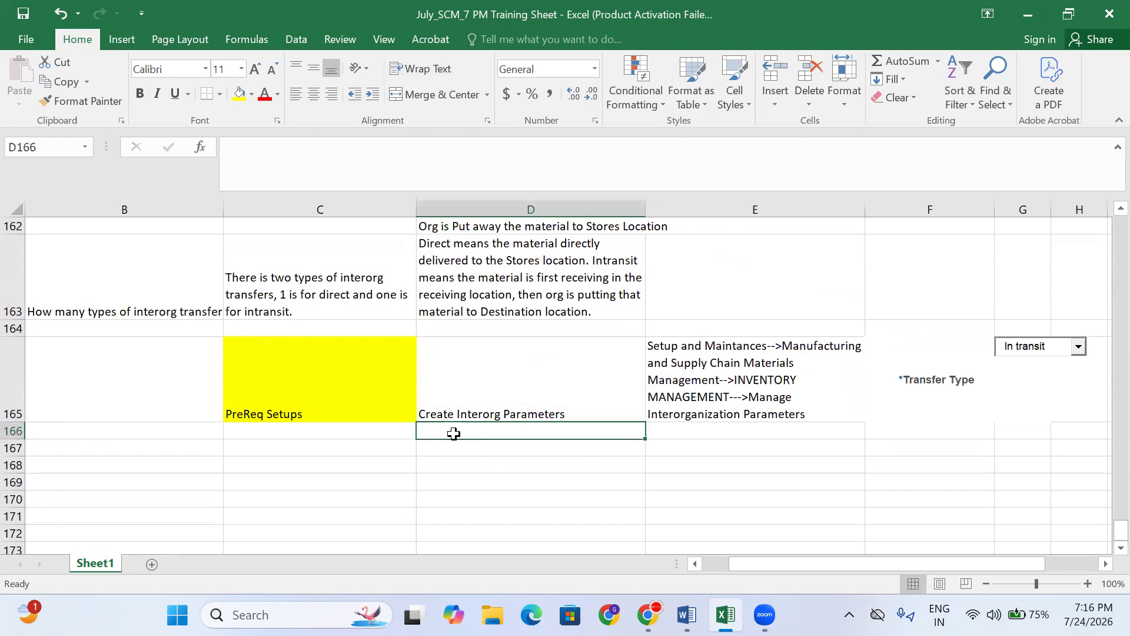
# - Enter 'Ban to Hyd' in D164 and give it a yellow fill
pyautogui.click(502, 324)
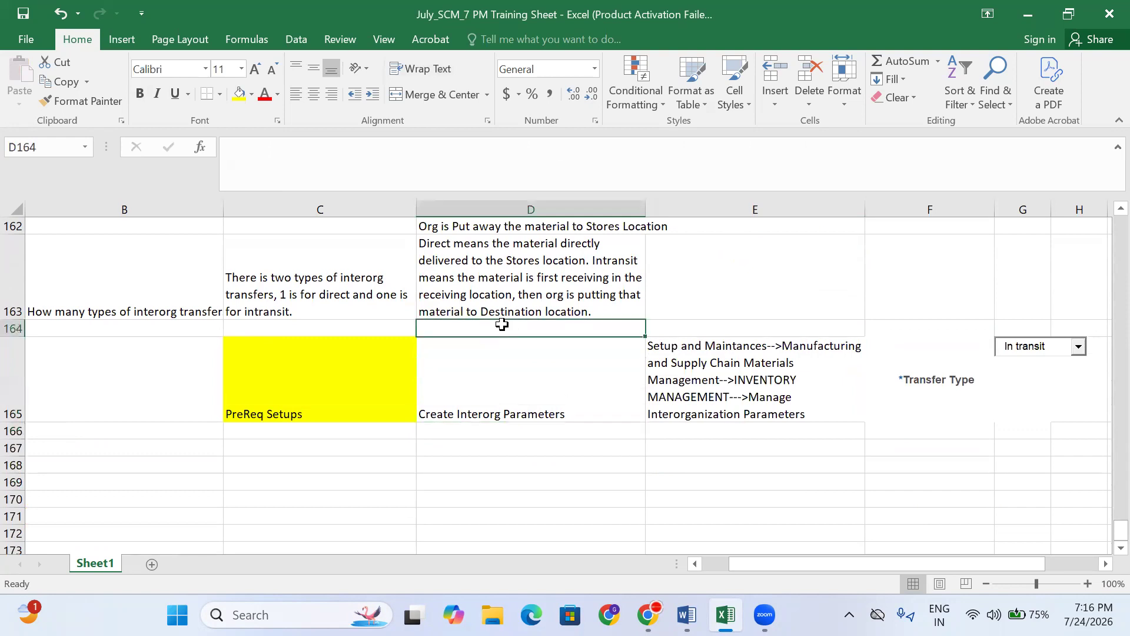
pyautogui.write('Ban')
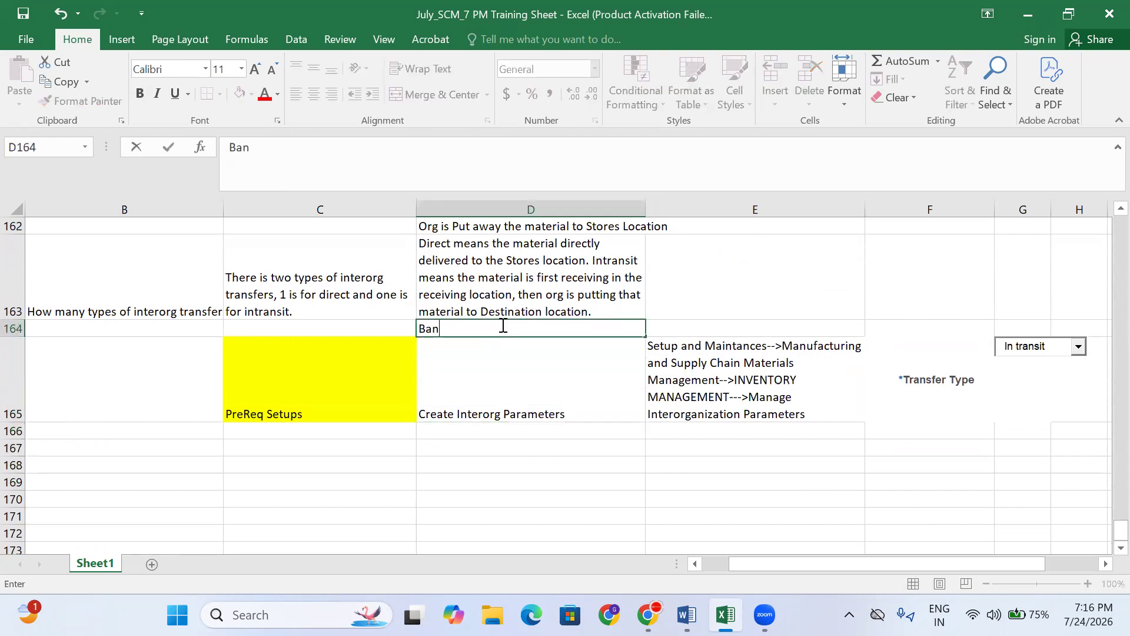
pyautogui.write(' to Hyd')
pyautogui.click(513, 429)
pyautogui.click(477, 333)
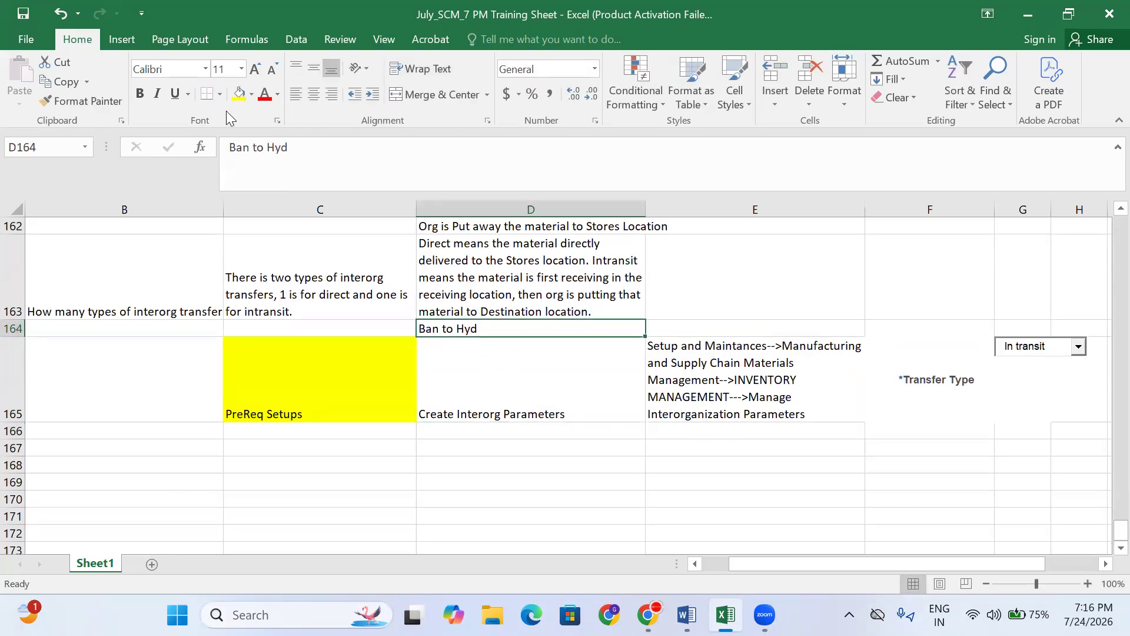
pyautogui.click(239, 94)
pyautogui.click(461, 376)
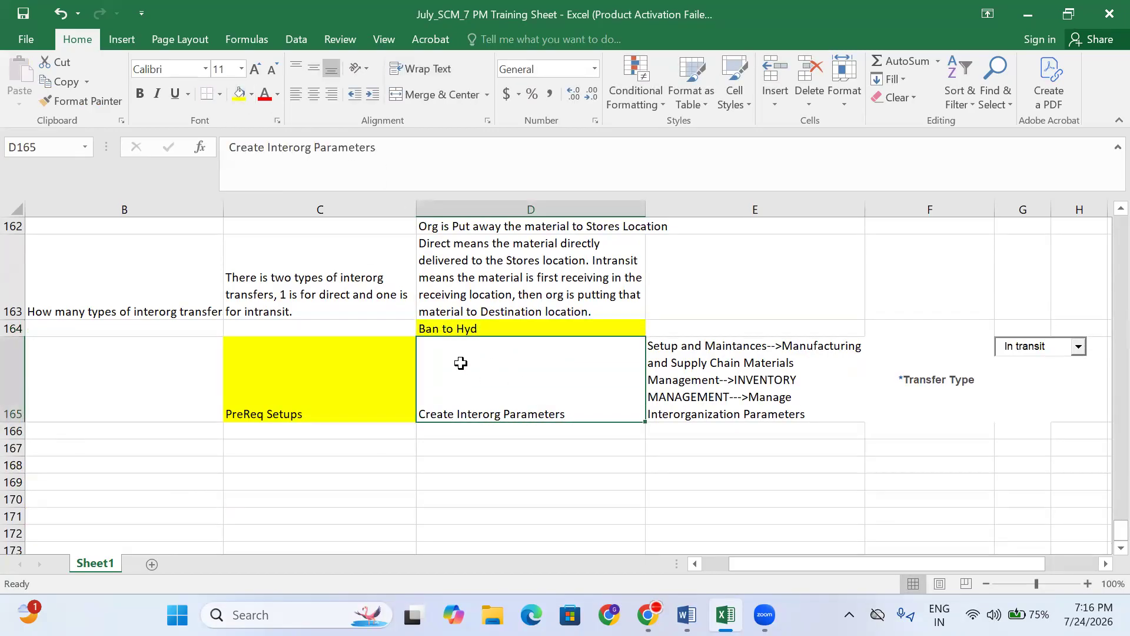
pyautogui.click(461, 329)
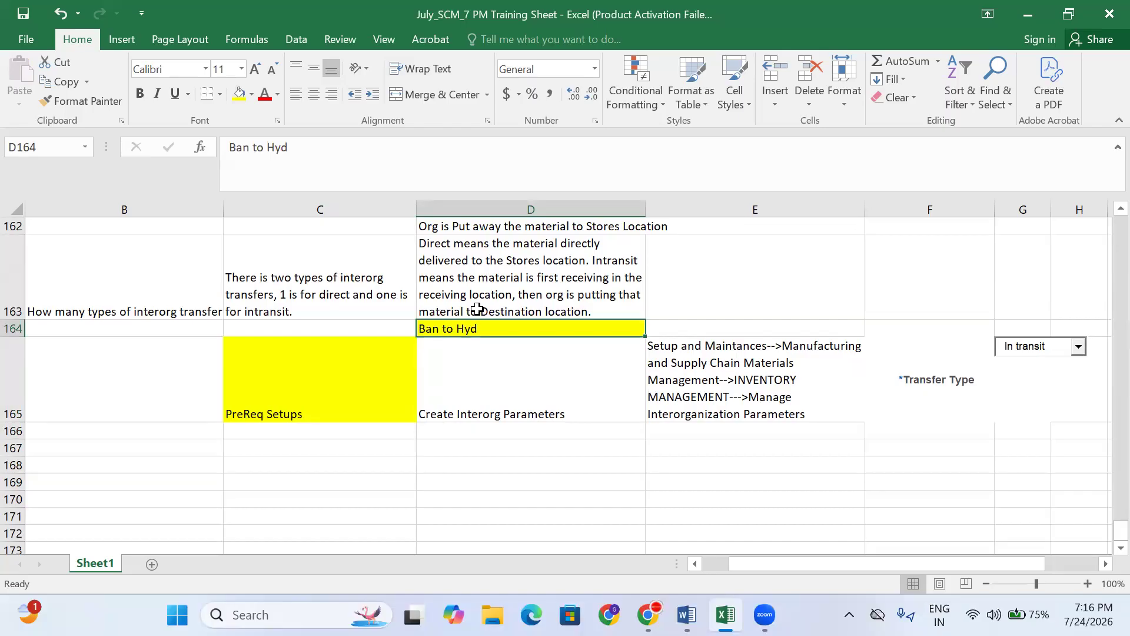
# - Check the entries in D164 through D166 and E165
pyautogui.click(479, 375)
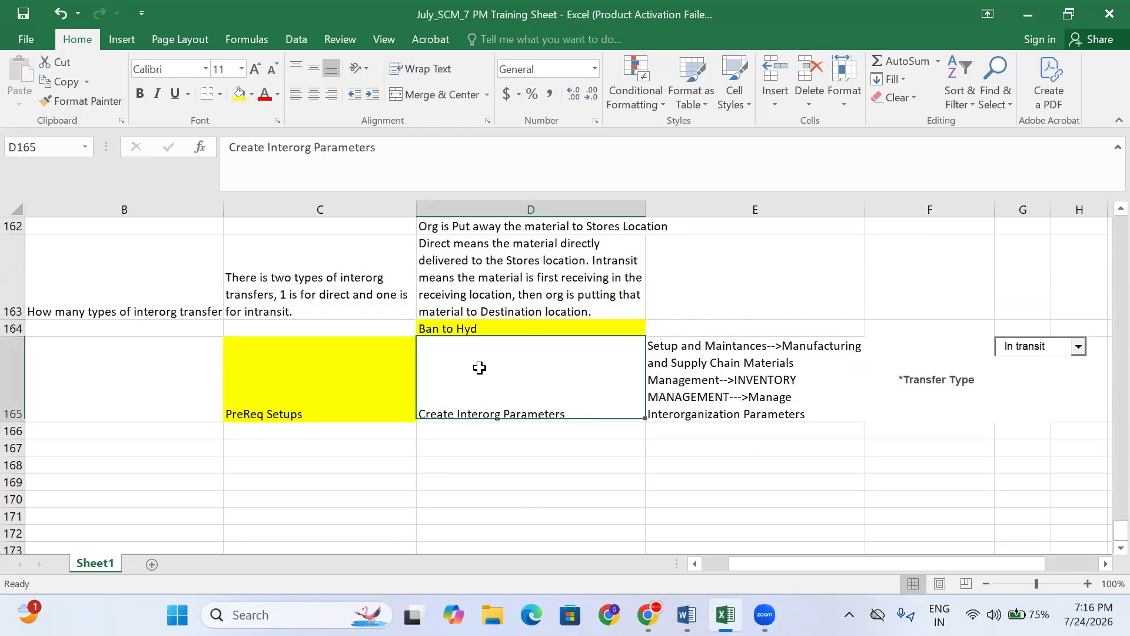
pyautogui.click(448, 327)
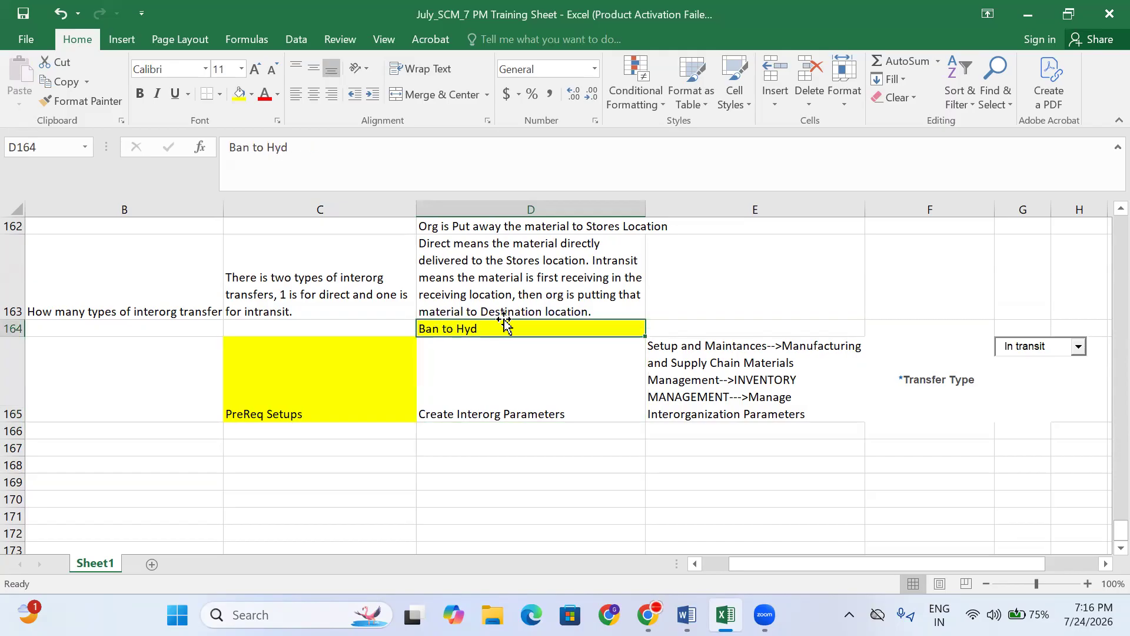
pyautogui.click(709, 399)
pyautogui.click(537, 371)
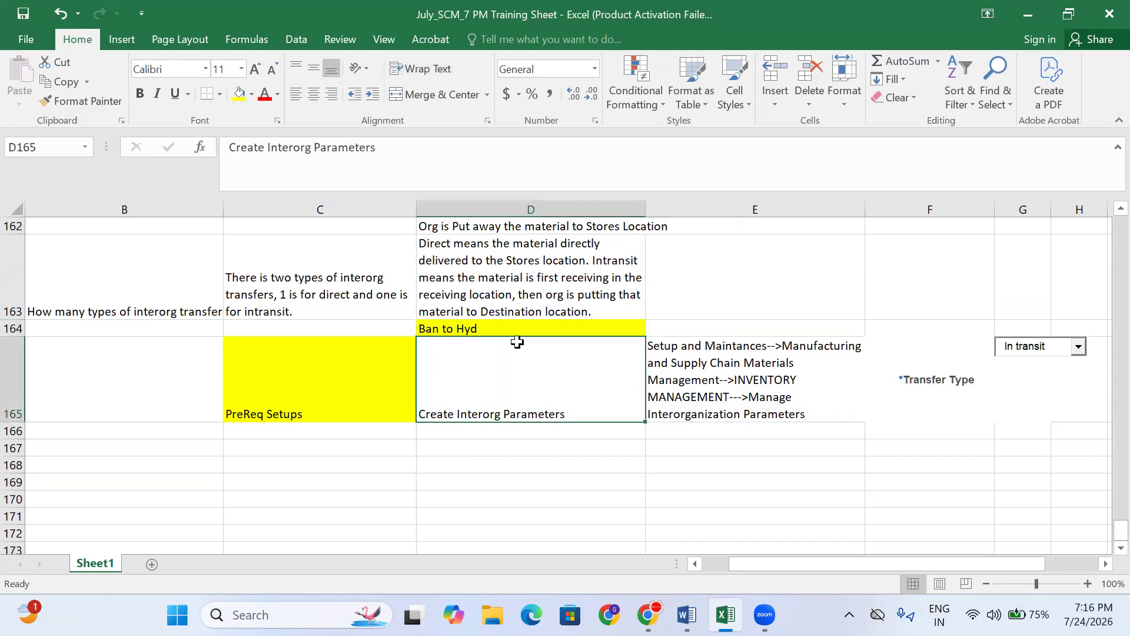
pyautogui.click(508, 328)
pyautogui.click(505, 417)
pyautogui.click(505, 432)
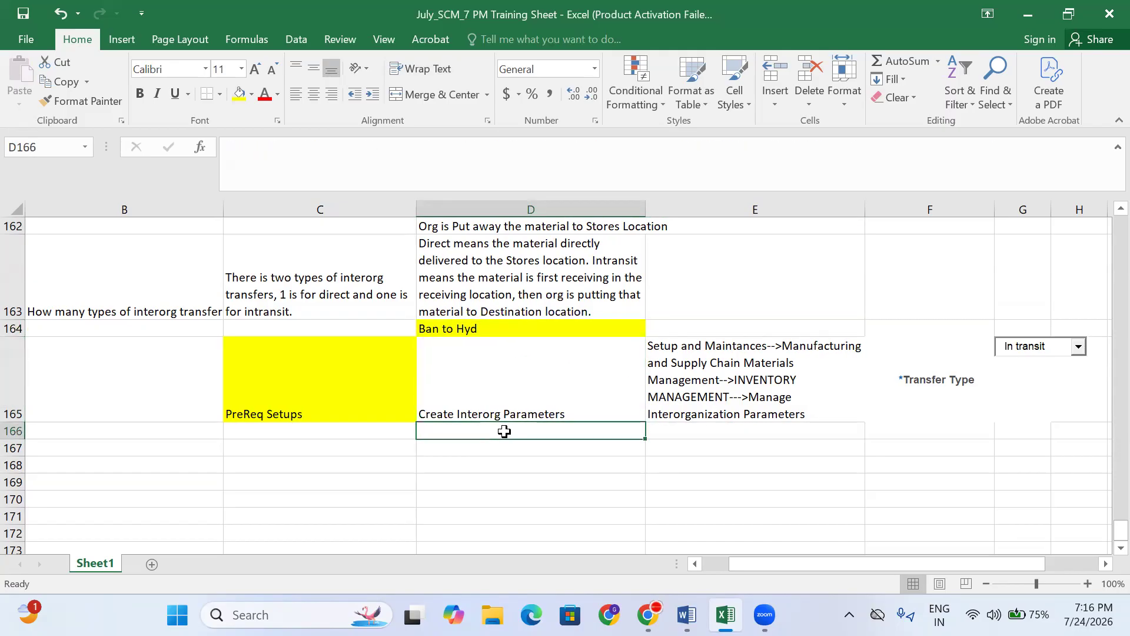
pyautogui.scroll(4, 489, 433)
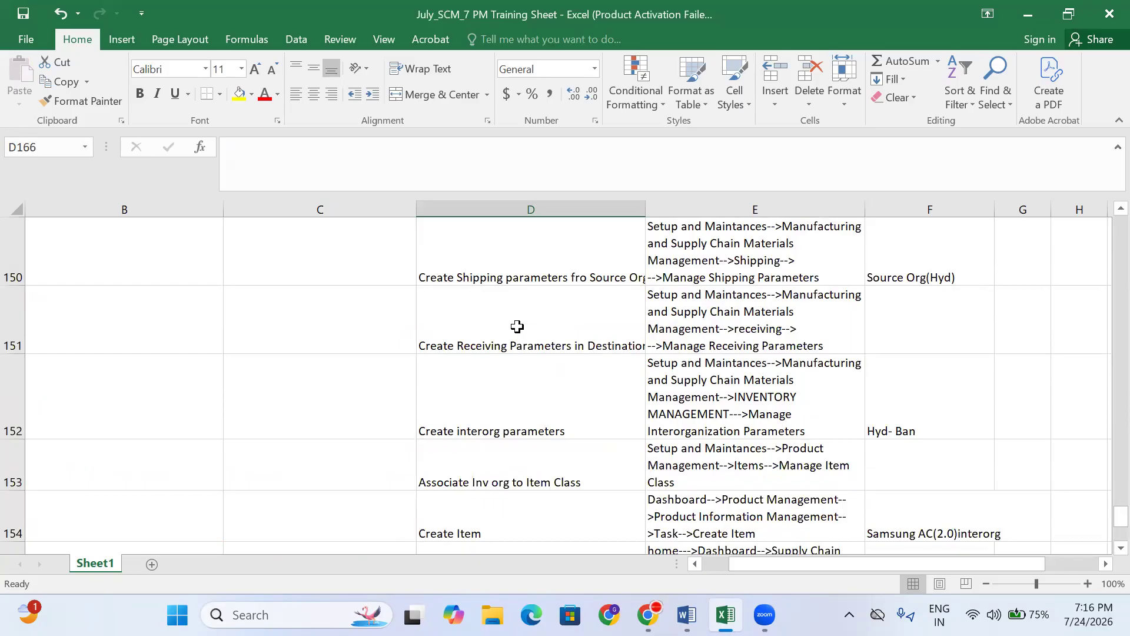
# - Copy the setup steps in D150:E151 and paste them at D166
pyautogui.click(522, 270)
pyautogui.hotkey('shift', 'Down')
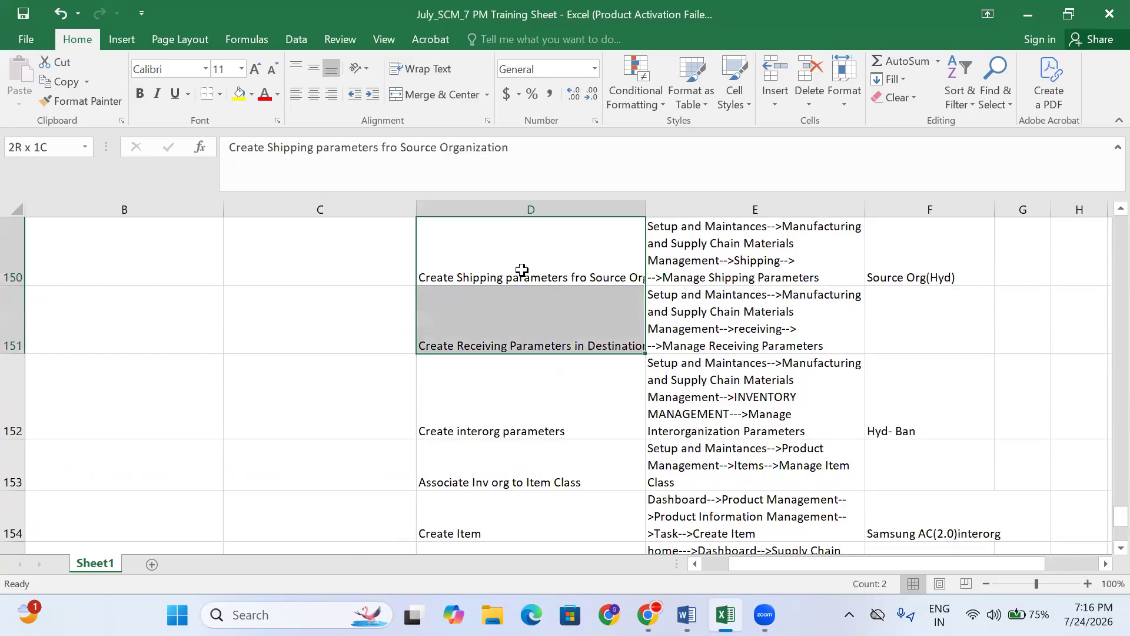
pyautogui.hotkey('shift', 'Right')
pyautogui.hotkey('ctrl', 'c')
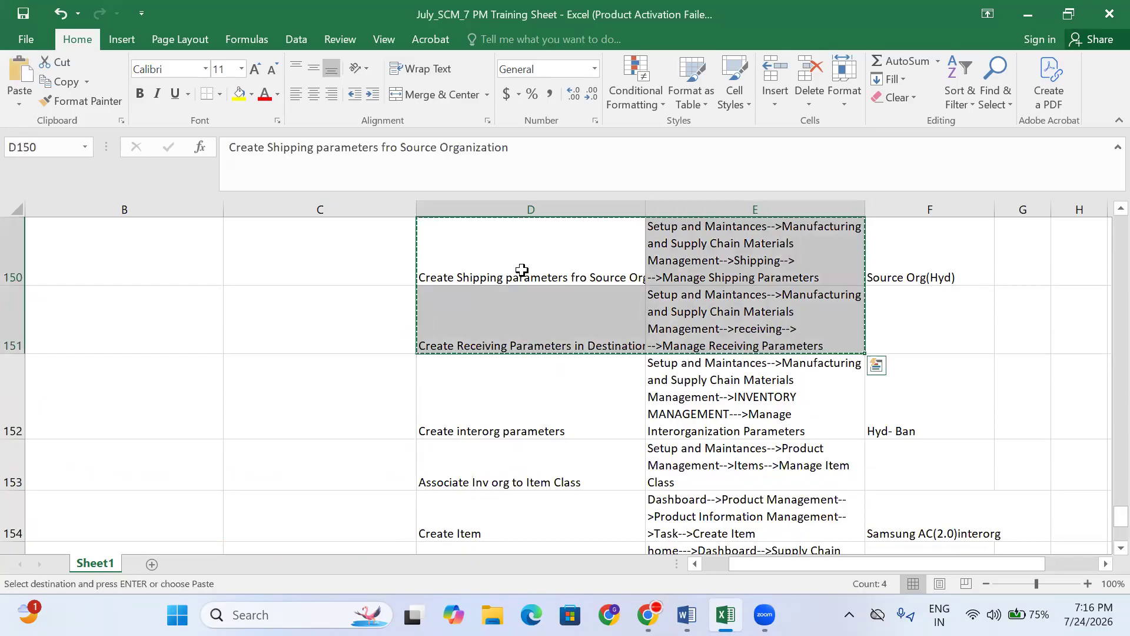
pyautogui.scroll(-4, 529, 383)
pyautogui.click(485, 478)
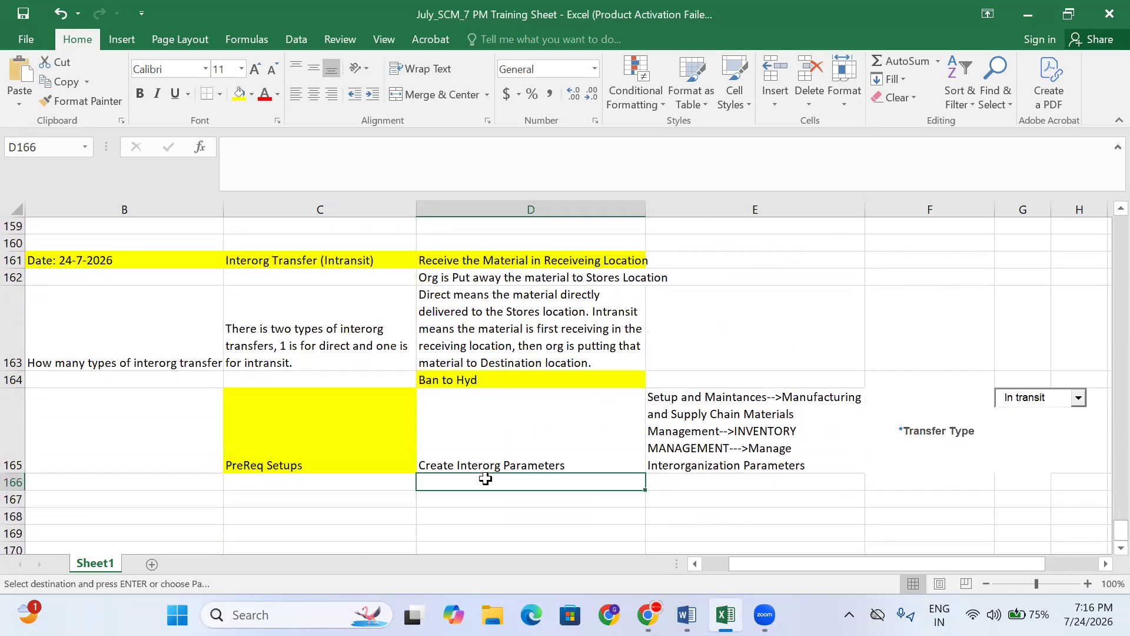
pyautogui.hotkey('ctrl', 'v')
# - Verify the pasted shipping step and navigation path in row 166, then return to Oracle
pyautogui.scroll(-1, 670, 514)
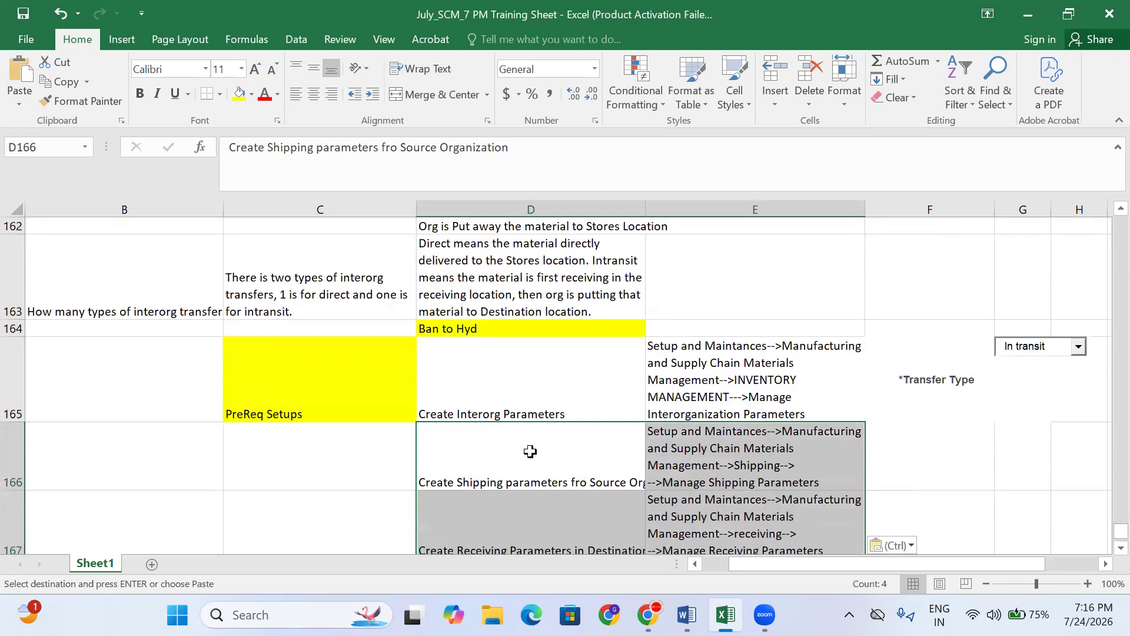
pyautogui.click(715, 455)
pyautogui.scroll(-1, 715, 412)
pyautogui.scroll(1, 508, 290)
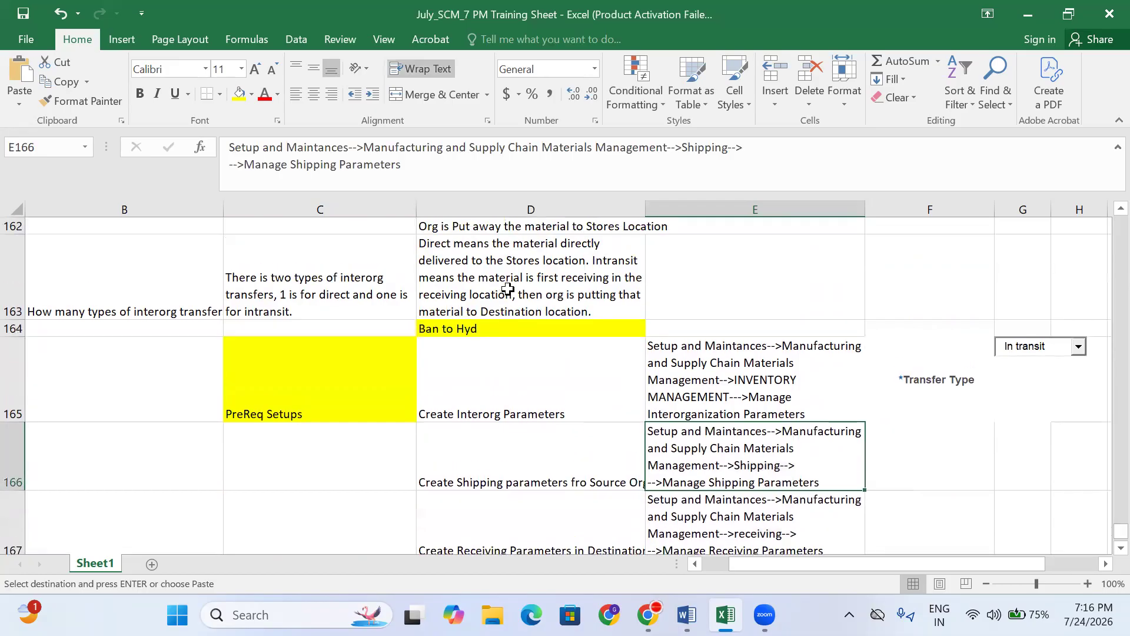
pyautogui.click(512, 328)
pyautogui.click(589, 480)
pyautogui.click(851, 471)
pyautogui.click(966, 460)
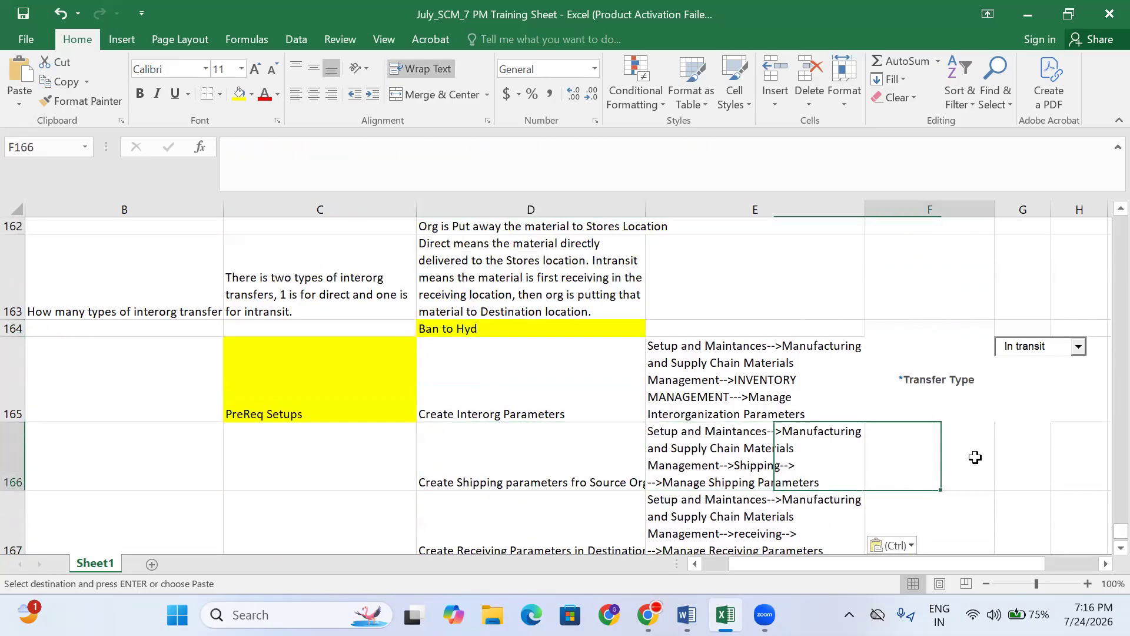
pyautogui.click(647, 615)
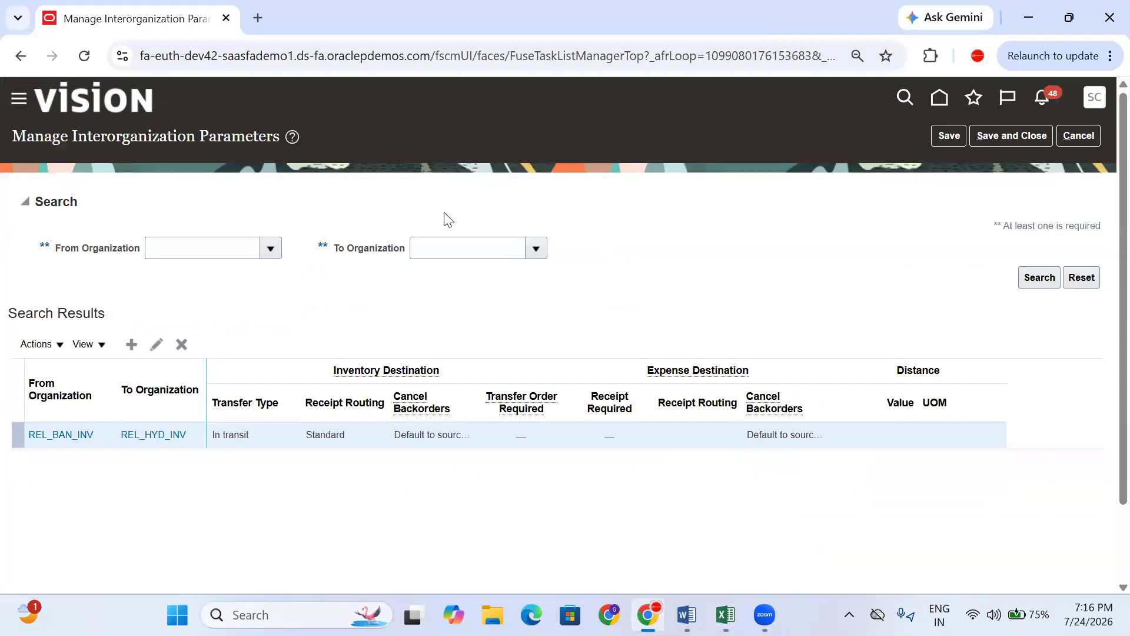
# - Save the interorganization parameters
pyautogui.click(945, 136)
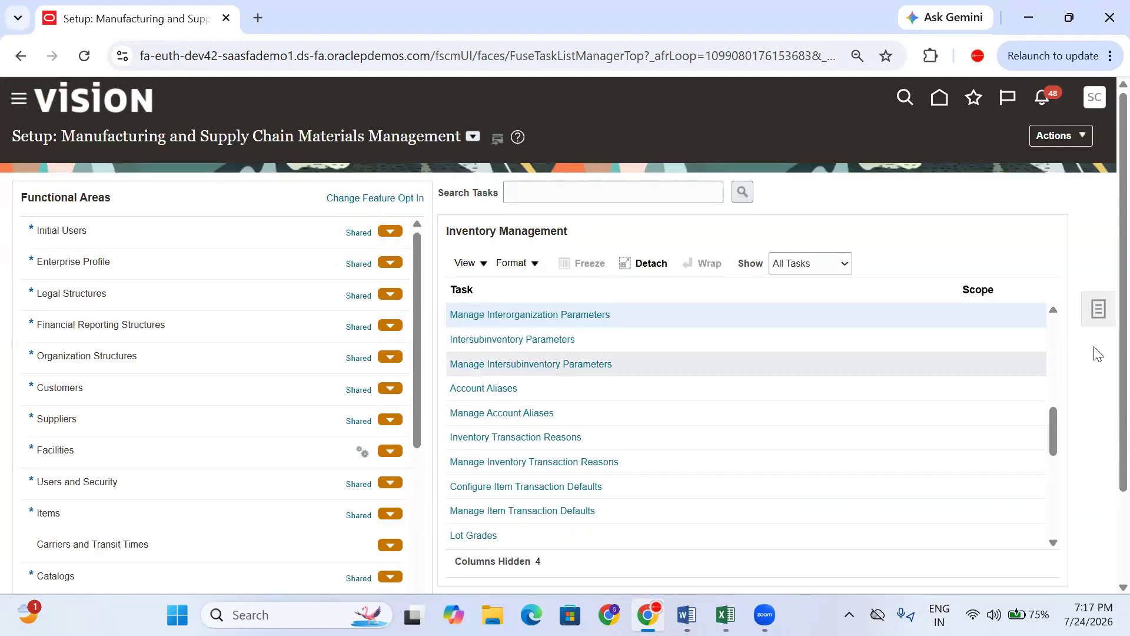
pyautogui.scroll(-3, 198, 400)
pyautogui.scroll(-3, 197, 399)
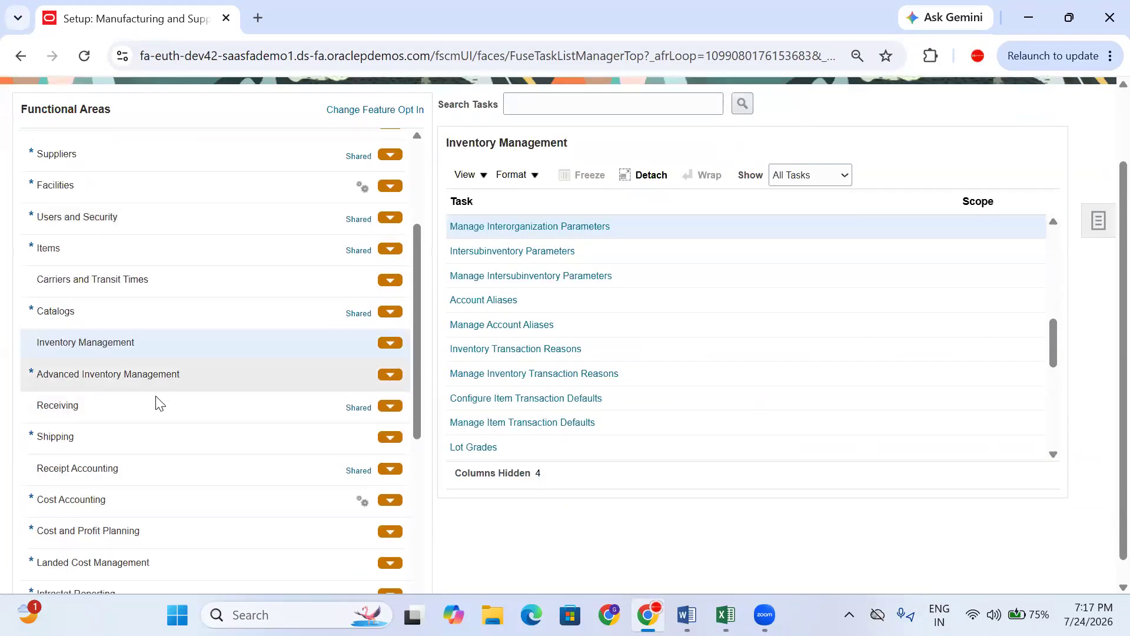
# - Open the Manage Shipping Parameters task from the Shipping functional area
pyautogui.click(84, 438)
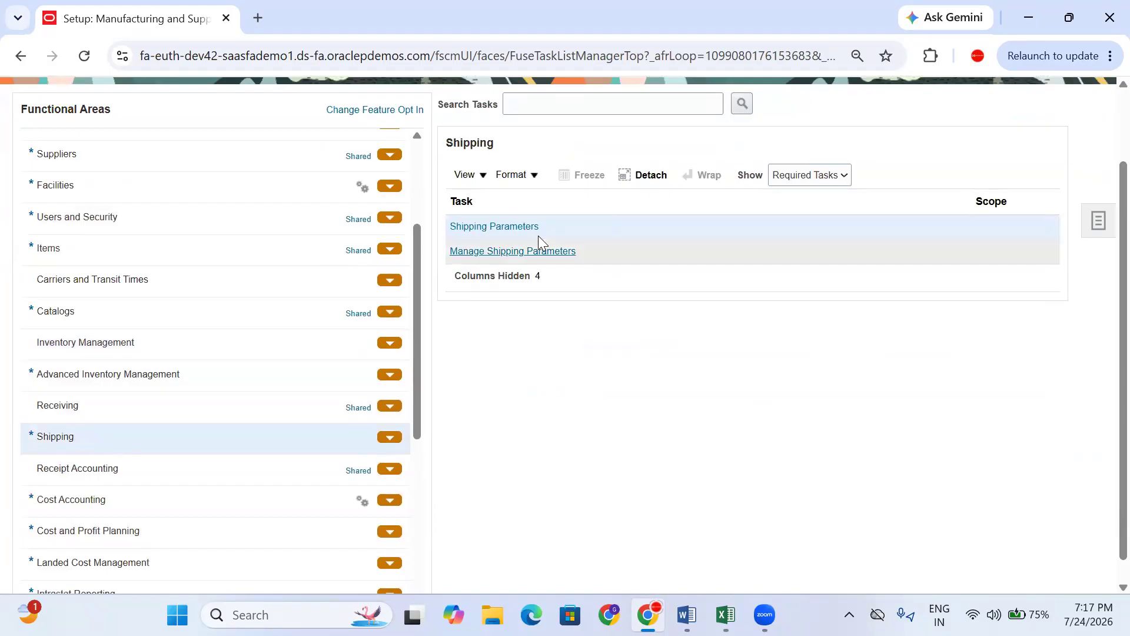
pyautogui.click(532, 249)
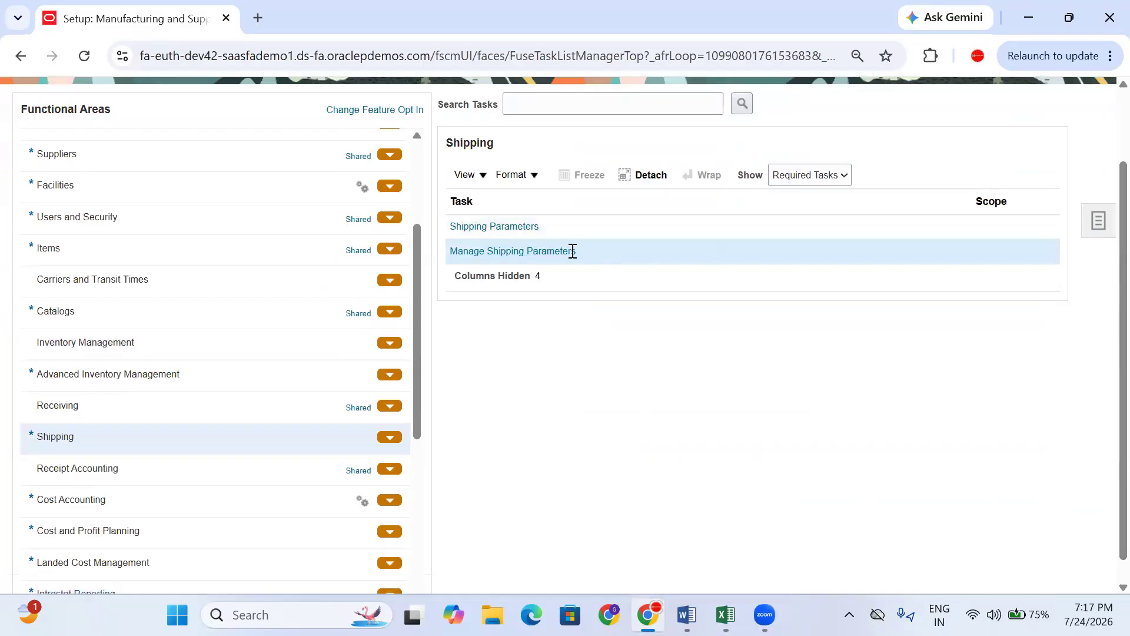
pyautogui.click(83, 405)
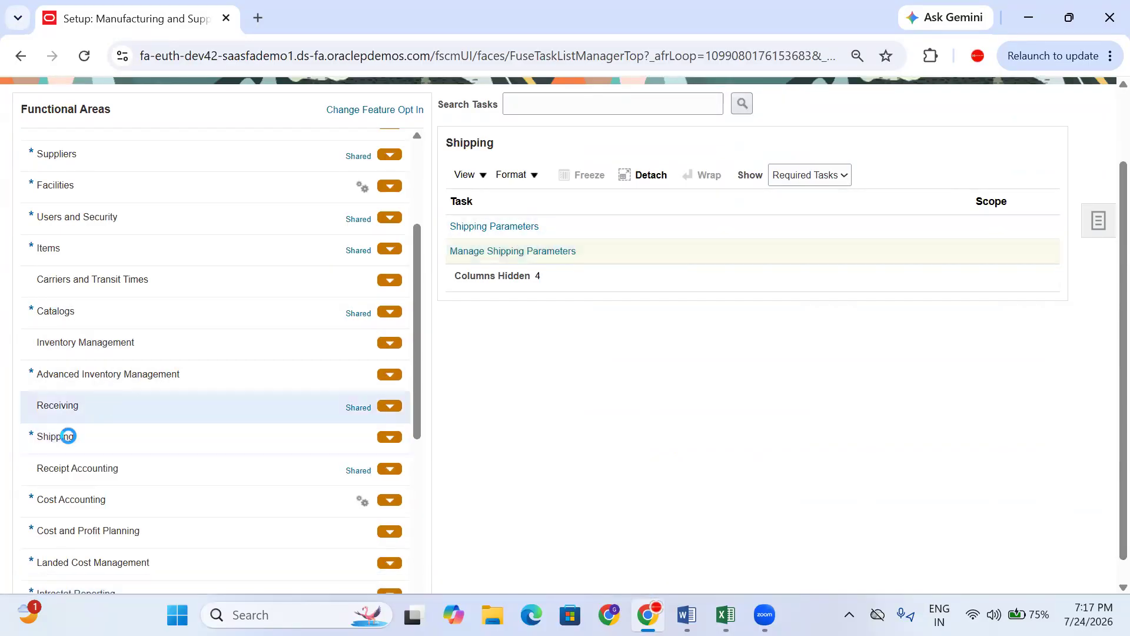
pyautogui.click(75, 447)
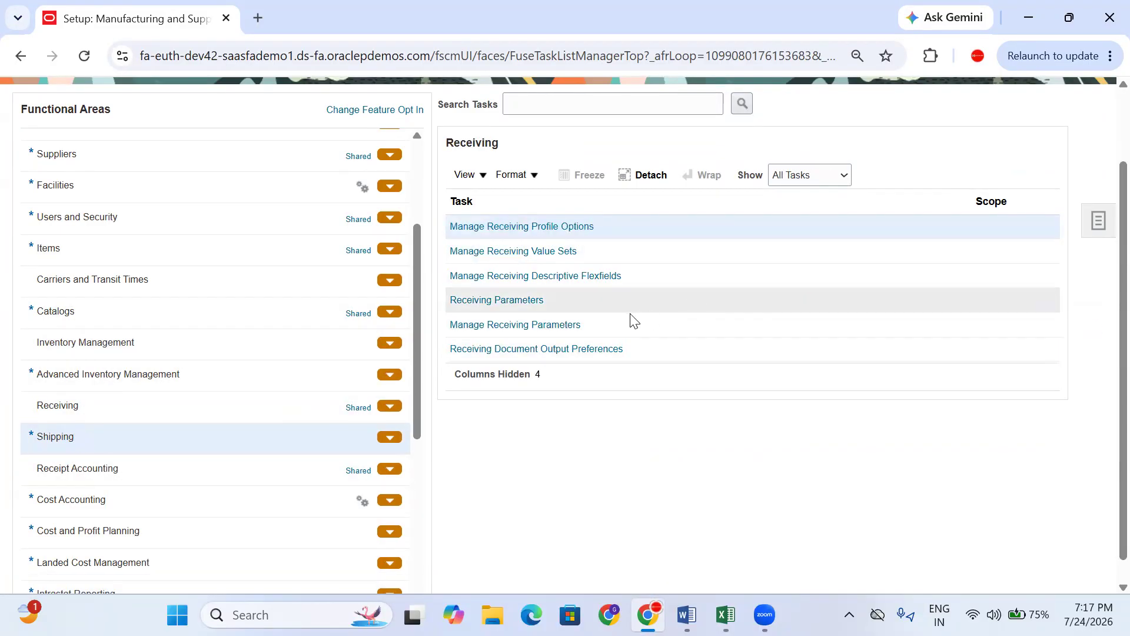
pyautogui.click(505, 250)
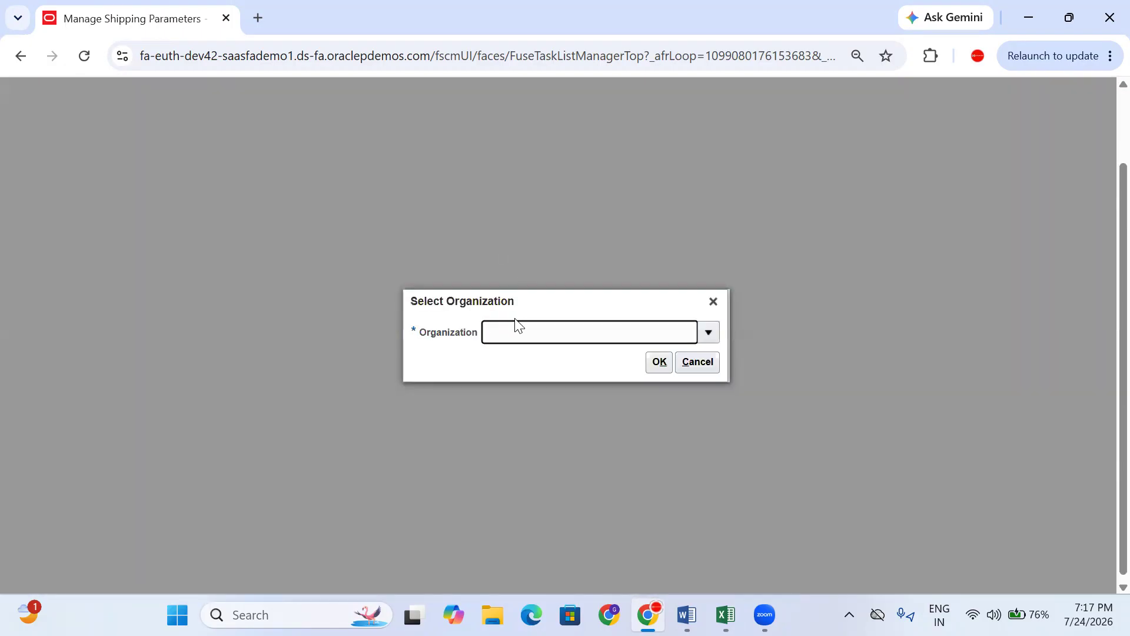
# - Open the shipping parameters for organization REL_BAN_INV
pyautogui.press('Tab')
pyautogui.click(512, 387)
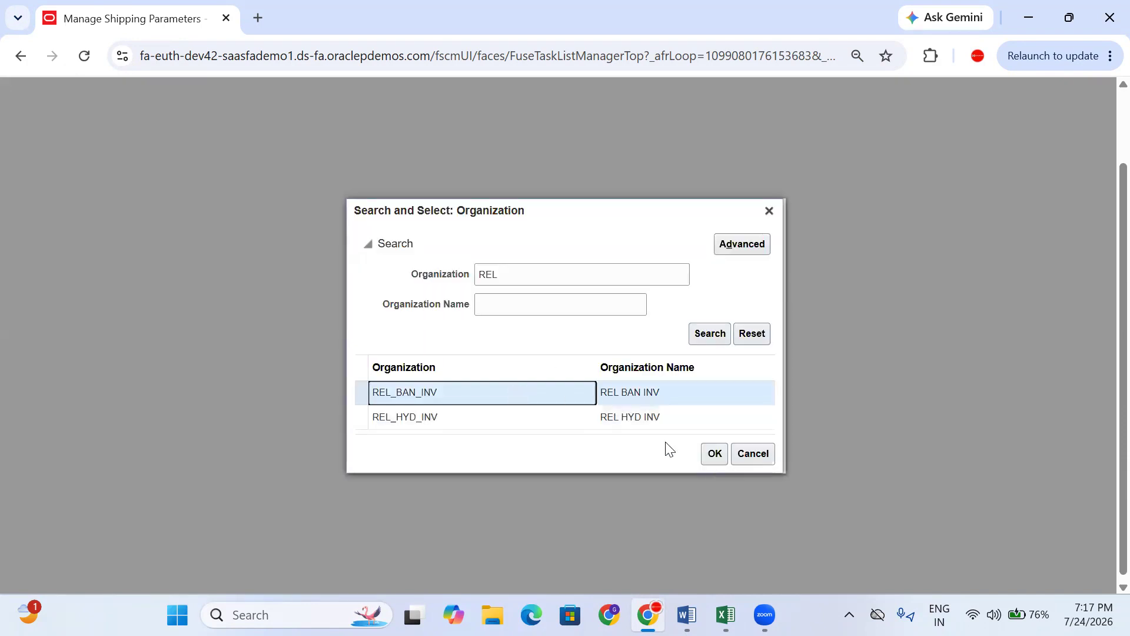
pyautogui.click(712, 455)
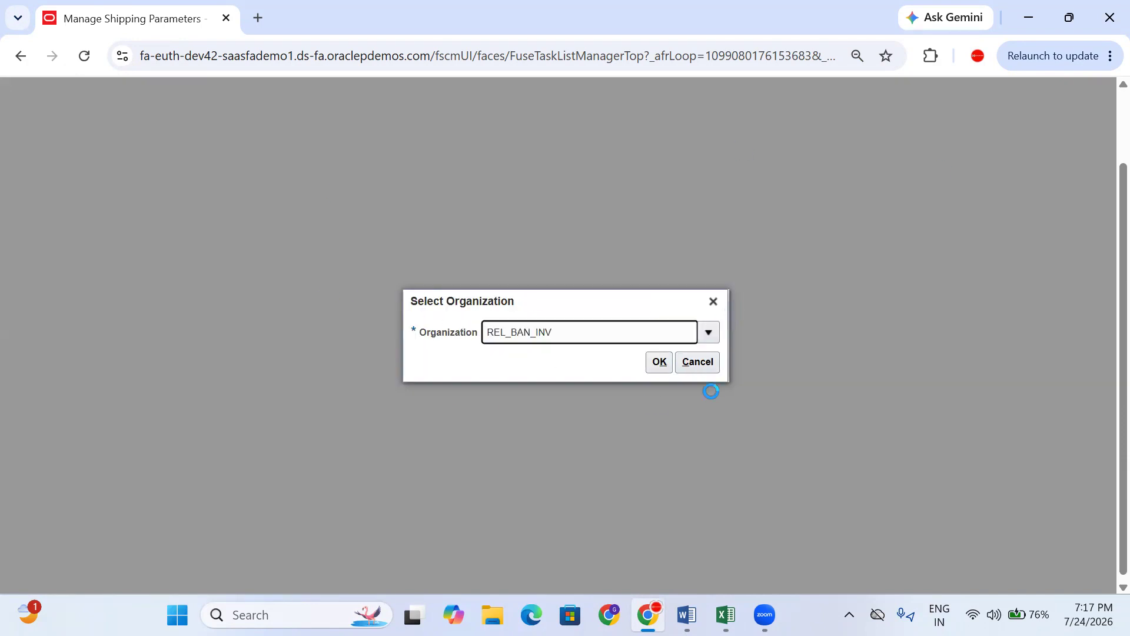
pyautogui.click(660, 362)
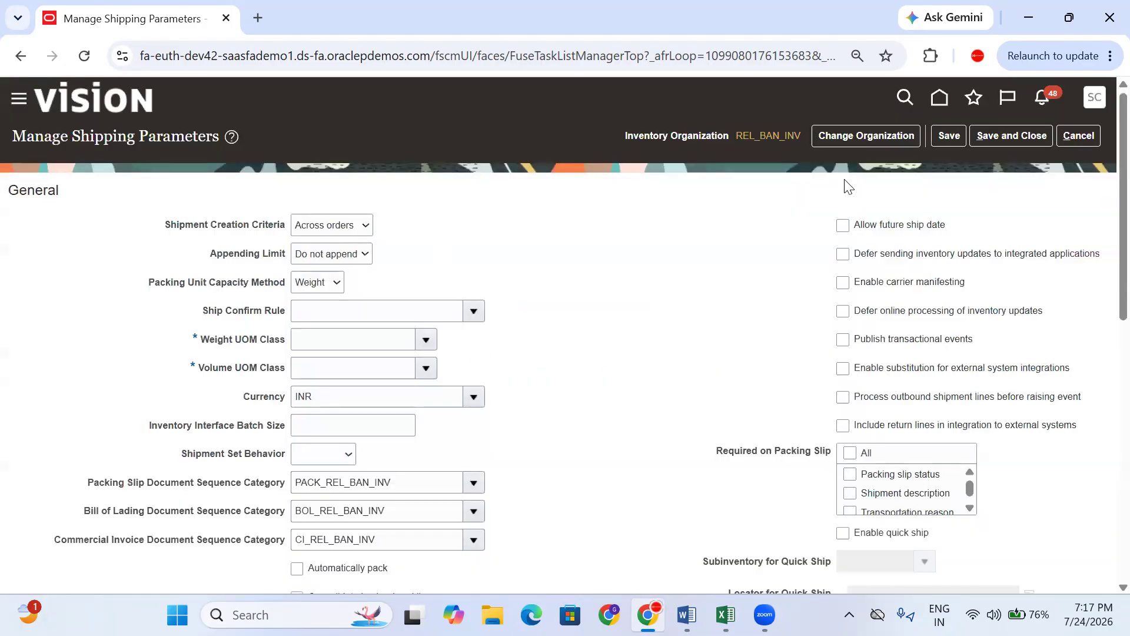
# - Set Weight UOM Class to Weight and Volume UOM Class to Volume
pyautogui.click(340, 339)
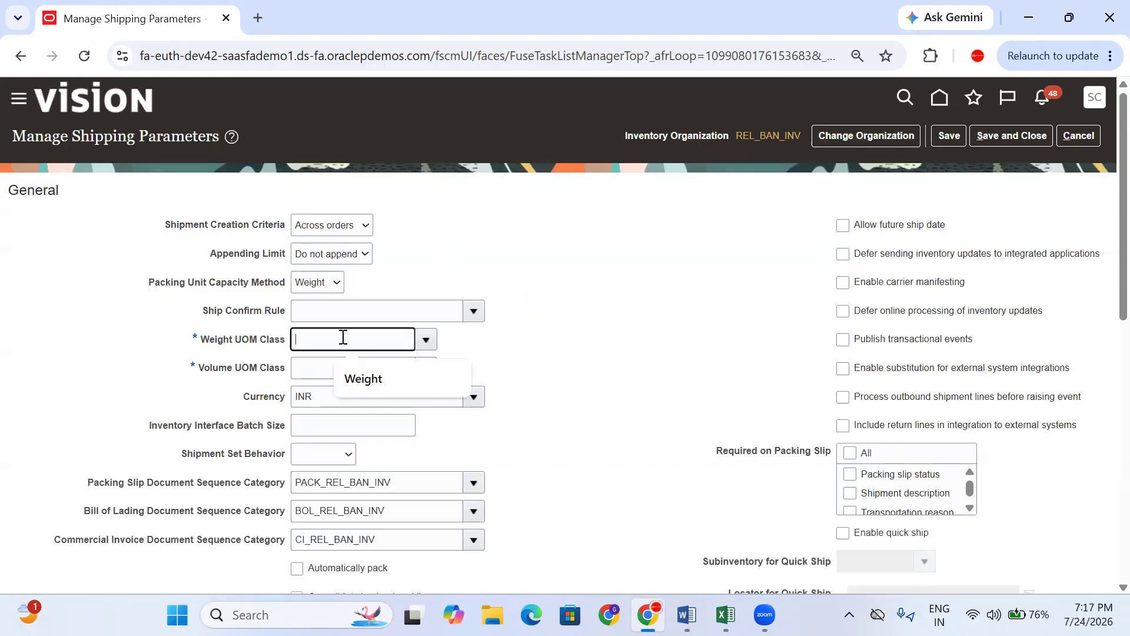
pyautogui.click(377, 380)
pyautogui.click(307, 375)
pyautogui.click(362, 405)
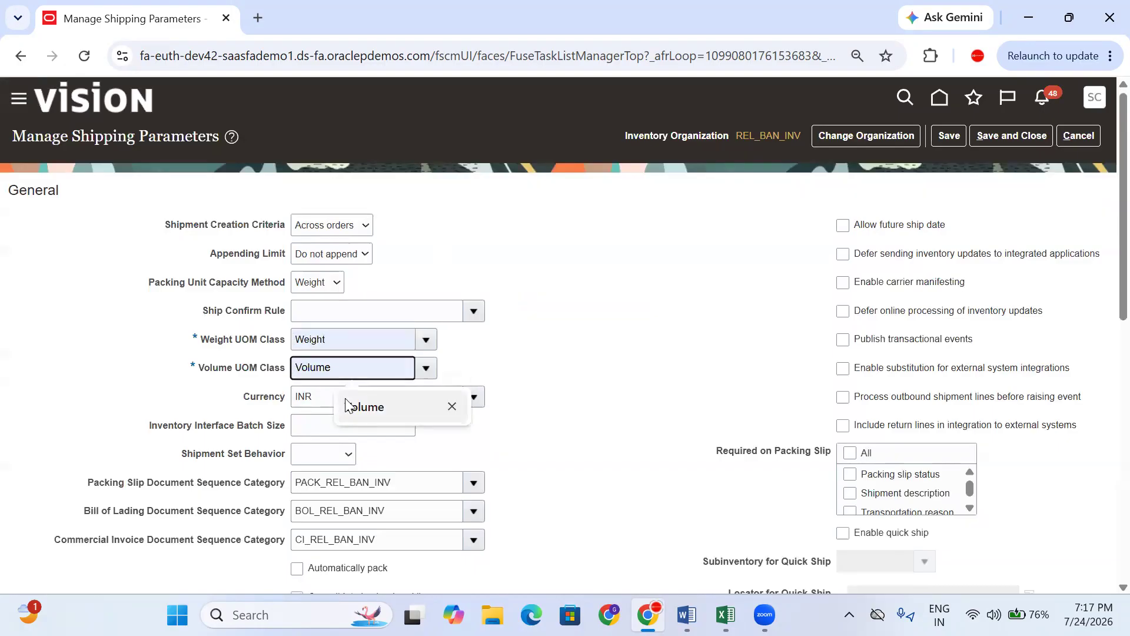
pyautogui.scroll(-3, 483, 366)
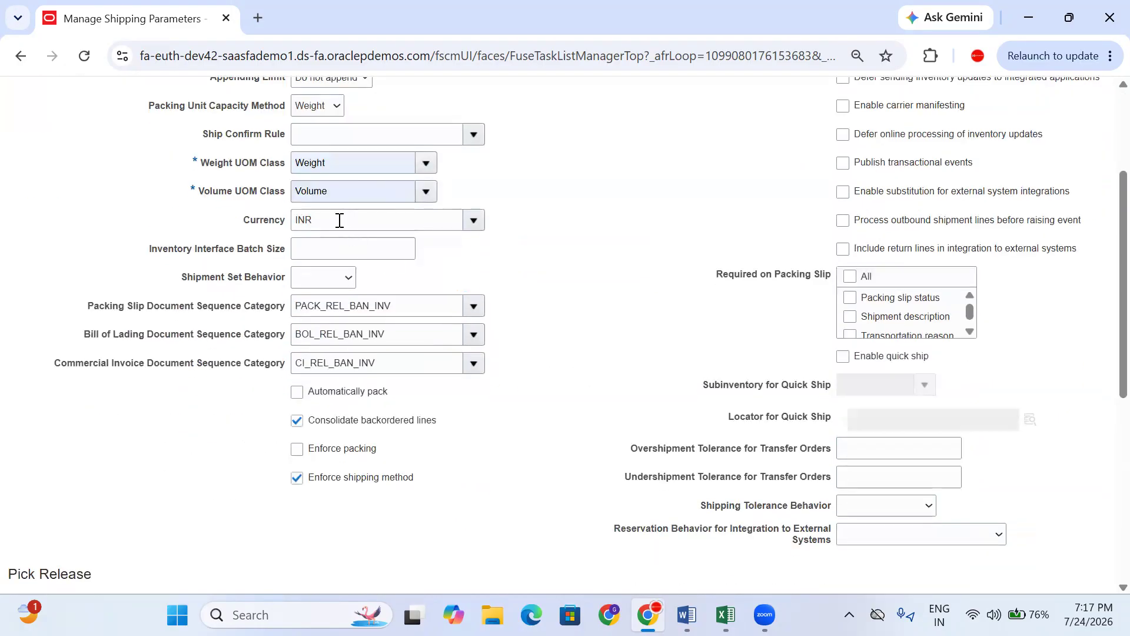
pyautogui.moveTo(332, 217); pyautogui.dragTo(237, 224)
pyautogui.click(479, 269)
# - Set release sequence rule to All Standard Orders, pick slip grouping to Customer, Ship To, Carrier, staging subinventory to Staging
pyautogui.scroll(-5, 422, 332)
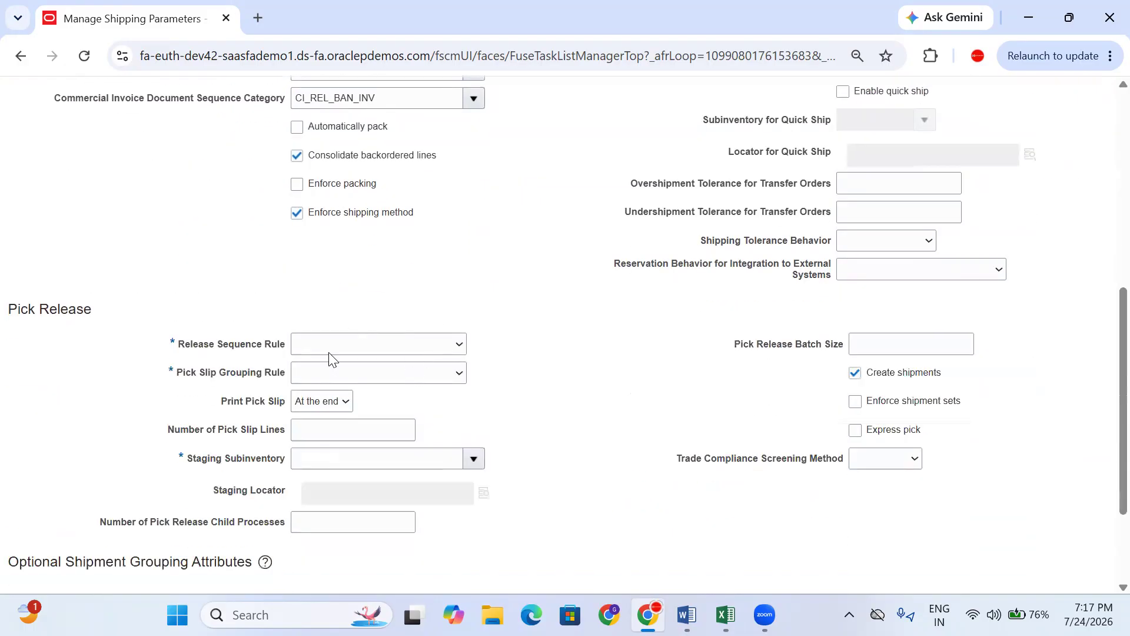
pyautogui.click(330, 352)
pyautogui.click(359, 404)
pyautogui.click(396, 345)
pyautogui.click(396, 345)
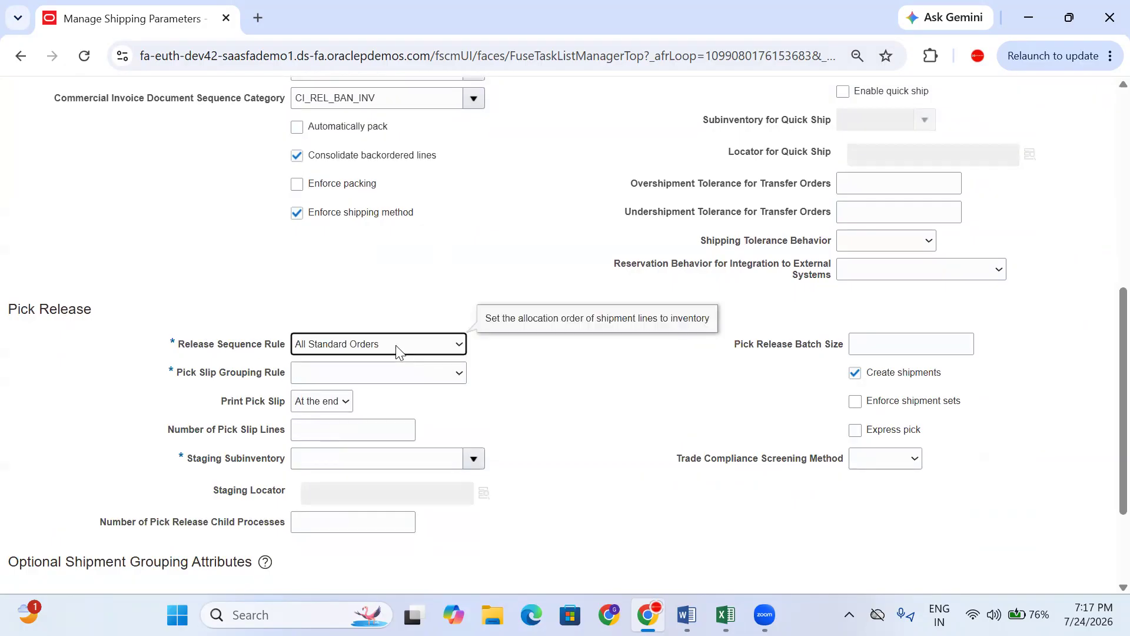
pyautogui.click(398, 377)
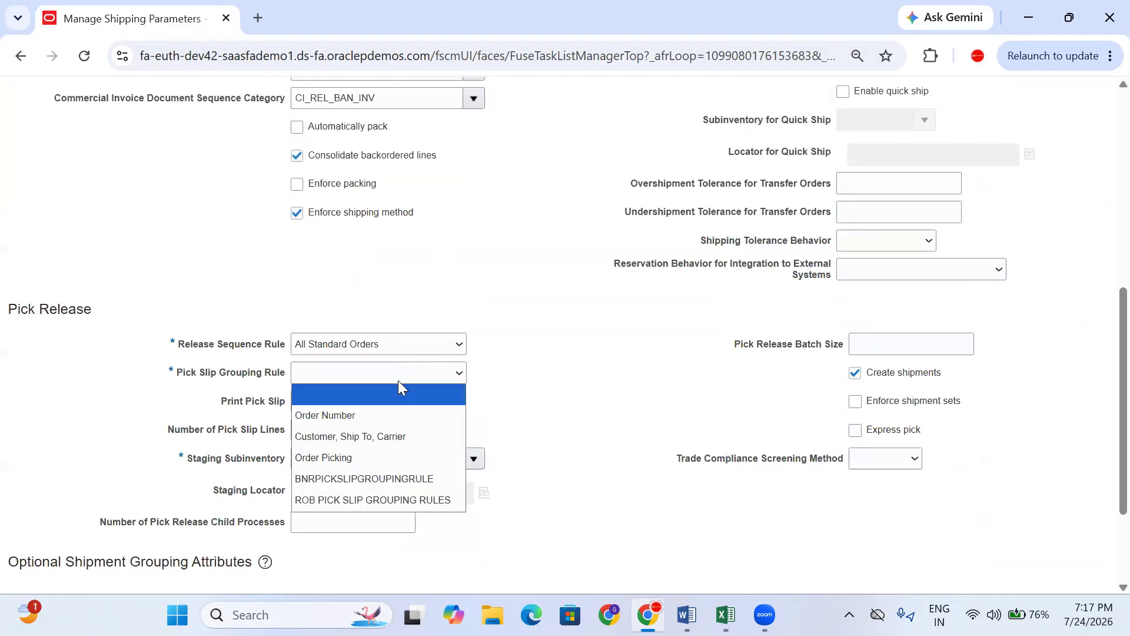
pyautogui.click(372, 436)
pyautogui.scroll(-2, 465, 423)
pyautogui.click(321, 307)
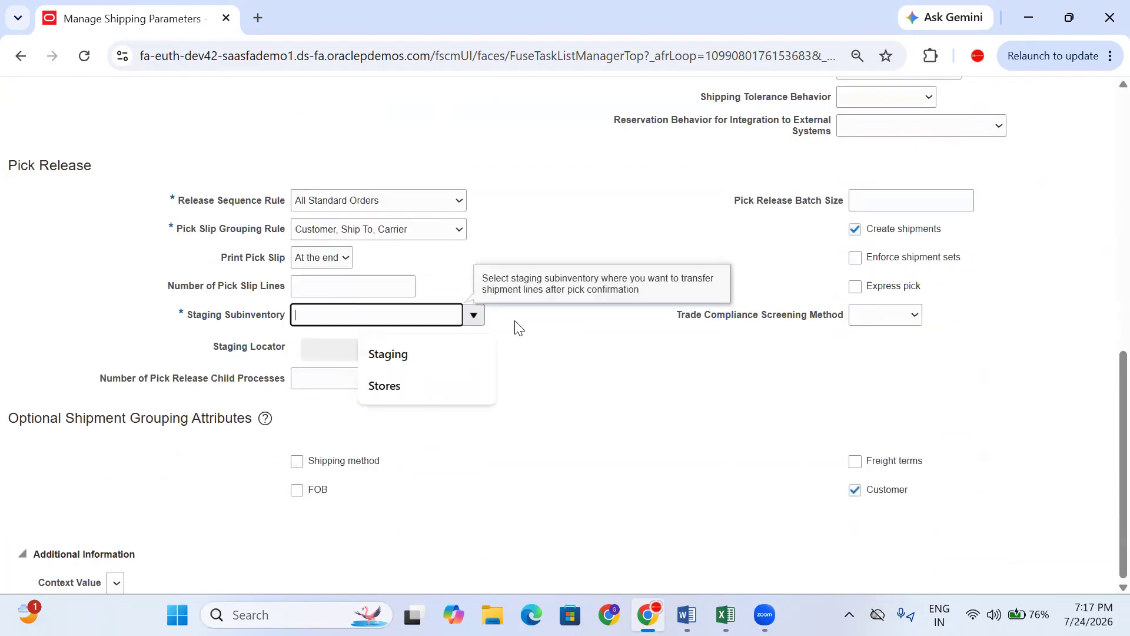
pyautogui.click(473, 315)
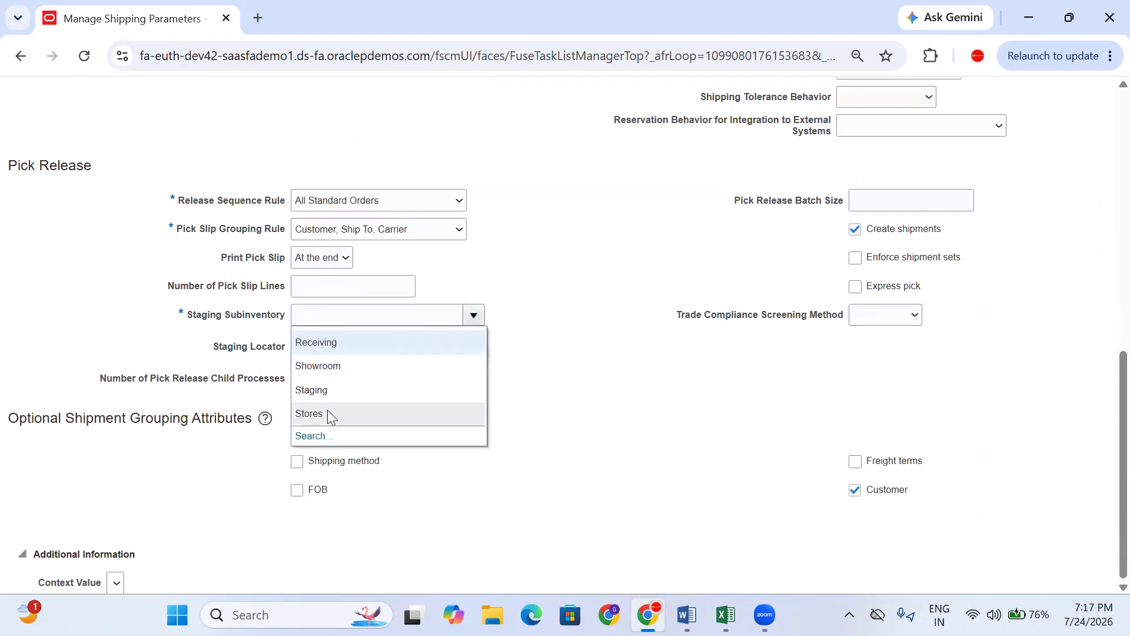
pyautogui.click(328, 390)
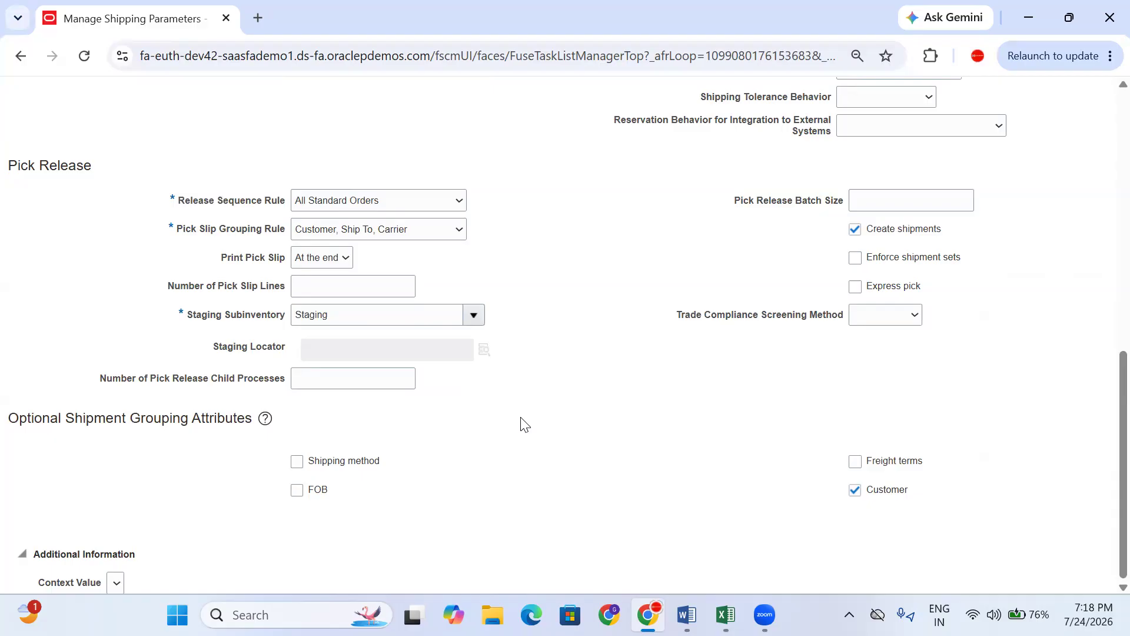
# - Recheck the UOM values, then save and close the REL_BAN_INV shipping parameters
pyautogui.scroll(10, 605, 479)
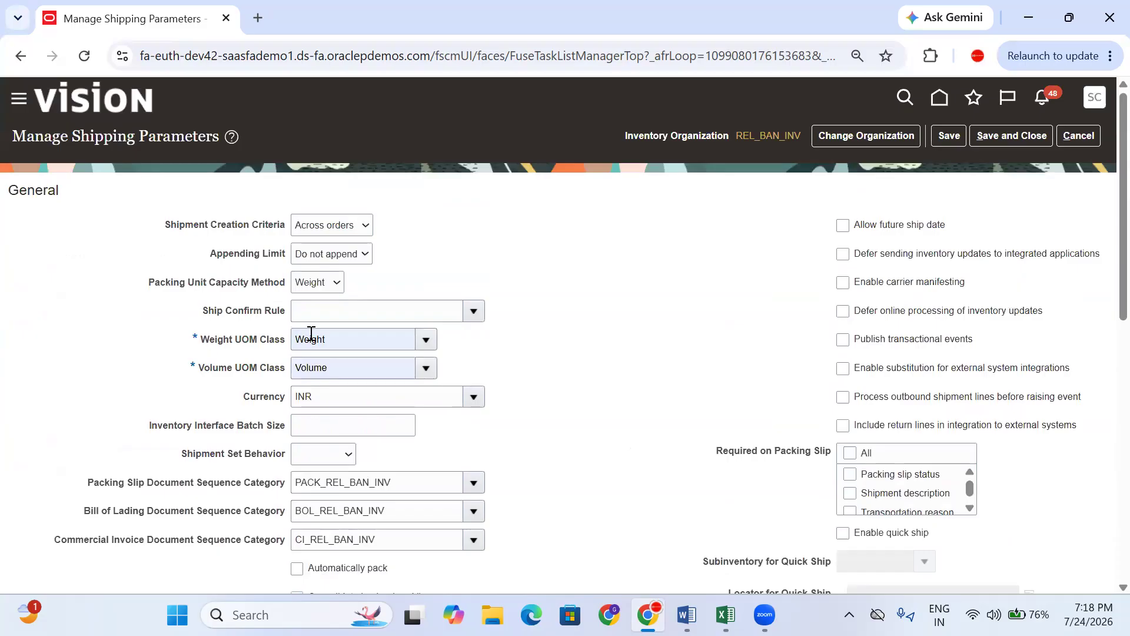
pyautogui.doubleClick(366, 340)
pyautogui.click(707, 318)
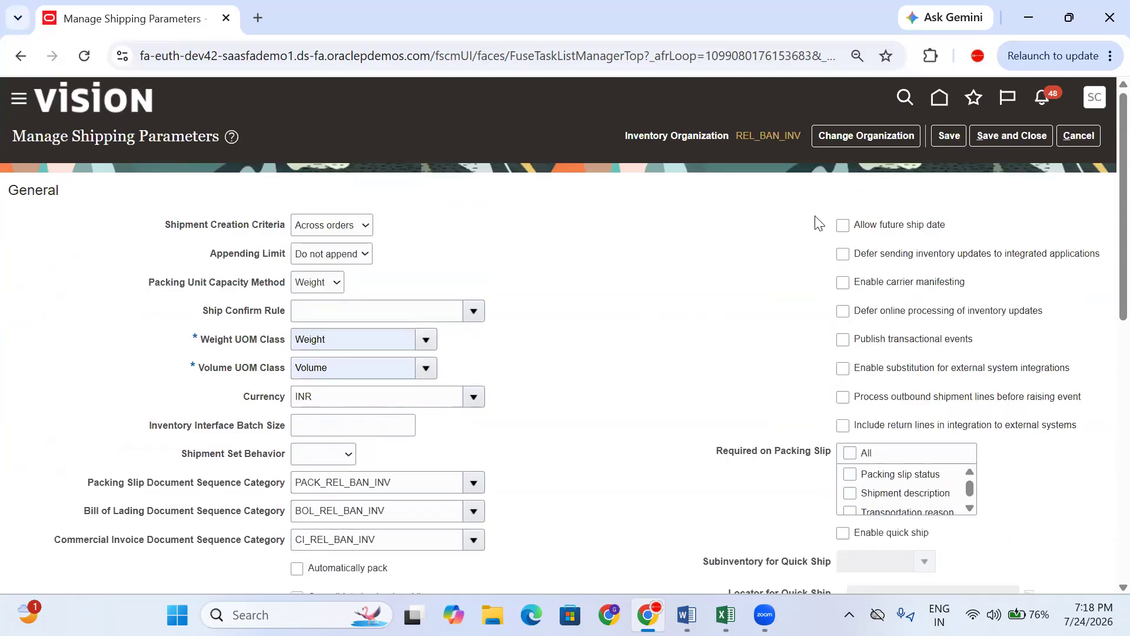
pyautogui.click(952, 135)
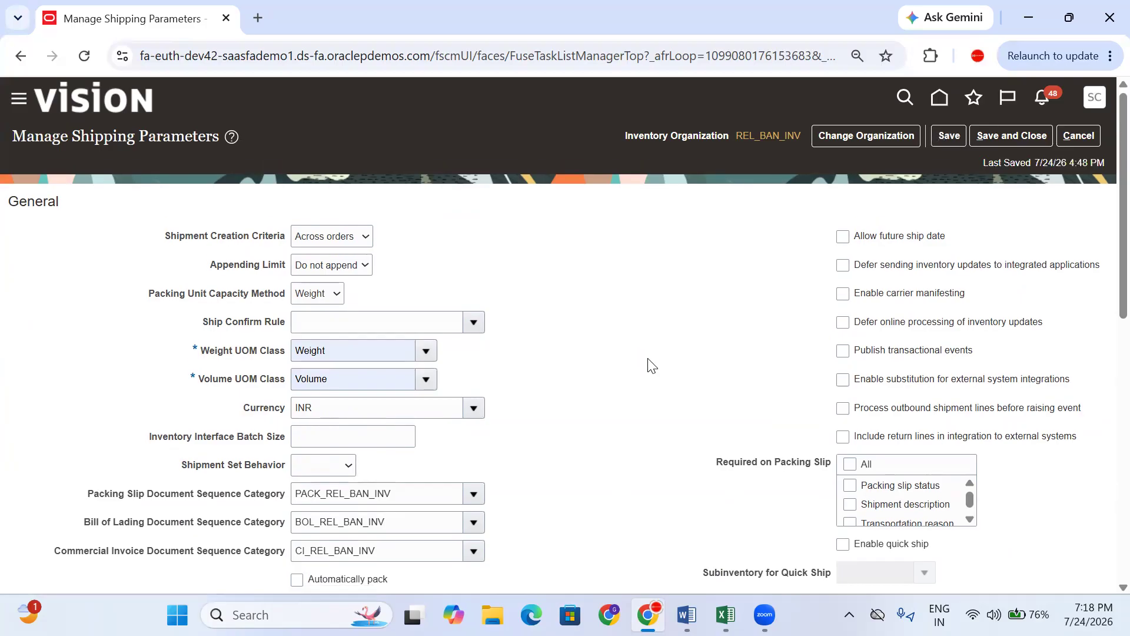
pyautogui.scroll(-3, 648, 365)
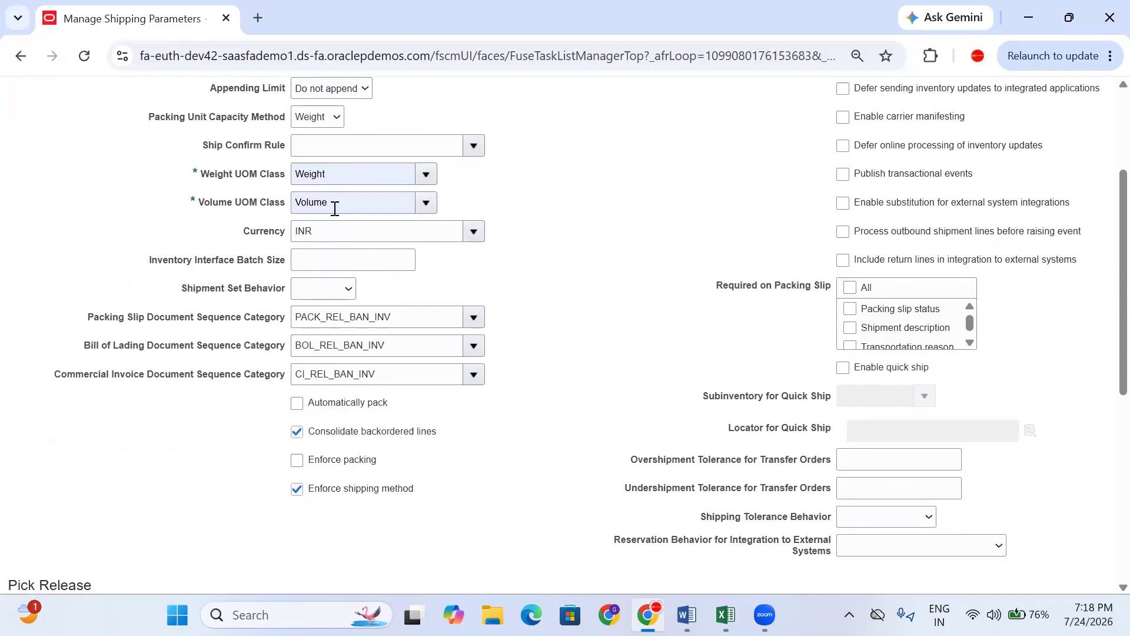
pyautogui.scroll(-3, 347, 286)
pyautogui.scroll(2, 366, 225)
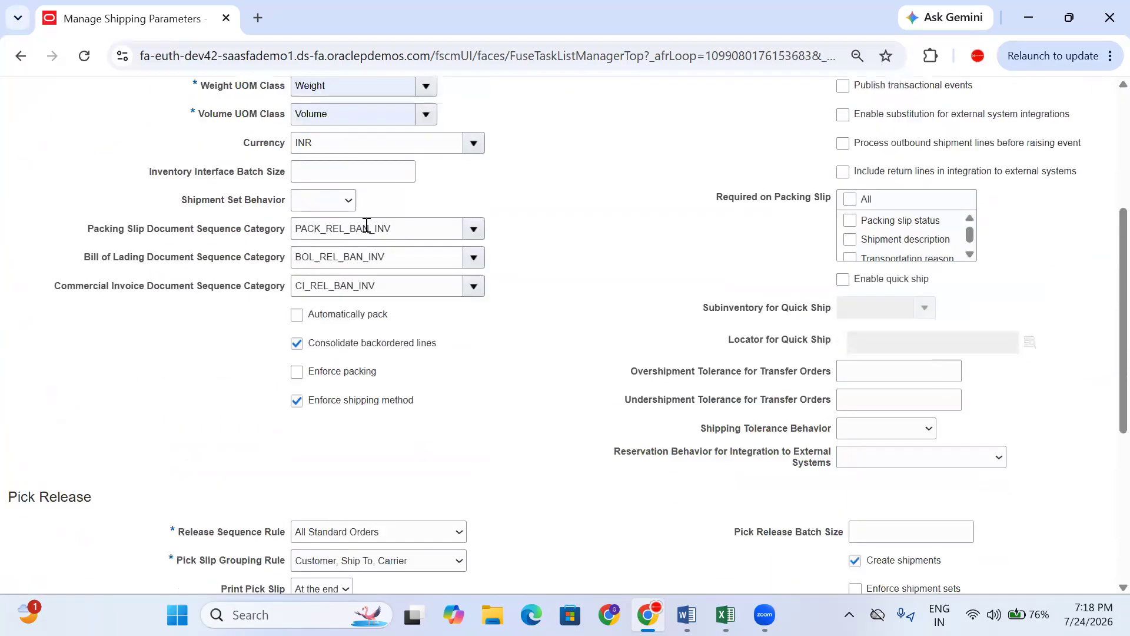
pyautogui.scroll(-2, 366, 219)
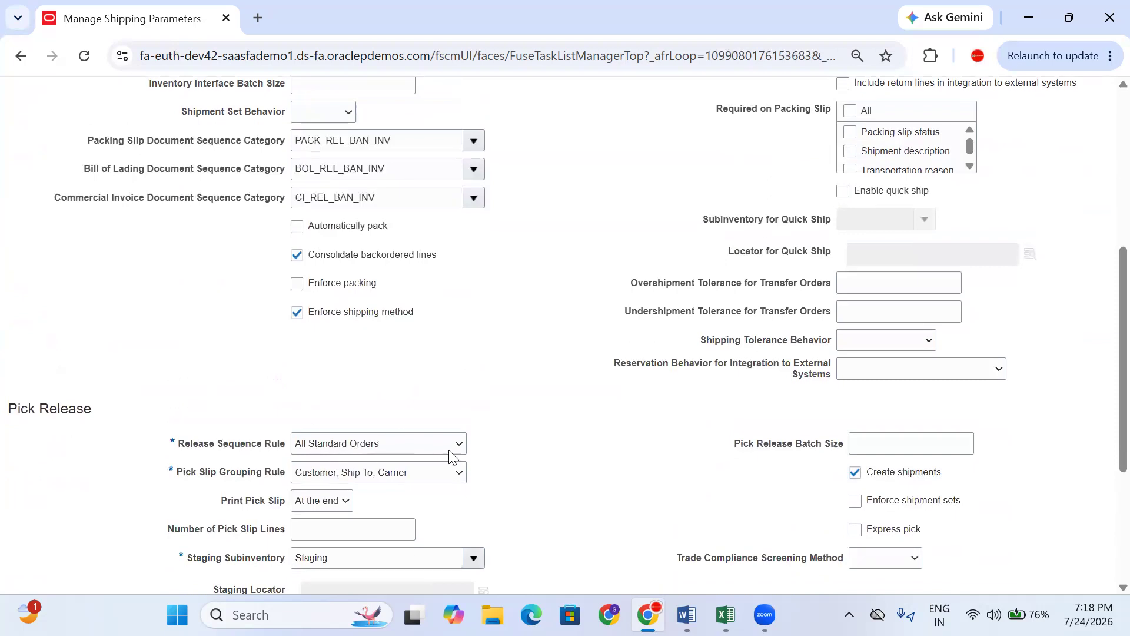
pyautogui.scroll(6, 612, 454)
pyautogui.click(1002, 136)
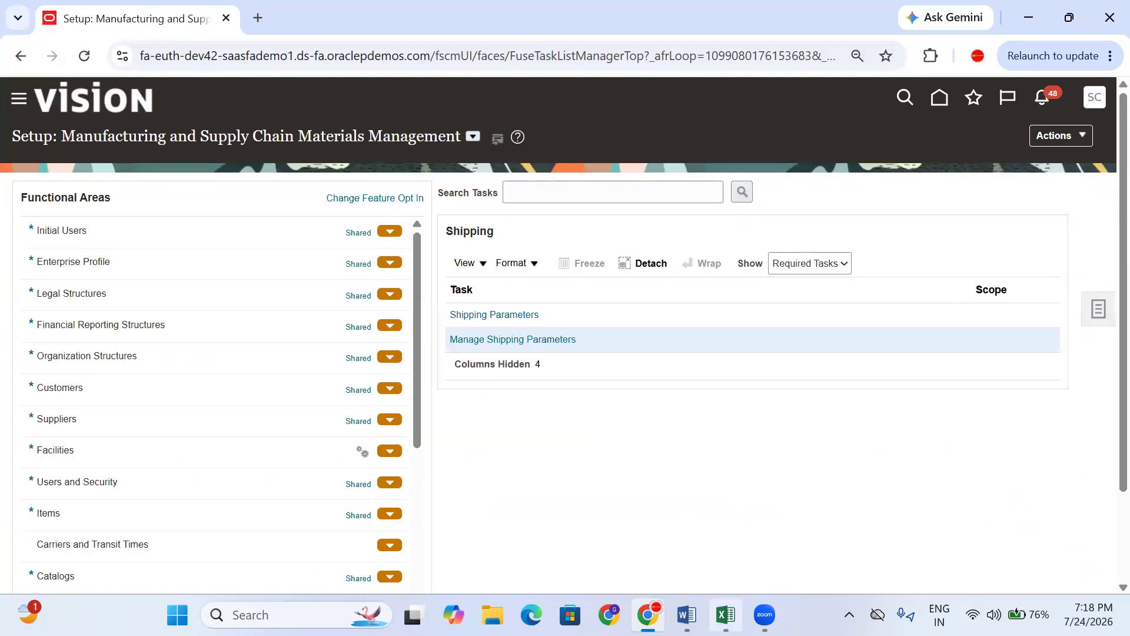
# - Tag the shipping parameters row BAN in F166 and the receiving row HYD in F167
pyautogui.click(725, 615)
pyautogui.scroll(-1, 516, 452)
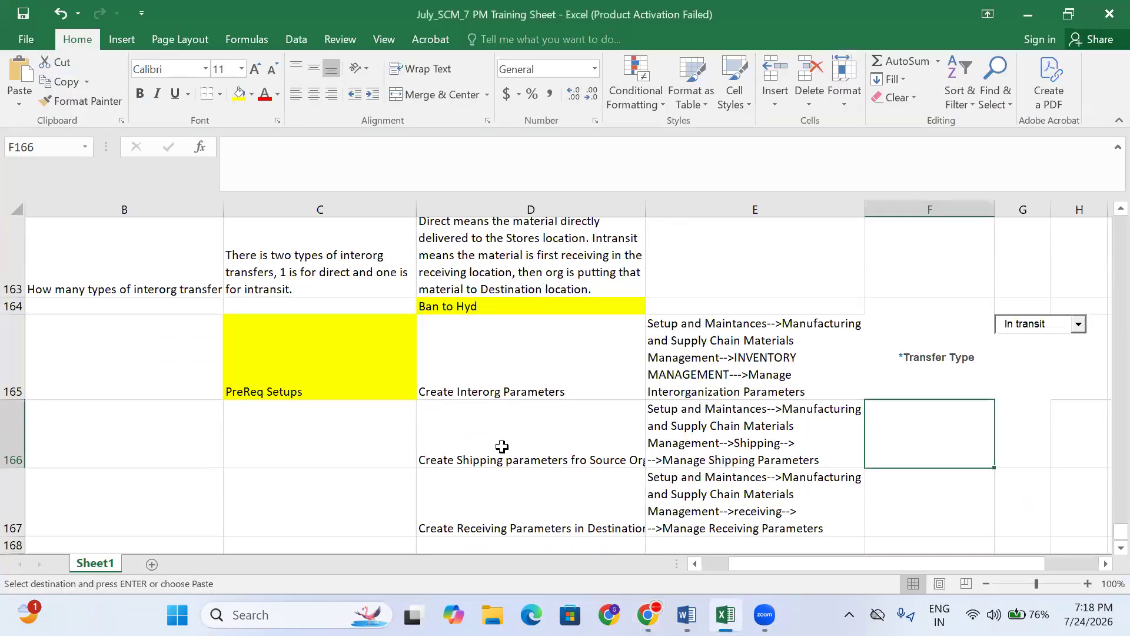
pyautogui.click(534, 360)
pyautogui.click(808, 337)
pyautogui.click(904, 342)
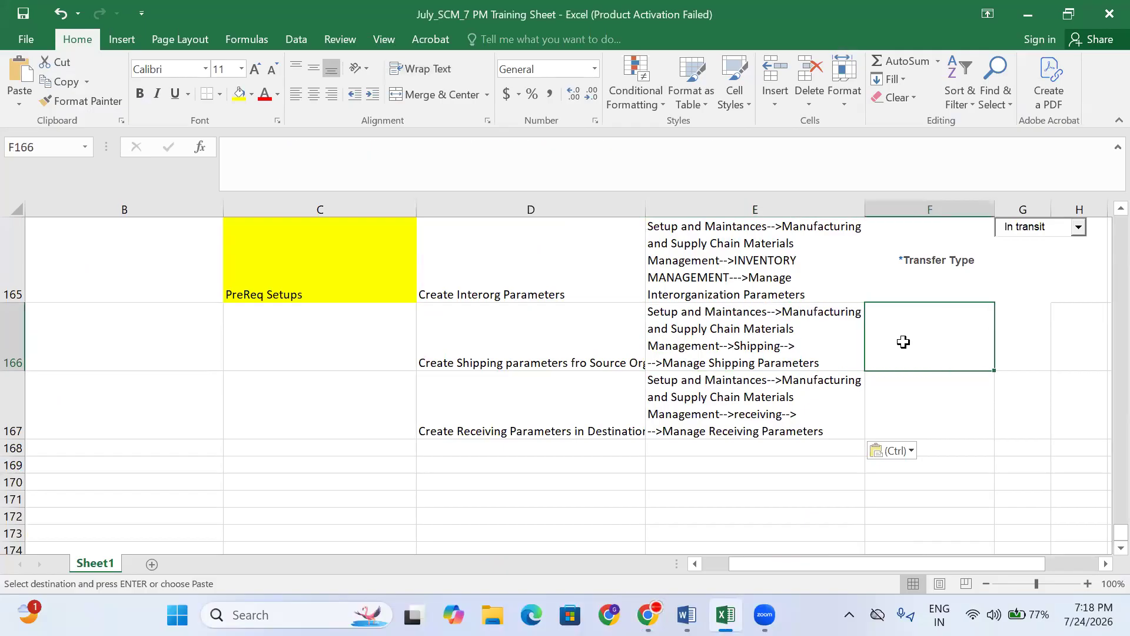
pyautogui.write('BAN')
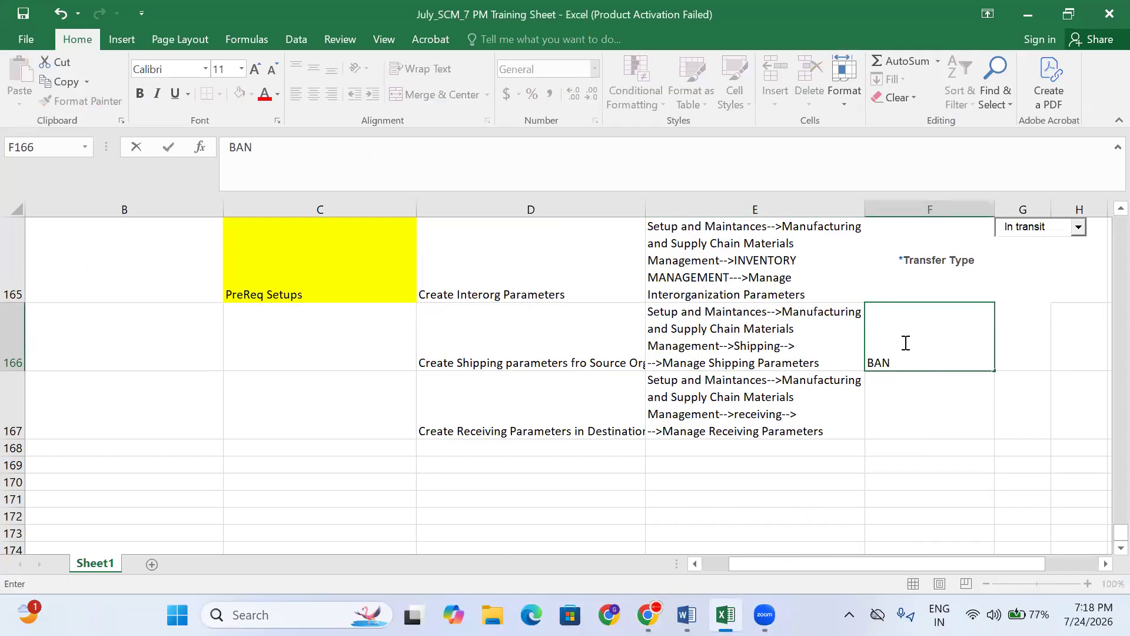
pyautogui.click(742, 430)
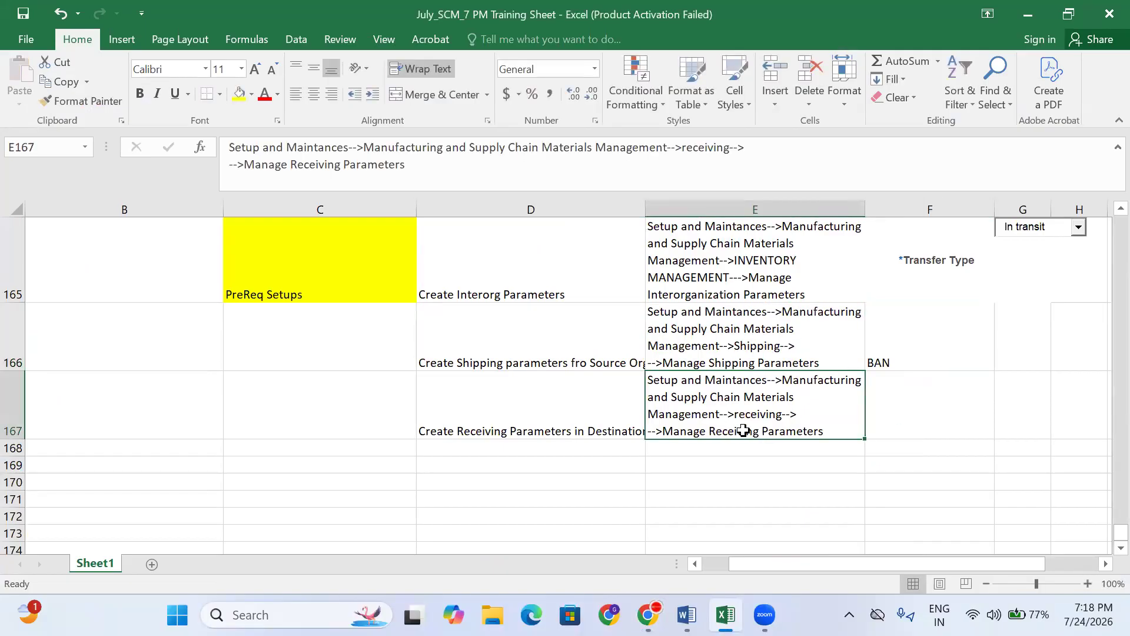
pyautogui.click(901, 403)
pyautogui.write('HYD')
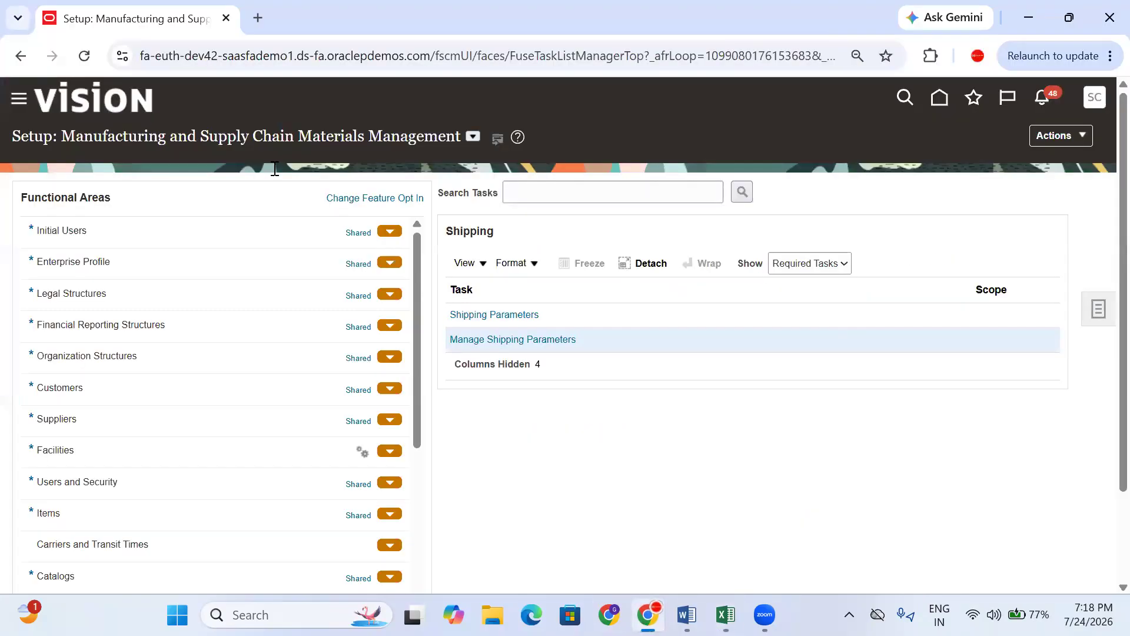
pyautogui.click(647, 615)
pyautogui.scroll(-5, 109, 324)
# - Open Manage Receiving Parameters and change the organization from REL_BAN_INV to REL_HYD_INV
pyautogui.click(111, 402)
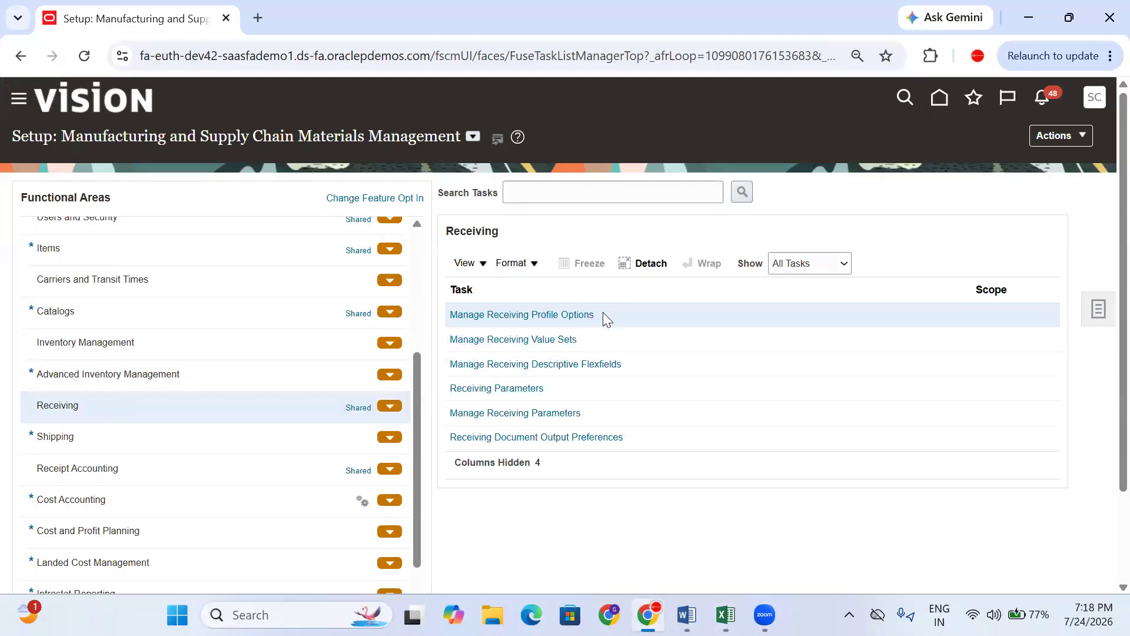
pyautogui.click(563, 414)
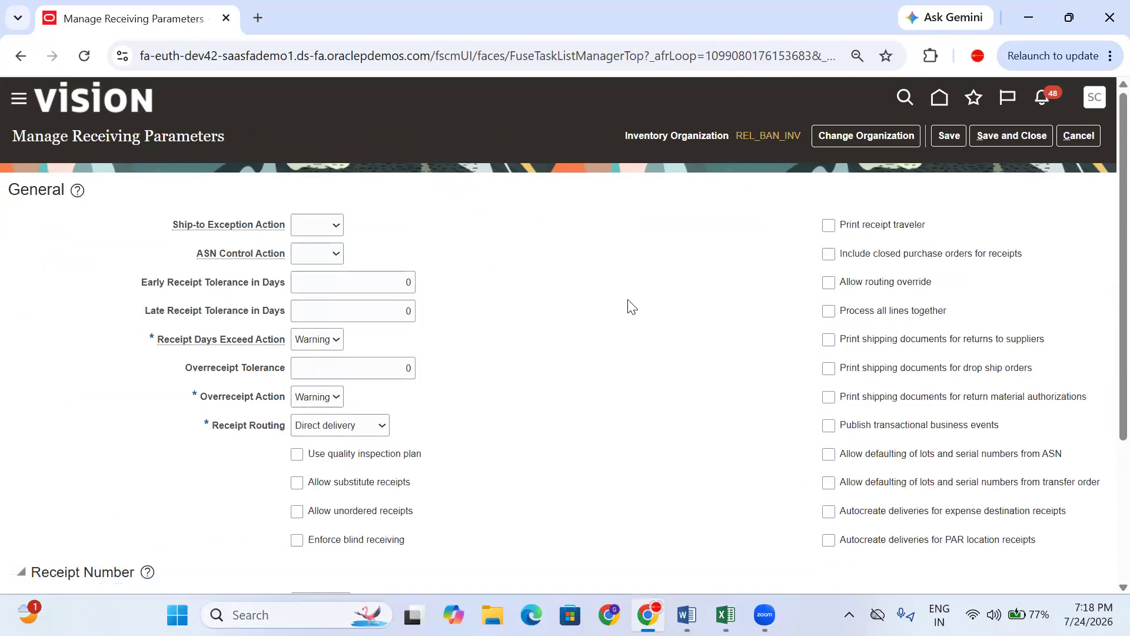
pyautogui.click(842, 144)
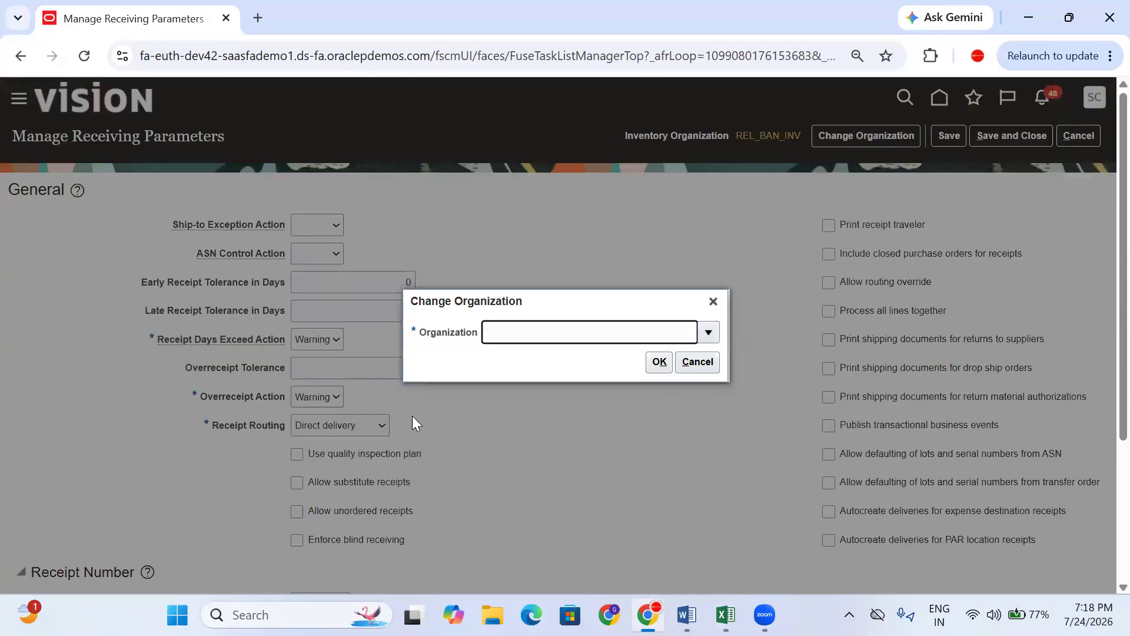
pyautogui.click(512, 332)
pyautogui.write('T')
pyautogui.press('Tab')
pyautogui.click(558, 401)
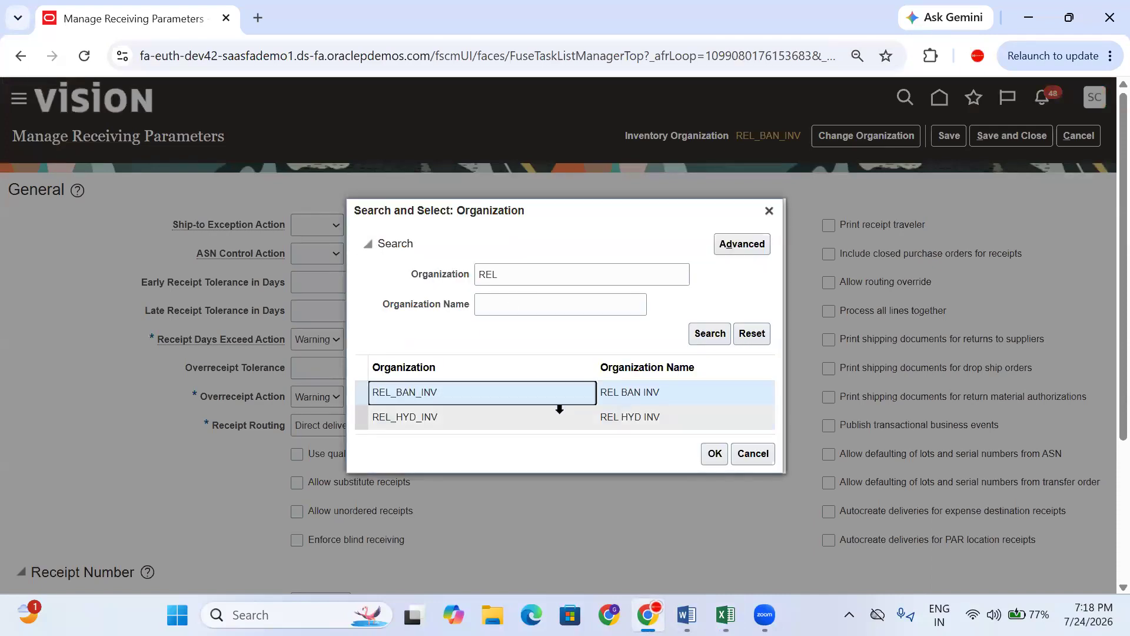
pyautogui.click(560, 410)
pyautogui.click(714, 453)
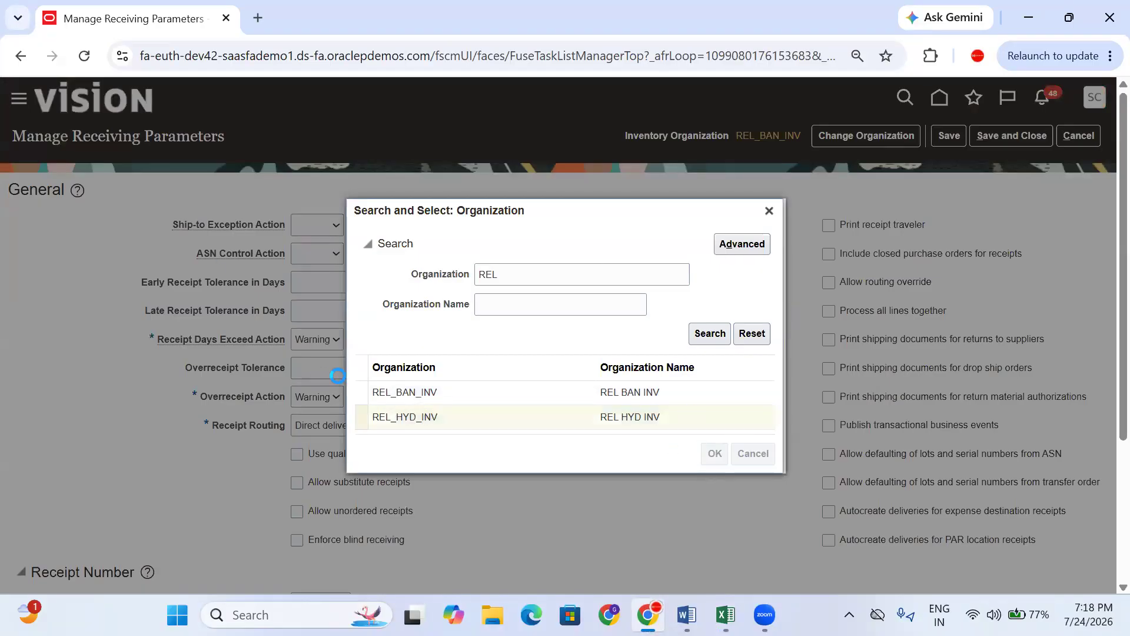
pyautogui.click(659, 361)
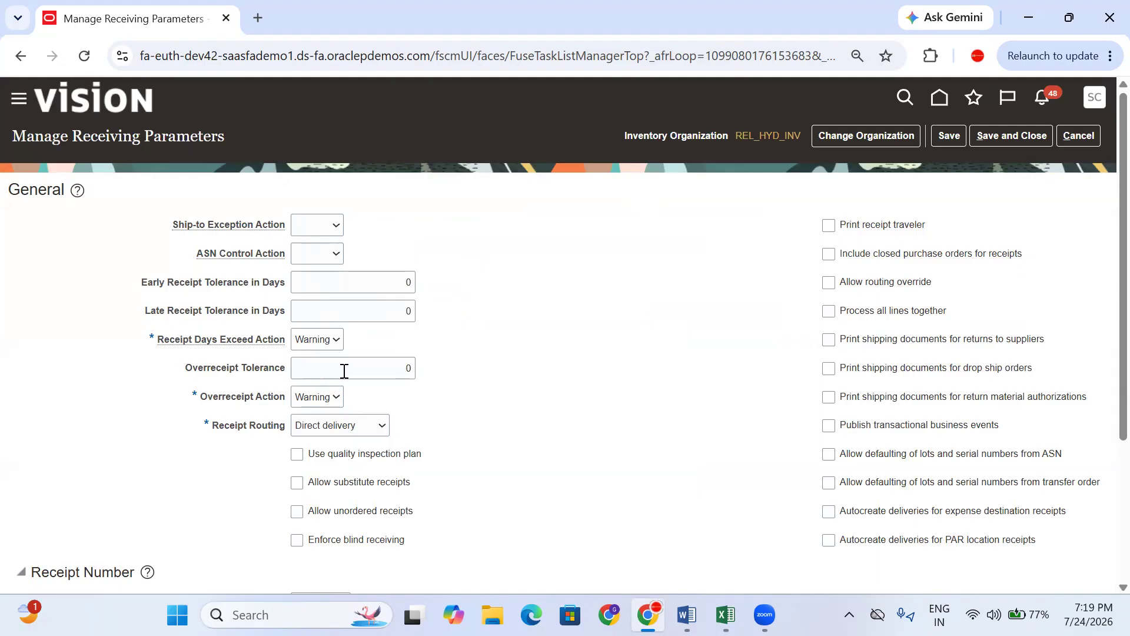
# - Set receipt routing to Standard receipt and keep receipt number generation Automatic
pyautogui.click(327, 369)
pyautogui.click(346, 427)
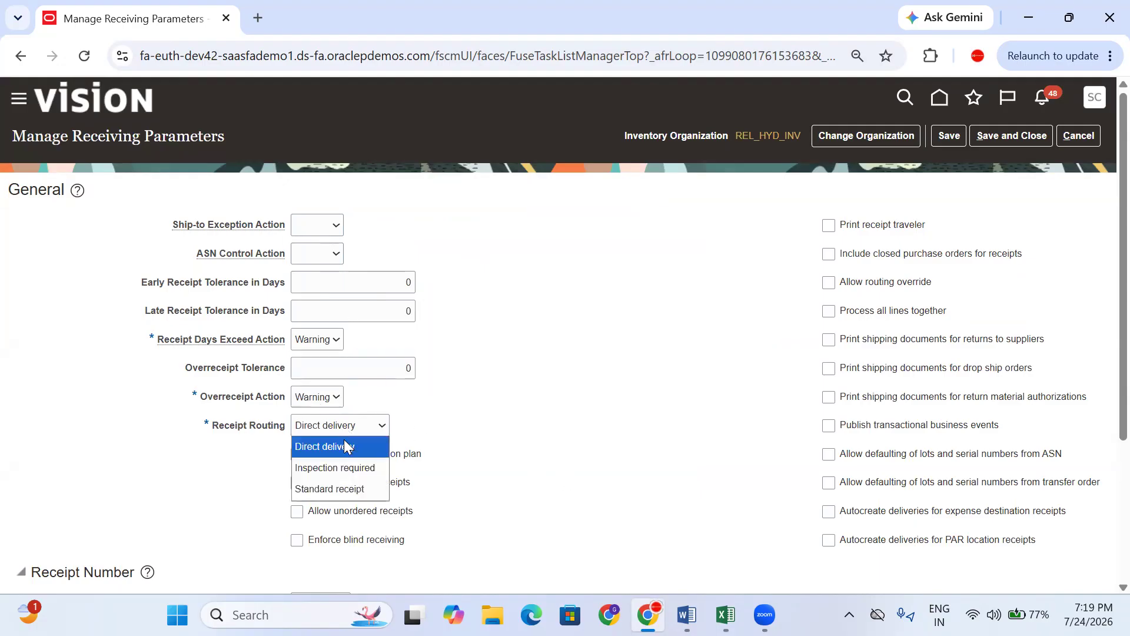
pyautogui.click(342, 489)
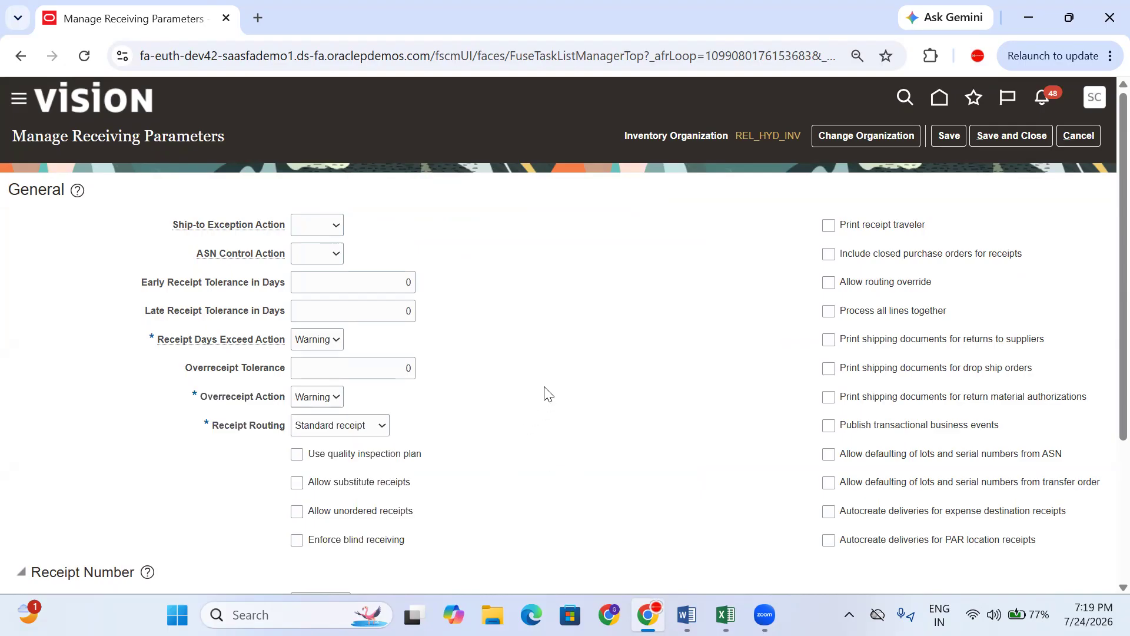
pyautogui.scroll(-4, 547, 393)
pyautogui.doubleClick(360, 461)
pyautogui.click(563, 453)
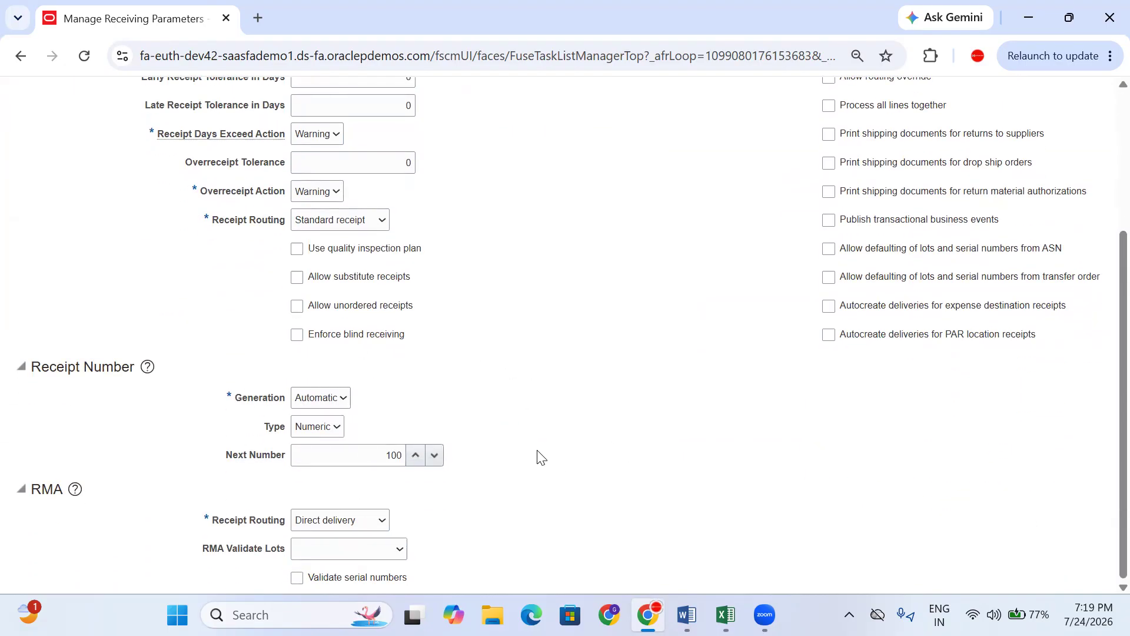
pyautogui.click(312, 399)
pyautogui.click(399, 398)
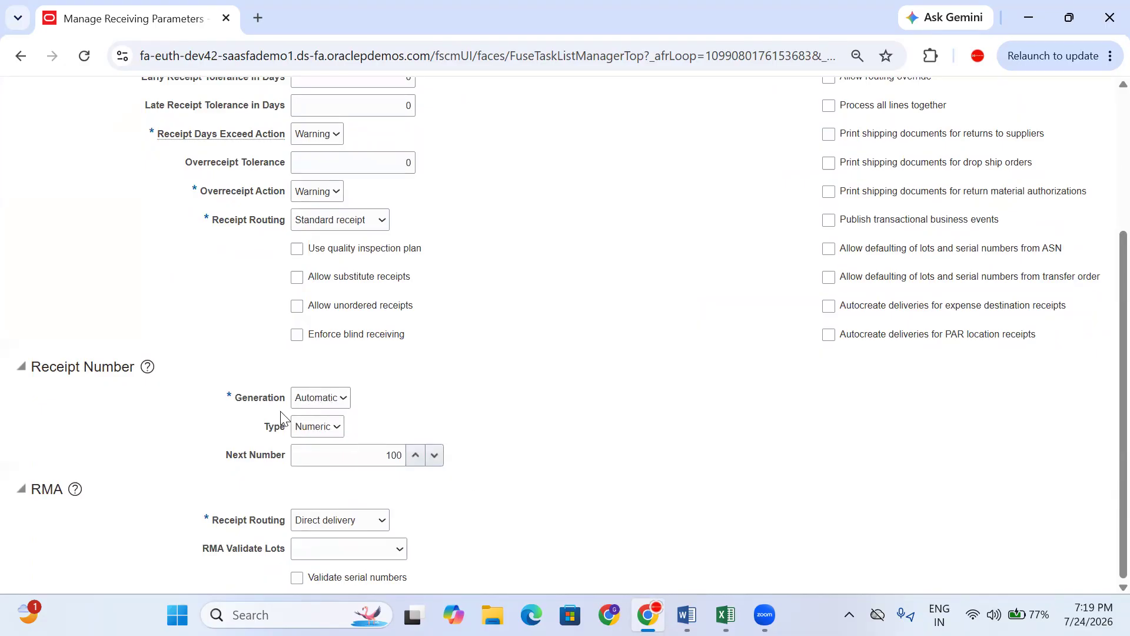
pyautogui.click(328, 405)
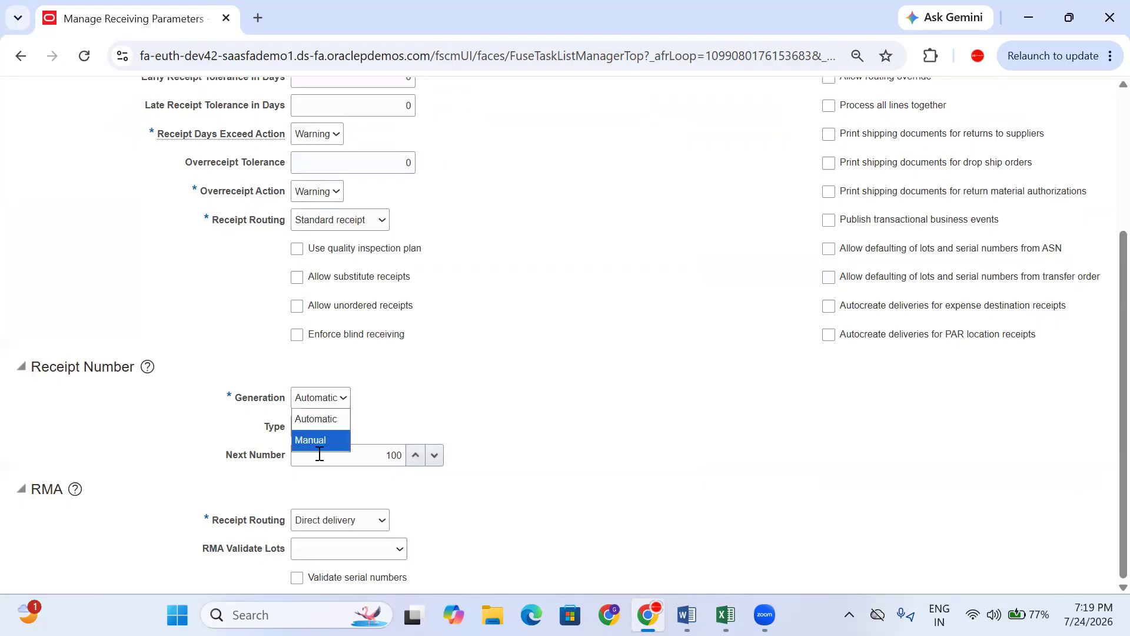
pyautogui.click(422, 419)
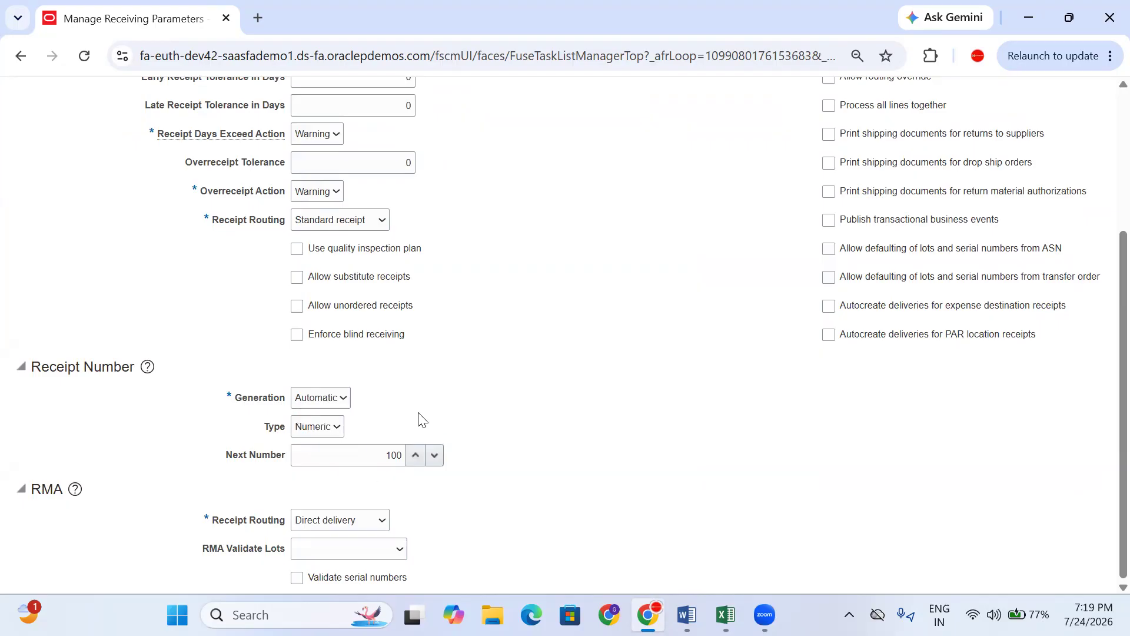
# - Save and close the REL_HYD_INV receiving parameters
pyautogui.scroll(4, 948, 188)
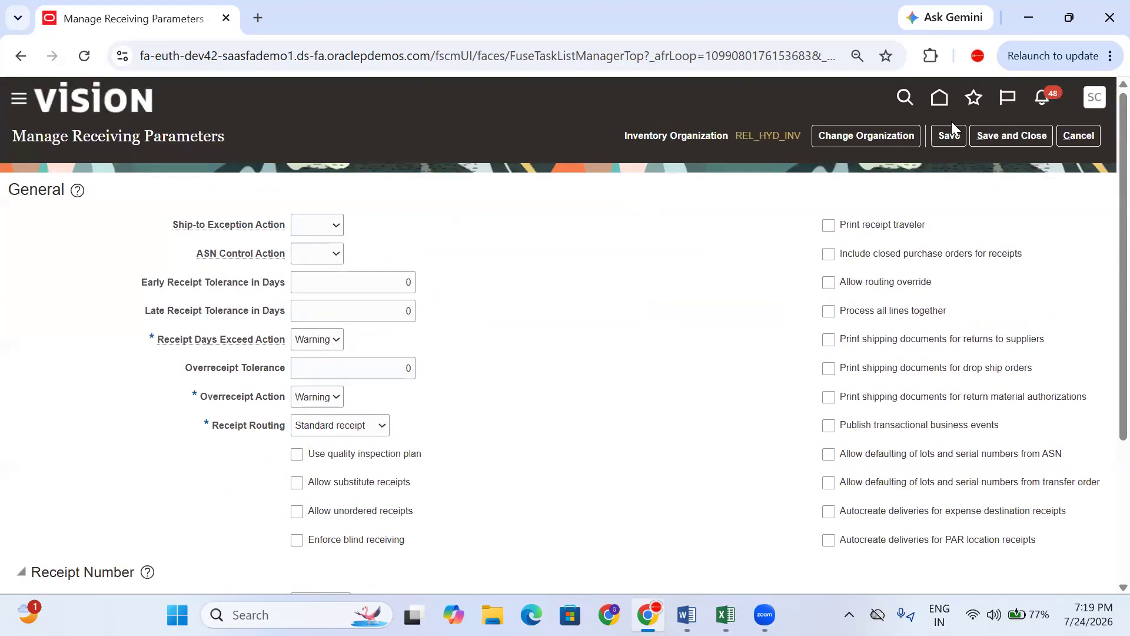
pyautogui.click(948, 139)
pyautogui.click(1010, 131)
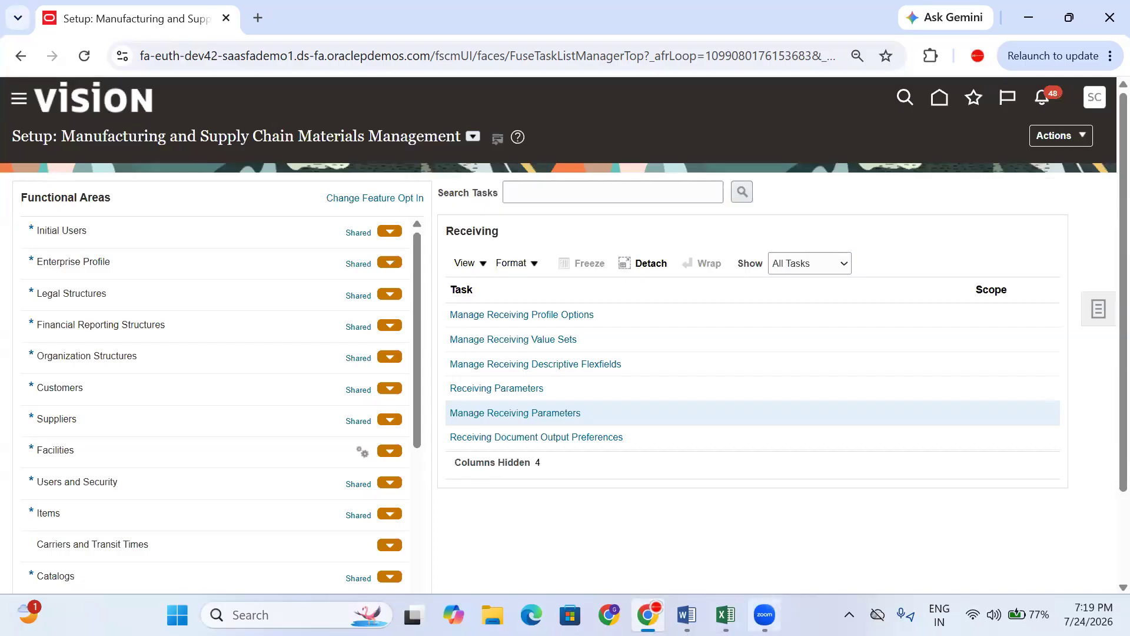
pyautogui.click(726, 614)
pyautogui.click(493, 357)
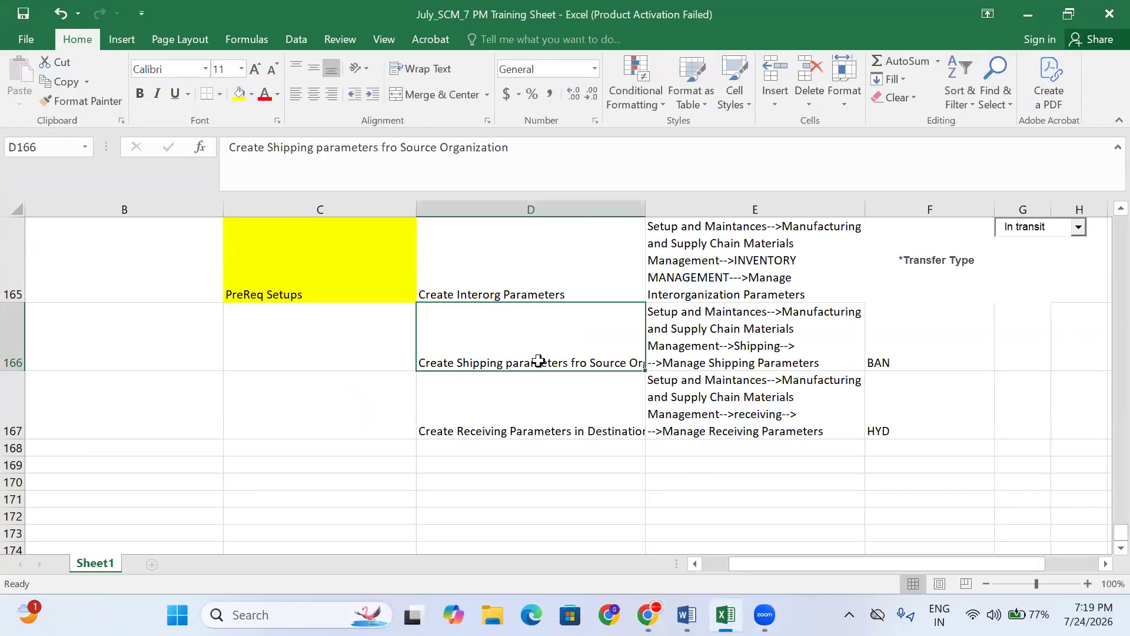
pyautogui.click(693, 354)
pyautogui.click(492, 424)
pyautogui.click(745, 398)
pyautogui.click(953, 408)
pyautogui.click(933, 352)
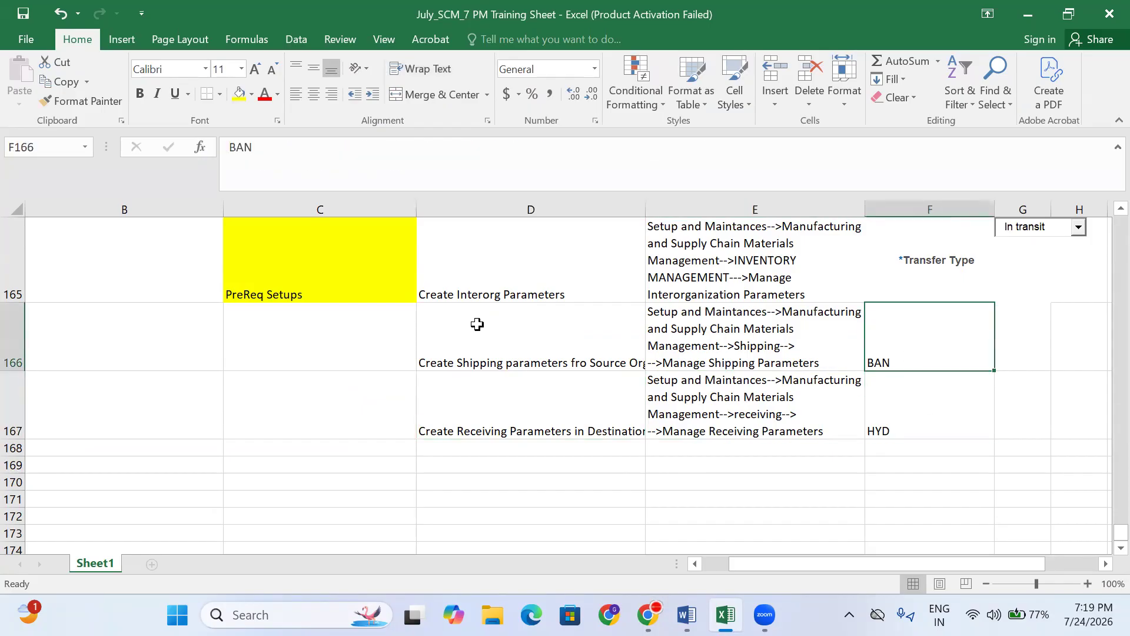
pyautogui.click(434, 285)
pyautogui.click(752, 277)
pyautogui.click(956, 268)
pyautogui.scroll(1, 504, 373)
pyautogui.scroll(5, 504, 374)
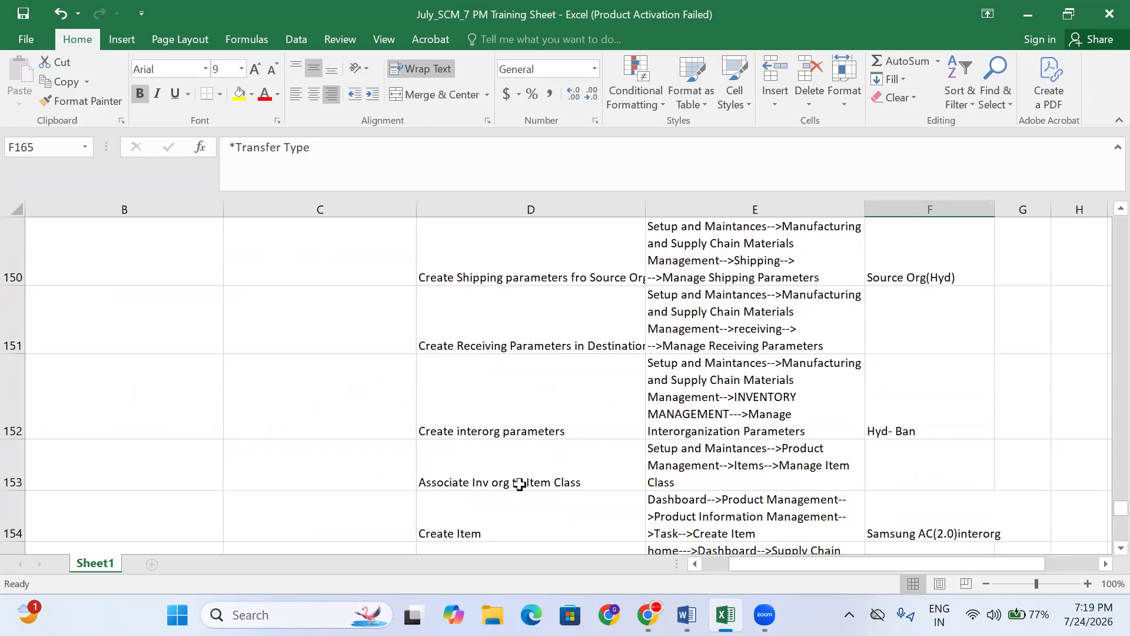
pyautogui.scroll(-1, 517, 479)
pyautogui.click(497, 322)
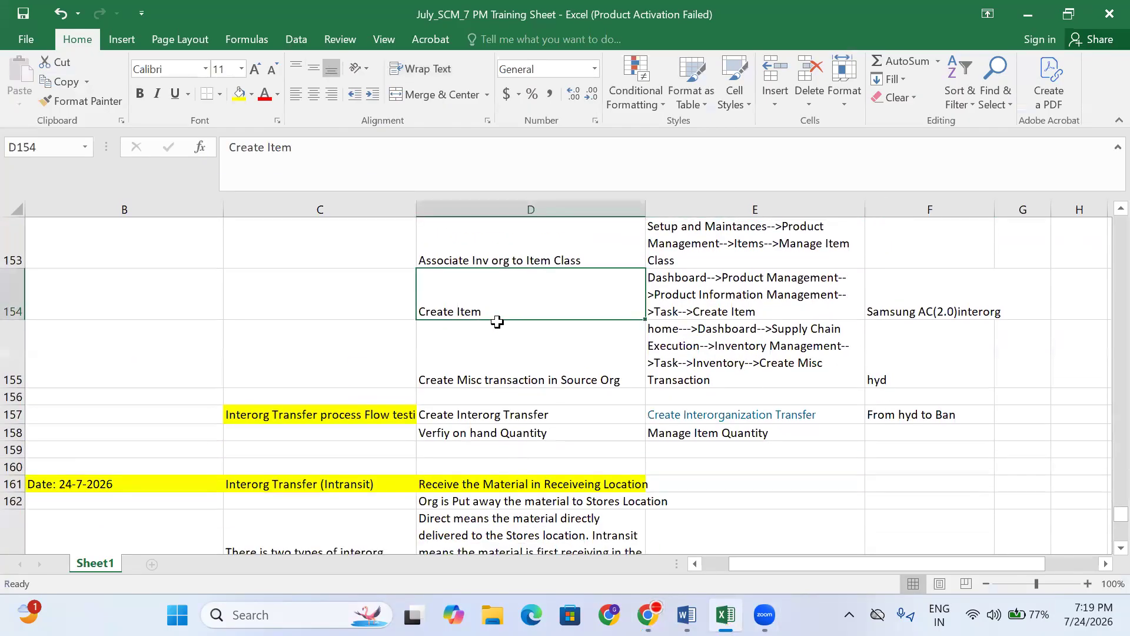
pyautogui.click(537, 360)
pyautogui.click(758, 362)
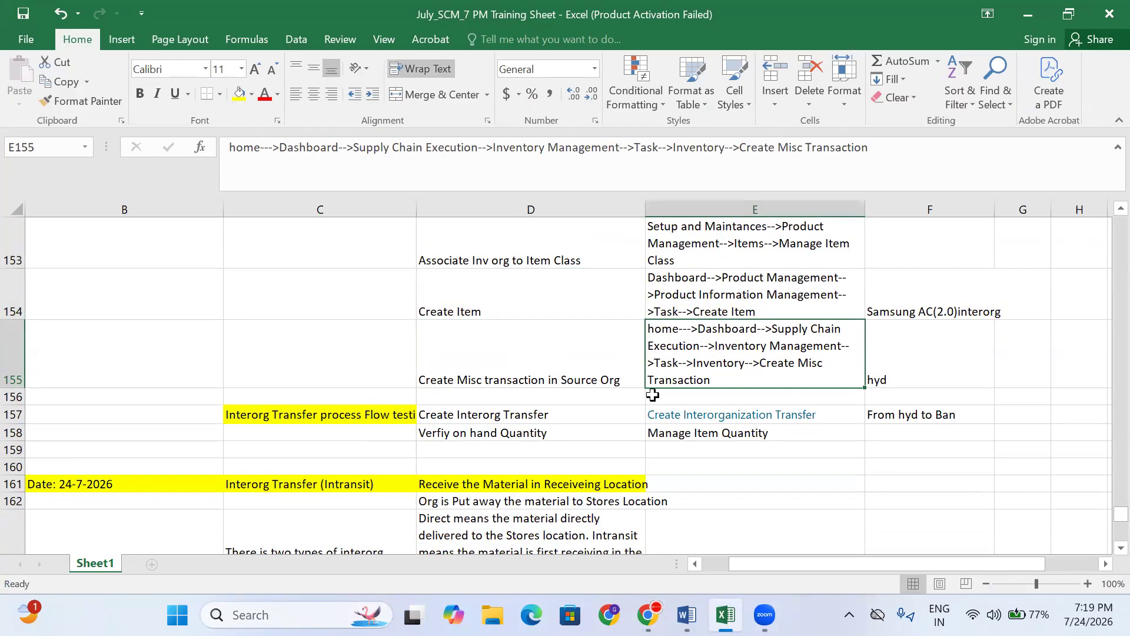
pyautogui.scroll(3, 567, 395)
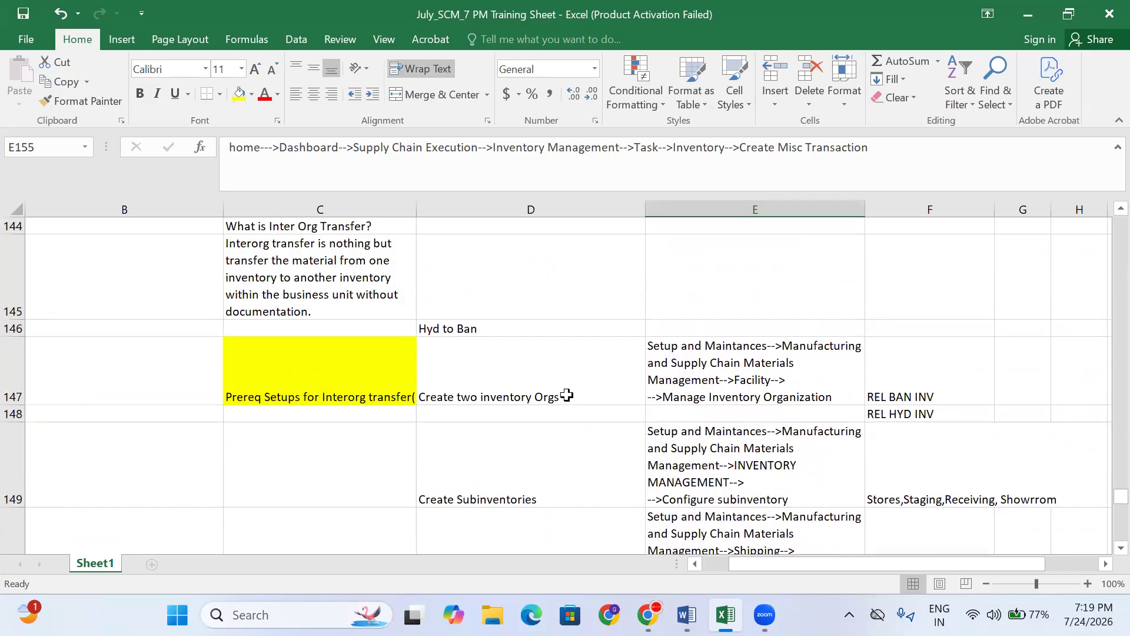
pyautogui.click(521, 395)
pyautogui.click(682, 361)
pyautogui.click(542, 462)
pyautogui.click(677, 383)
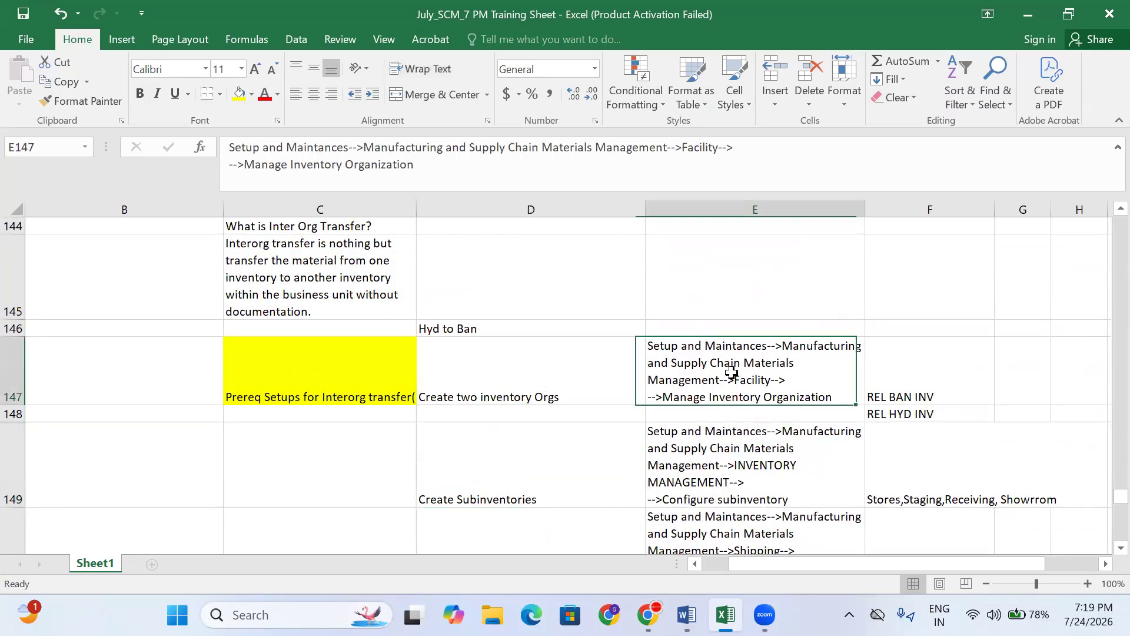
pyautogui.scroll(-2, 601, 434)
pyautogui.scroll(-5, 570, 523)
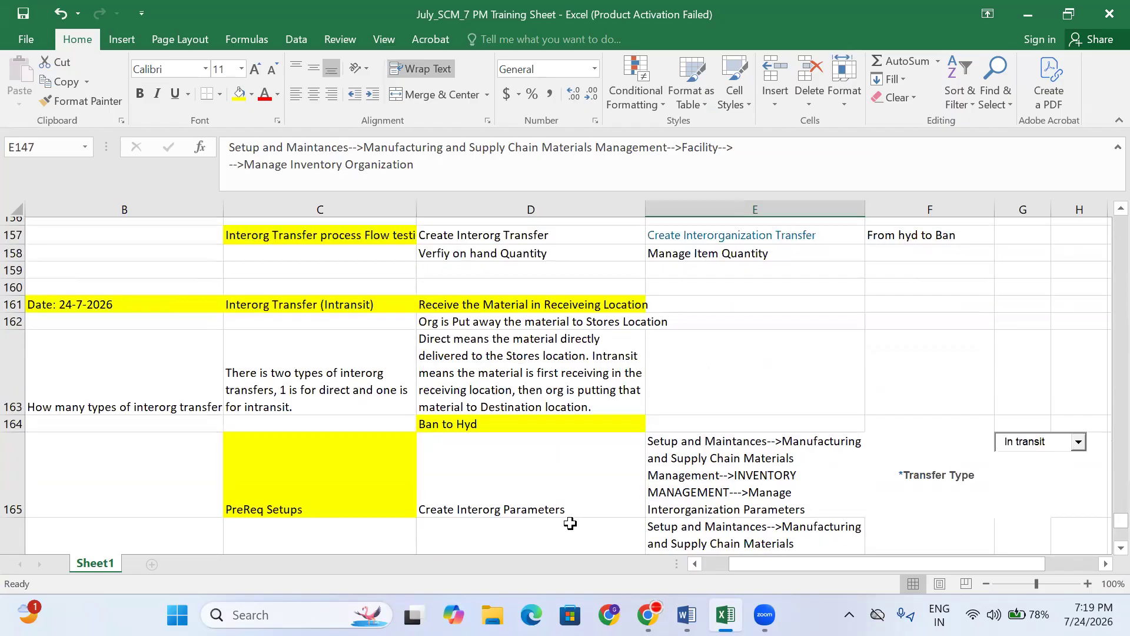
pyautogui.click(701, 445)
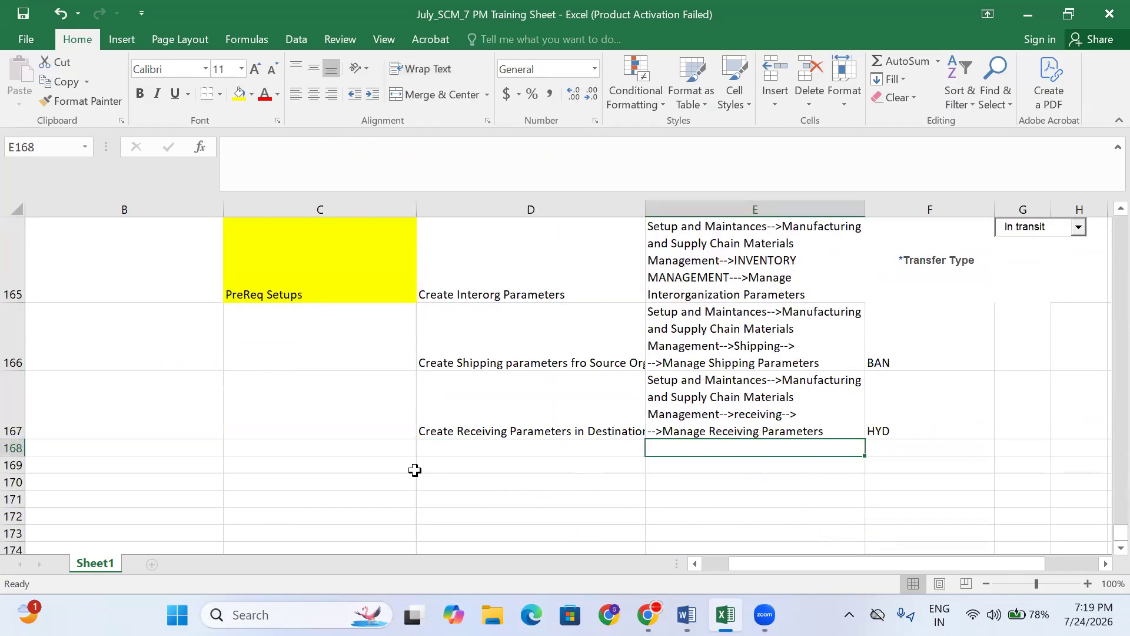
pyautogui.click(410, 466)
pyautogui.click(648, 614)
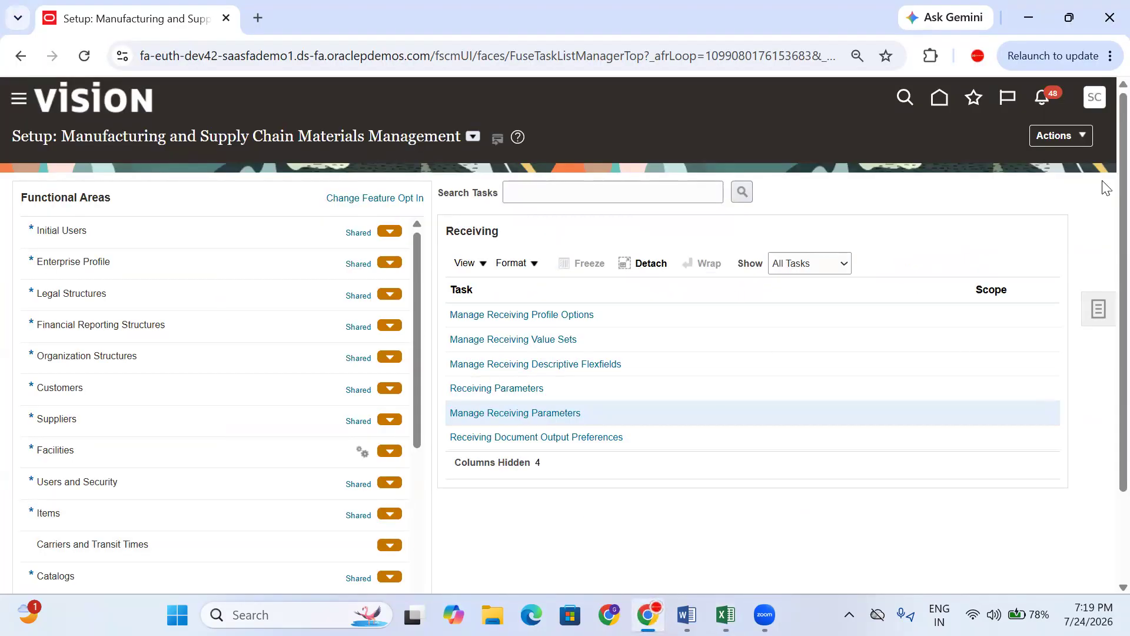
# - Go from the Oracle home page to Supply Chain Execution > Inventory Management
pyautogui.click(944, 99)
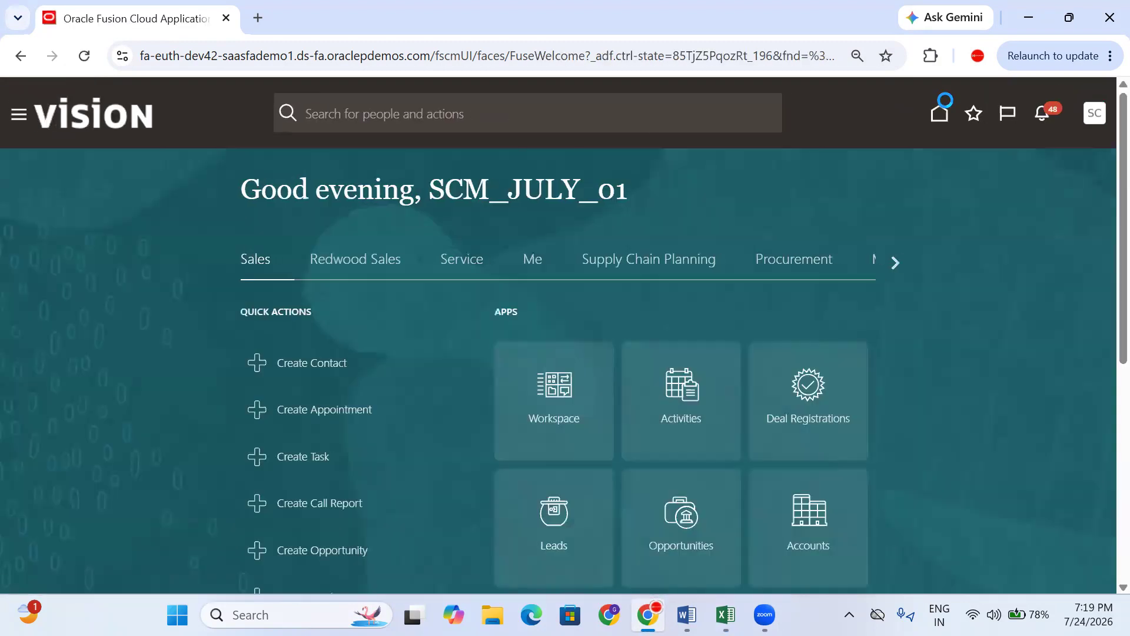
pyautogui.click(887, 266)
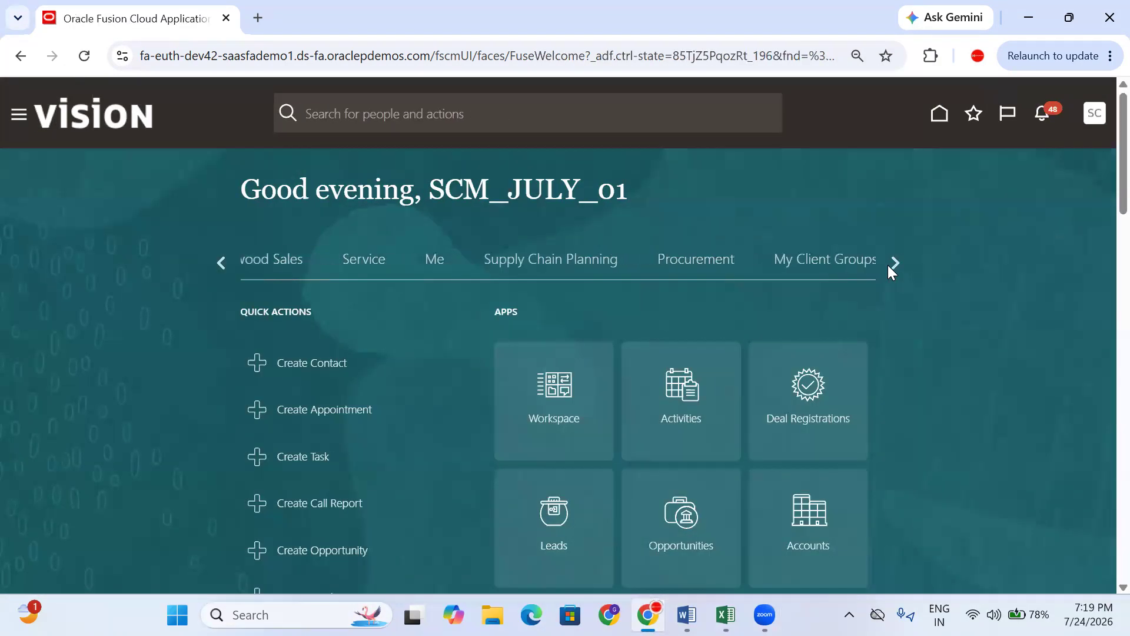
pyautogui.click(886, 266)
pyautogui.click(885, 266)
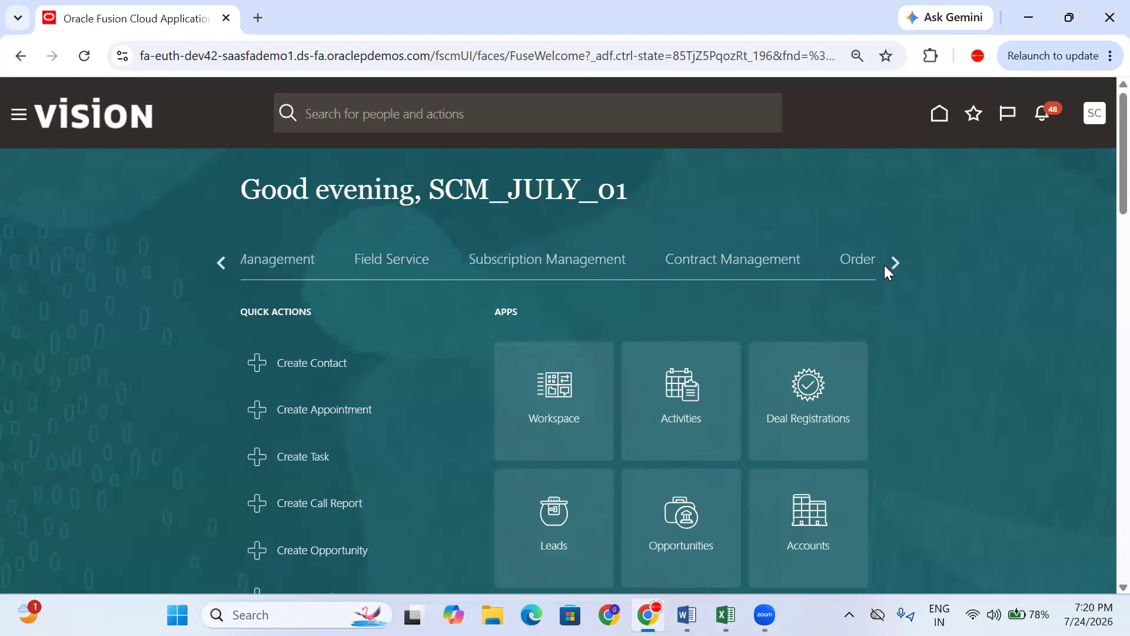
pyautogui.click(506, 274)
pyautogui.scroll(-3, 1029, 407)
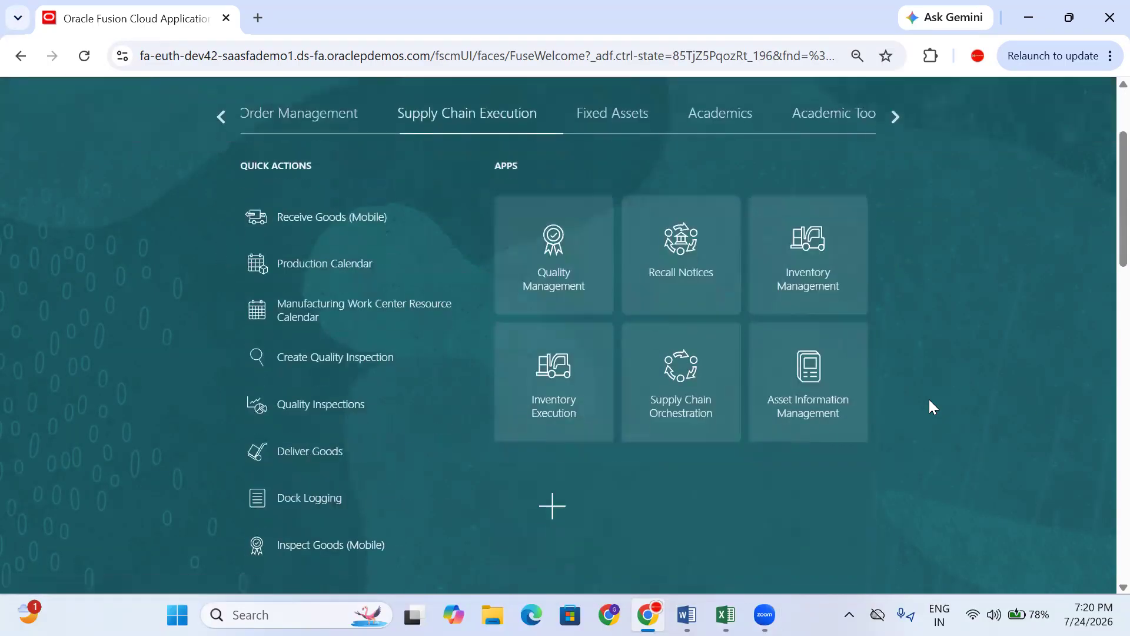
pyautogui.click(826, 258)
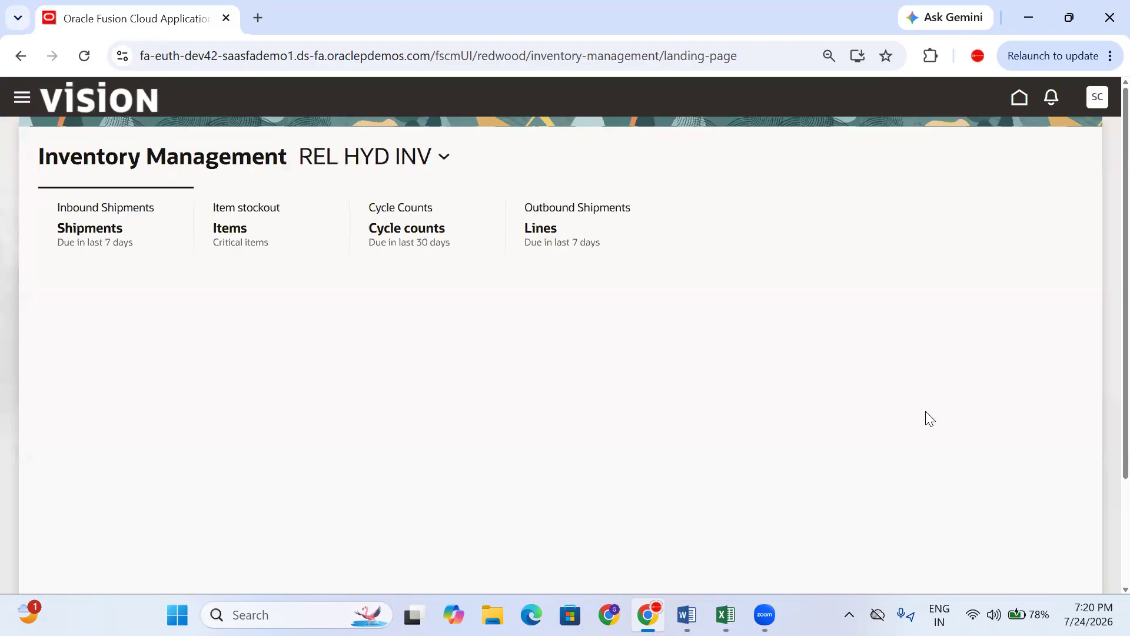
# - Switch the organization to REL BAN INV and open Manage Item Quantities to enter an item
pyautogui.click(392, 168)
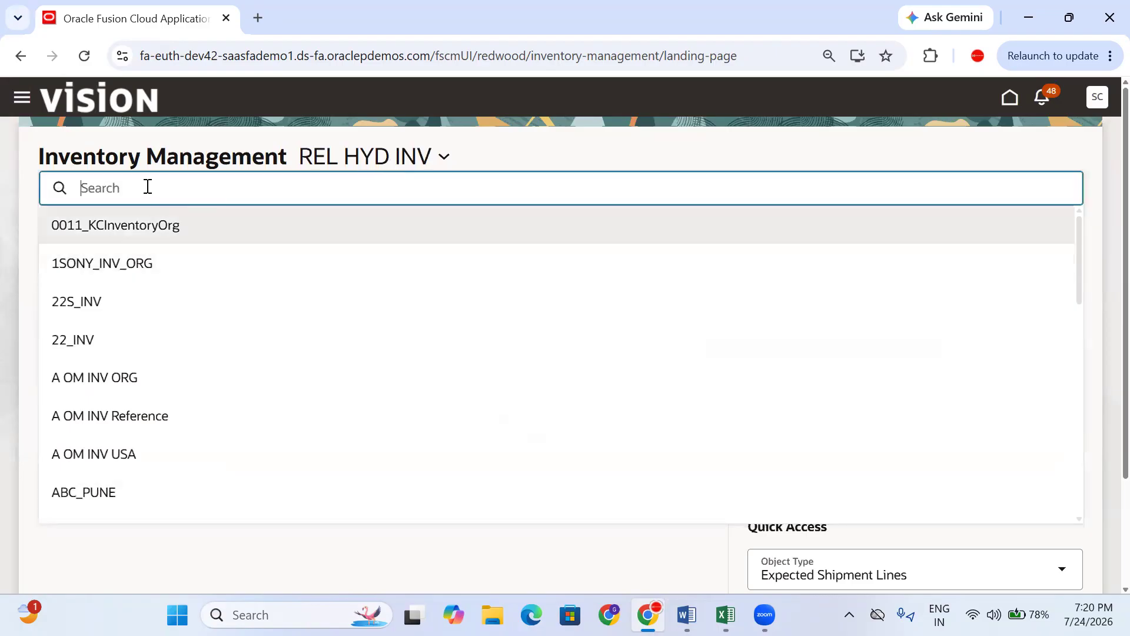
pyautogui.write('REL')
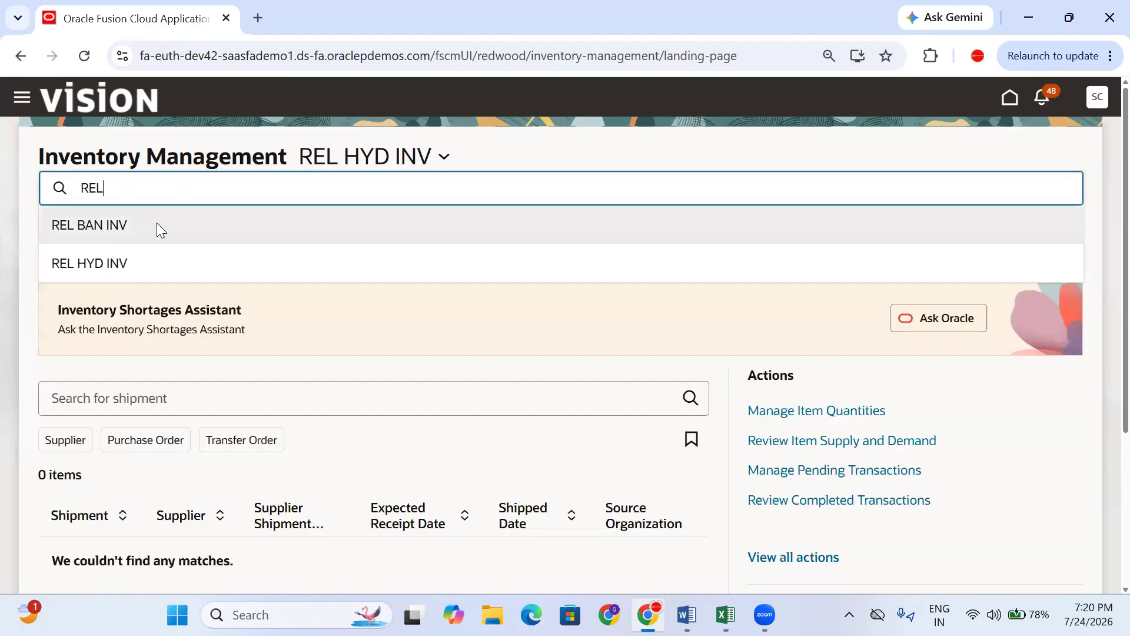
pyautogui.click(157, 224)
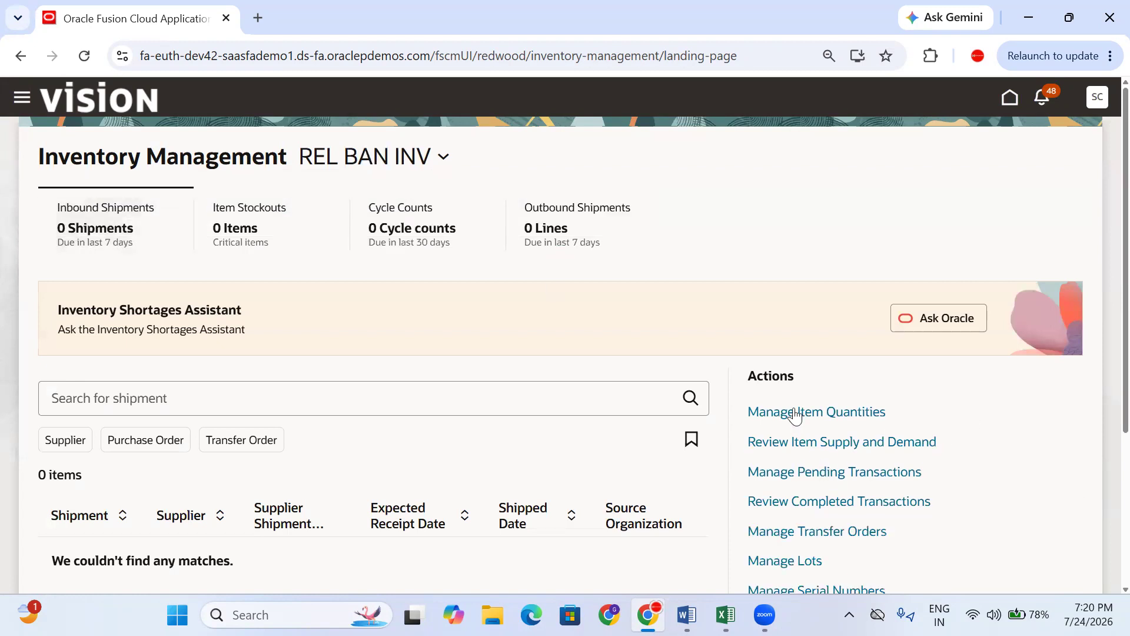
pyautogui.click(819, 410)
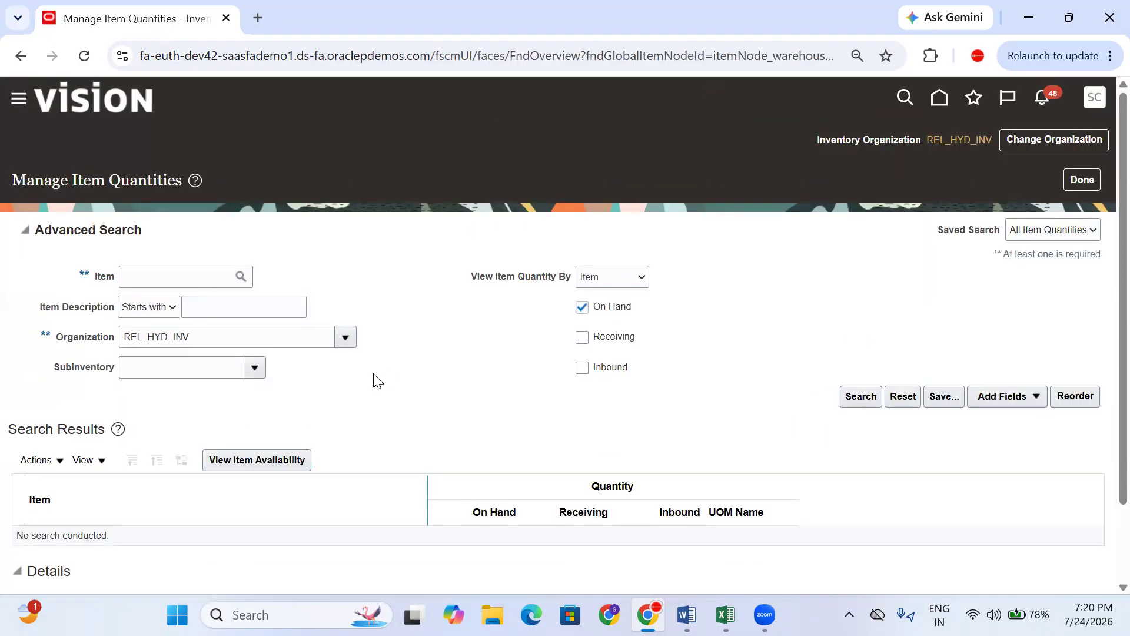
pyautogui.click(169, 276)
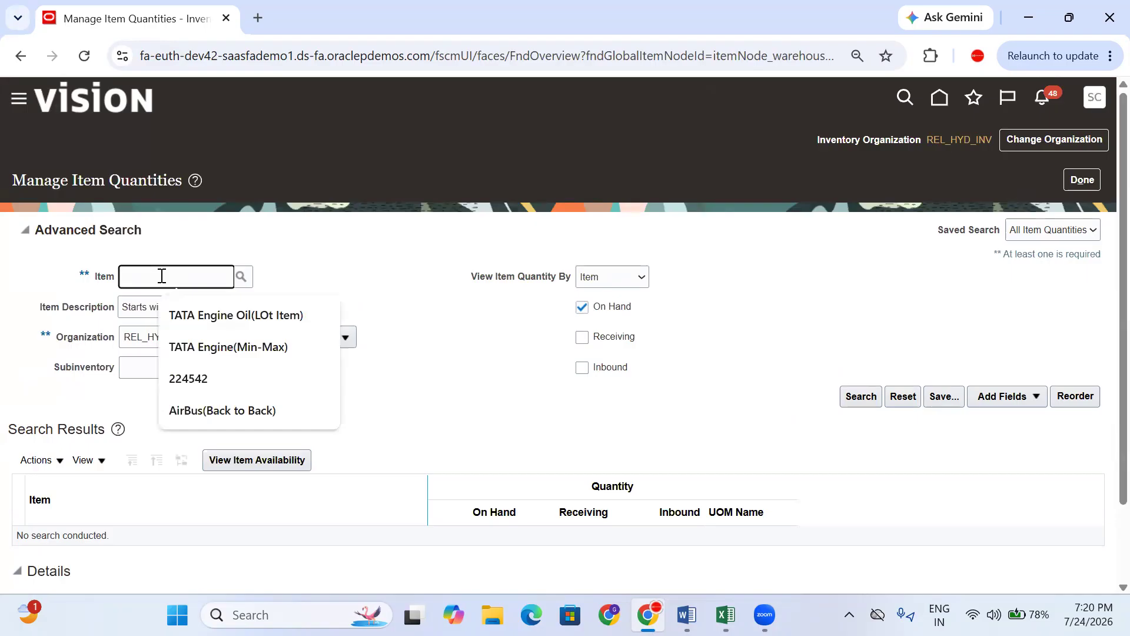
# - Check the item name in Excel cell F154, then return to the item quantities page
pyautogui.moveTo(726, 614)
pyautogui.click(726, 530)
pyautogui.scroll(5, 884, 471)
pyautogui.scroll(-3, 900, 465)
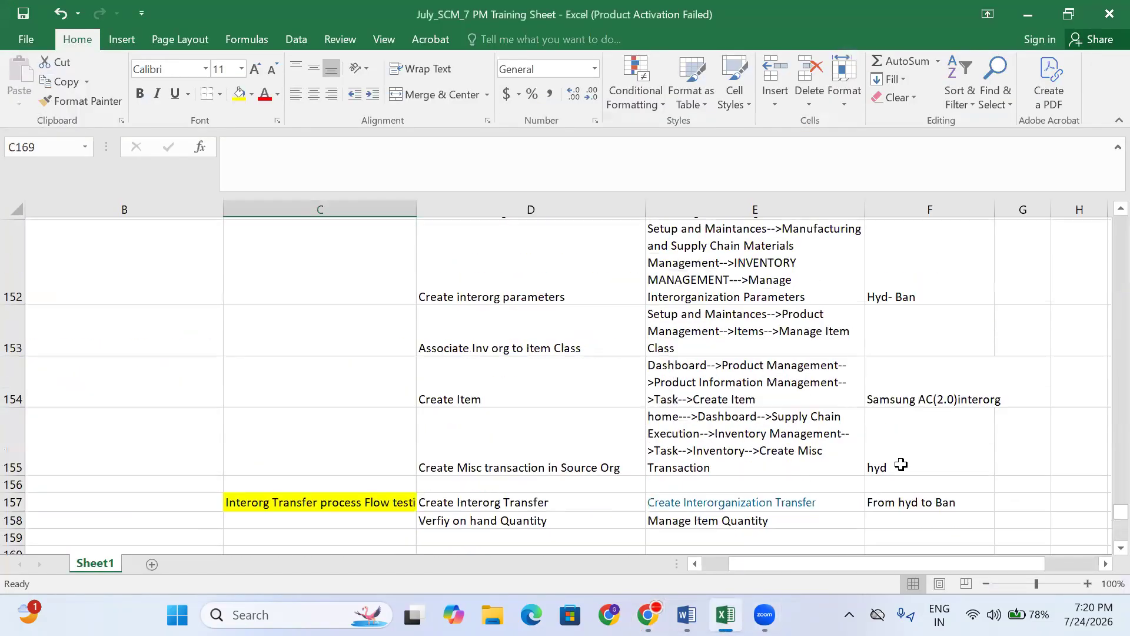
pyautogui.scroll(2, 916, 436)
pyautogui.click(924, 316)
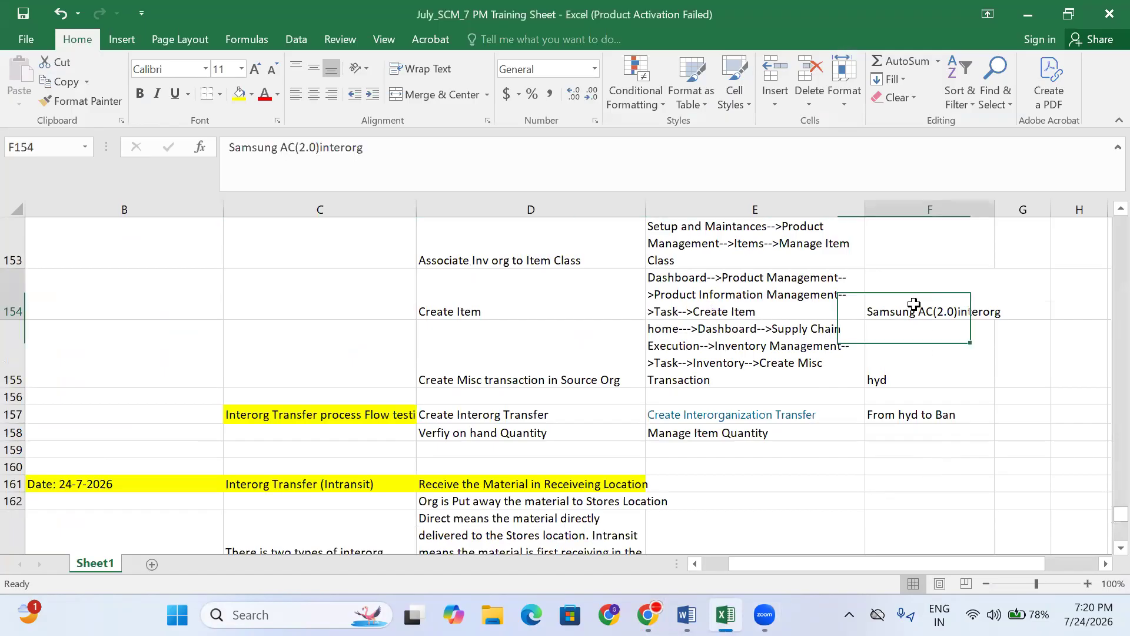
pyautogui.click(648, 615)
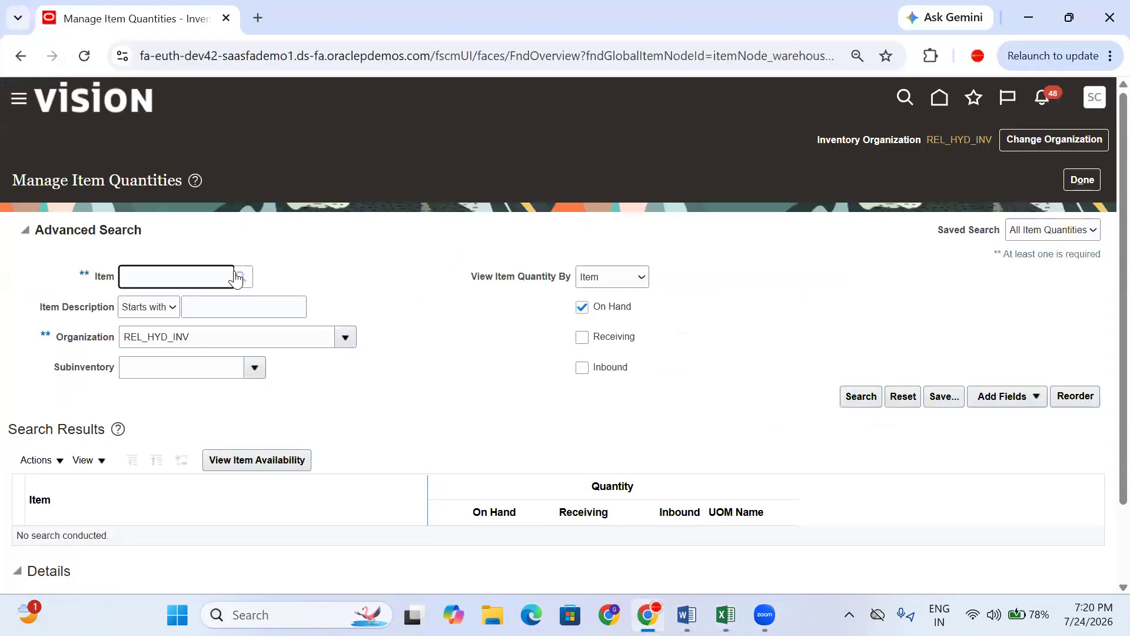
# - Search for Samsung AC(2.0)interorg and expand it to show 30 Each in the Stores subinventory
pyautogui.write('Sam')
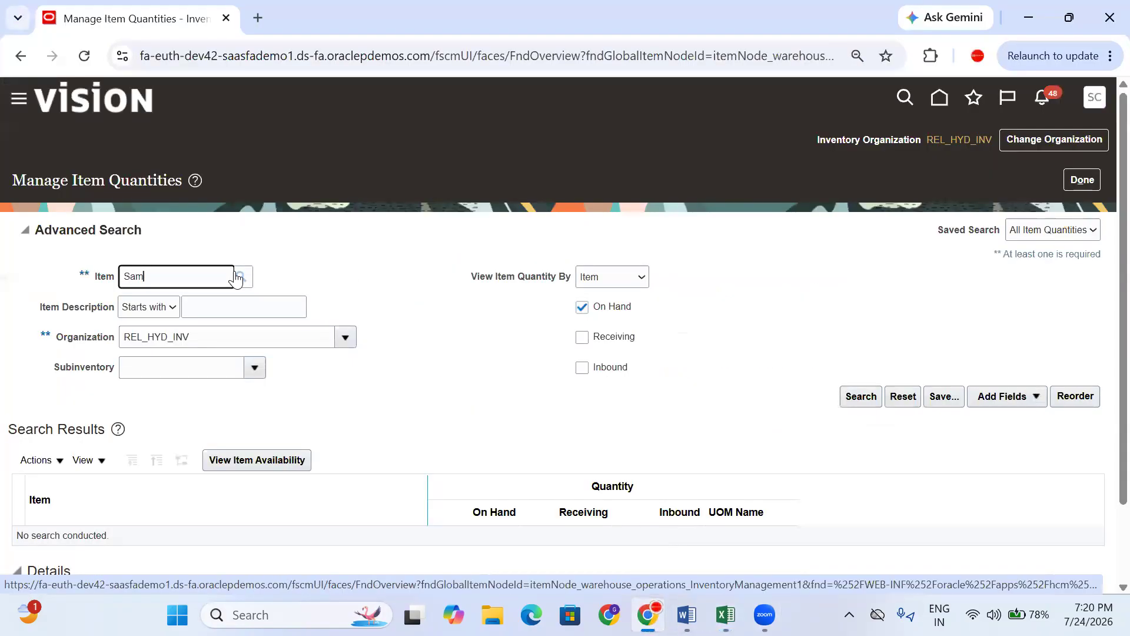
pyautogui.press('Tab')
pyautogui.click(858, 396)
pyautogui.scroll(-2, 854, 398)
pyautogui.moveTo(529, 327); pyautogui.dragTo(497, 327)
pyautogui.click(41, 311)
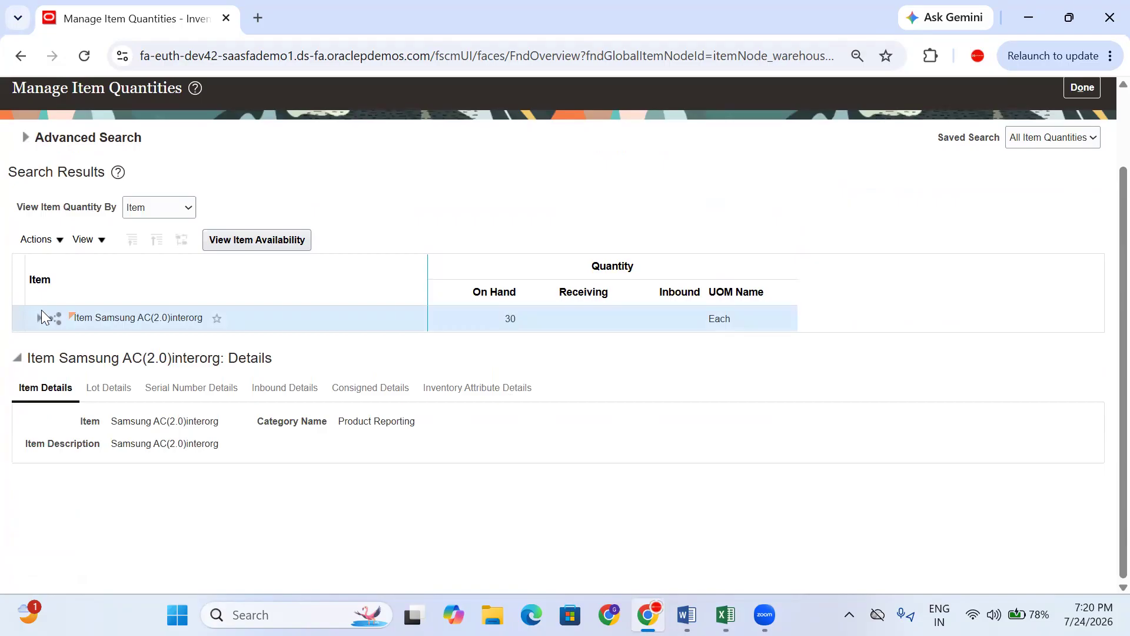
pyautogui.click(42, 320)
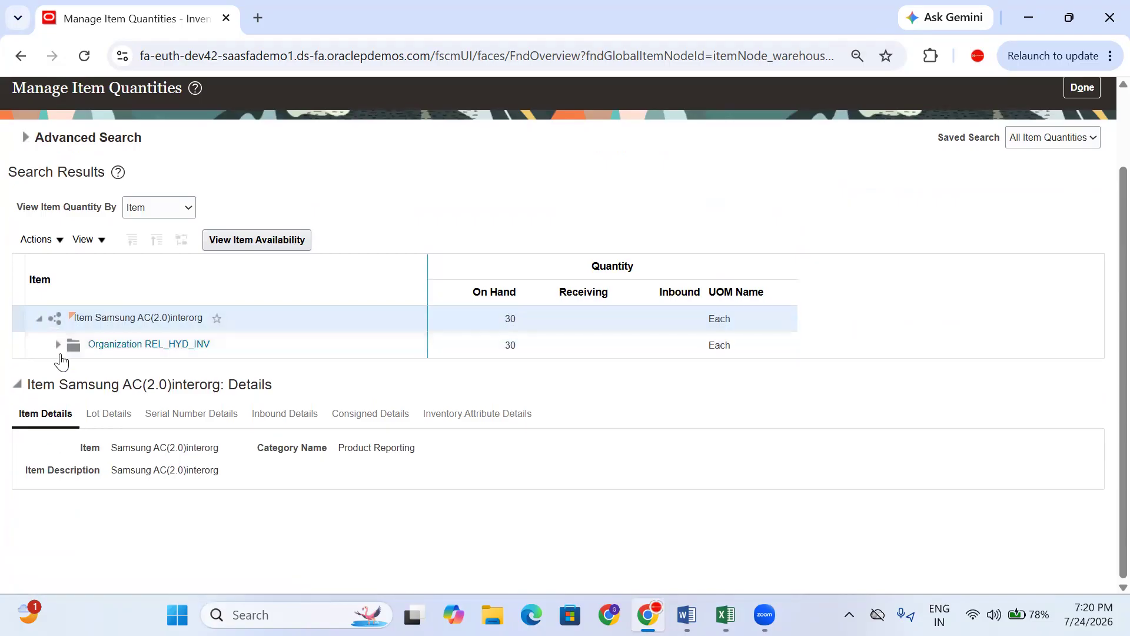
pyautogui.click(58, 351)
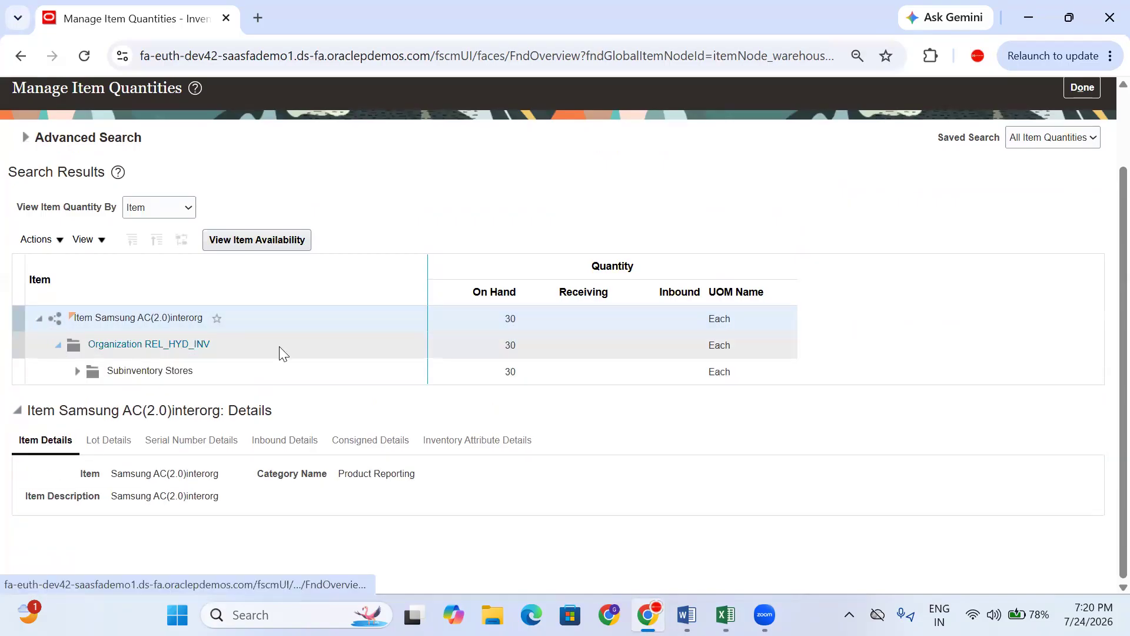
pyautogui.click(532, 376)
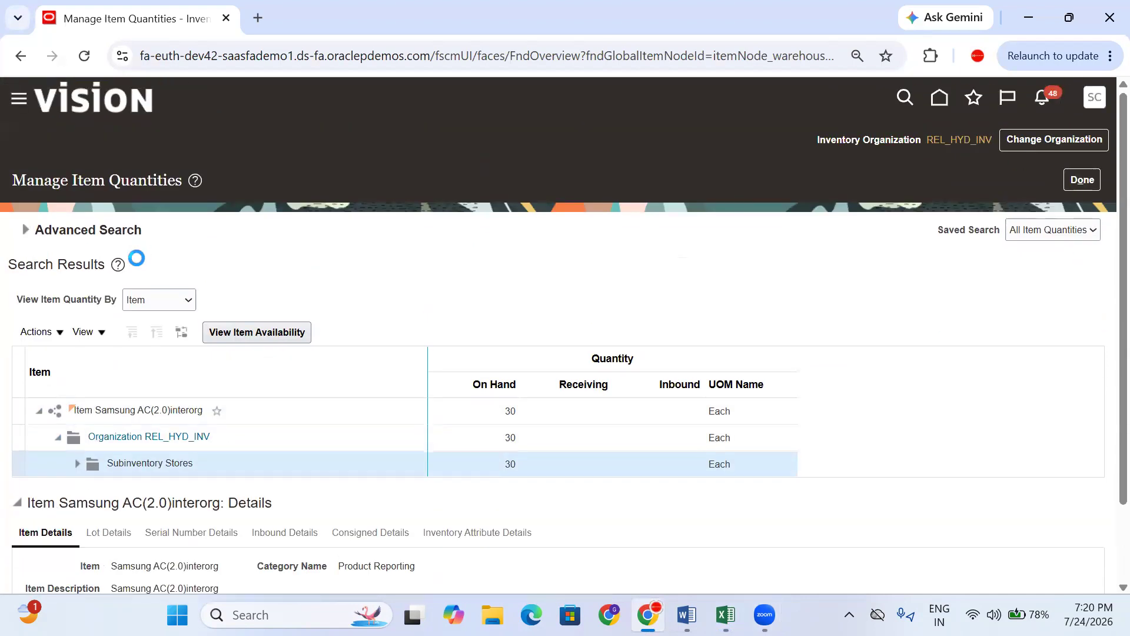
# - Reopen the search criteria and select the HYD_INV part of the organization
pyautogui.click(24, 231)
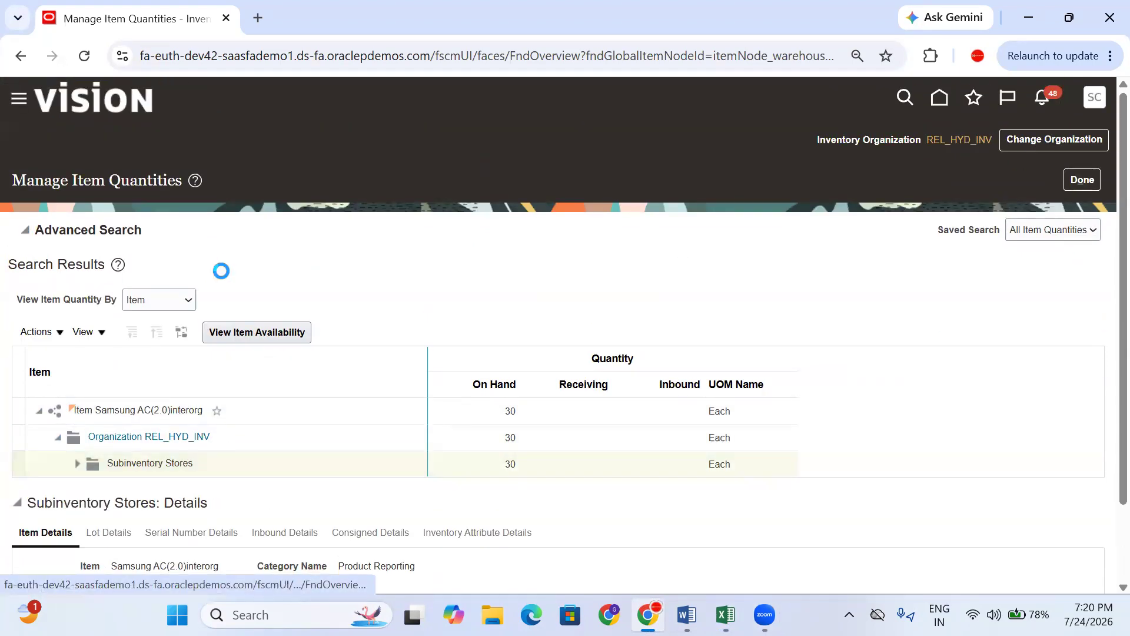
pyautogui.moveTo(124, 276); pyautogui.dragTo(614, 278)
pyautogui.moveTo(230, 337); pyautogui.dragTo(145, 339)
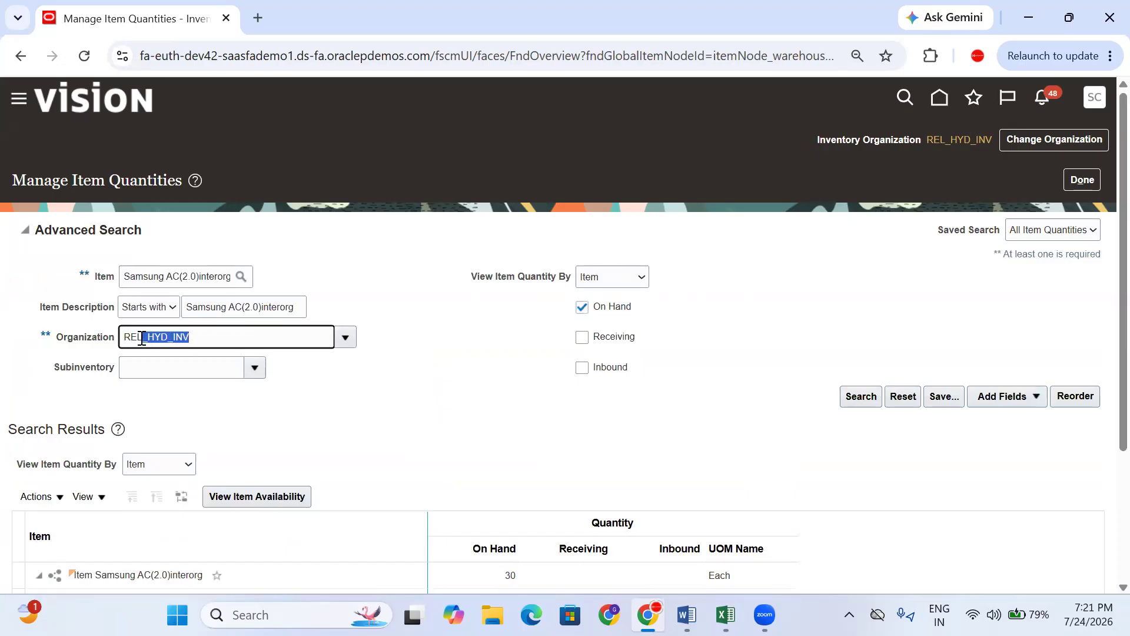
# - Change the organization to REL_BAN_INV and rerun the search, showing 70 Each on hand
pyautogui.press('BackSpace')
pyautogui.press('Tab')
pyautogui.click(597, 391)
pyautogui.click(714, 454)
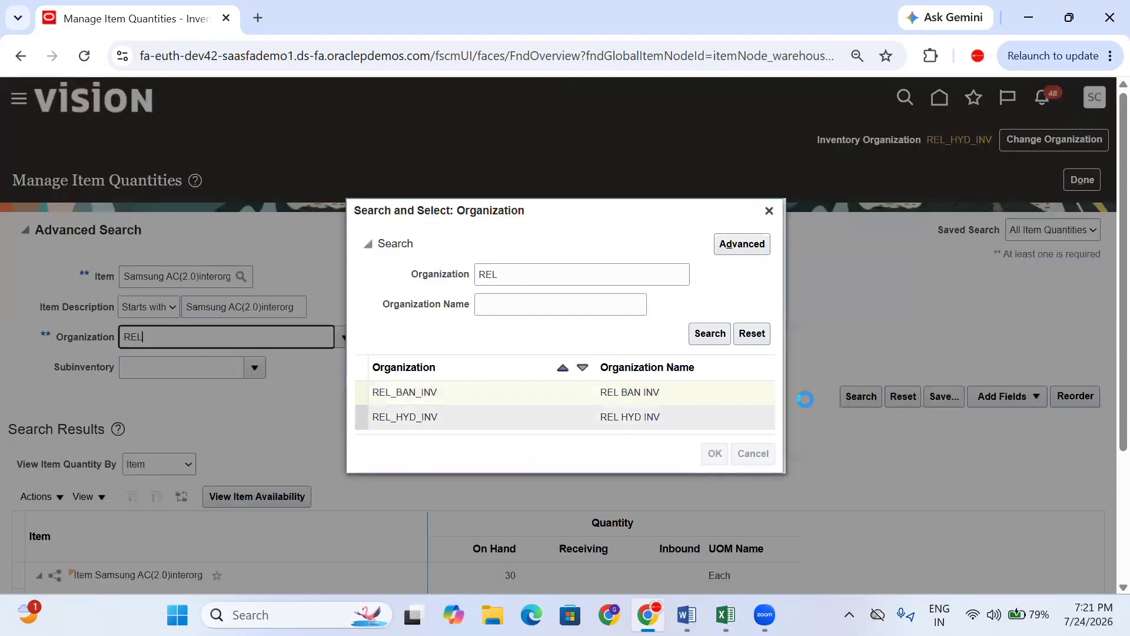
pyautogui.click(858, 396)
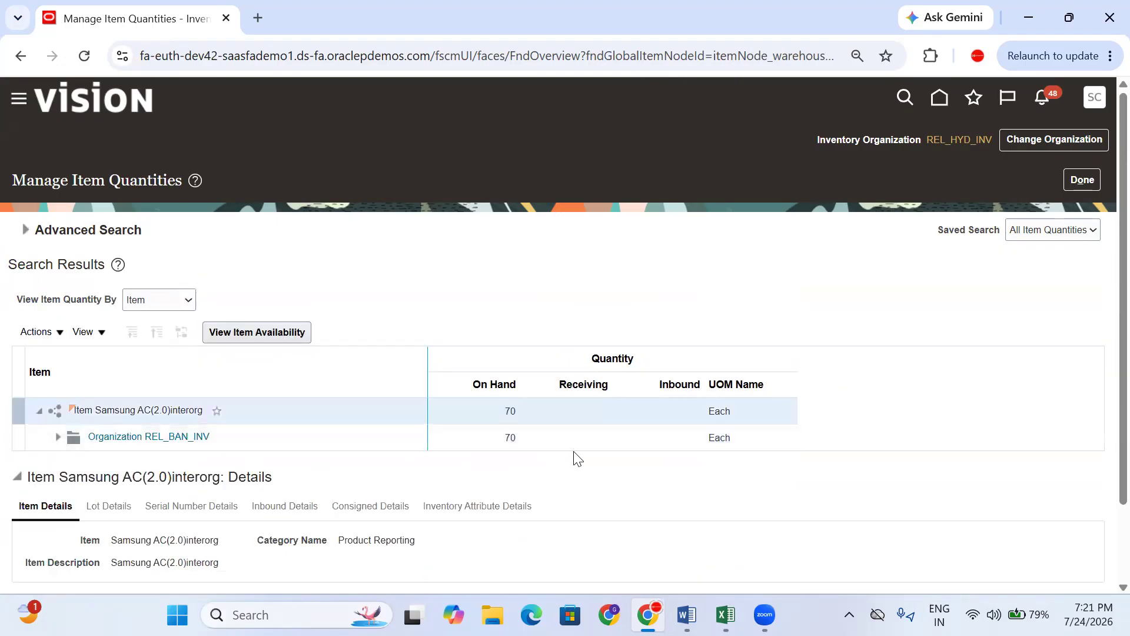
pyautogui.click(545, 441)
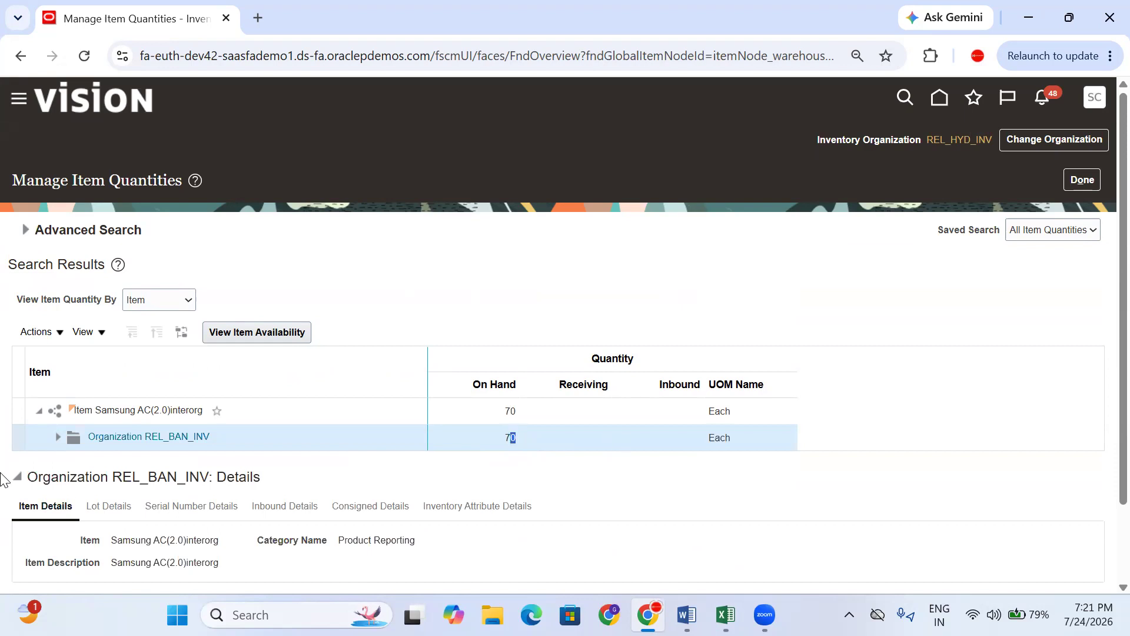
# - Close the Manage Item Quantities results showing 70 on hand at REL_BAN_INV
pyautogui.click(1081, 180)
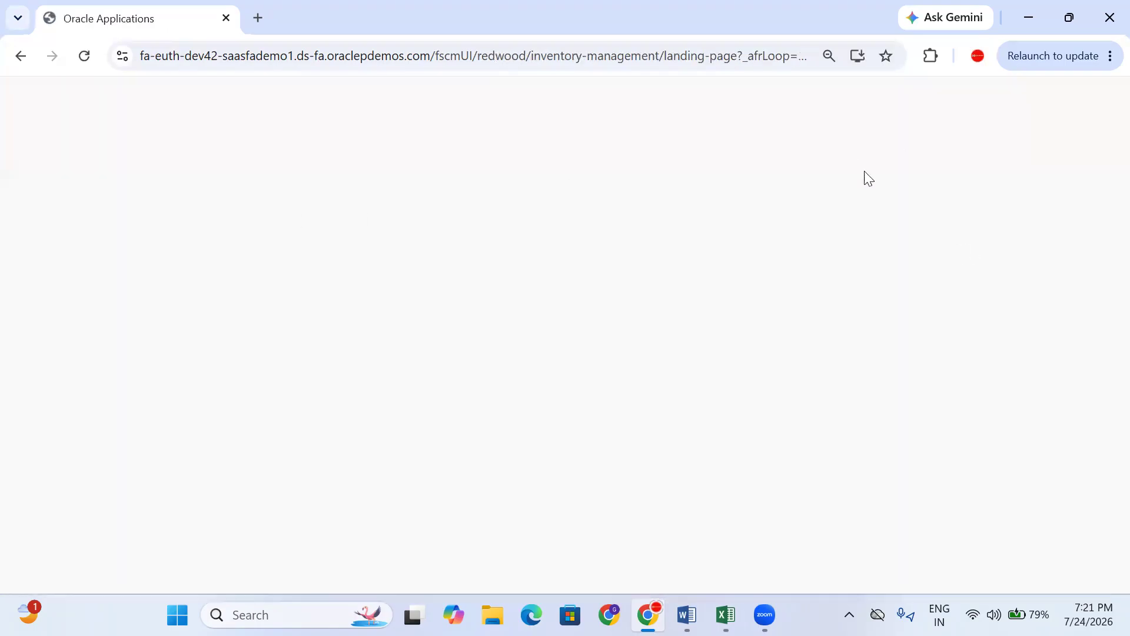
# - Copy the Interorg Transfer process Flow testing cells C157:E157 in the training spreadsheet
pyautogui.click(725, 615)
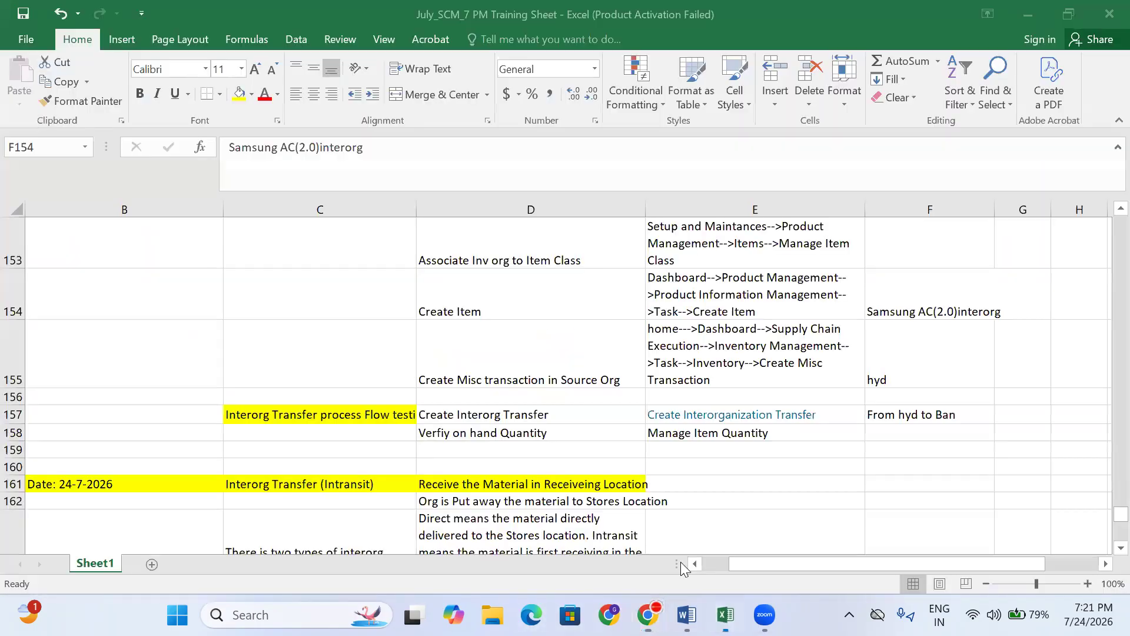
pyautogui.scroll(-4, 341, 399)
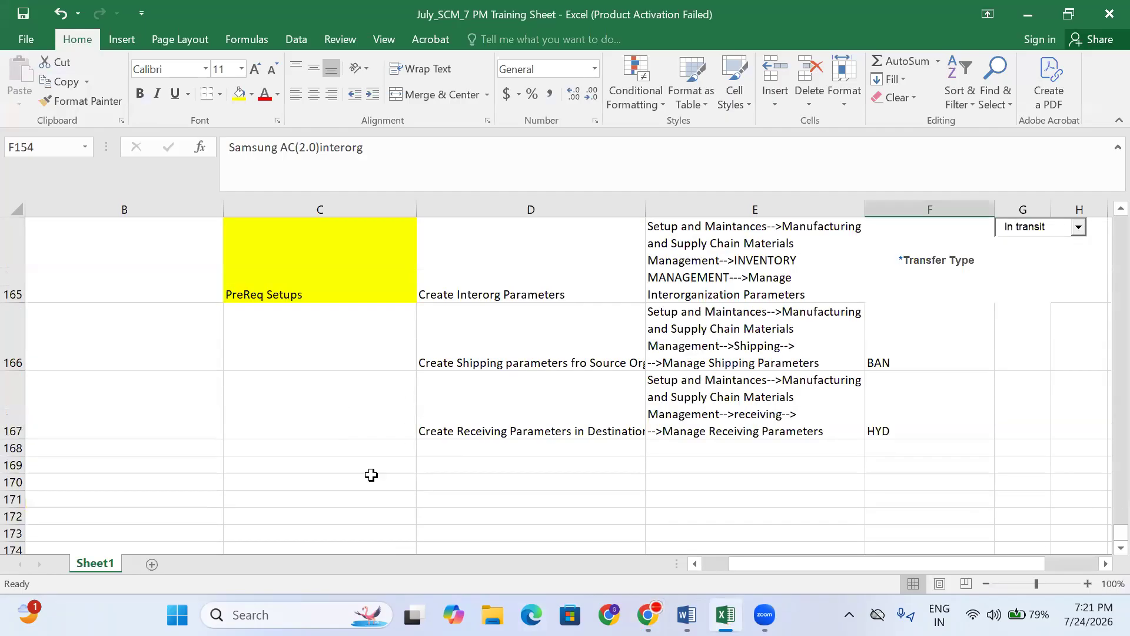
pyautogui.click(335, 480)
pyautogui.scroll(2, 296, 459)
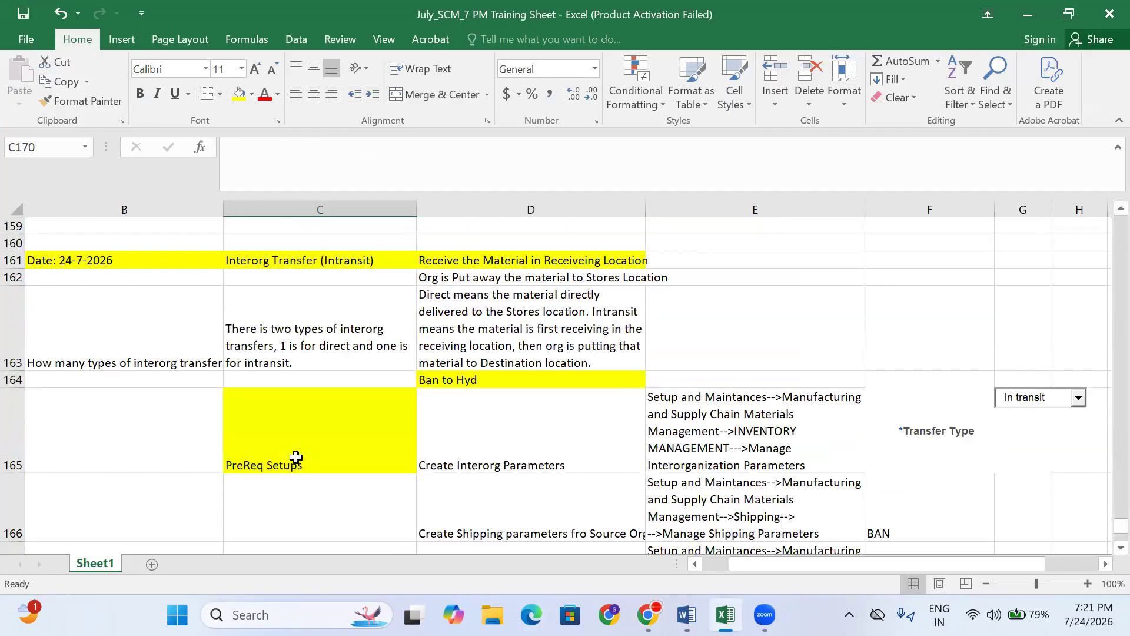
pyautogui.scroll(1, 297, 453)
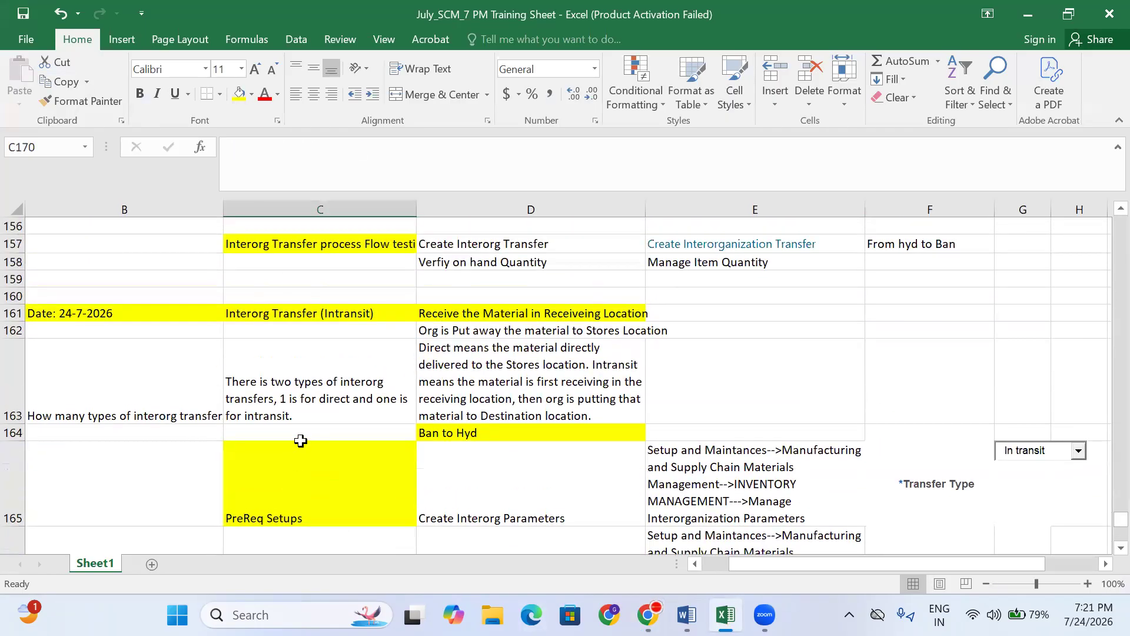
pyautogui.click(287, 236)
pyautogui.hotkey('shift', 'Right')
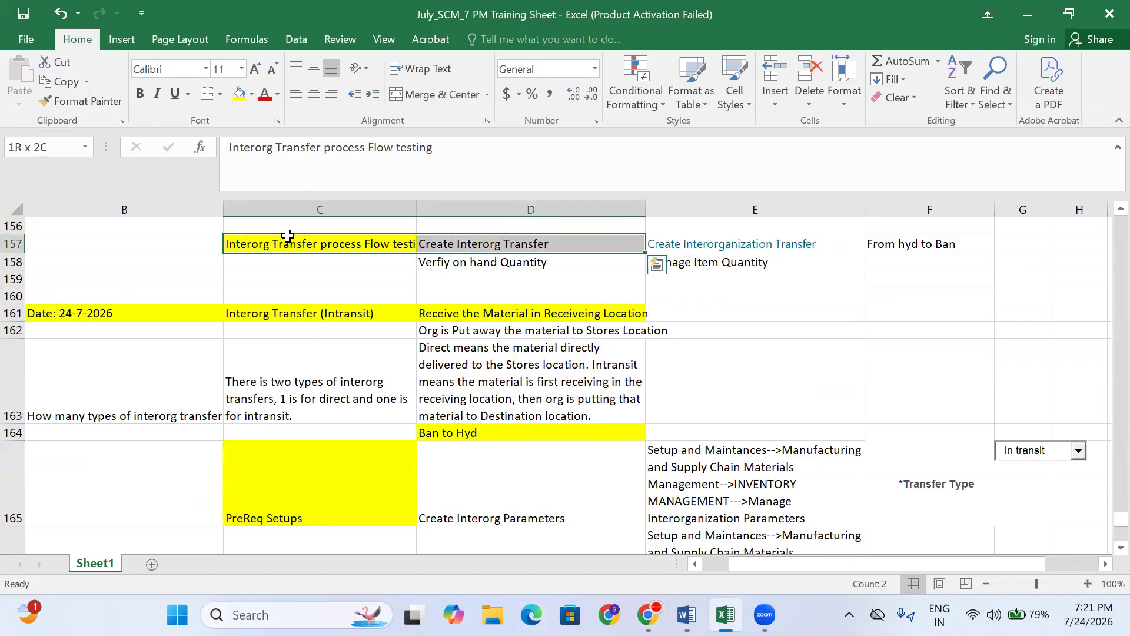
pyautogui.hotkey('shift', 'Right')
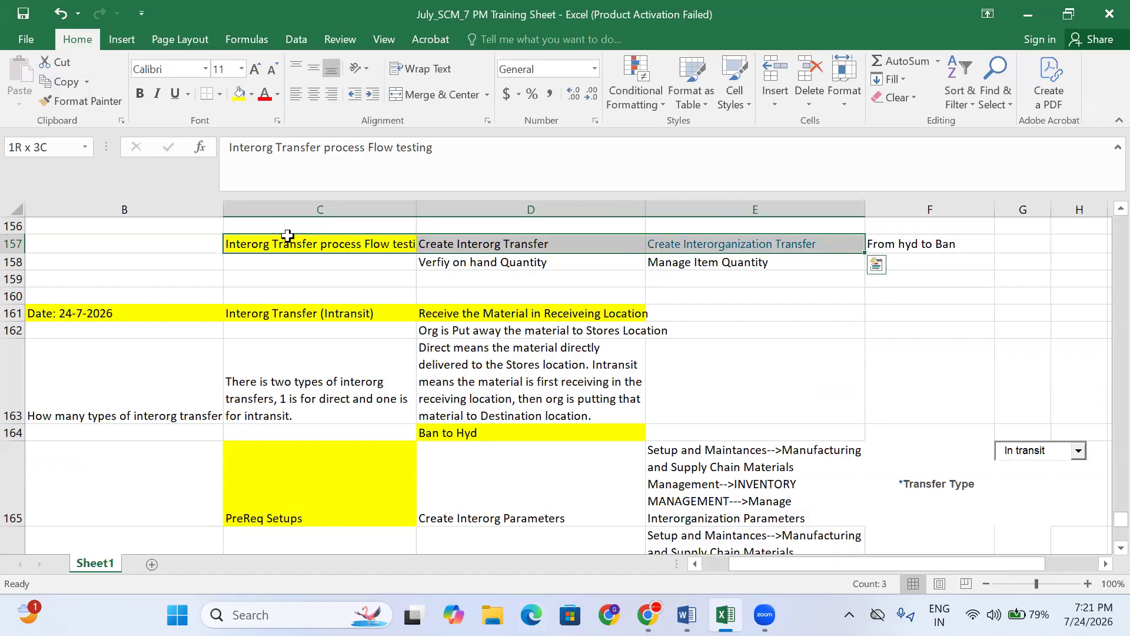
pyautogui.hotkey('ctrl', 'c')
# - Paste the copied entries into row 169 starting at C169, then go back to Oracle
pyautogui.scroll(-3, 412, 458)
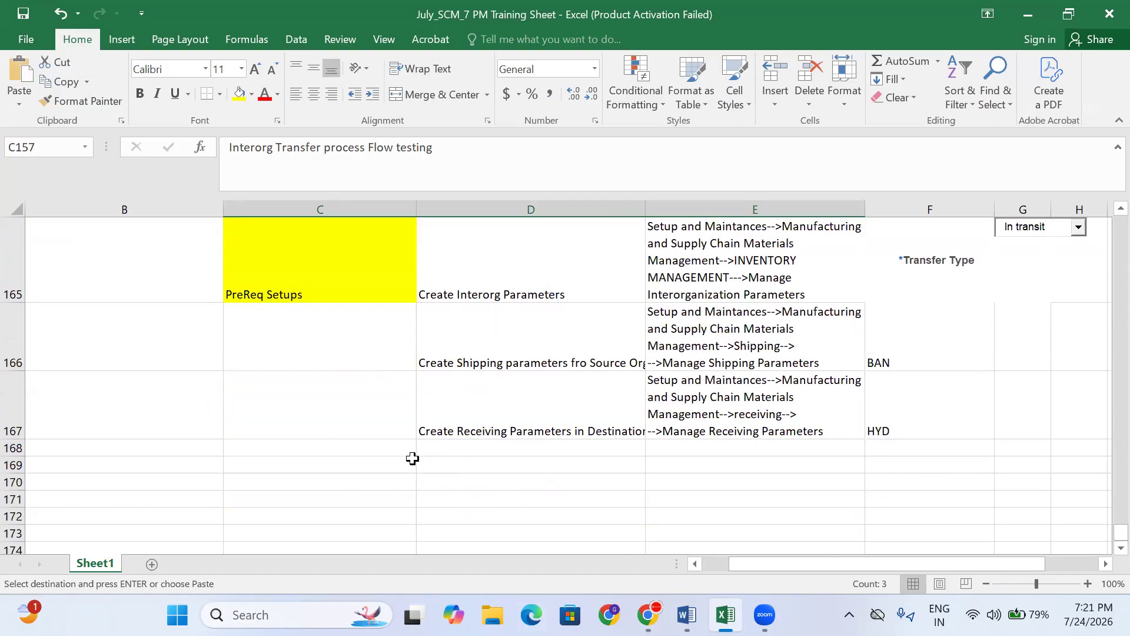
pyautogui.click(356, 467)
pyautogui.hotkey('ctrl', 'v')
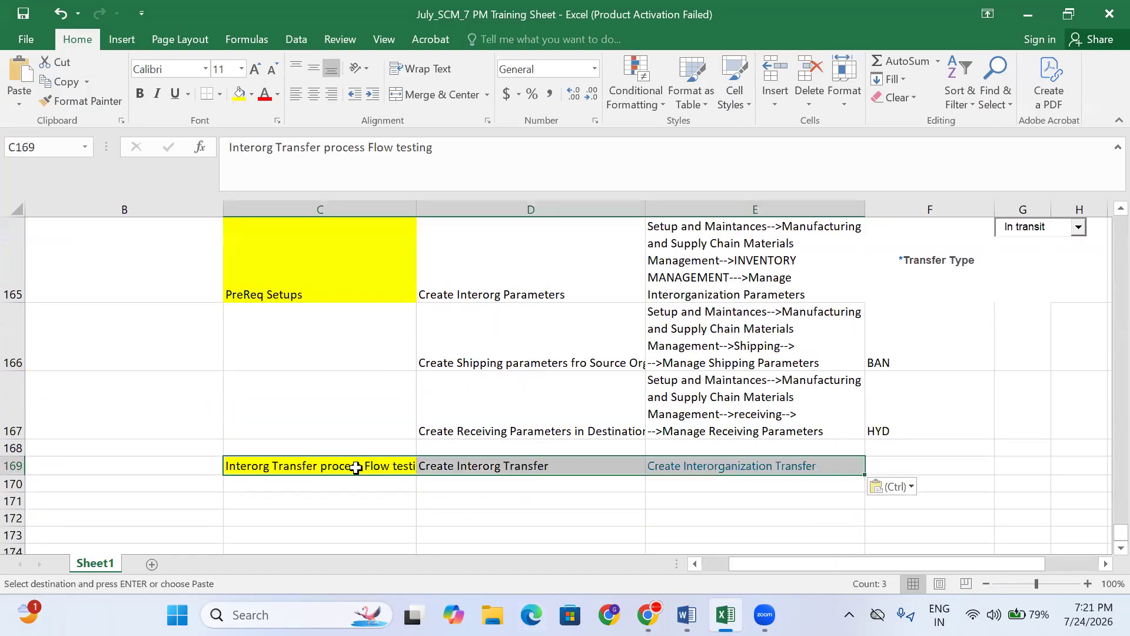
pyautogui.click(474, 466)
pyautogui.click(648, 615)
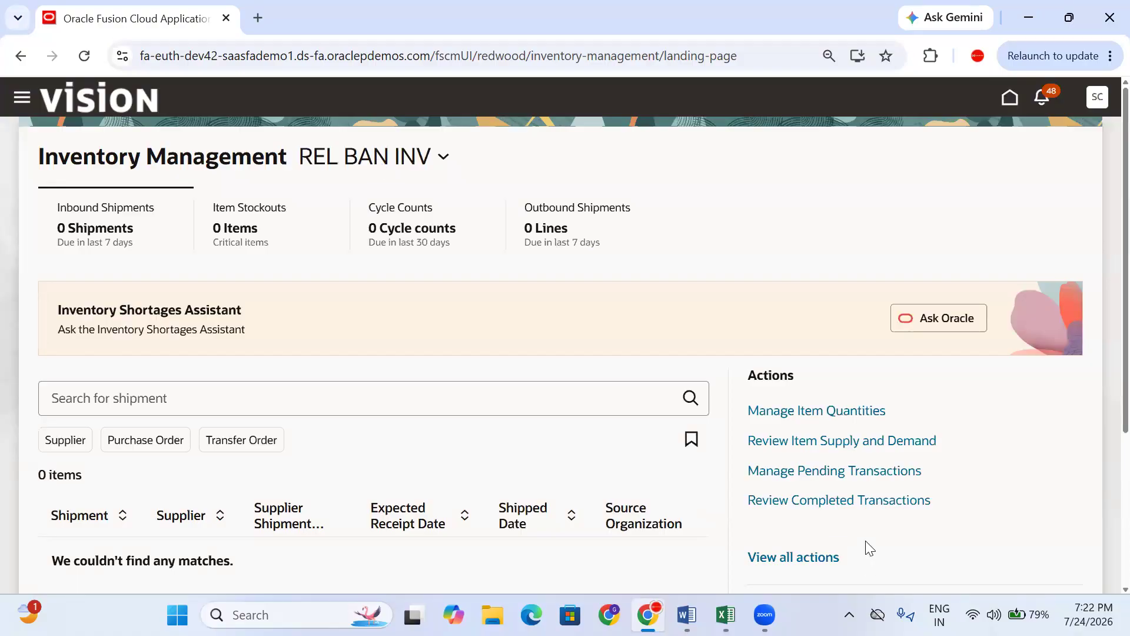
# - Search all inventory actions for 'inter' and open Create Interorganization Transfer
pyautogui.click(800, 555)
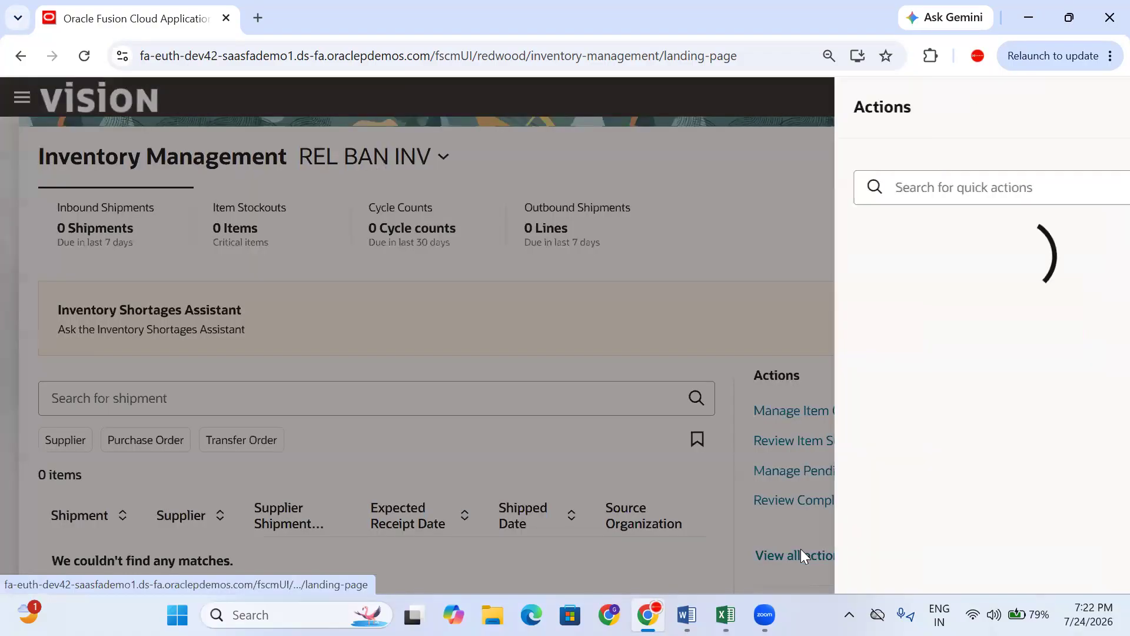
pyautogui.click(936, 191)
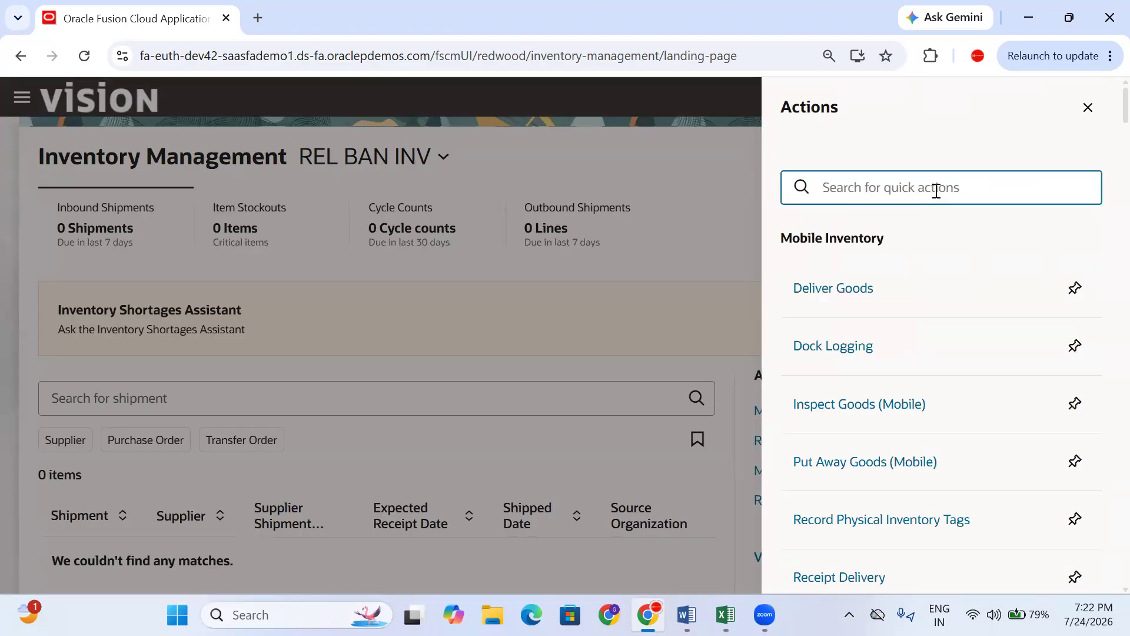
pyautogui.write('inter')
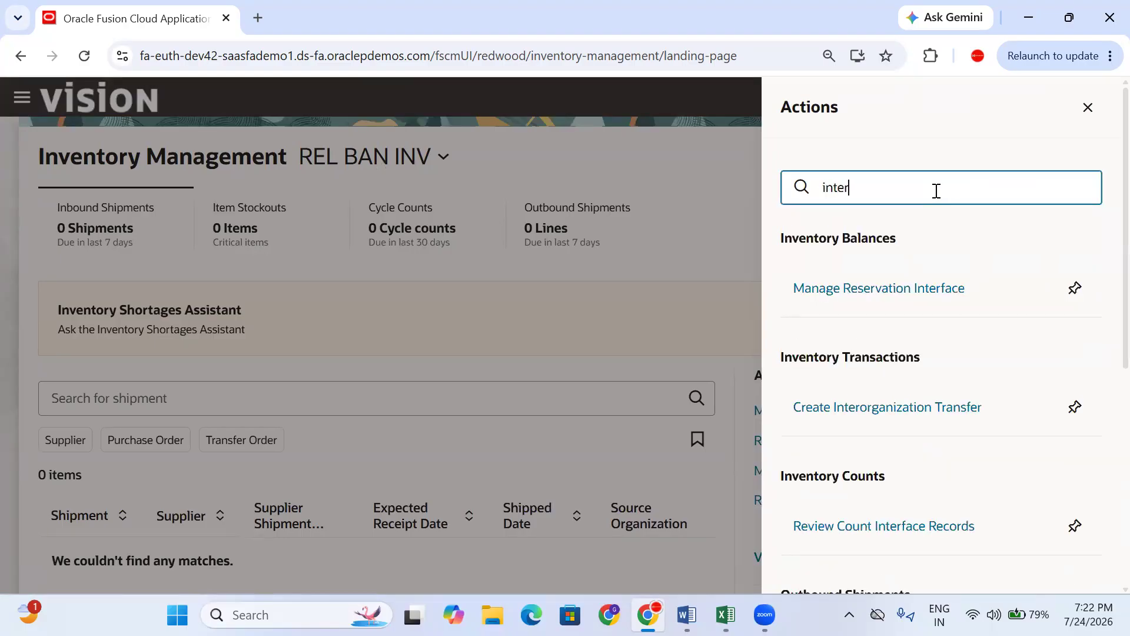
pyautogui.click(910, 412)
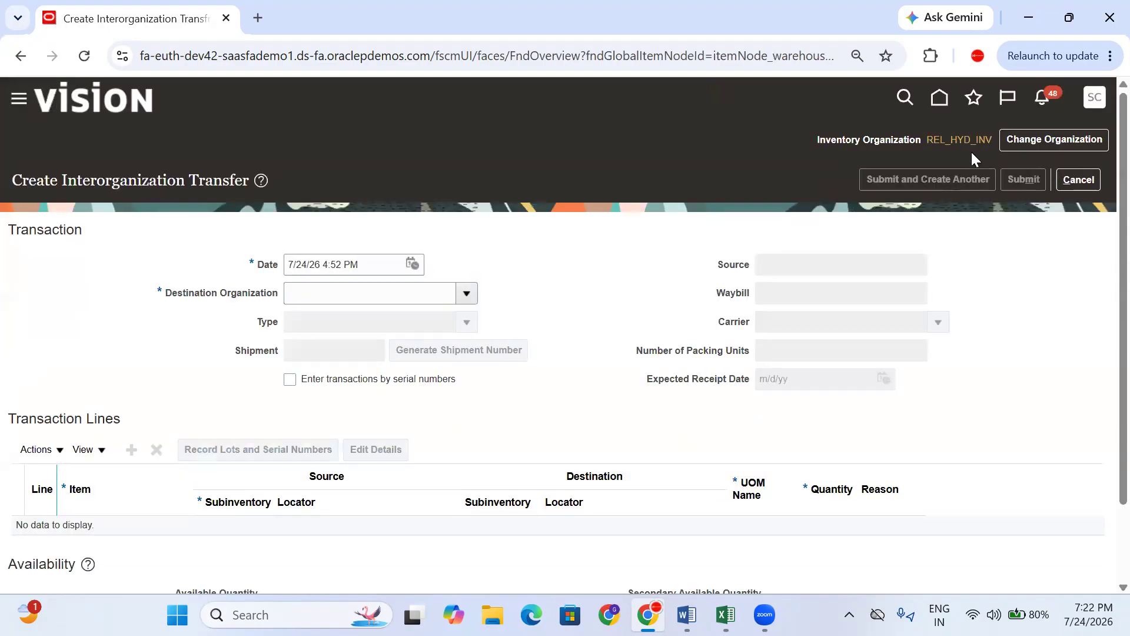
# - Switch the current organization to REL_HYD_INV
pyautogui.click(1047, 143)
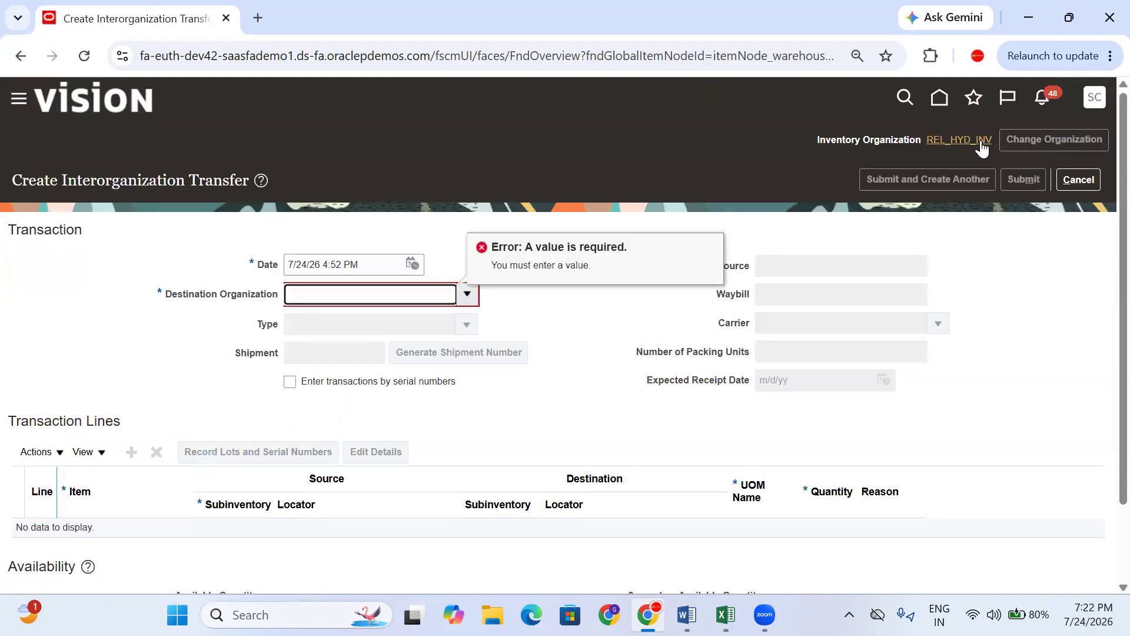
pyautogui.write('rel')
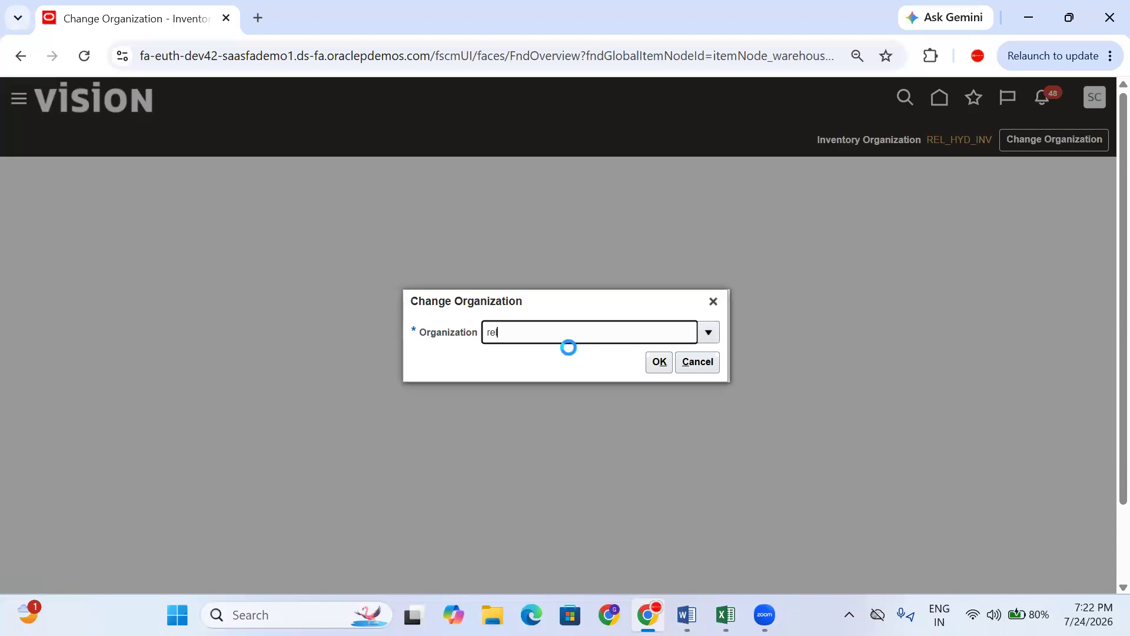
pyautogui.click(711, 334)
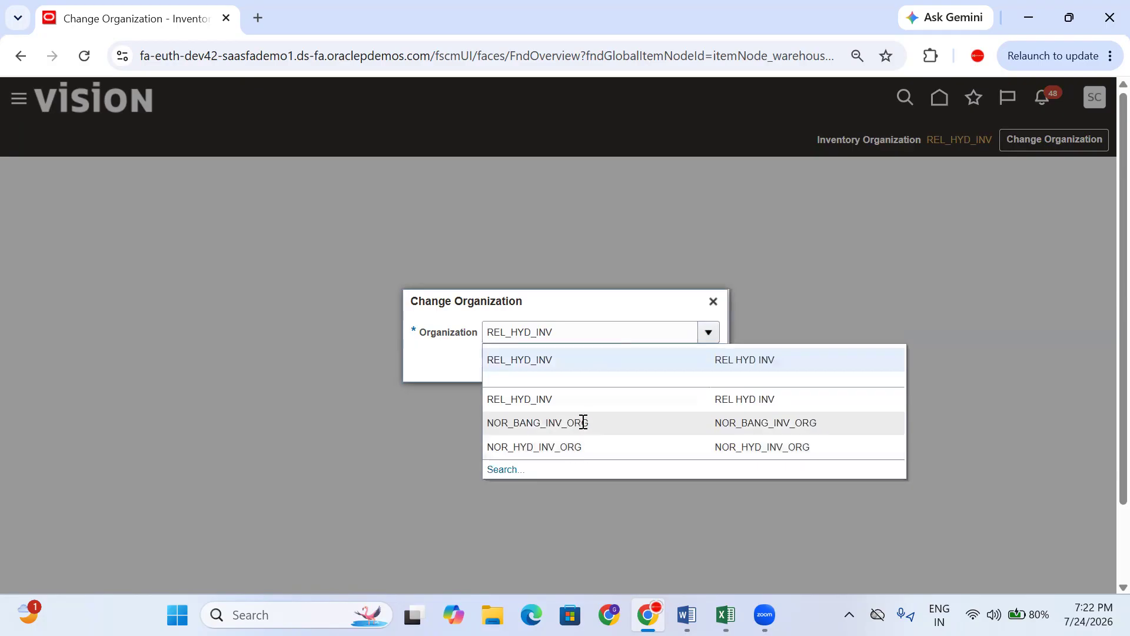
pyautogui.click(428, 333)
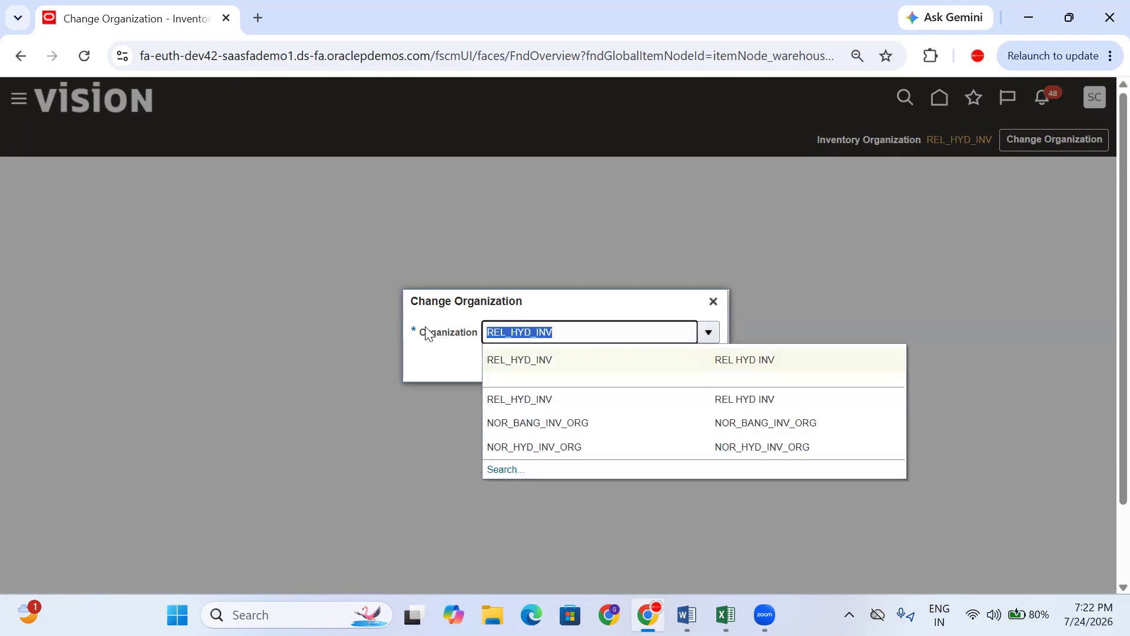
pyautogui.click(713, 302)
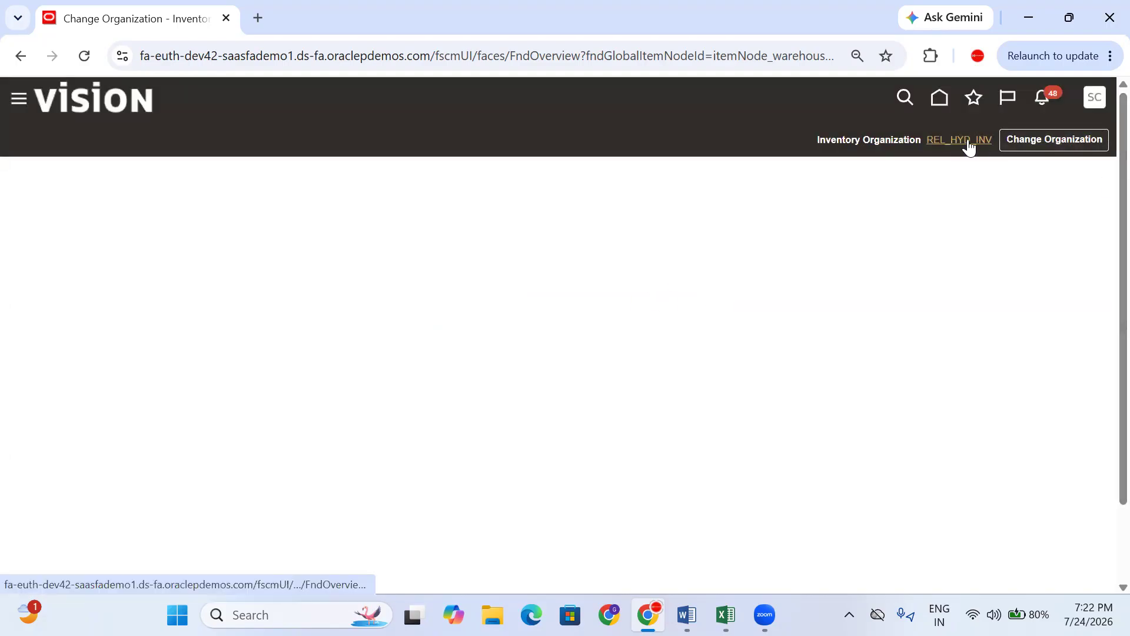
# - Go to Setup and Maintenance, confirming to leave the unsaved transfer
pyautogui.click(1095, 101)
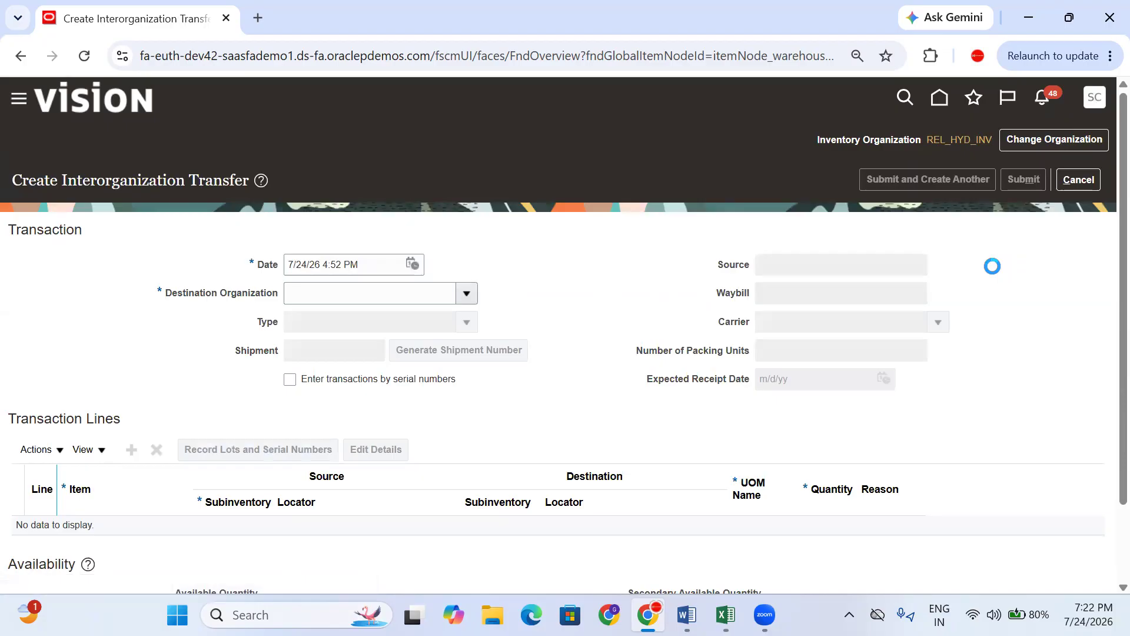
pyautogui.click(830, 334)
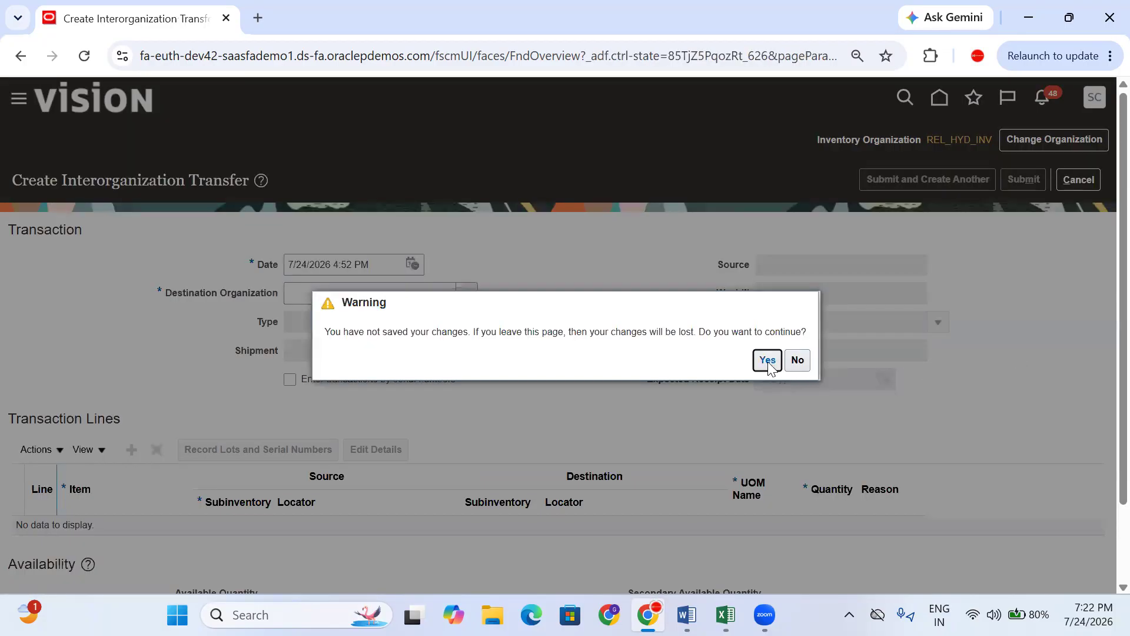
pyautogui.click(767, 360)
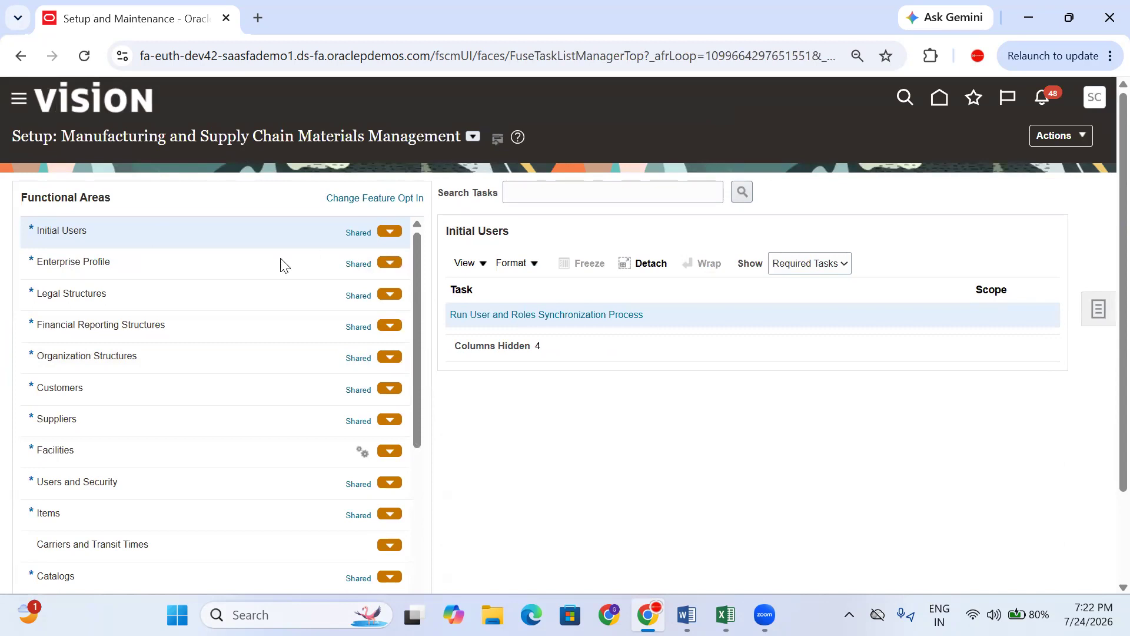
# - Open Manage Inventory Organization Data Access for Users under the Facilities setup tasks
pyautogui.click(141, 450)
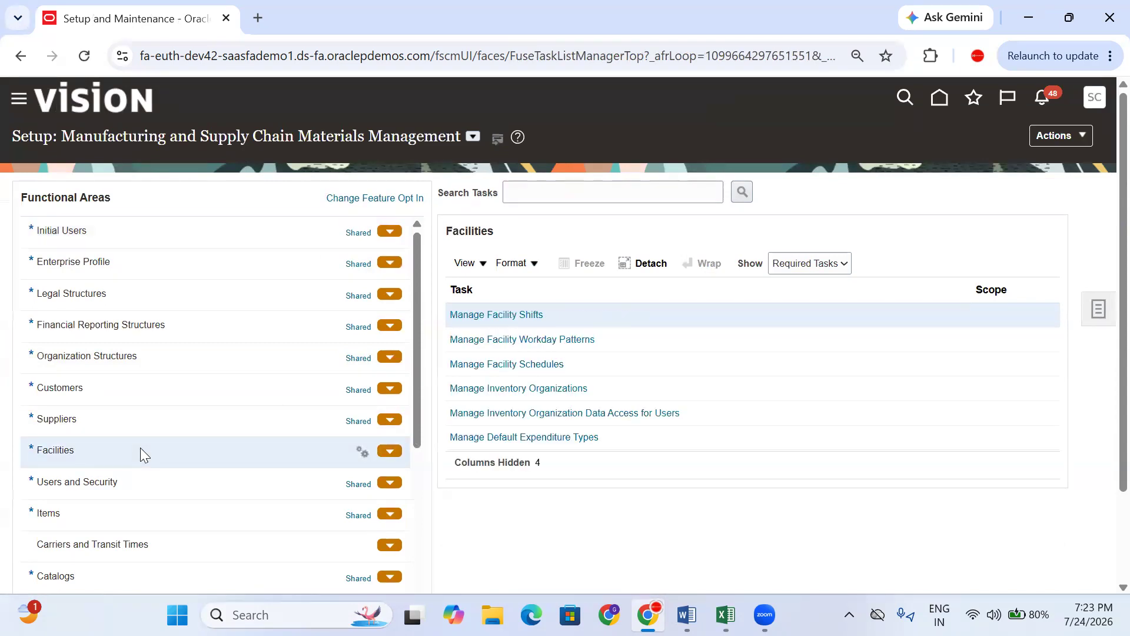
pyautogui.click(678, 414)
pyautogui.moveTo(681, 415); pyautogui.dragTo(456, 419)
pyautogui.click(562, 406)
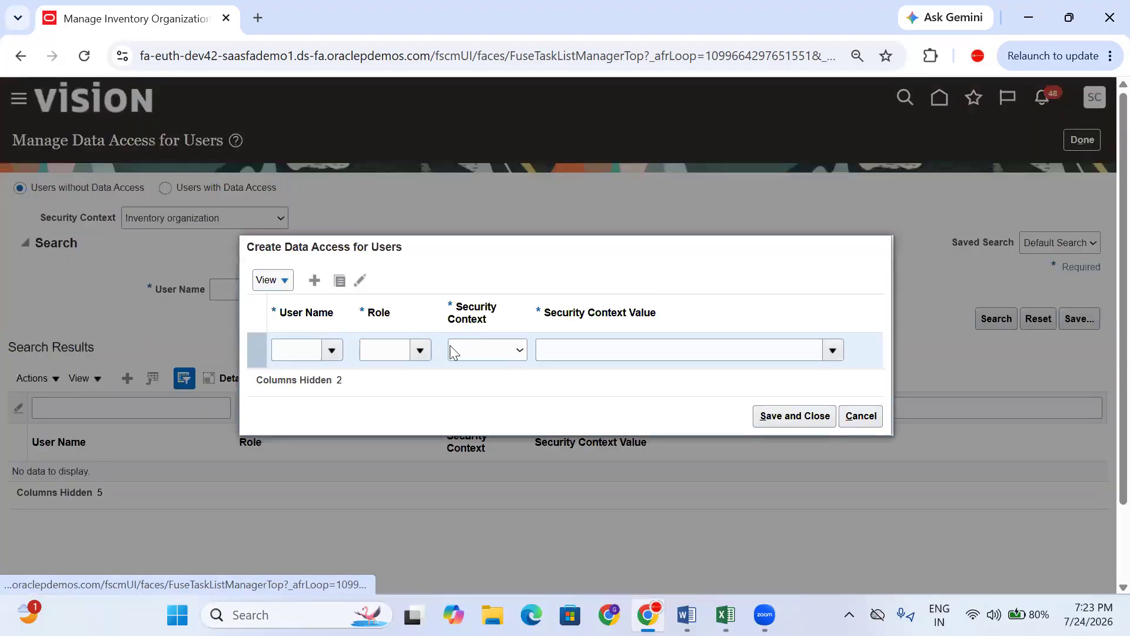
# - Add a row for the training user: Inventory Manager, Inventory organization context, REL_BAN_INV
pyautogui.click(312, 347)
pyautogui.write('SCM')
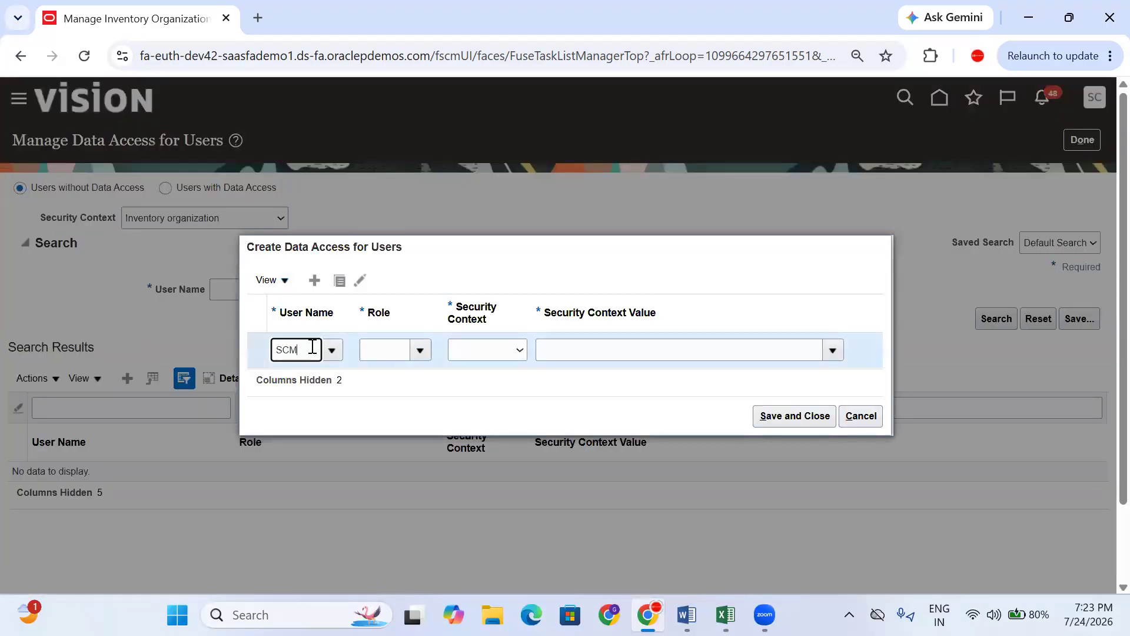
pyautogui.write('_JULY')
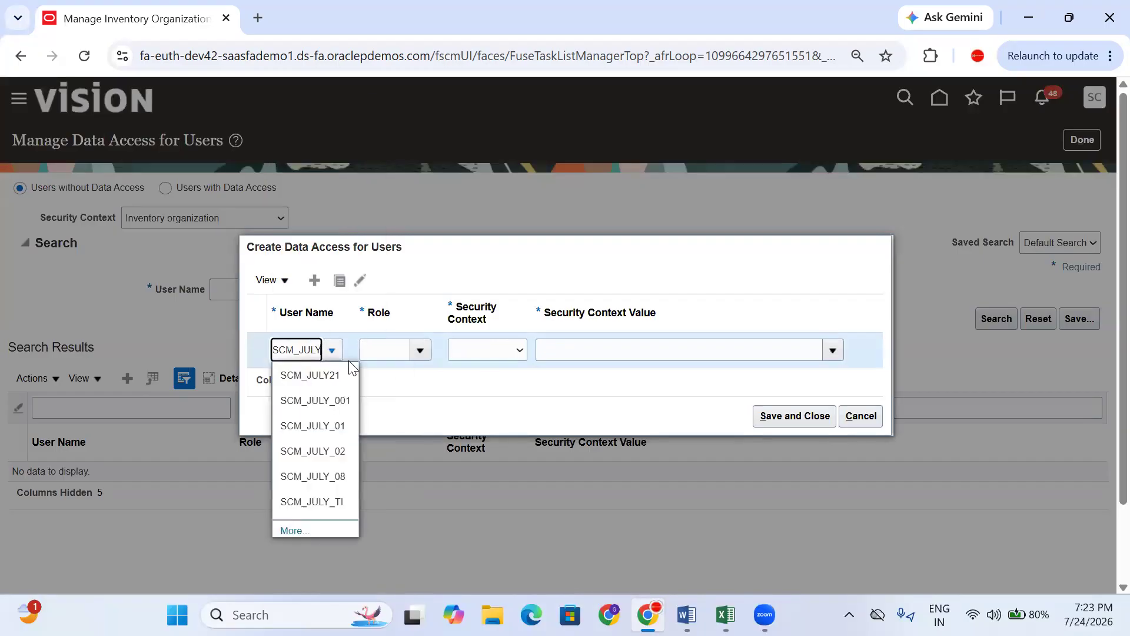
pyautogui.click(338, 424)
pyautogui.click(387, 338)
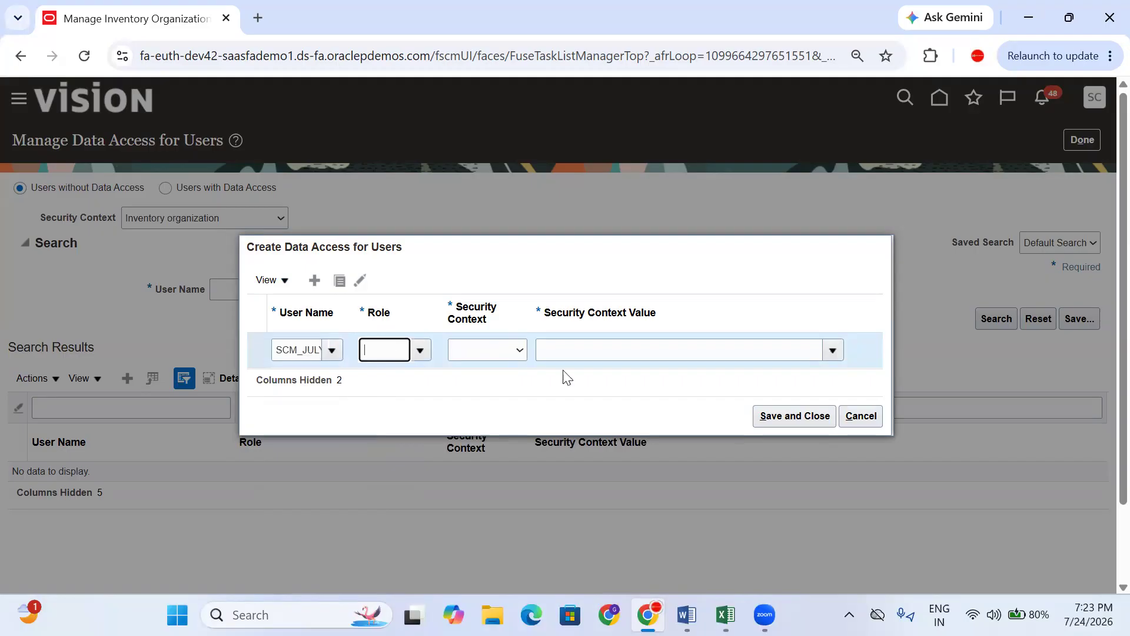
pyautogui.write('INVE')
pyautogui.click(419, 380)
pyautogui.click(503, 352)
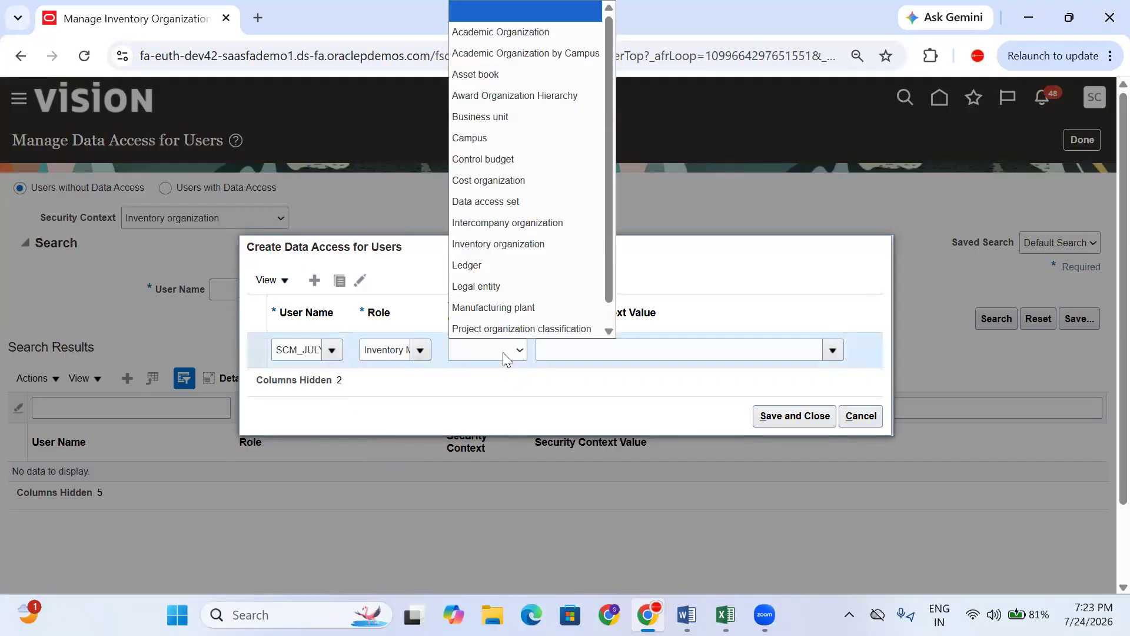
pyautogui.click(508, 391)
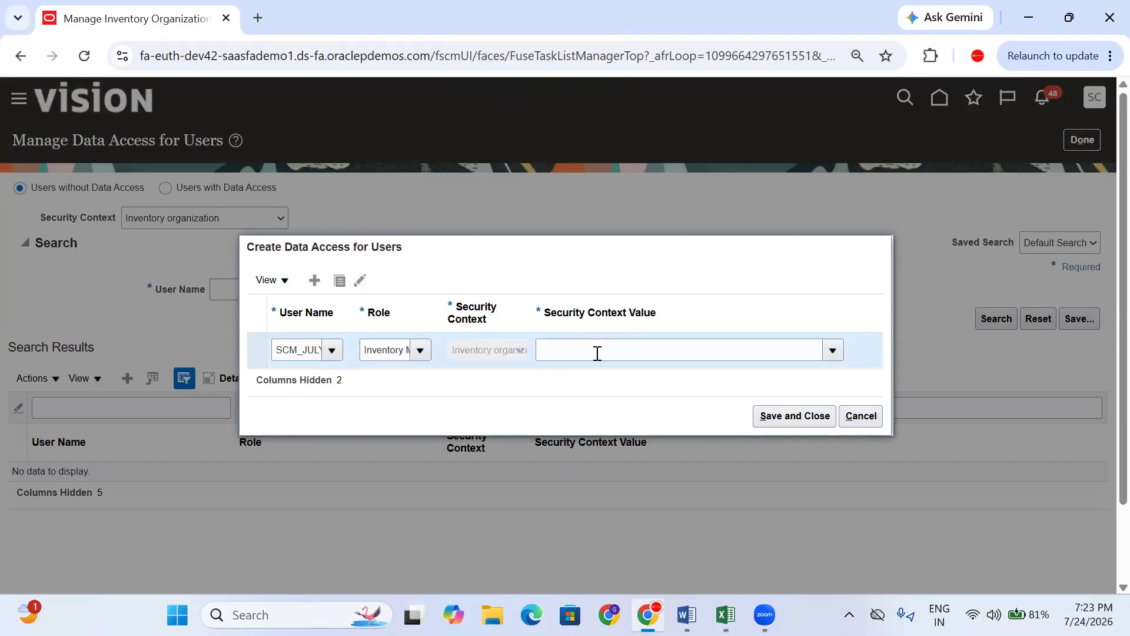
pyautogui.click(596, 353)
pyautogui.write('REL')
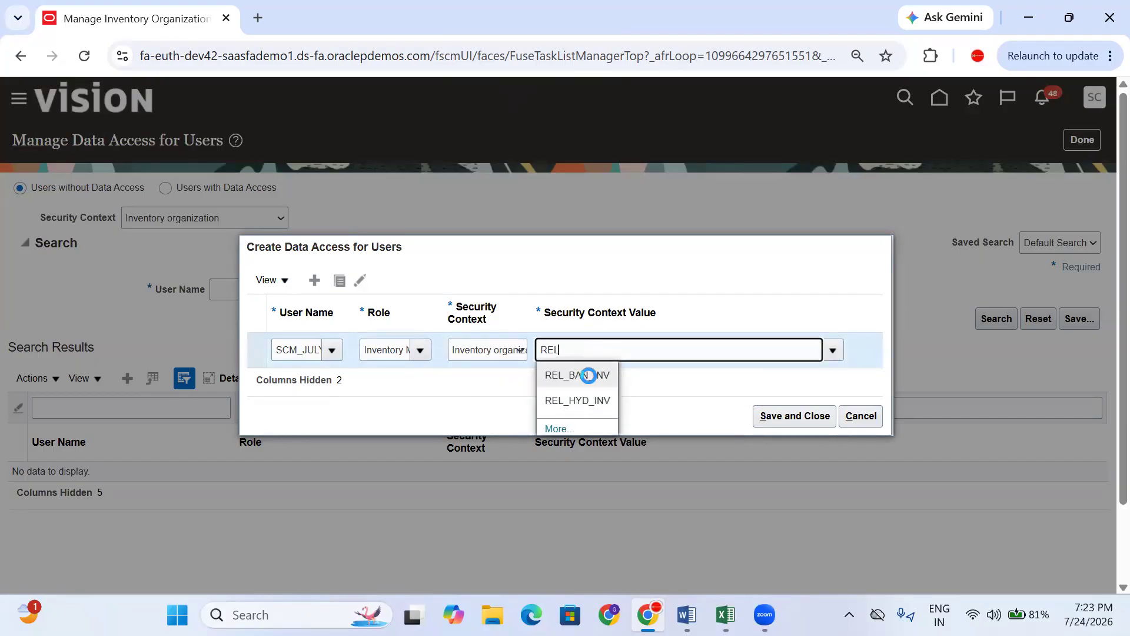
pyautogui.click(589, 375)
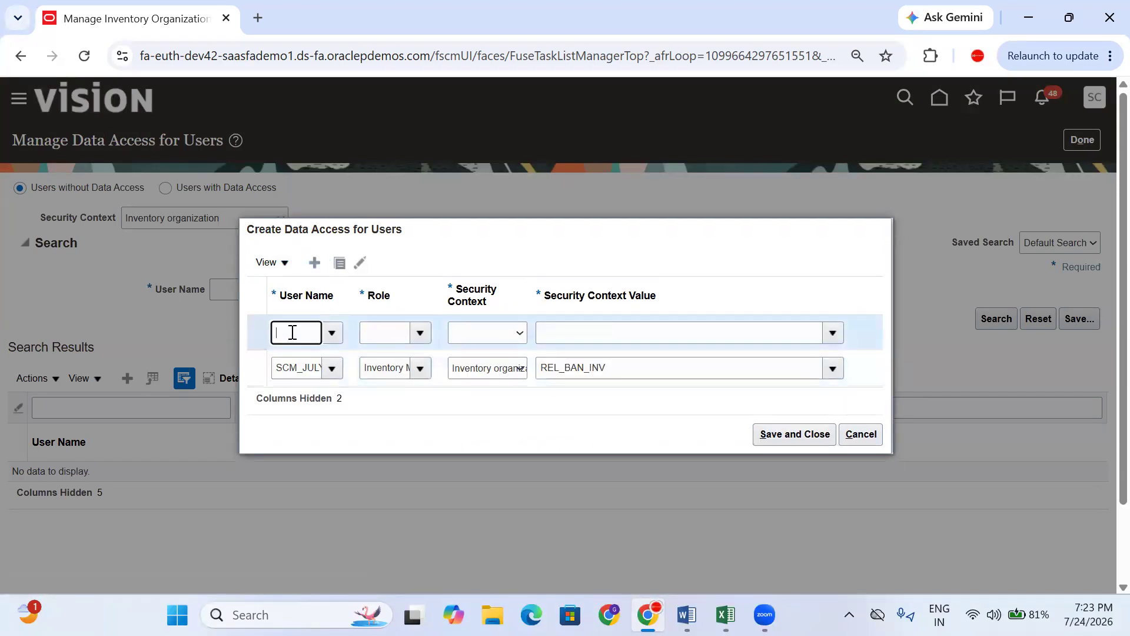
# - Fill a row giving the training user Warehouse Manager for Inventory organization REL_BAN_INV
pyautogui.write('SCM_JUL')
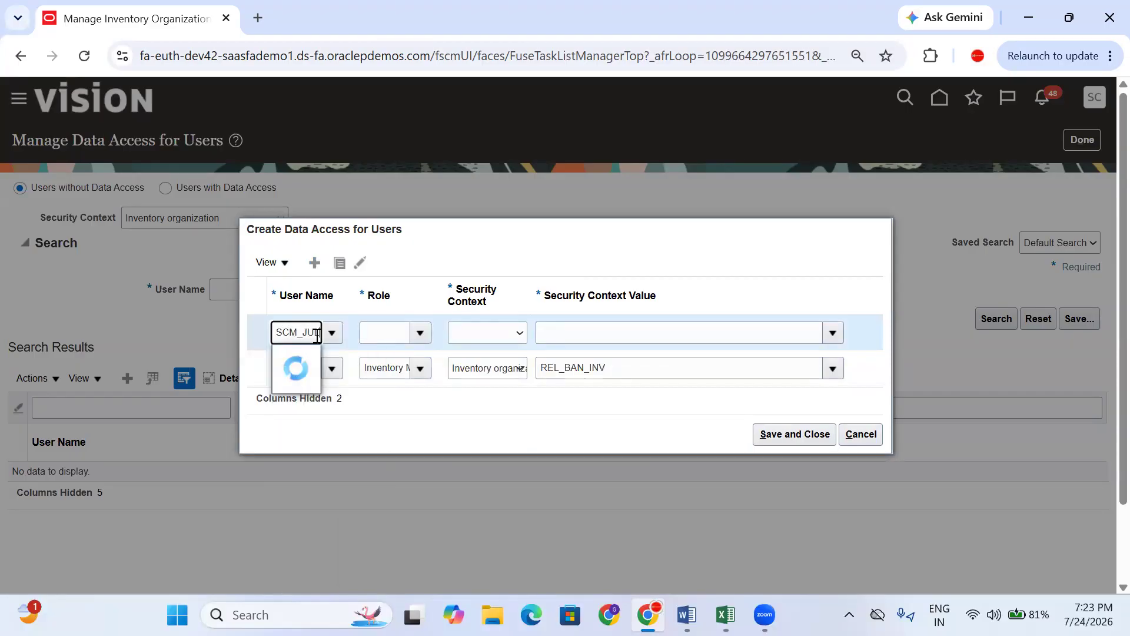
pyautogui.click(330, 419)
pyautogui.click(388, 343)
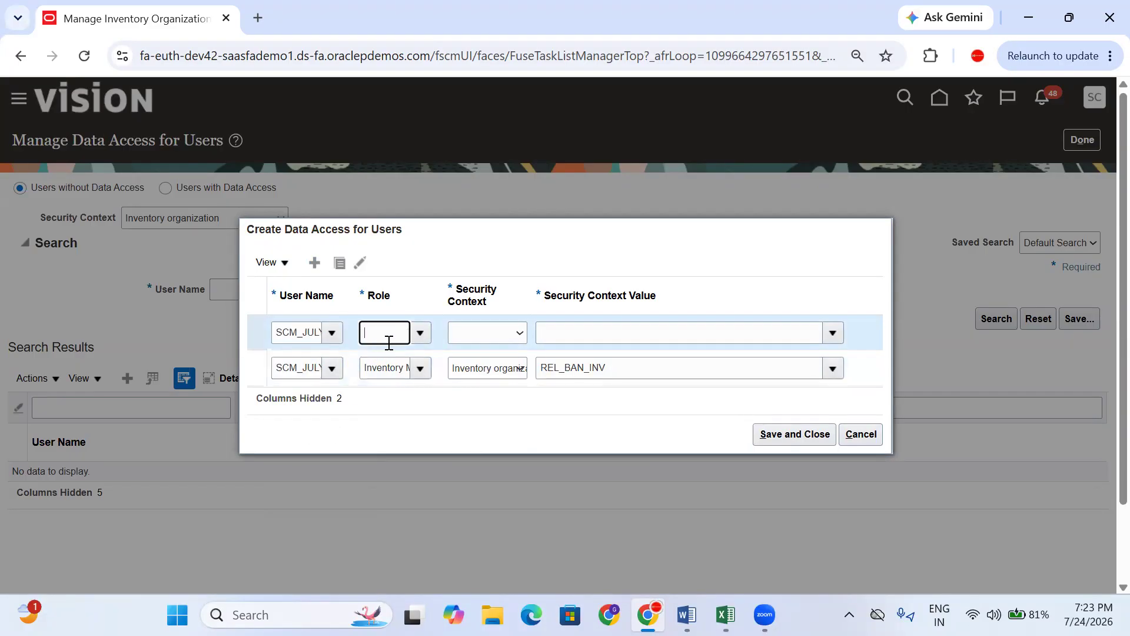
pyautogui.write('WARE')
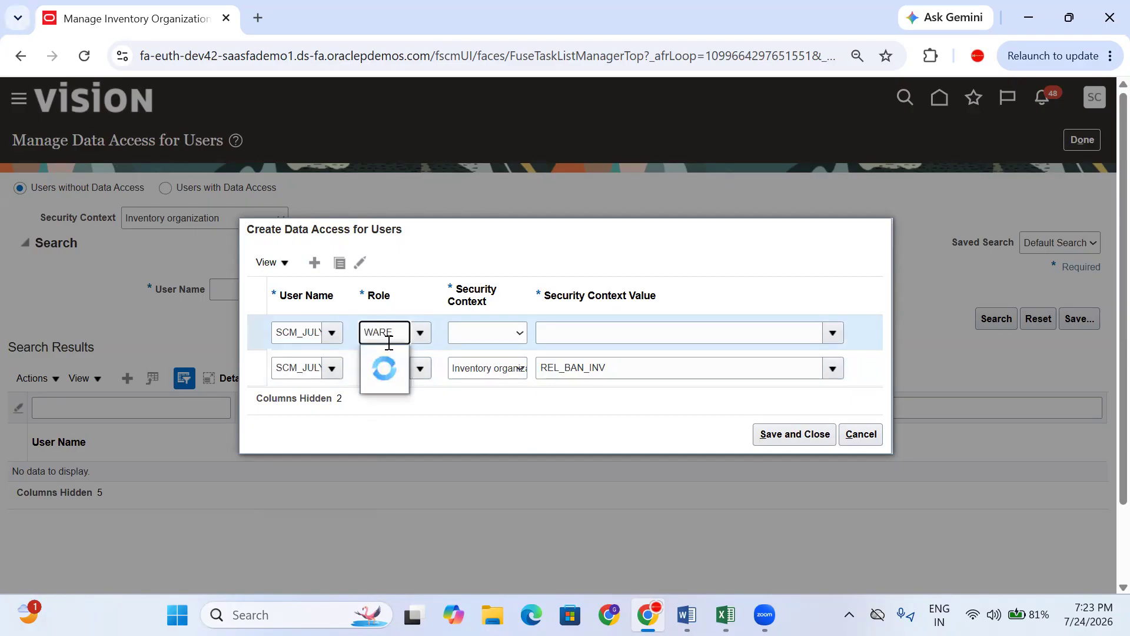
pyautogui.click(403, 359)
pyautogui.click(499, 333)
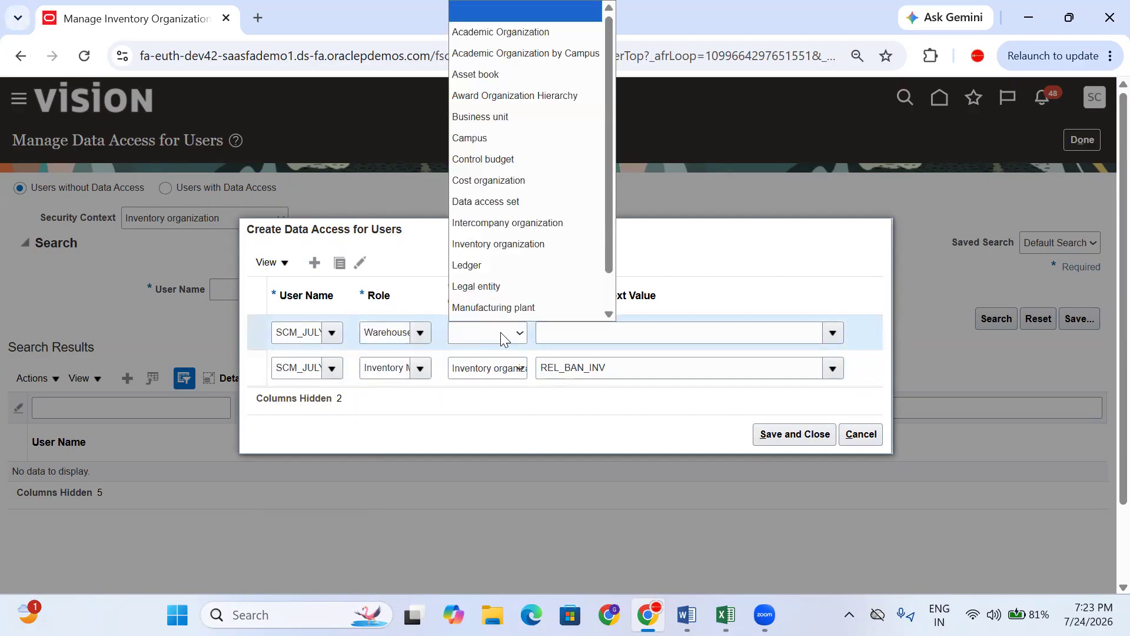
pyautogui.click(505, 376)
pyautogui.click(563, 331)
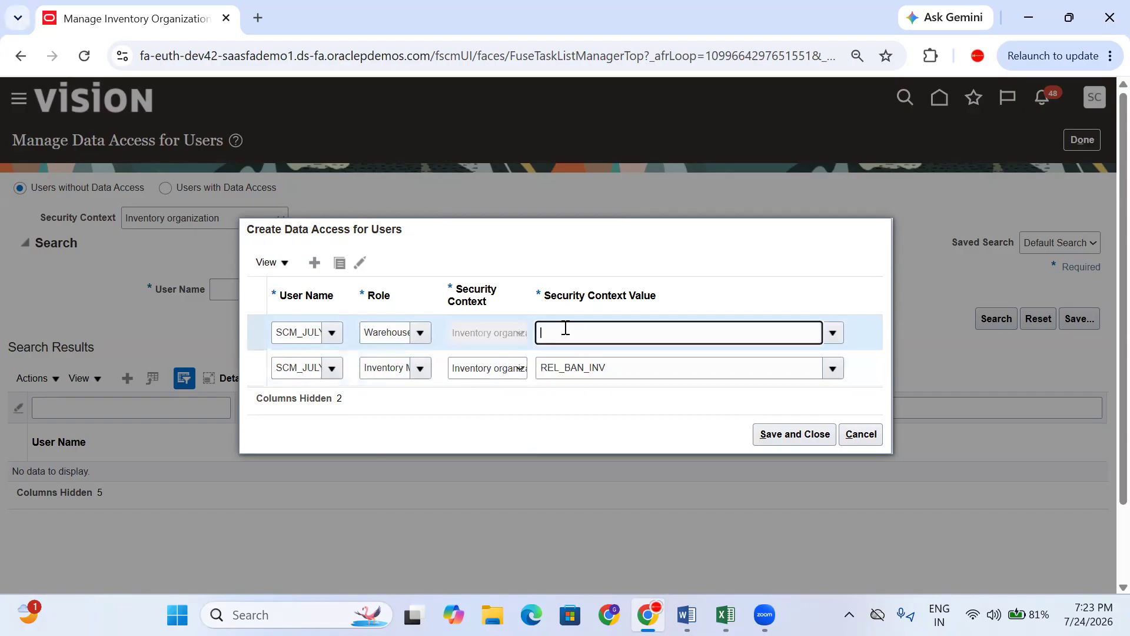
pyautogui.write('REL')
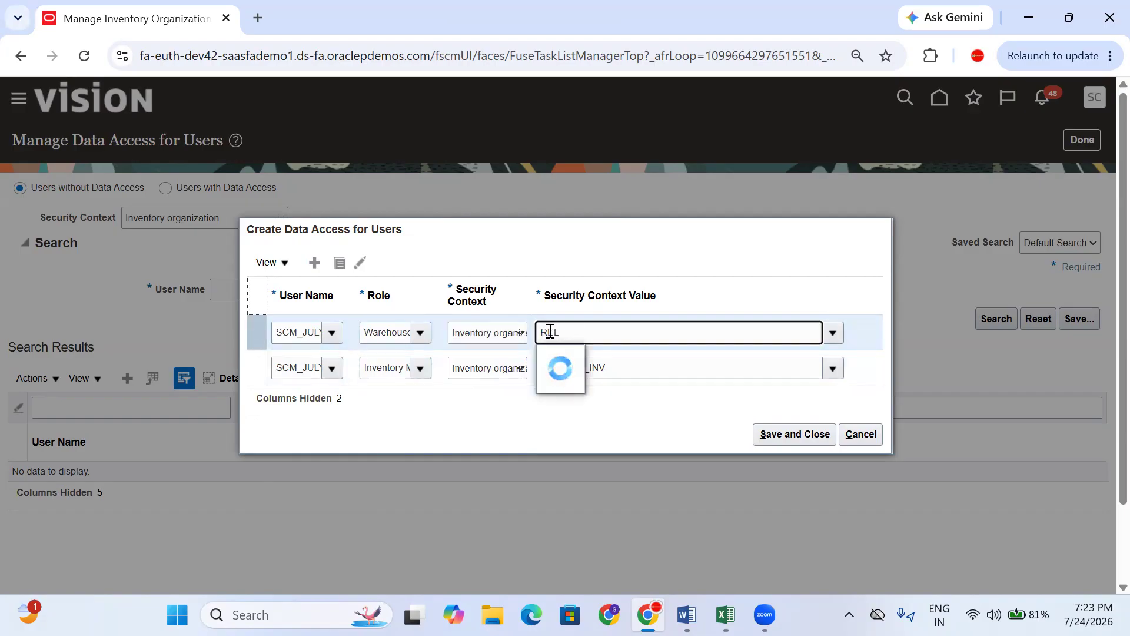
pyautogui.click(577, 357)
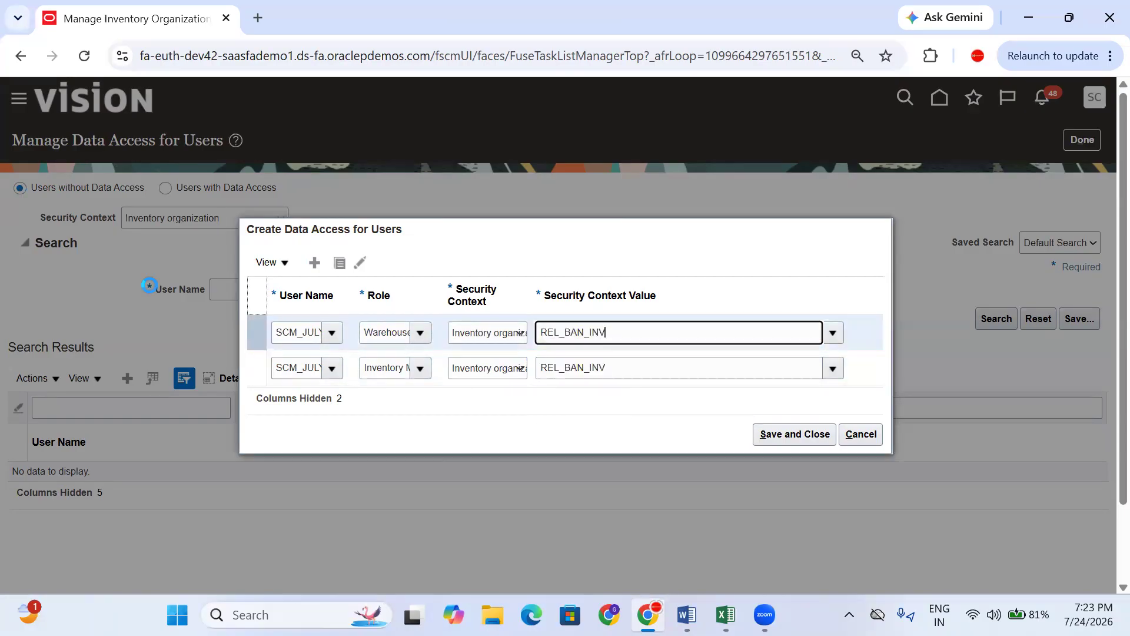
# - Add a Warehouse Operator row for REL_BAN_INV, then save and close the data access
pyautogui.click(314, 262)
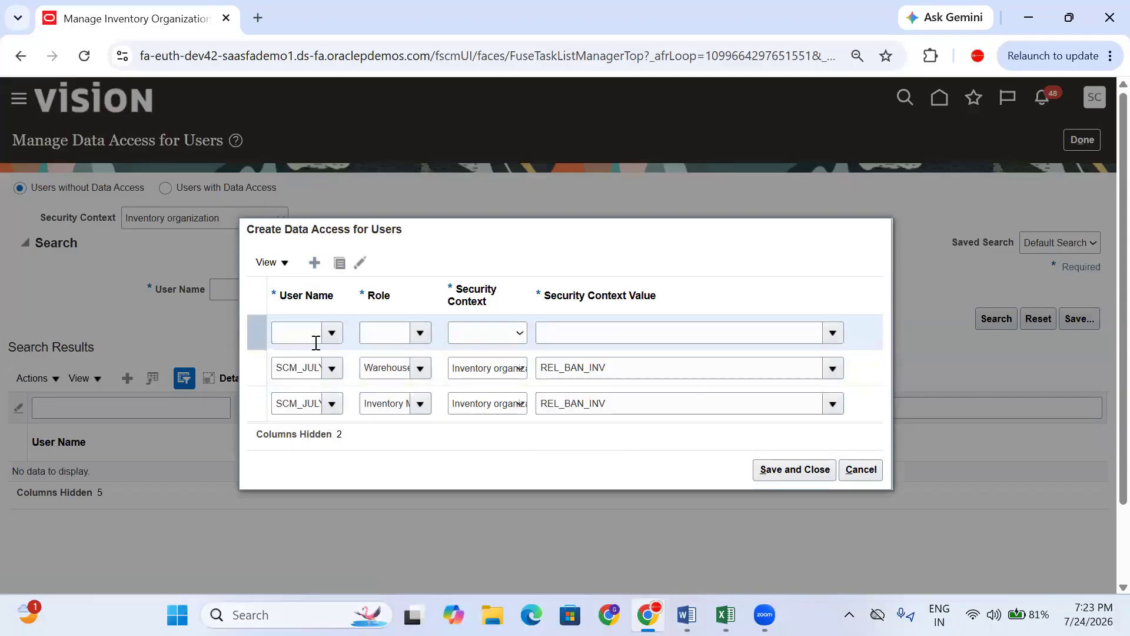
pyautogui.write('SCM')
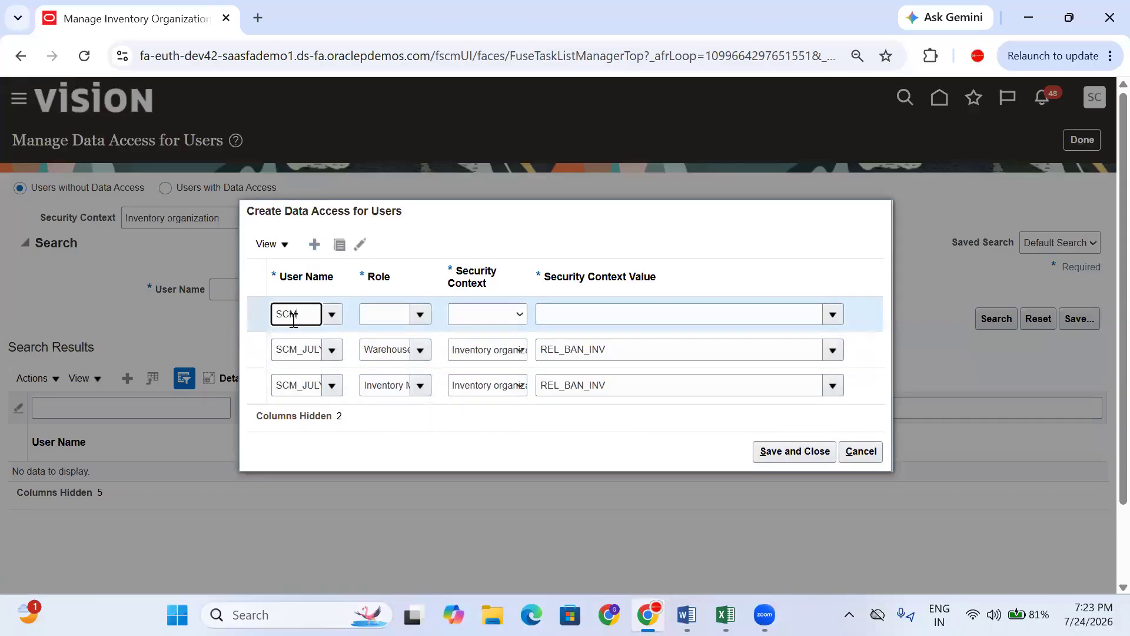
pyautogui.write('_JULY')
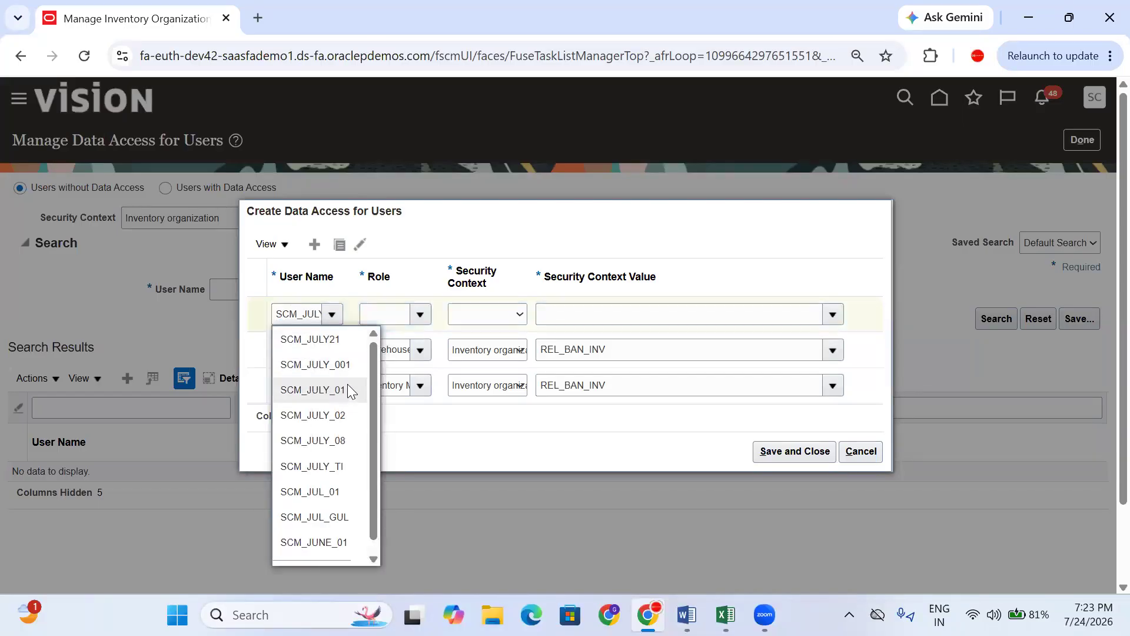
pyautogui.click(347, 385)
pyautogui.click(396, 313)
pyautogui.write('WARE')
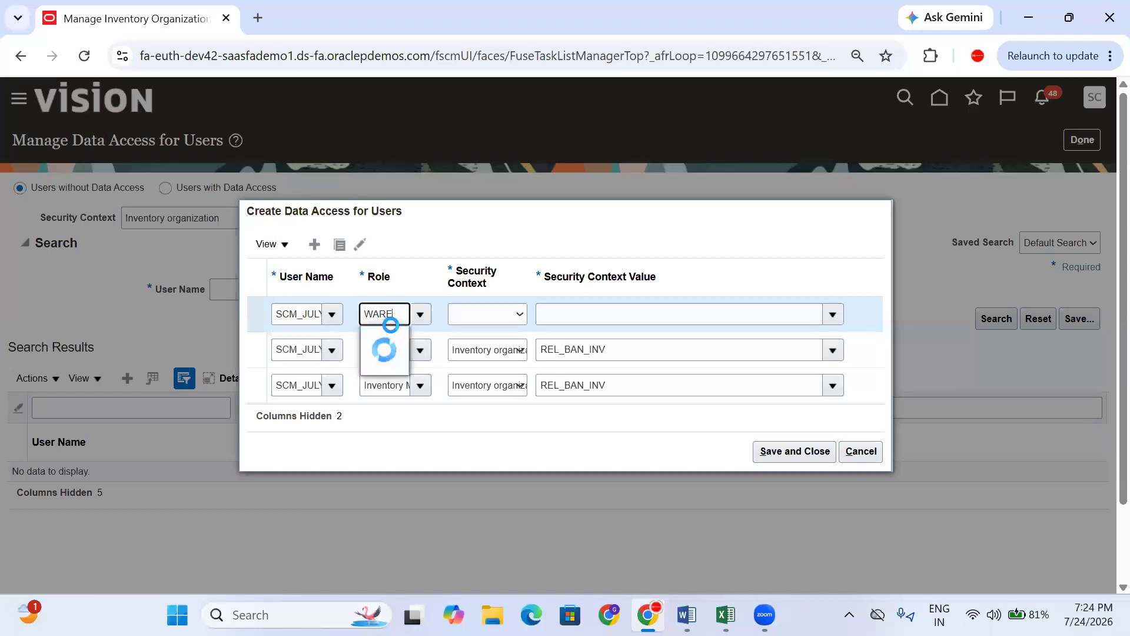
pyautogui.click(419, 356)
pyautogui.click(484, 321)
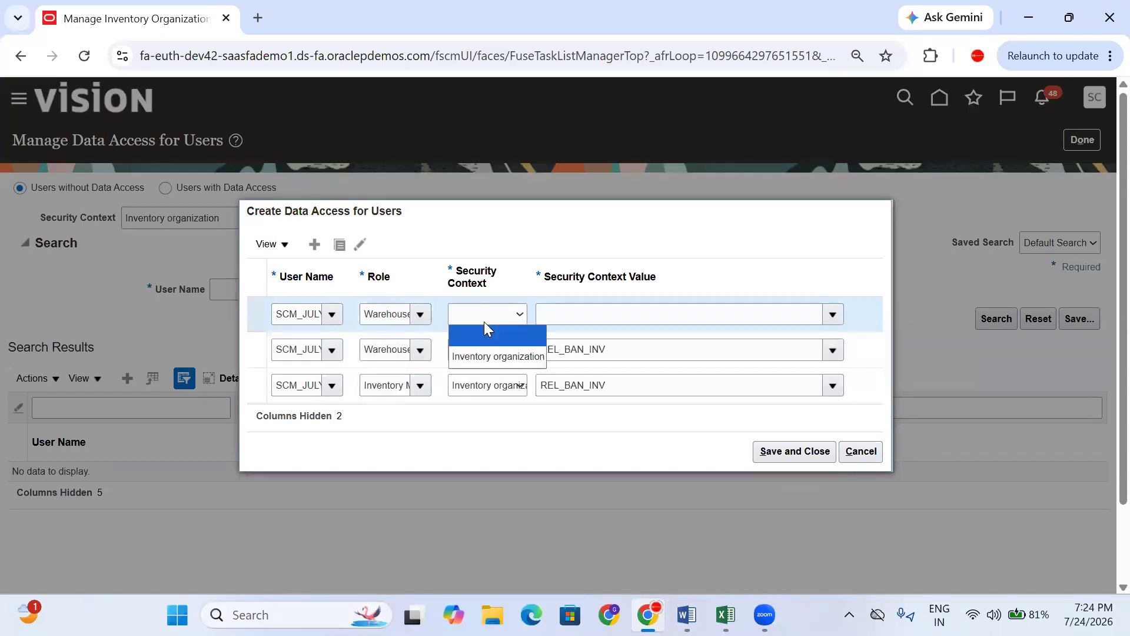
pyautogui.click(487, 355)
pyautogui.click(583, 314)
pyautogui.write('REL')
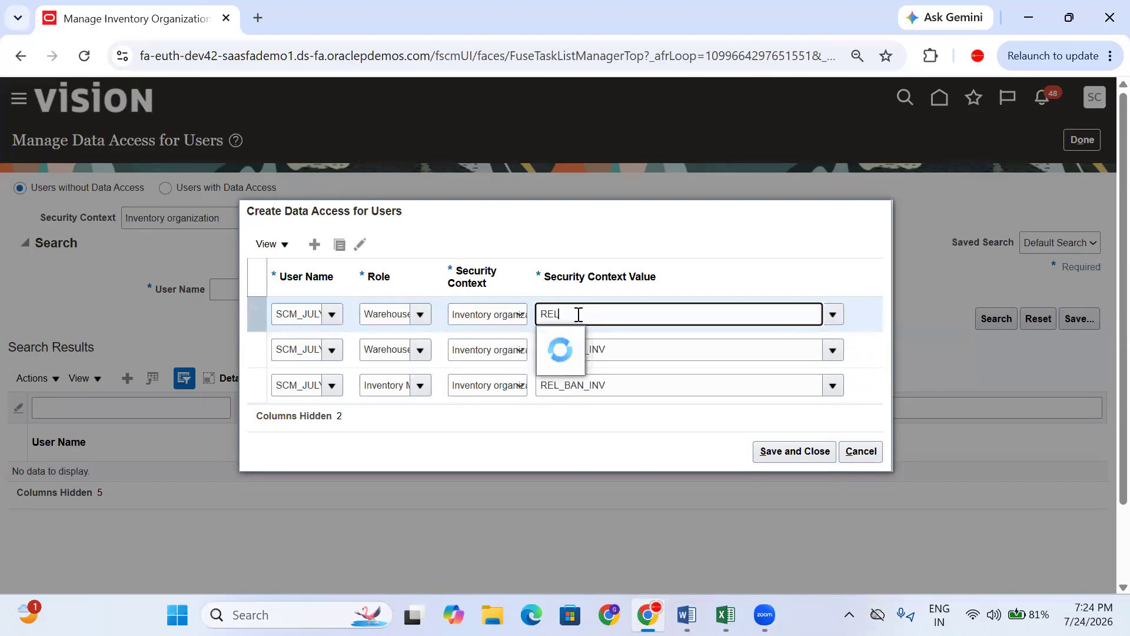
pyautogui.click(576, 341)
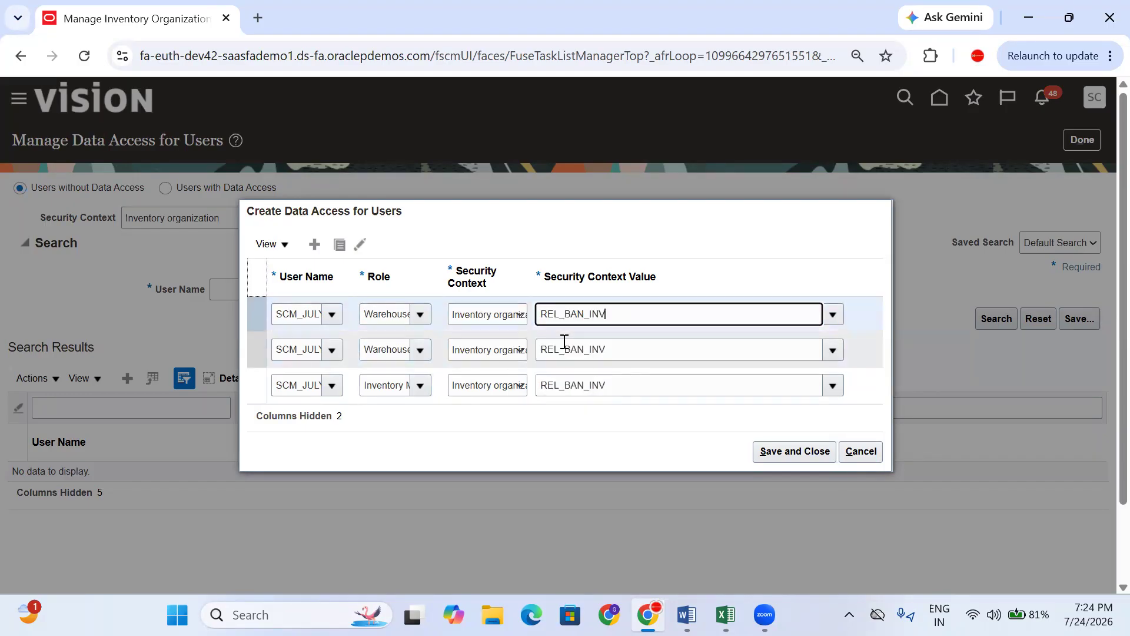
pyautogui.click(792, 452)
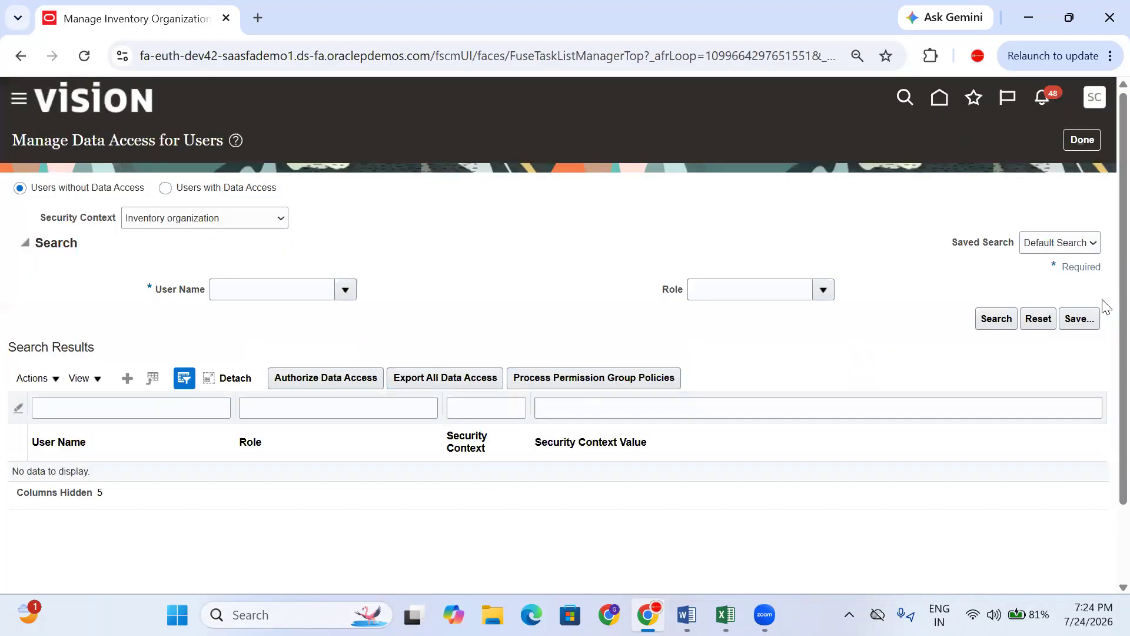
pyautogui.click(1072, 146)
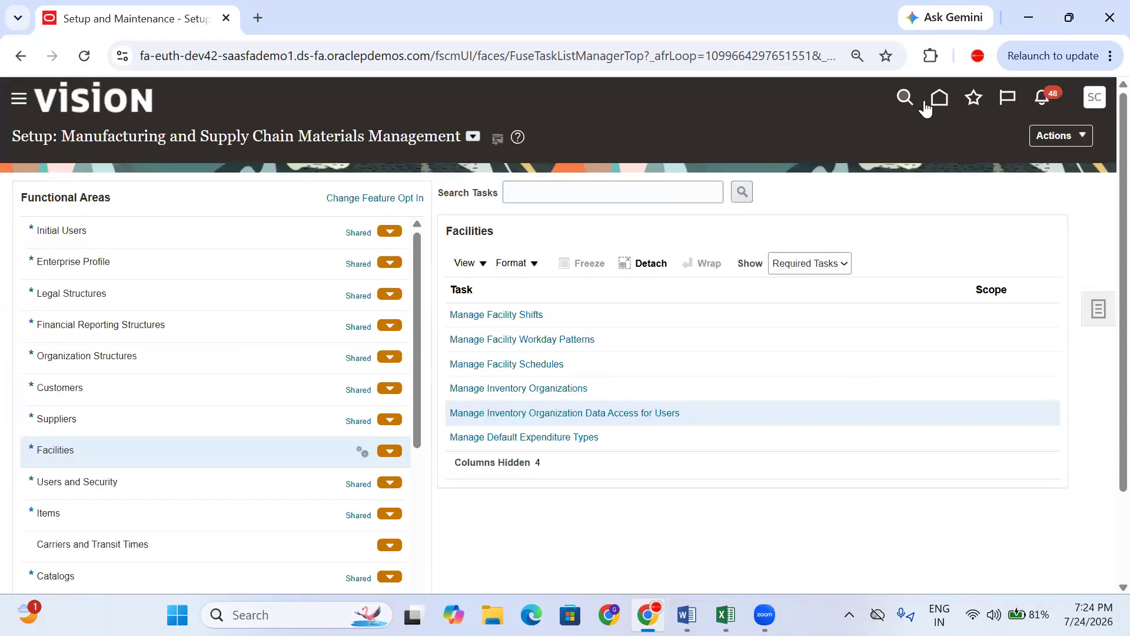
# - Go to the Home page and open the Inventory Management app under Supply Chain Execution
pyautogui.click(940, 99)
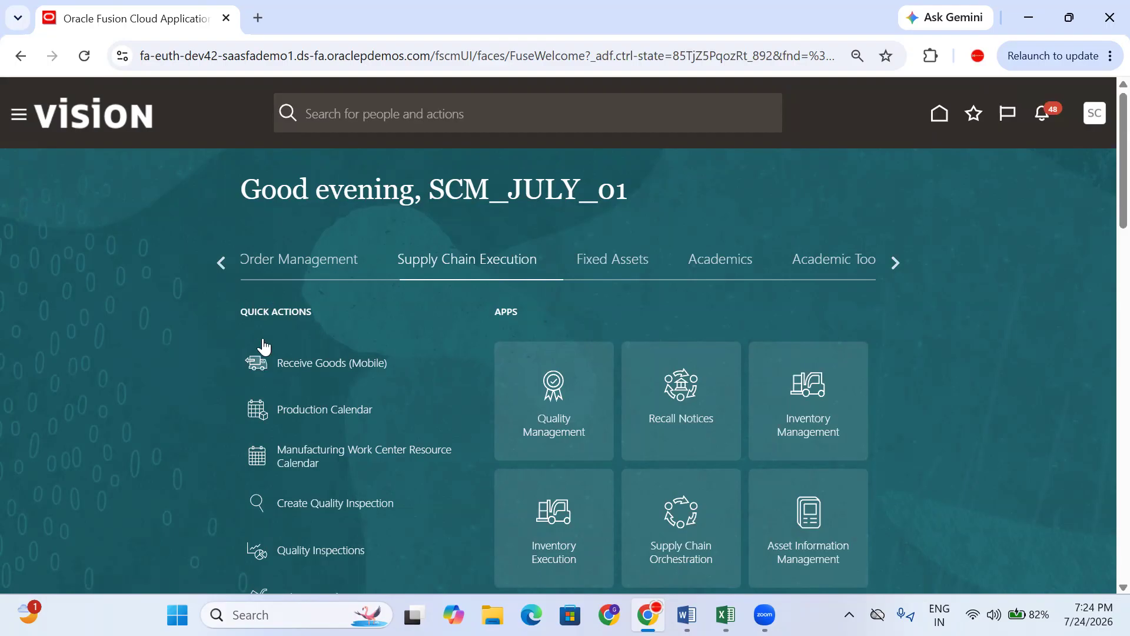
pyautogui.scroll(-1, 1068, 360)
pyautogui.click(790, 348)
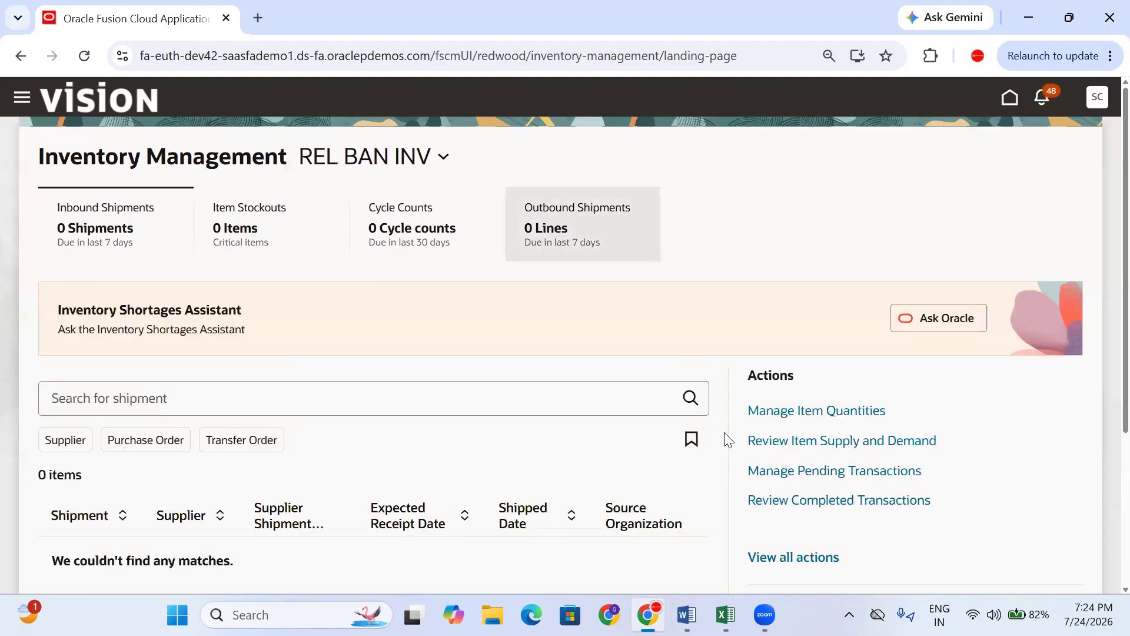
# - Search actions for INTER and open Create Interorganization Transfer
pyautogui.click(796, 559)
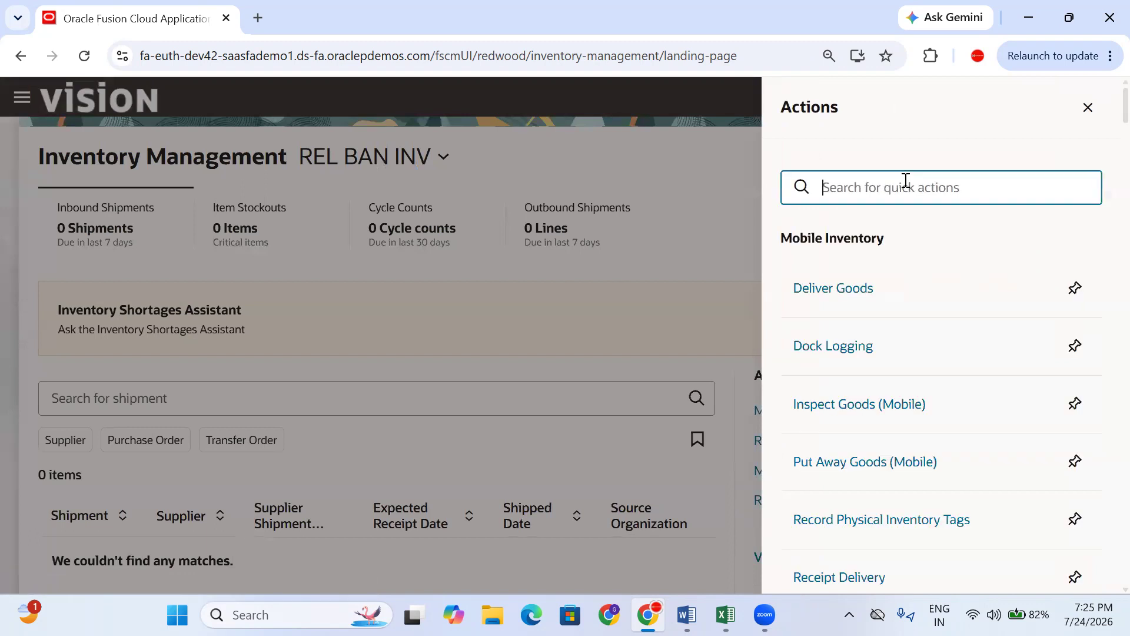
pyautogui.write('INTER')
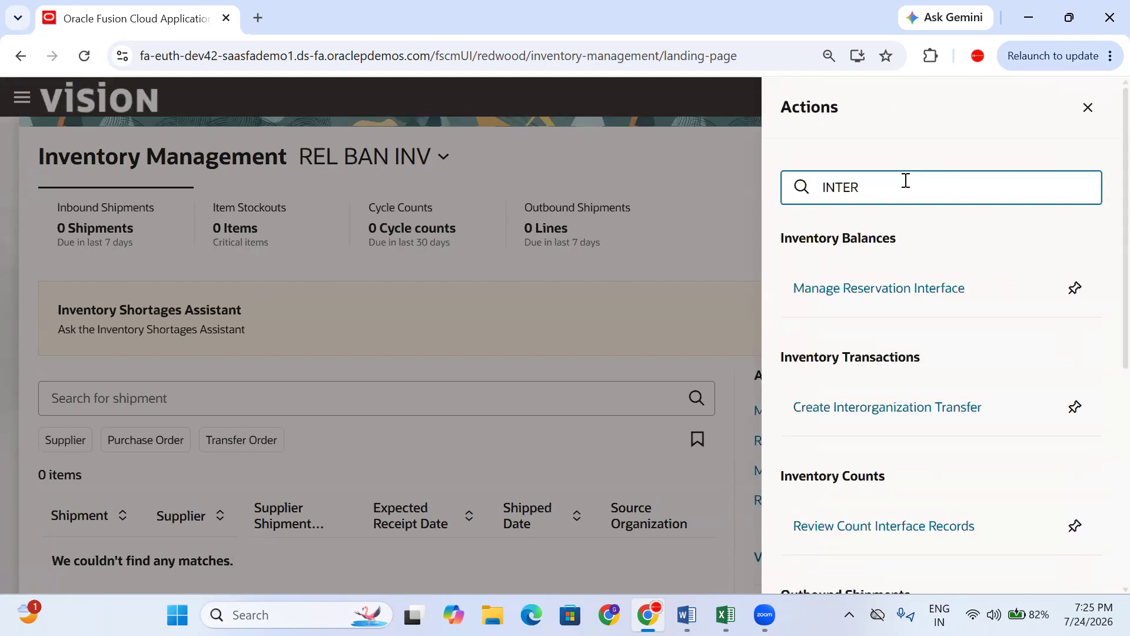
pyautogui.click(944, 409)
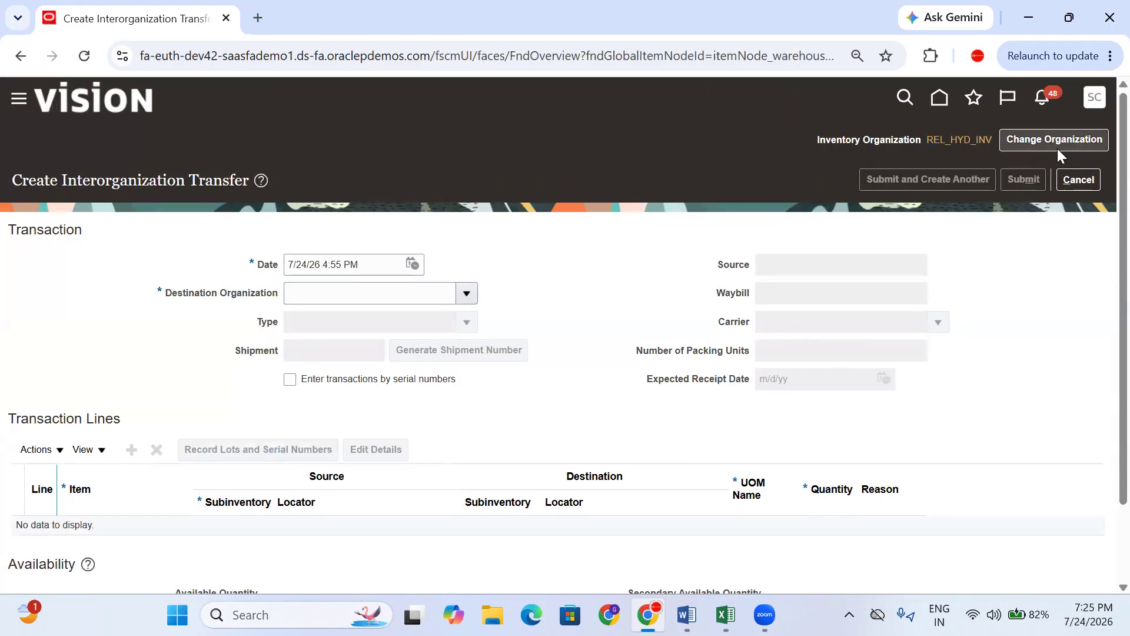
# - Change the current inventory organization to REL_BAN_INV
pyautogui.click(1026, 139)
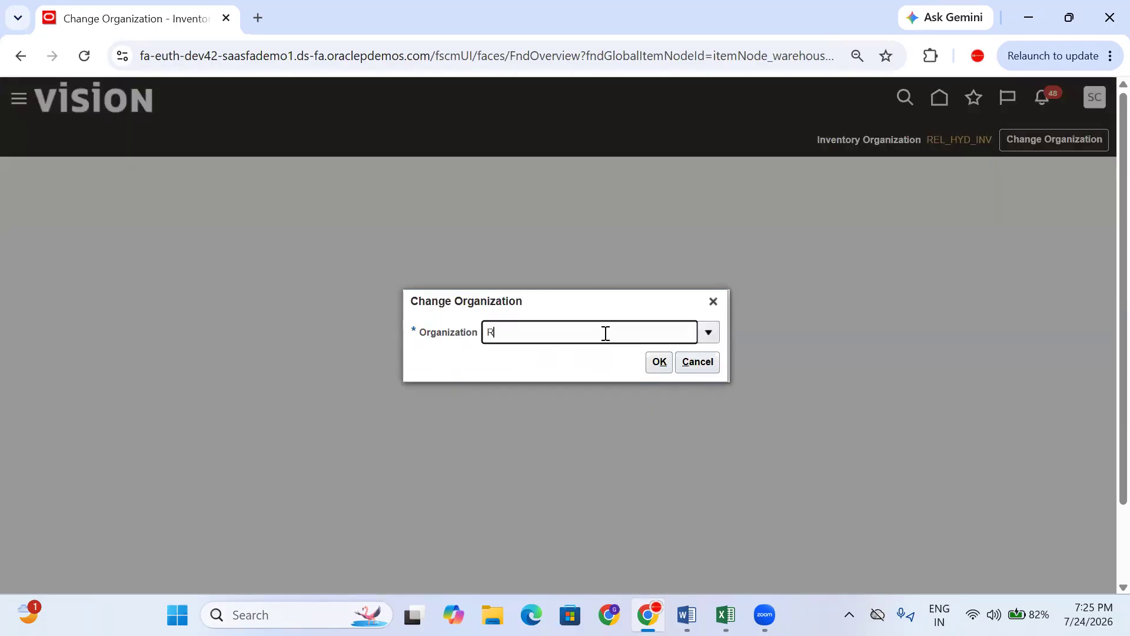
pyautogui.press('Tab')
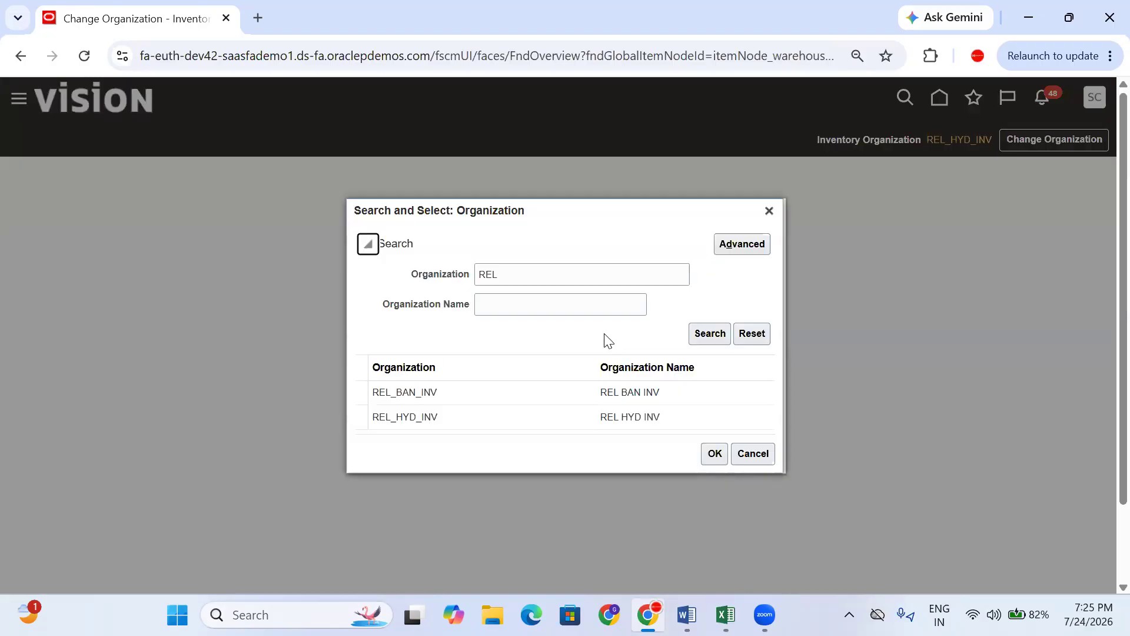
pyautogui.click(489, 393)
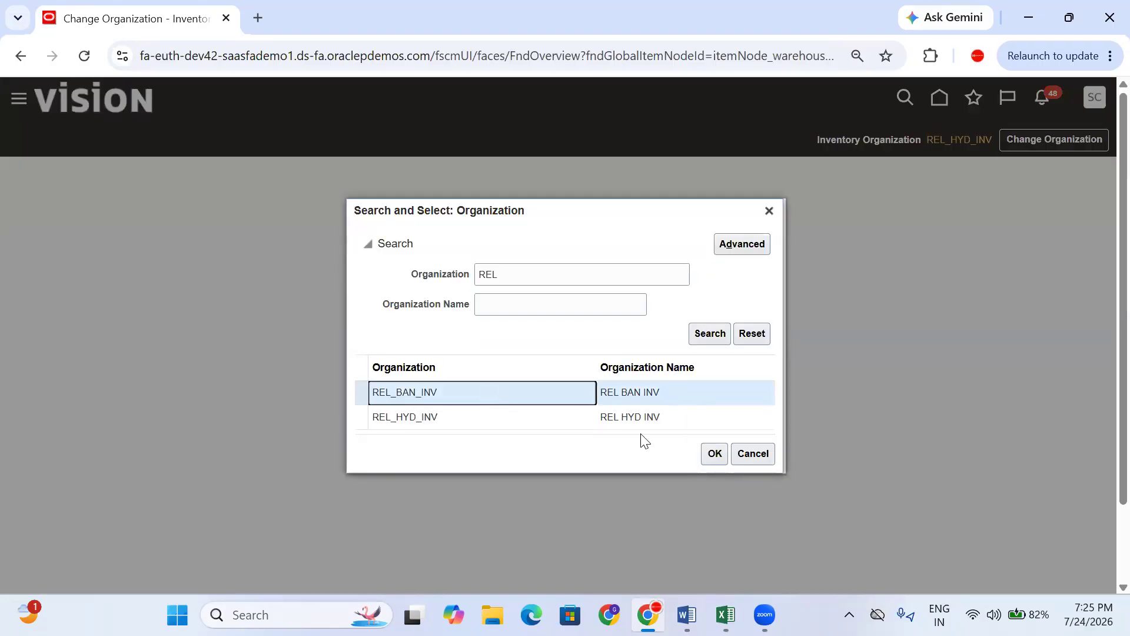
pyautogui.click(715, 454)
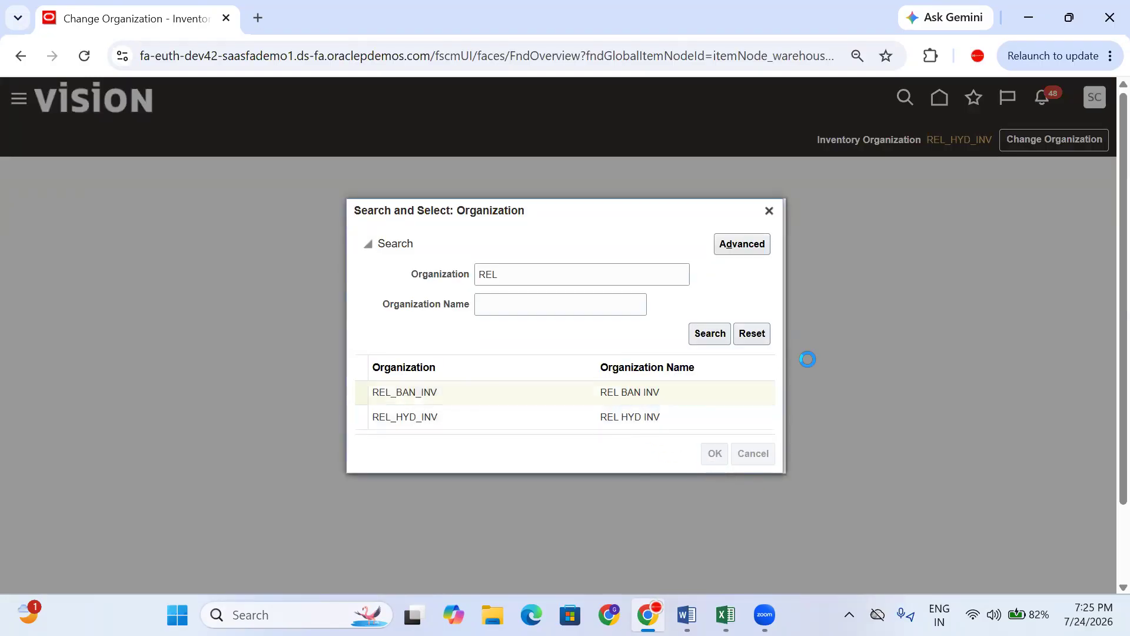
pyautogui.click(657, 363)
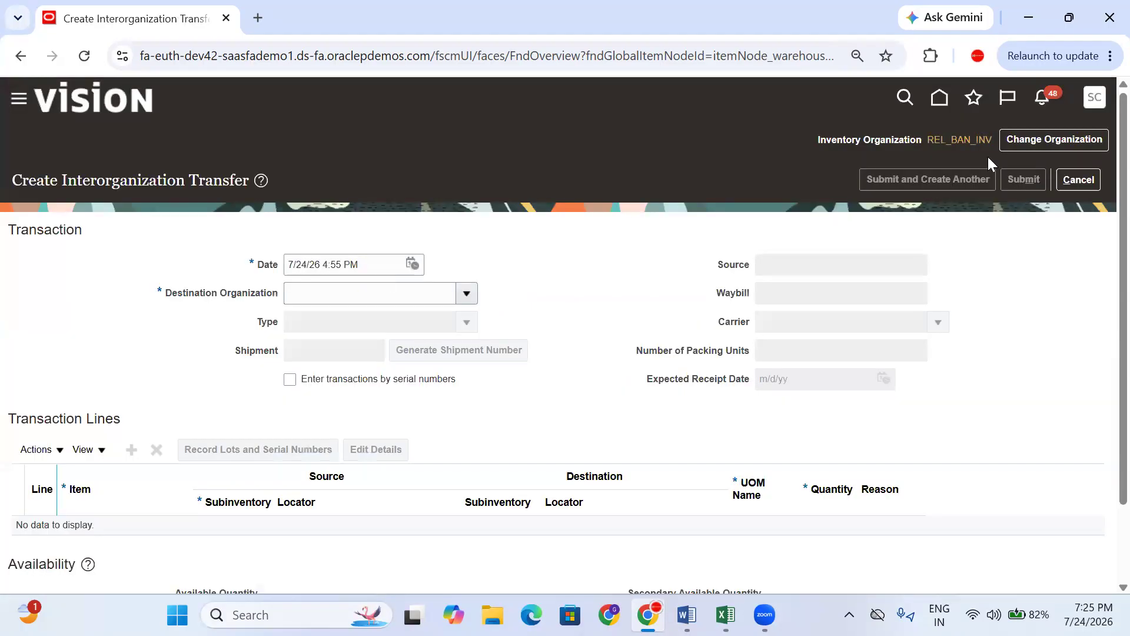
pyautogui.moveTo(949, 143)
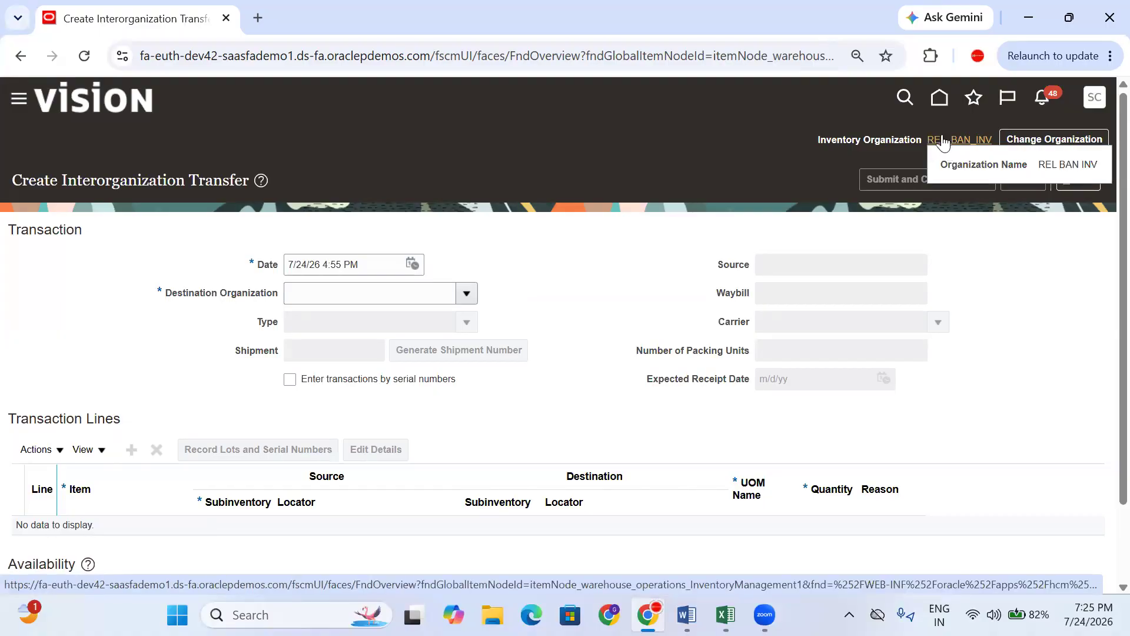
pyautogui.click(332, 297)
# - Set the destination organization to REL_HYD_INV, checking the training notes
pyautogui.moveTo(203, 294); pyautogui.dragTo(292, 296)
pyautogui.click(332, 302)
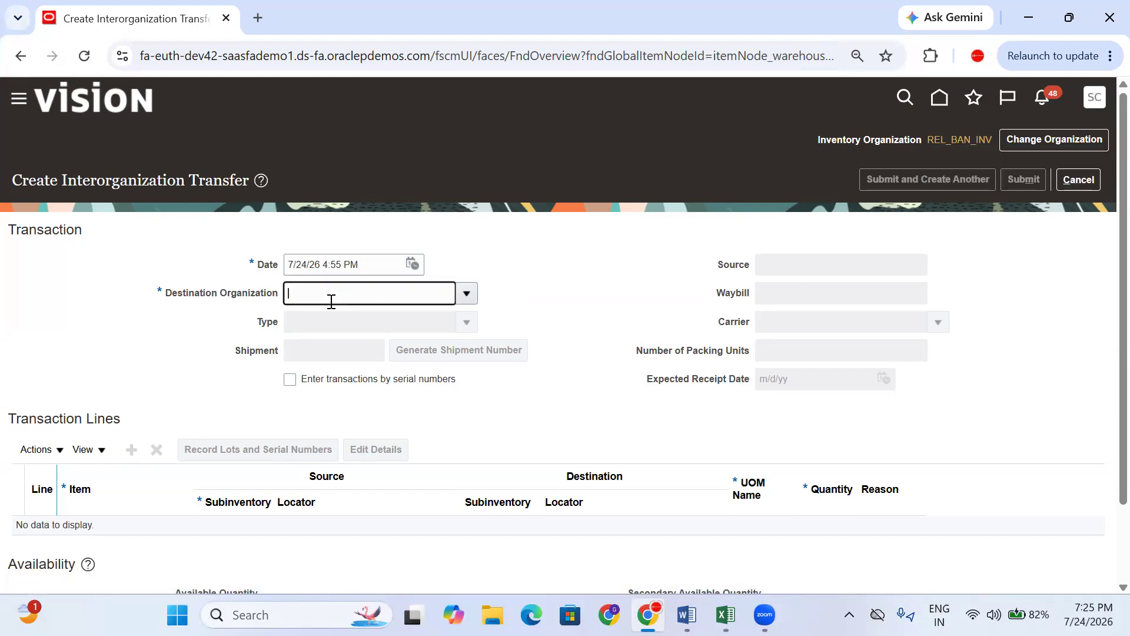
pyautogui.click(466, 293)
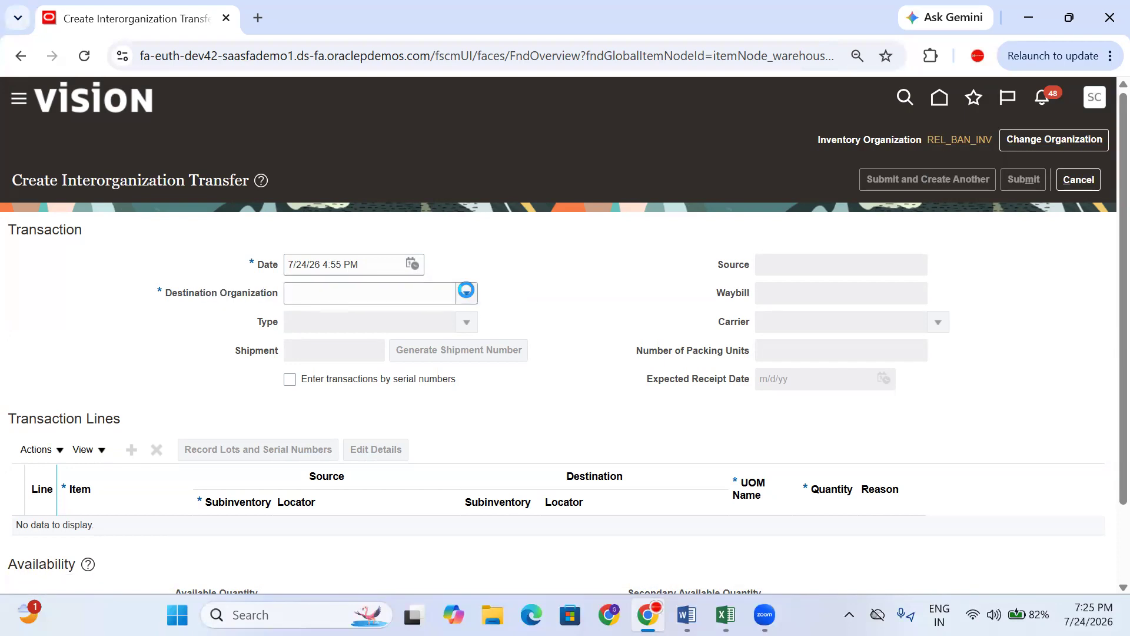
pyautogui.click(360, 323)
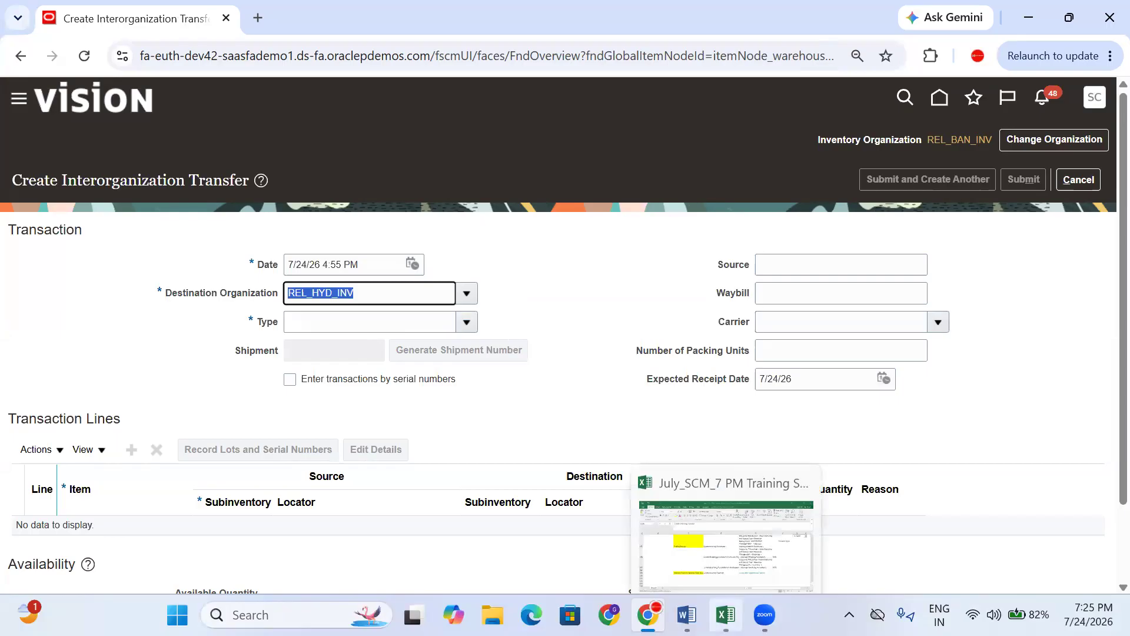
pyautogui.click(726, 615)
pyautogui.click(681, 290)
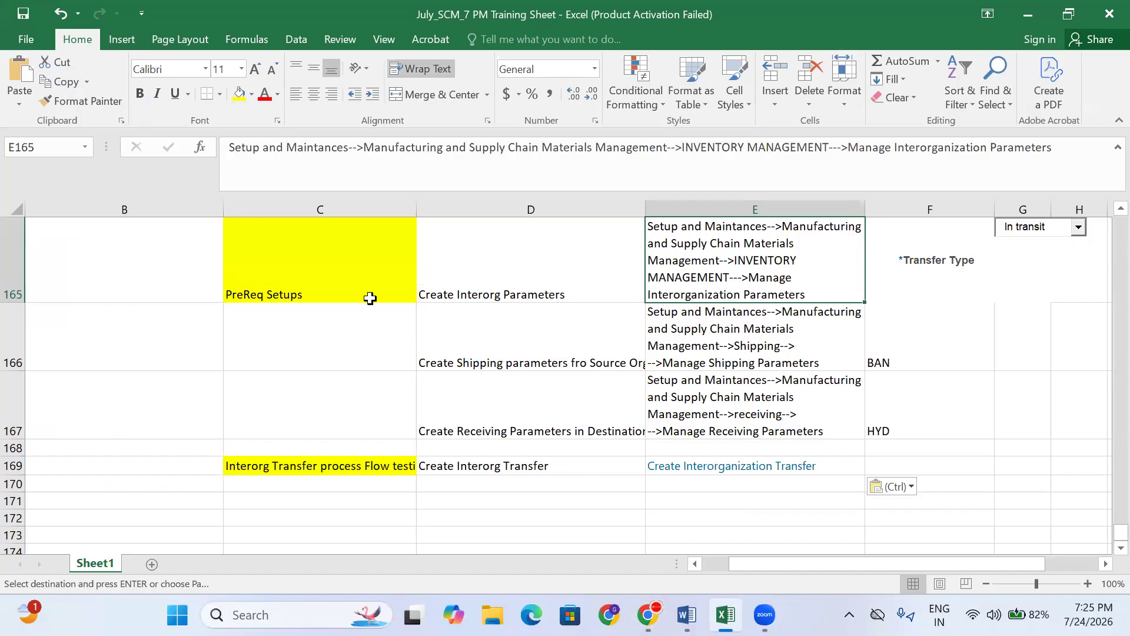
pyautogui.click(336, 296)
pyautogui.click(648, 614)
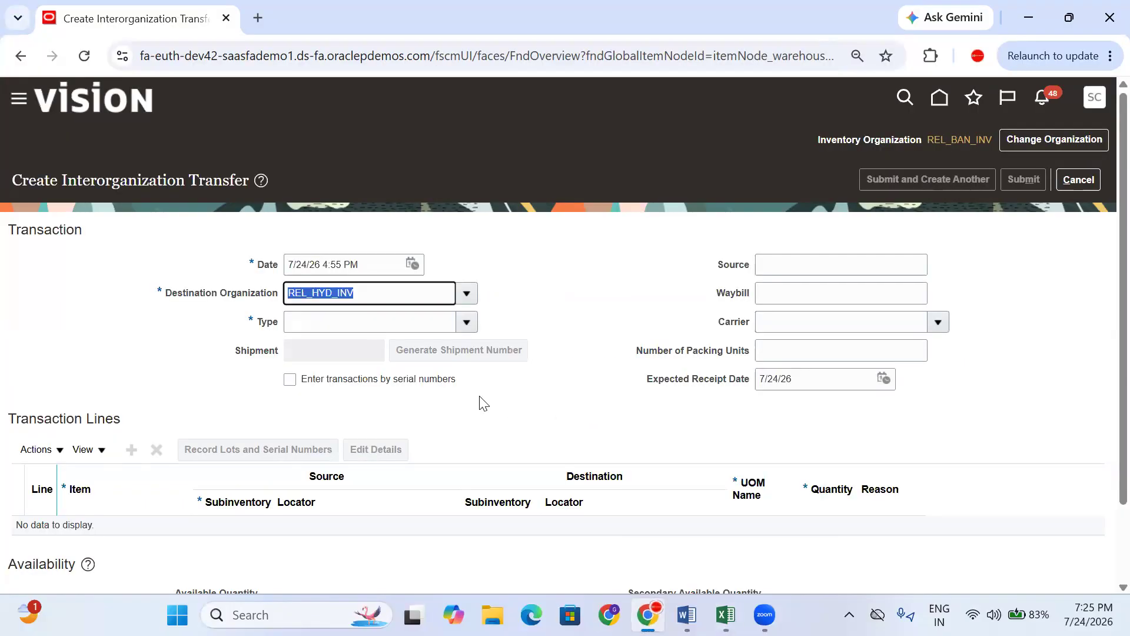
# - Choose transfer type Intransit Shipment and enter shipment number 12345
pyautogui.click(467, 324)
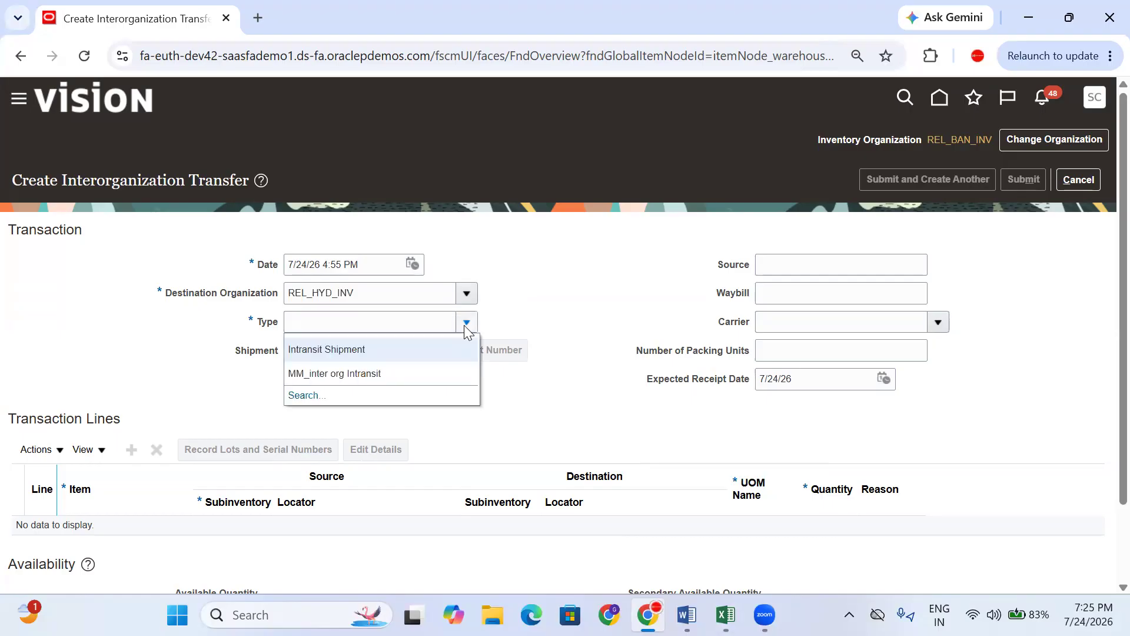
pyautogui.click(364, 339)
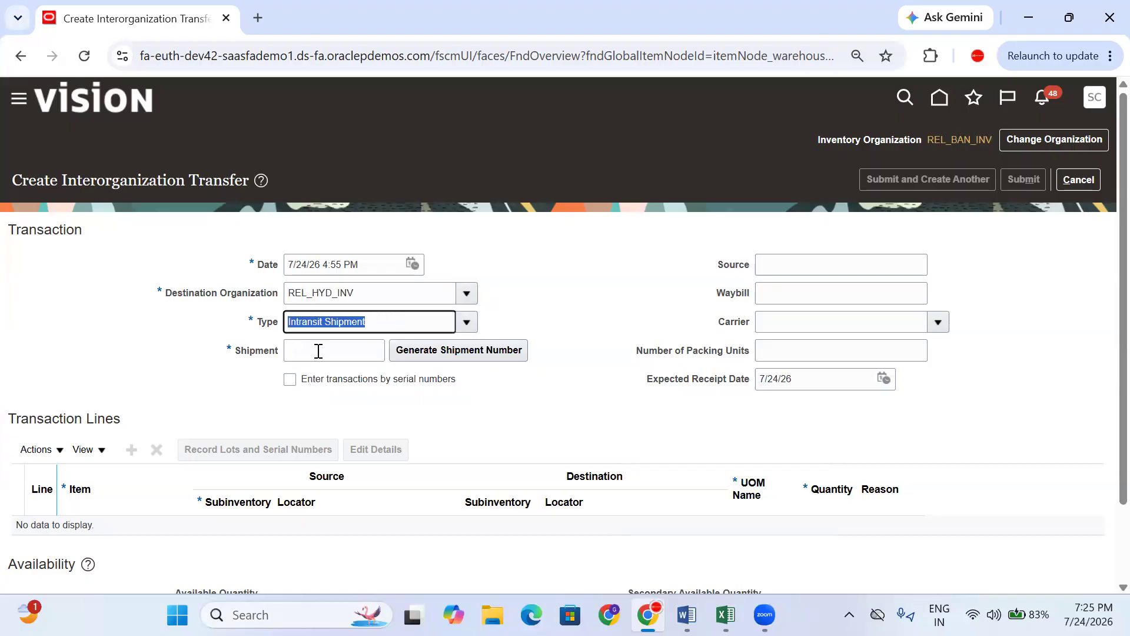
pyautogui.click(318, 350)
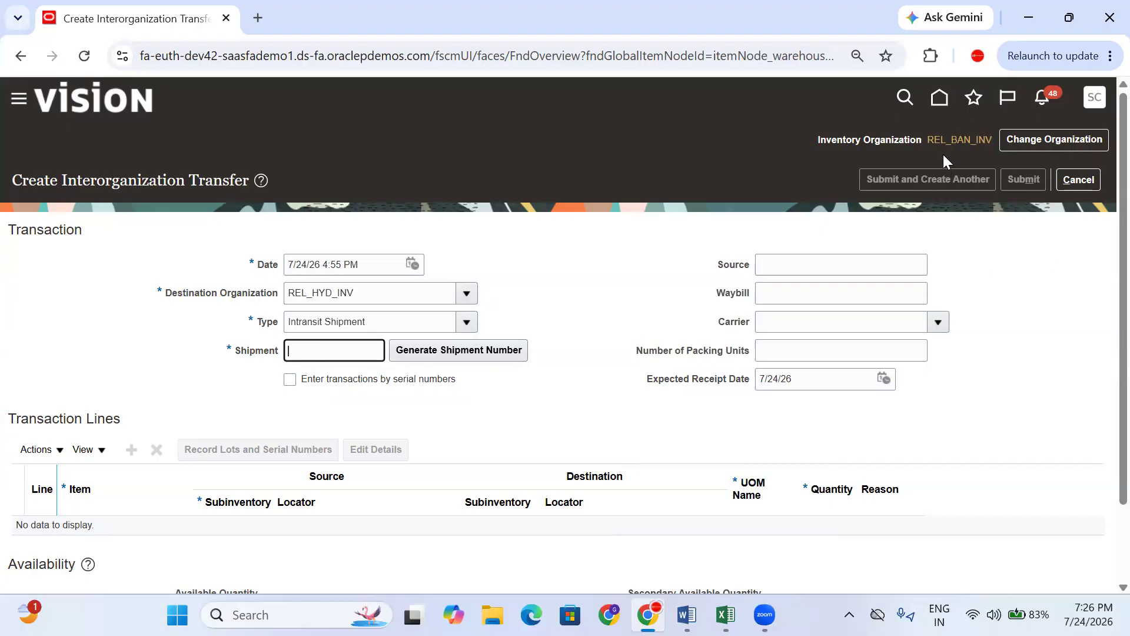
pyautogui.write('5')
pyautogui.doubleClick(334, 351)
pyautogui.click(477, 351)
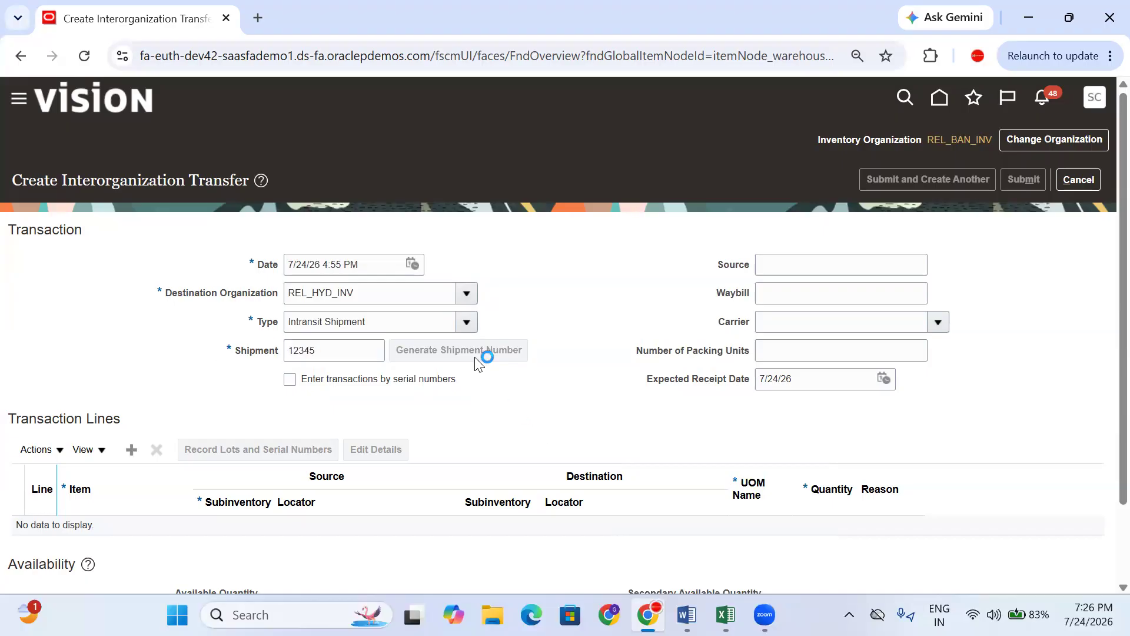
pyautogui.doubleClick(328, 352)
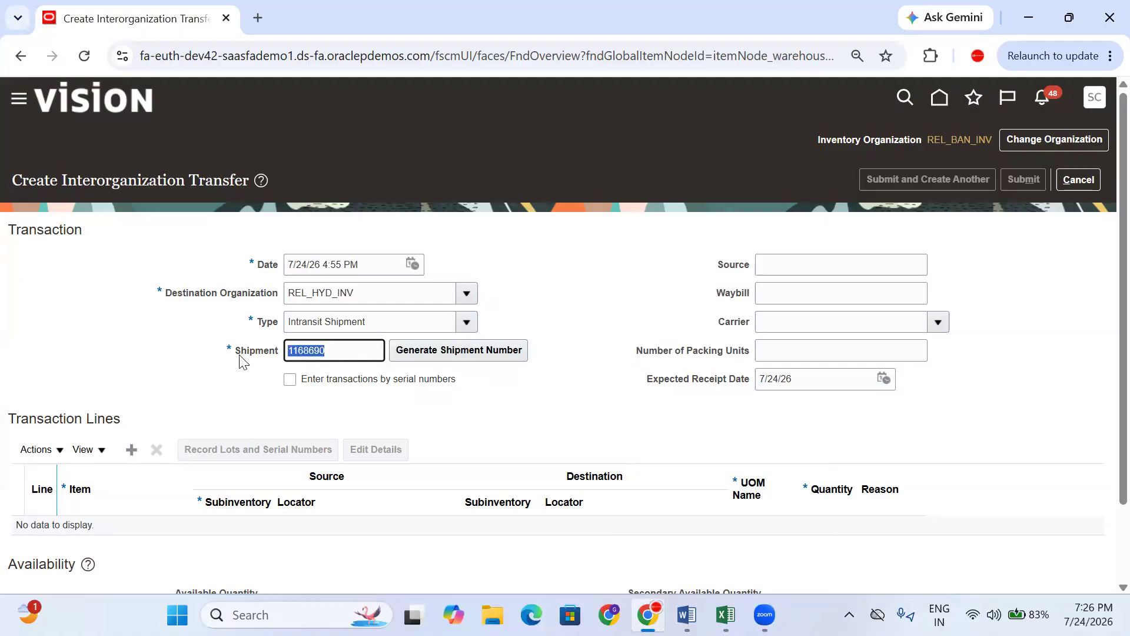
pyautogui.doubleClick(333, 353)
pyautogui.moveTo(335, 356); pyautogui.dragTo(288, 355)
pyautogui.write('123')
# - Record shipment number 12345 in cell F169 of the training sheet
pyautogui.moveTo(333, 349); pyautogui.dragTo(252, 360)
pyautogui.hotkey('ctrl', 'c')
pyautogui.click(726, 615)
pyautogui.click(895, 469)
pyautogui.hotkey('ctrl', 'v')
pyautogui.click(881, 487)
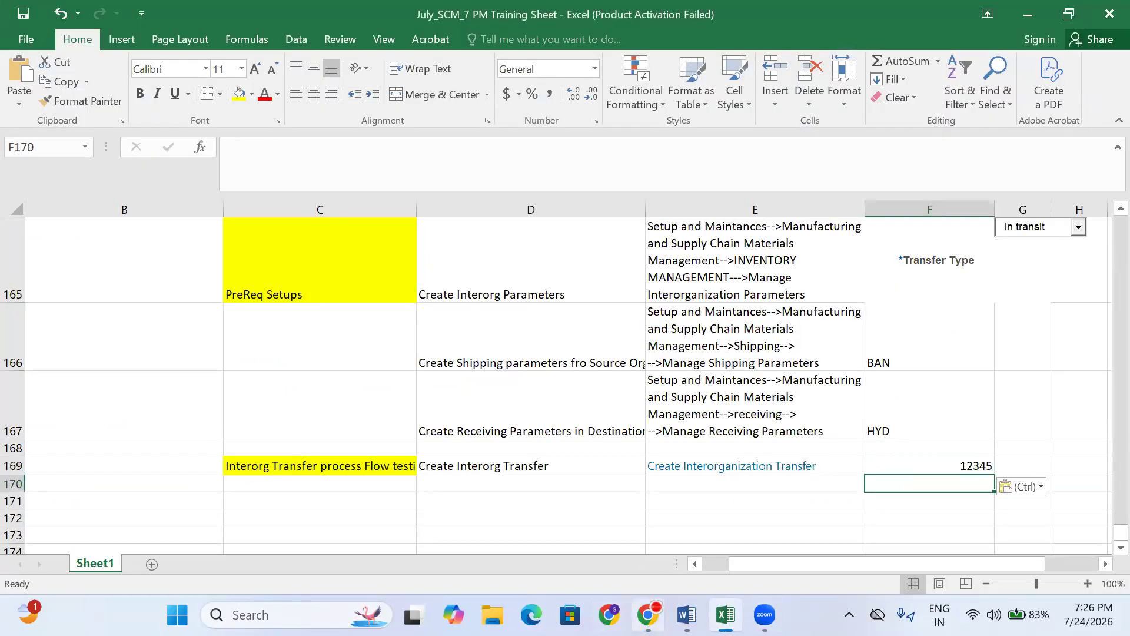
pyautogui.click(648, 615)
pyautogui.click(549, 436)
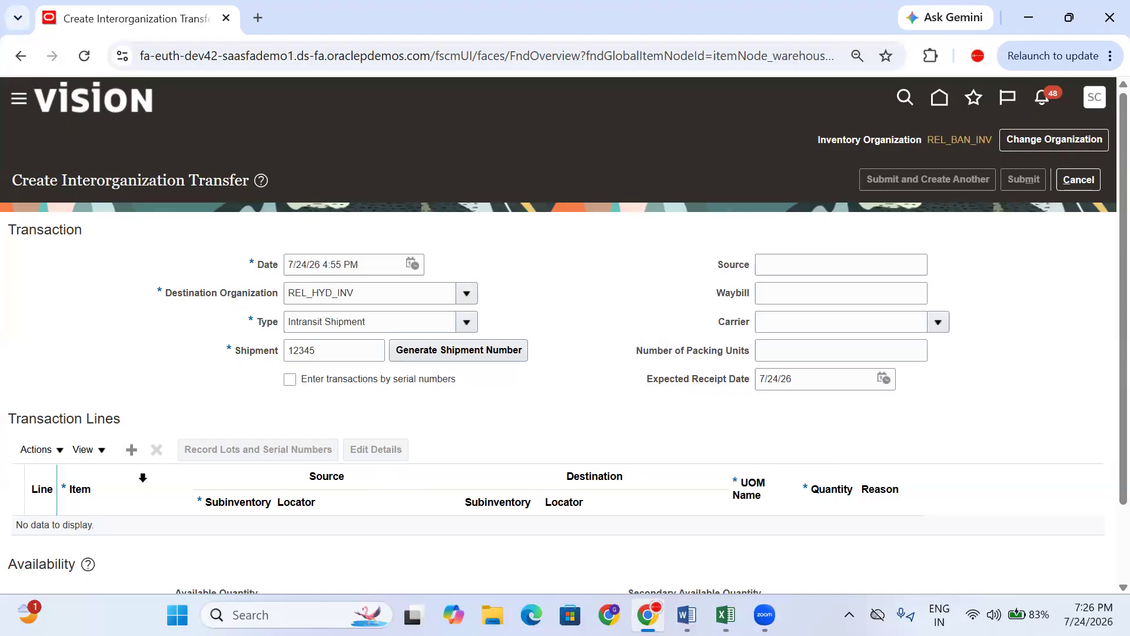
# - Add a transaction line for the Samsung item from the Stores subinventory
pyautogui.click(132, 450)
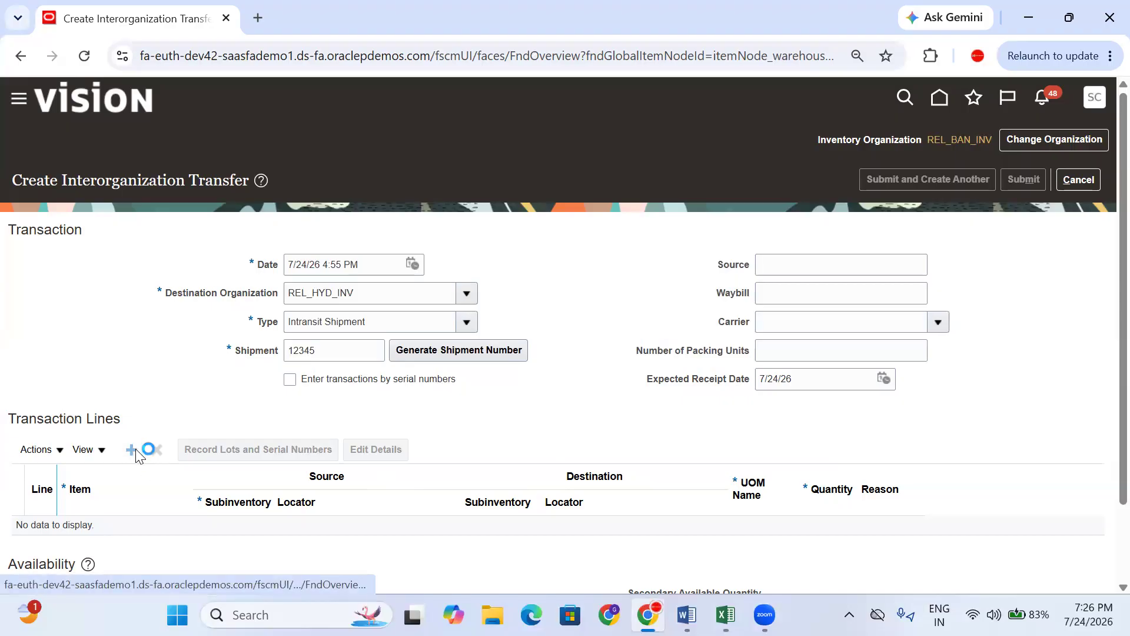
pyautogui.scroll(-2, 136, 462)
pyautogui.click(125, 443)
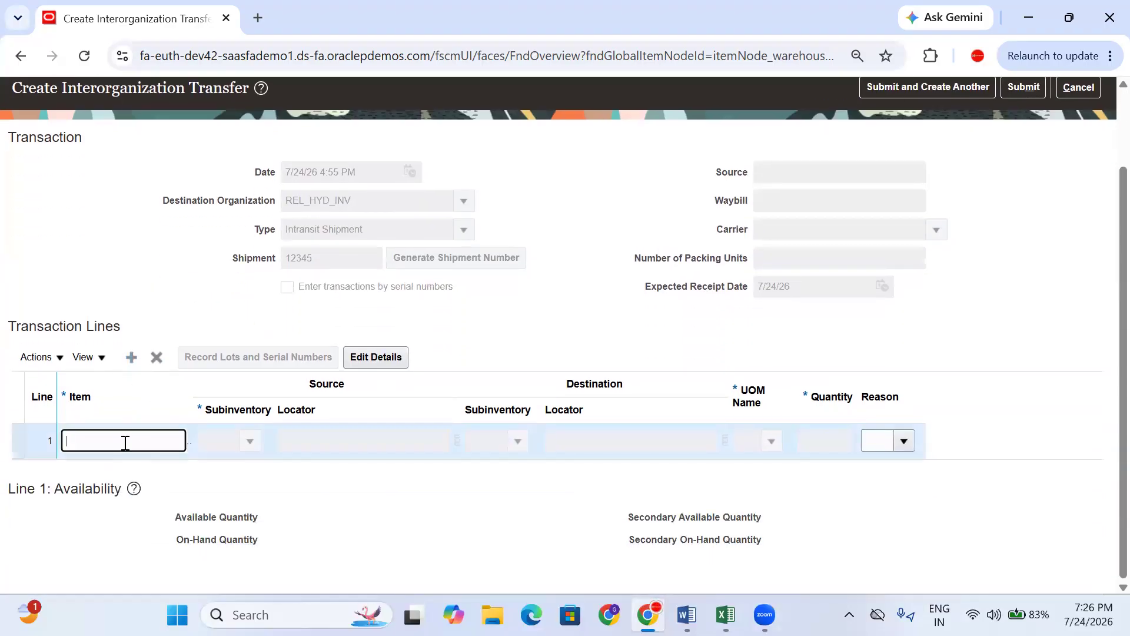
pyautogui.write('Sam')
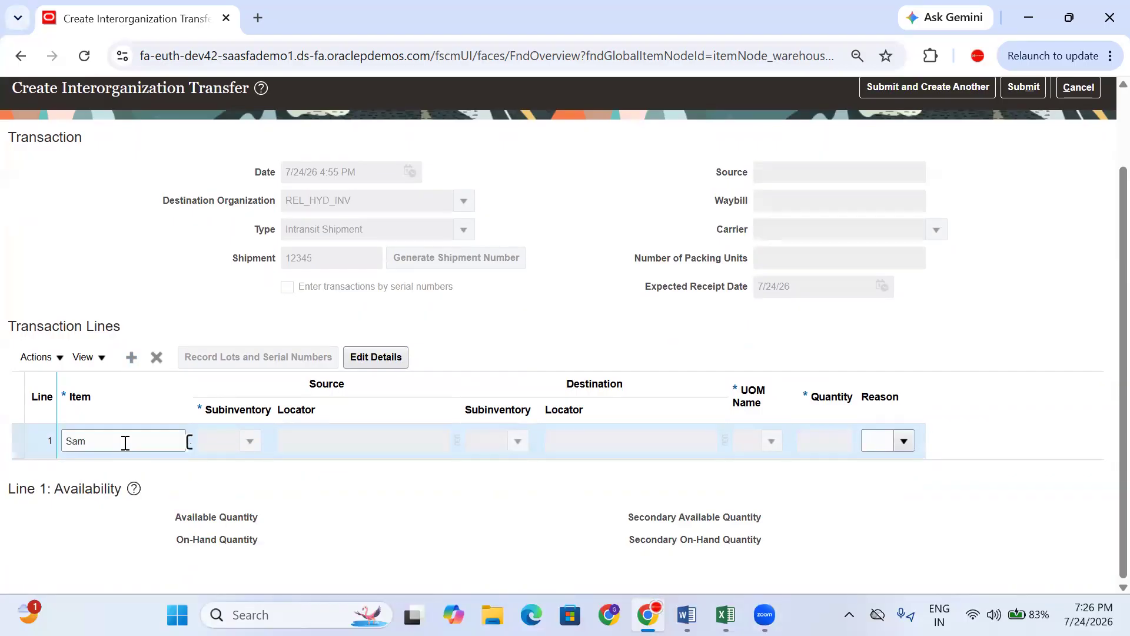
pyautogui.press('Tab')
pyautogui.click(253, 445)
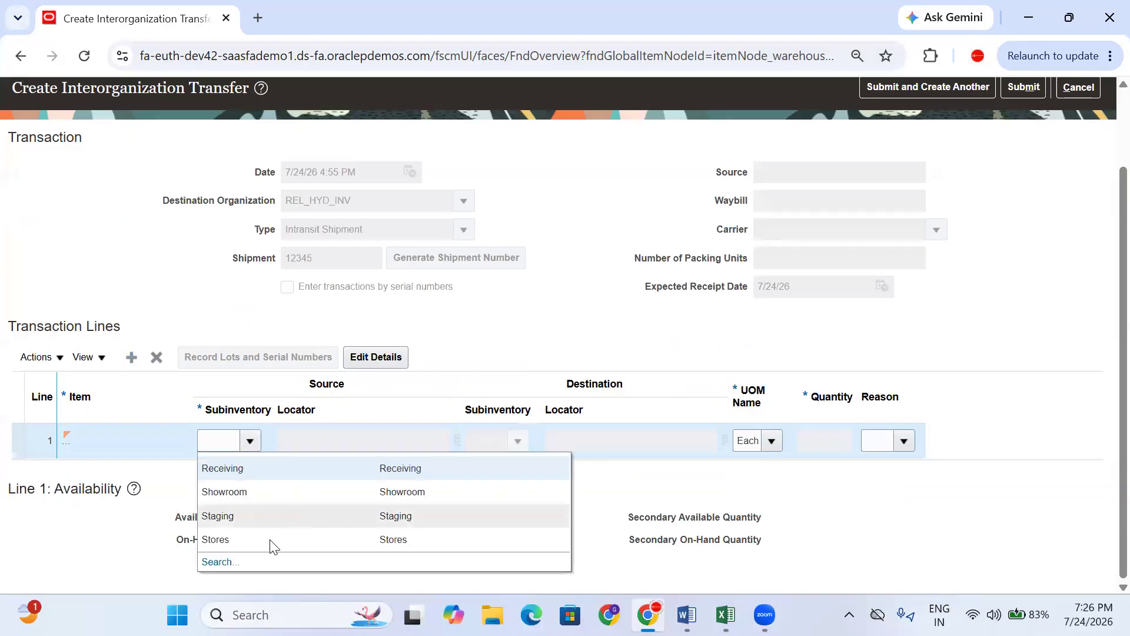
pyautogui.click(273, 543)
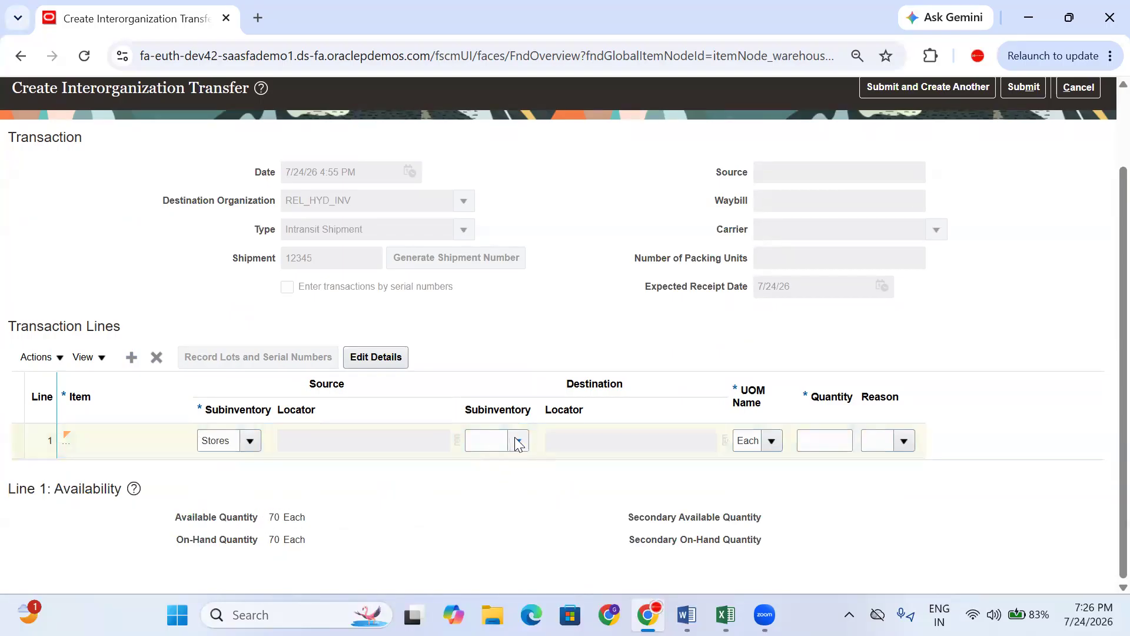
pyautogui.click(540, 385)
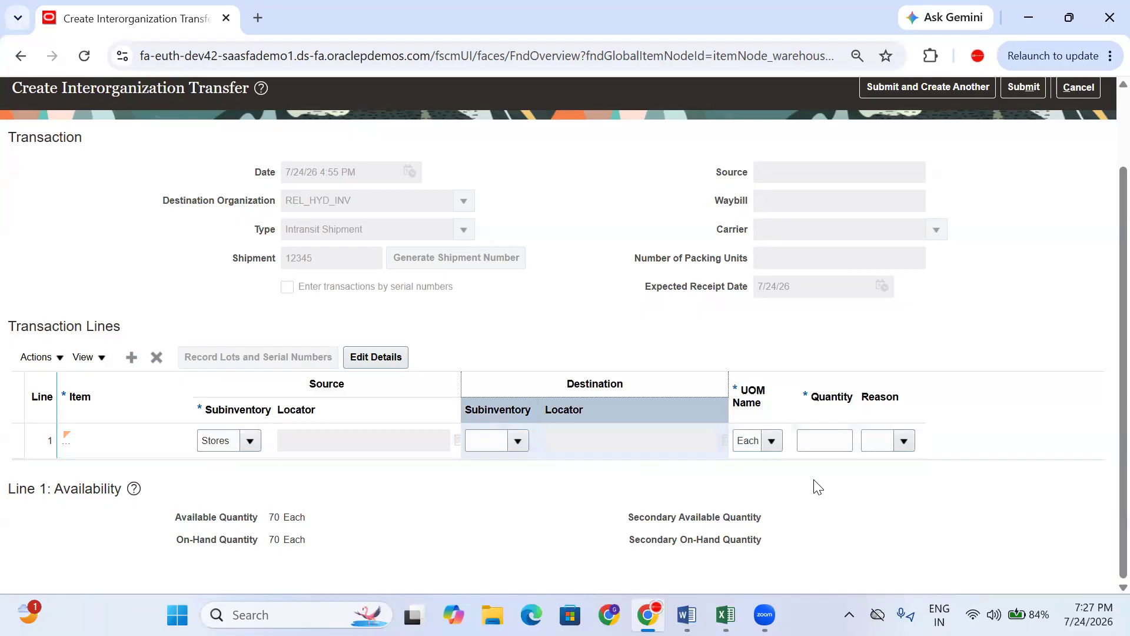
# - Enter quantity 50 with reason Stock and submit the transfer
pyautogui.click(826, 436)
pyautogui.write('50')
pyautogui.click(885, 548)
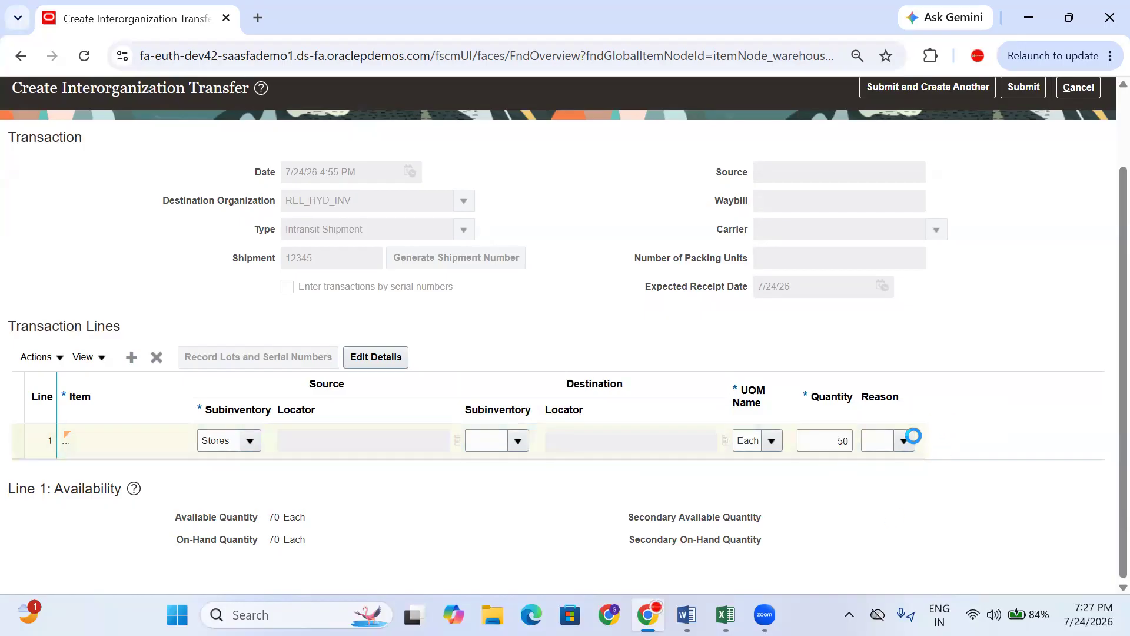
pyautogui.click(904, 441)
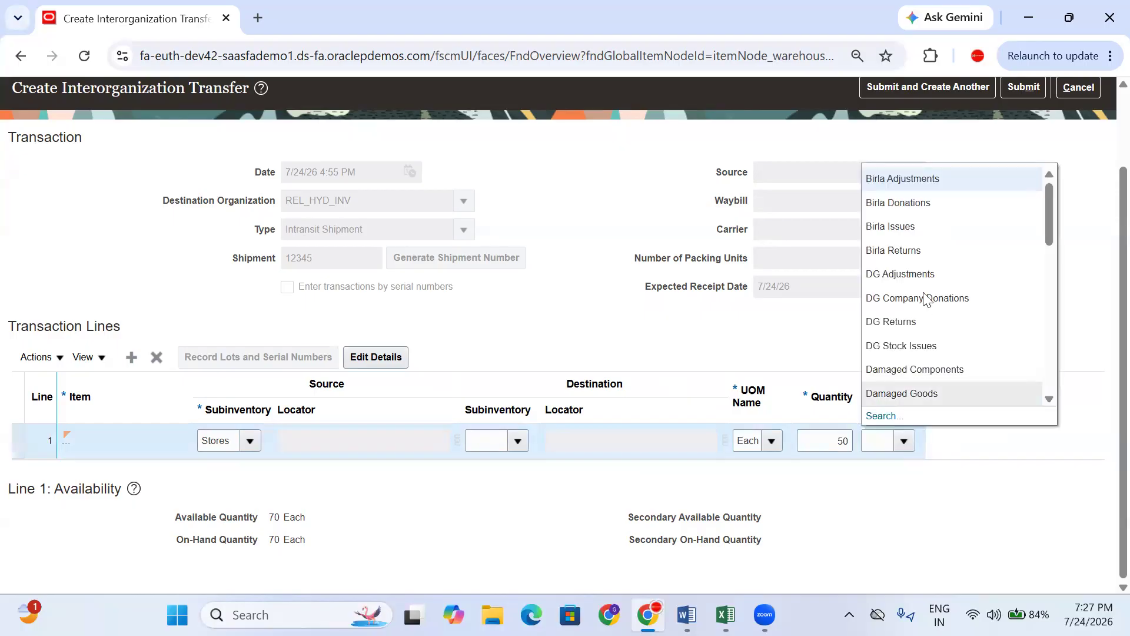
pyautogui.scroll(-5, 923, 285)
pyautogui.scroll(-1, 923, 284)
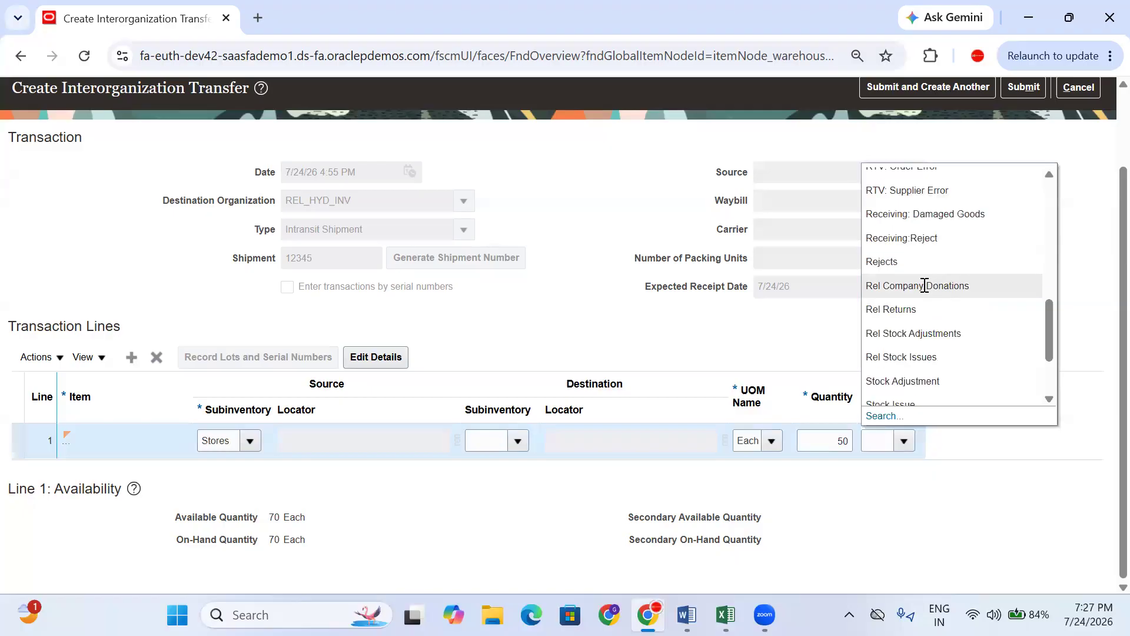
pyautogui.scroll(-1, 921, 365)
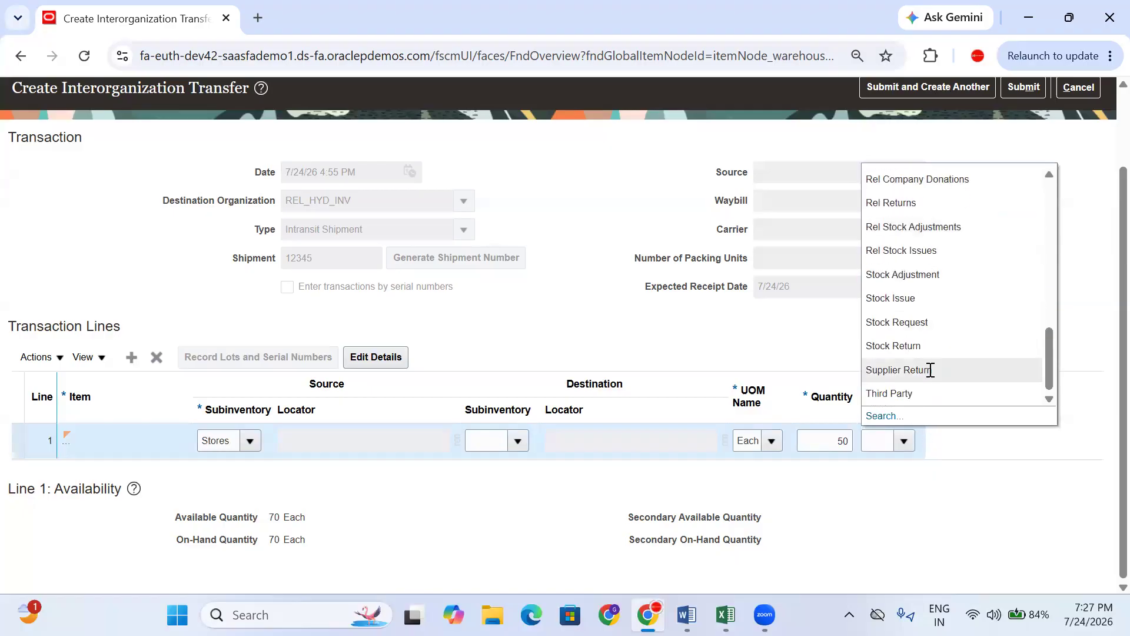
pyautogui.click(916, 340)
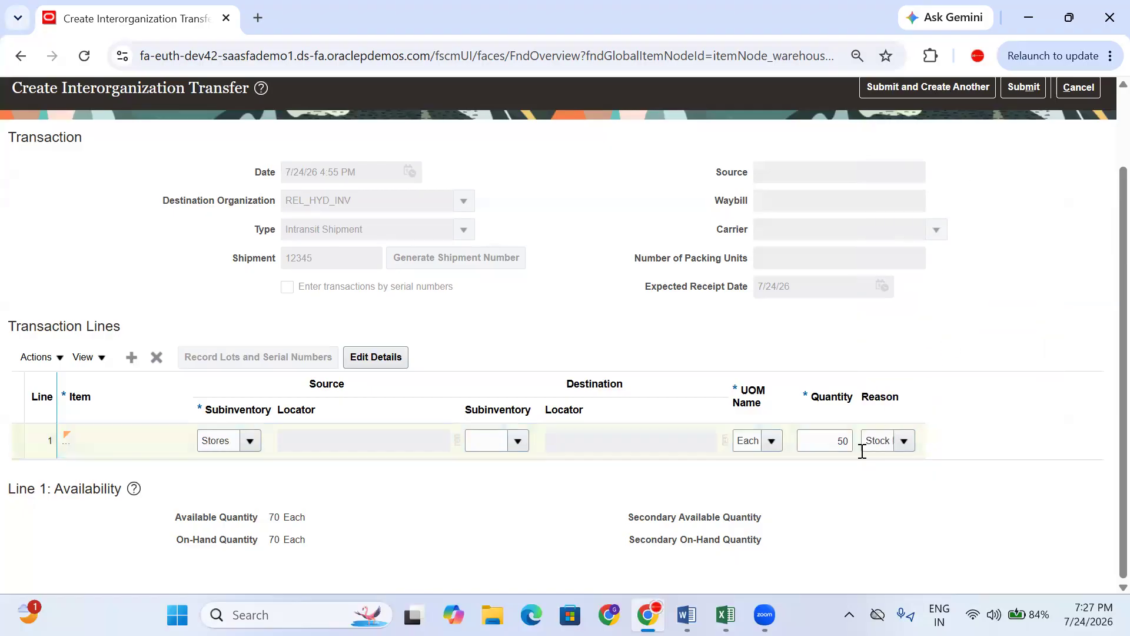
pyautogui.scroll(2, 1031, 356)
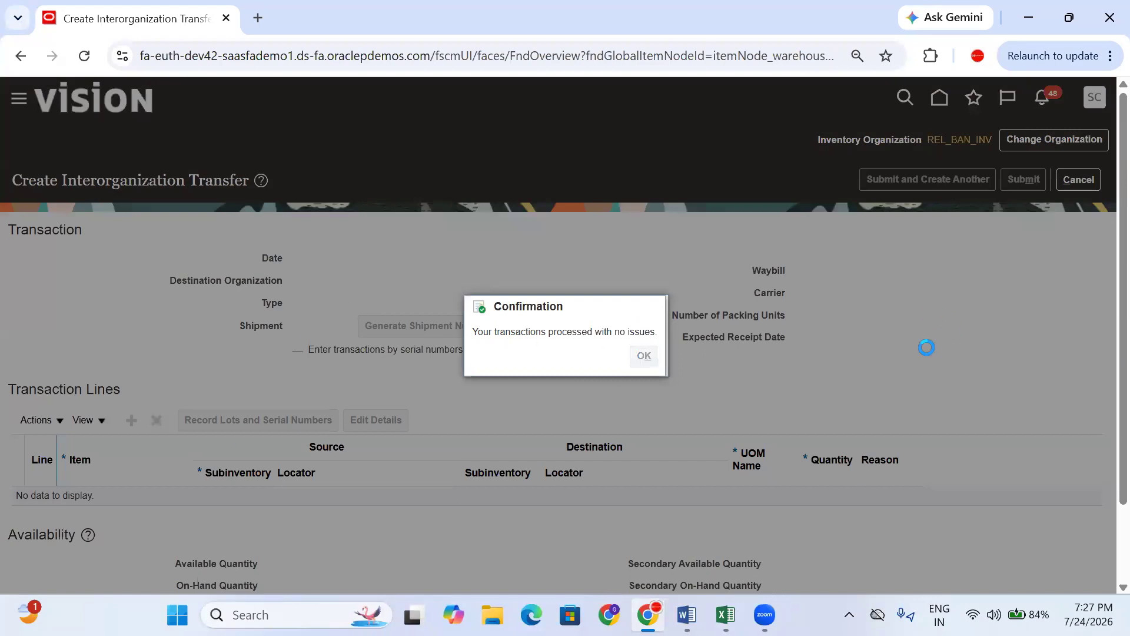
pyautogui.press('Return')
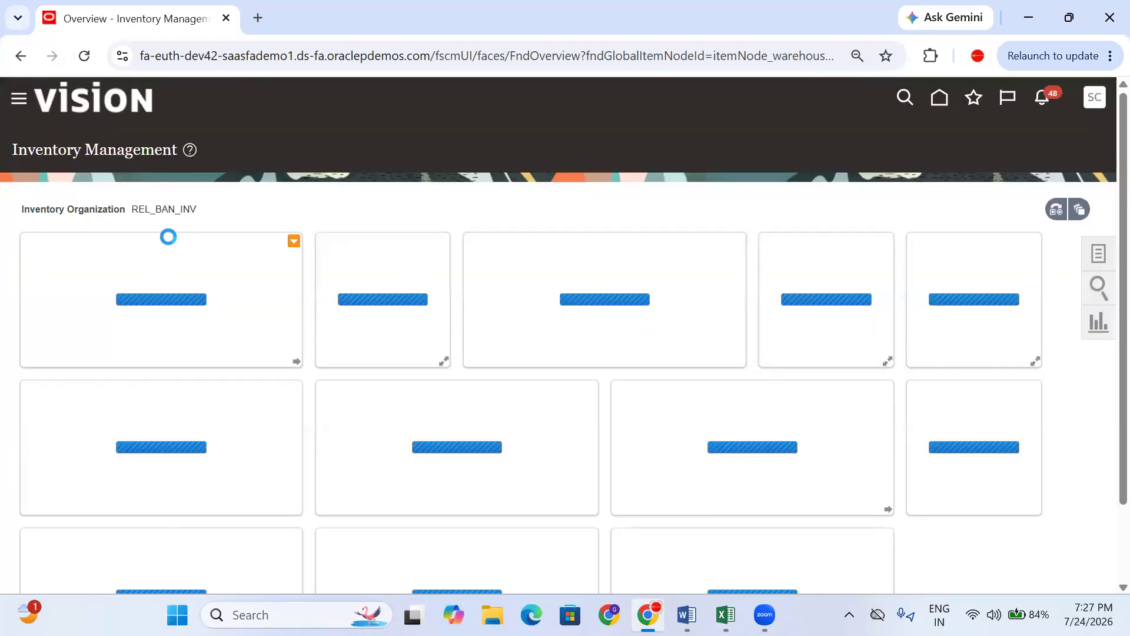
# - Highlight the current organization REL_BAN_INV on the Inventory Management overview
pyautogui.moveTo(196, 209); pyautogui.dragTo(129, 210)
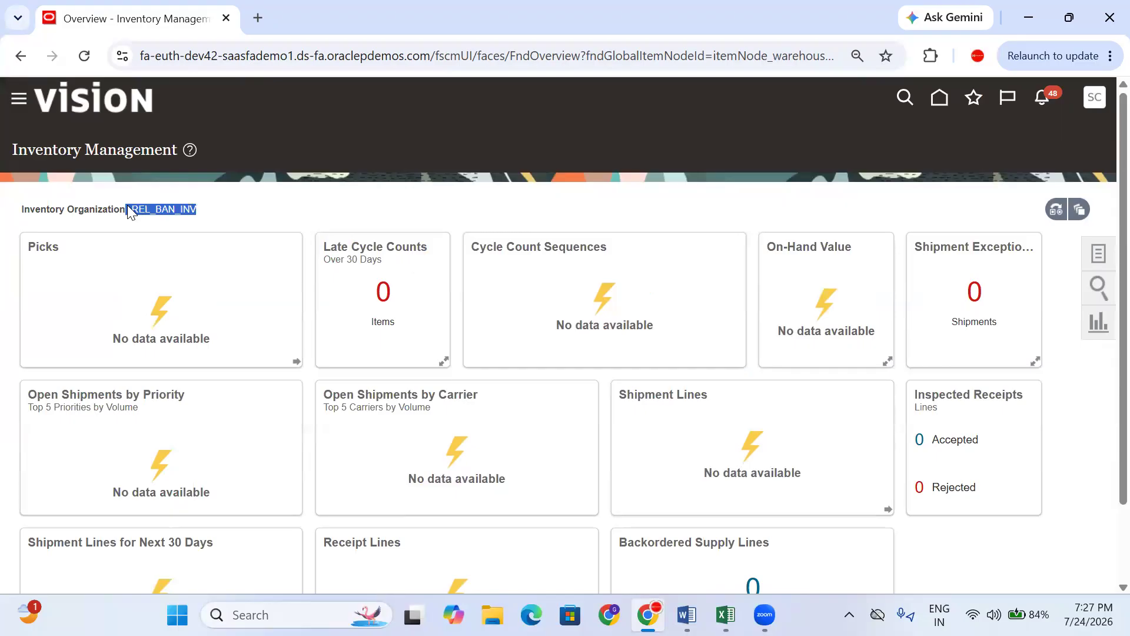
pyautogui.click(226, 193)
pyautogui.moveTo(224, 209); pyautogui.dragTo(126, 215)
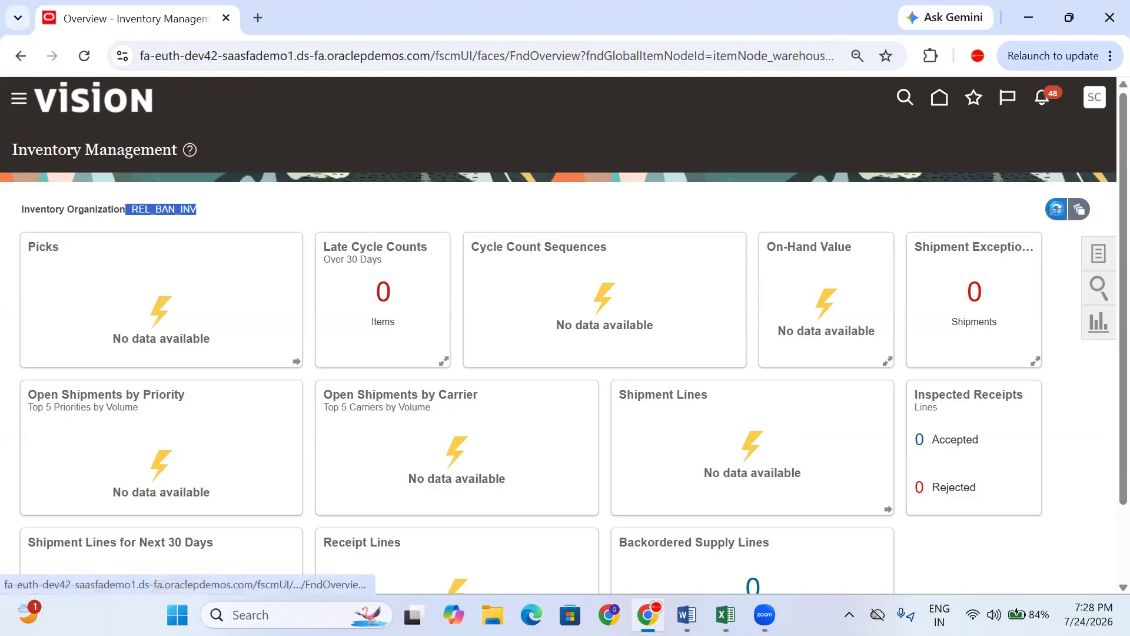
# - Switch the current inventory organization from REL_BAN_INV to REL_HYD_INV
pyautogui.click(1056, 209)
pyautogui.moveTo(978, 281); pyautogui.dragTo(933, 280)
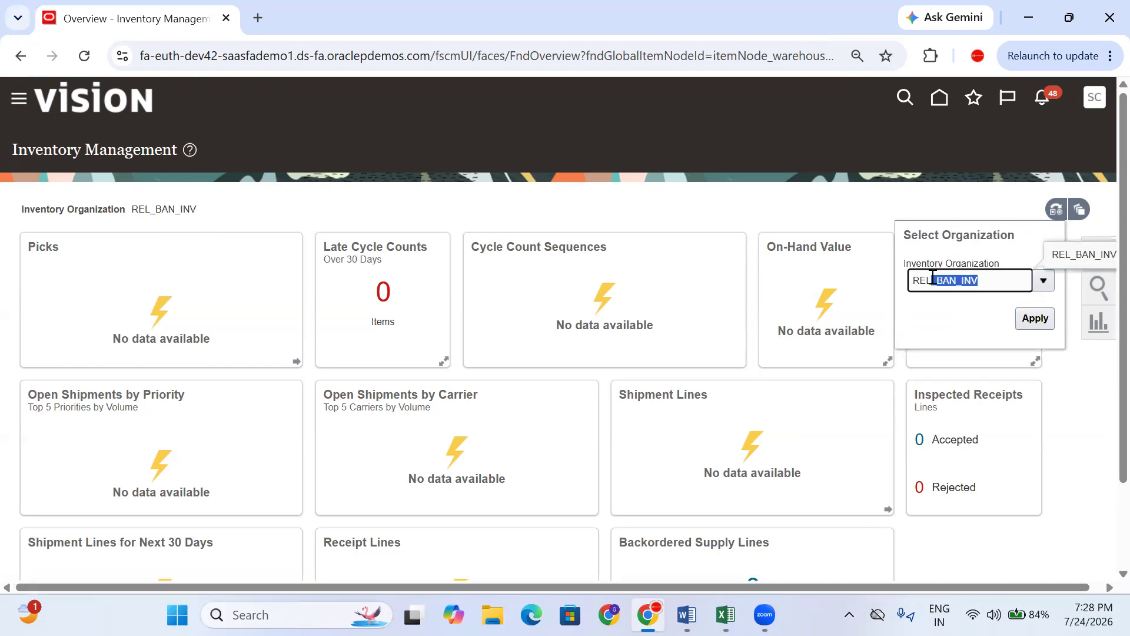
pyautogui.press('BackSpace')
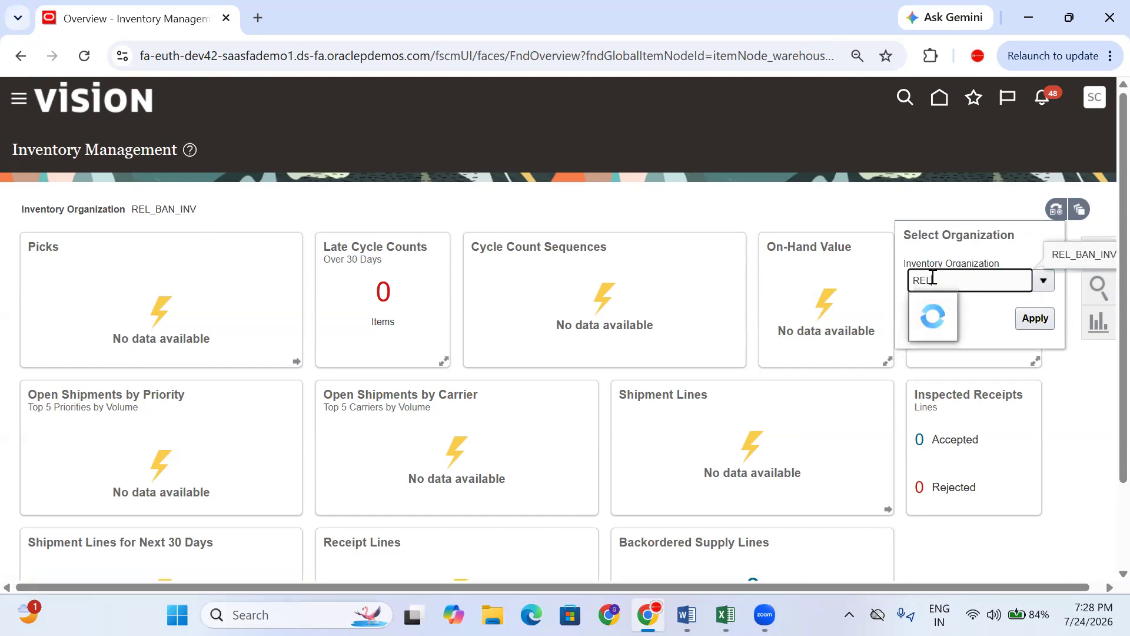
pyautogui.click(950, 329)
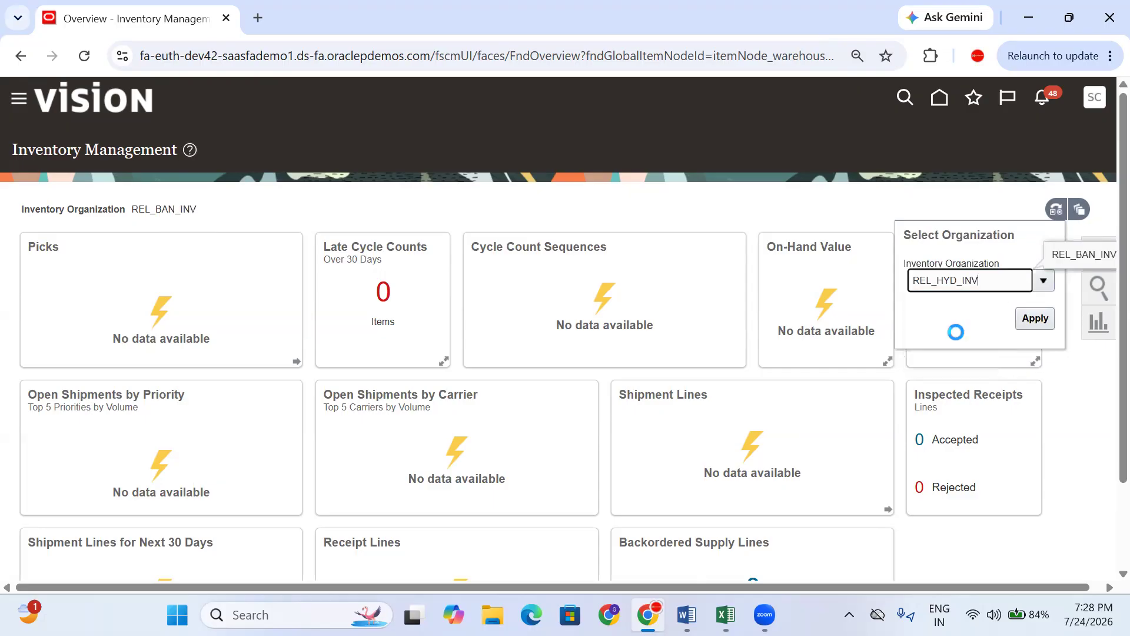
pyautogui.click(1027, 323)
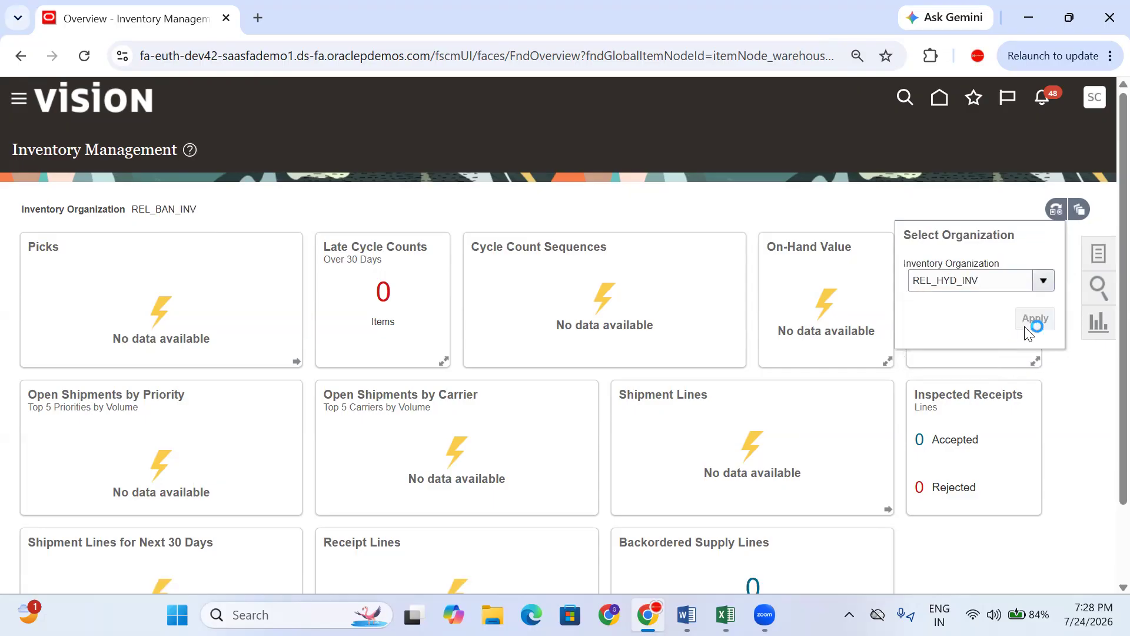
# - Review the REL_HYD_INV dashboard showing 1 receipt line awaiting receipt, then bring up the task panel
pyautogui.scroll(-2, 881, 280)
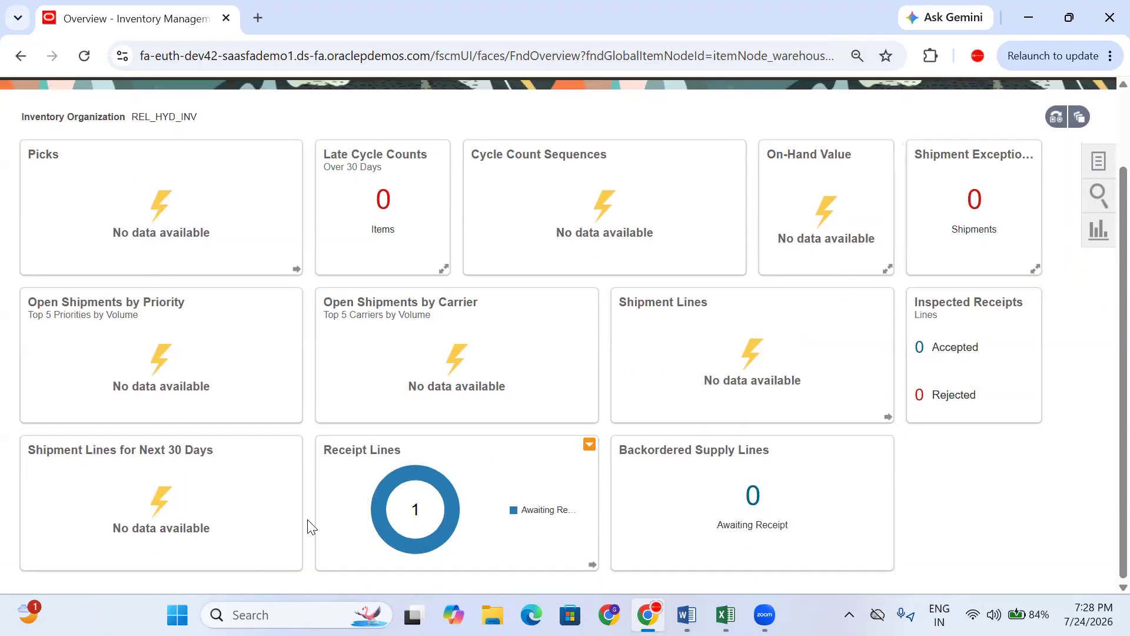
pyautogui.moveTo(412, 468)
pyautogui.scroll(2, 385, 468)
pyautogui.scroll(-2, 429, 500)
pyautogui.moveTo(432, 492)
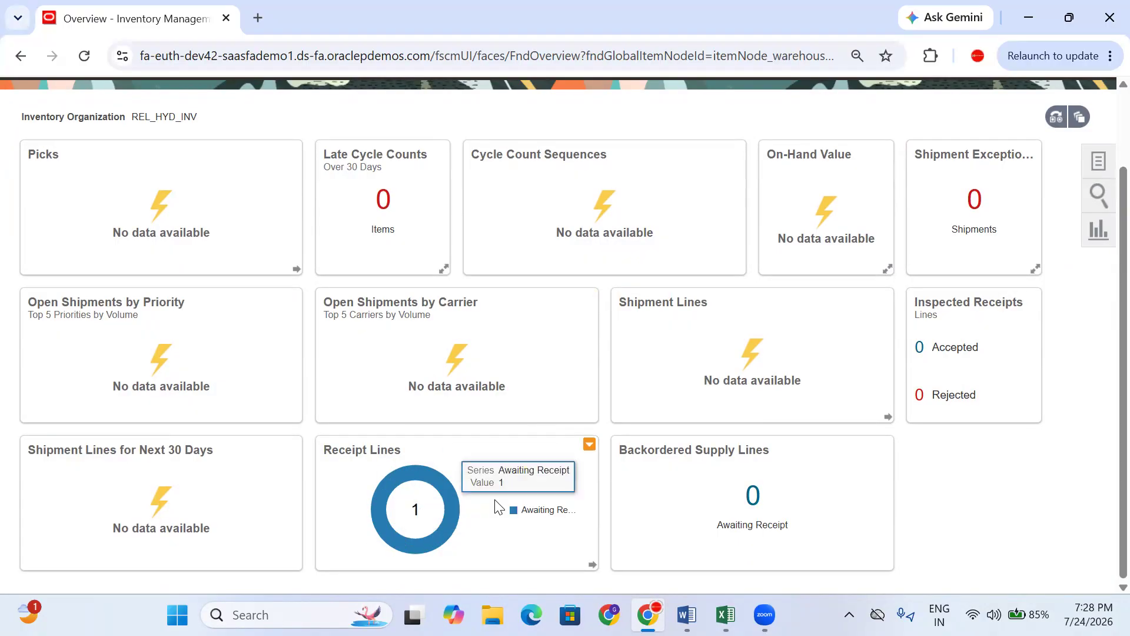
pyautogui.scroll(1, 1022, 379)
pyautogui.scroll(1, 1022, 380)
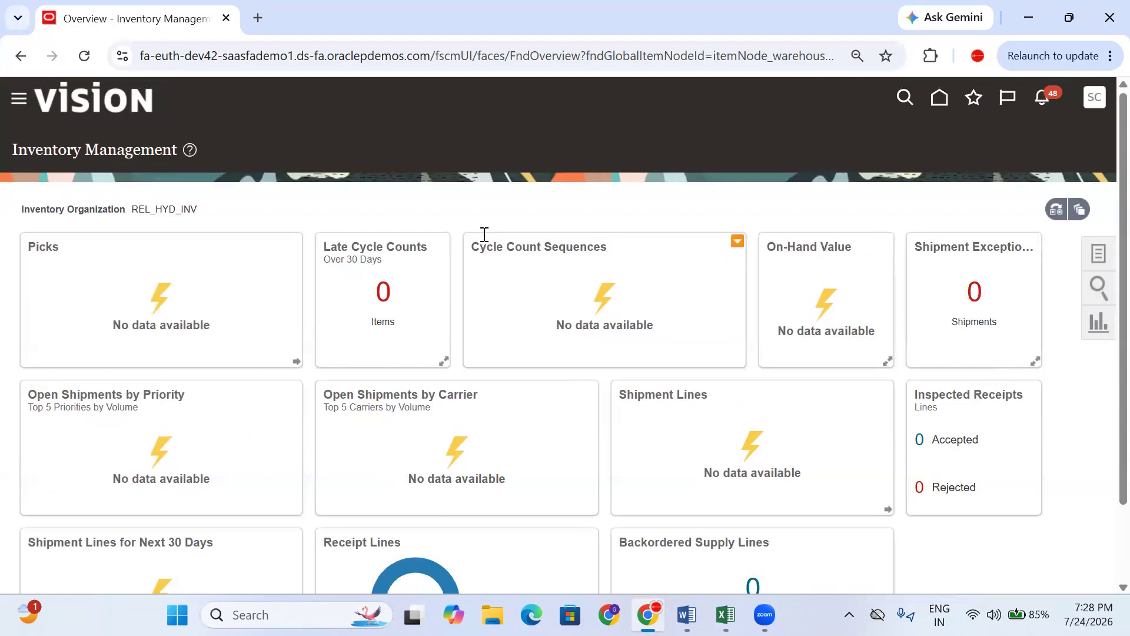
pyautogui.doubleClick(164, 209)
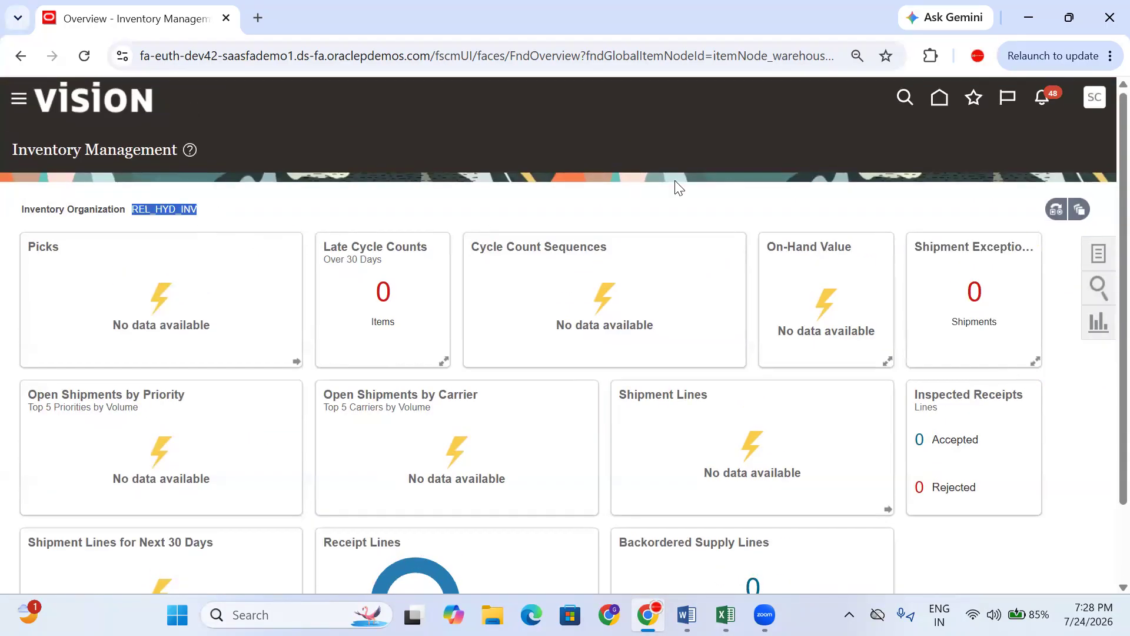
pyautogui.click(1095, 263)
# - Search item quantities for Samsung AC(2.0)interorg, including Receiving and Inbound quantities
pyautogui.click(1032, 172)
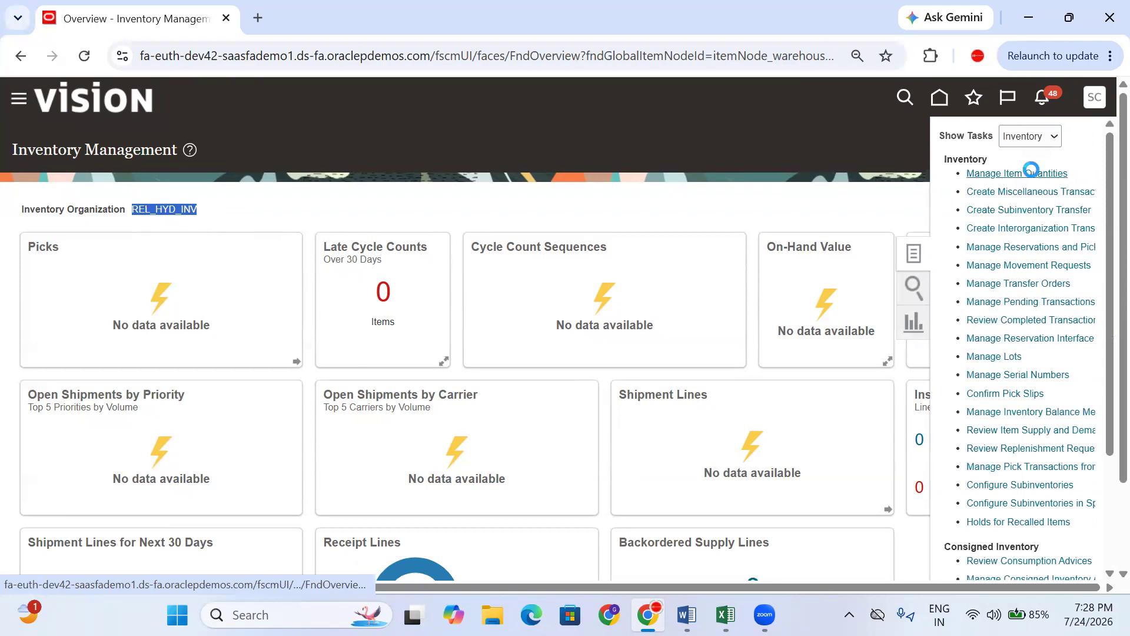
pyautogui.click(169, 278)
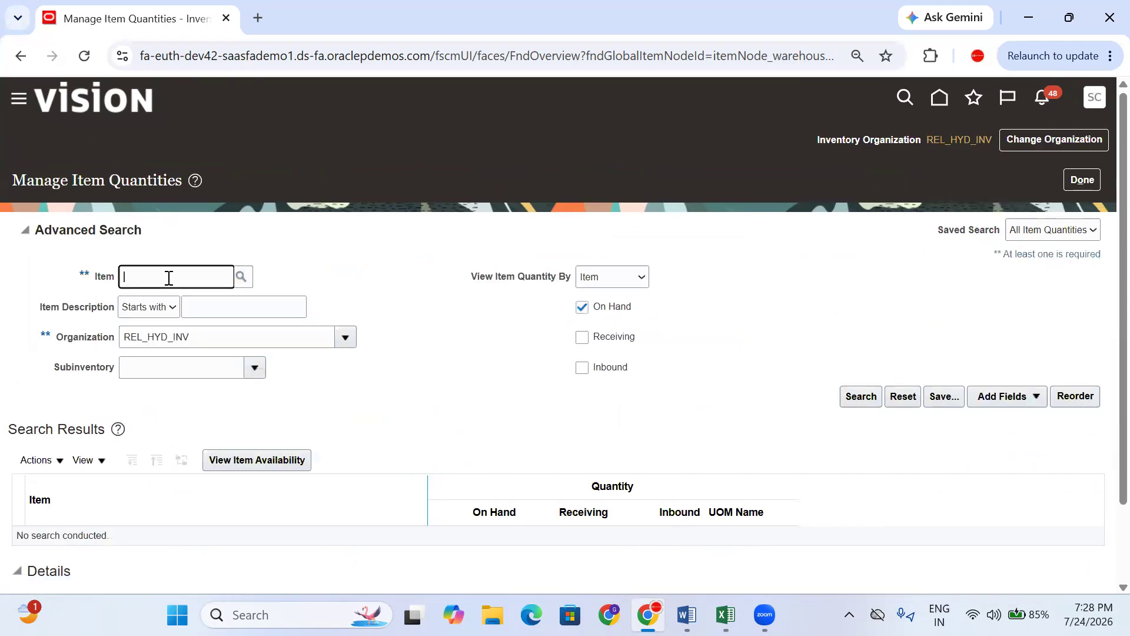
pyautogui.write('Sam')
pyautogui.press('Tab')
pyautogui.click(596, 340)
pyautogui.click(605, 373)
pyautogui.click(860, 398)
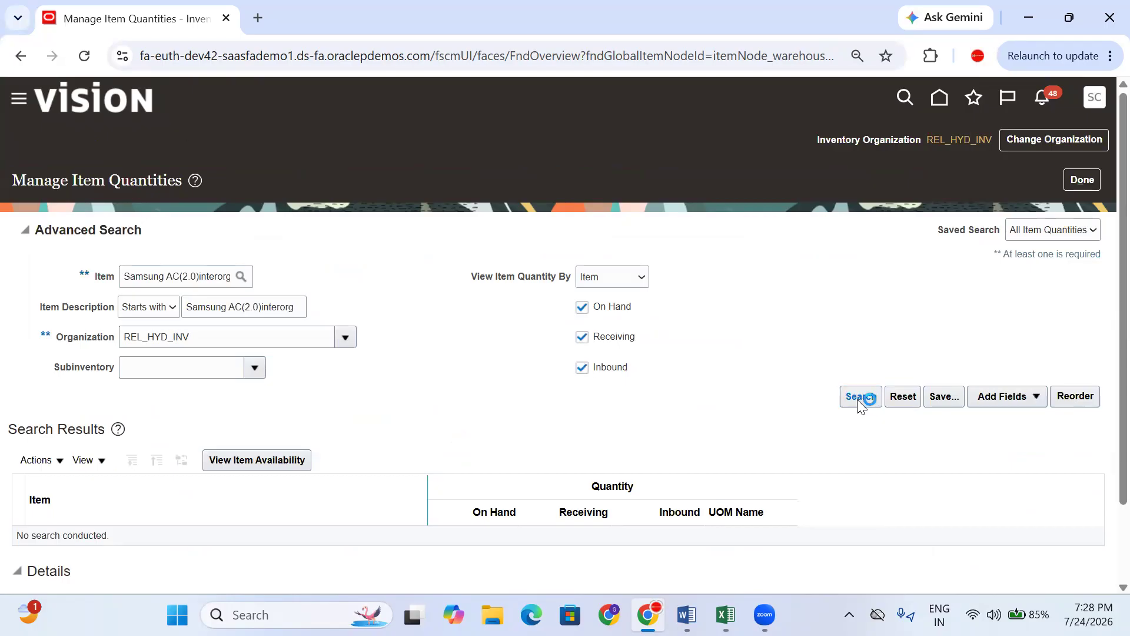
# - Check the results show 30 on hand and 50 inbound, then return to the overview
pyautogui.scroll(-2, 842, 391)
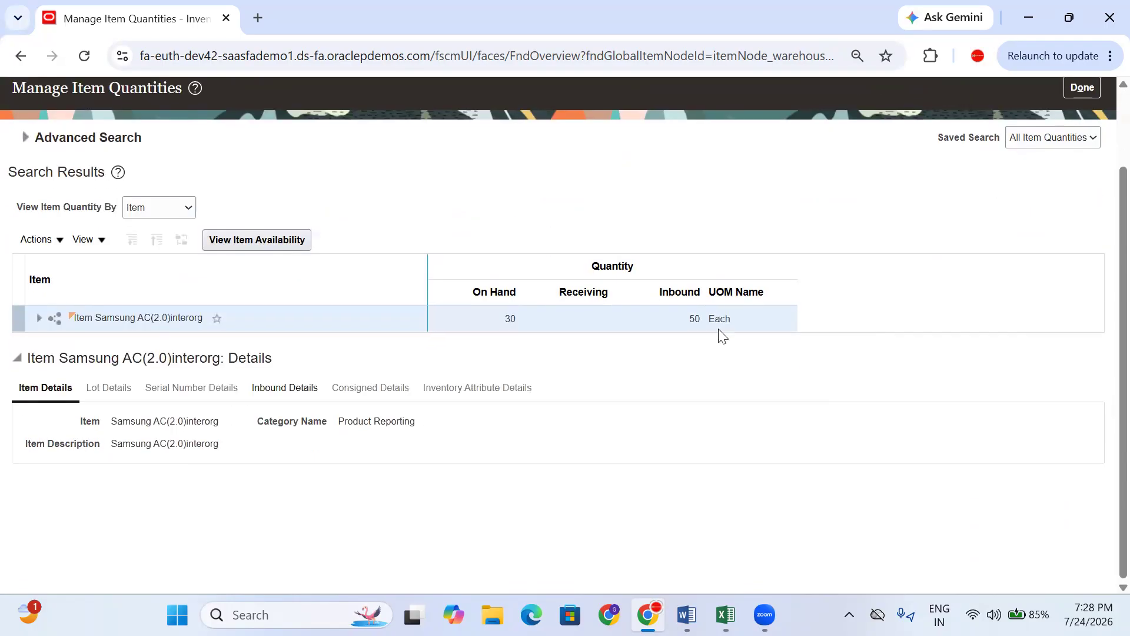
pyautogui.moveTo(699, 319); pyautogui.dragTo(691, 318)
pyautogui.click(637, 372)
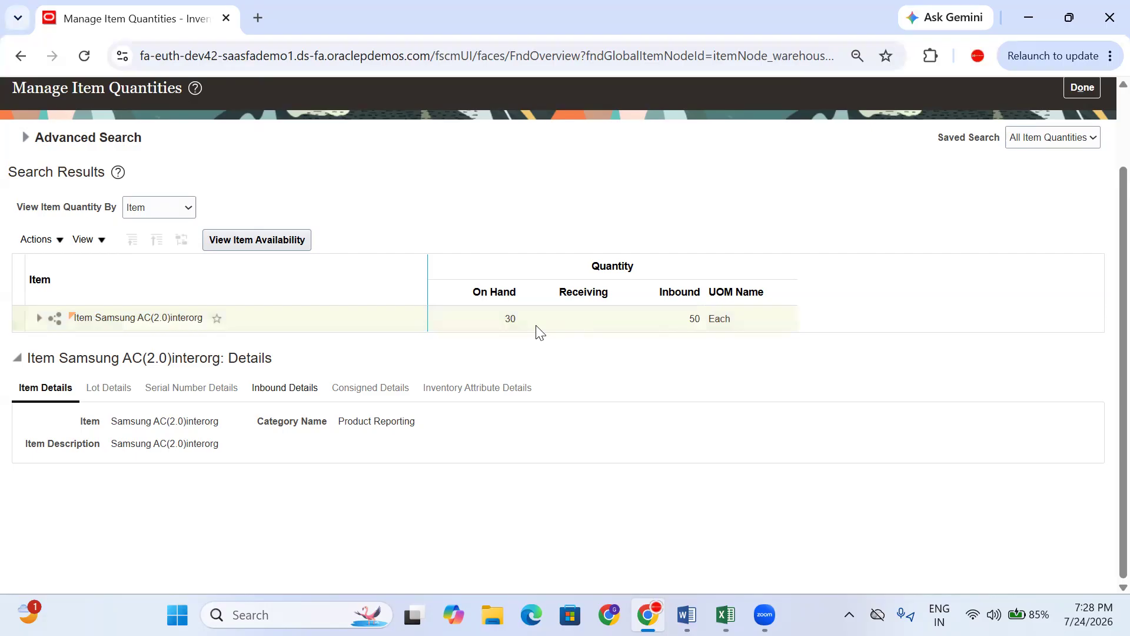
pyautogui.moveTo(517, 320); pyautogui.dragTo(507, 323)
pyautogui.moveTo(702, 320); pyautogui.dragTo(678, 321)
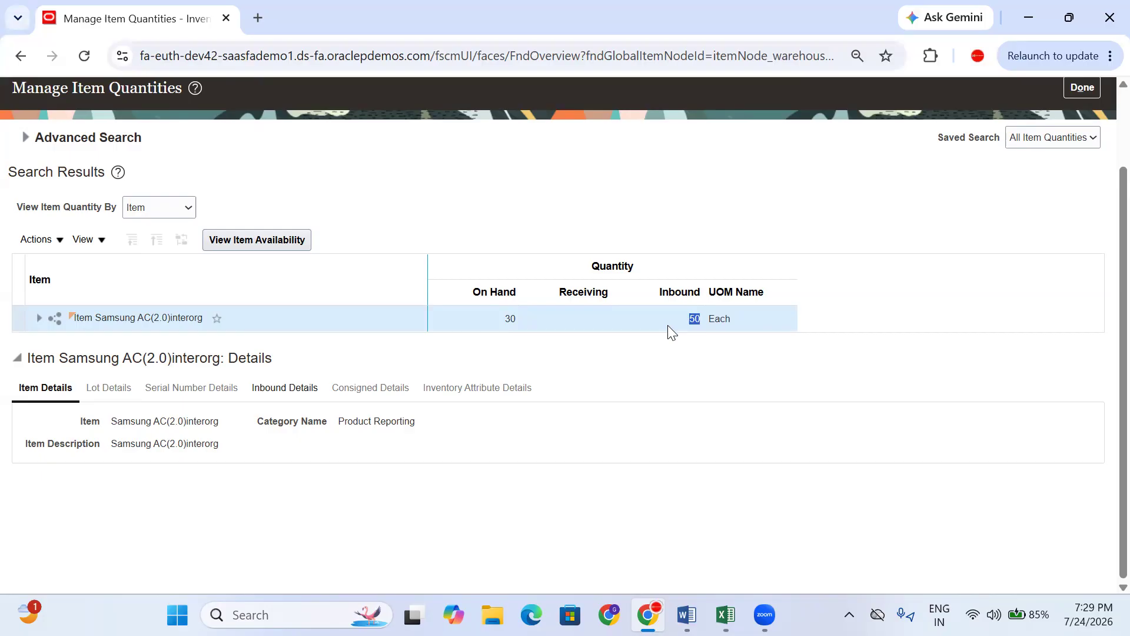
pyautogui.click(661, 341)
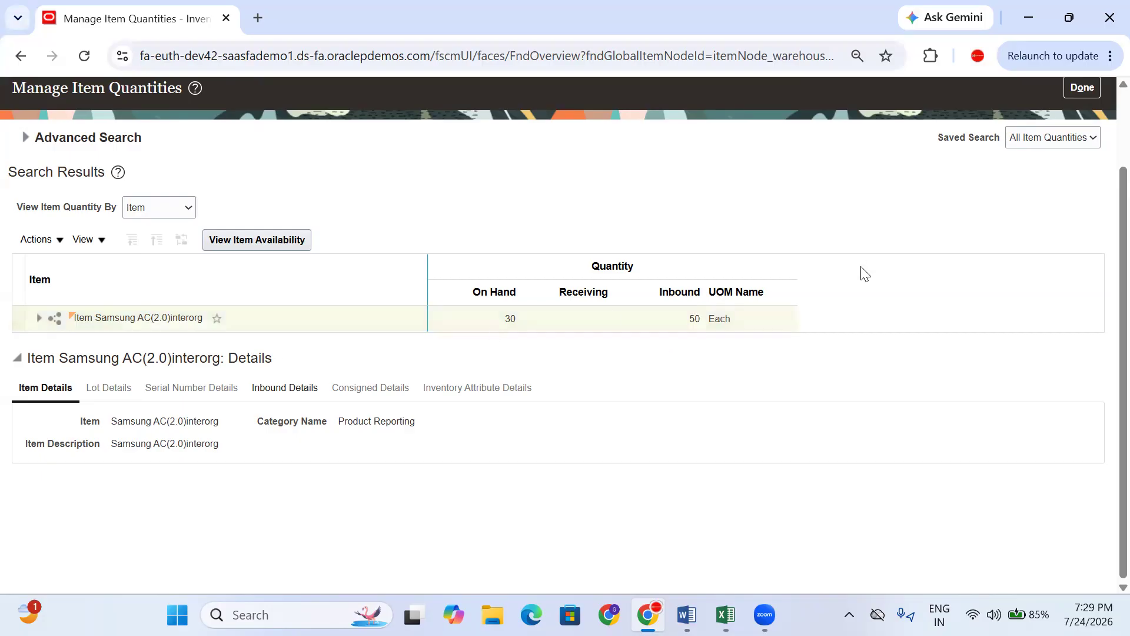
pyautogui.scroll(2, 1053, 206)
pyautogui.click(1089, 179)
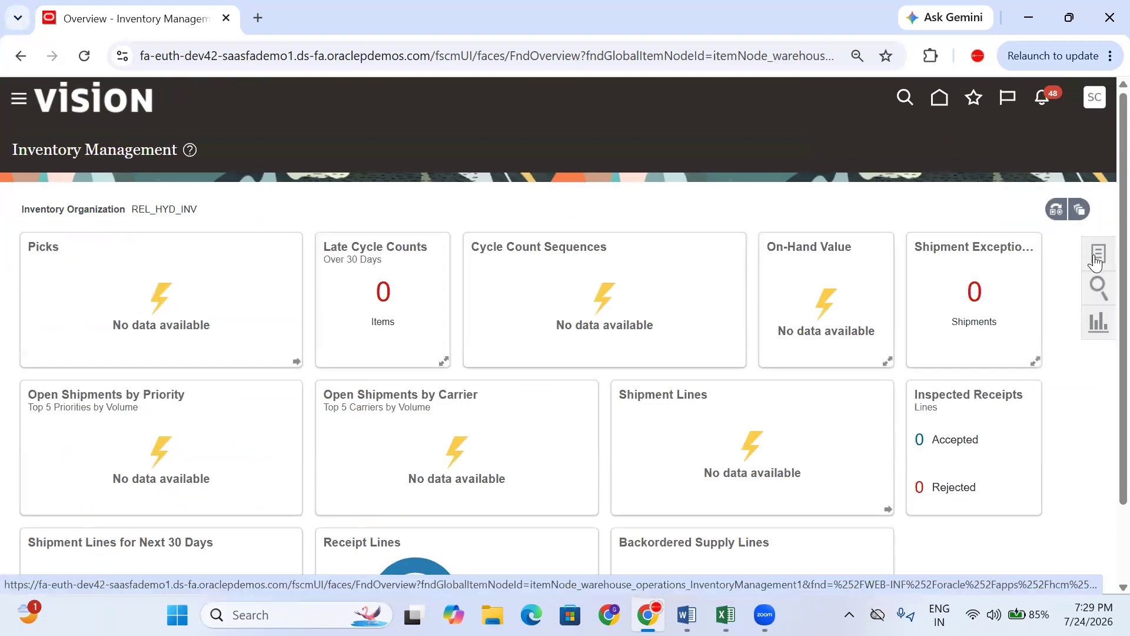
# - Filter the task list to Receipts and copy the Receive Expected Shipments task name for Excel
pyautogui.click(1096, 263)
pyautogui.click(1032, 137)
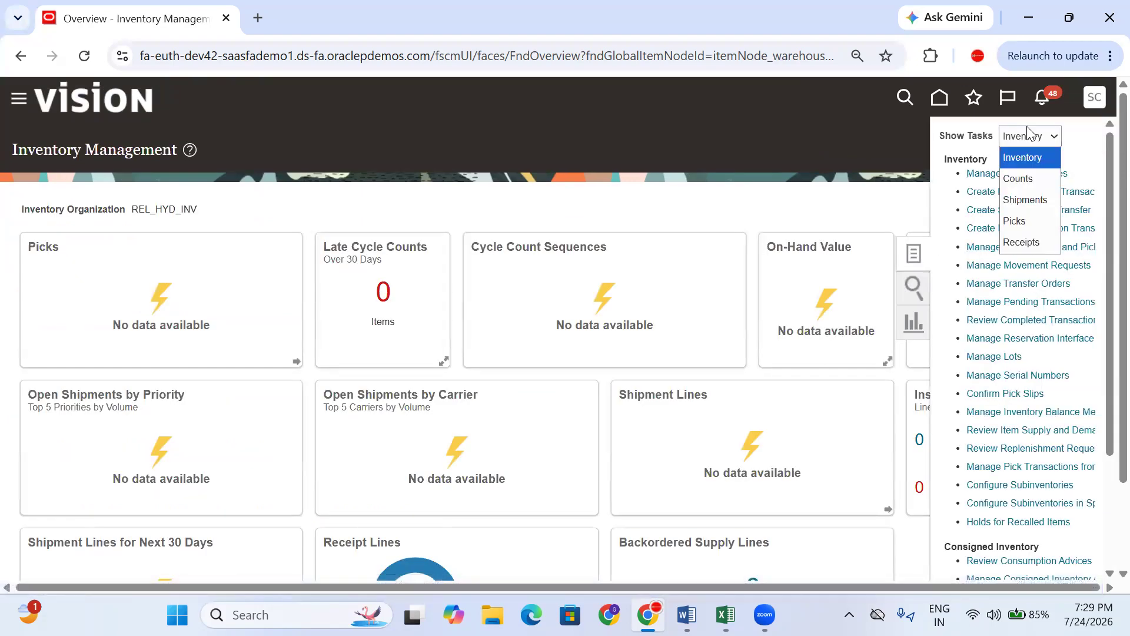
pyautogui.click(1039, 243)
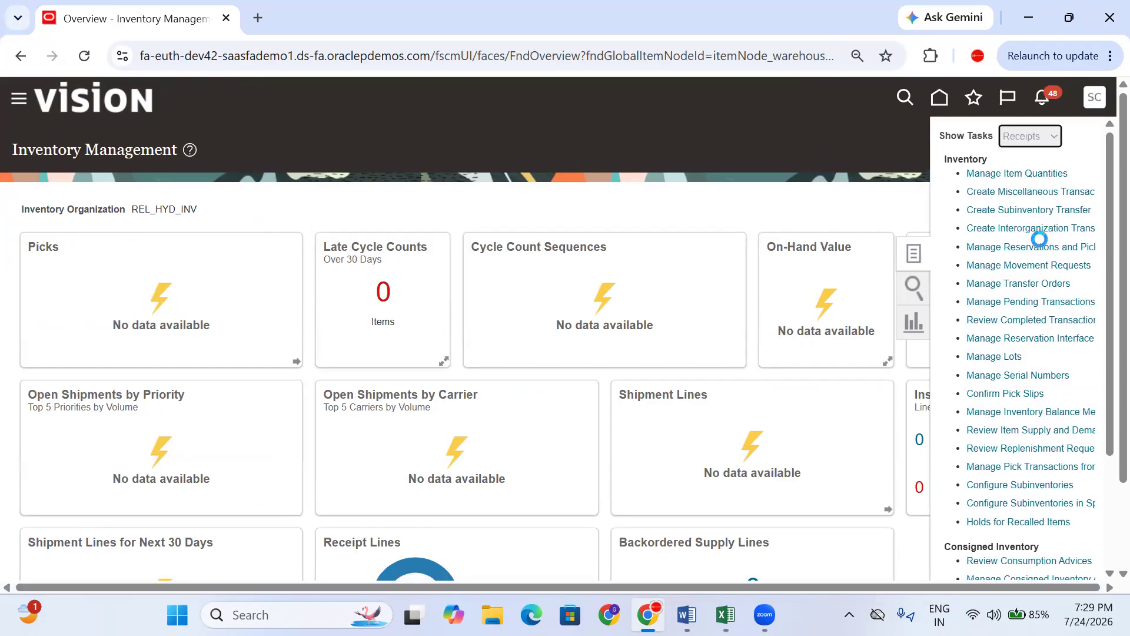
pyautogui.moveTo(1094, 174); pyautogui.dragTo(950, 179)
pyautogui.hotkey('ctrl', 'c')
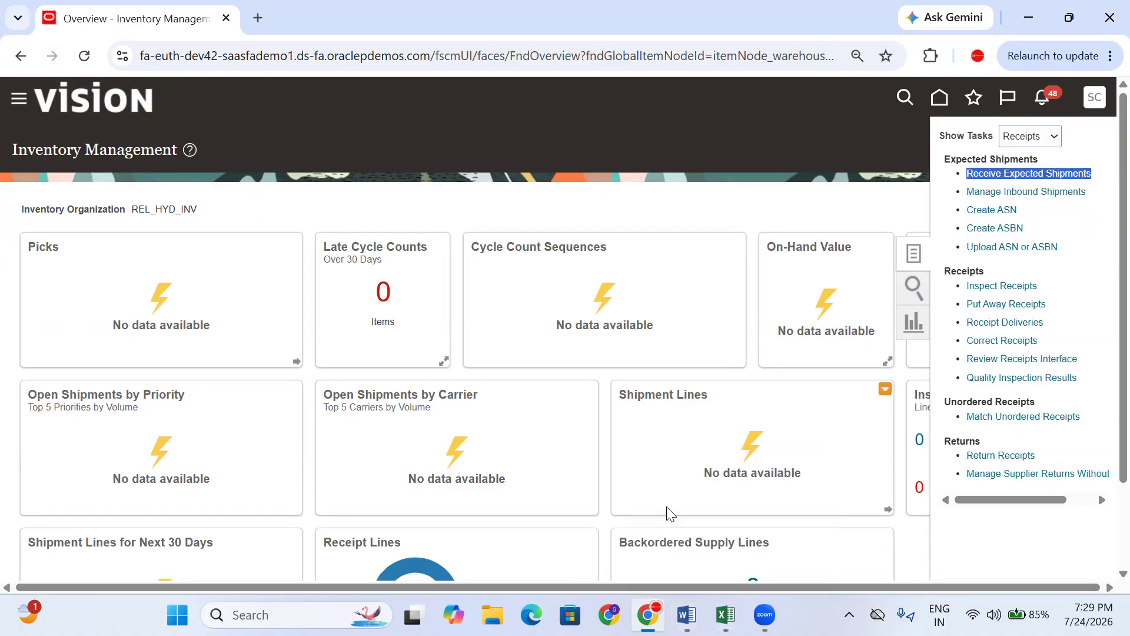
pyautogui.moveTo(725, 615)
pyautogui.click(647, 521)
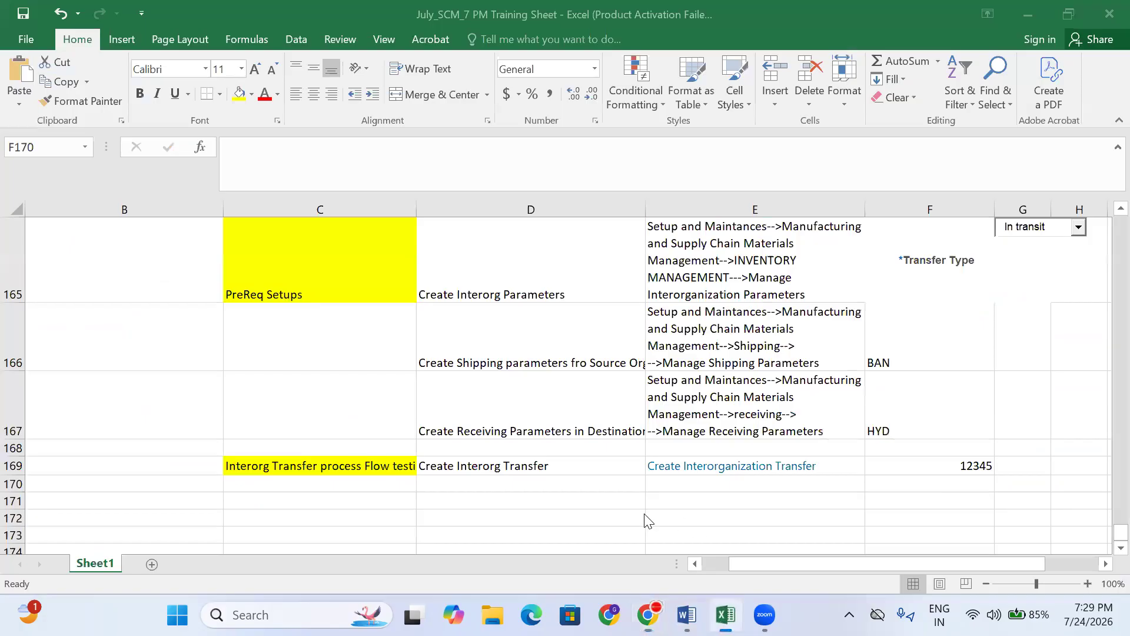
# - Paste Receive Expected Shipments into E170 and enter 'Destination Org is Receive the Material' in D170
pyautogui.click(697, 482)
pyautogui.hotkey('ctrl', 'v')
pyautogui.click(584, 480)
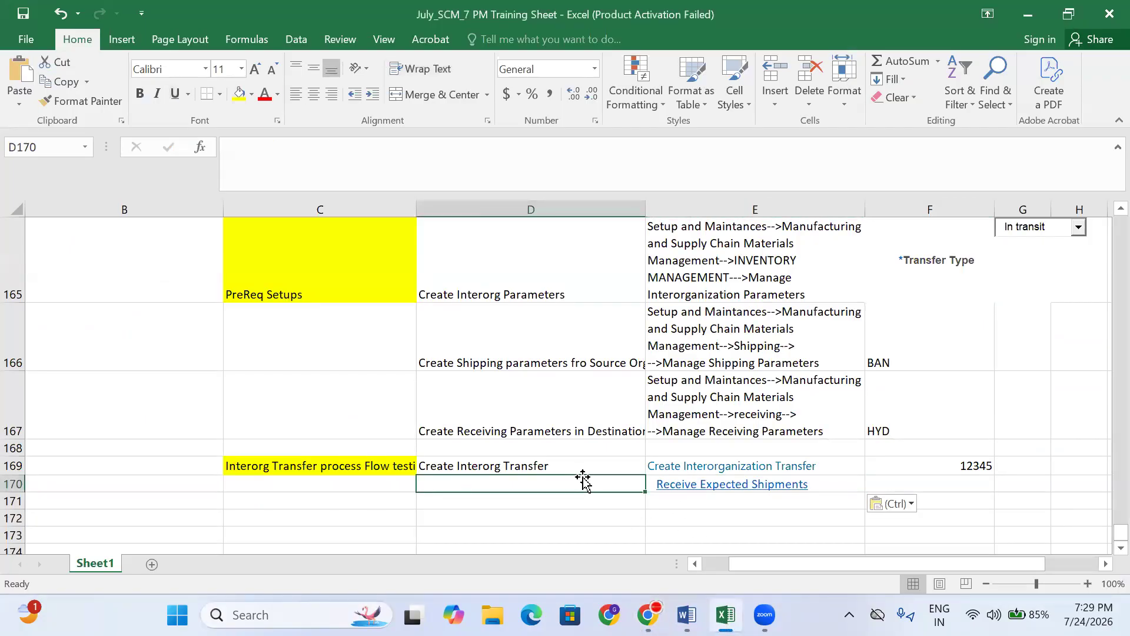
pyautogui.write('Desti')
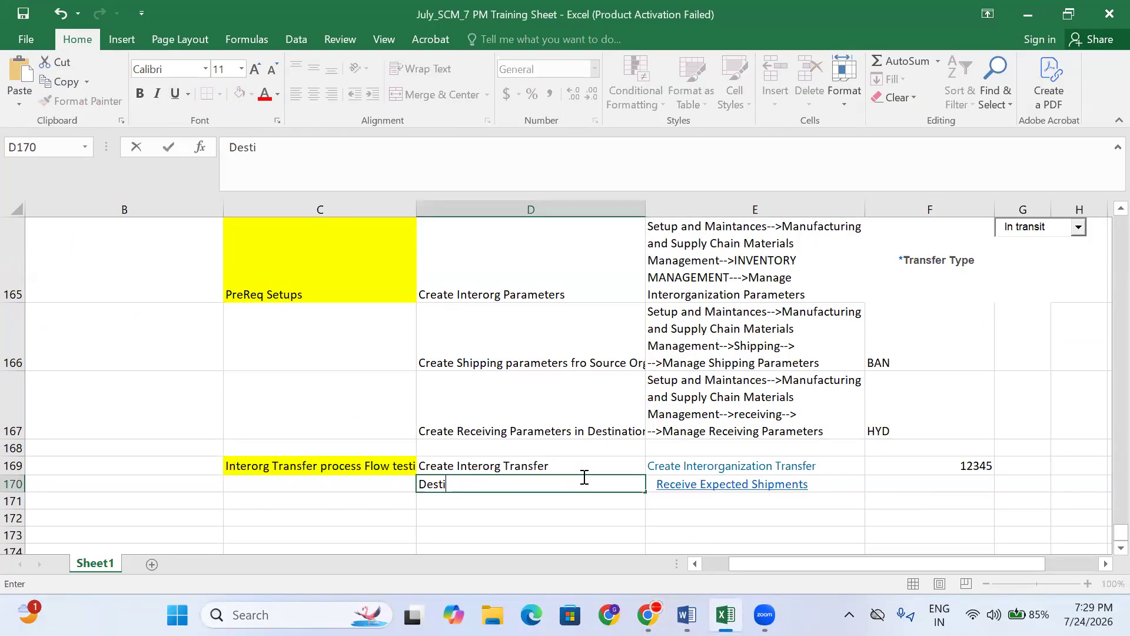
pyautogui.write('nation Org ois')
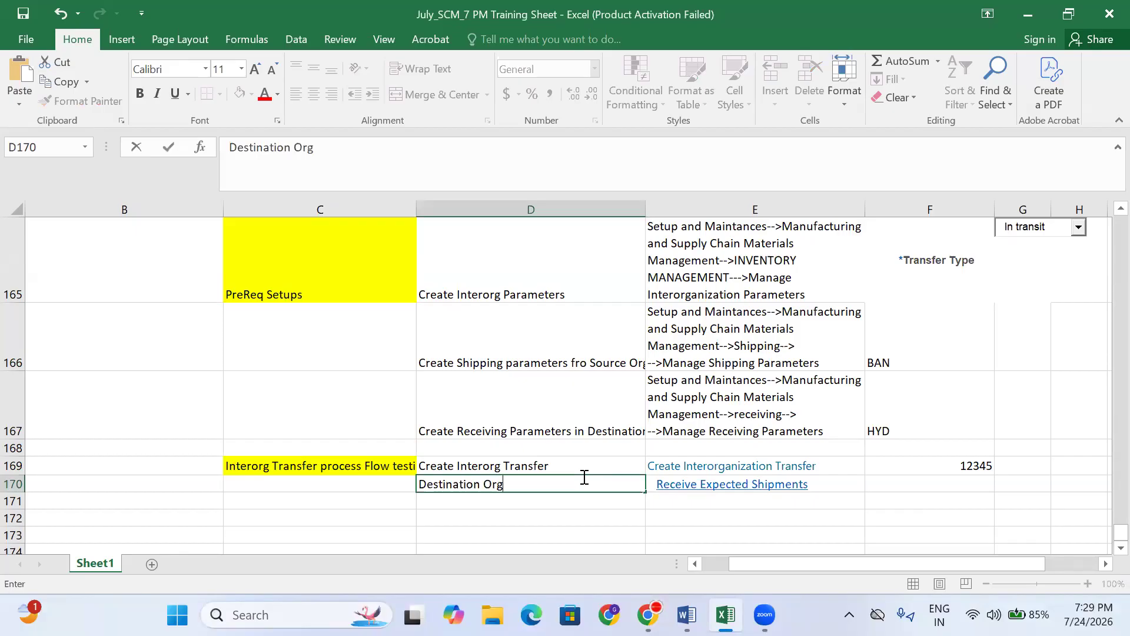
pyautogui.press('BackSpace')
pyautogui.write('is Receive th')
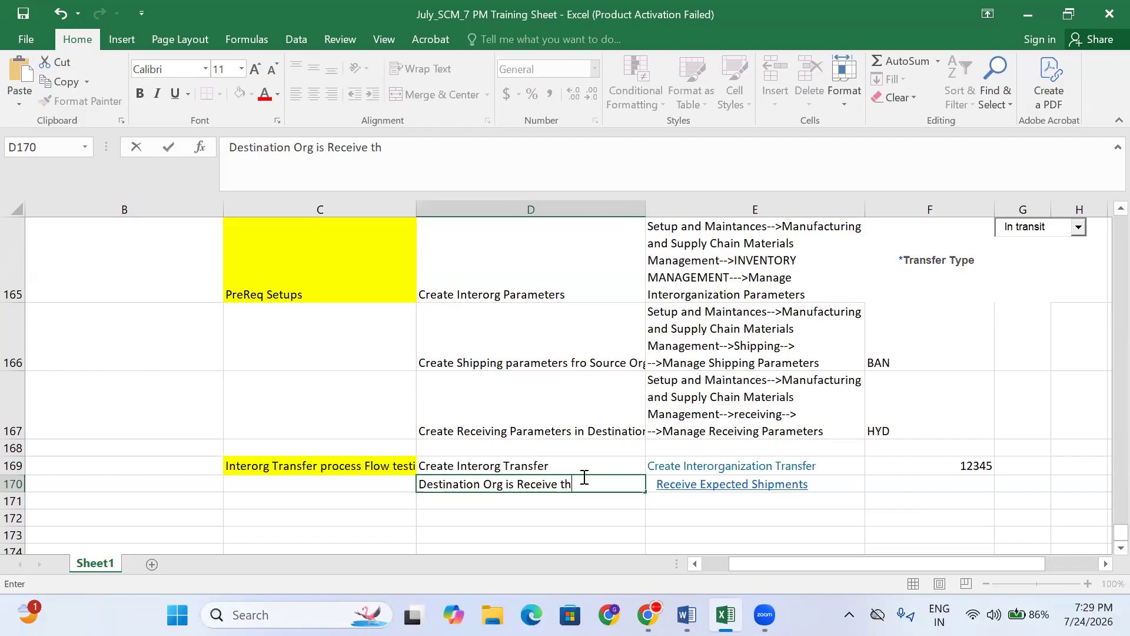
pyautogui.write('e Material')
# - In Receive Expected Shipments, search for in-transit shipment 12345
pyautogui.hotkey('alt', 'Tab')
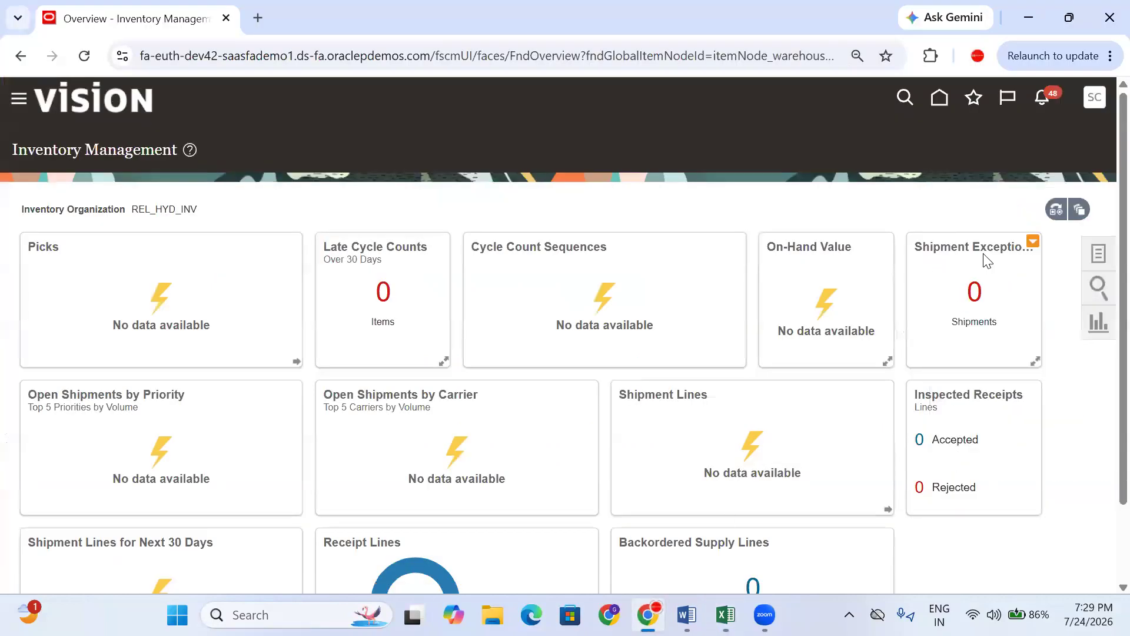
pyautogui.click(1109, 266)
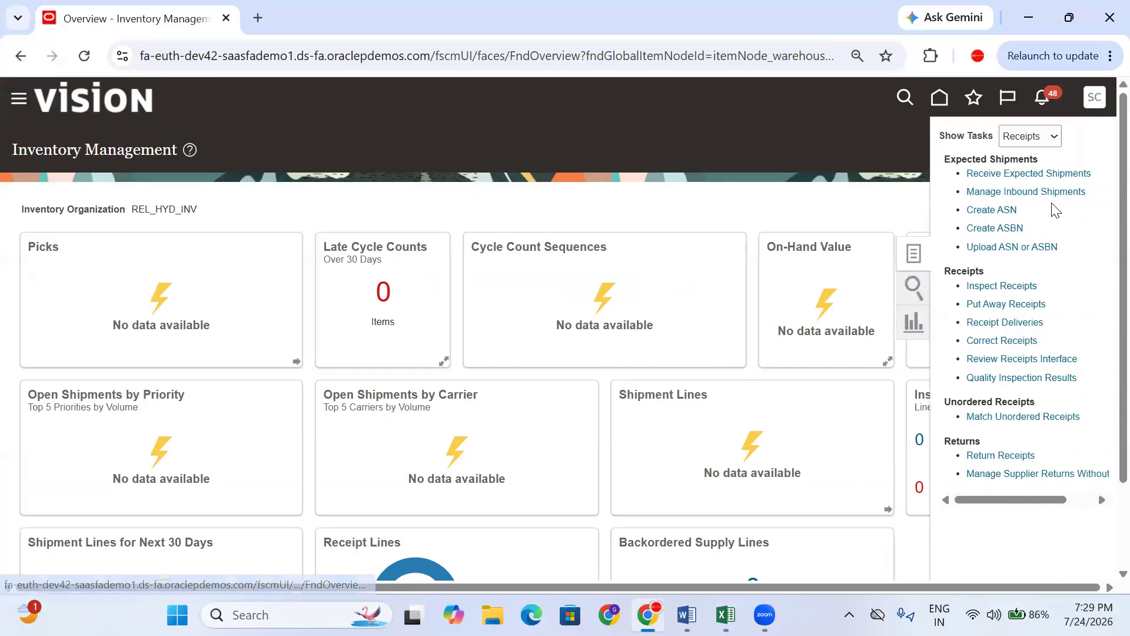
pyautogui.click(1003, 174)
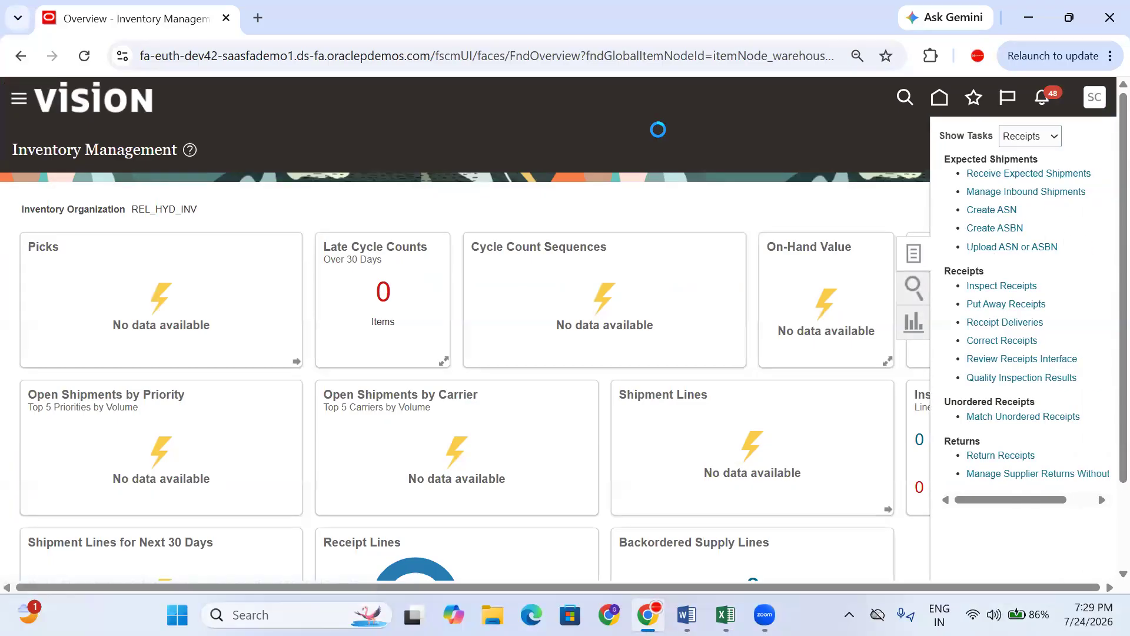
pyautogui.click(258, 275)
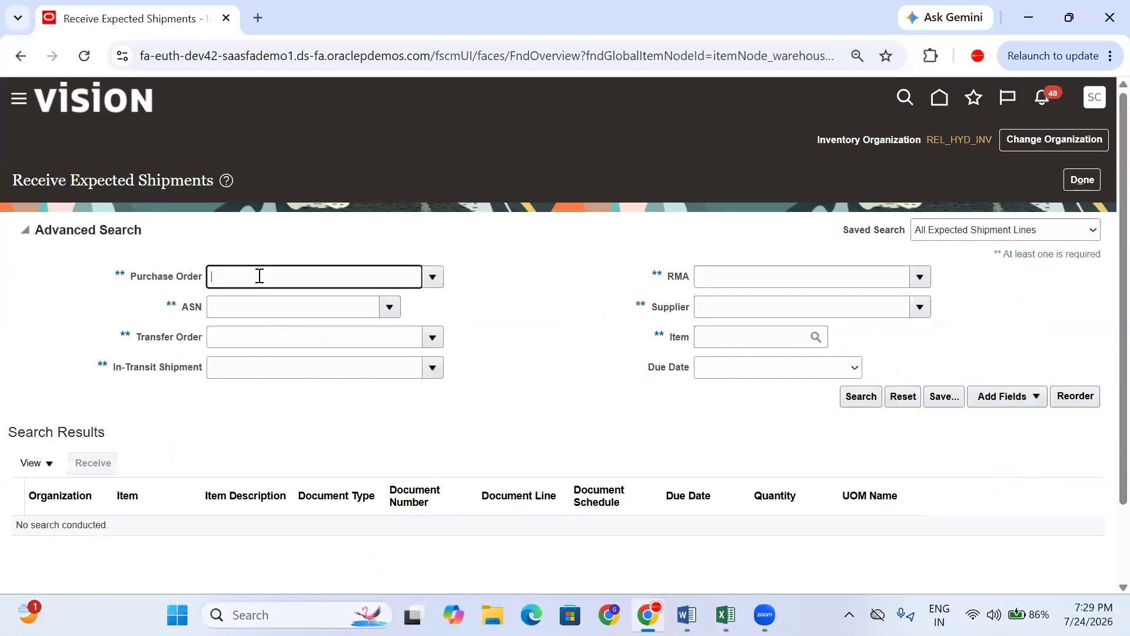
pyautogui.click(262, 312)
pyautogui.click(239, 337)
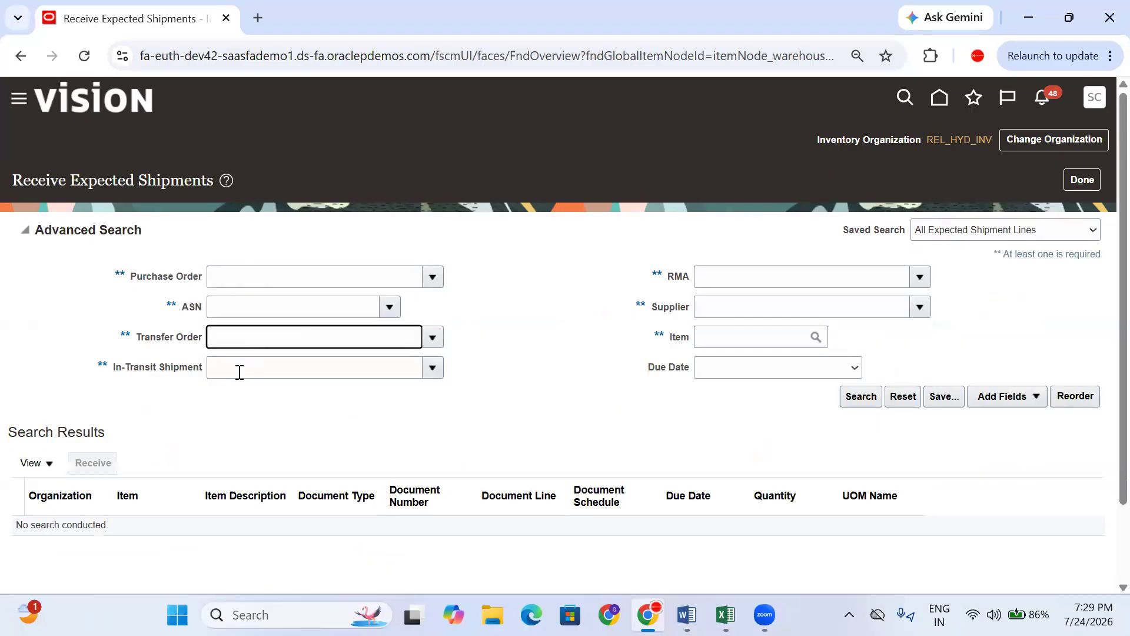
pyautogui.click(239, 372)
pyautogui.write('12345')
pyautogui.click(659, 446)
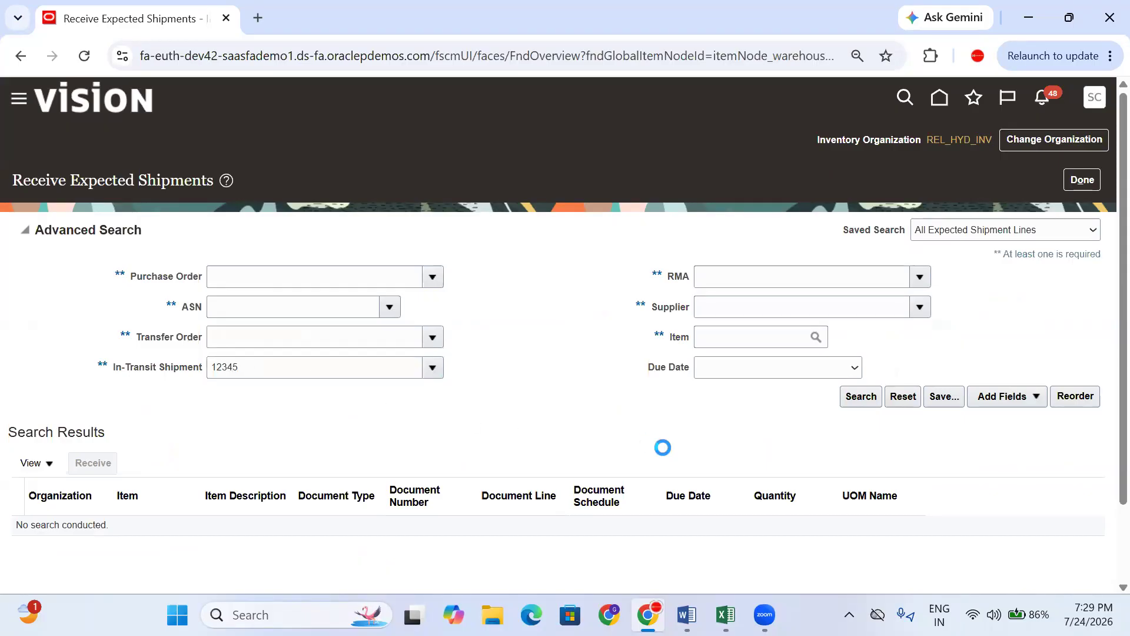
pyautogui.click(867, 404)
# - Select the 50-unit shipment line and start receiving it
pyautogui.click(549, 365)
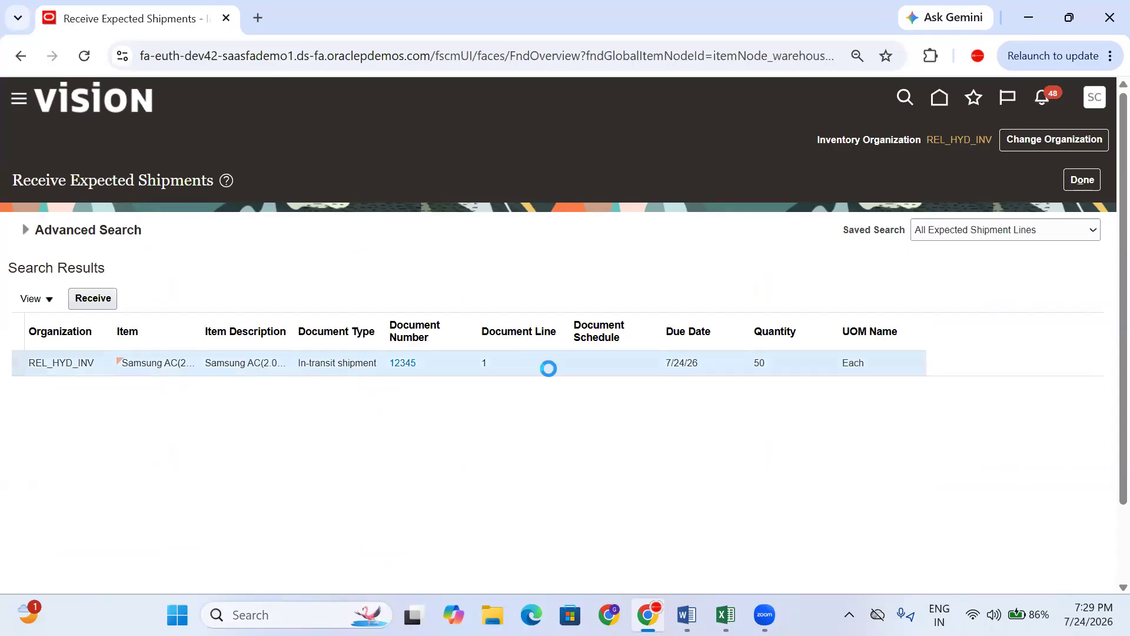
pyautogui.doubleClick(760, 363)
pyautogui.click(81, 303)
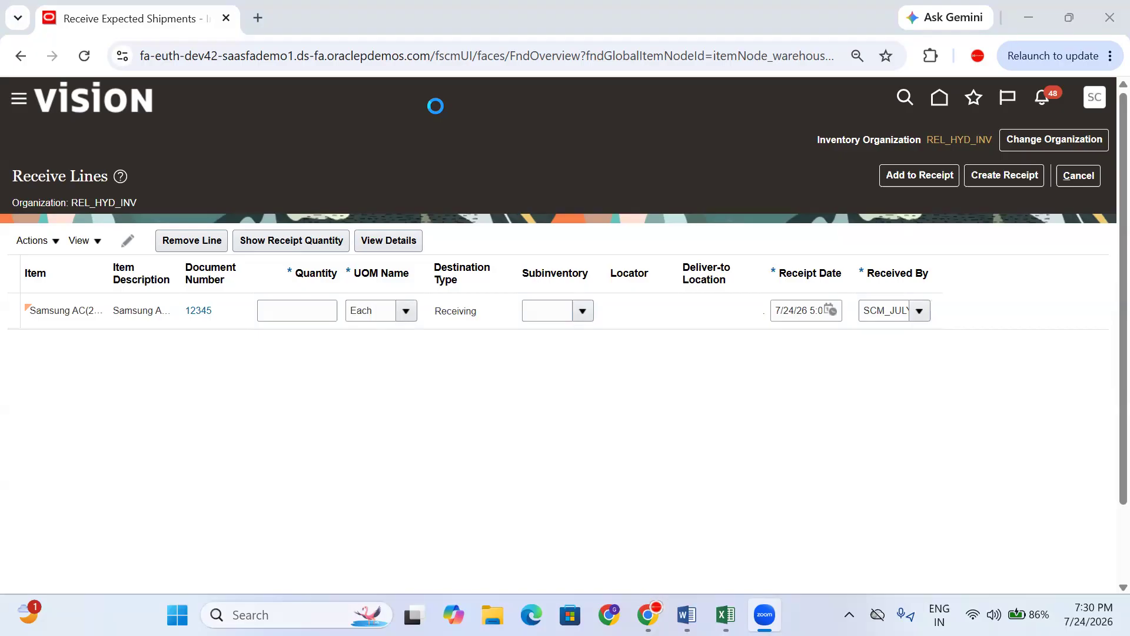
# - Enter a receive quantity of 50 on the Samsung AC line, check subinventories, and create the receipt
pyautogui.click(386, 441)
pyautogui.click(688, 299)
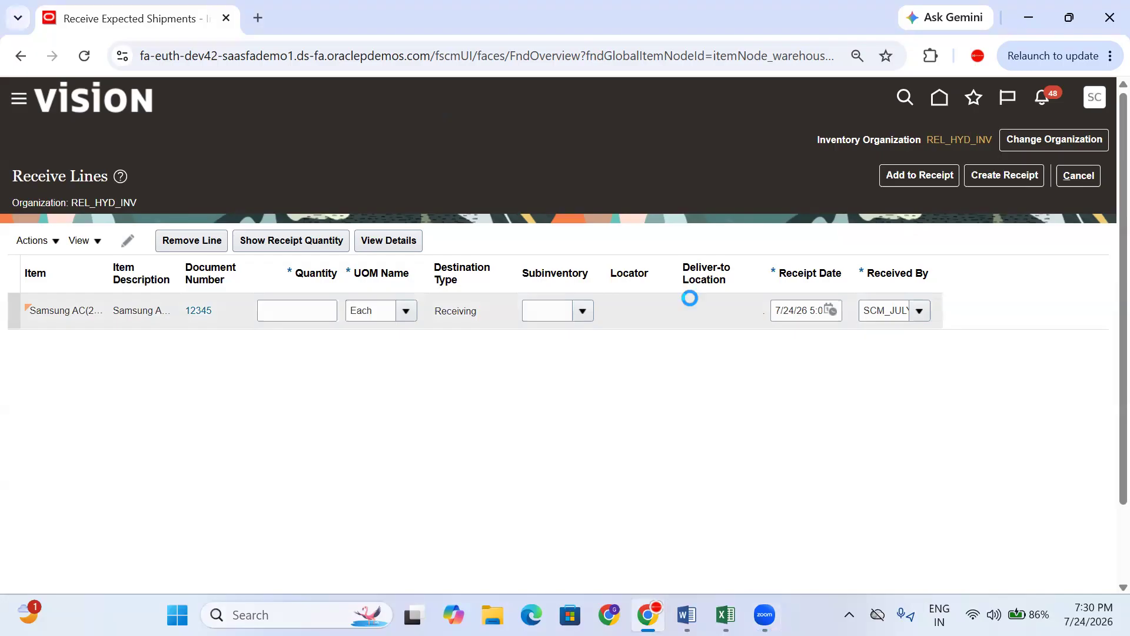
pyautogui.click(311, 317)
pyautogui.write('50')
pyautogui.click(449, 443)
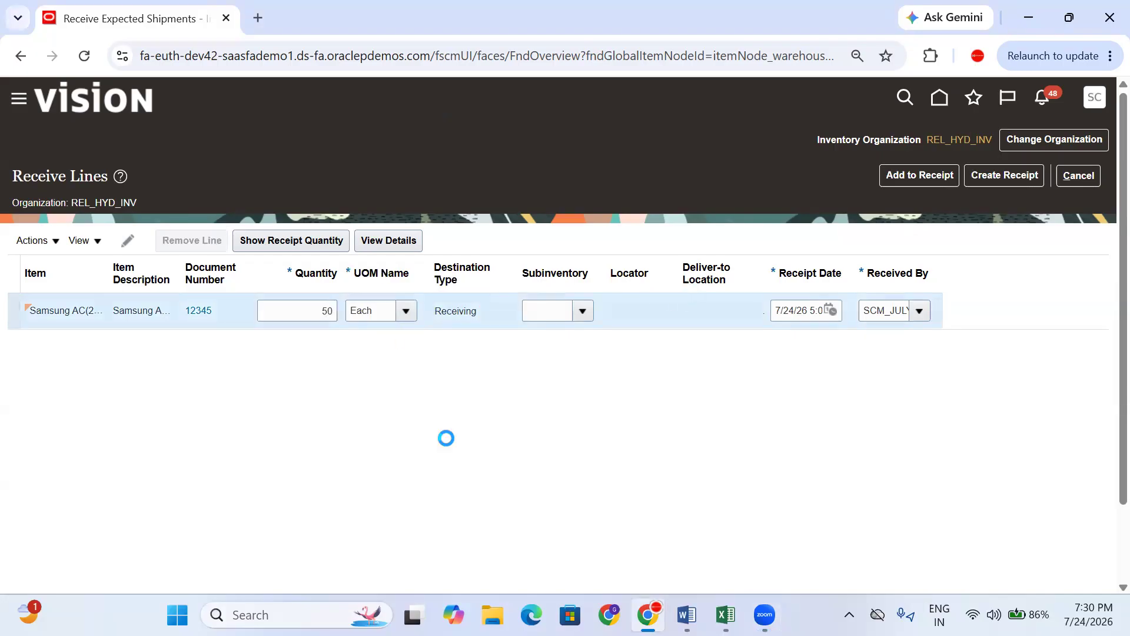
pyautogui.moveTo(480, 318); pyautogui.dragTo(458, 319)
pyautogui.click(483, 318)
pyautogui.click(568, 430)
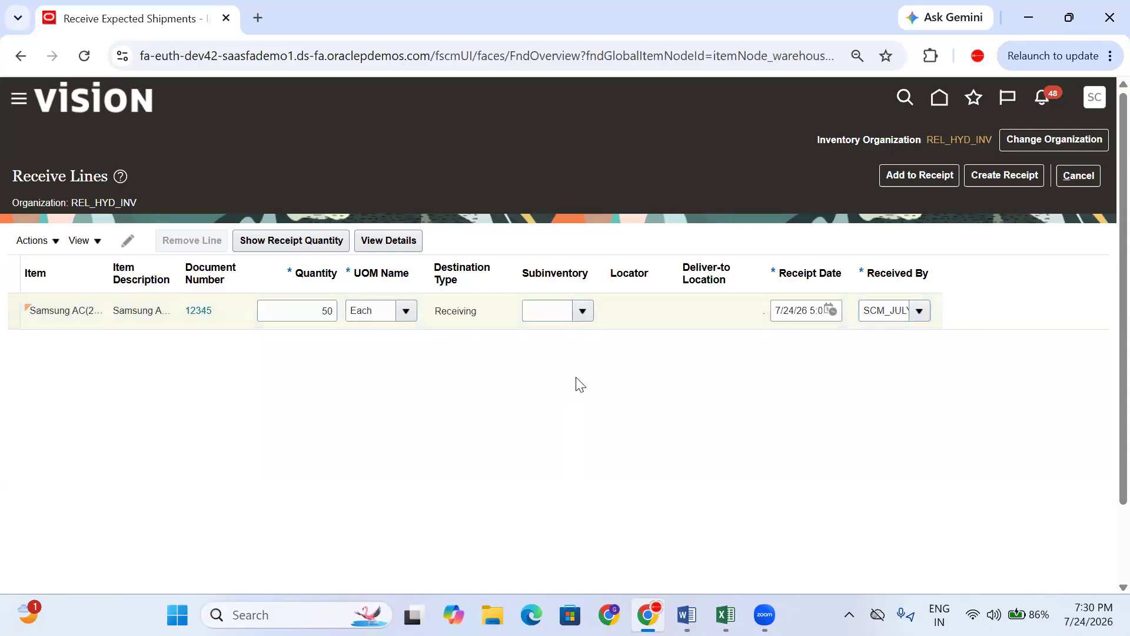
pyautogui.click(582, 310)
pyautogui.click(1000, 171)
# - Review the Create Receipt page, confirming the receipt line quantity of 50
pyautogui.moveTo(285, 278); pyautogui.dragTo(240, 280)
pyautogui.click(513, 318)
pyautogui.scroll(-3, 575, 327)
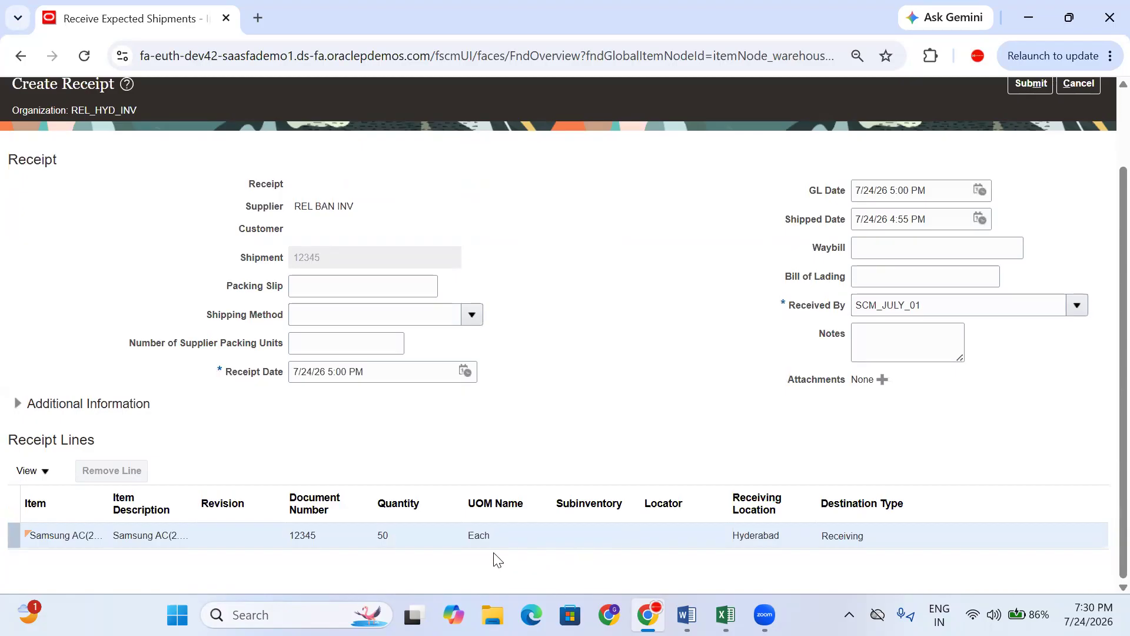
pyautogui.moveTo(414, 543); pyautogui.dragTo(293, 536)
pyautogui.click(665, 377)
pyautogui.scroll(3, 712, 390)
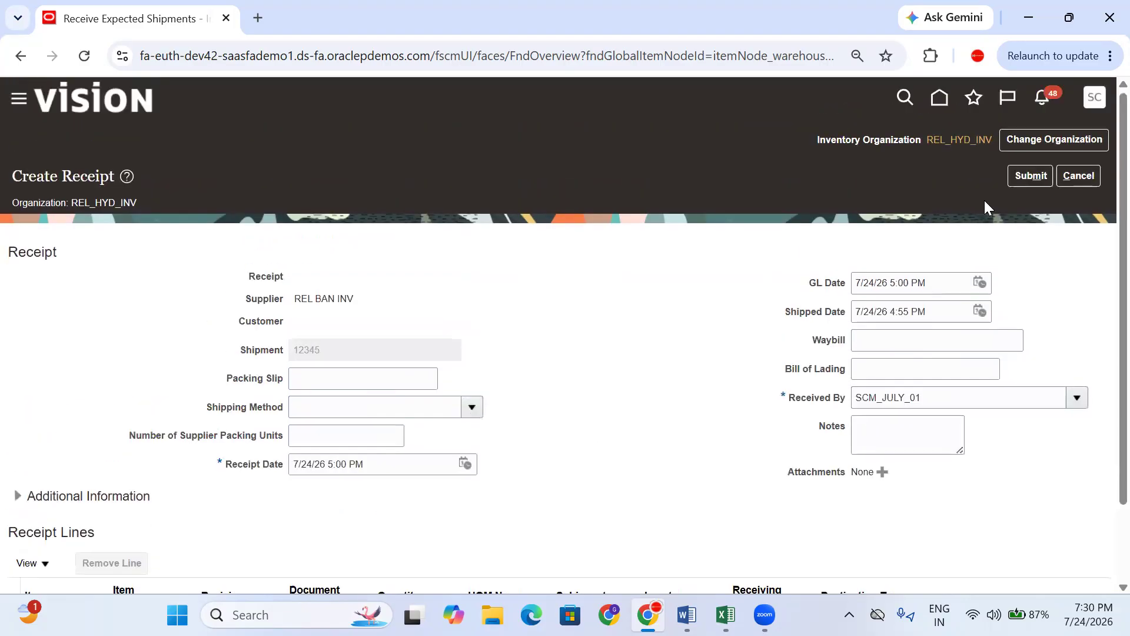
# - Submit the receipt, note receipt number 101, and return to the Excel sheet
pyautogui.click(1034, 174)
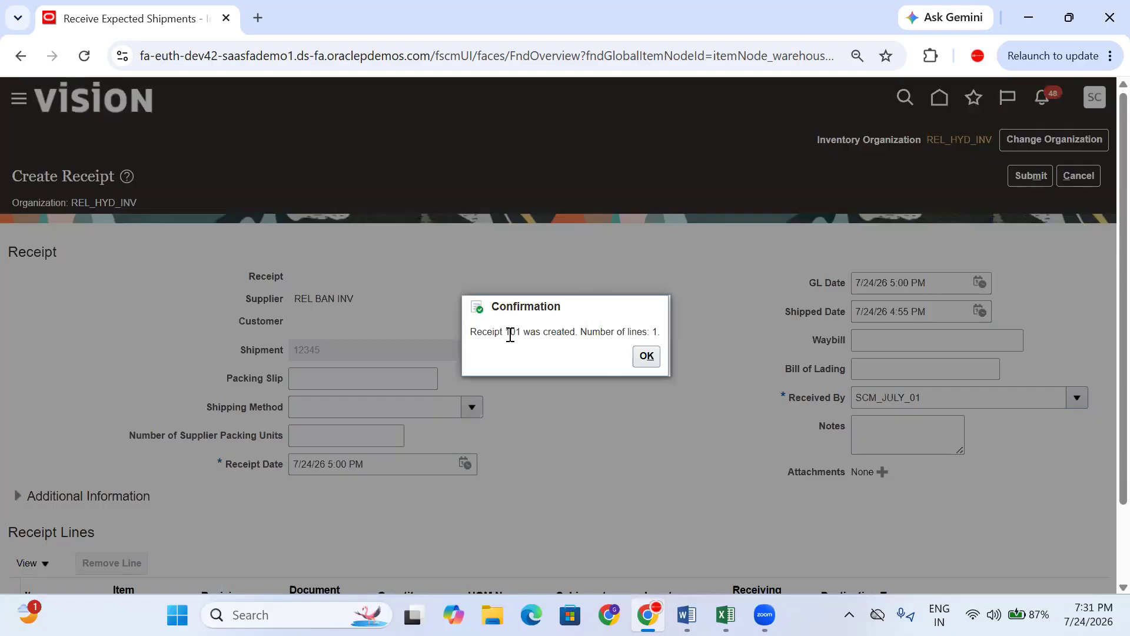
pyautogui.doubleClick(511, 333)
pyautogui.hotkey('ctrl', 'c')
pyautogui.click(648, 356)
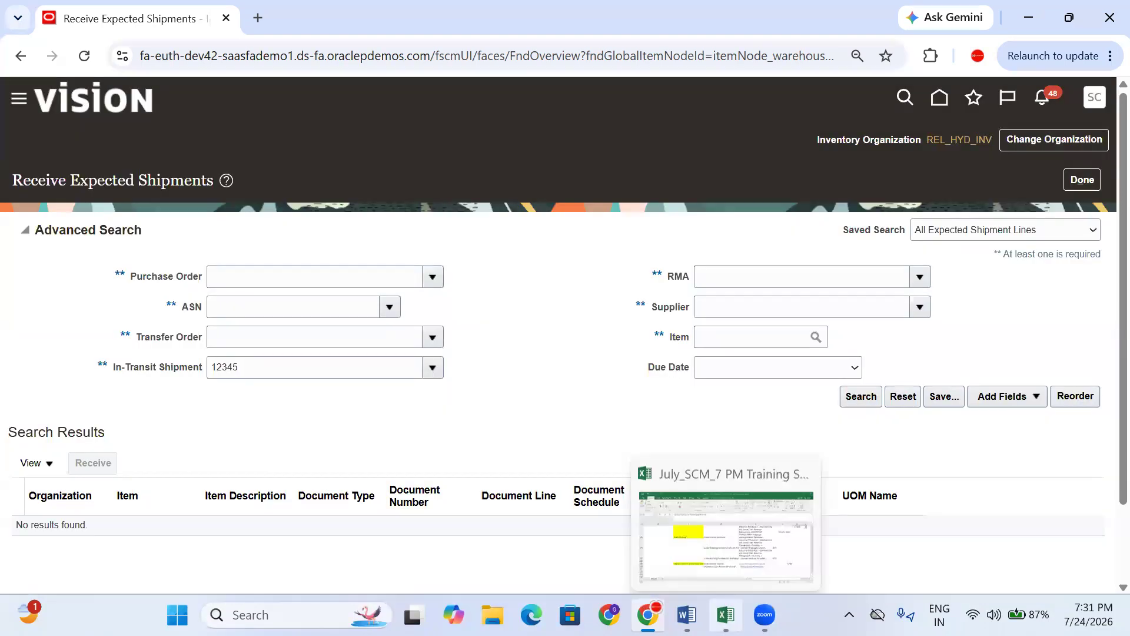
pyautogui.click(726, 615)
# - Paste receipt number 101 into F170 at font size 8, right-aligned, then leave the receiving page
pyautogui.click(925, 484)
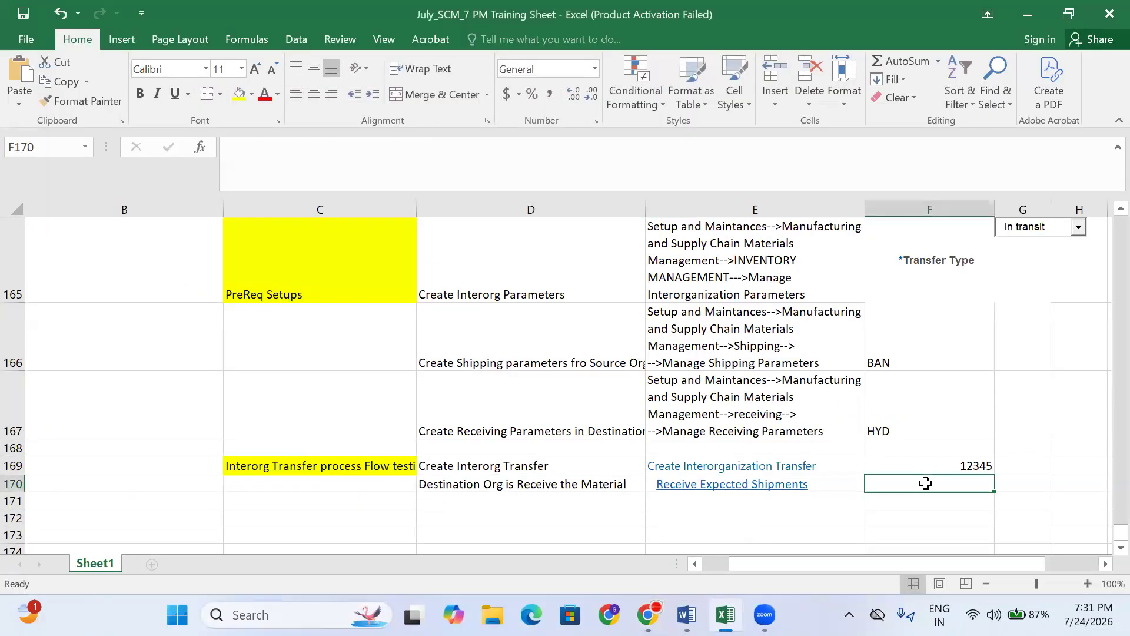
pyautogui.hotkey('ctrl', 'v')
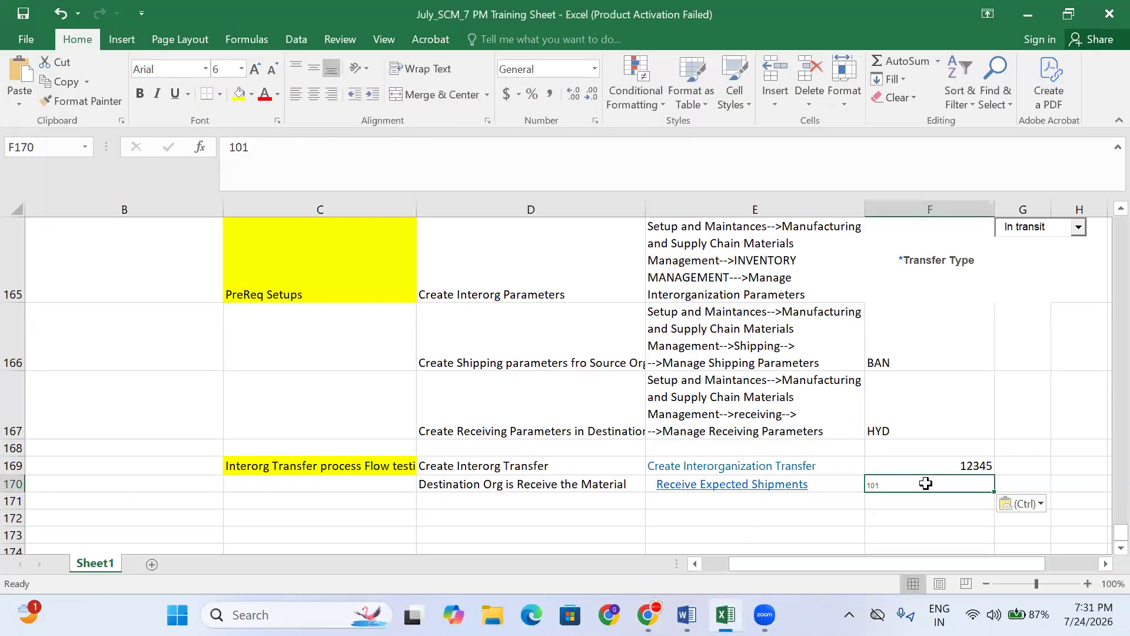
pyautogui.click(255, 69)
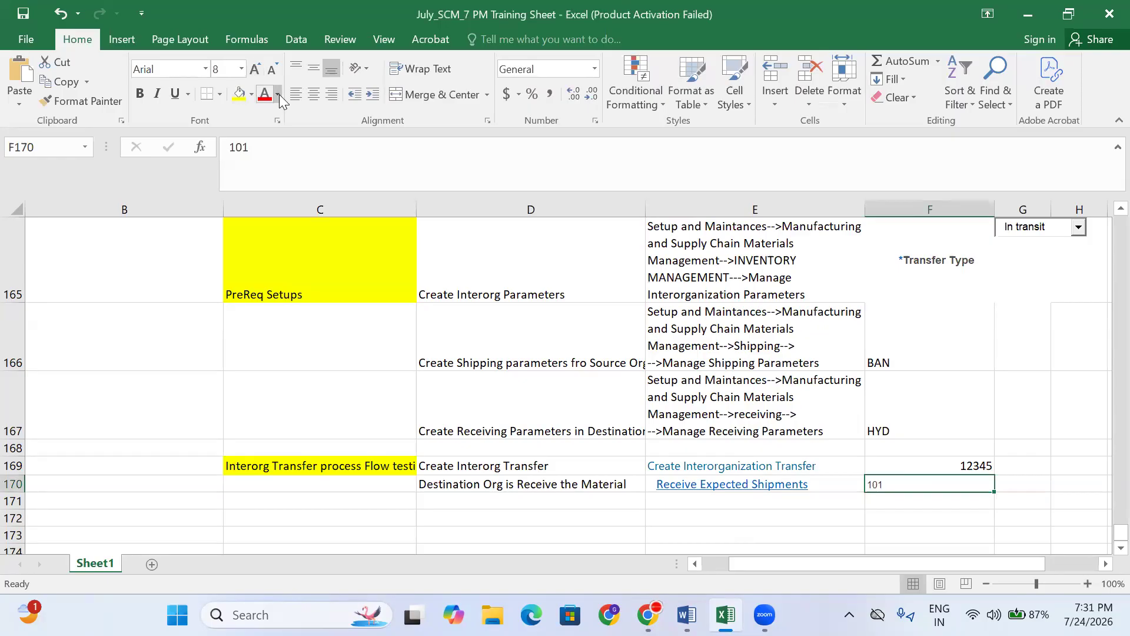
pyautogui.click(332, 94)
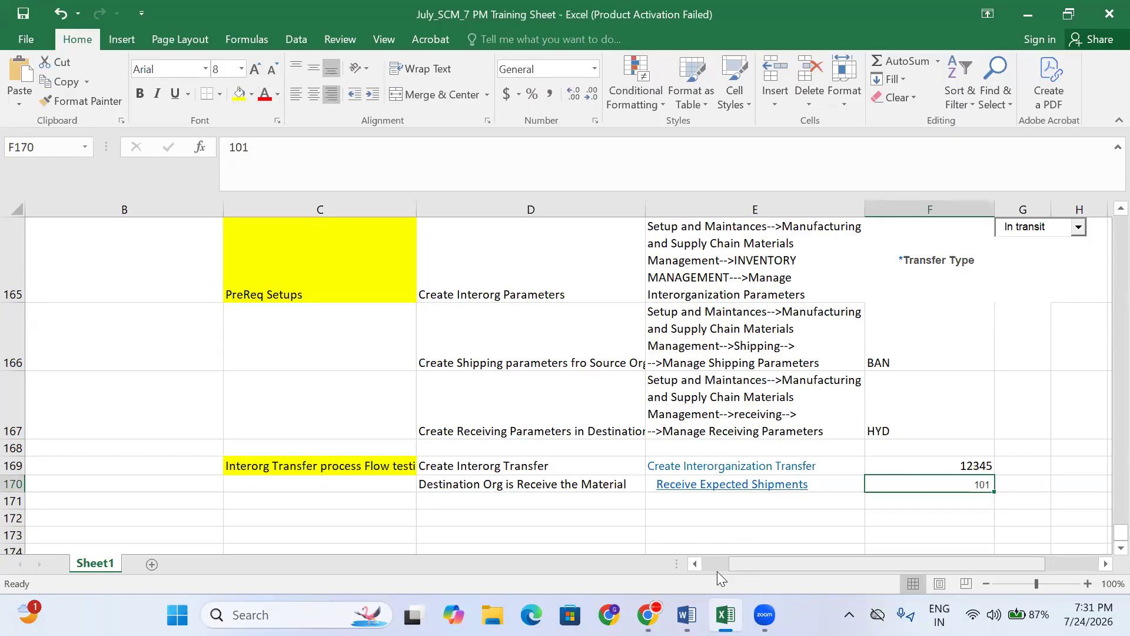
pyautogui.click(648, 615)
pyautogui.click(1091, 183)
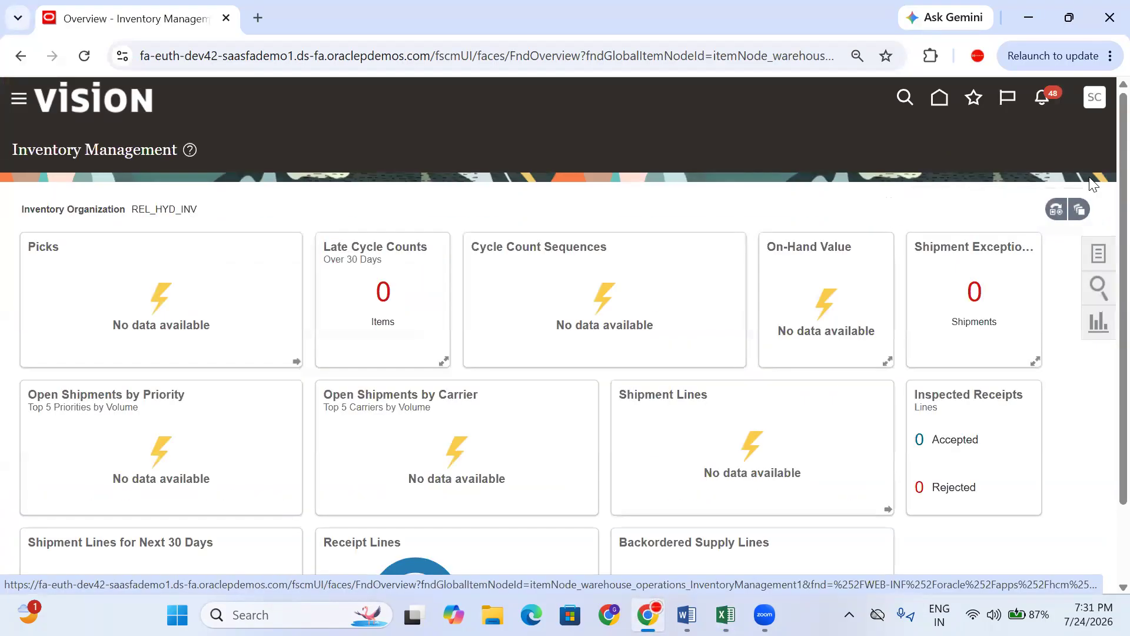
# - From the Inventory tasks, search Manage Item Quantities for Samsung AC(2.0)interorg with Receiving and Inbound included
pyautogui.click(1099, 258)
pyautogui.click(1031, 136)
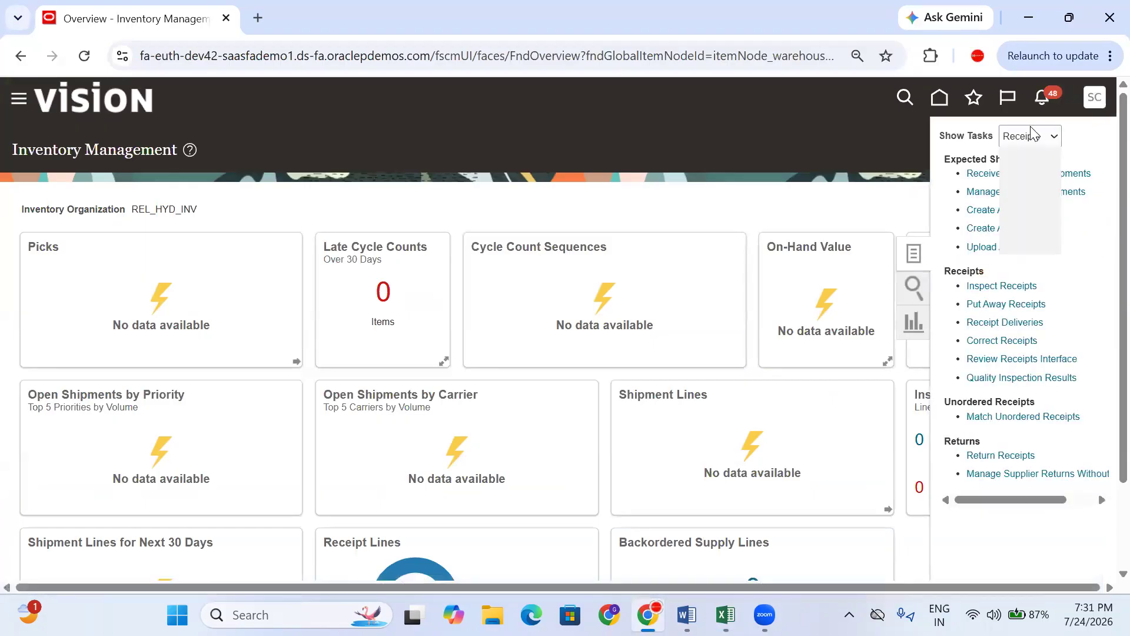
pyautogui.click(1035, 157)
pyautogui.click(1050, 172)
pyautogui.click(182, 277)
pyautogui.write('Sam')
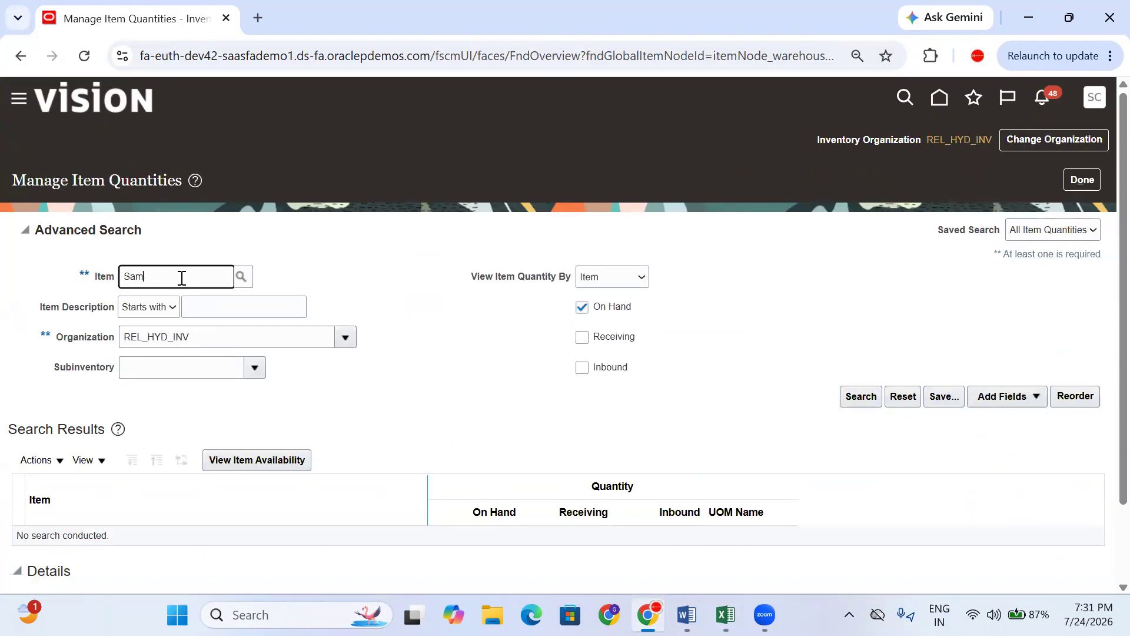
pyautogui.press('Tab')
pyautogui.click(611, 338)
pyautogui.click(611, 368)
pyautogui.click(851, 398)
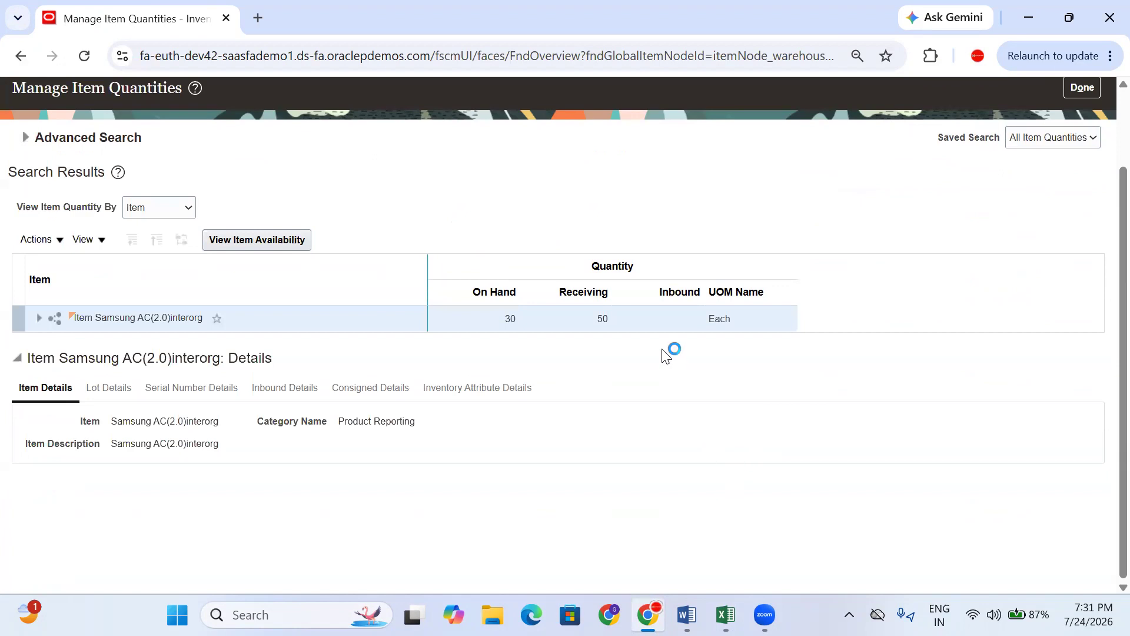
# - Review results: Inbound now empty, 50 in Receiving, 30 on hand, sorted by On Hand
pyautogui.click(679, 288)
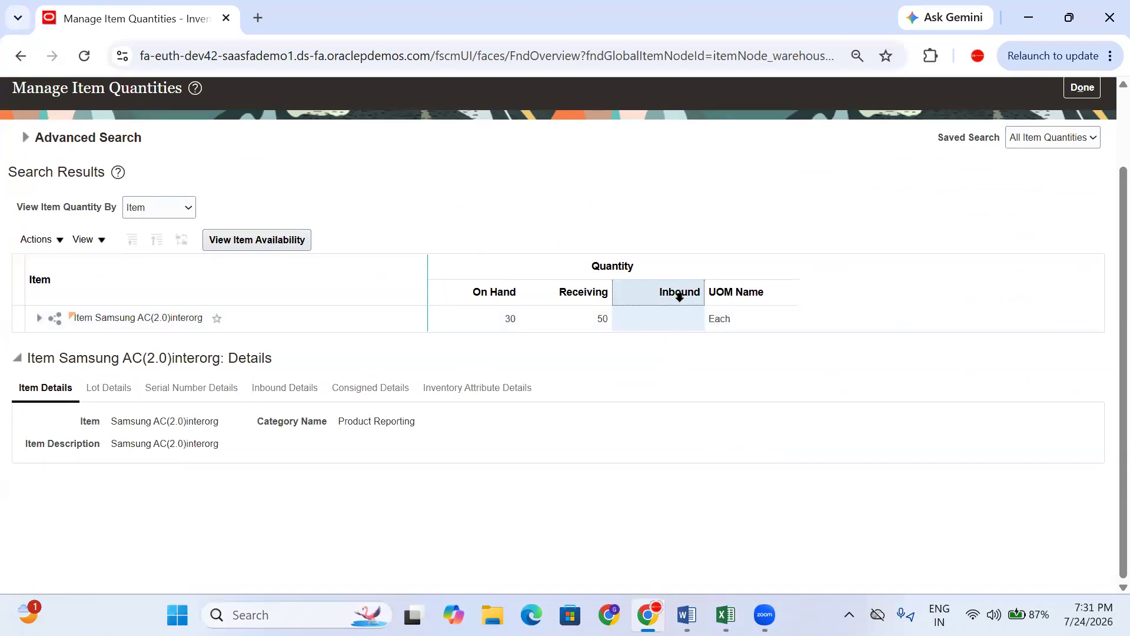
pyautogui.click(584, 295)
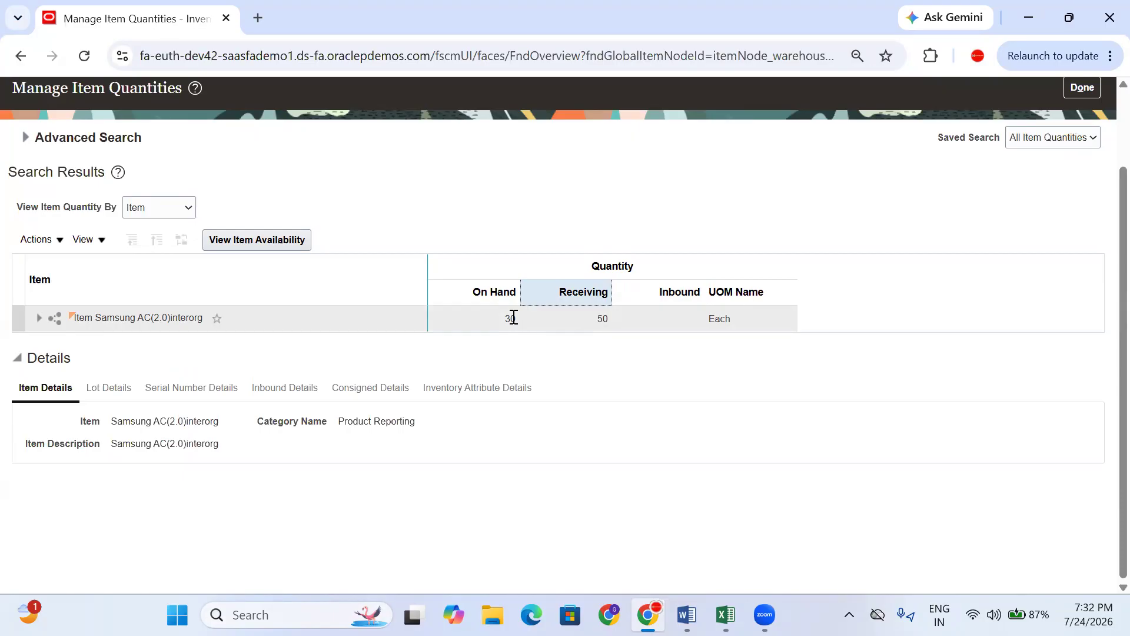
pyautogui.click(689, 289)
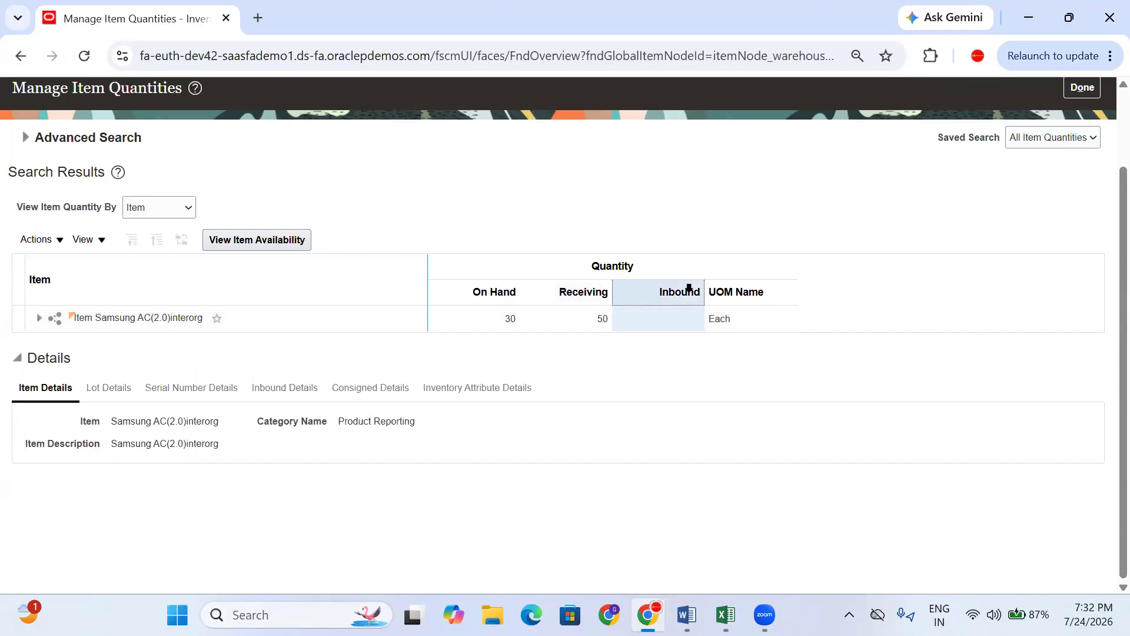
pyautogui.click(563, 290)
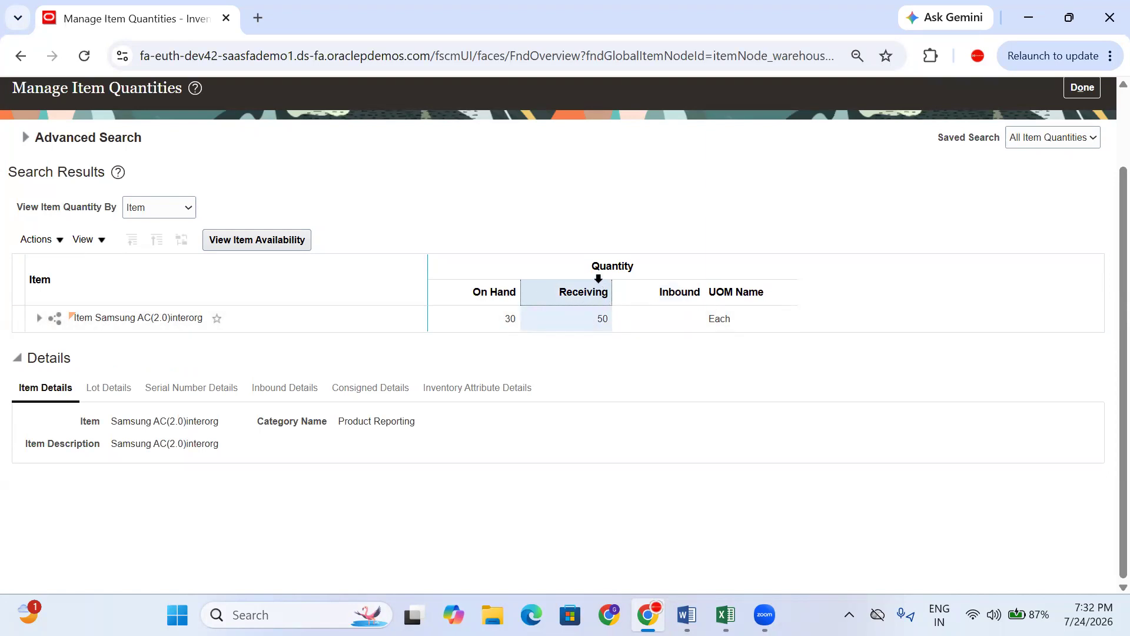
pyautogui.click(480, 292)
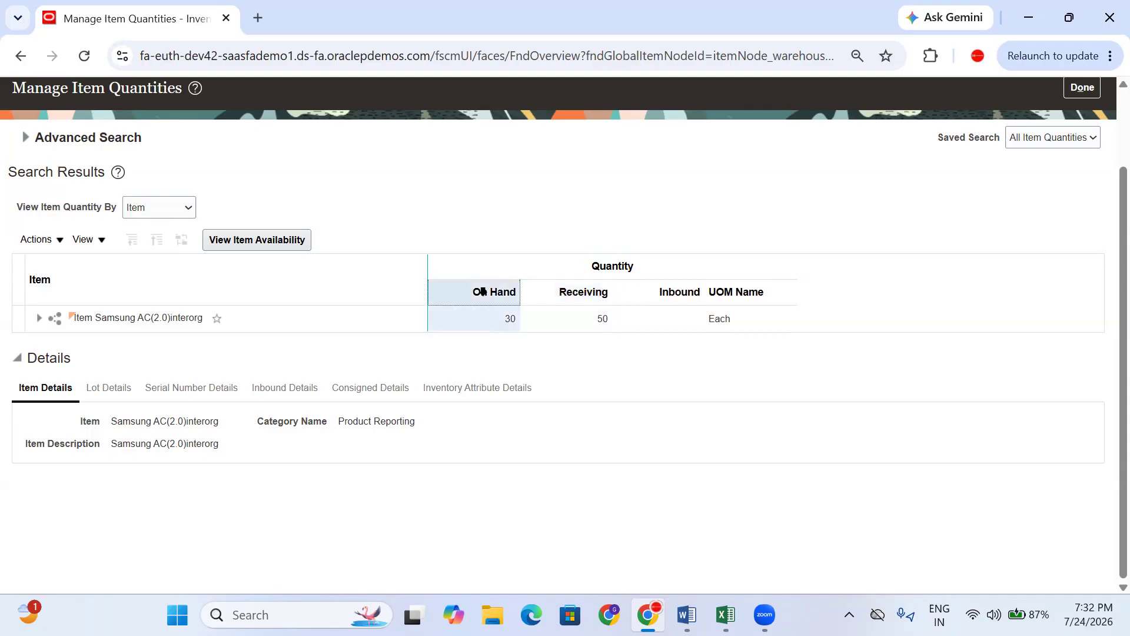
pyautogui.click(578, 297)
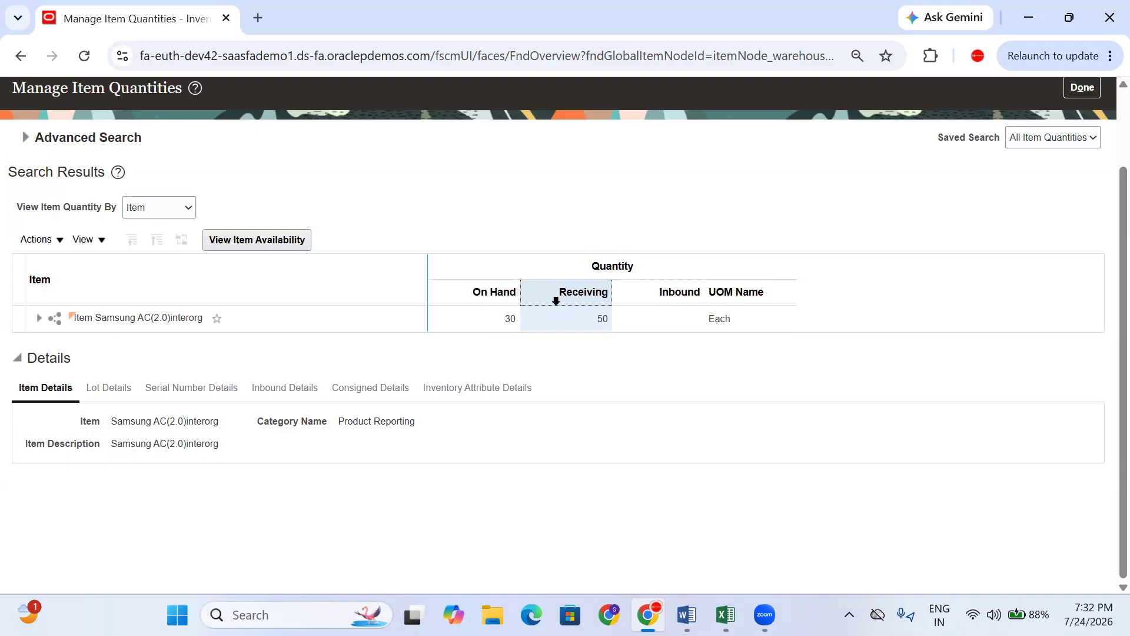
pyautogui.click(478, 290)
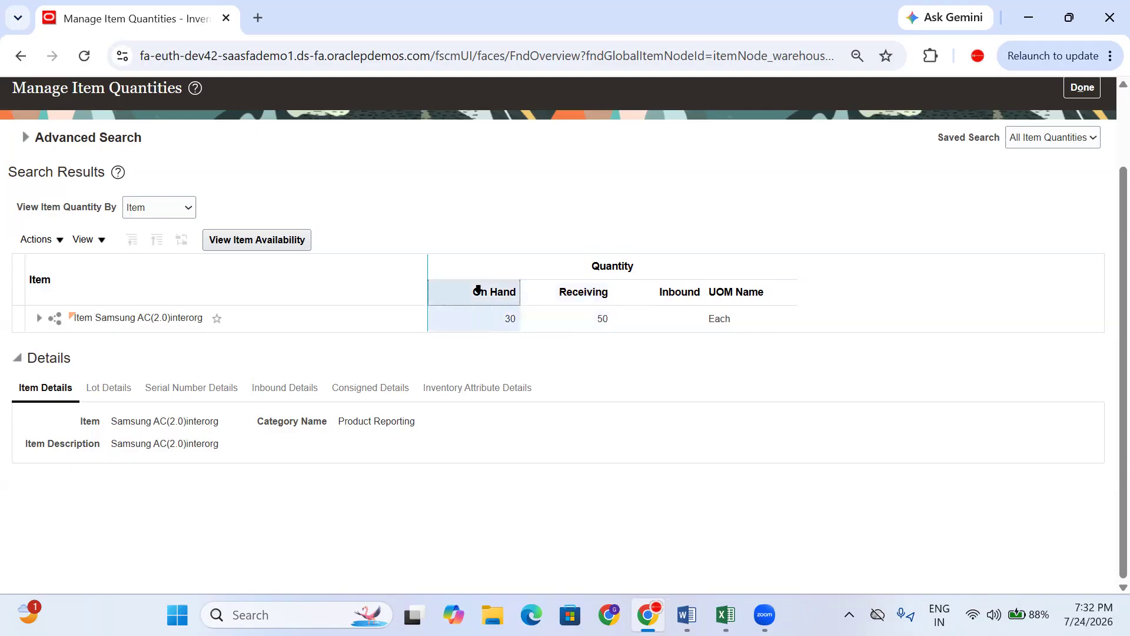
pyautogui.click(584, 291)
pyautogui.click(486, 291)
# - Close Manage Item Quantities, show the Receipts task group and select the Put Away Receipts name
pyautogui.scroll(2, 825, 530)
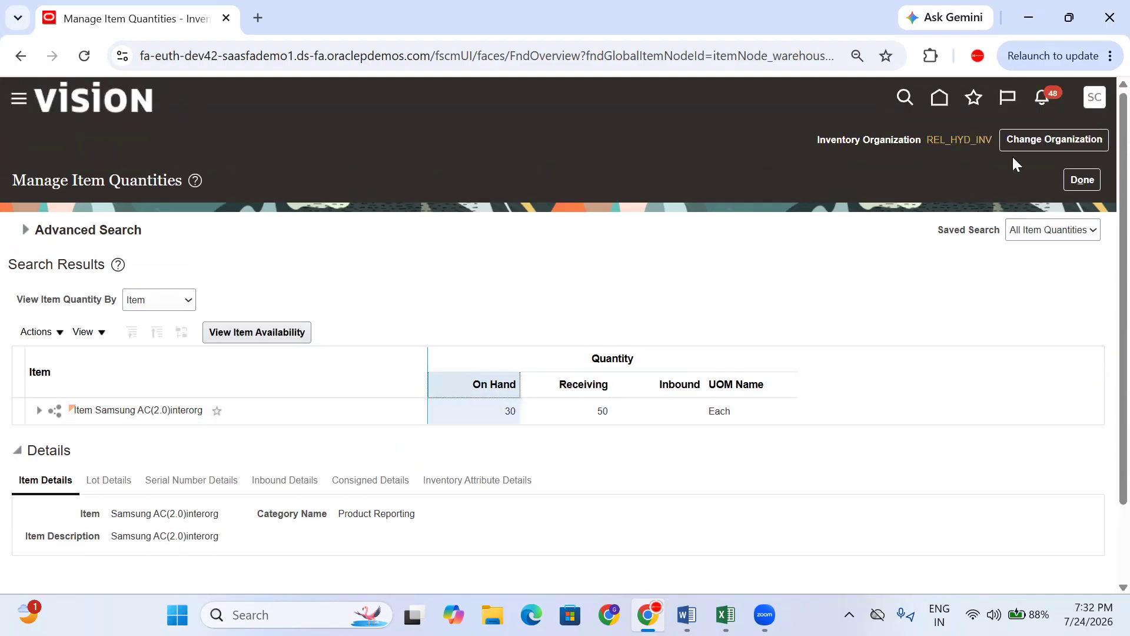
pyautogui.click(1080, 181)
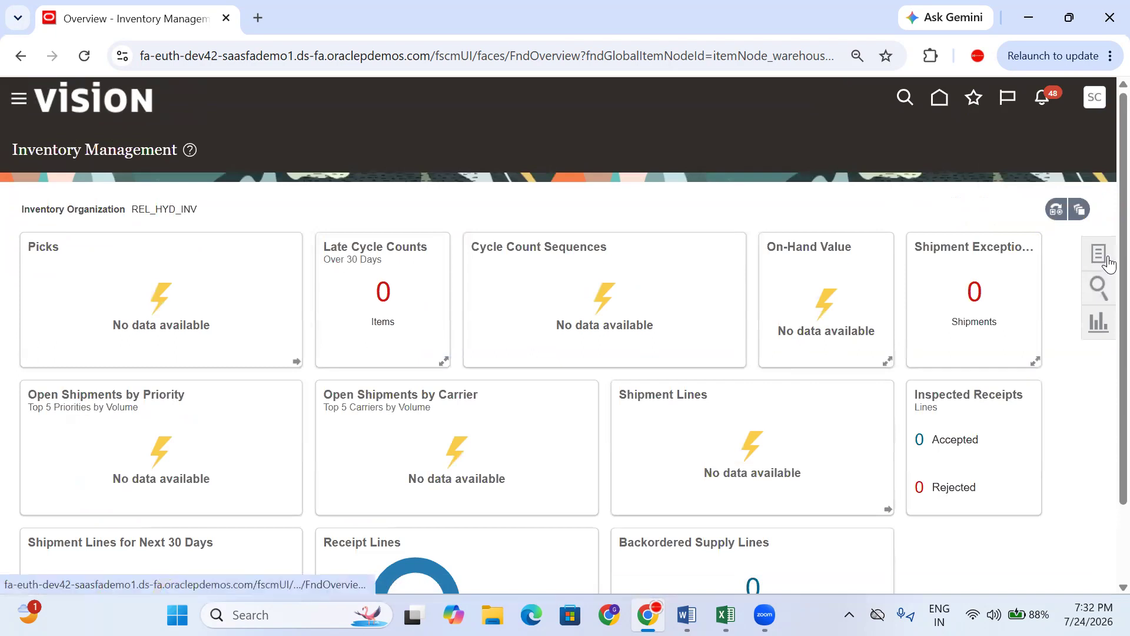
pyautogui.click(1107, 259)
pyautogui.click(1015, 129)
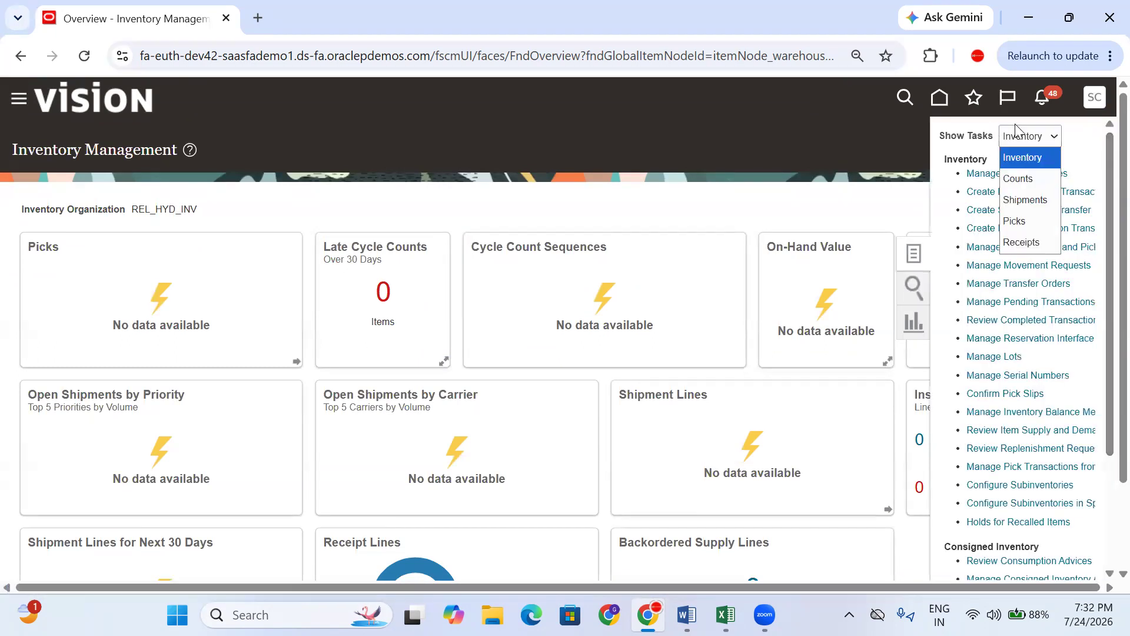
pyautogui.click(1025, 242)
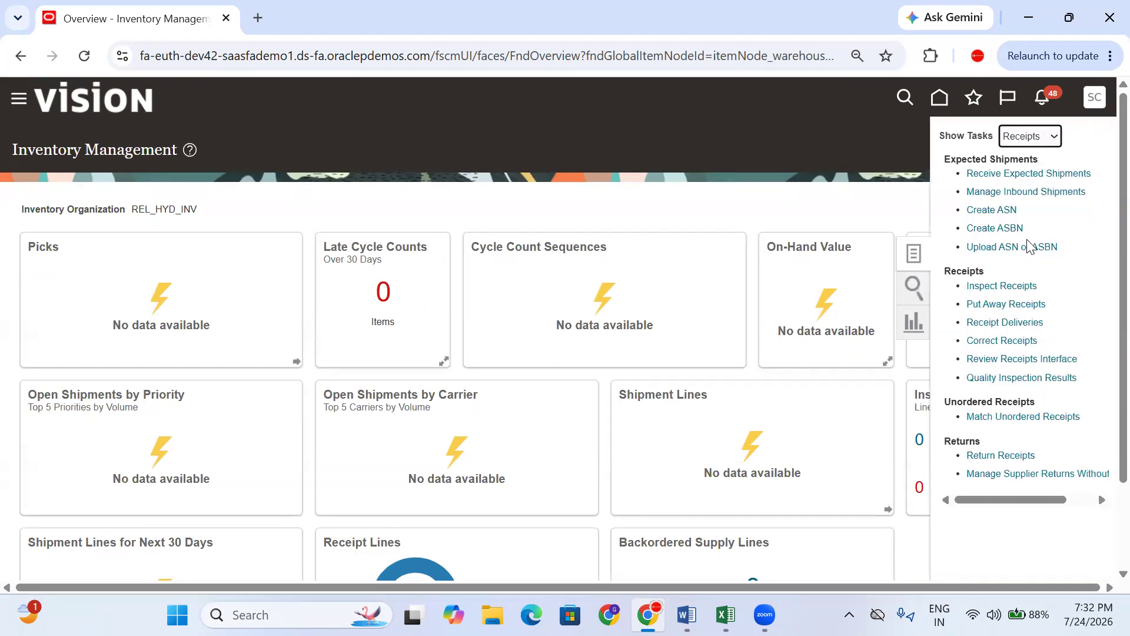
pyautogui.moveTo(1056, 307); pyautogui.dragTo(965, 304)
pyautogui.hotkey('ctrl', 'c')
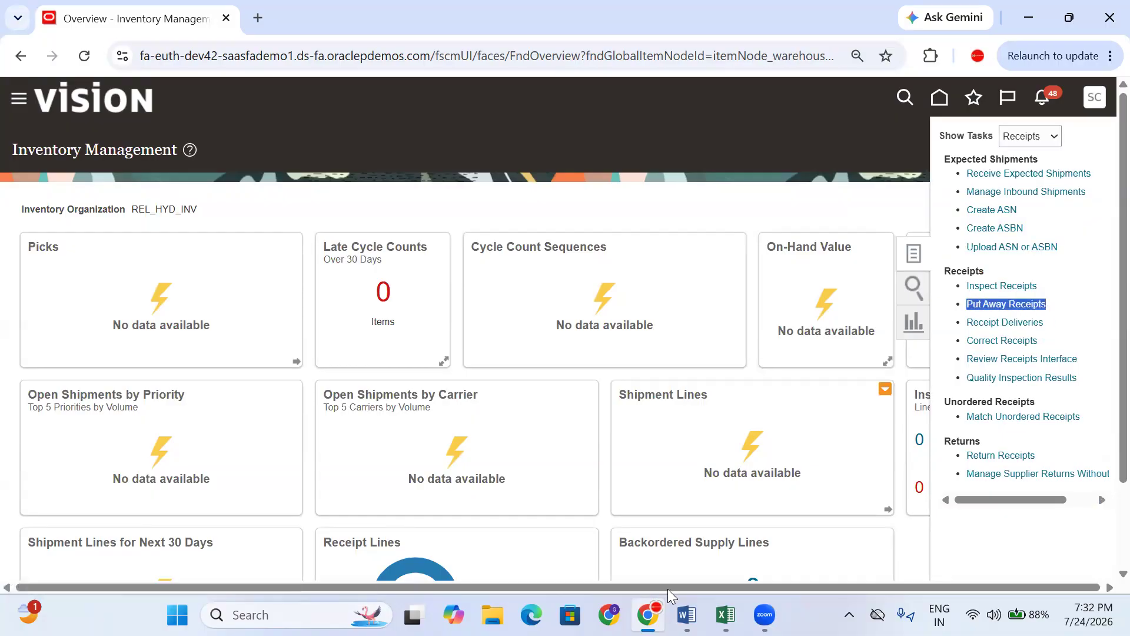
# - Paste 'Put Away Receipts' into cell E171 of the training sheet
pyautogui.click(725, 615)
pyautogui.click(706, 506)
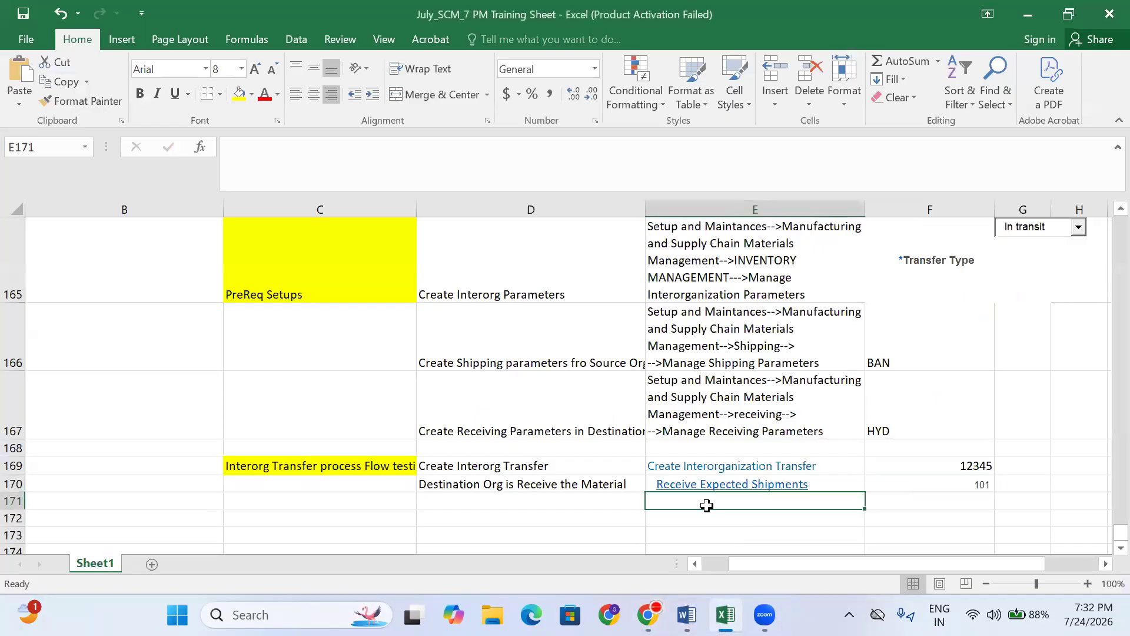
pyautogui.hotkey('ctrl', 'v')
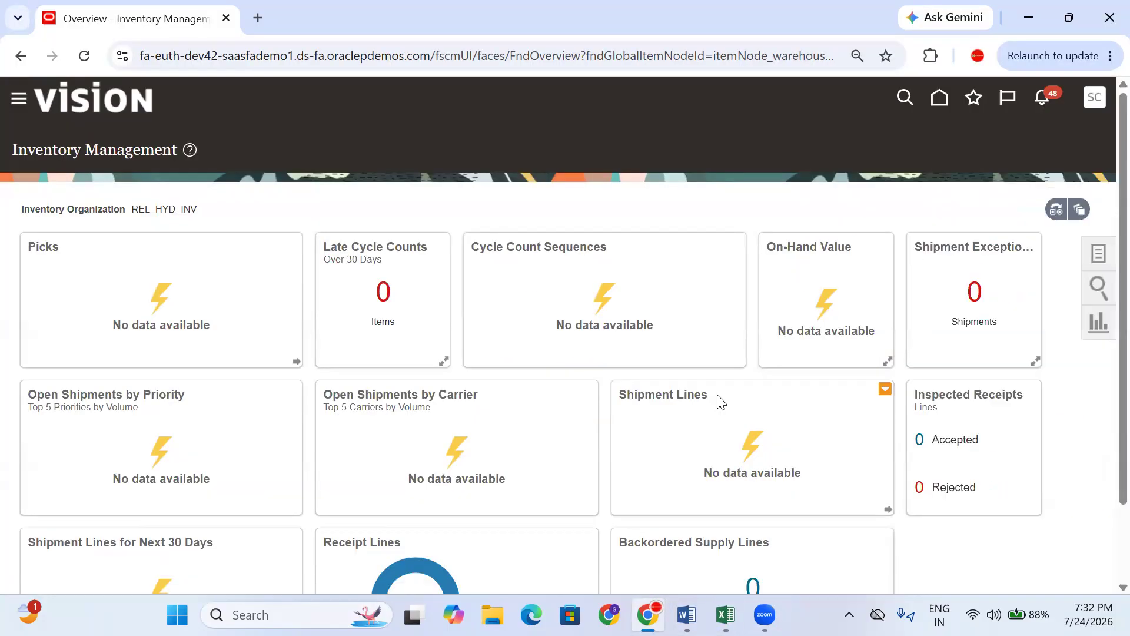
pyautogui.click(648, 614)
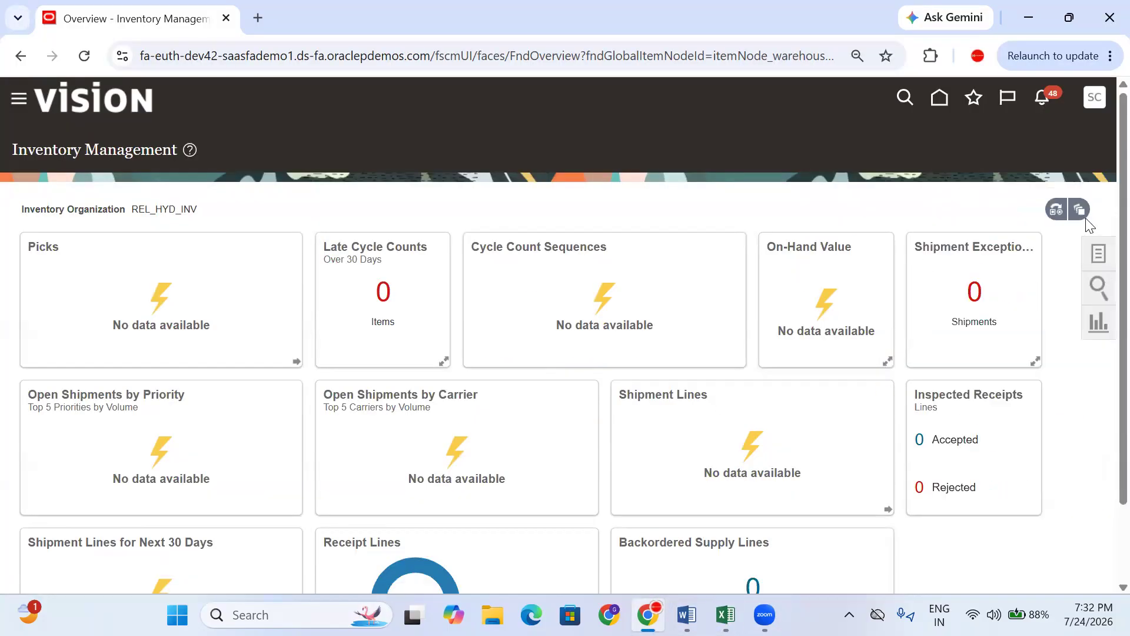
# - Open Put Away Receipts and search for receipt 101
pyautogui.click(1094, 258)
pyautogui.click(1022, 302)
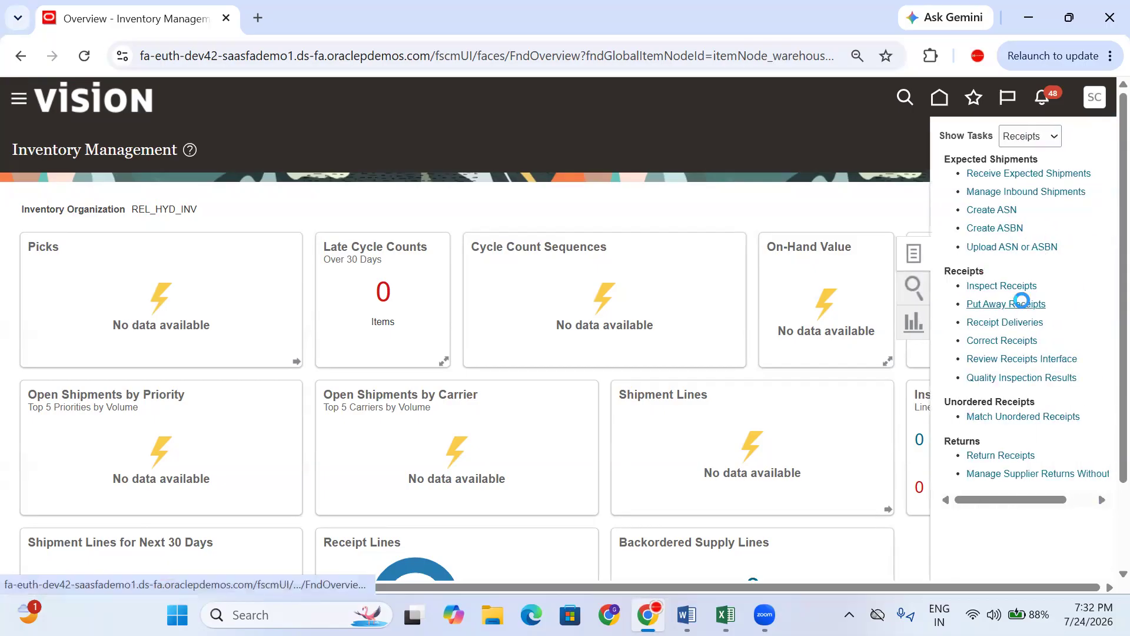
pyautogui.click(240, 275)
pyautogui.write('101')
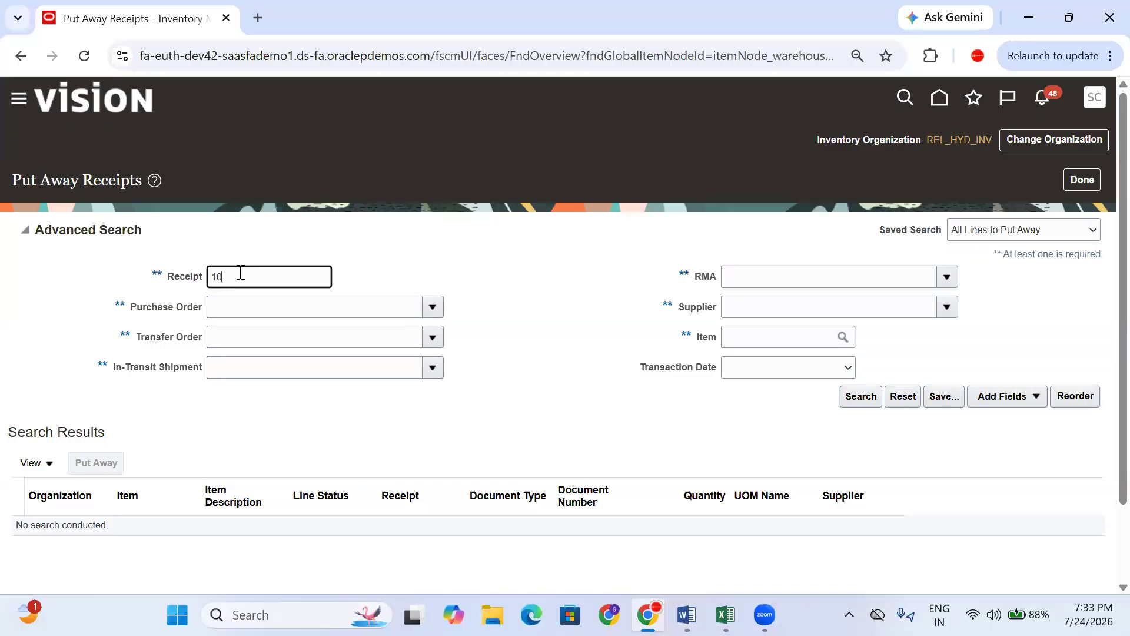
pyautogui.click(868, 405)
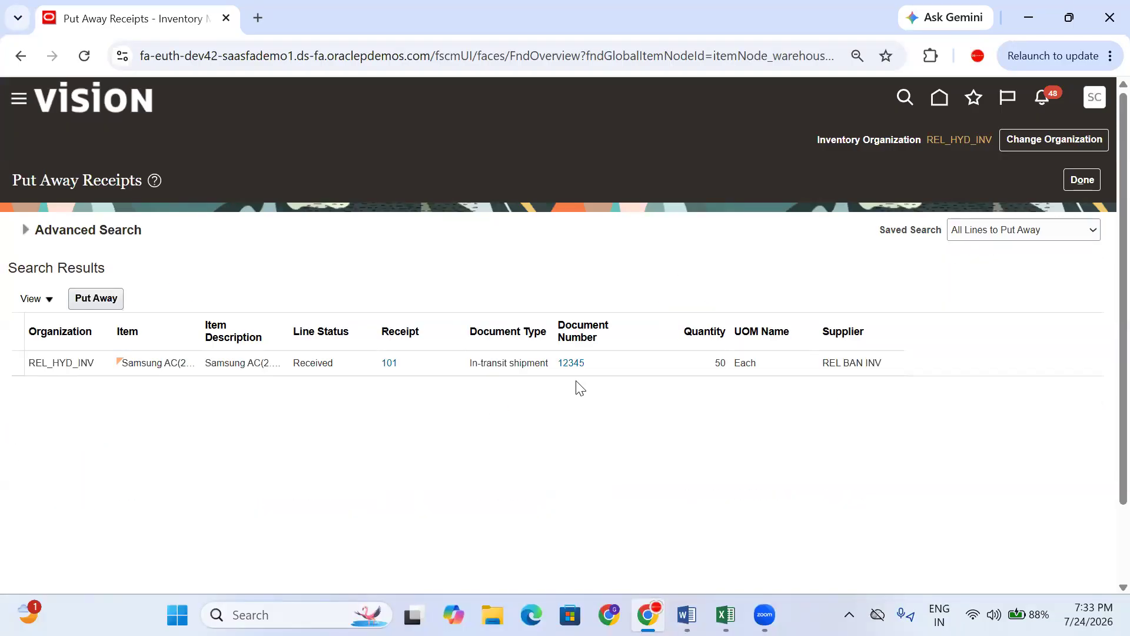
# - Select receipt 101's in-transit shipment line and start its put away
pyautogui.click(665, 371)
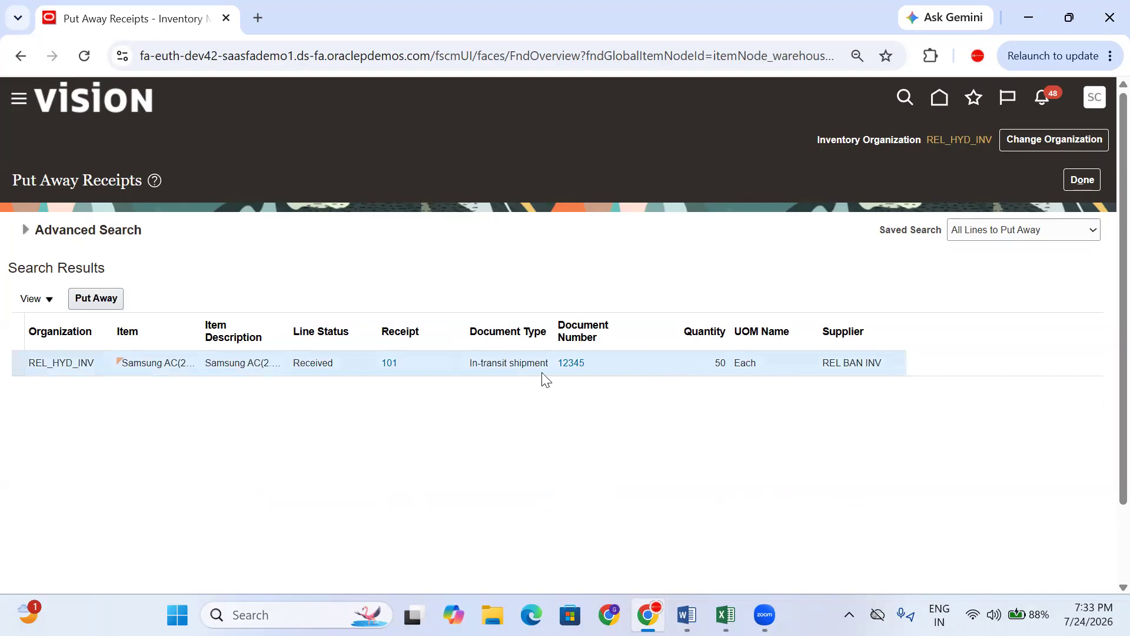
pyautogui.moveTo(459, 360); pyautogui.dragTo(534, 363)
pyautogui.click(642, 477)
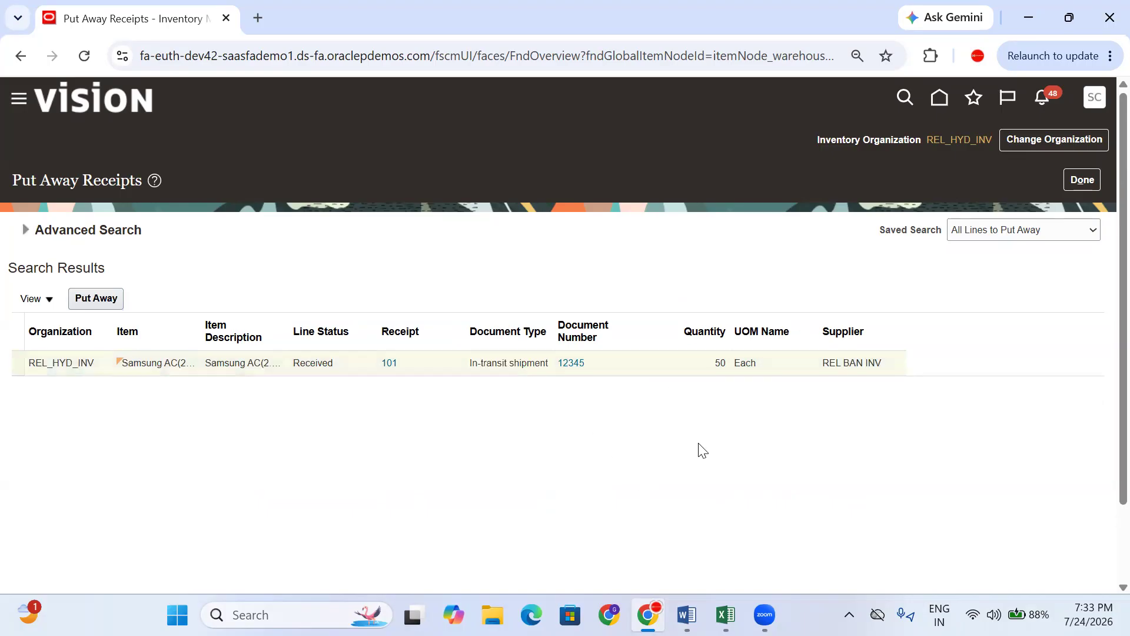
pyautogui.click(731, 366)
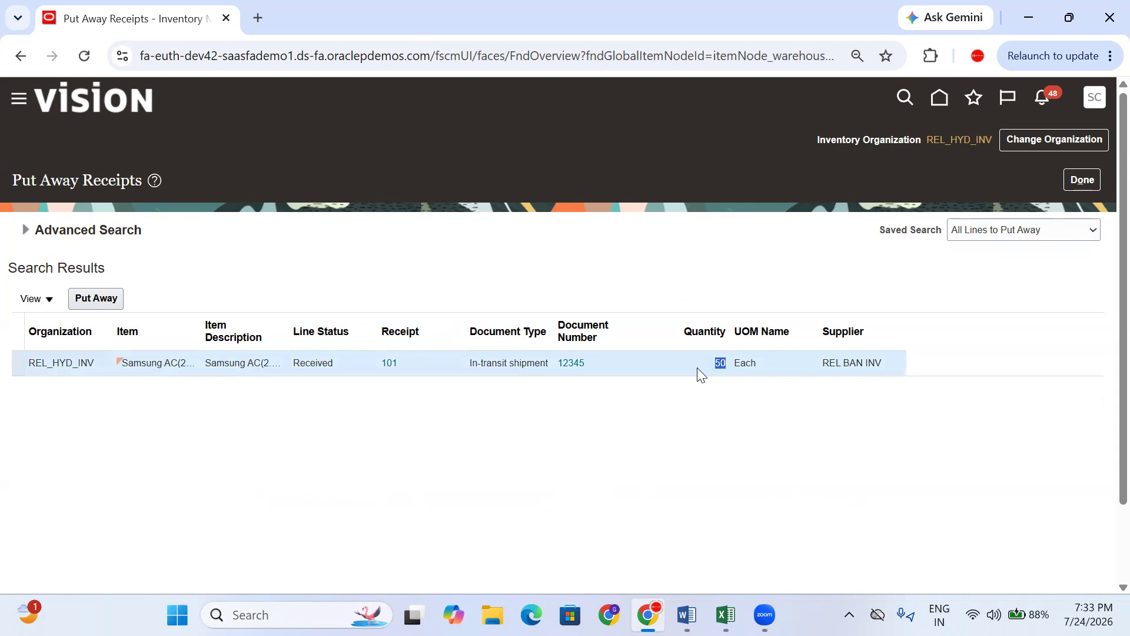
pyautogui.click(99, 298)
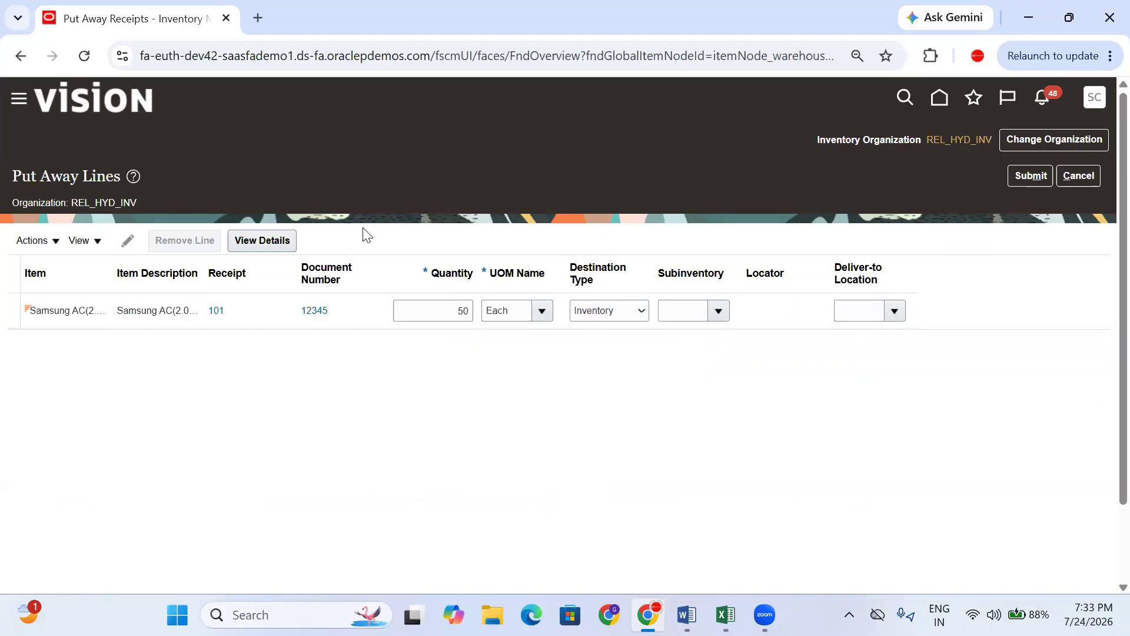
# - Keep destination type Inventory, set subinventory to Stores, submit, and acknowledge the confirmation
pyautogui.click(613, 312)
pyautogui.click(613, 312)
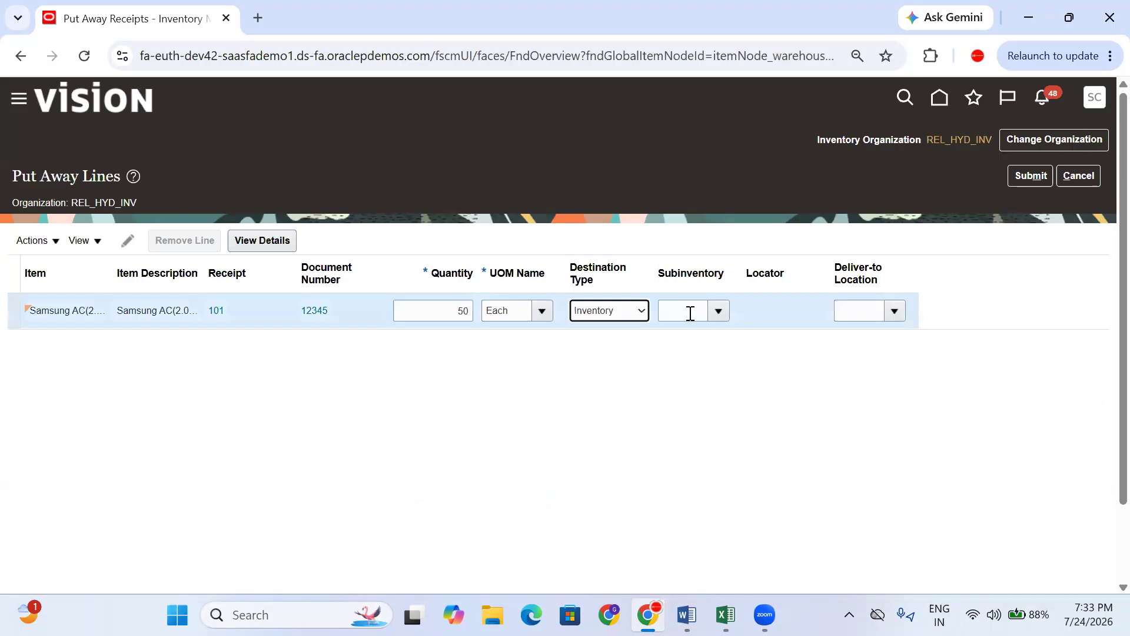
pyautogui.click(718, 313)
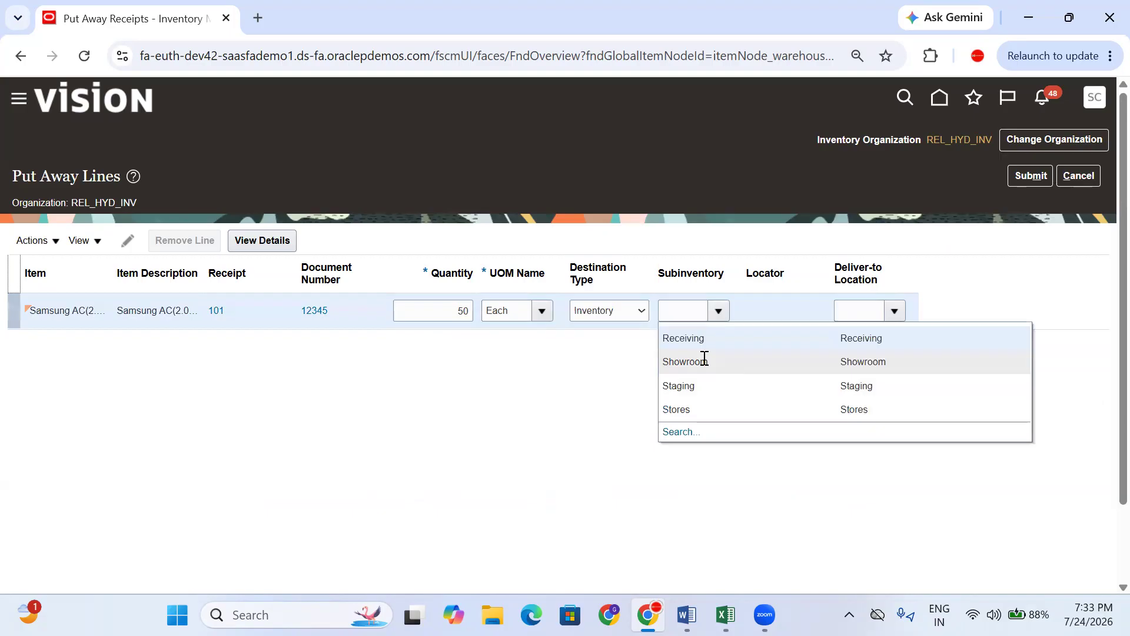
pyautogui.click(700, 407)
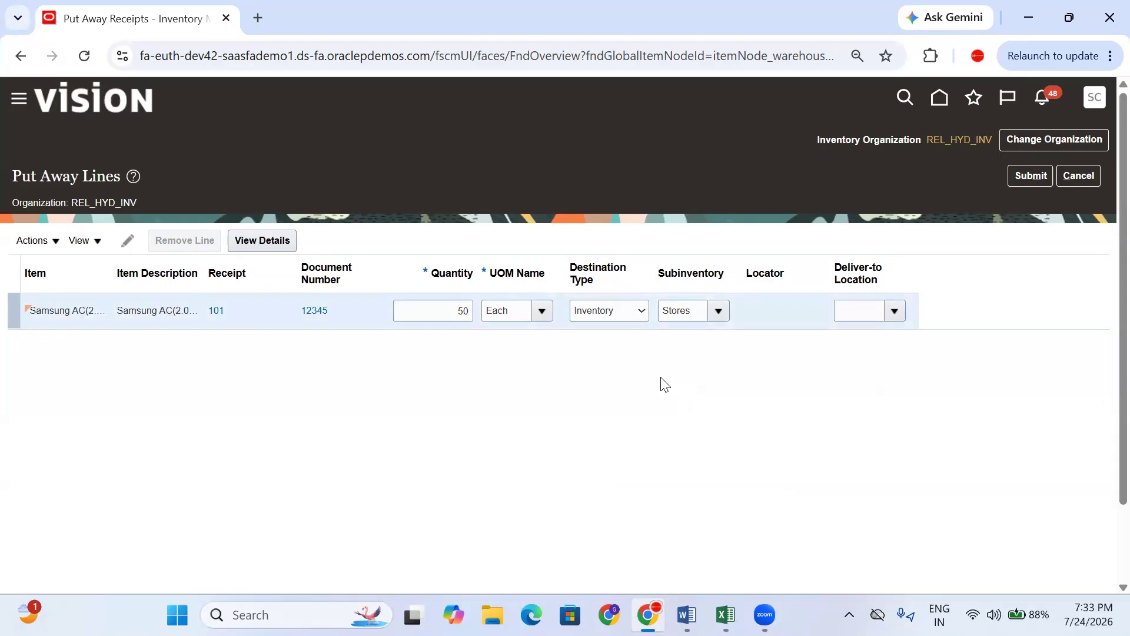
pyautogui.click(1030, 174)
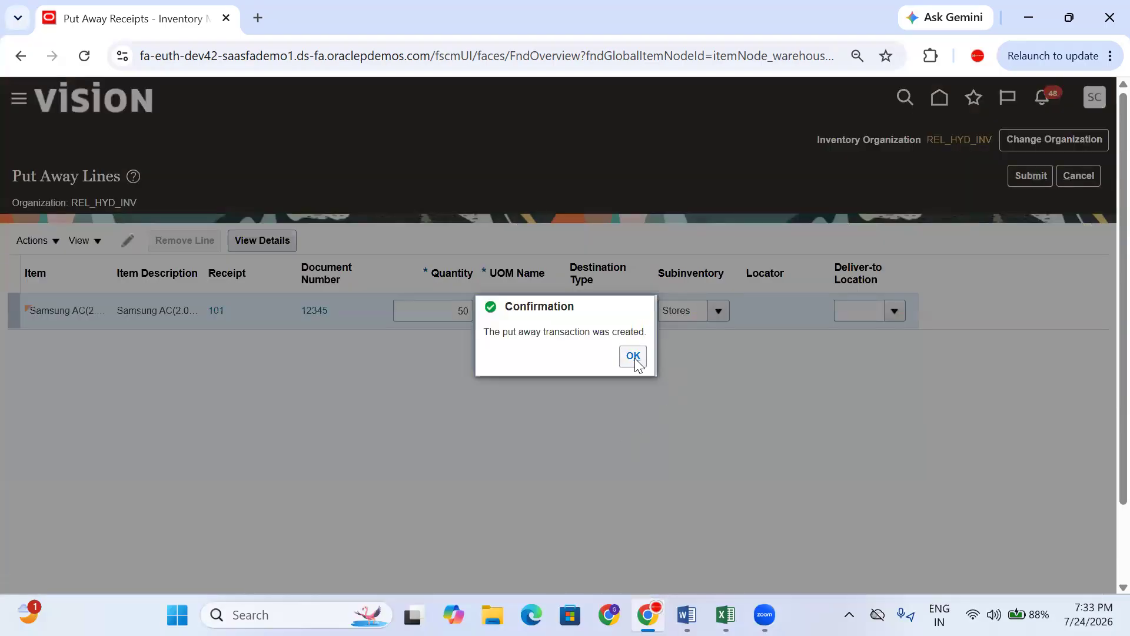
pyautogui.click(633, 357)
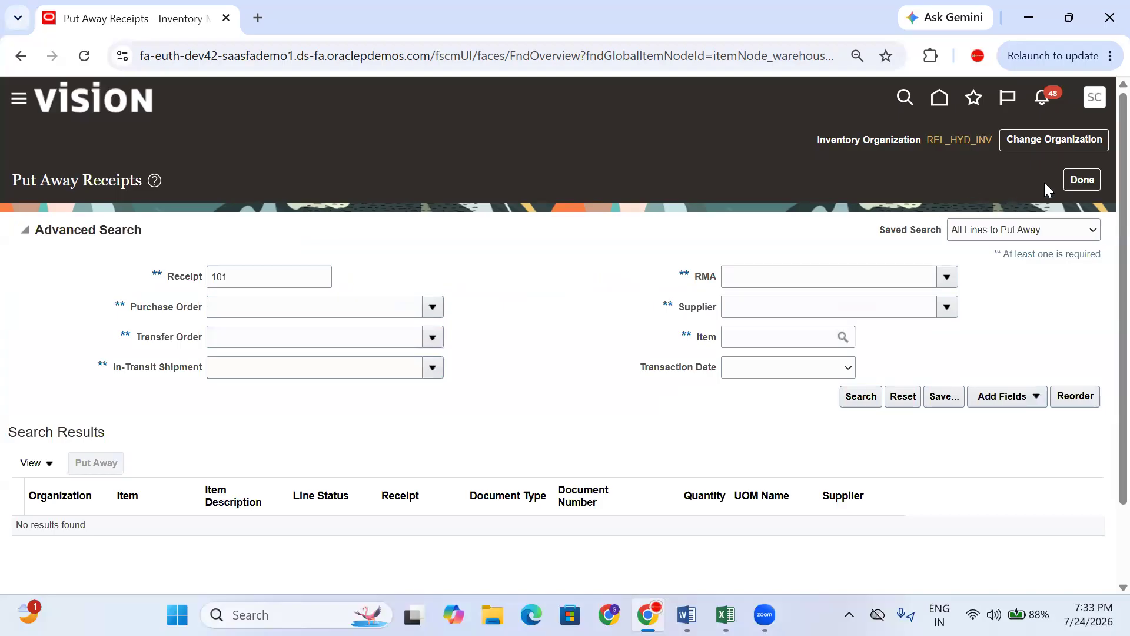
pyautogui.click(1083, 181)
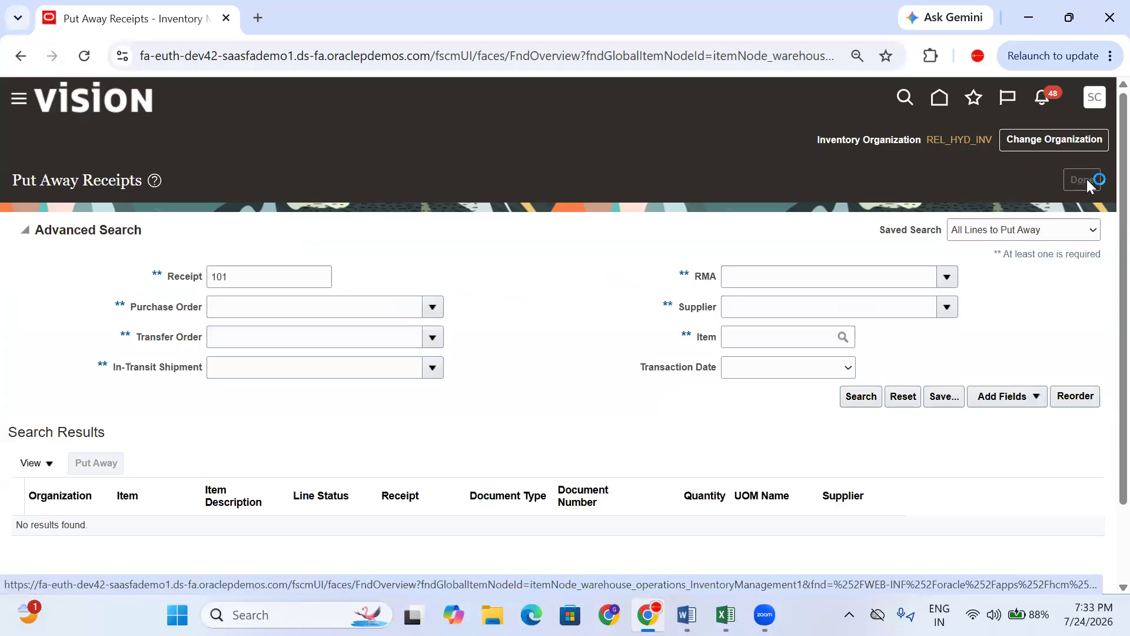
pyautogui.click(1098, 256)
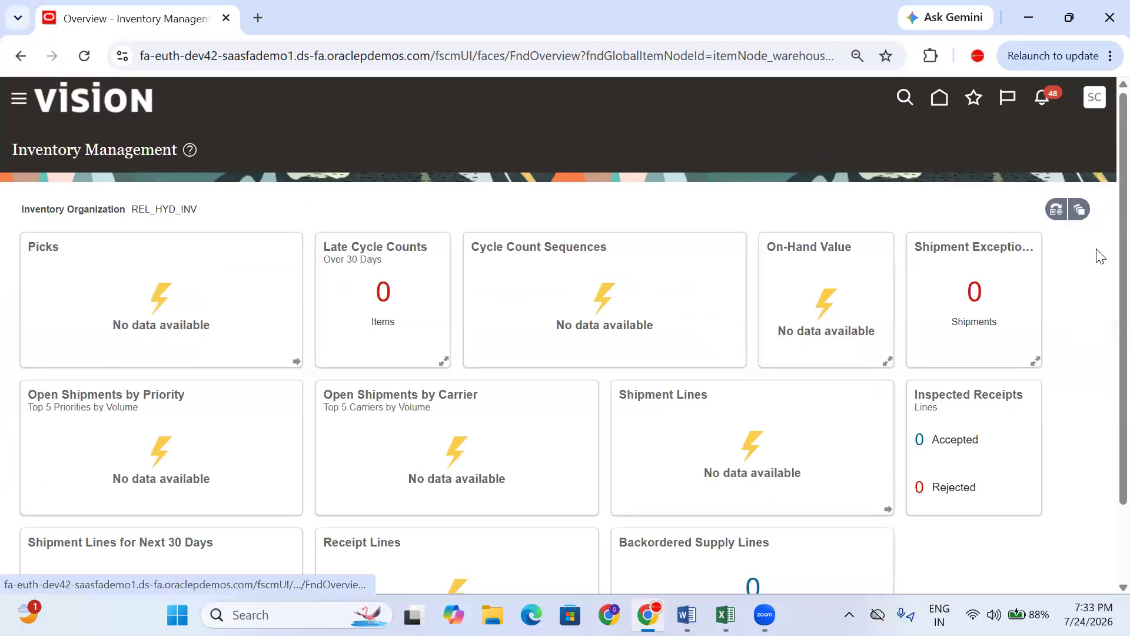
pyautogui.click(1045, 141)
pyautogui.click(1037, 166)
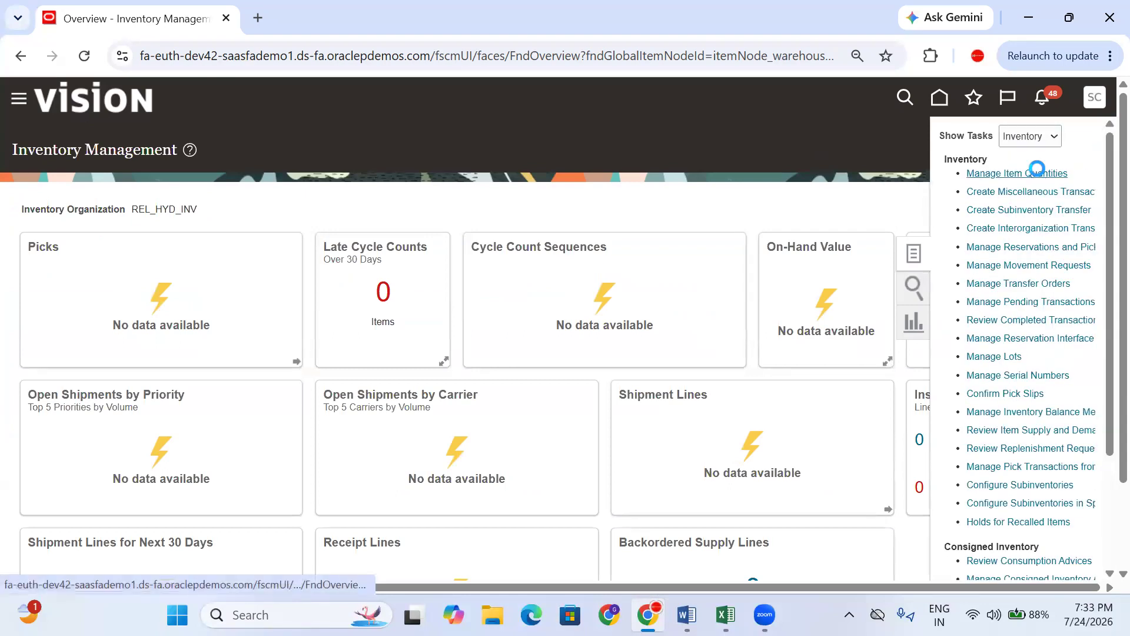
pyautogui.click(1037, 171)
pyautogui.click(175, 274)
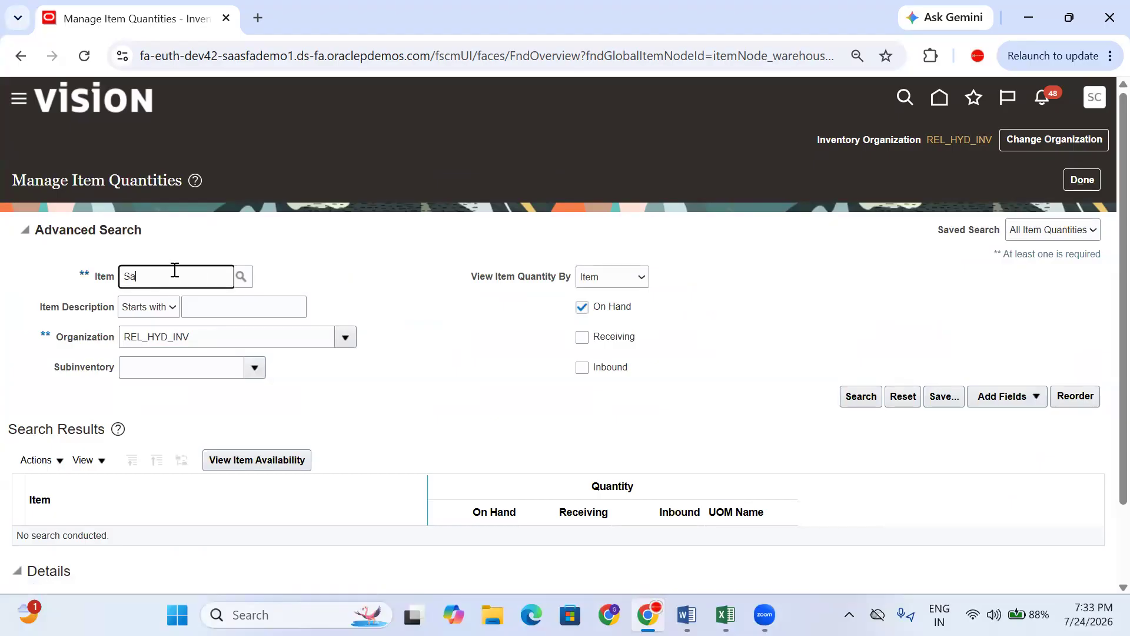
pyautogui.write('Samsung AC(2.0)interorg')
pyautogui.click(623, 341)
pyautogui.click(622, 369)
pyautogui.click(857, 398)
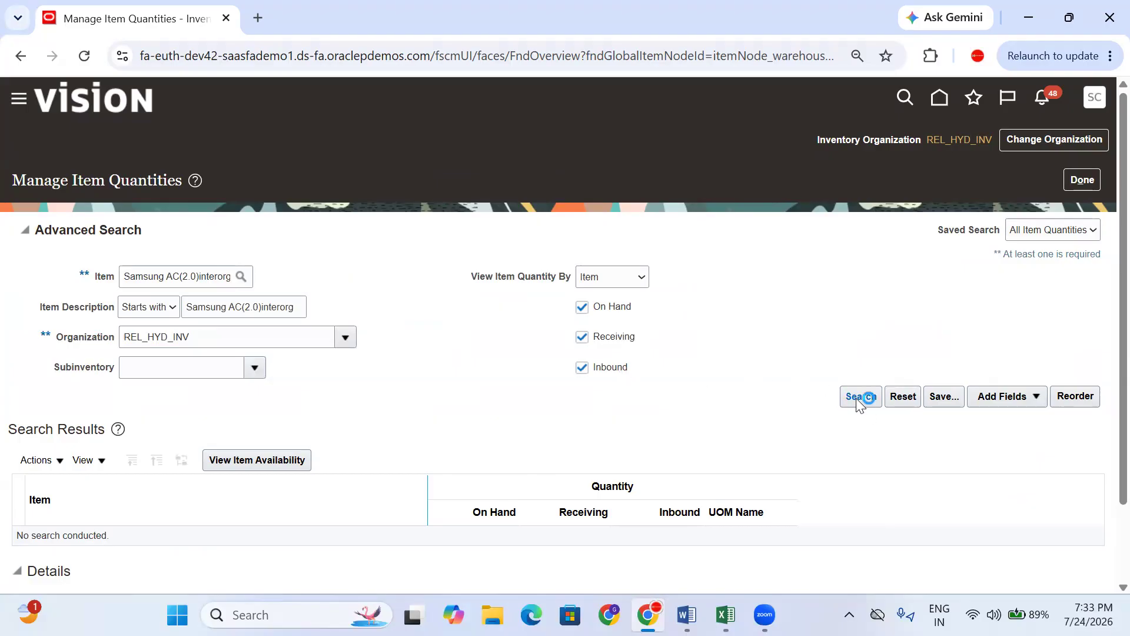
pyautogui.scroll(-2, 747, 358)
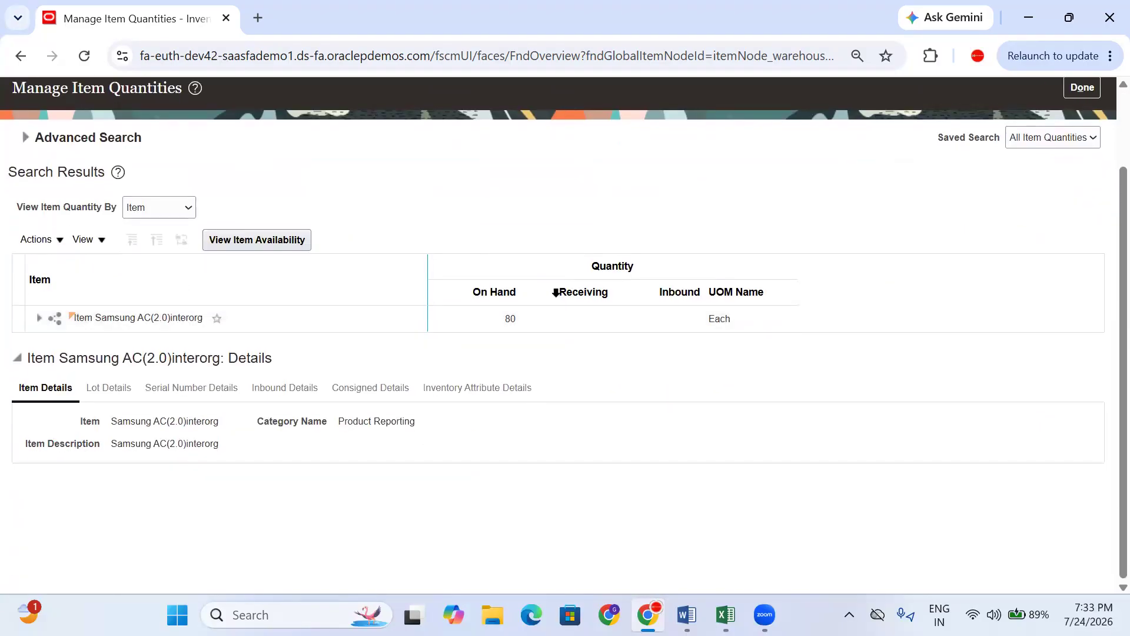
pyautogui.click(583, 293)
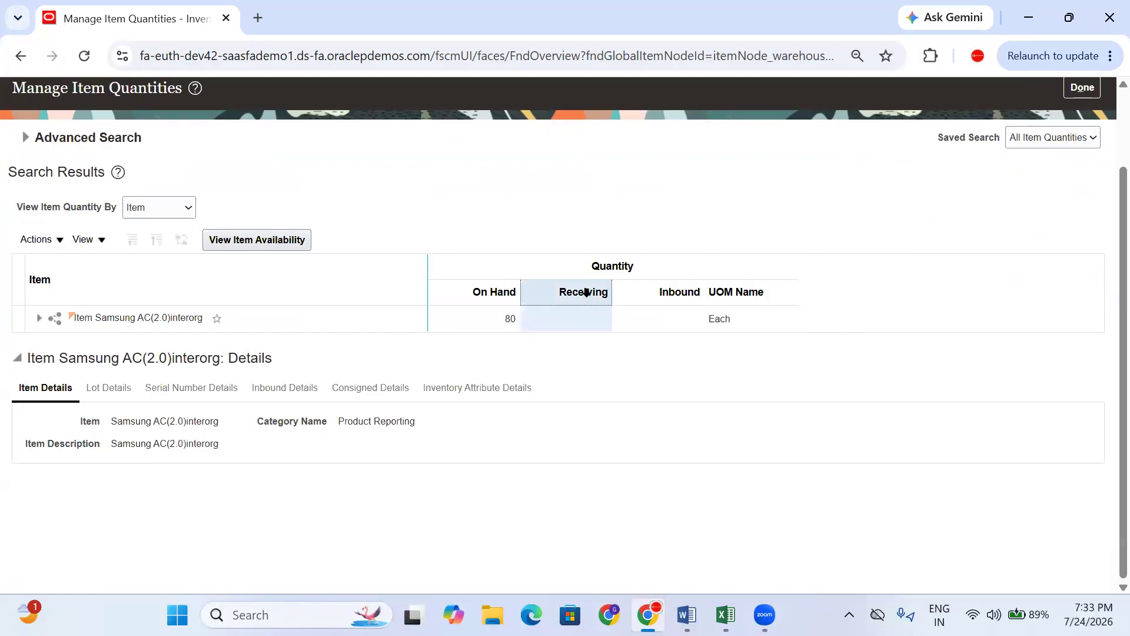
pyautogui.click(508, 322)
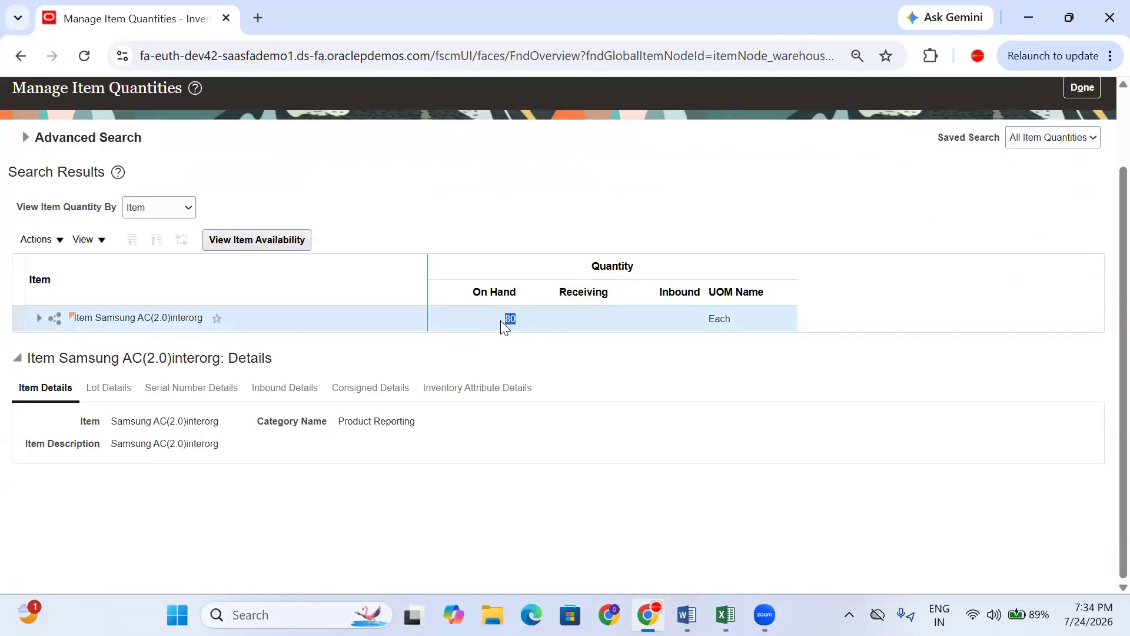
pyautogui.click(37, 323)
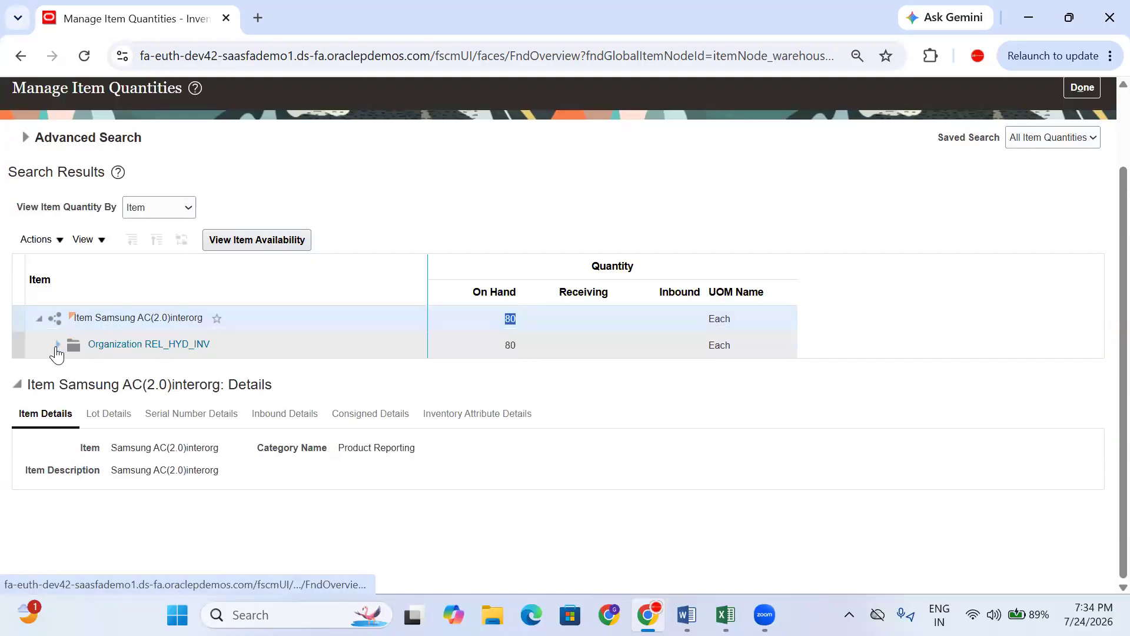
pyautogui.click(57, 350)
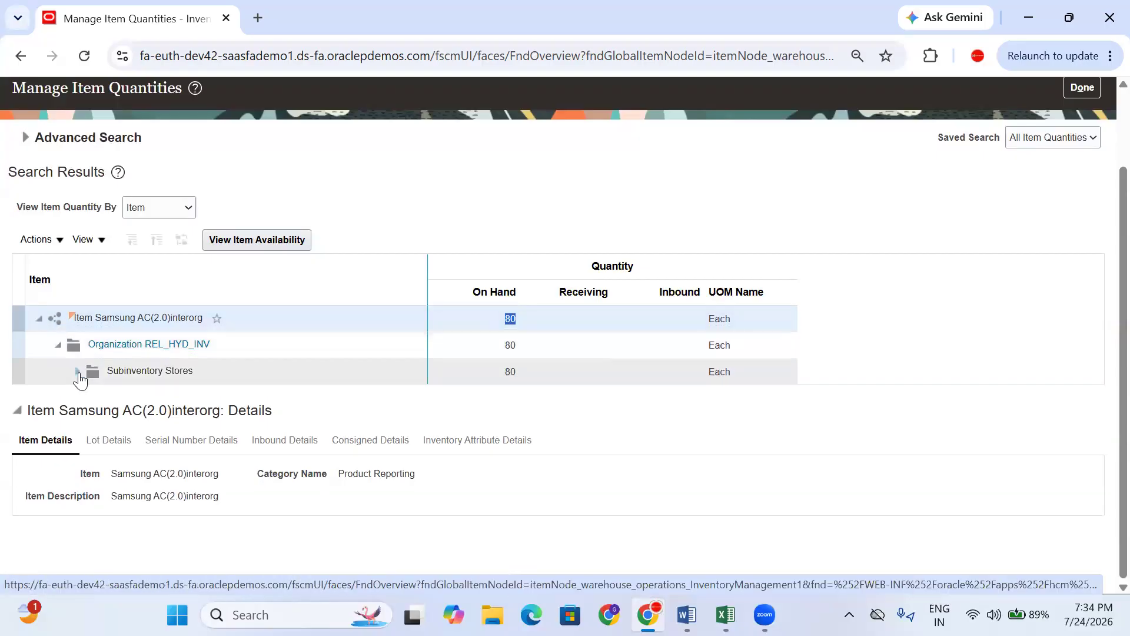
pyautogui.click(78, 375)
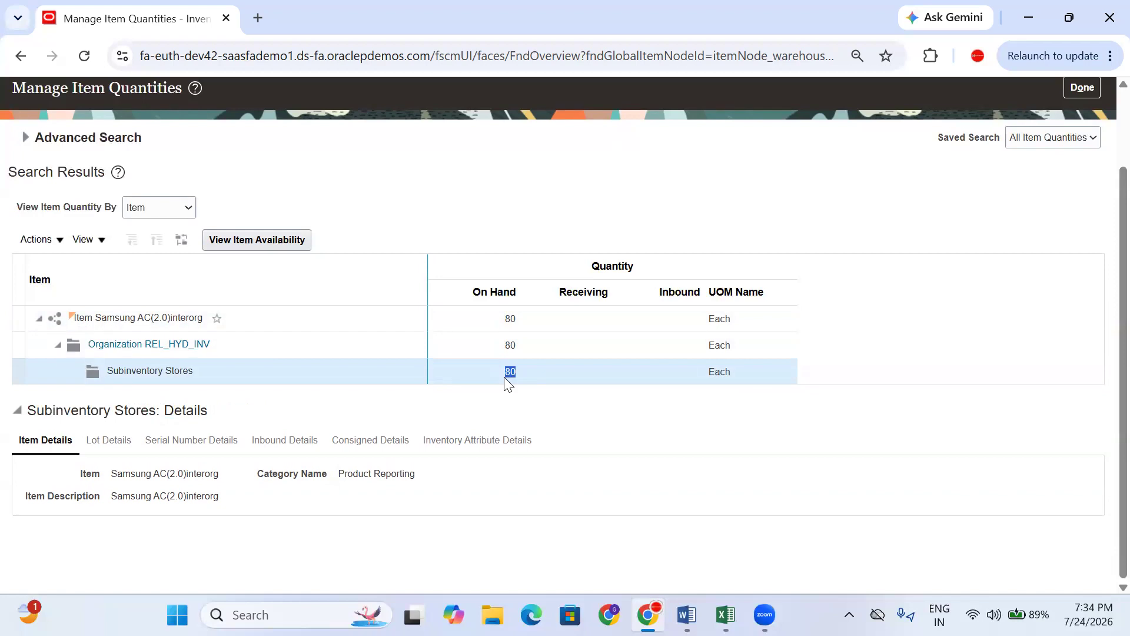
pyautogui.scroll(2, 1001, 235)
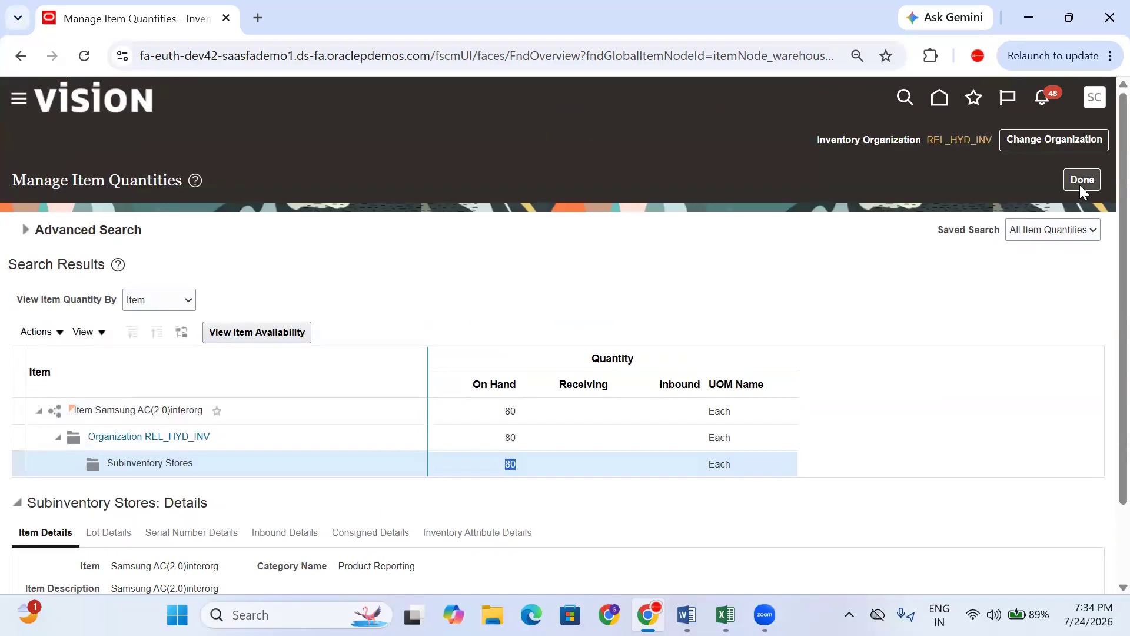
pyautogui.click(1079, 184)
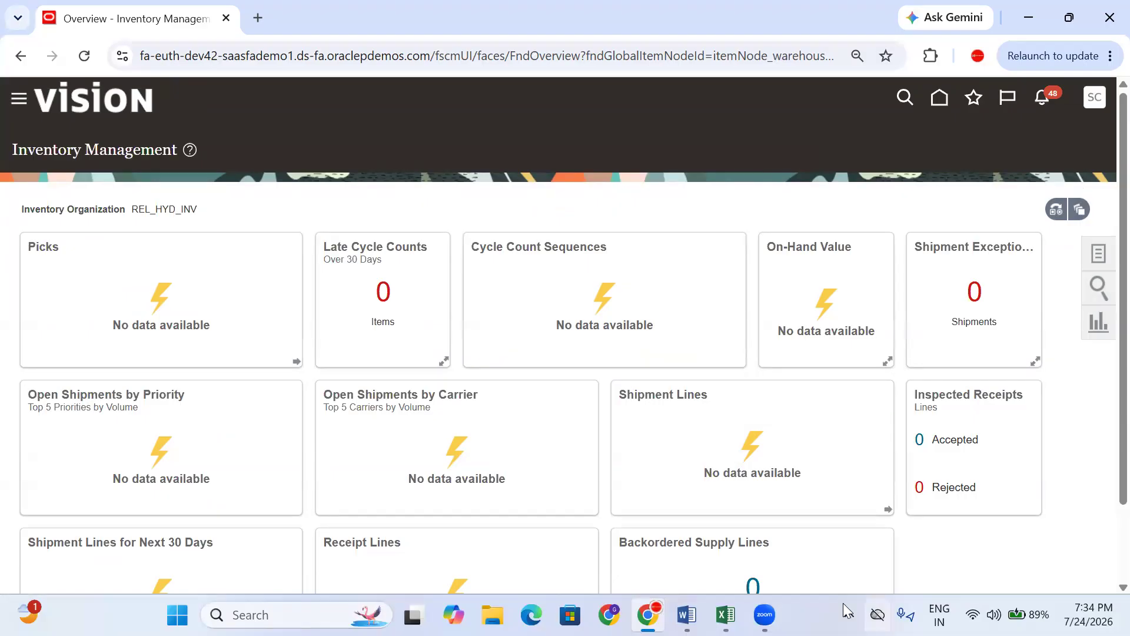
# - Enter 'Put the Material on Destination Location' in cell D171
pyautogui.click(726, 614)
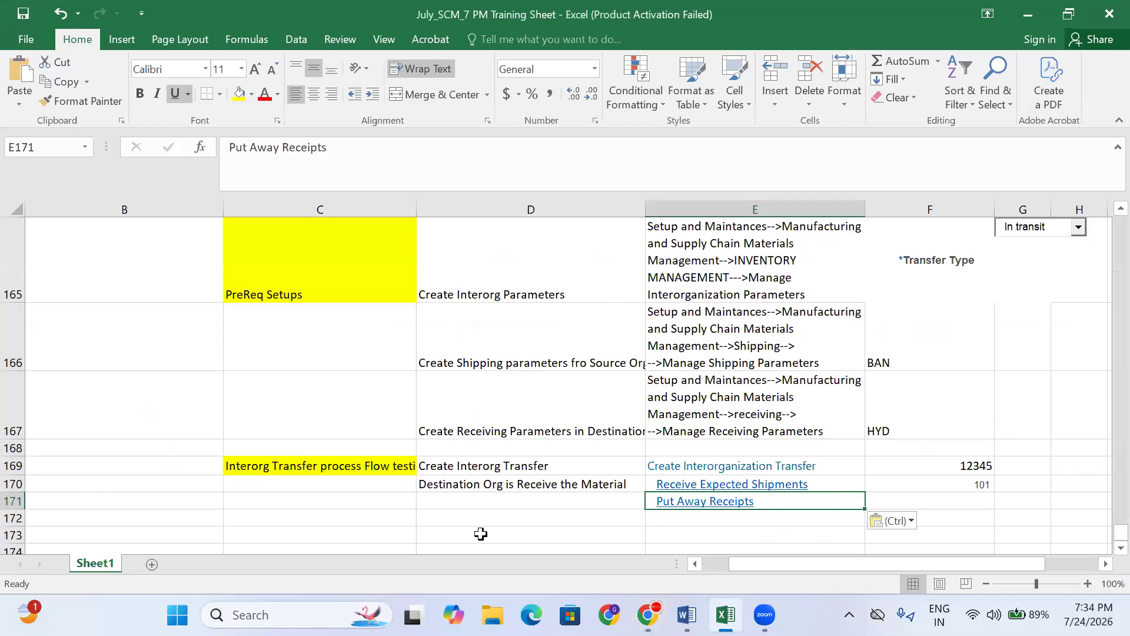
pyautogui.click(480, 512)
pyautogui.click(478, 498)
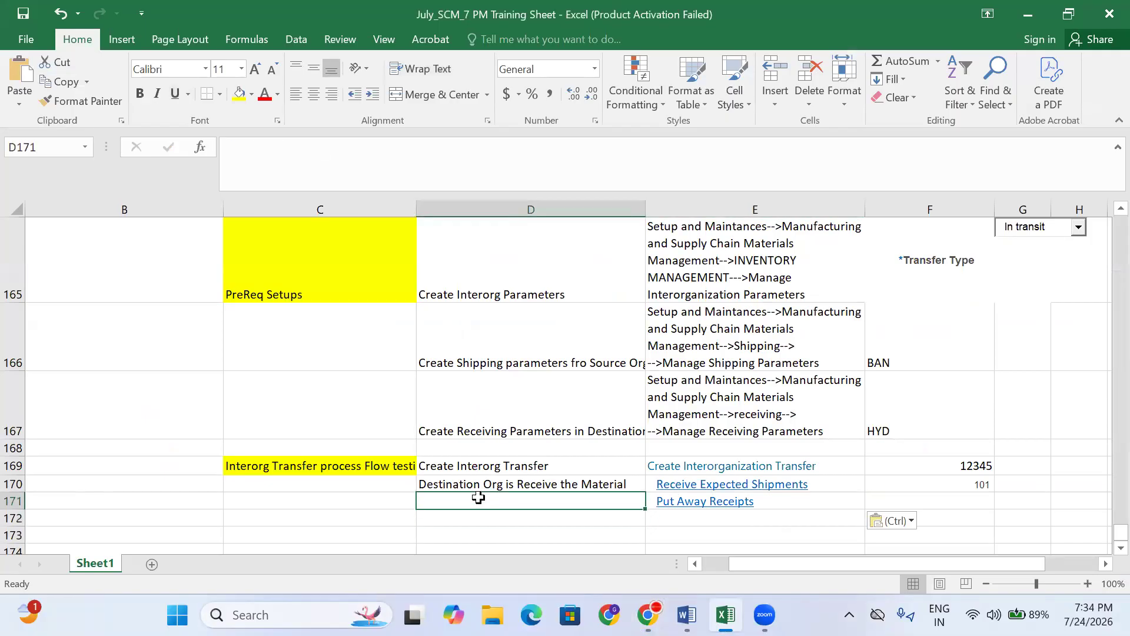
pyautogui.write('Put the Mat')
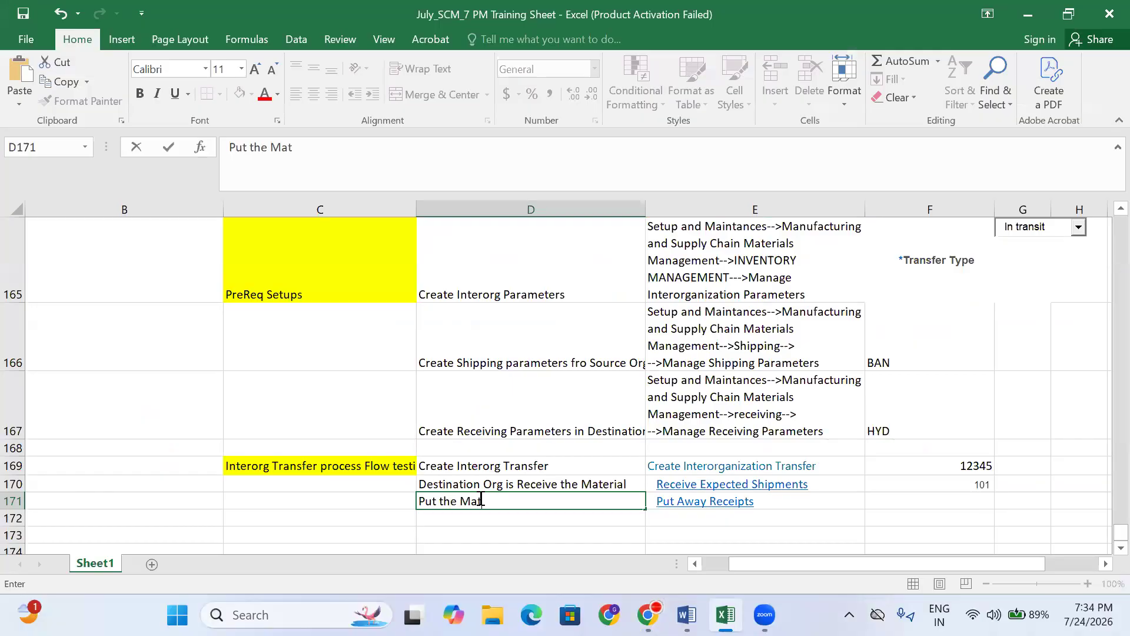
pyautogui.write('erial on Destinatio')
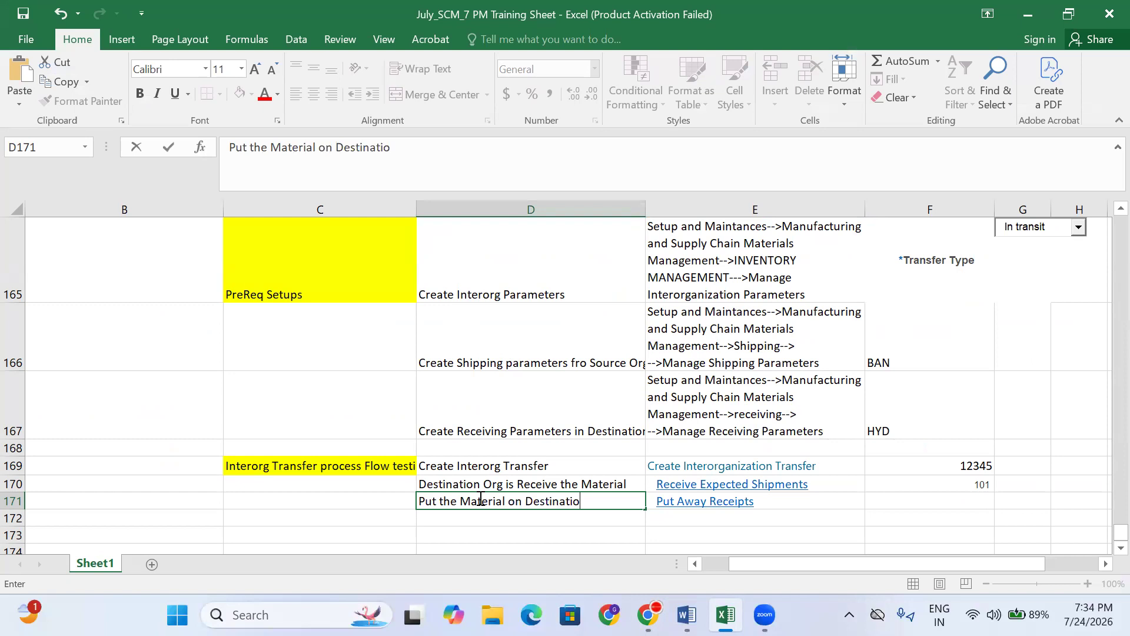
pyautogui.write('n Location')
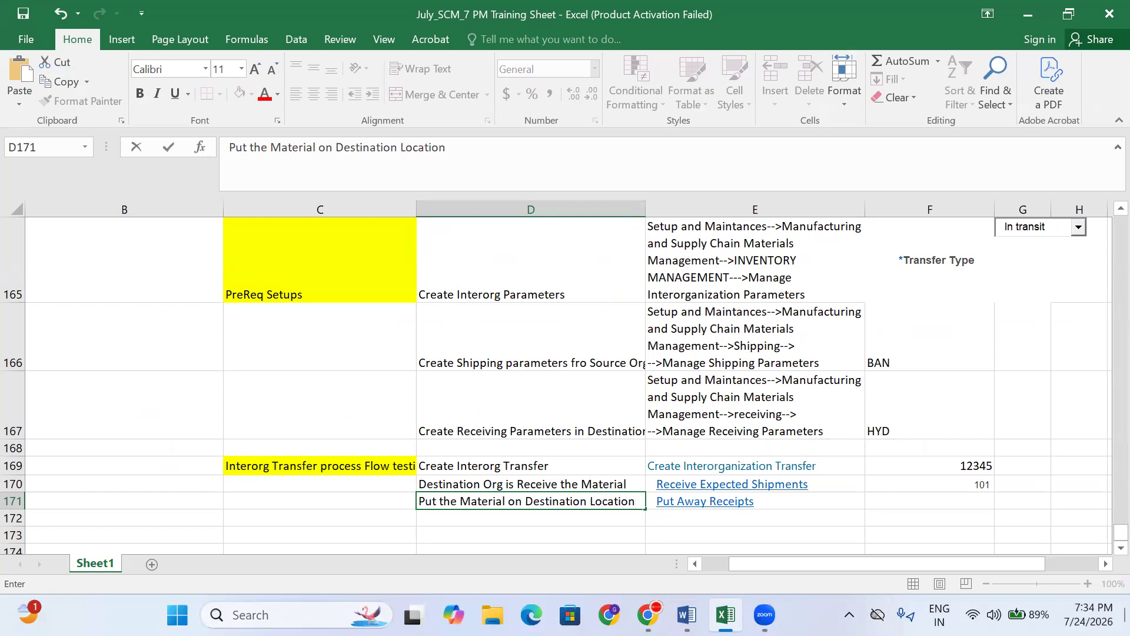
pyautogui.click(895, 499)
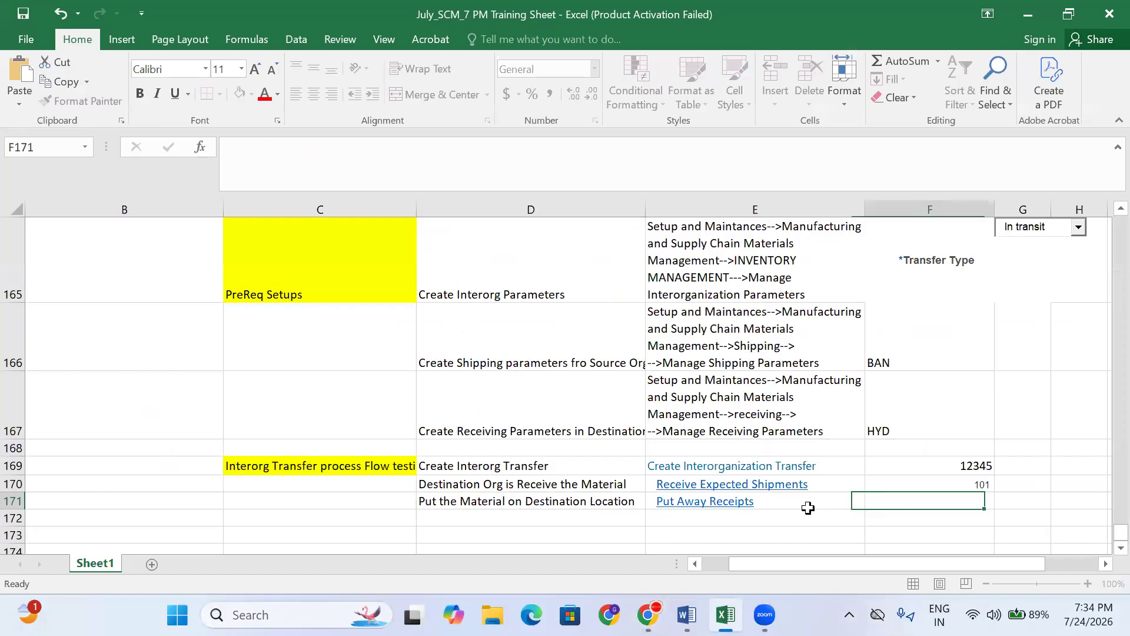
# - Add step 'Verfify Onhand Quantity' in D172 with its Manage Item Quantity page in E172
pyautogui.click(627, 516)
pyautogui.write('Verfify')
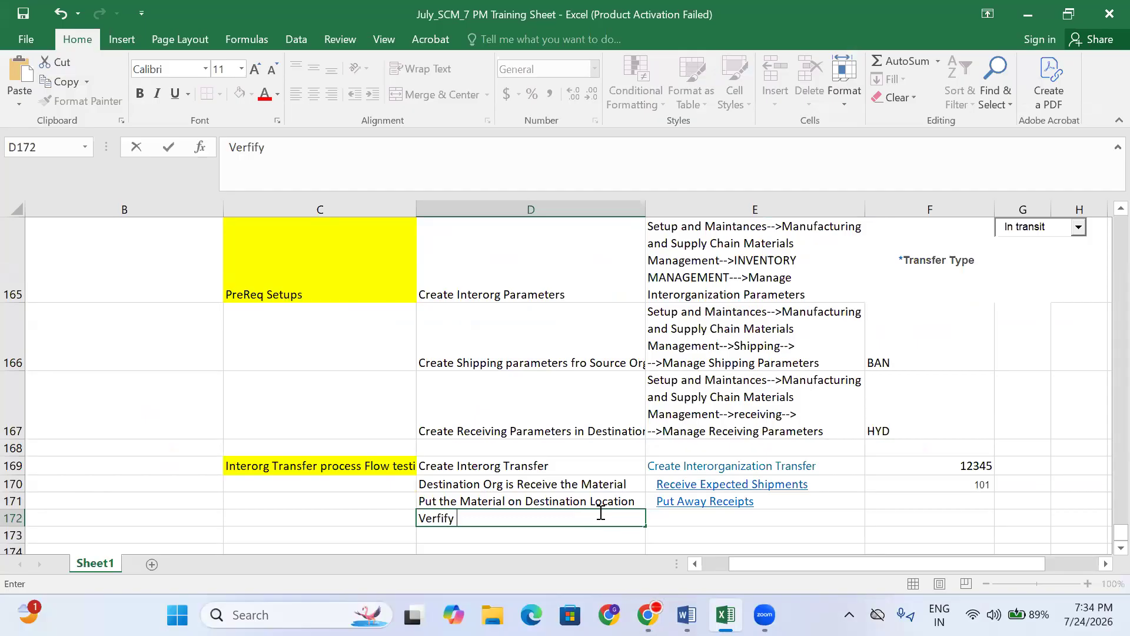
pyautogui.write(' Onhand Quantity')
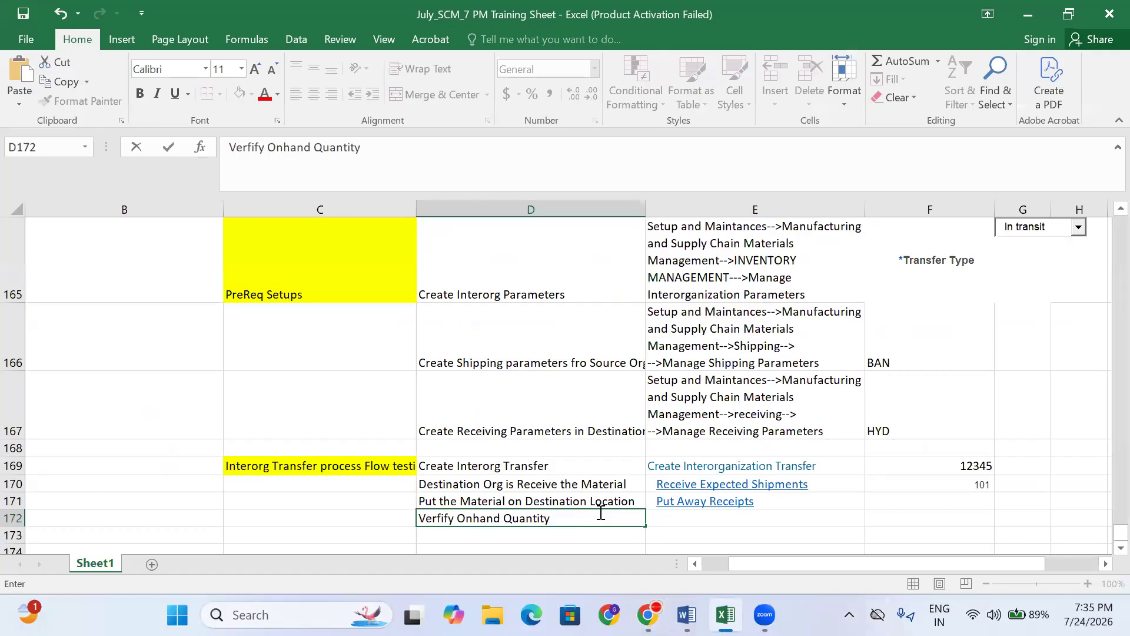
pyautogui.click(714, 524)
pyautogui.write('Mnaage Ite')
pyautogui.press('BackSpace')
pyautogui.press('BackSpace')
pyautogui.press('BackSpace')
pyautogui.press('BackSpace')
pyautogui.press('BackSpace')
pyautogui.press('BackSpace')
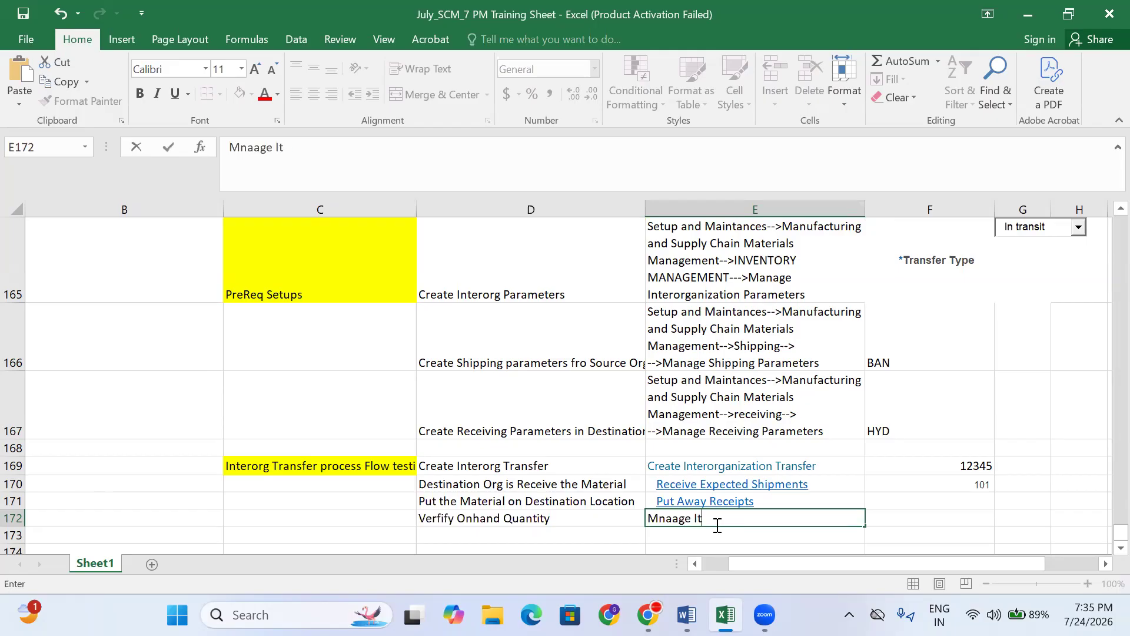
pyautogui.press('BackSpace')
pyautogui.press('BackSpace')
pyautogui.press('BackSpace')
pyautogui.write('anage Item QUanity')
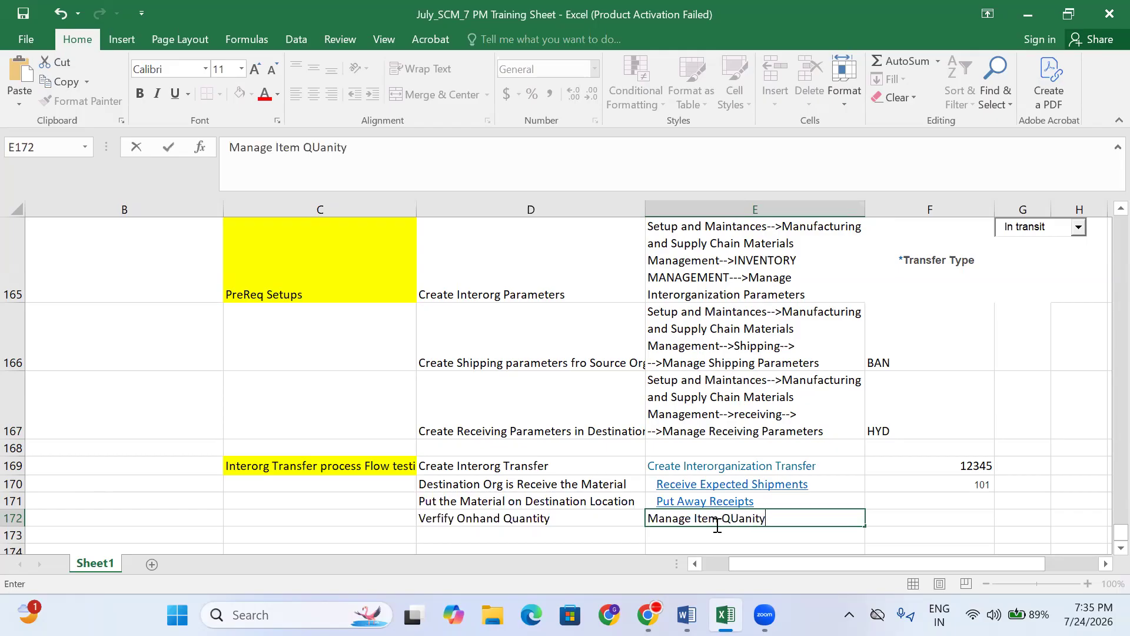
pyautogui.click(928, 522)
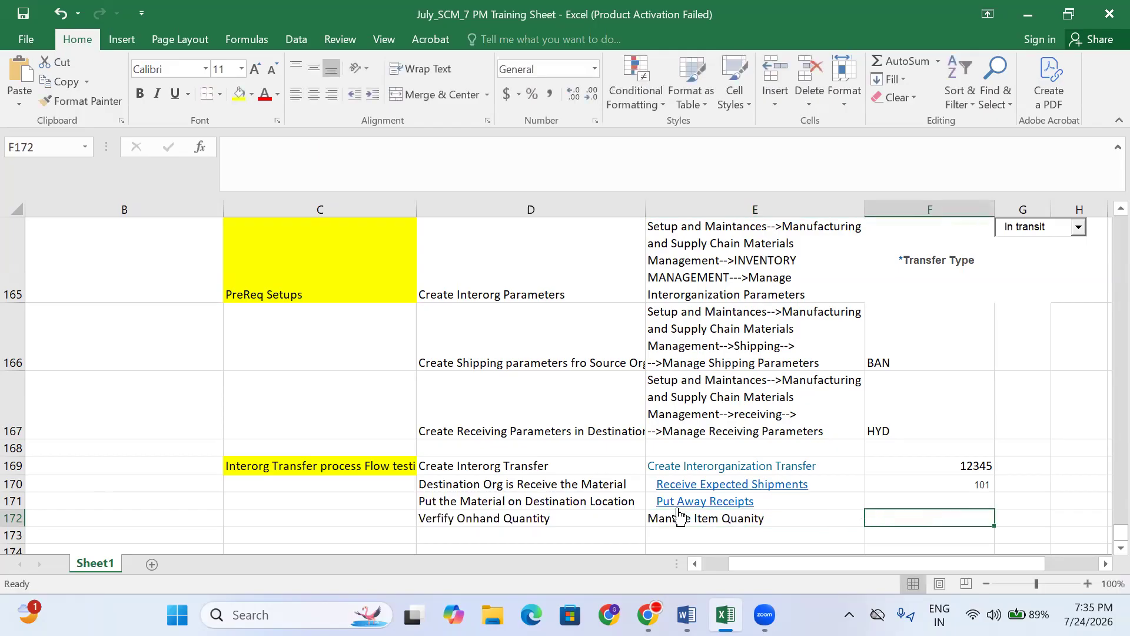
# - Review the steps listed in column D, then return to the Oracle overview
pyautogui.click(524, 471)
pyautogui.click(512, 497)
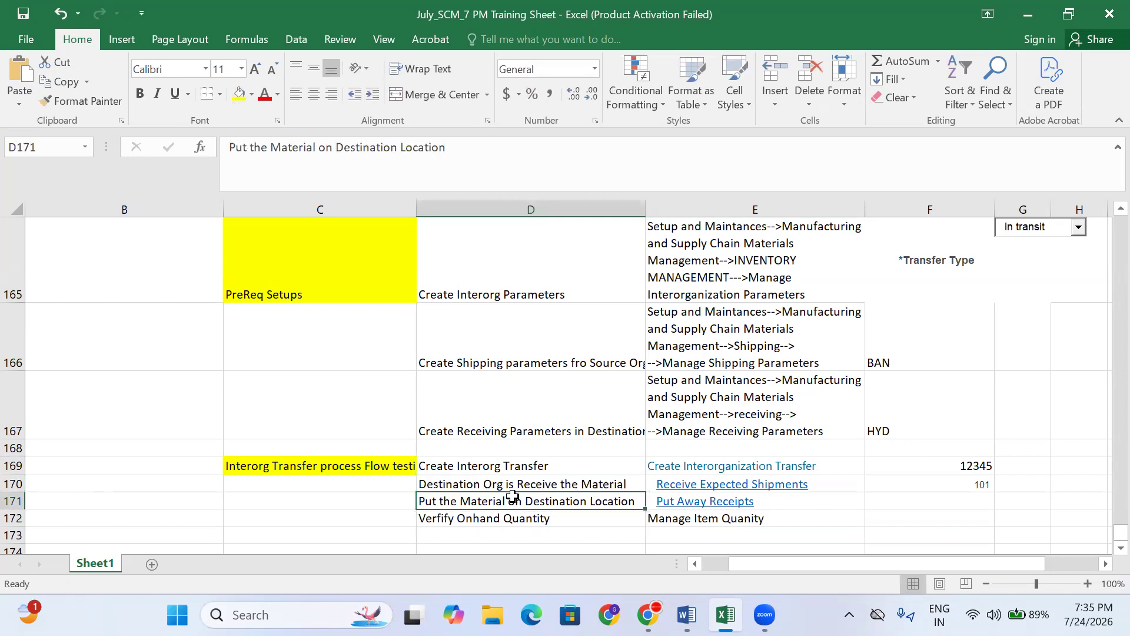
pyautogui.scroll(-1, 512, 496)
pyautogui.click(462, 332)
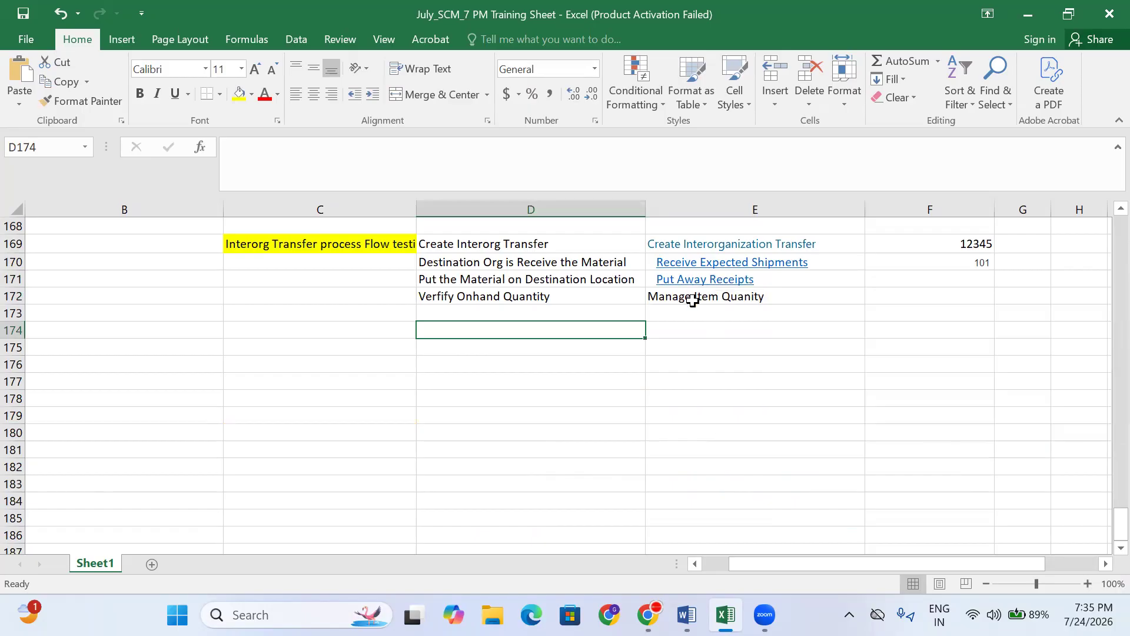
pyautogui.click(512, 298)
pyautogui.click(529, 262)
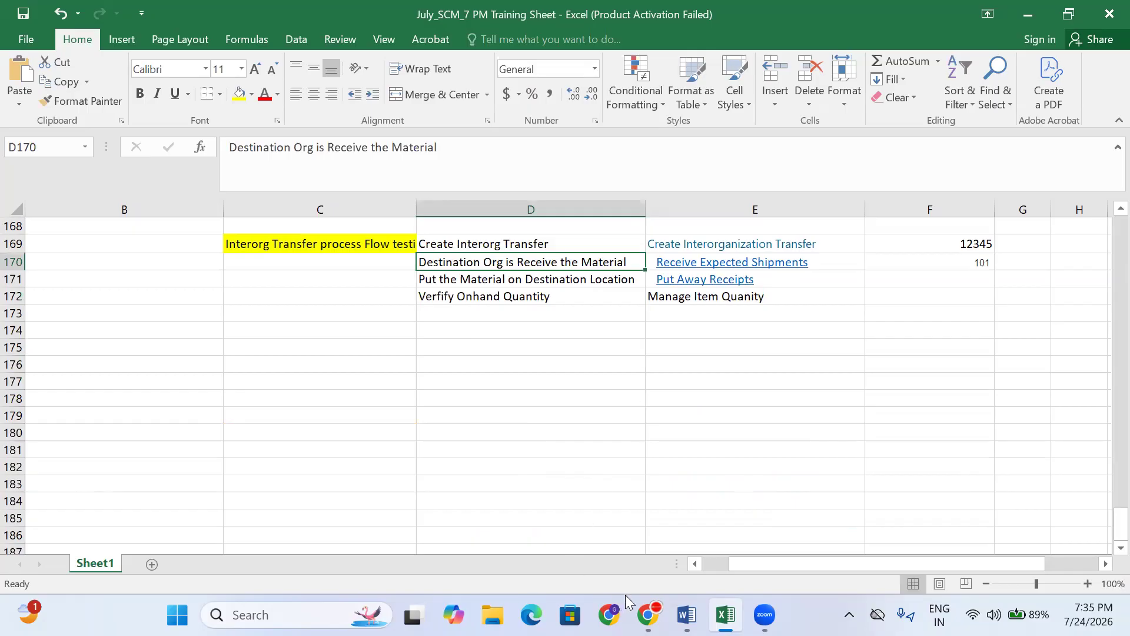
pyautogui.moveTo(647, 614)
pyautogui.click(648, 562)
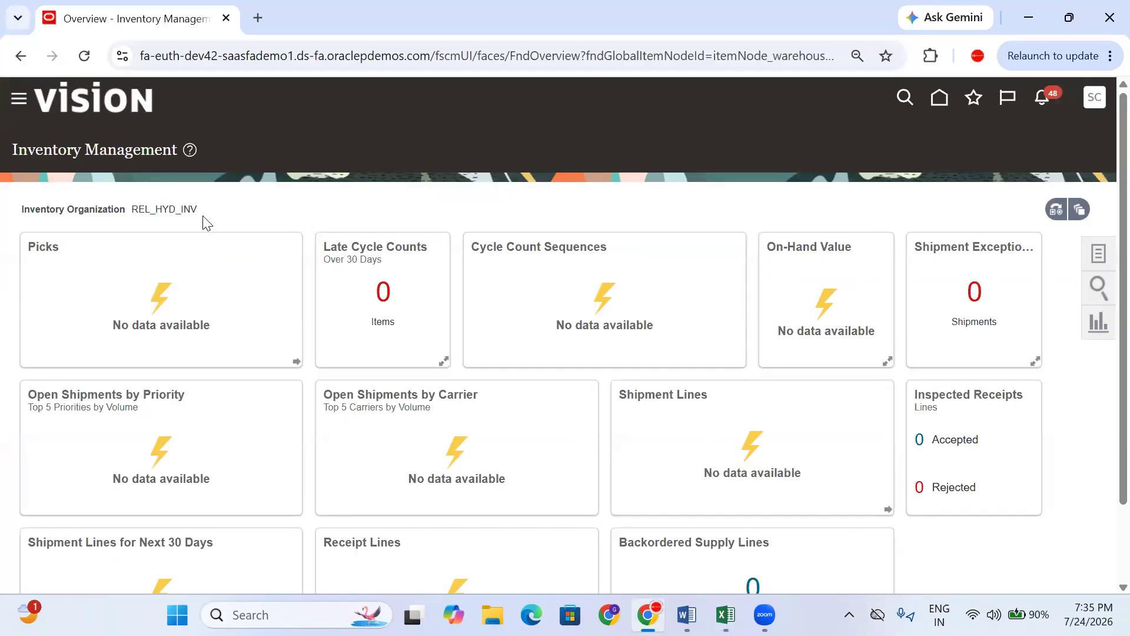
# - Reapply REL_HYD_INV as the inventory organization and list its inventory tasks
pyautogui.moveTo(140, 214); pyautogui.dragTo(138, 210)
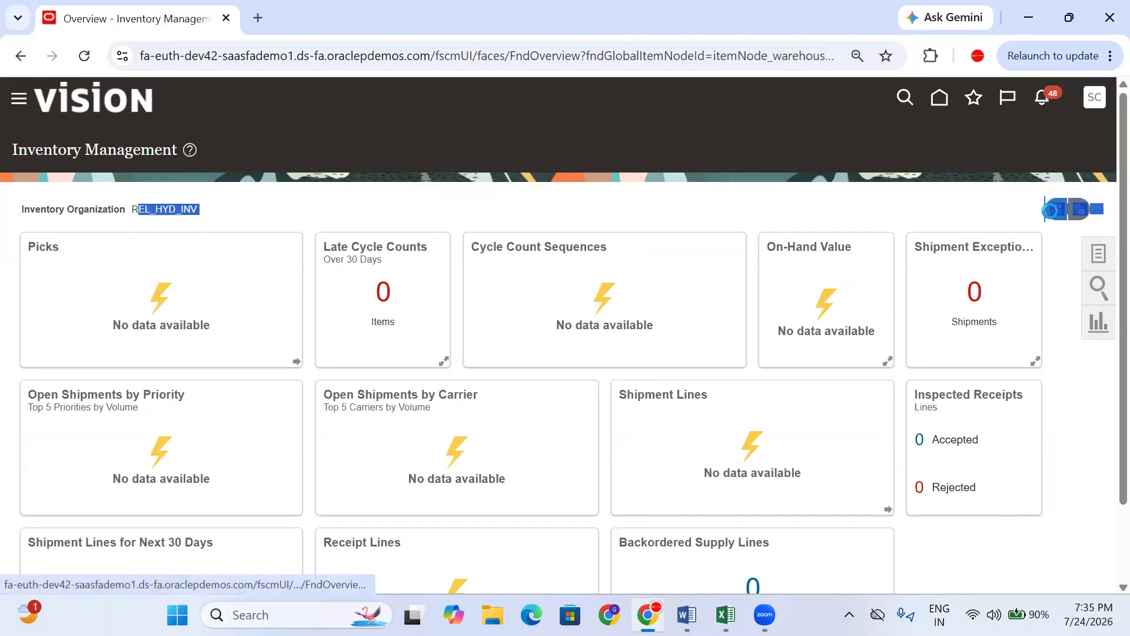
pyautogui.click(1055, 209)
pyautogui.moveTo(989, 280); pyautogui.dragTo(938, 287)
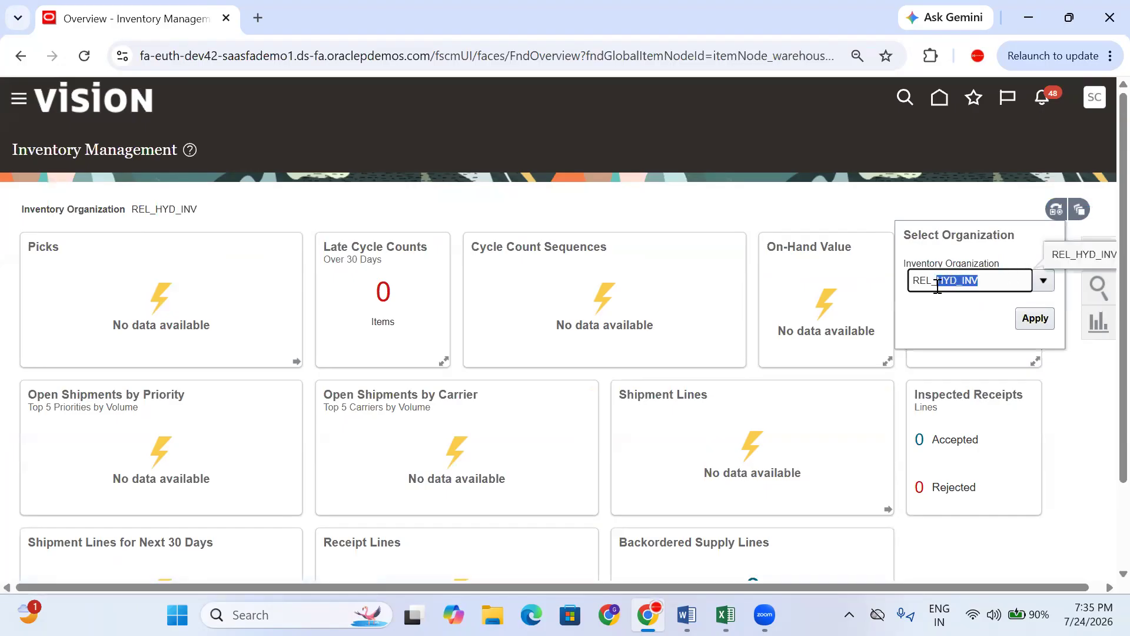
pyautogui.press('BackSpace')
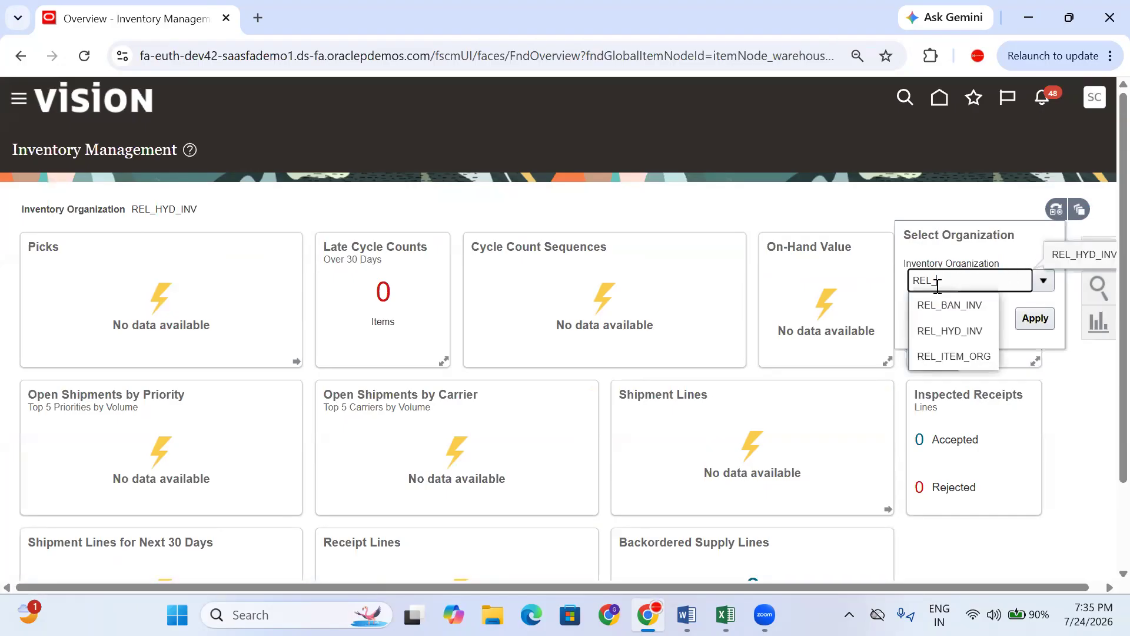
pyautogui.click(953, 340)
pyautogui.click(1035, 319)
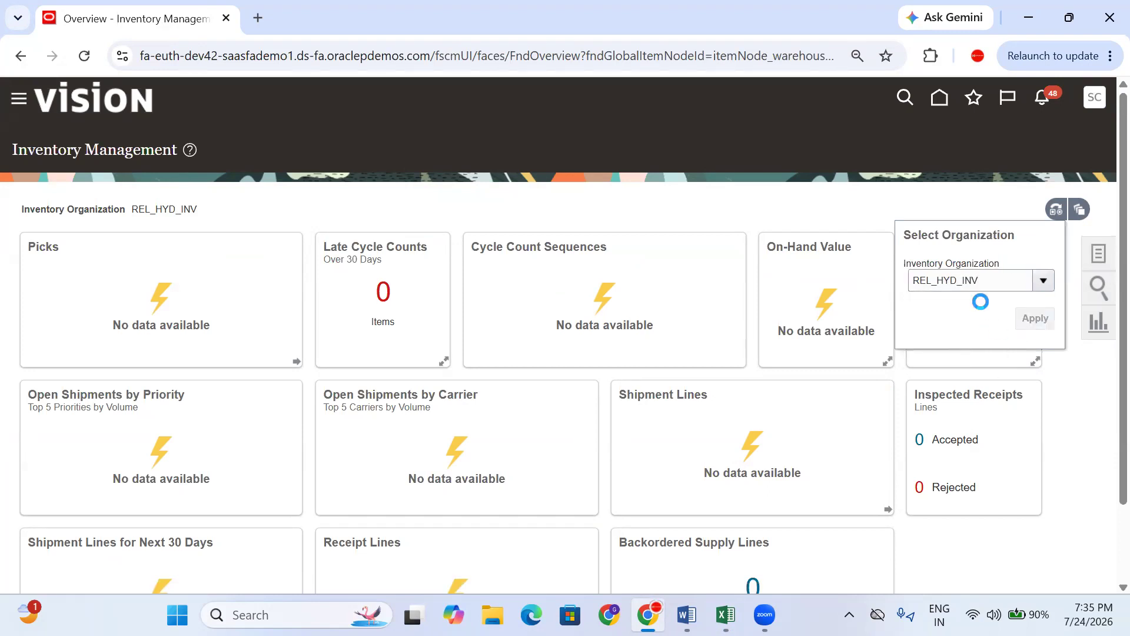
pyautogui.click(1099, 256)
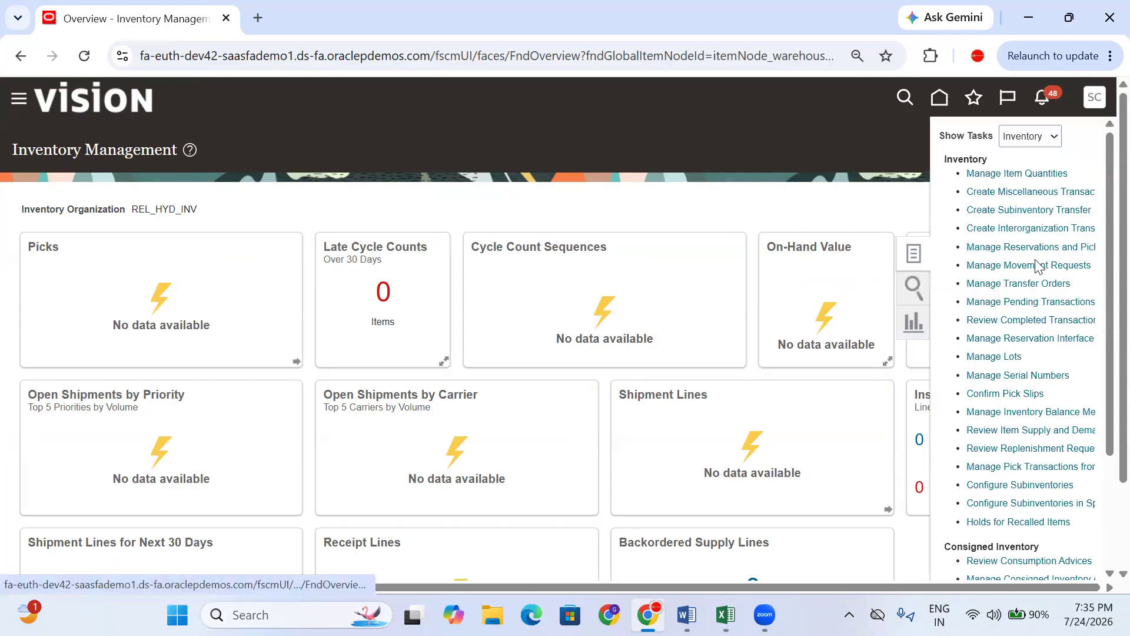
# - Start an interorganization transfer to REL_BAN_INV with type Direct Organization Transfer
pyautogui.click(1025, 229)
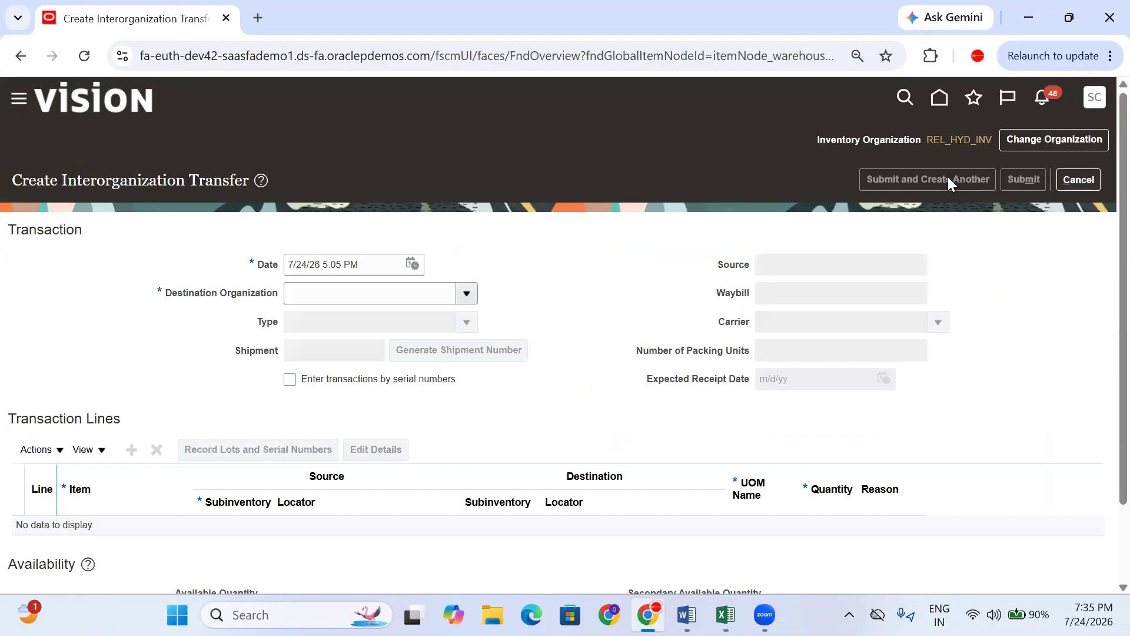
pyautogui.click(466, 292)
pyautogui.click(378, 321)
pyautogui.click(464, 318)
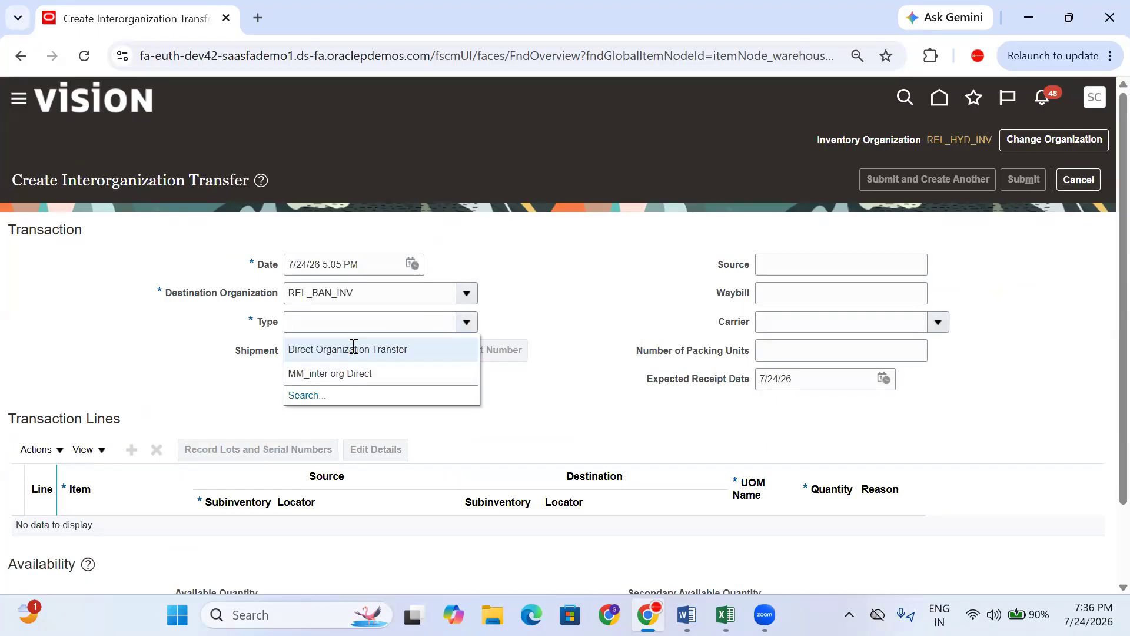
pyautogui.click(353, 346)
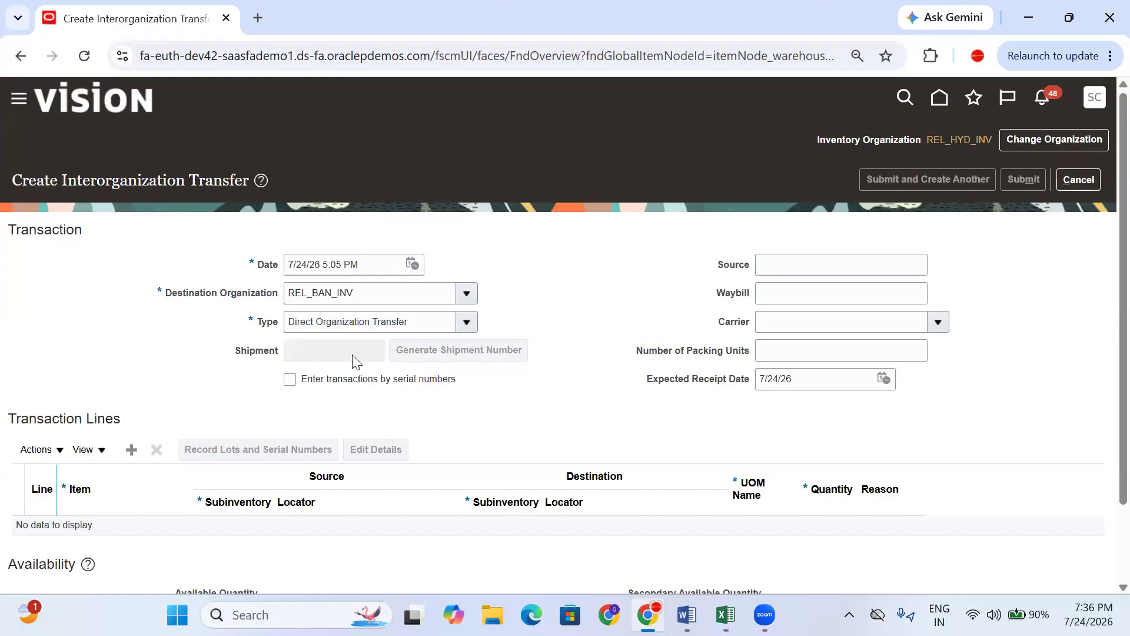
pyautogui.moveTo(238, 350); pyautogui.dragTo(279, 352)
# - Add line 1 for the Samsung item with source subinventory Stores
pyautogui.click(131, 449)
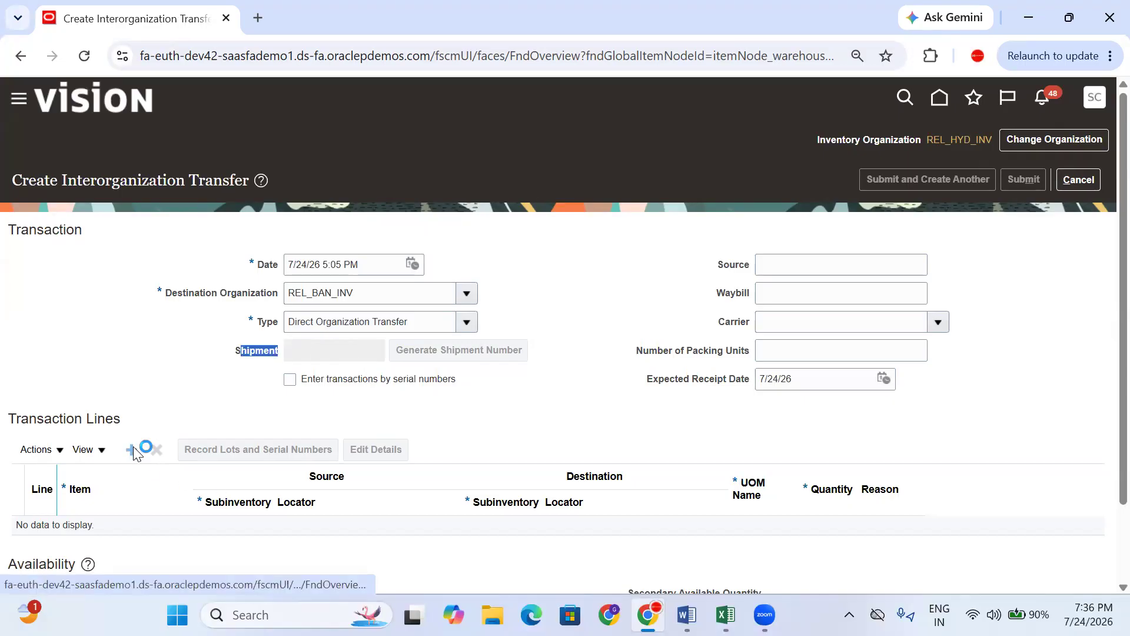
pyautogui.click(128, 534)
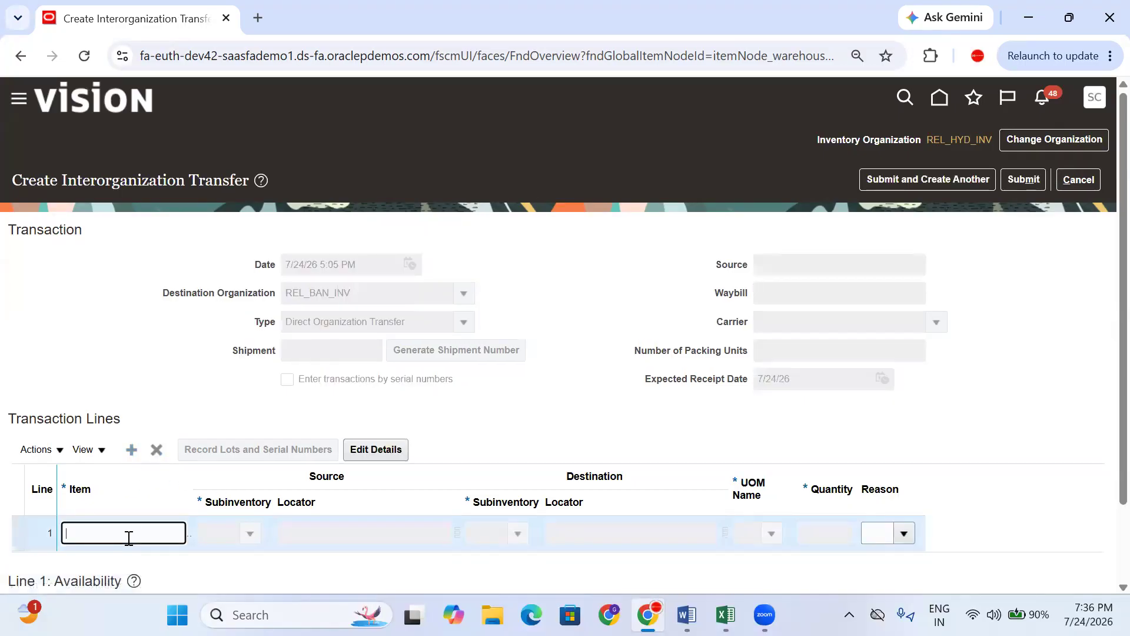
pyautogui.write('Sam')
pyautogui.press('Tab')
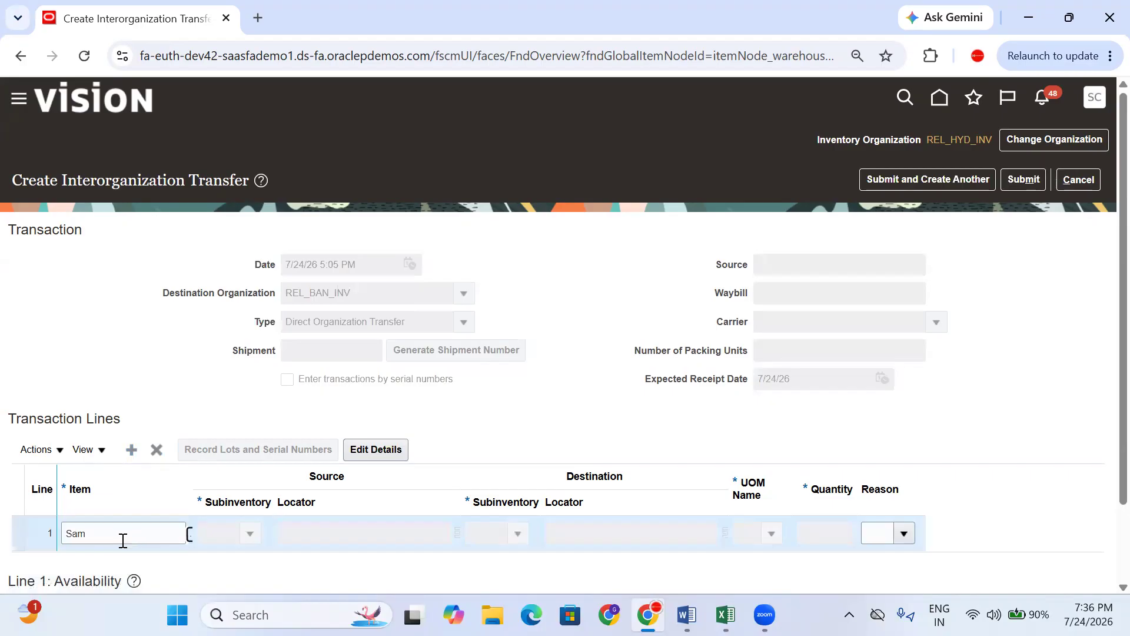
pyautogui.scroll(-2, 288, 547)
pyautogui.click(250, 442)
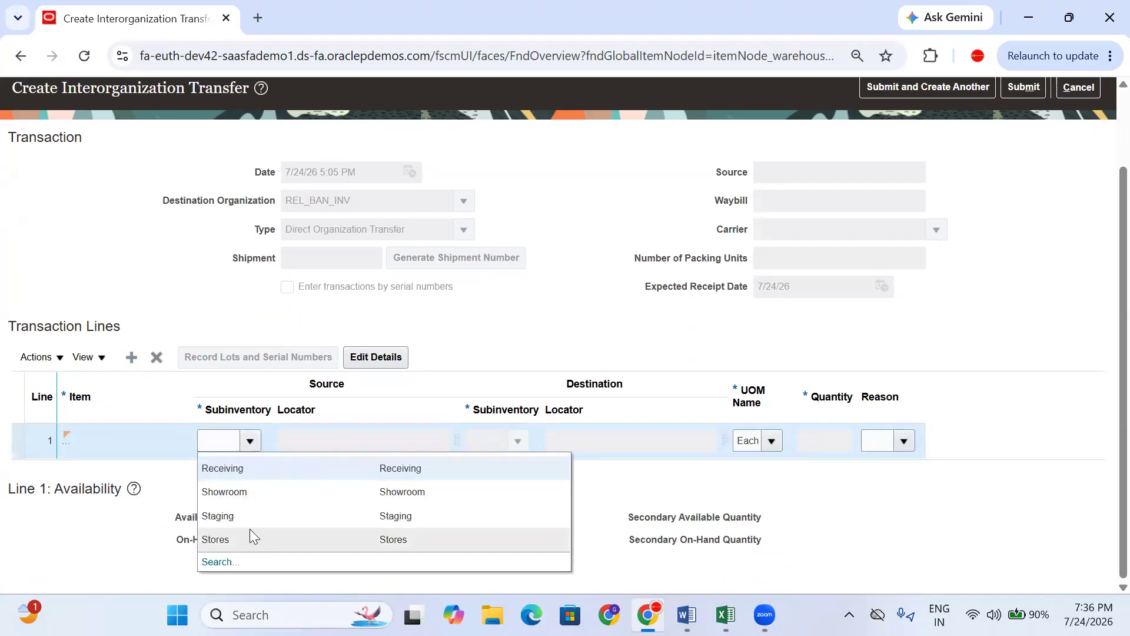
pyautogui.click(249, 532)
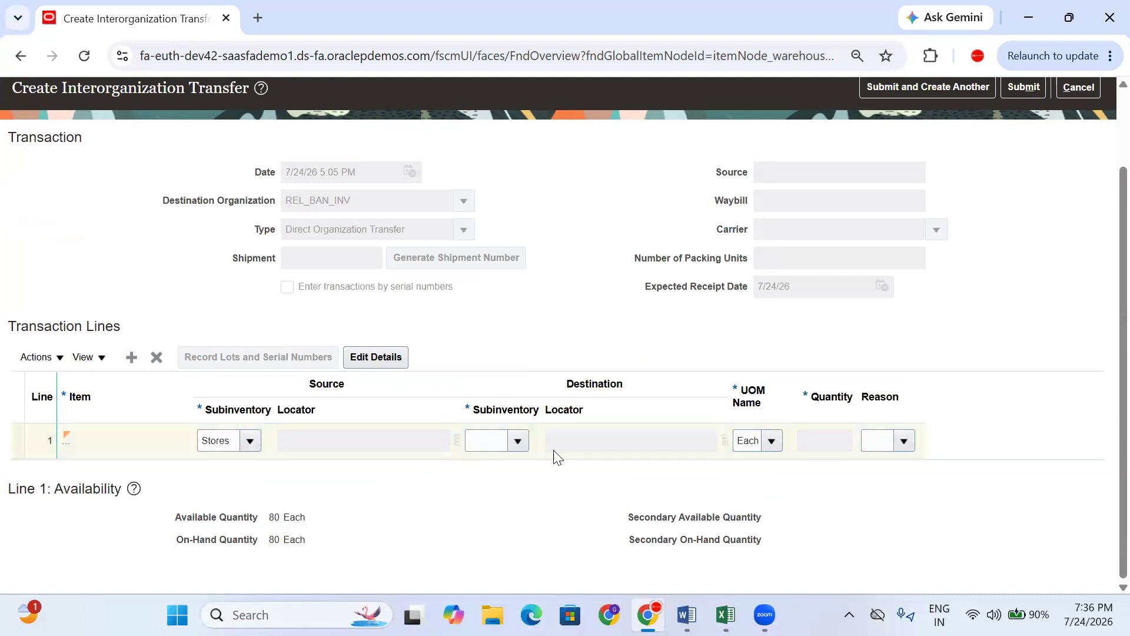
# - Set the line's destination subinventory to Stores and quantity 10
pyautogui.click(551, 405)
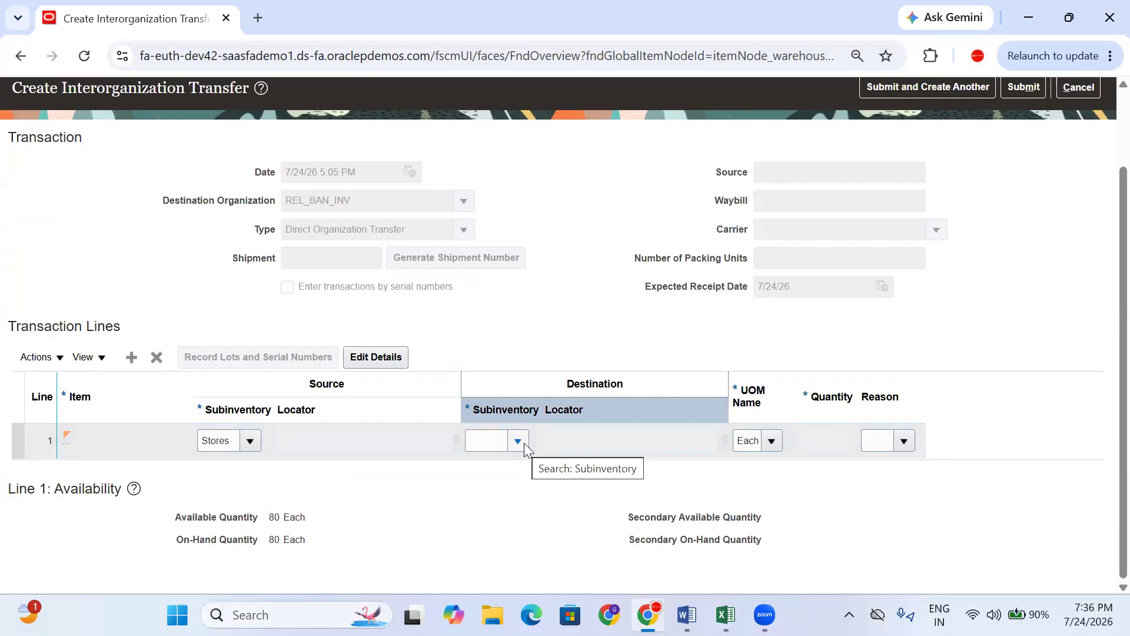
pyautogui.click(518, 442)
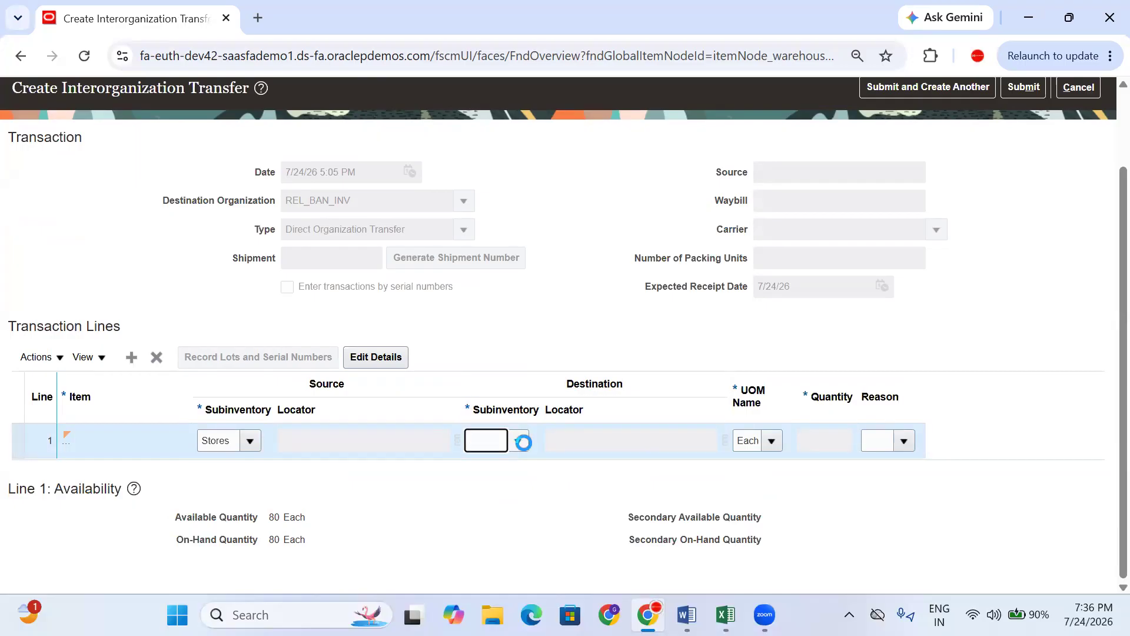
pyautogui.click(522, 442)
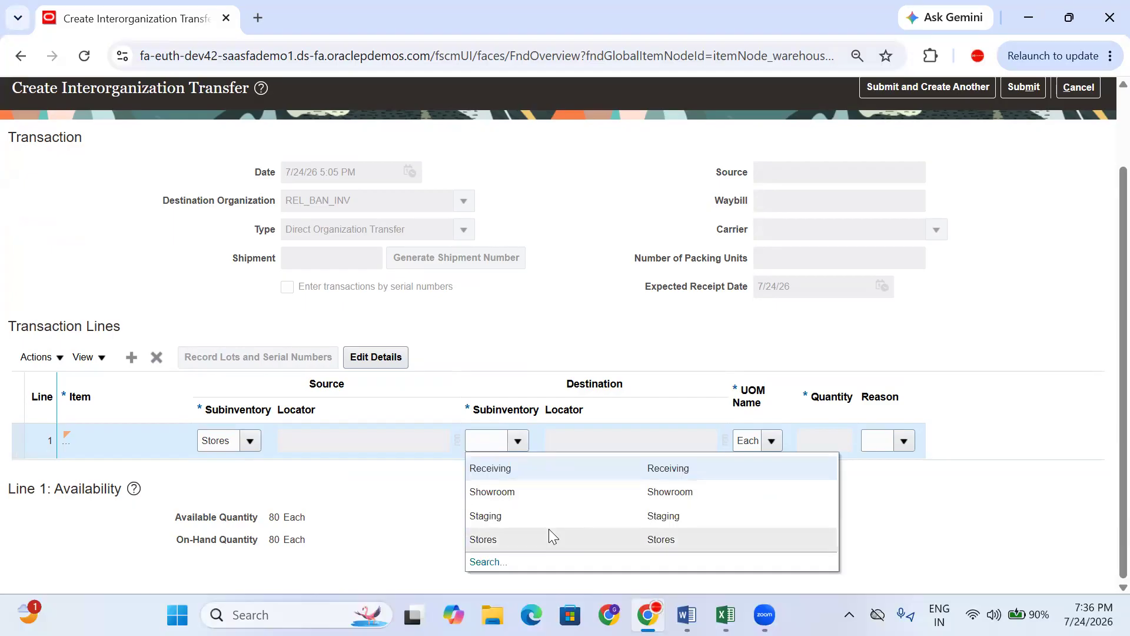
pyautogui.click(549, 533)
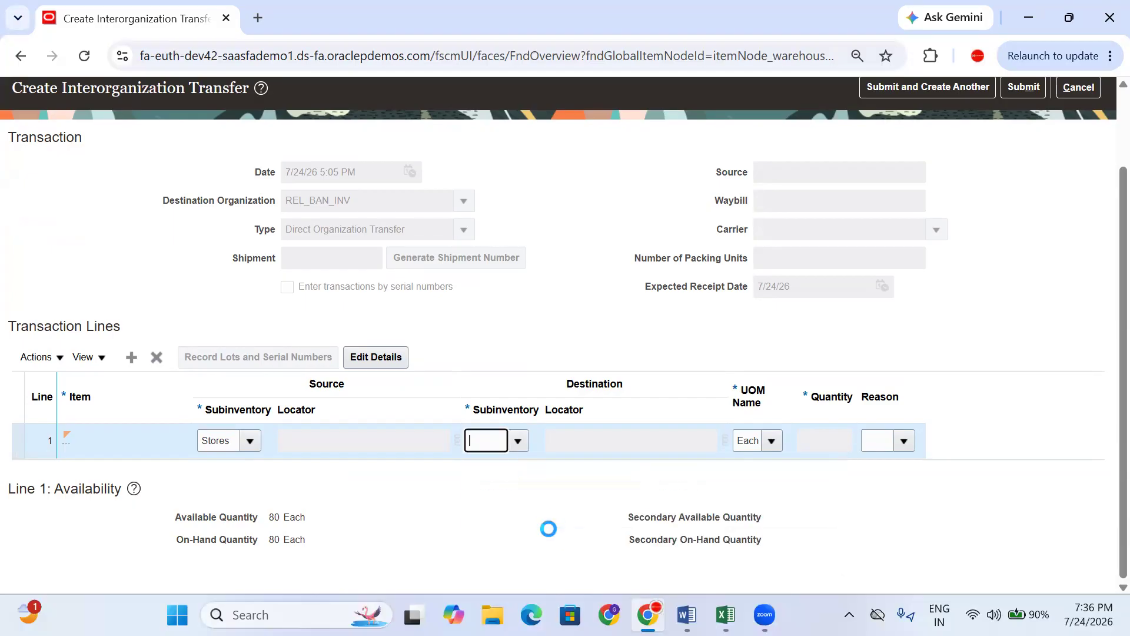
pyautogui.click(836, 443)
pyautogui.click(659, 501)
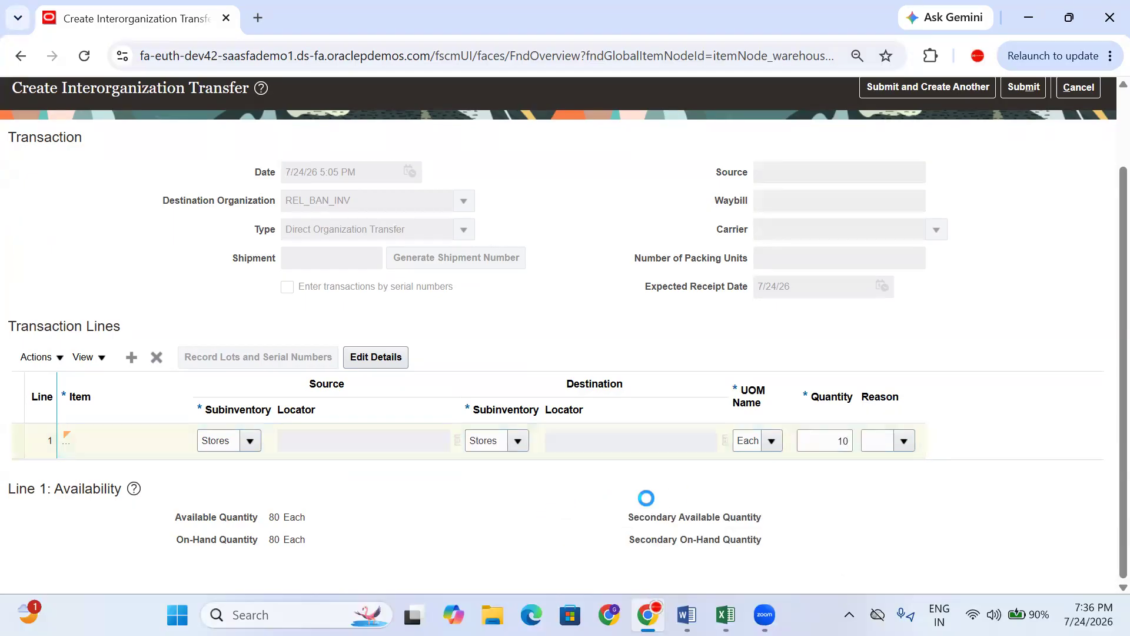
pyautogui.scroll(2, 987, 434)
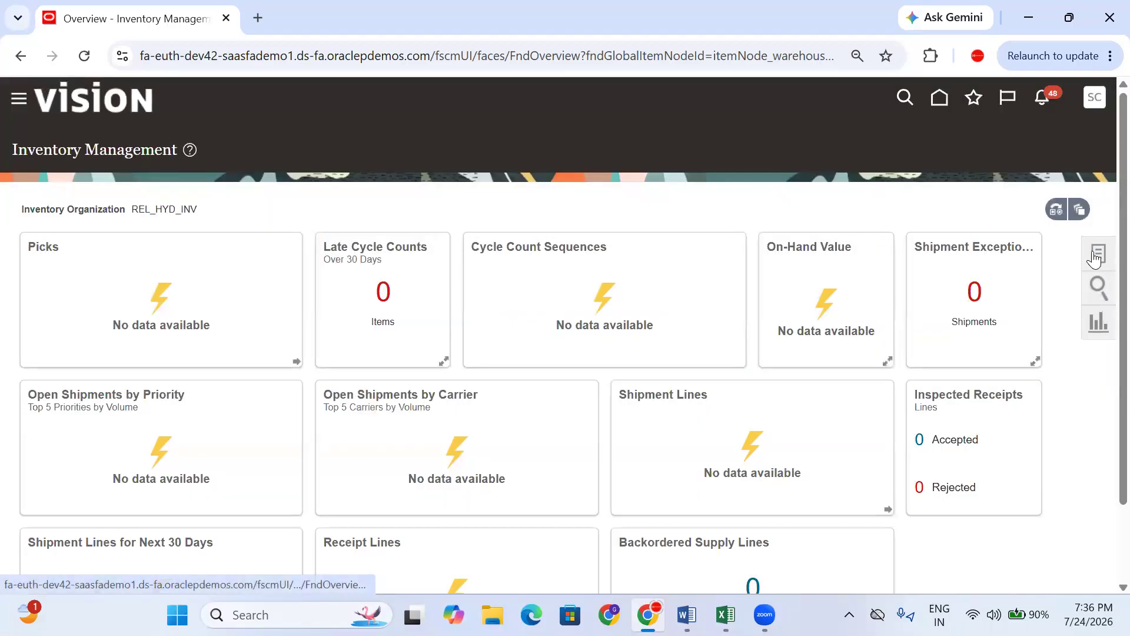
# - Look up Samsung AC(2.0)interorg in Manage Item Quantities and confirm 70 on hand in Stores
pyautogui.click(1104, 254)
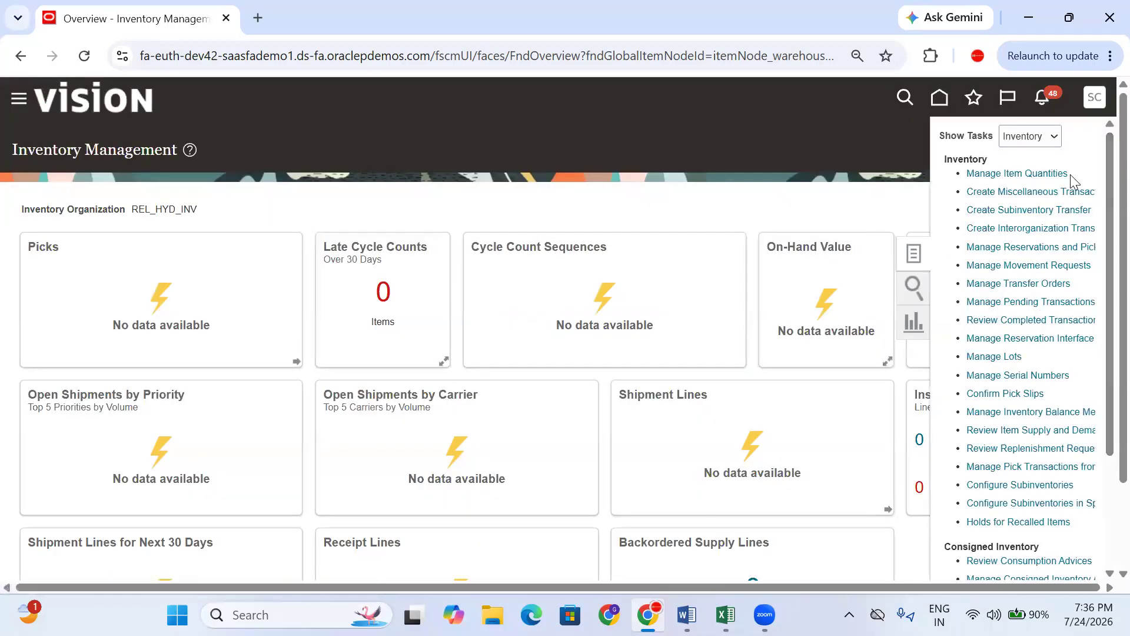
pyautogui.click(1038, 171)
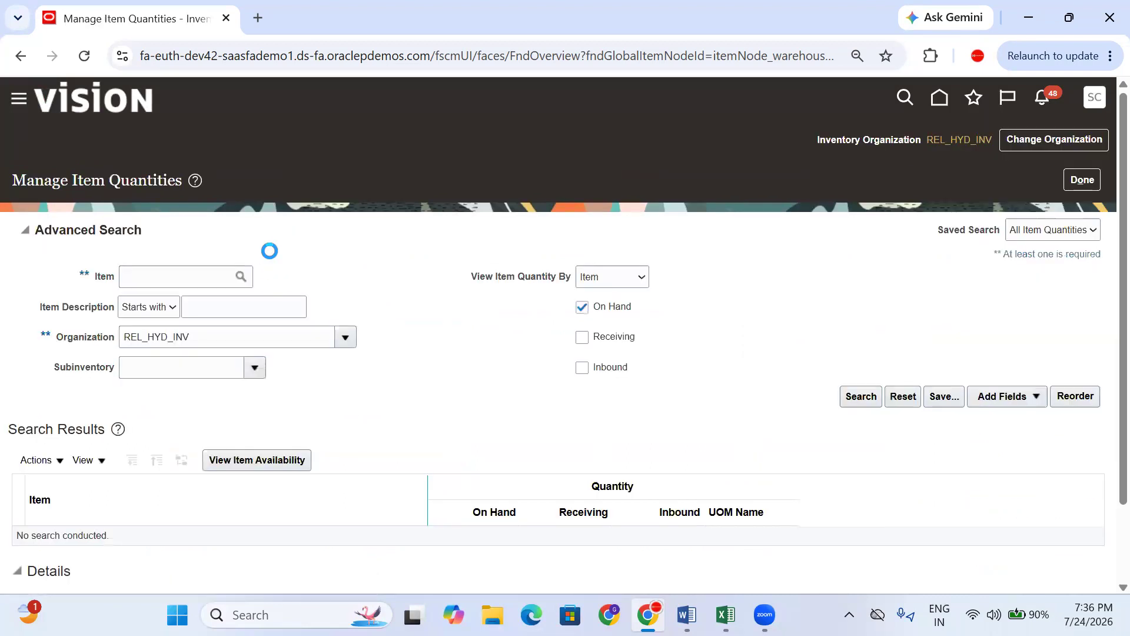
pyautogui.click(159, 276)
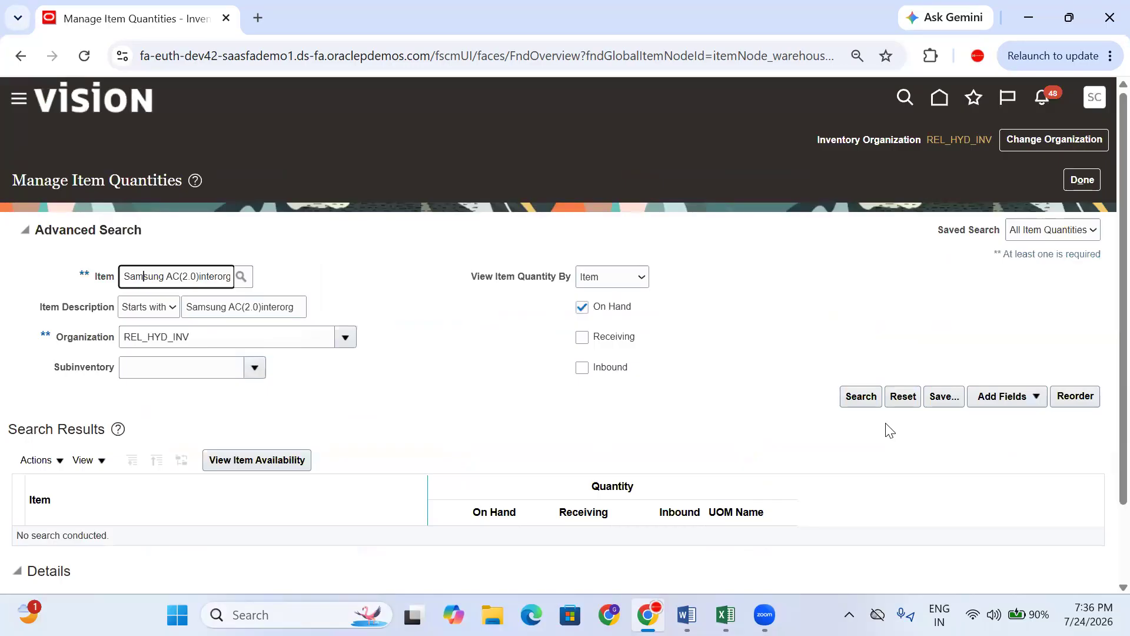
pyautogui.click(854, 398)
pyautogui.scroll(-3, 575, 440)
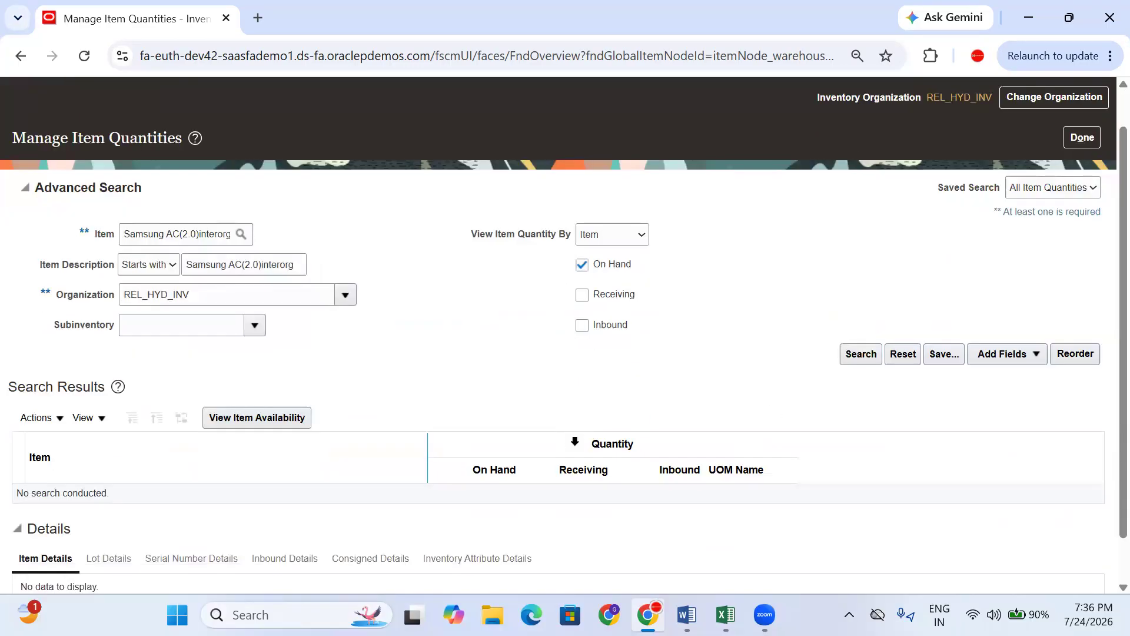
pyautogui.click(494, 320)
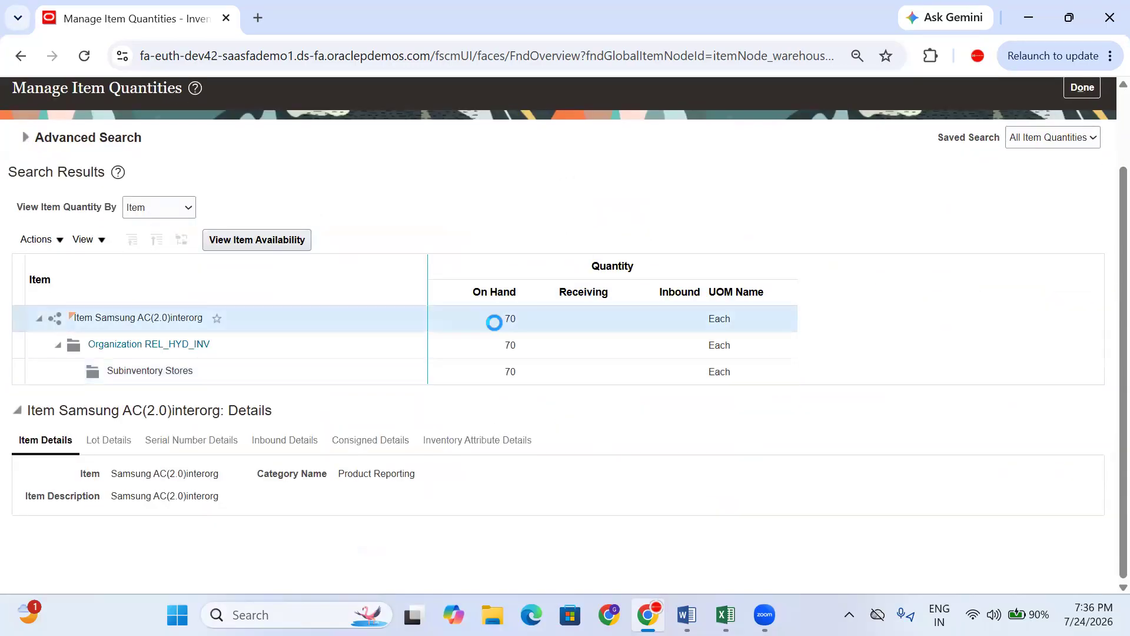
pyautogui.click(1078, 180)
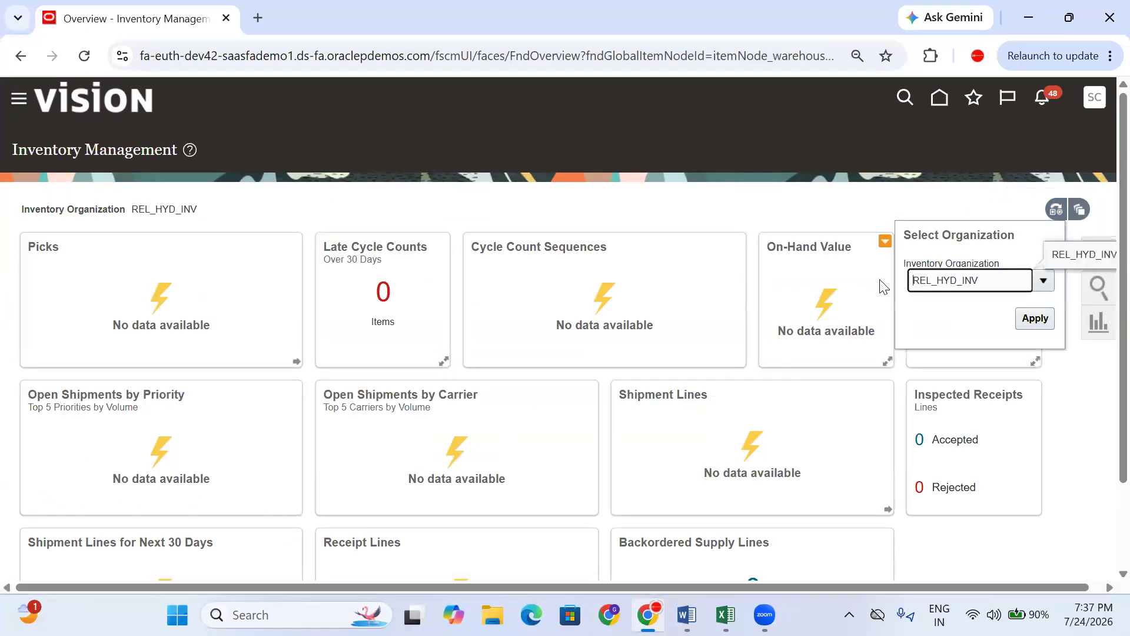
# - Switch the inventory organization to REL_BAN_INV
pyautogui.moveTo(1011, 283); pyautogui.dragTo(944, 287)
pyautogui.press('BackSpace')
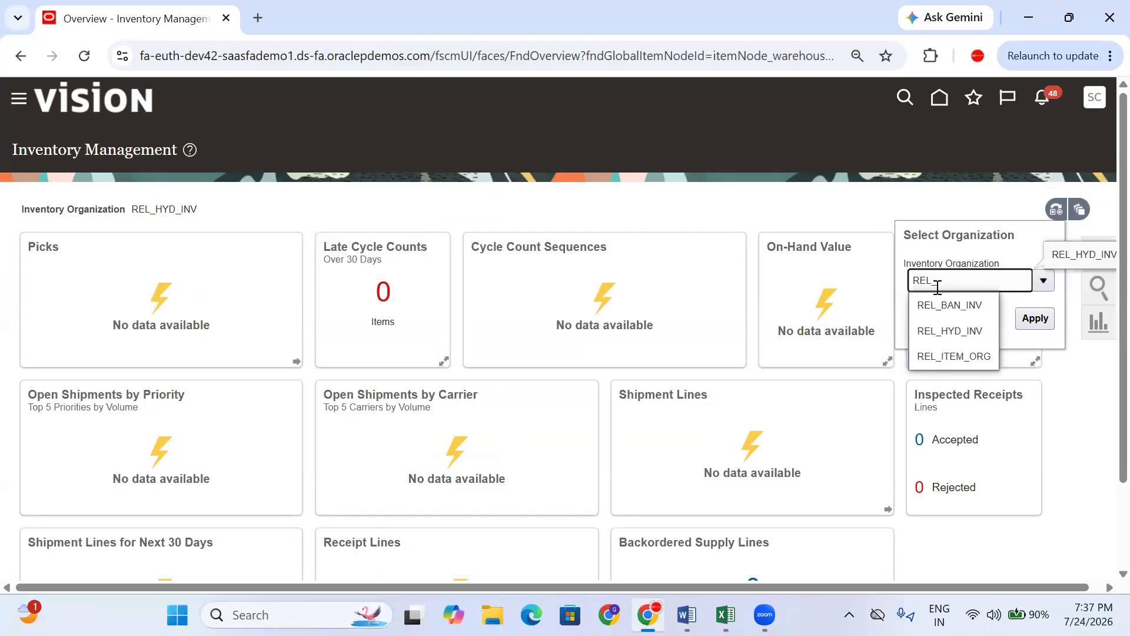
pyautogui.click(946, 304)
pyautogui.click(1034, 321)
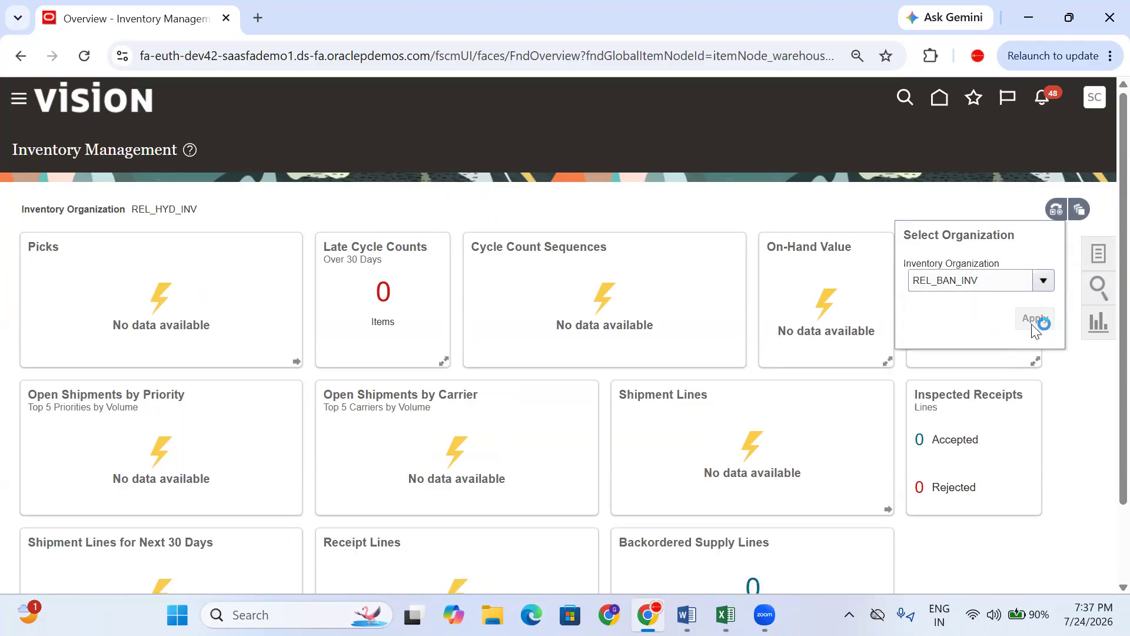
# - Search item quantities for Samsung AC(2.0)interorg and confirm 30 on hand
pyautogui.click(1108, 265)
pyautogui.click(1045, 174)
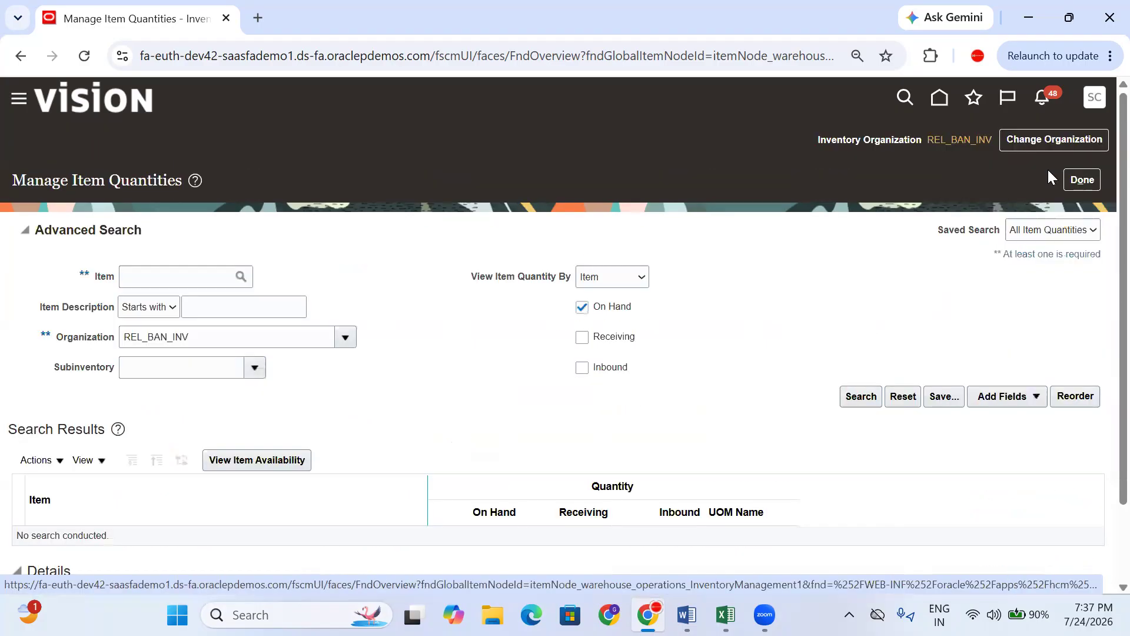
pyautogui.click(191, 276)
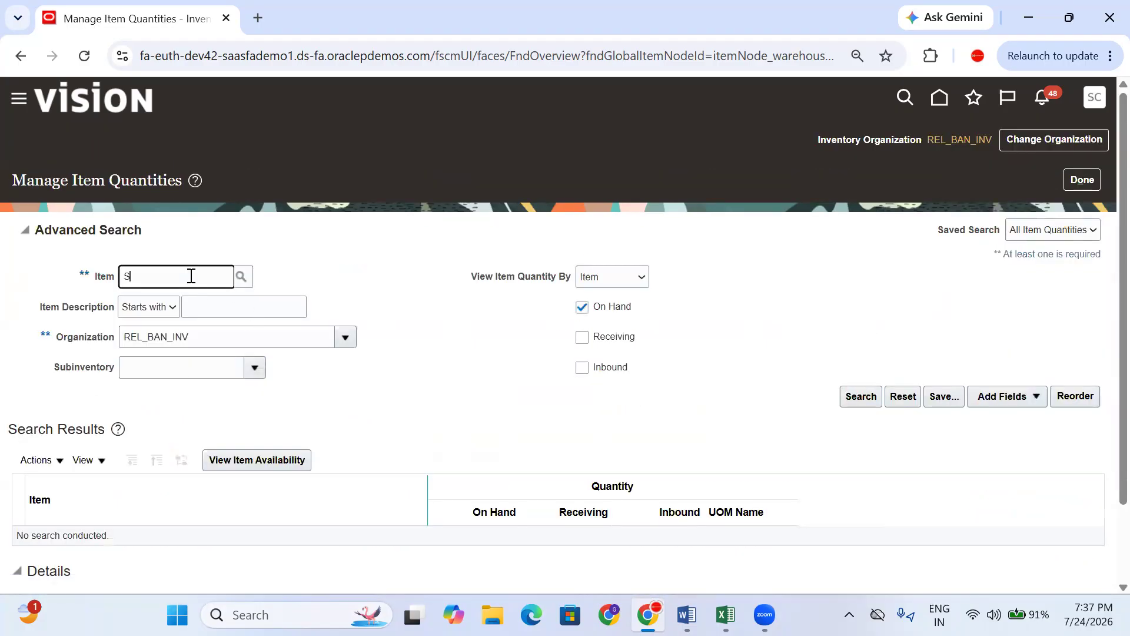
pyautogui.write('Sam')
pyautogui.click(872, 398)
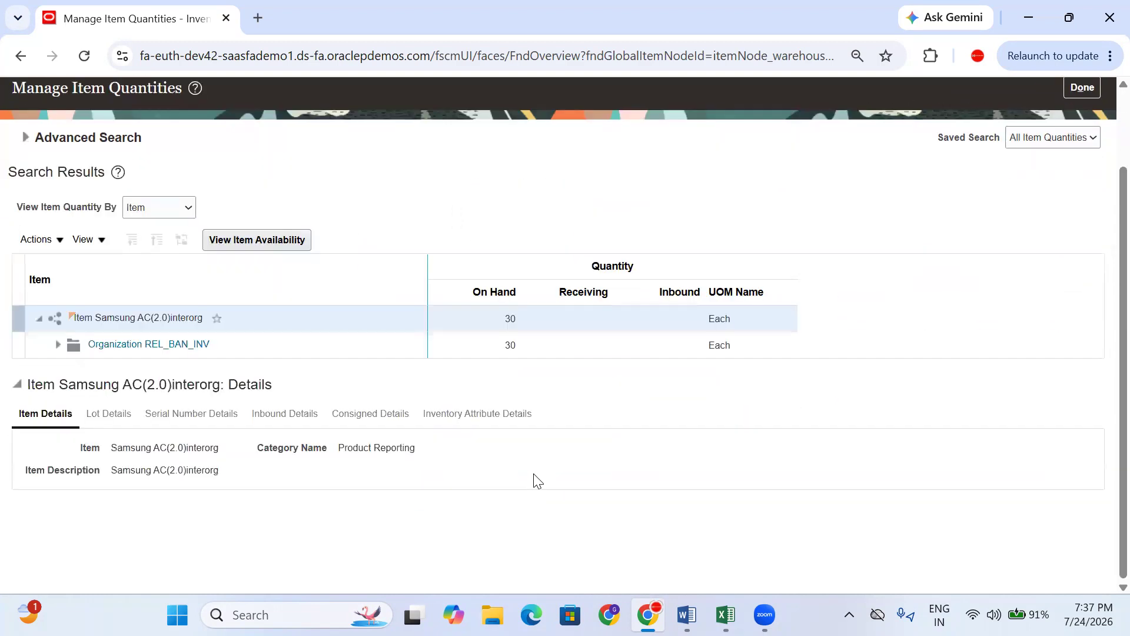
pyautogui.doubleClick(505, 318)
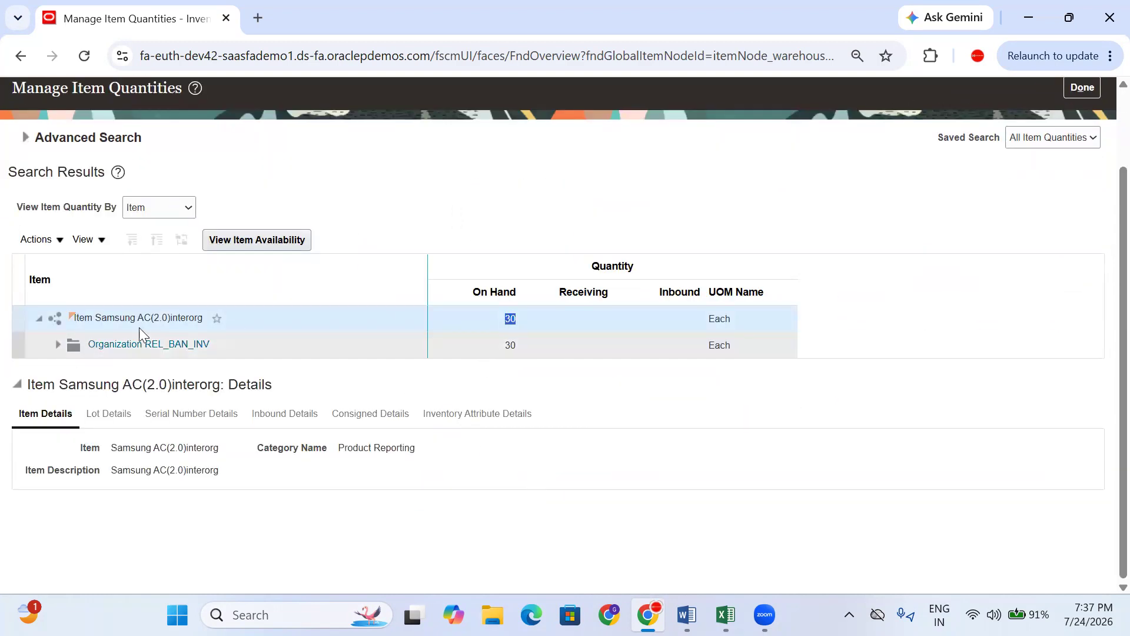
pyautogui.click(512, 345)
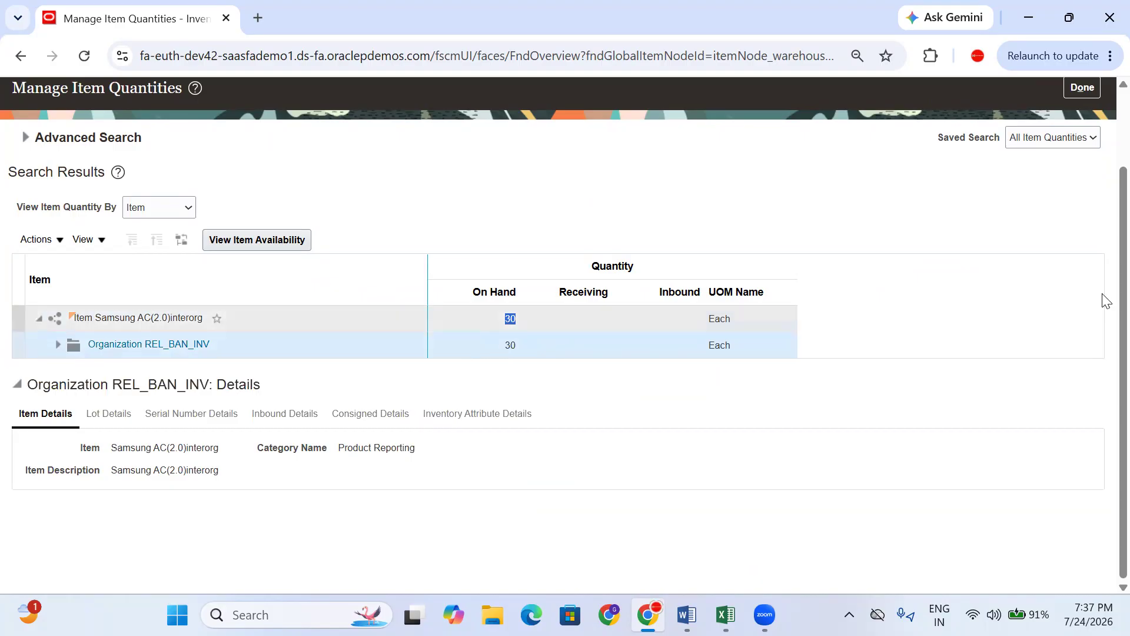
pyautogui.scroll(3, 1102, 265)
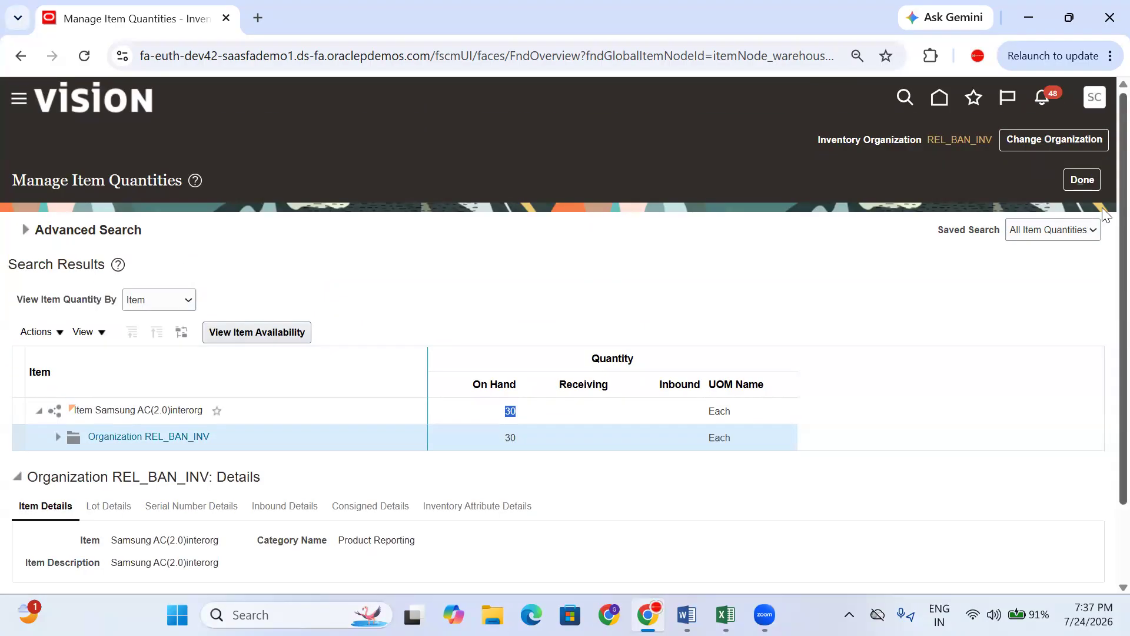
pyautogui.click(1081, 181)
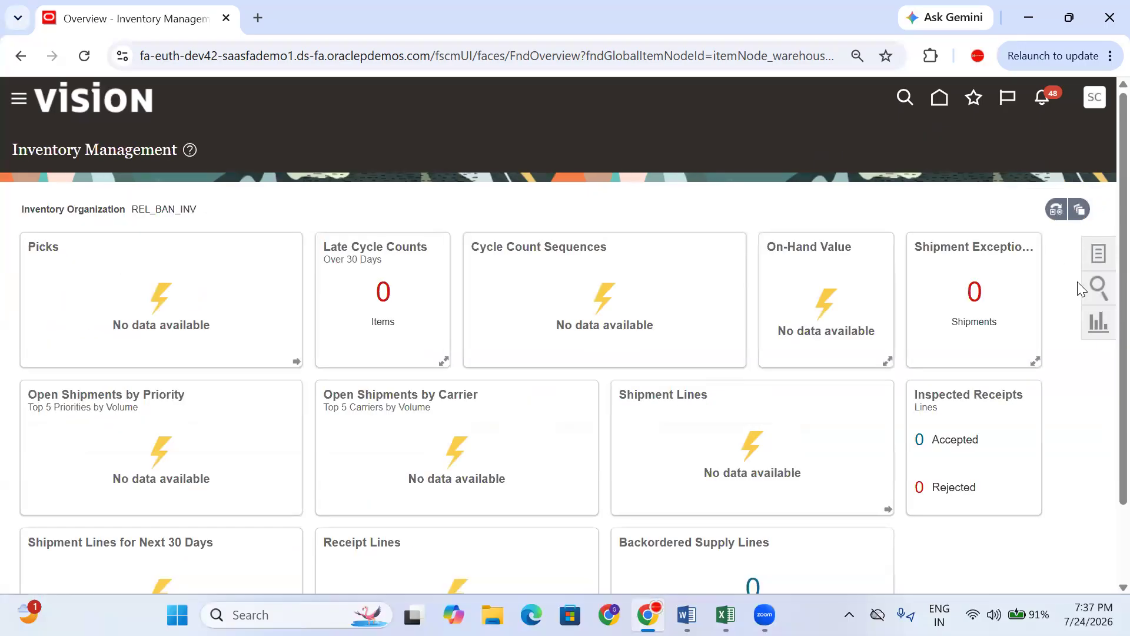
# - Start an Intransit Shipment transfer to REL_HYD_INV with shipment number 123456
pyautogui.click(852, 207)
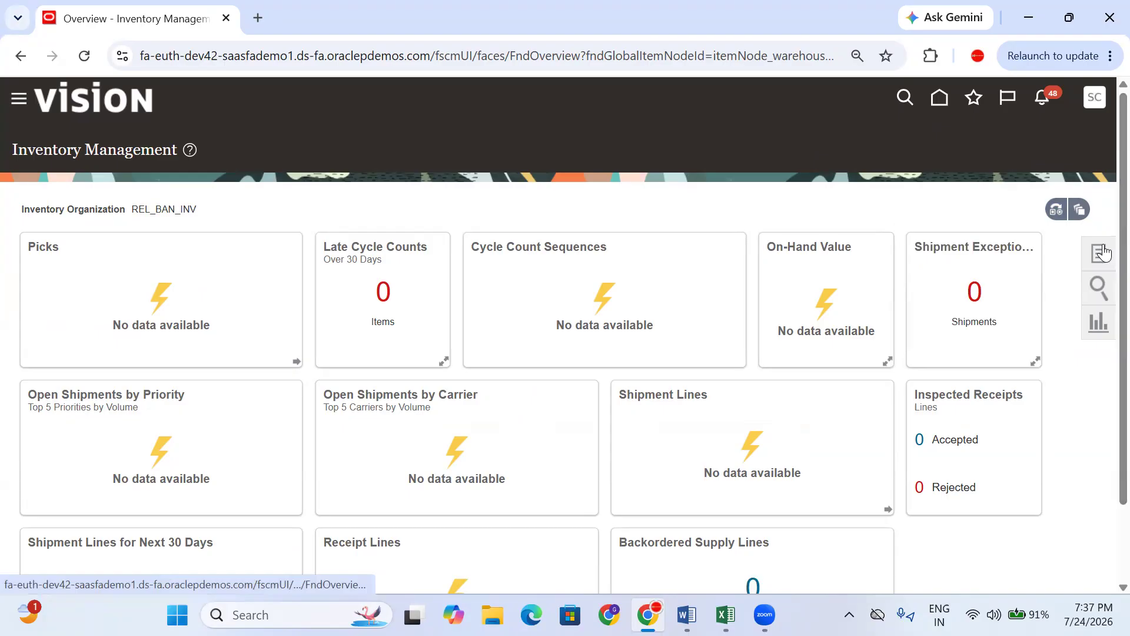
pyautogui.click(1101, 252)
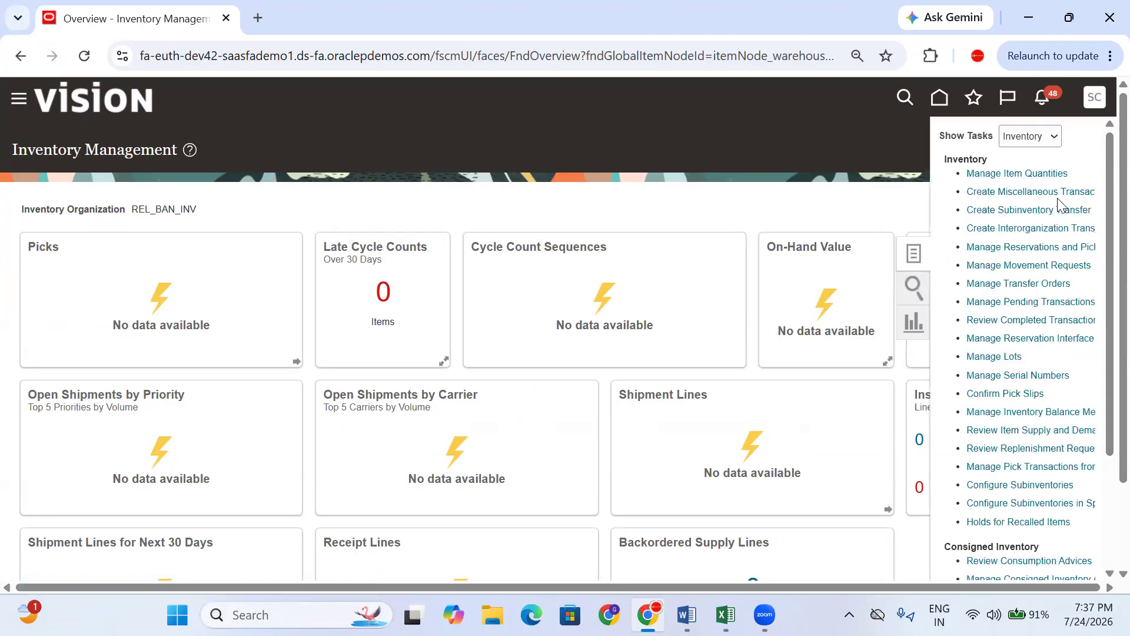
pyautogui.click(1047, 230)
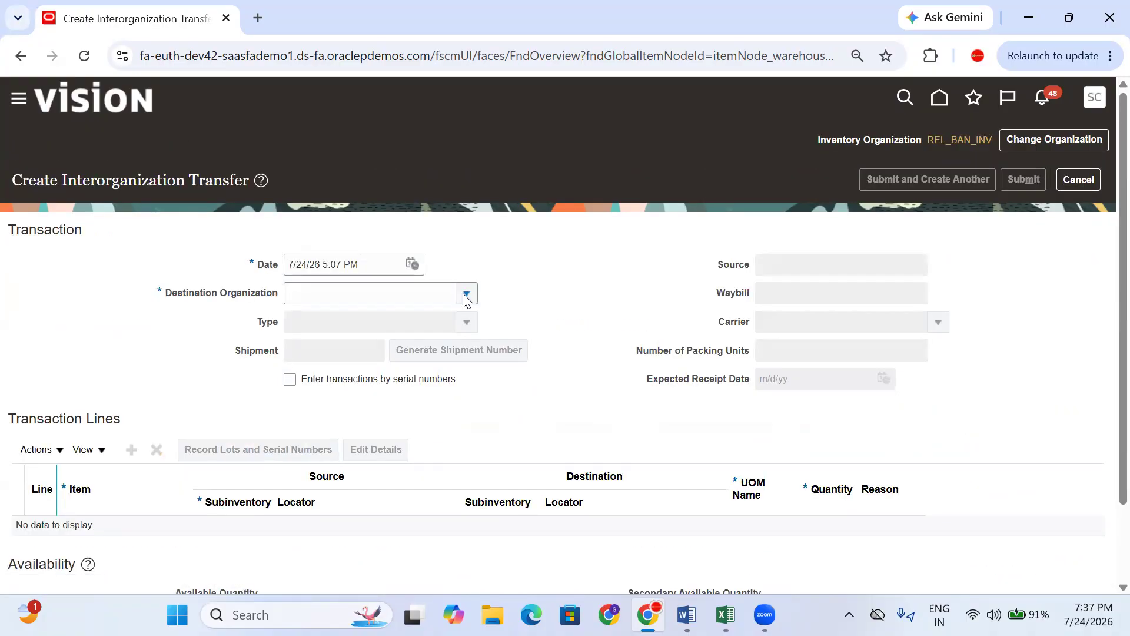
pyautogui.click(360, 324)
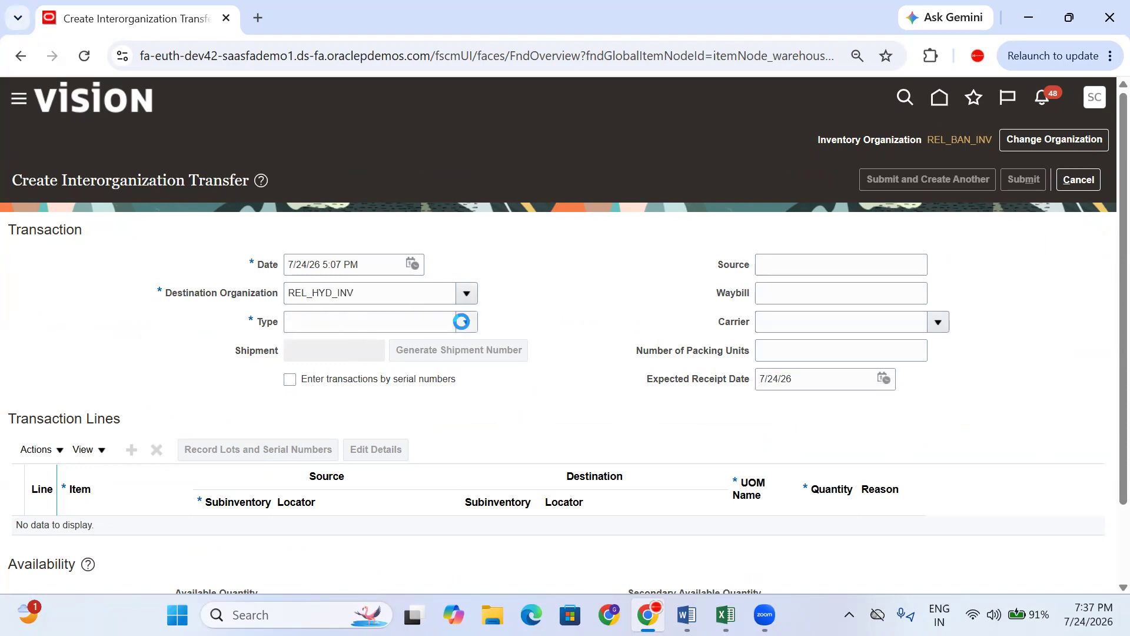
pyautogui.click(462, 321)
pyautogui.click(357, 354)
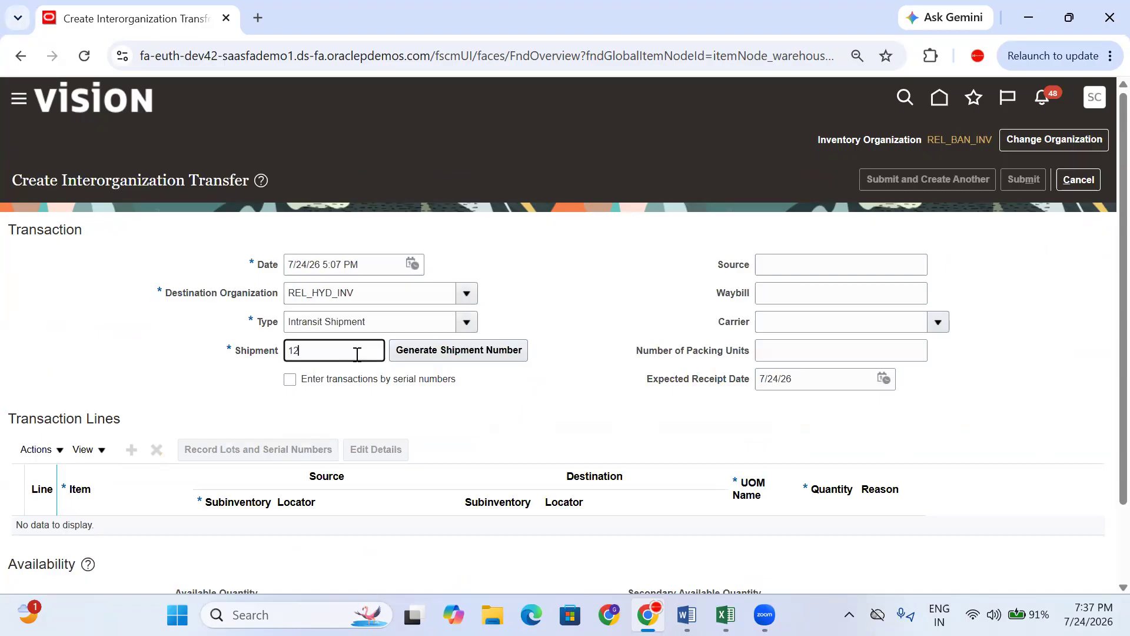
pyautogui.click(495, 411)
# - Add a Samsung item line from Stores with quantity 5 and submit the transfer
pyautogui.scroll(-2, 394, 398)
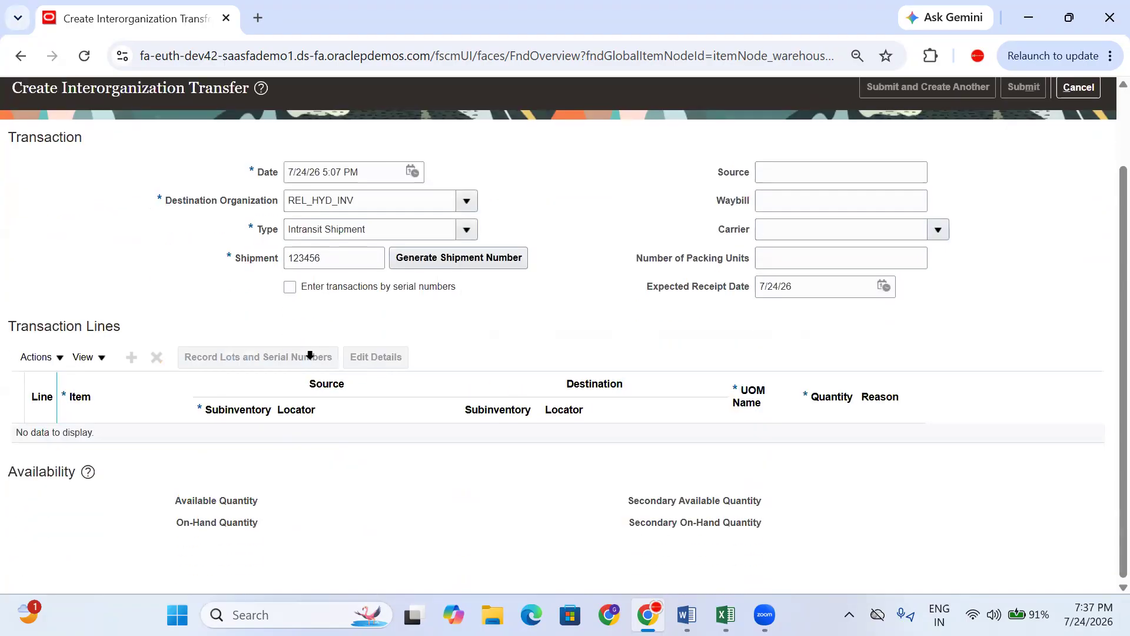
pyautogui.click(134, 357)
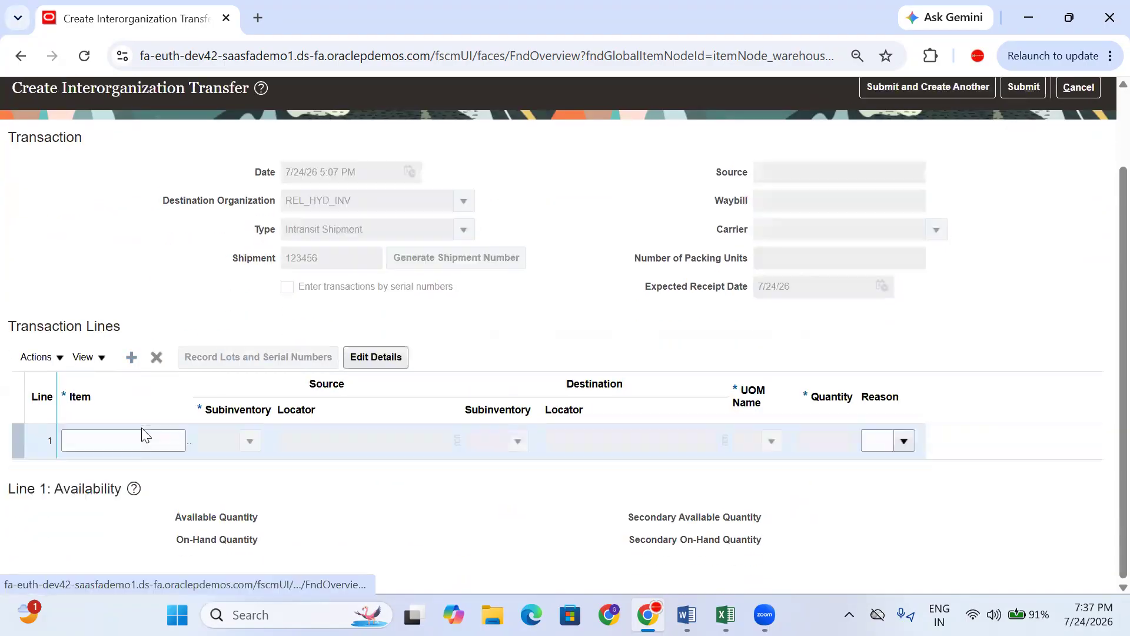
pyautogui.click(133, 442)
pyautogui.write('Sam')
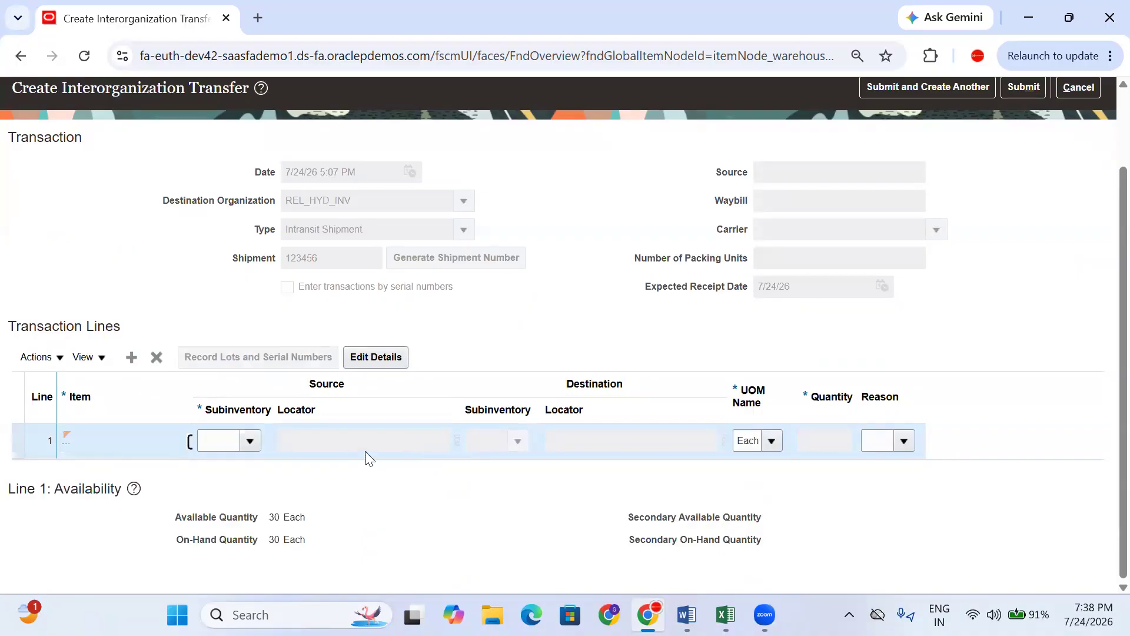
pyautogui.click(255, 435)
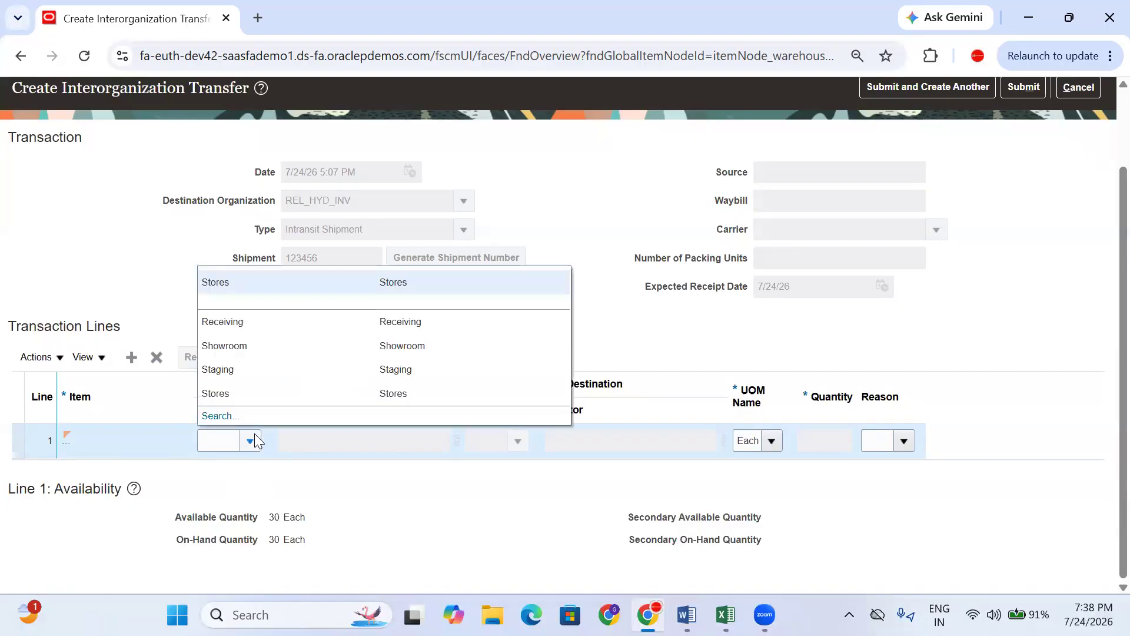
pyautogui.click(258, 394)
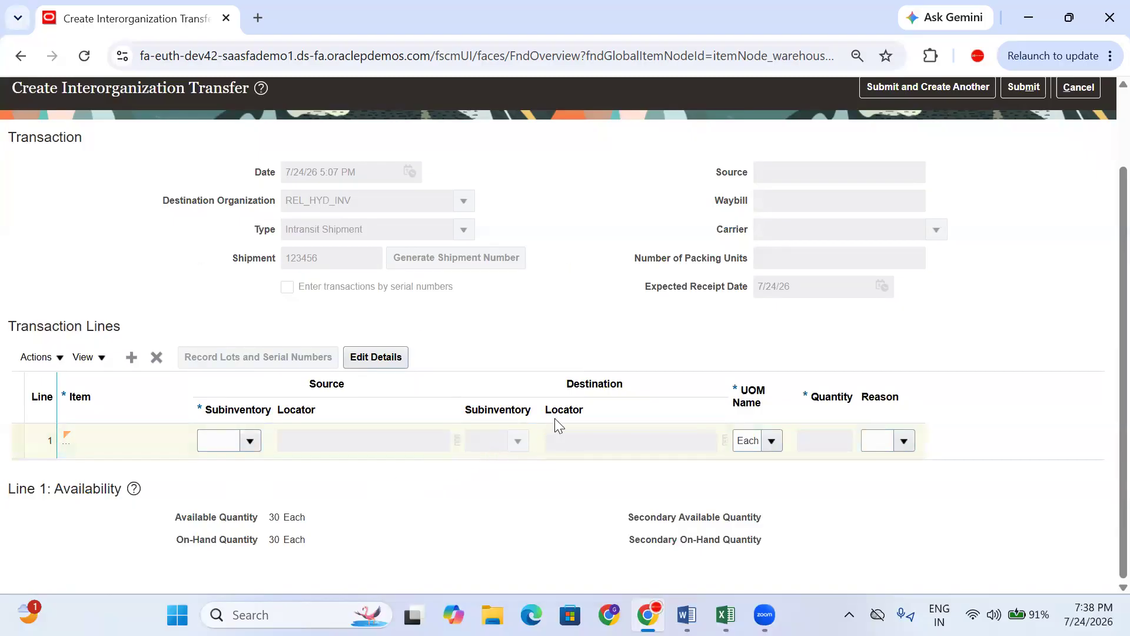
pyautogui.click(575, 391)
pyautogui.click(812, 438)
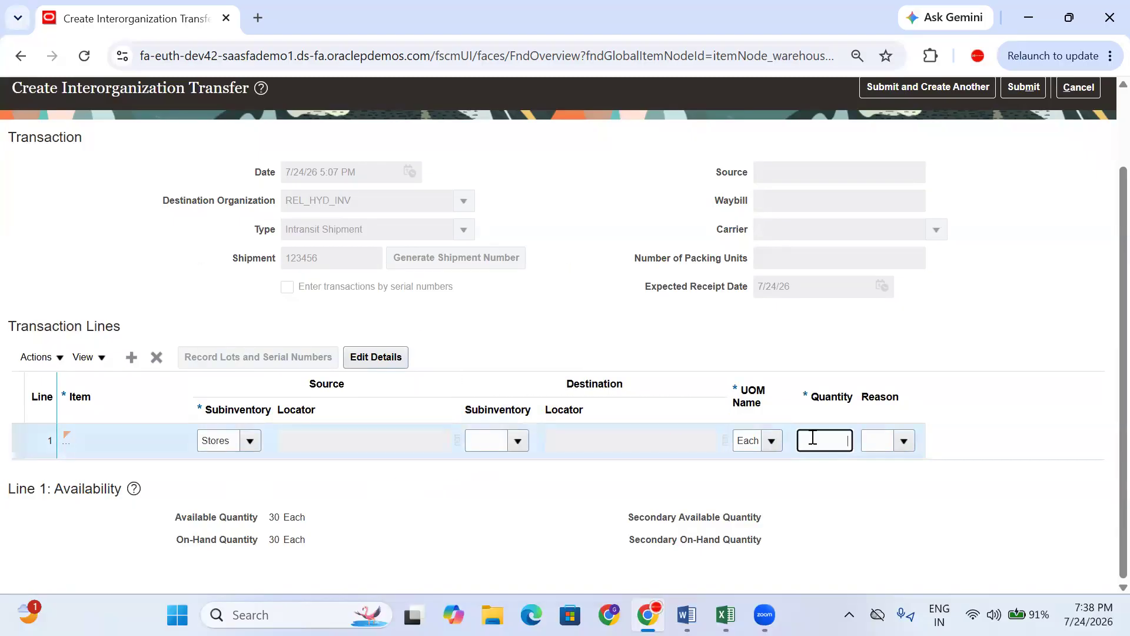
pyautogui.click(848, 488)
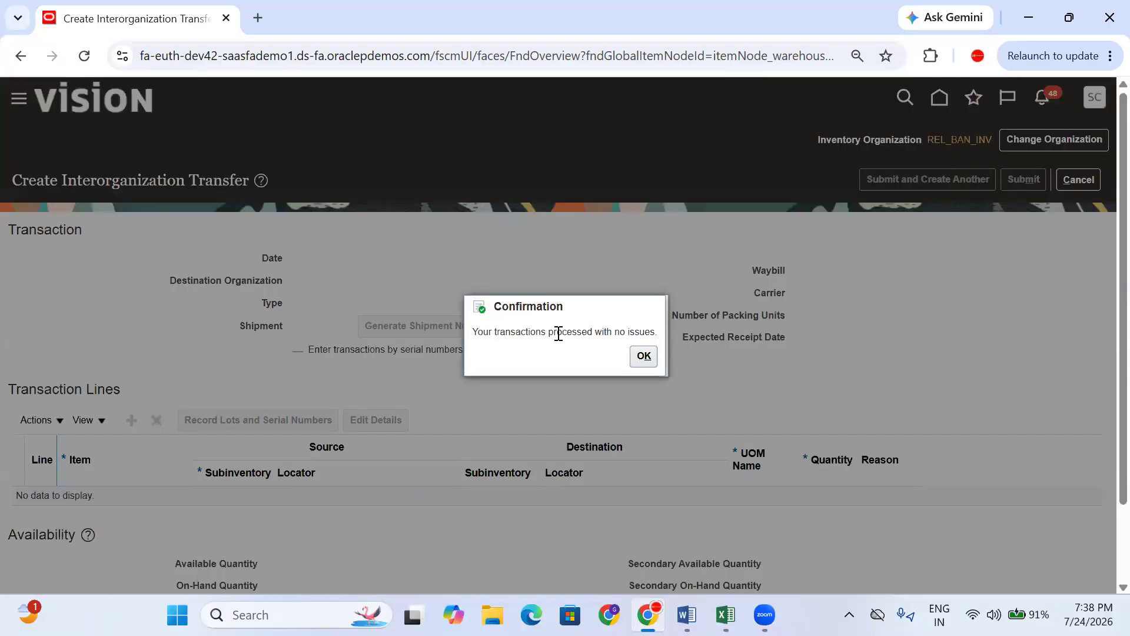
pyautogui.click(644, 355)
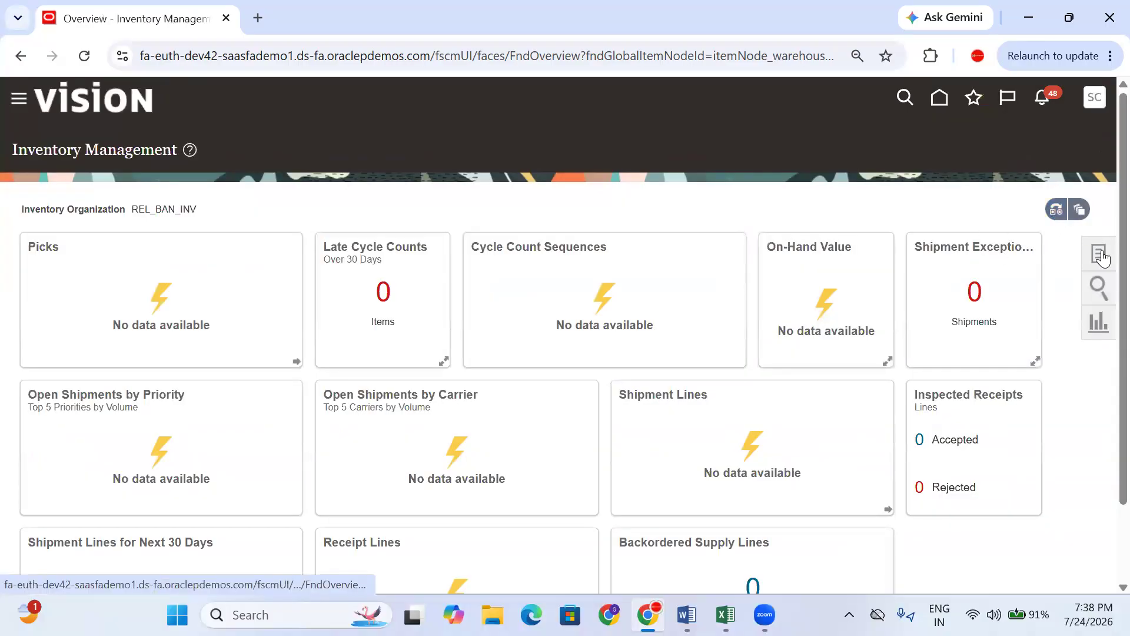
# - Change the organization from REL_BAN_INV to REL_HYD_INV and check Receipt Lines shows 1
pyautogui.click(1055, 209)
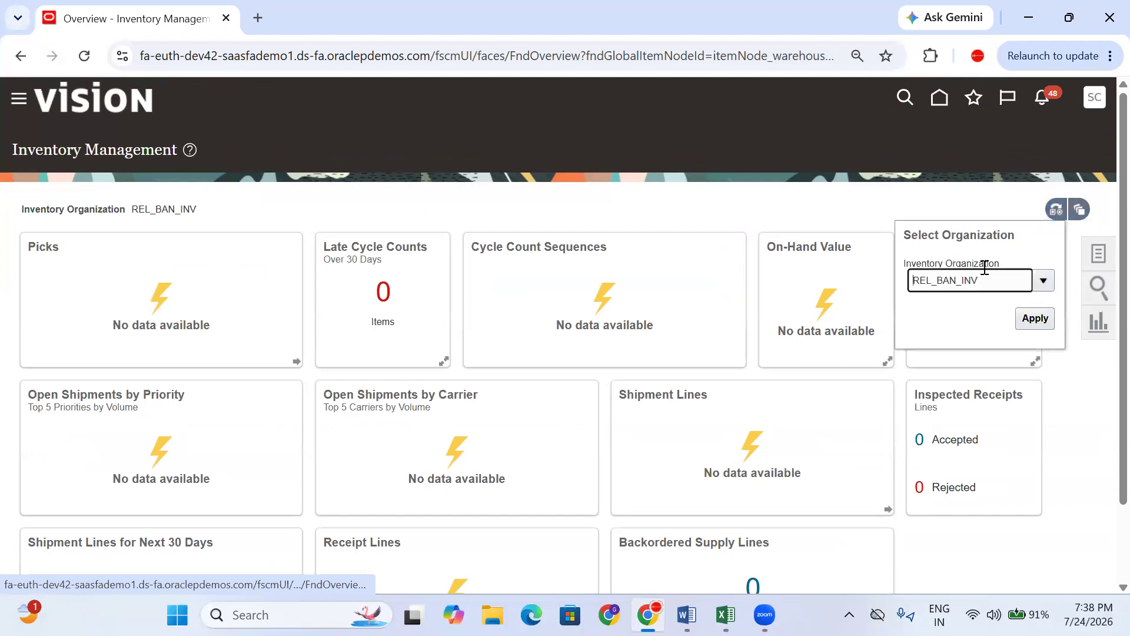
pyautogui.moveTo(978, 280); pyautogui.dragTo(937, 281)
pyautogui.press('BackSpace')
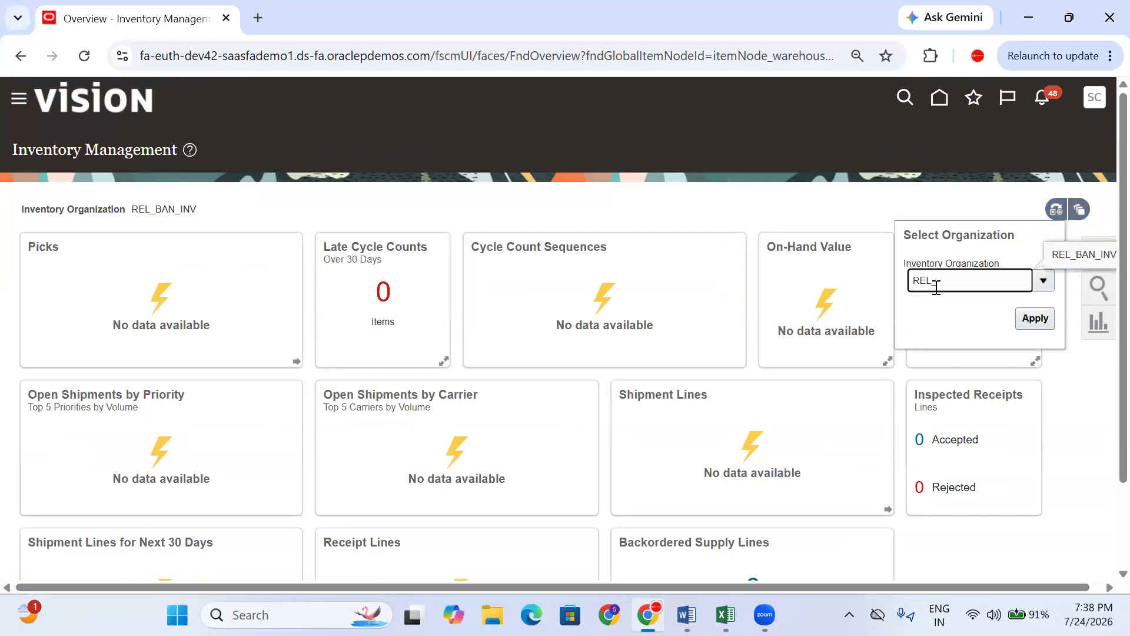
pyautogui.click(976, 337)
pyautogui.click(1035, 318)
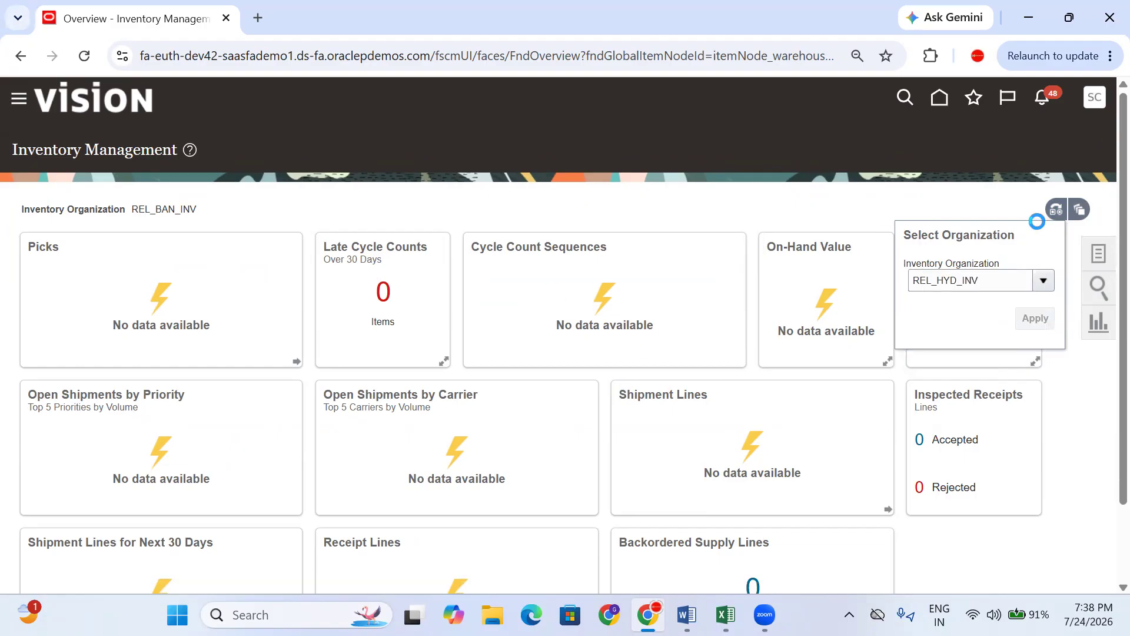
pyautogui.scroll(-2, 464, 303)
pyautogui.moveTo(456, 499)
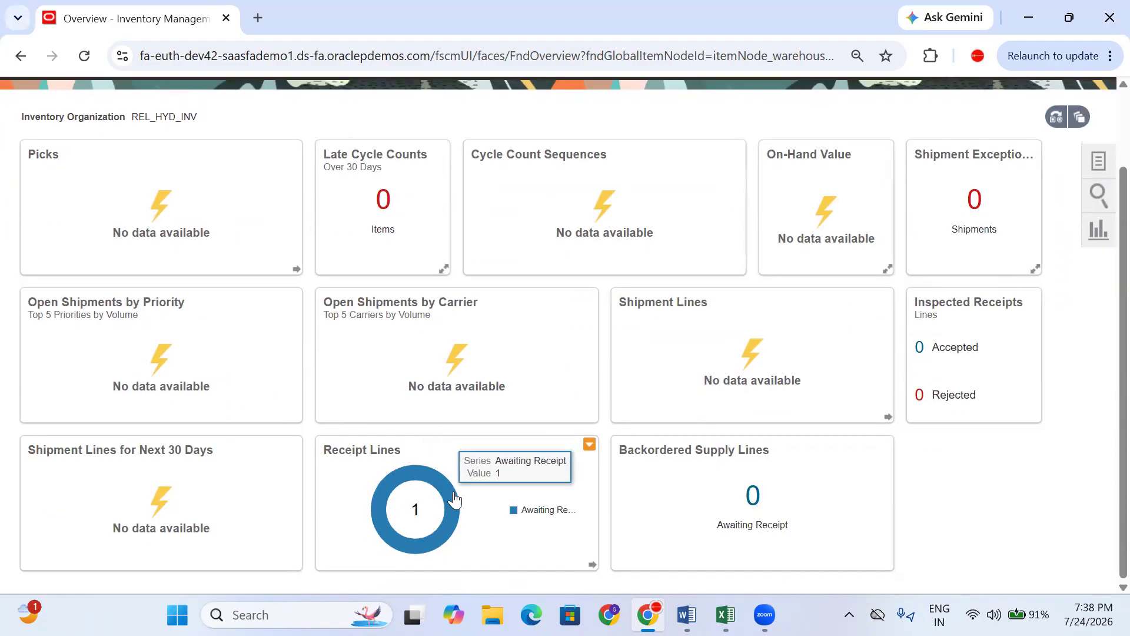
pyautogui.scroll(2, 1077, 330)
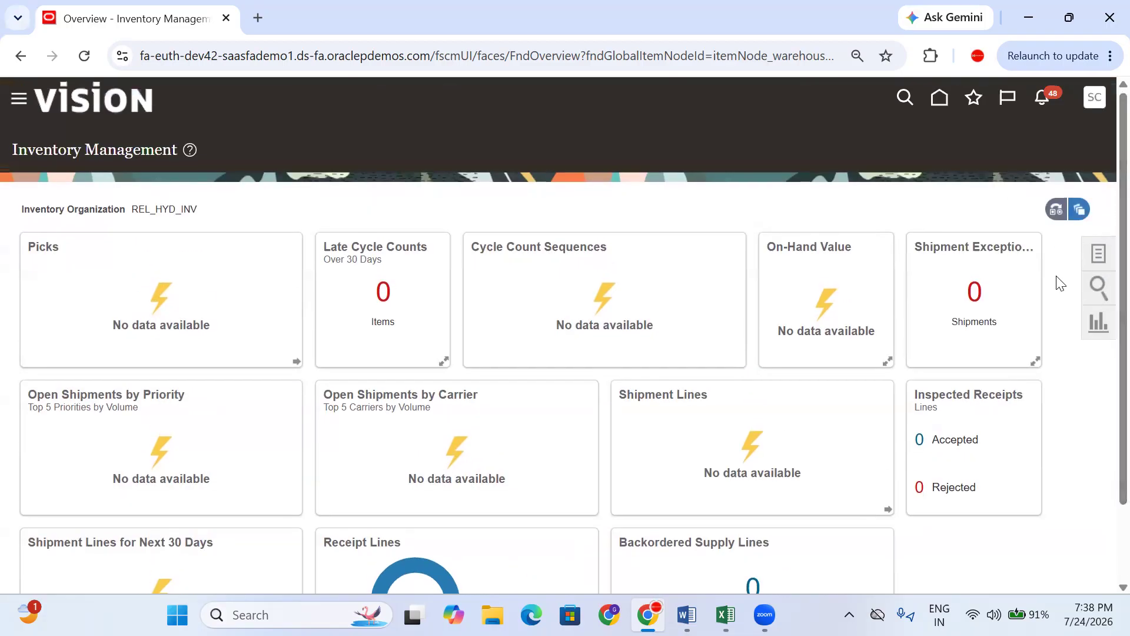
# - Check Samsung AC(2.0)interorg quantities including inbound: 70 on hand, 5 inbound, 70 in Stores
pyautogui.click(1098, 259)
pyautogui.click(1032, 173)
pyautogui.click(198, 279)
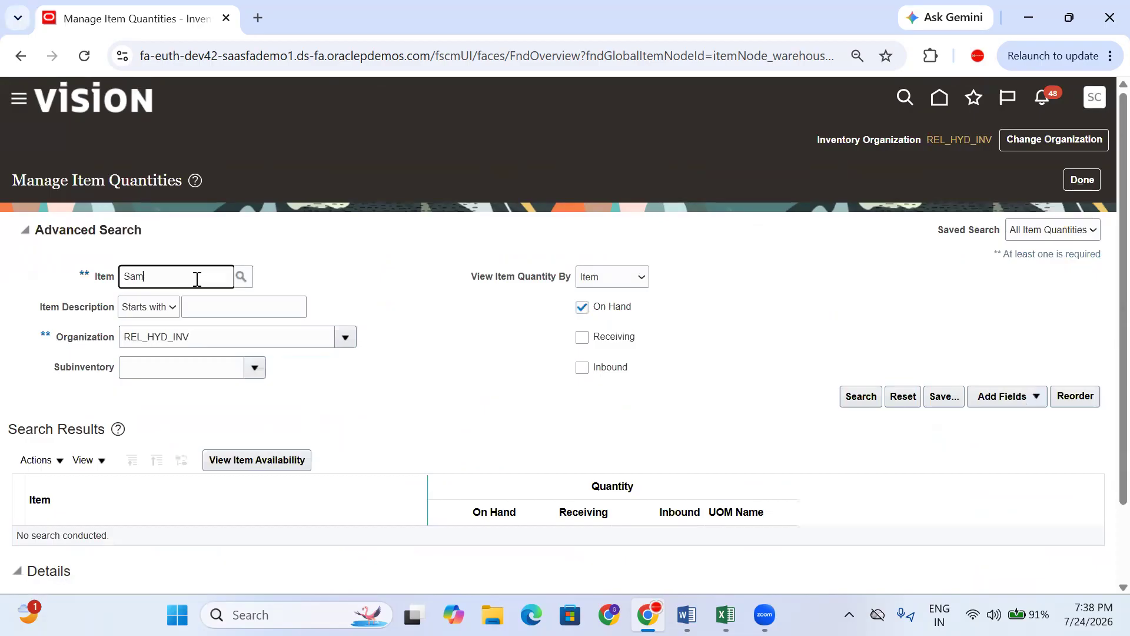
pyautogui.click(586, 336)
pyautogui.click(599, 367)
pyautogui.click(860, 396)
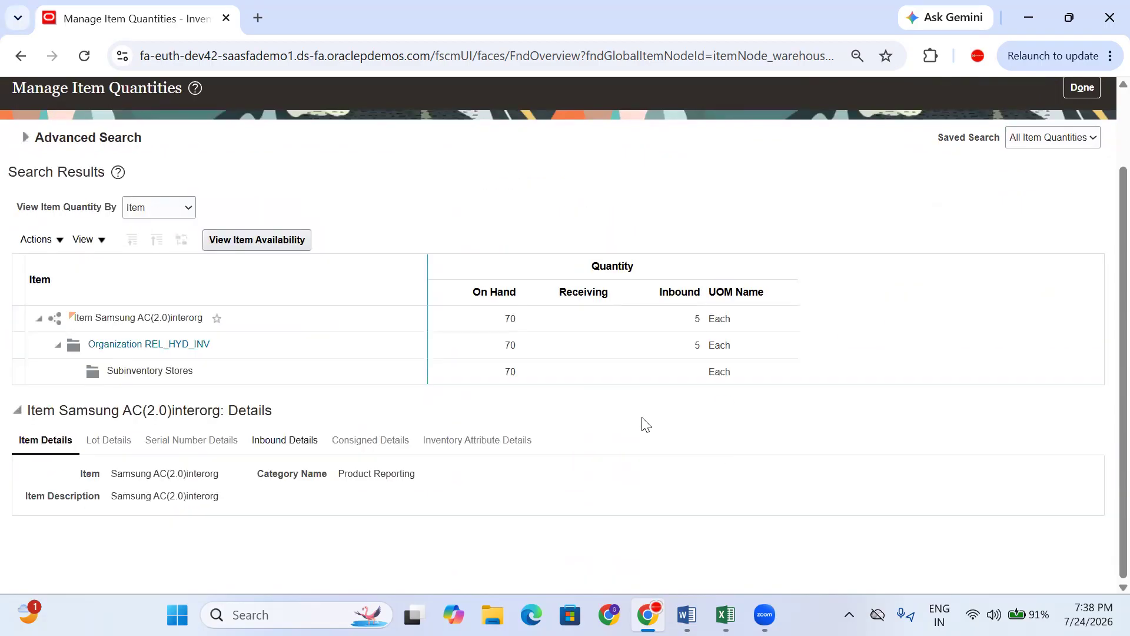
pyautogui.scroll(2, 1019, 235)
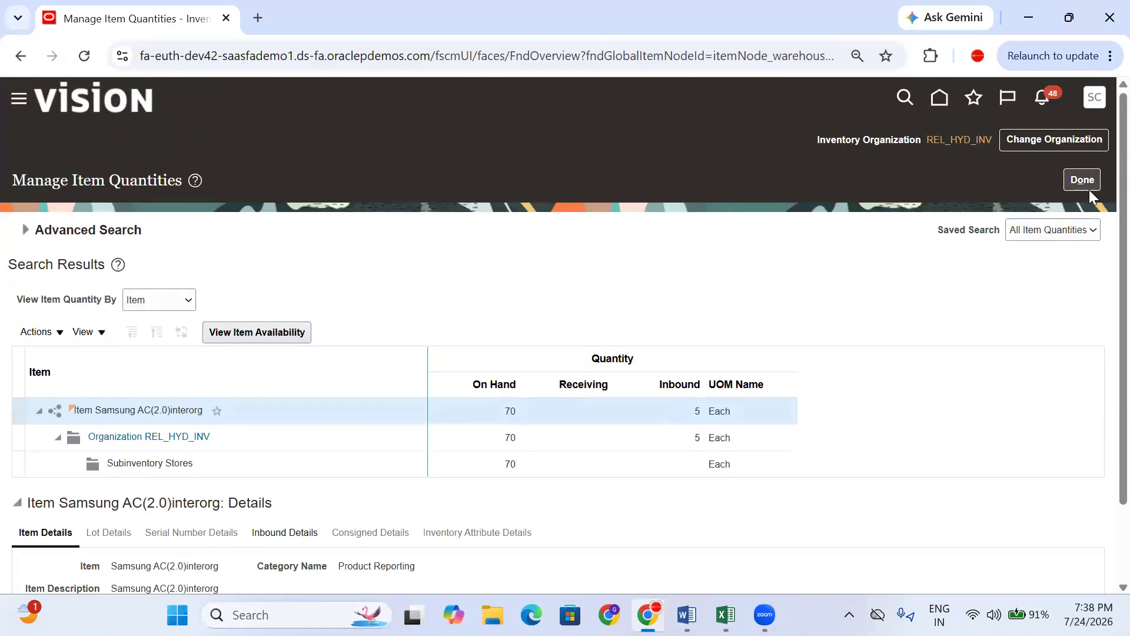
pyautogui.click(1086, 179)
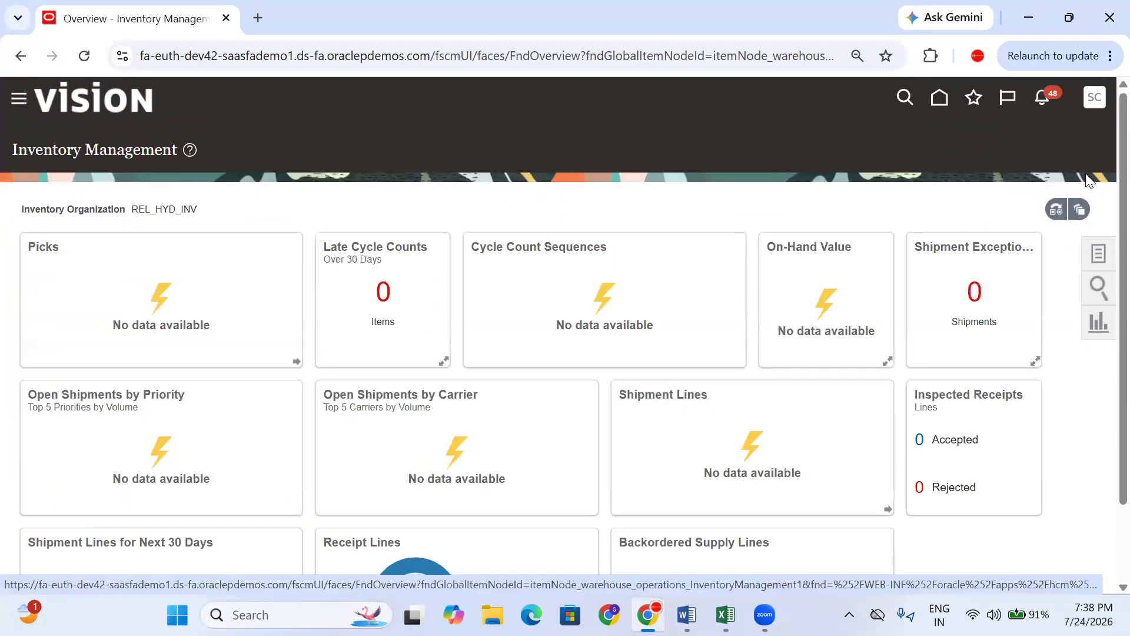
# - Find expected in-transit shipment 123456 on the Receive Expected Shipments page
pyautogui.click(1100, 253)
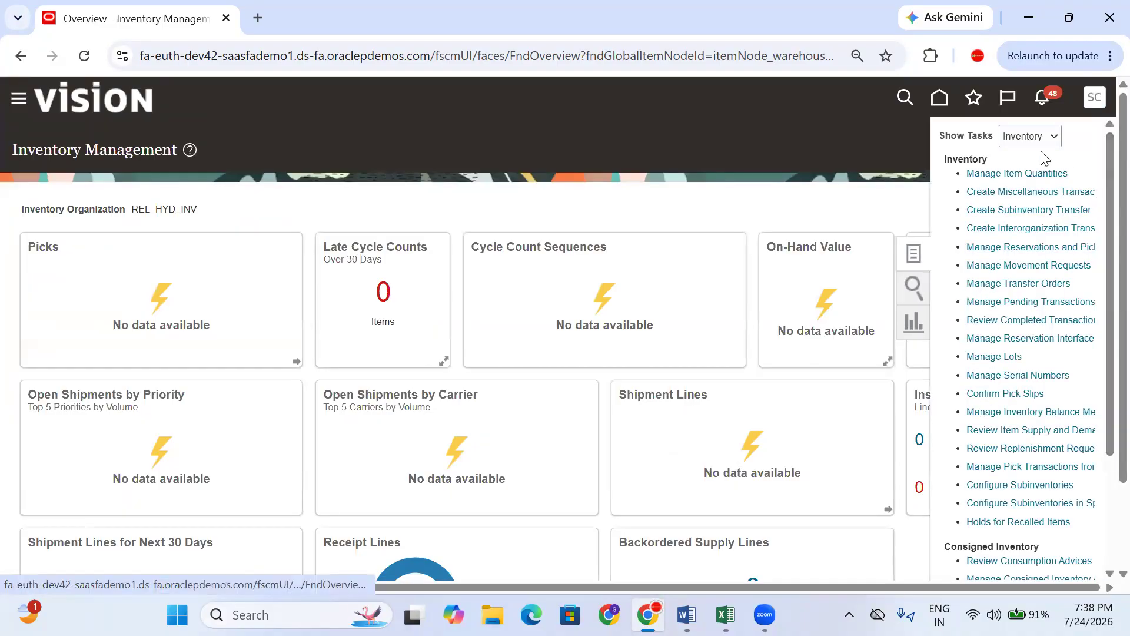
pyautogui.click(1039, 136)
pyautogui.click(1036, 238)
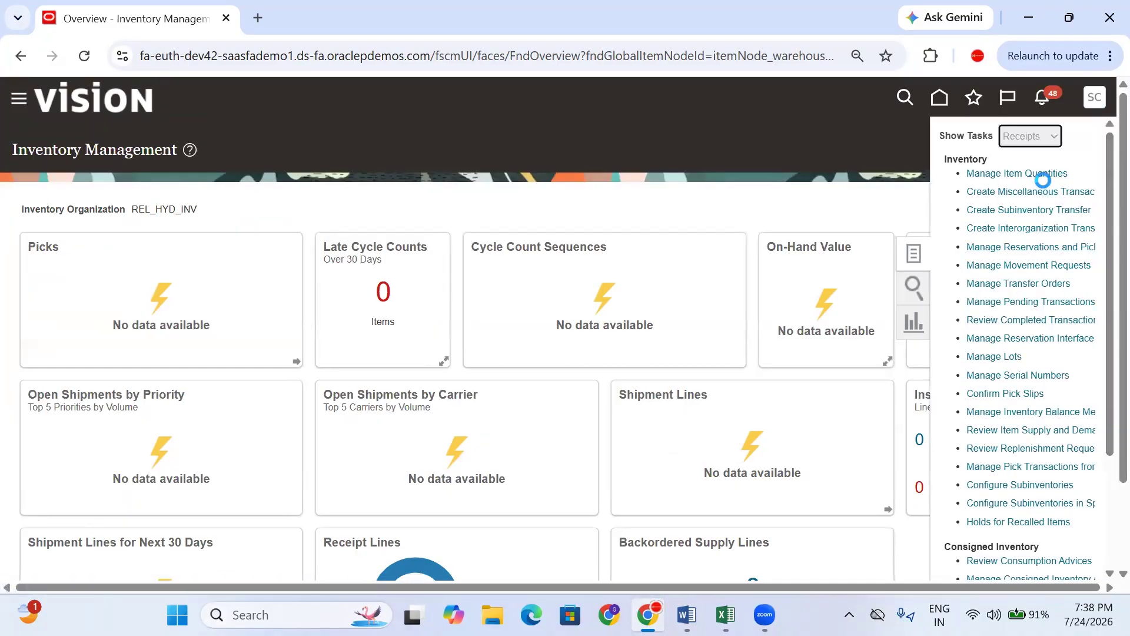
pyautogui.click(1041, 174)
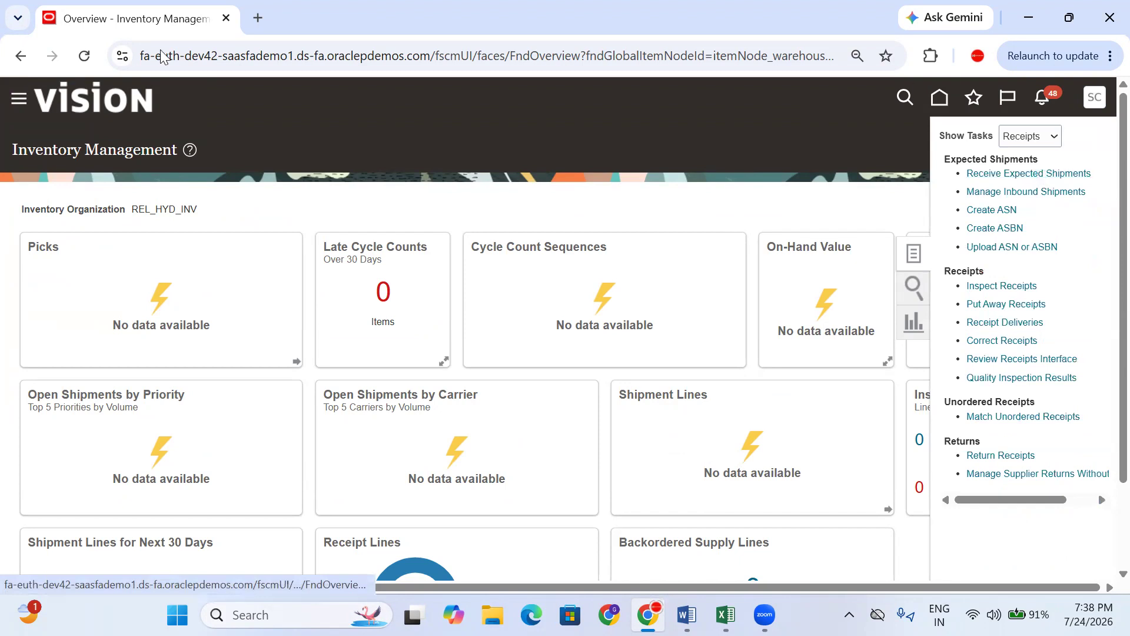
pyautogui.click(252, 367)
pyautogui.write('123456')
pyautogui.click(860, 396)
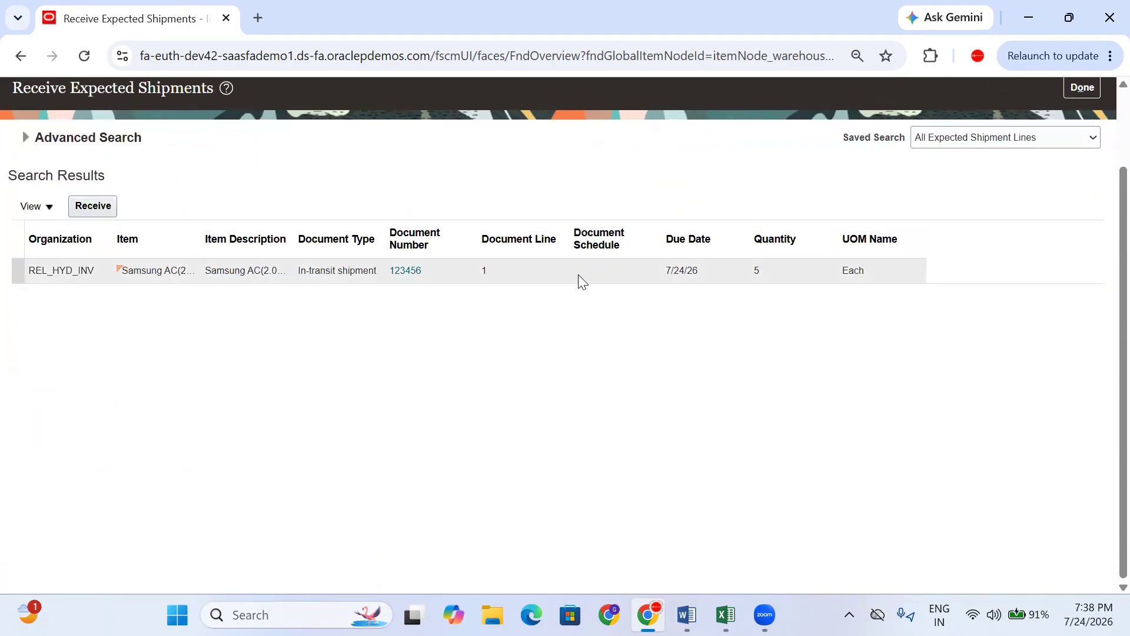
# - Receive 5 units from shipment 123456 and submit it as receipt 102
pyautogui.click(90, 205)
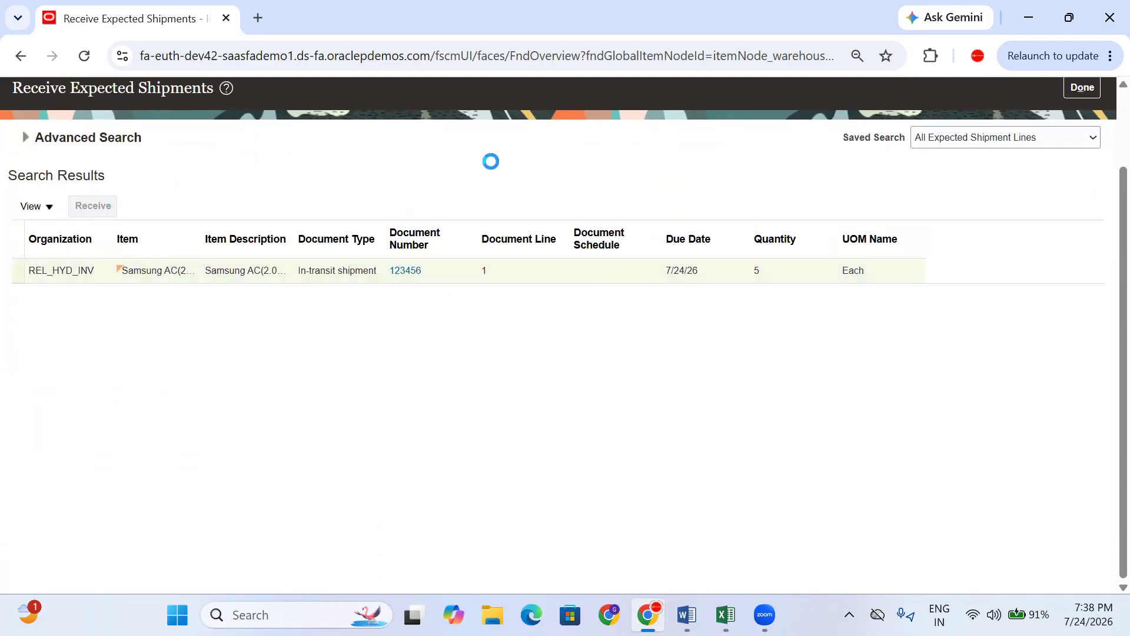
pyautogui.click(314, 318)
pyautogui.write('5')
pyautogui.click(575, 447)
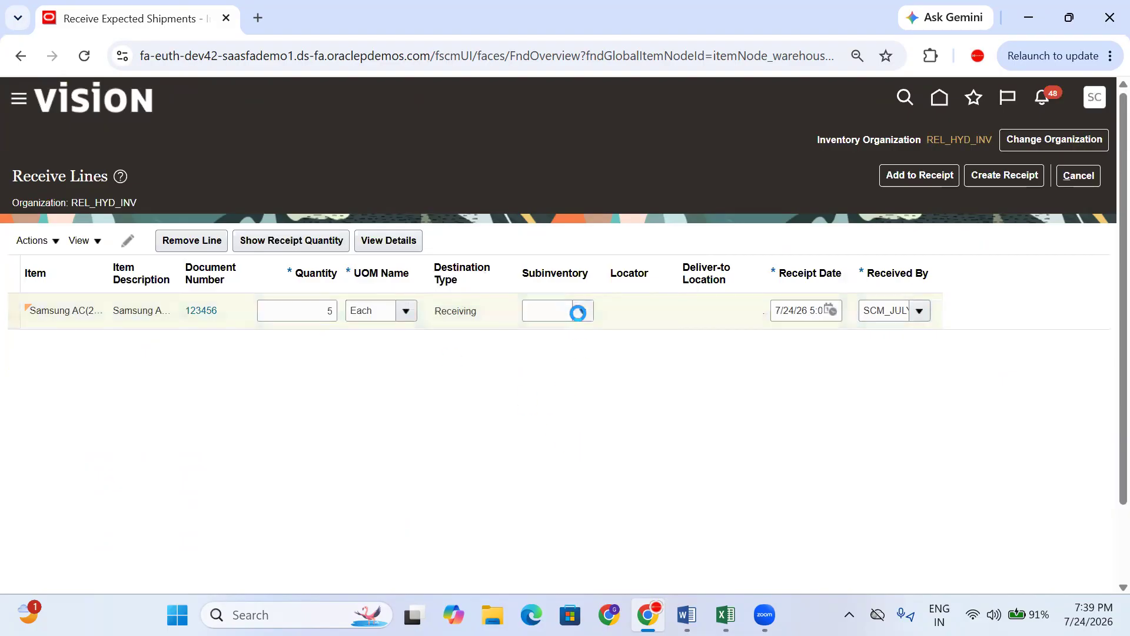
pyautogui.moveTo(476, 312); pyautogui.dragTo(445, 316)
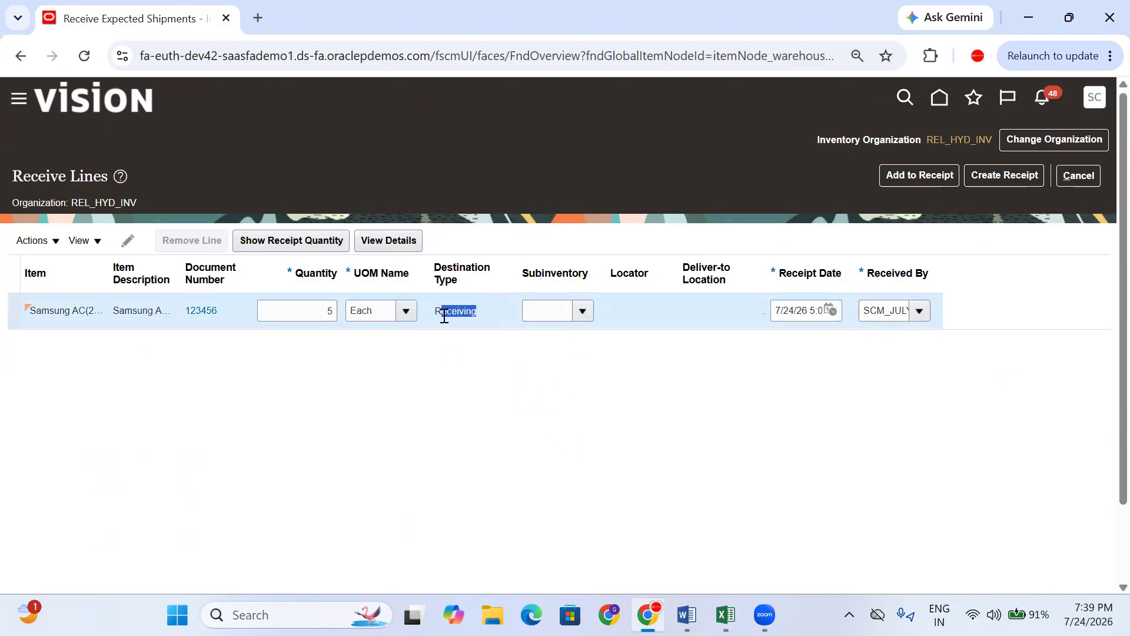
pyautogui.click(981, 175)
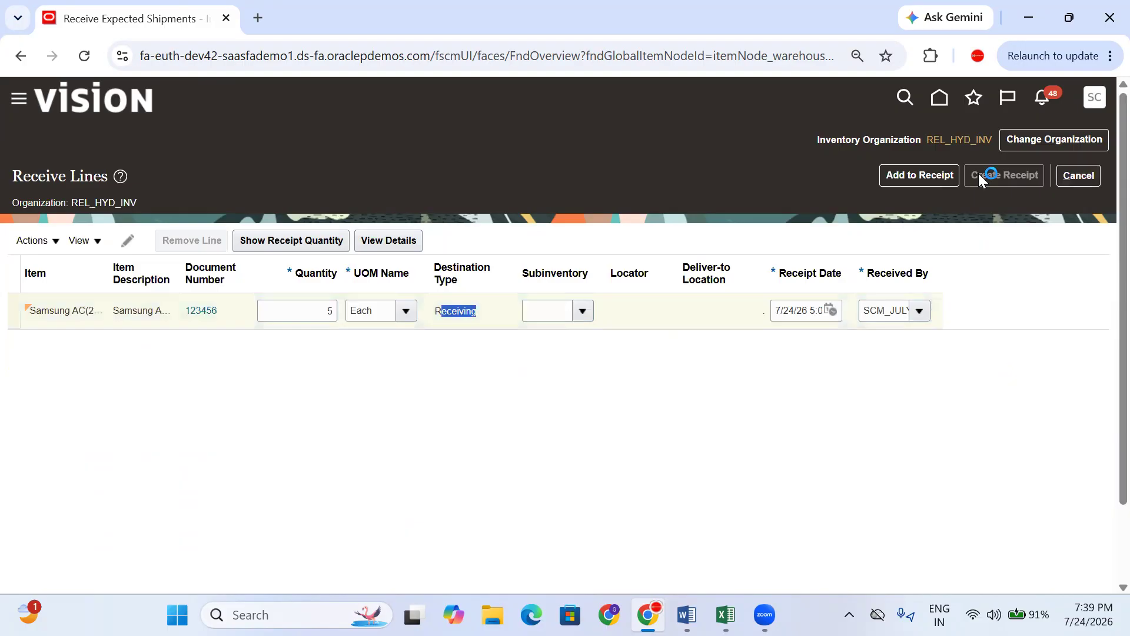
pyautogui.click(1034, 178)
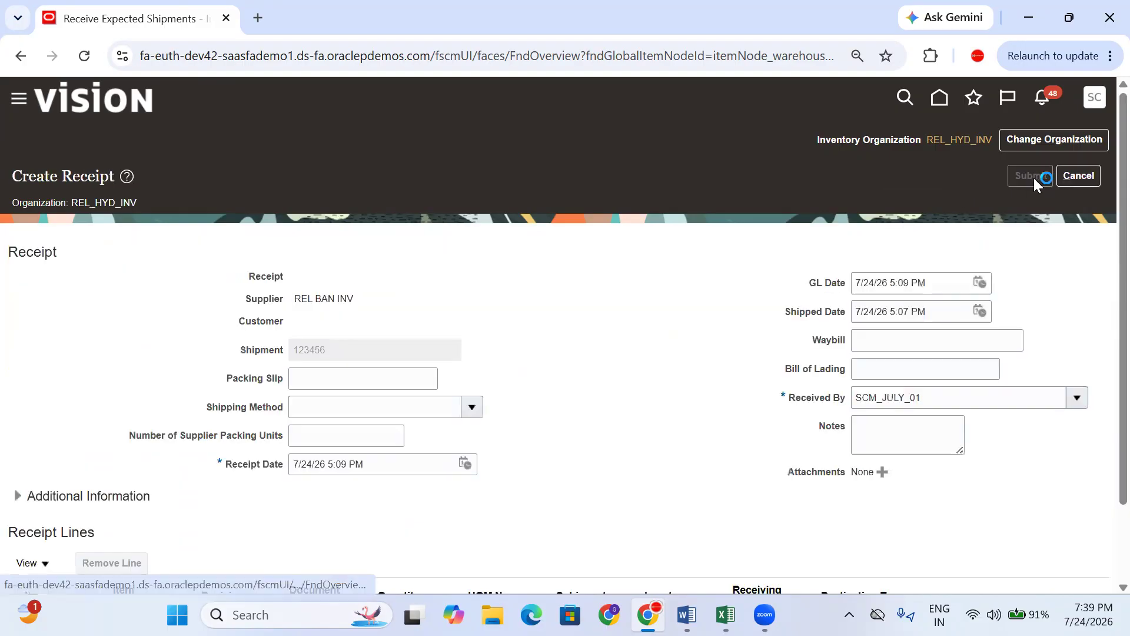
pyautogui.scroll(-2, 888, 285)
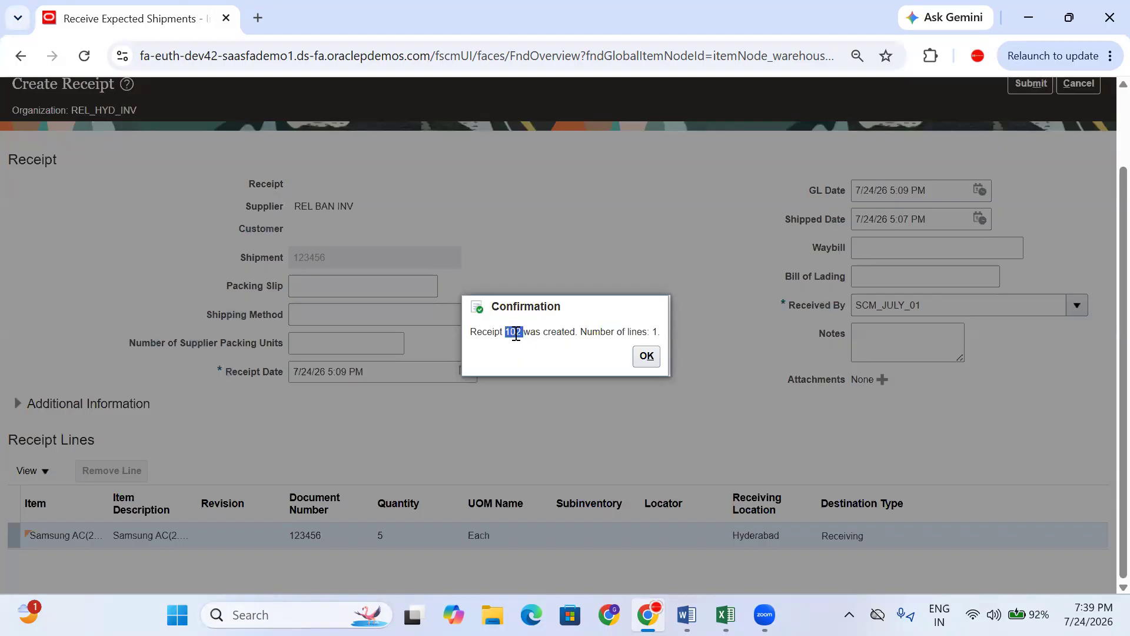
pyautogui.click(646, 355)
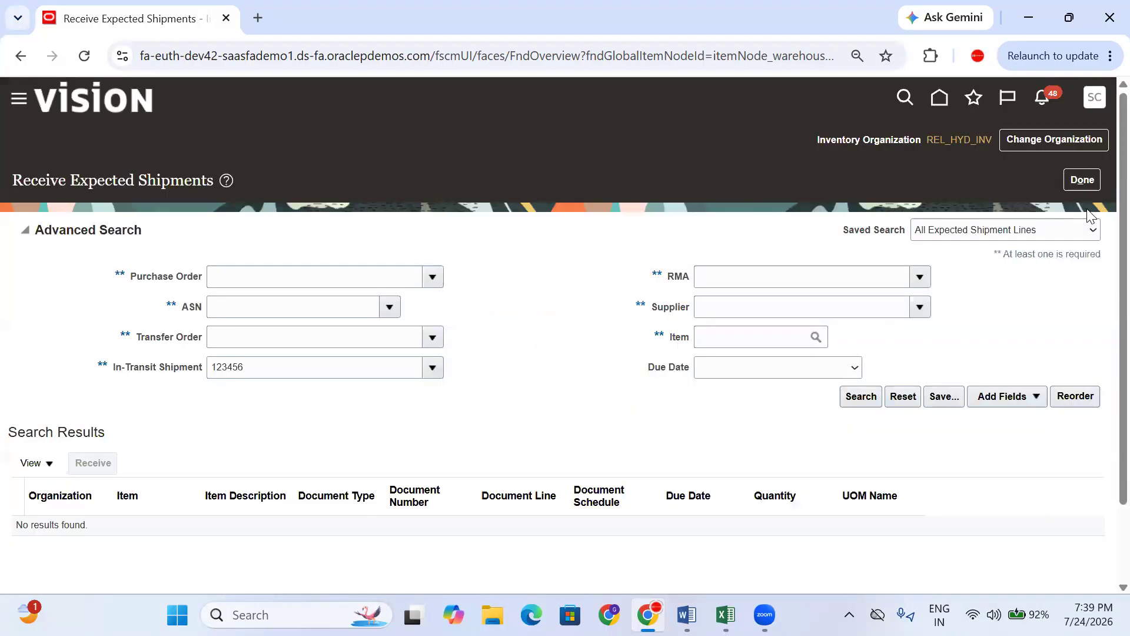
pyautogui.click(1085, 188)
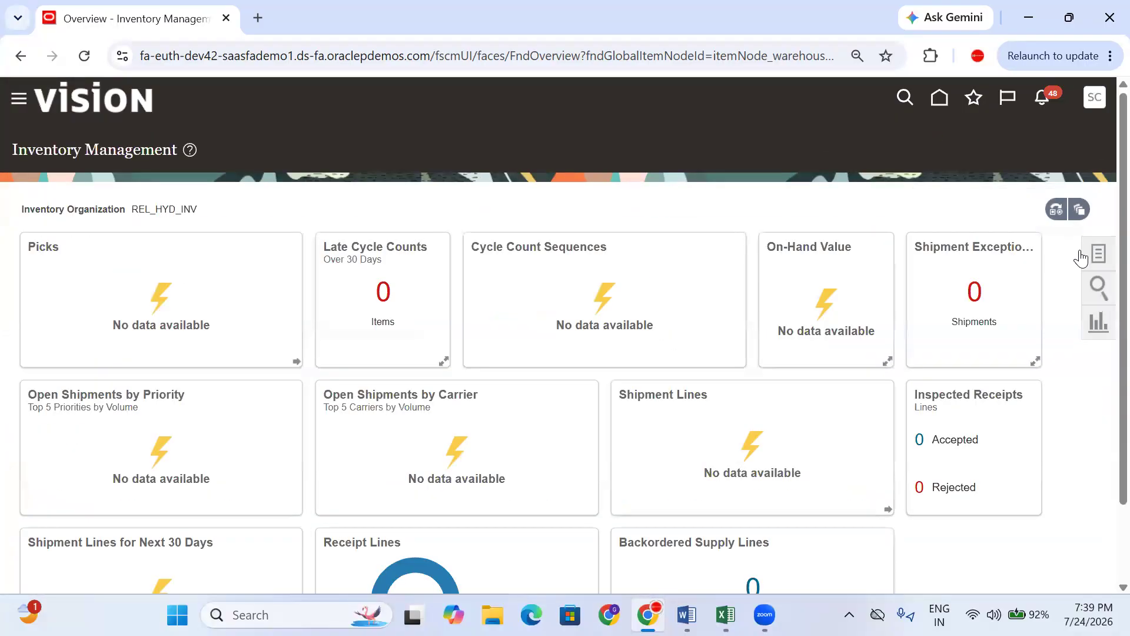
# - Search Put Away Receipts for receipt 102 and select its received line
pyautogui.click(1098, 253)
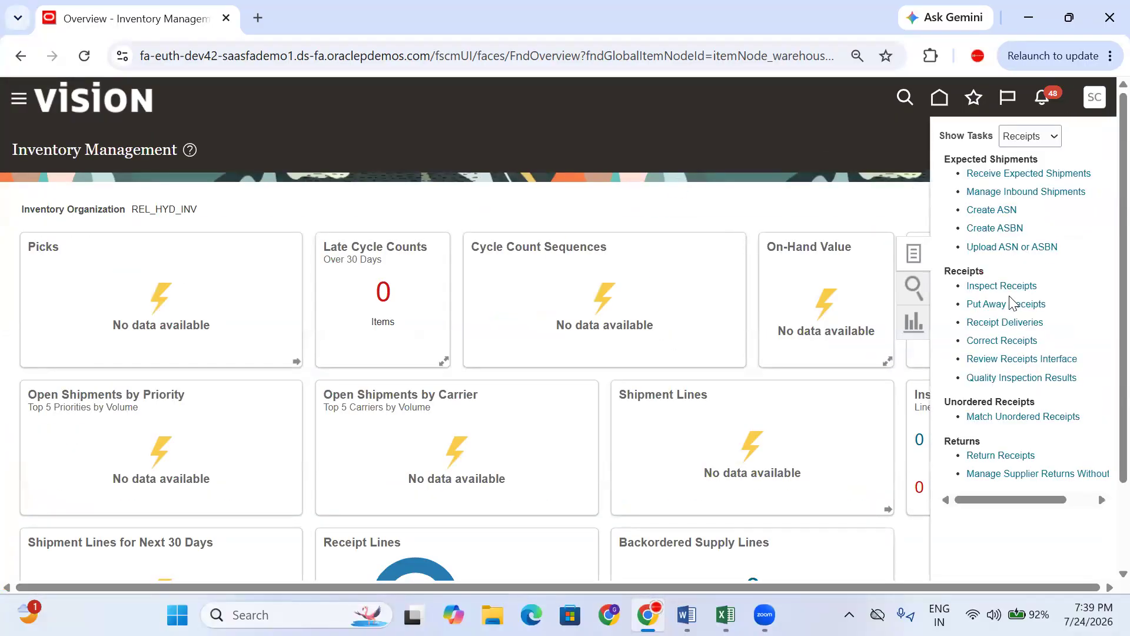
pyautogui.click(1009, 302)
pyautogui.click(259, 275)
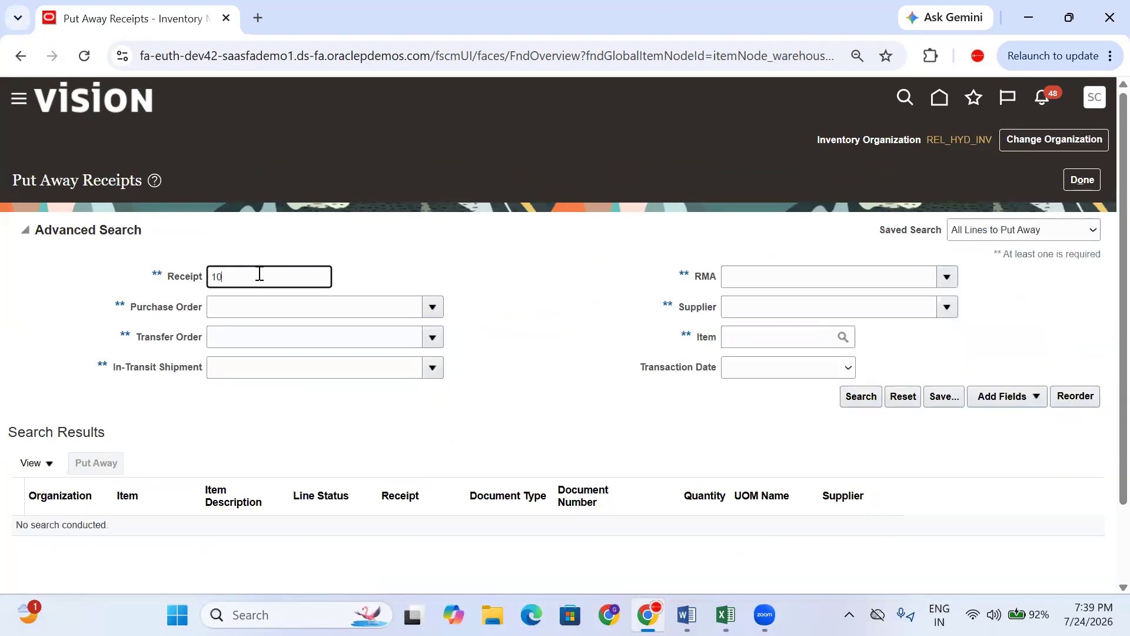
pyautogui.write('102')
pyautogui.click(854, 402)
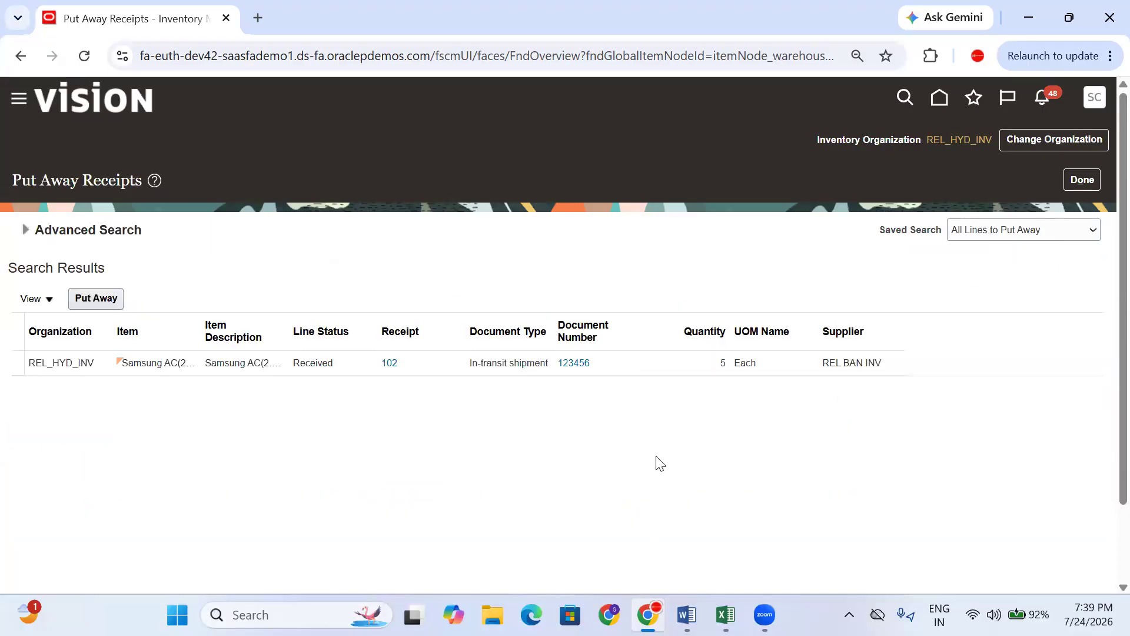
pyautogui.click(648, 362)
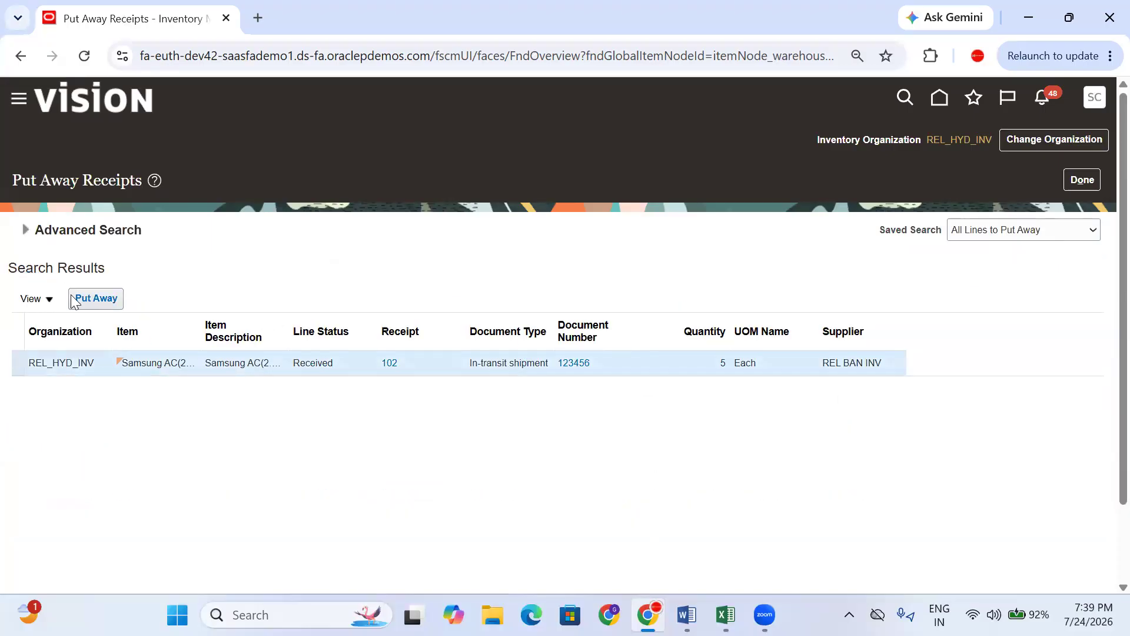
# - Put the 5 received units away into the Stores subinventory and submit
pyautogui.click(96, 298)
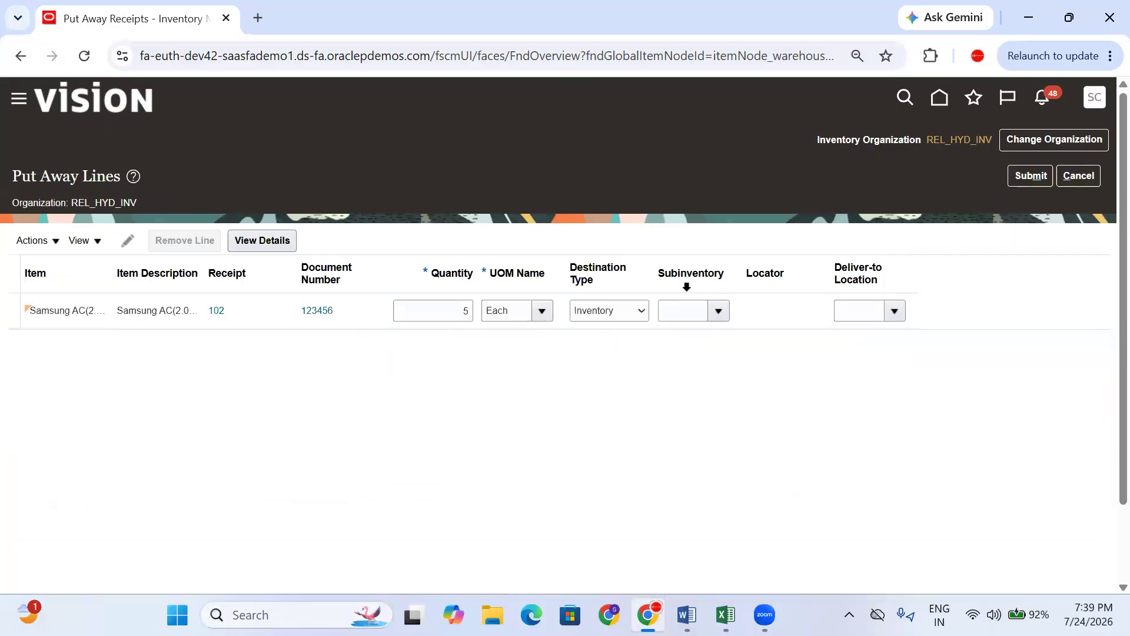
pyautogui.click(719, 305)
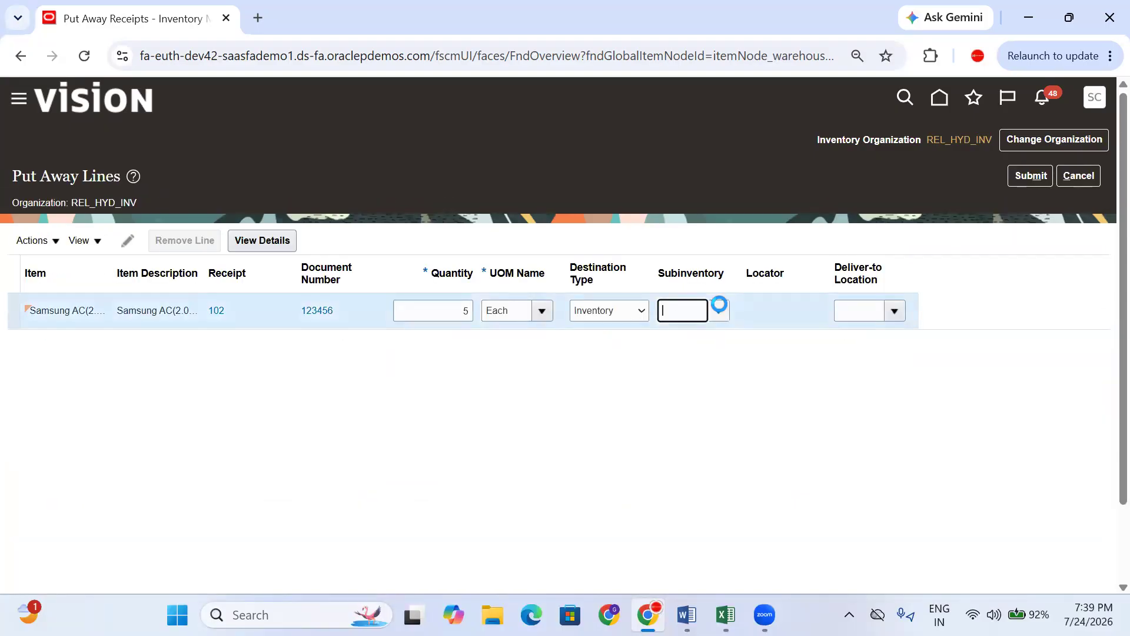
pyautogui.click(720, 306)
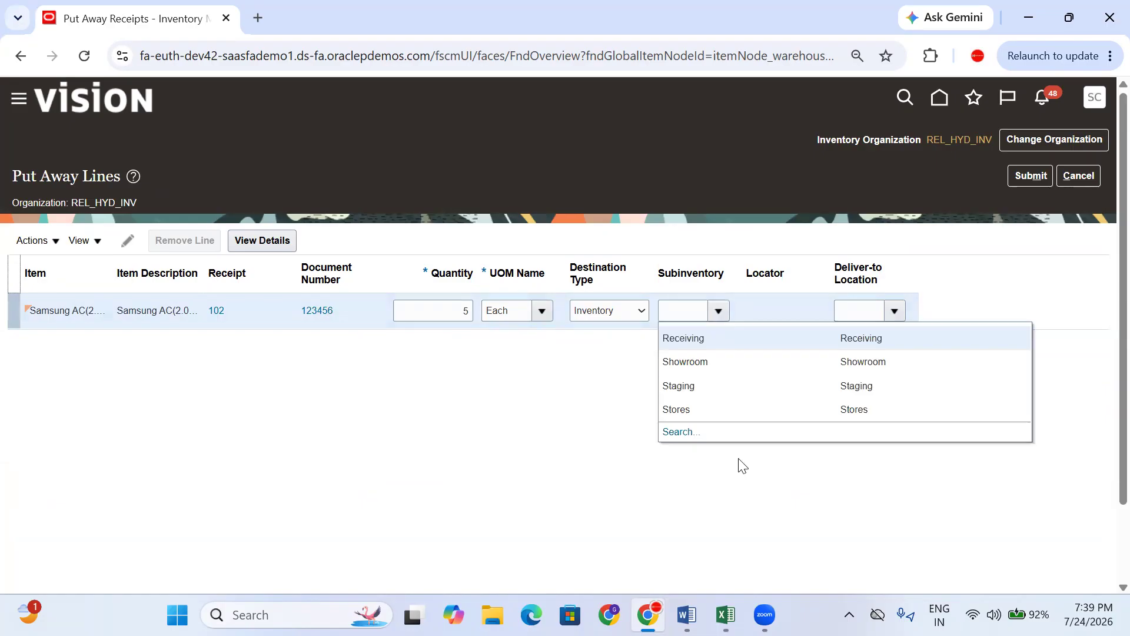
pyautogui.click(716, 410)
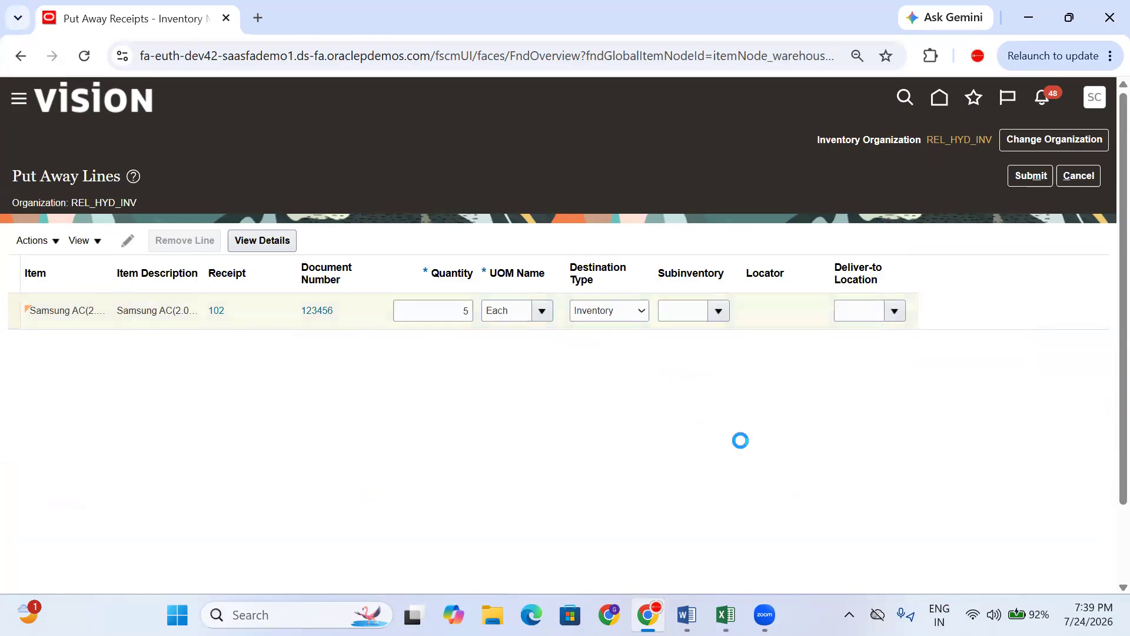
pyautogui.click(1037, 176)
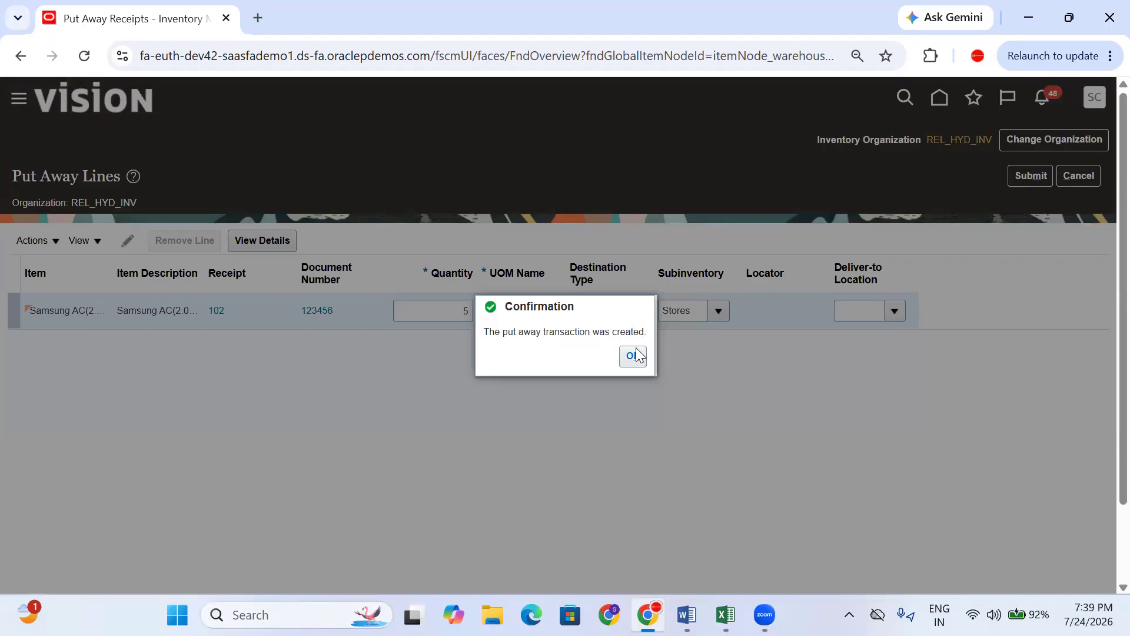
pyautogui.click(634, 356)
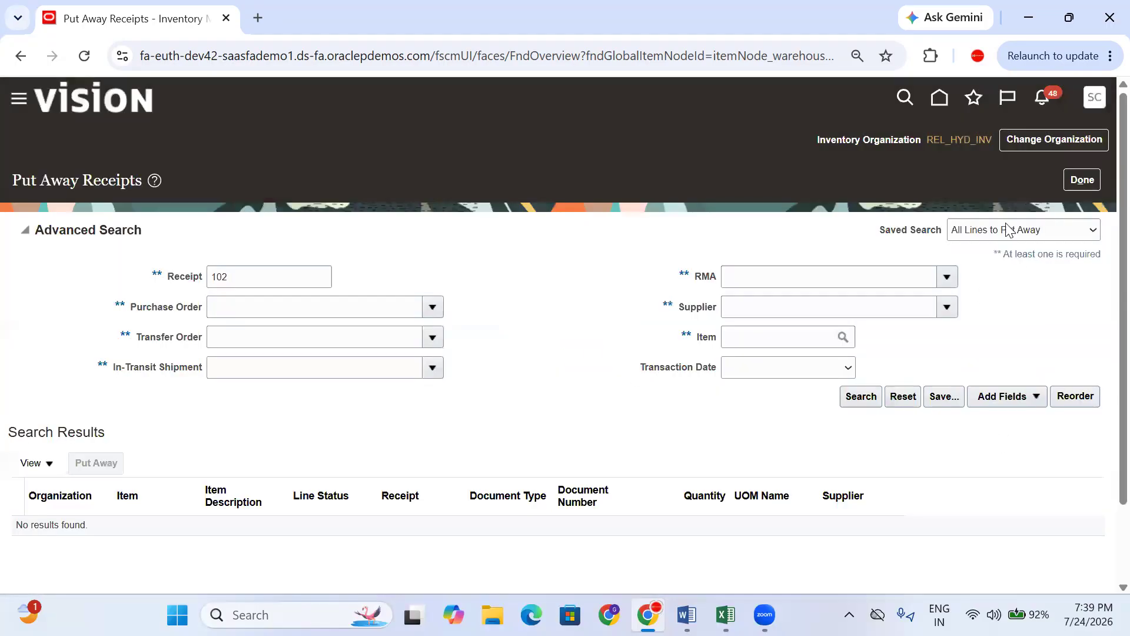
pyautogui.click(1082, 179)
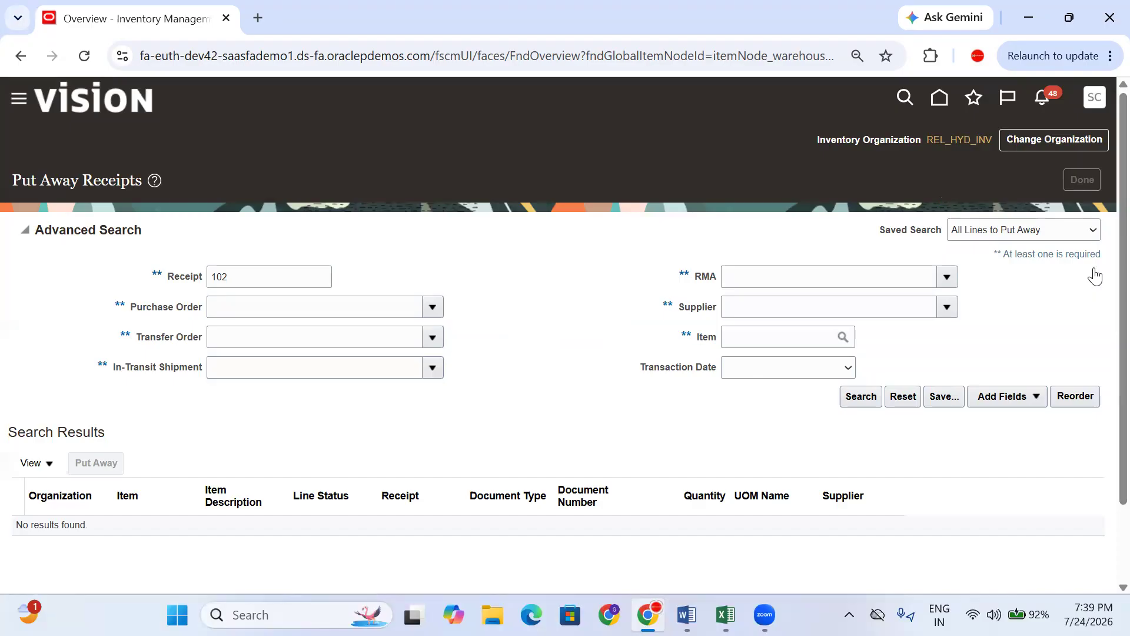
pyautogui.click(1100, 257)
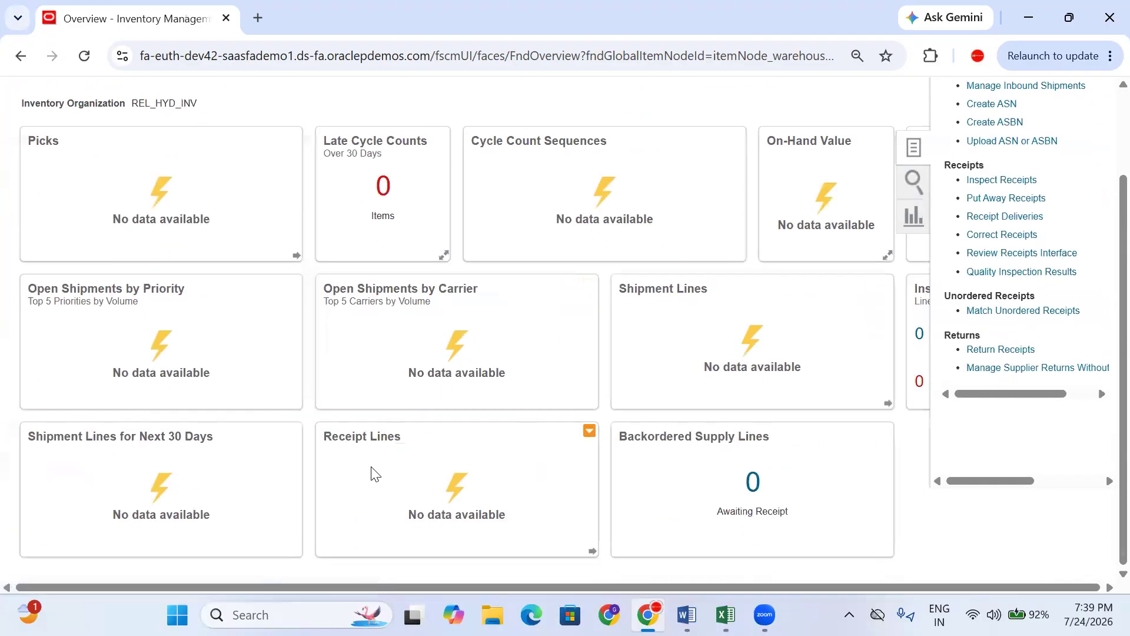
pyautogui.scroll(2, 1036, 265)
pyautogui.click(1030, 136)
pyautogui.click(1030, 136)
pyautogui.click(1030, 136)
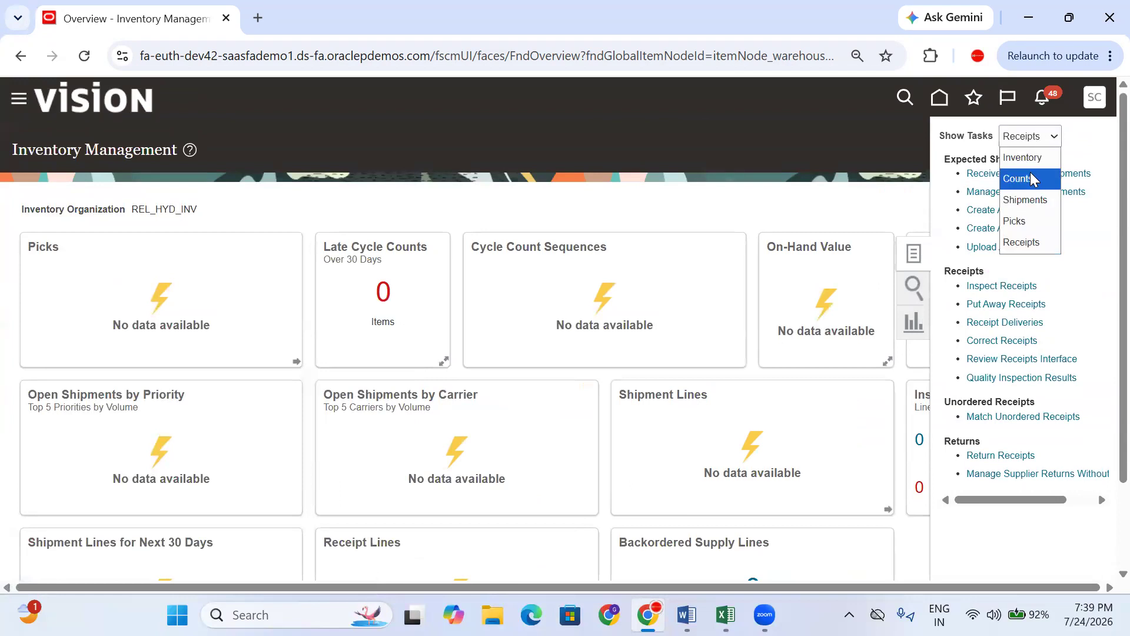
pyautogui.click(1025, 157)
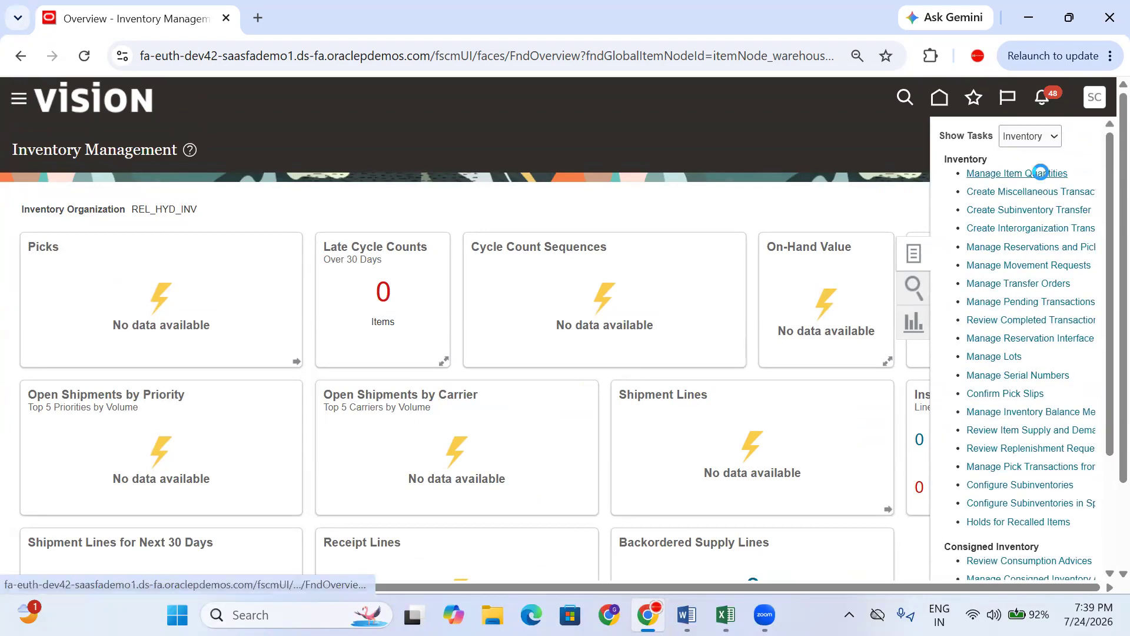
pyautogui.click(1040, 173)
pyautogui.click(172, 275)
pyautogui.write('Samsung AC(2.0)interorg')
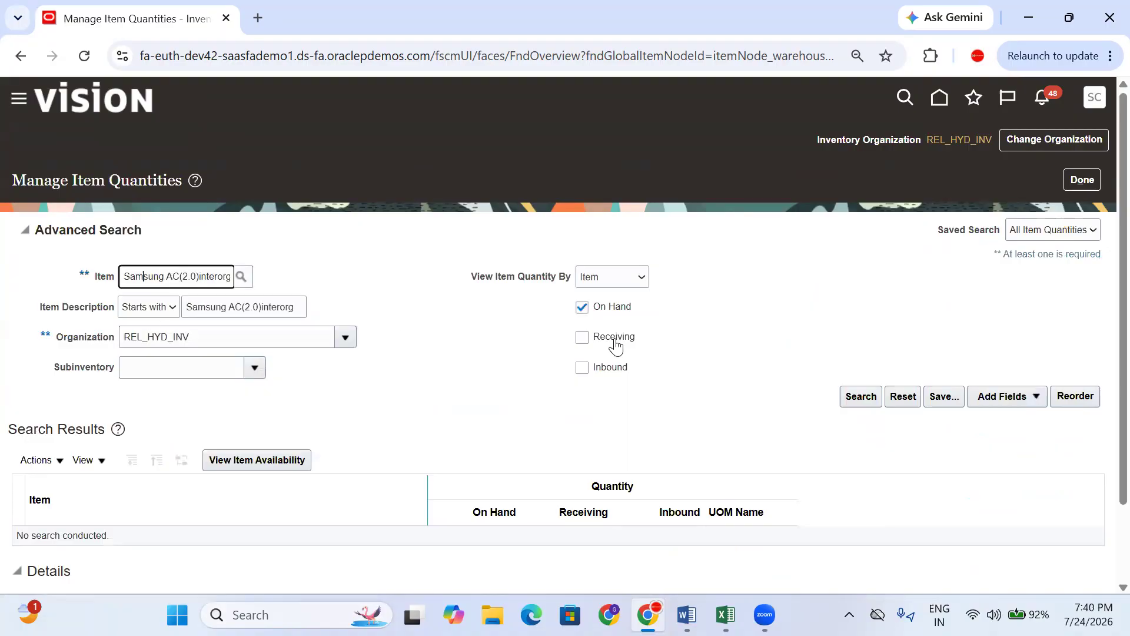
pyautogui.click(613, 340)
pyautogui.click(610, 370)
pyautogui.click(859, 398)
pyautogui.scroll(-1, 736, 411)
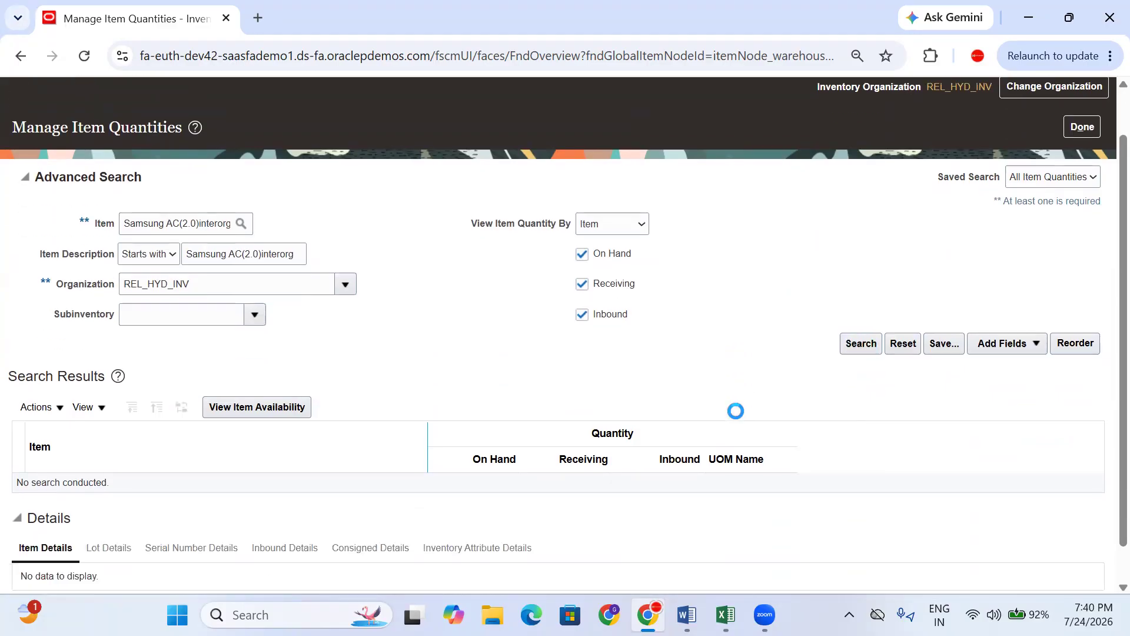
pyautogui.moveTo(523, 321); pyautogui.dragTo(495, 324)
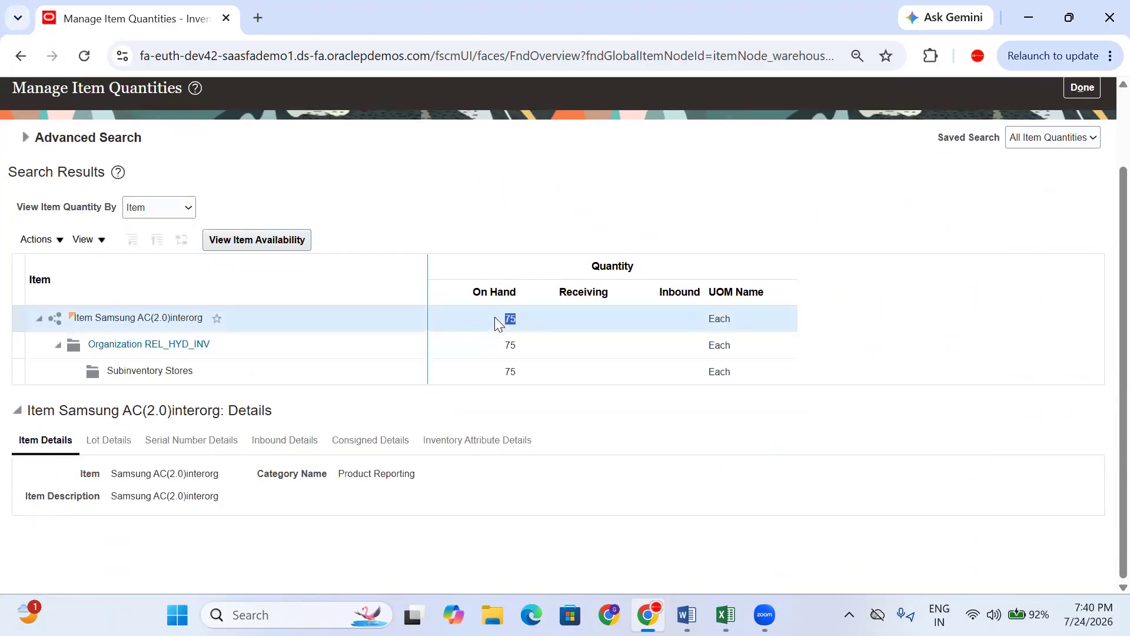
pyautogui.click(688, 293)
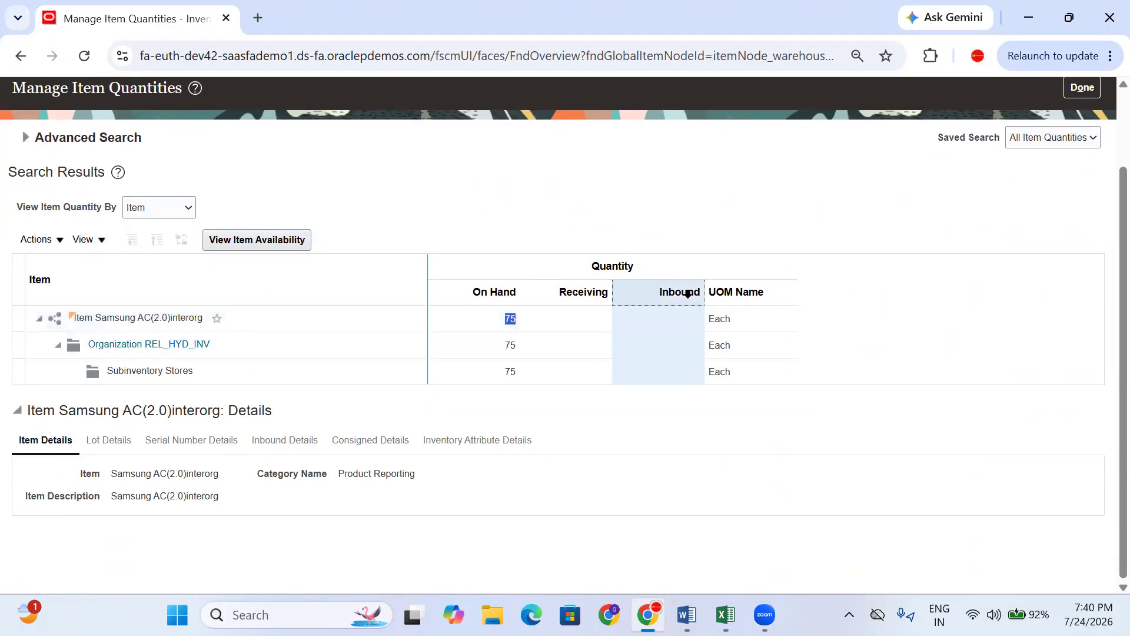
pyautogui.click(575, 293)
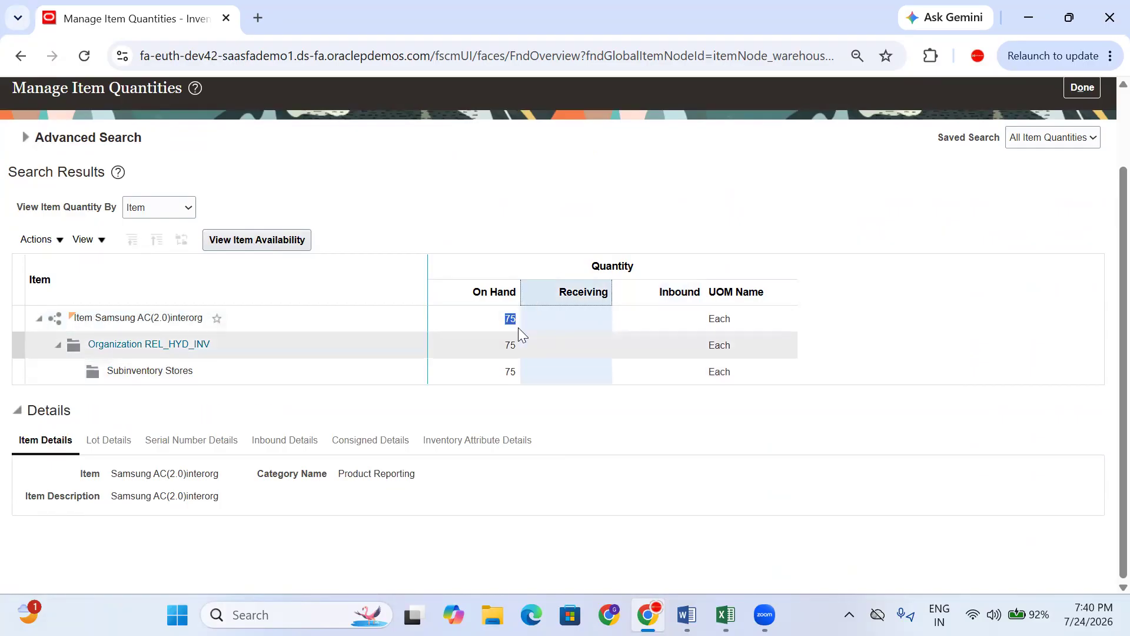
pyautogui.click(512, 293)
pyautogui.click(568, 291)
pyautogui.click(508, 292)
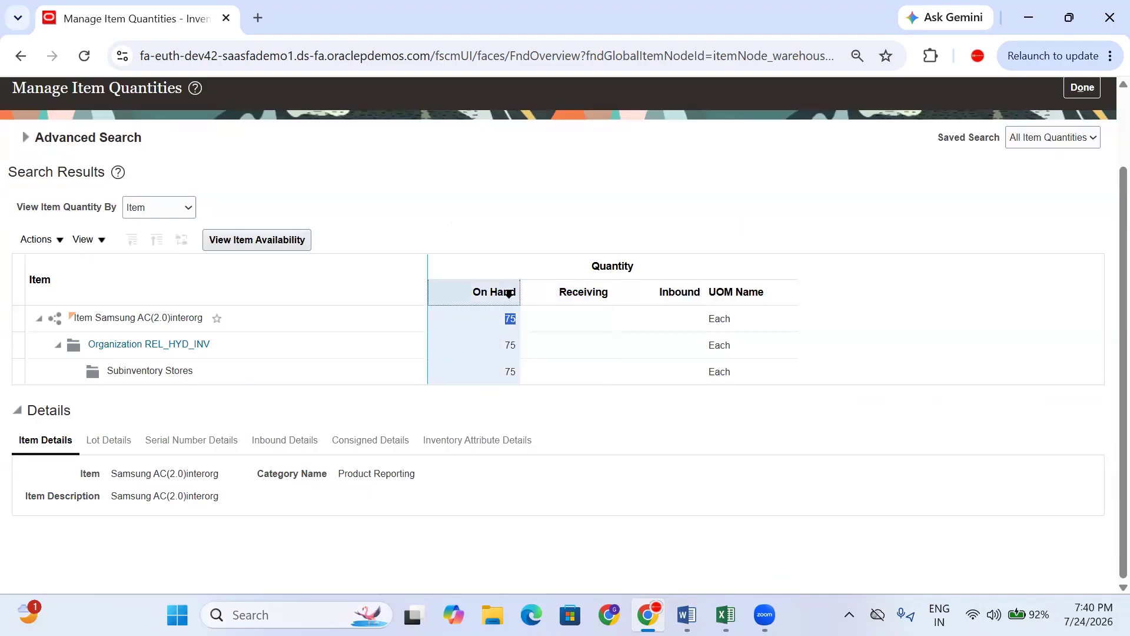
pyautogui.click(189, 369)
pyautogui.tripleClick(189, 370)
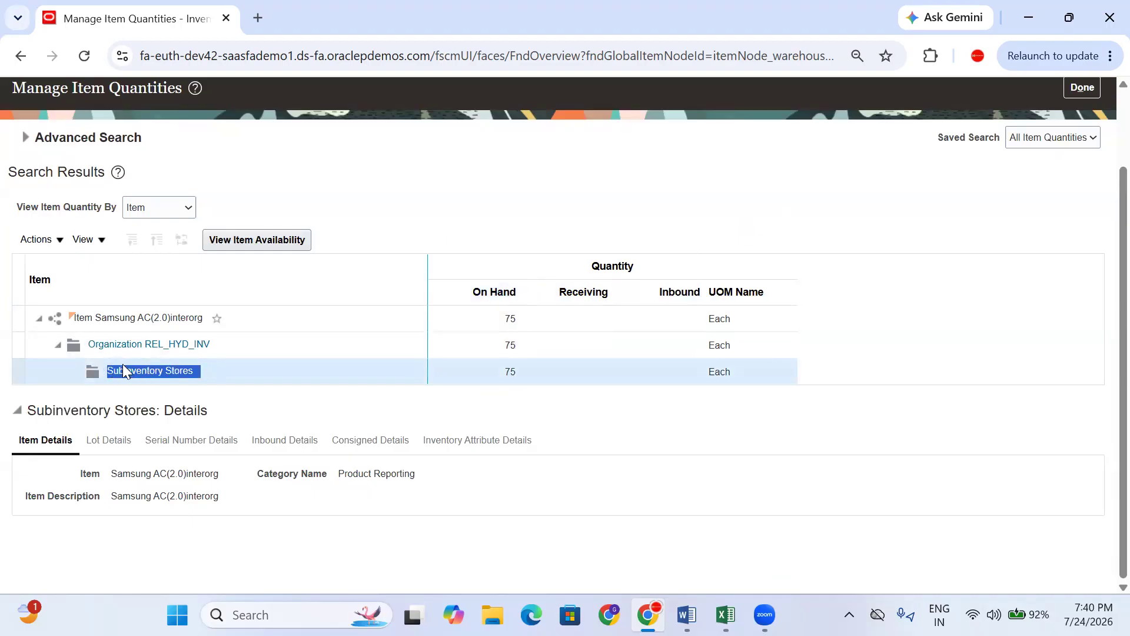
pyautogui.click(1029, 192)
pyautogui.scroll(2, 1027, 189)
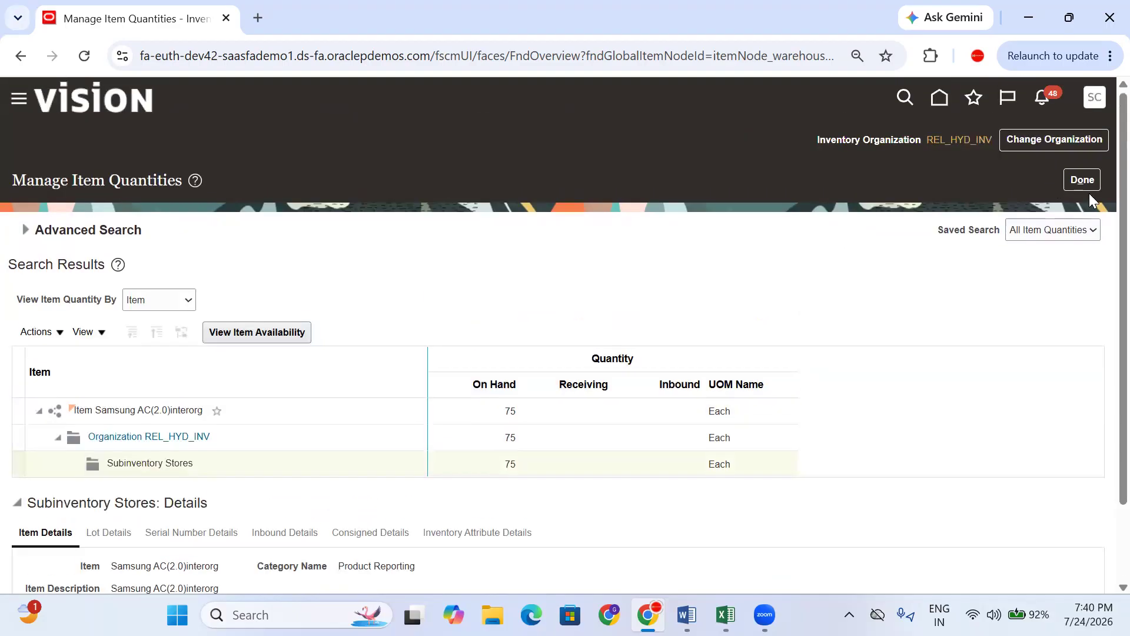
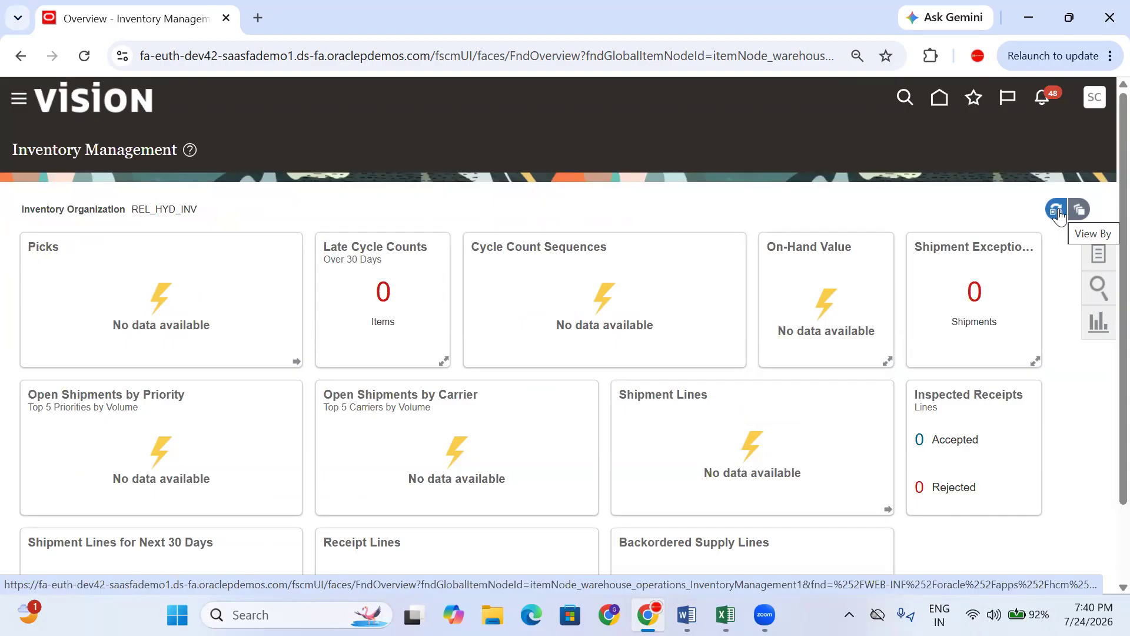
# - Switch from the Oracle Inventory Management page to the July_SCM_7 PM Training Sheet workbook in Excel
pyautogui.click(725, 615)
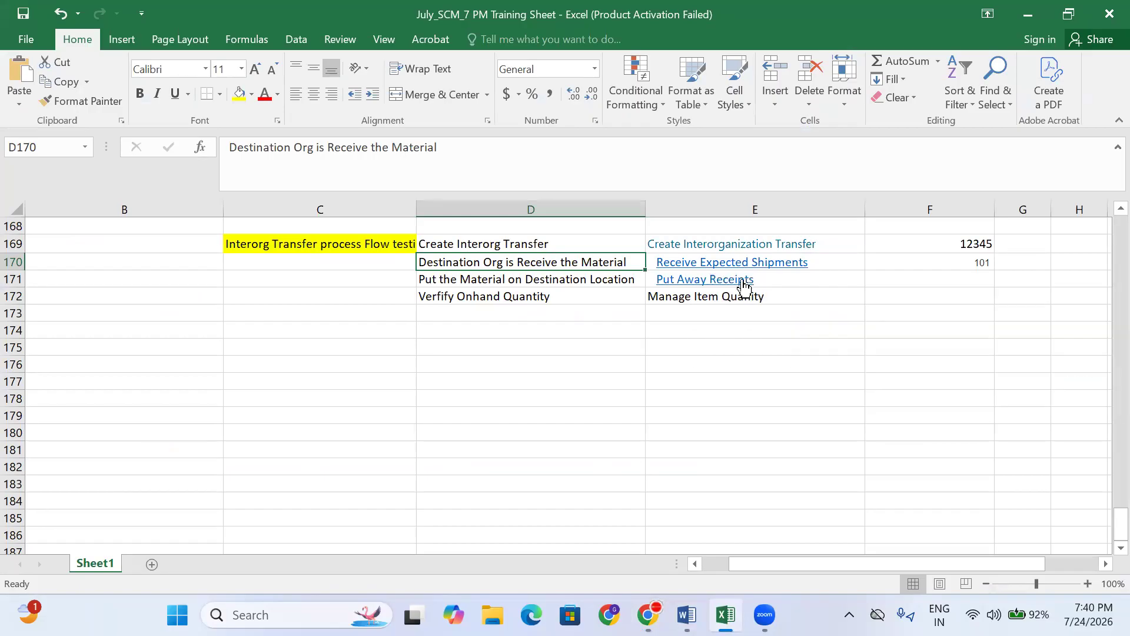
# - Scroll up to the Create Interorg Transfer step in cell D157 of the training notes
pyautogui.scroll(2, 635, 328)
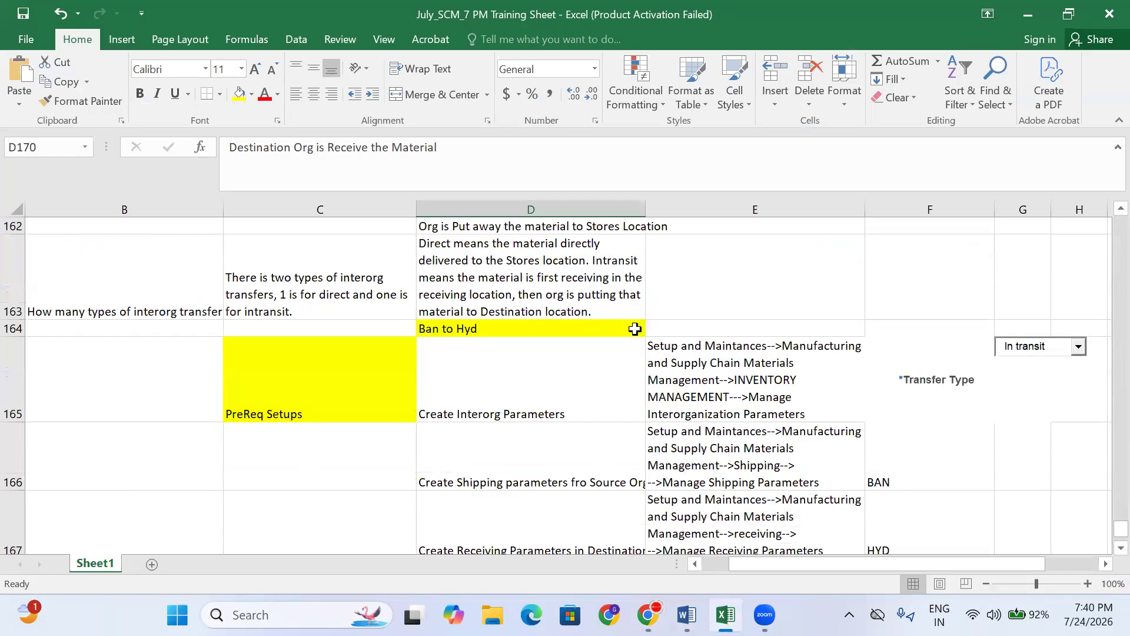
pyautogui.scroll(2, 575, 355)
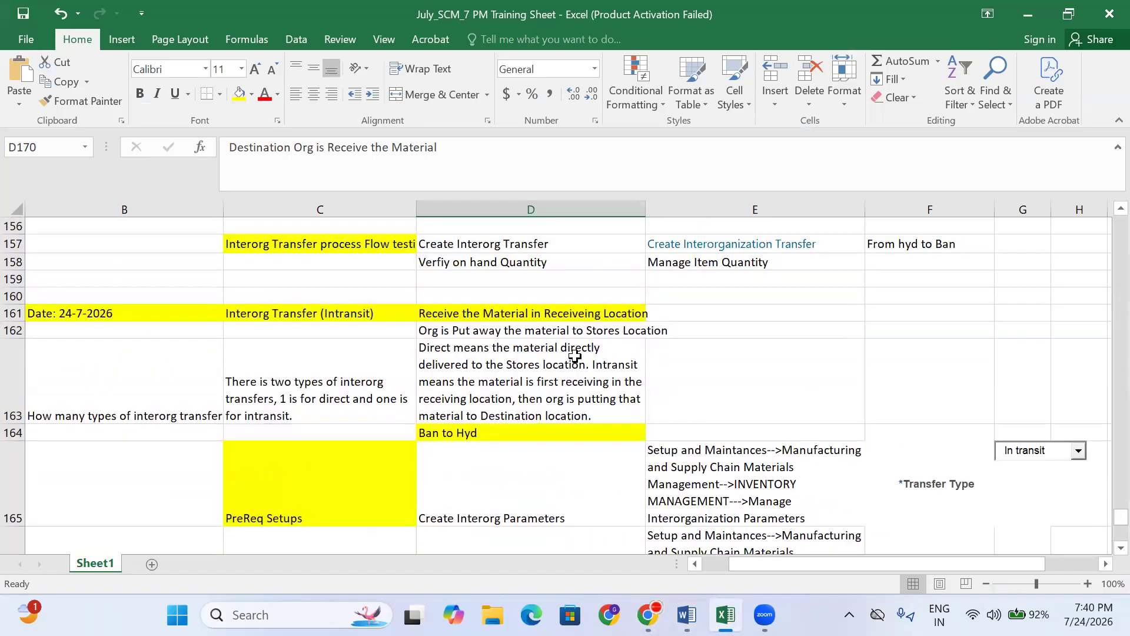
pyautogui.click(488, 243)
pyautogui.click(532, 277)
pyautogui.click(546, 239)
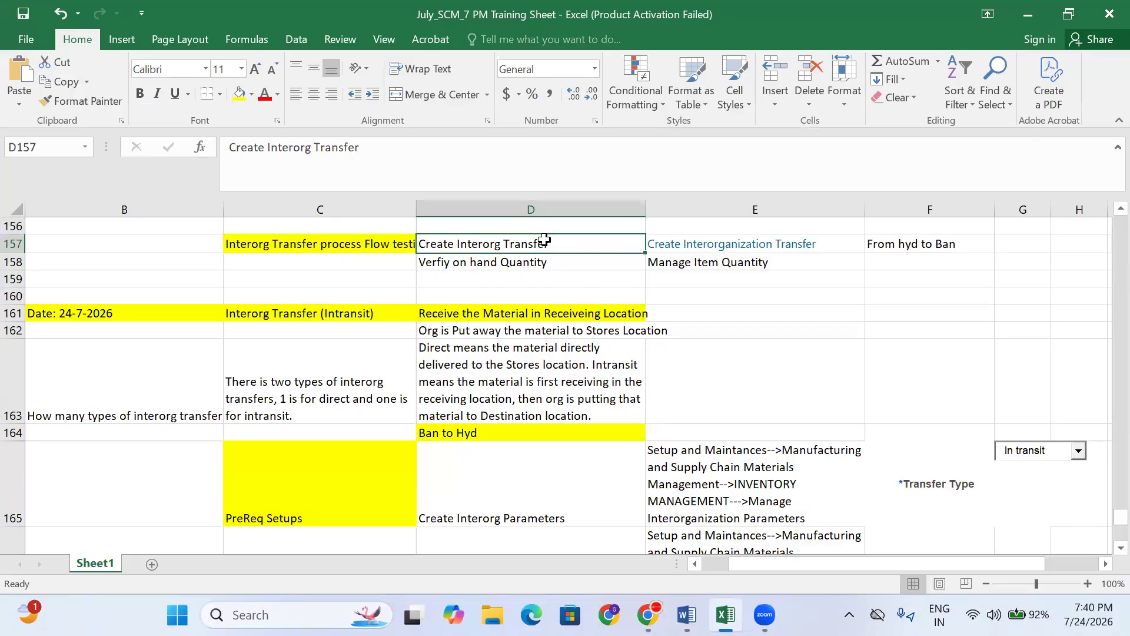
# - Review the C163–D163 notes on the two interorg transfer types, direct and intransit
pyautogui.click(309, 369)
pyautogui.click(303, 317)
pyautogui.click(310, 387)
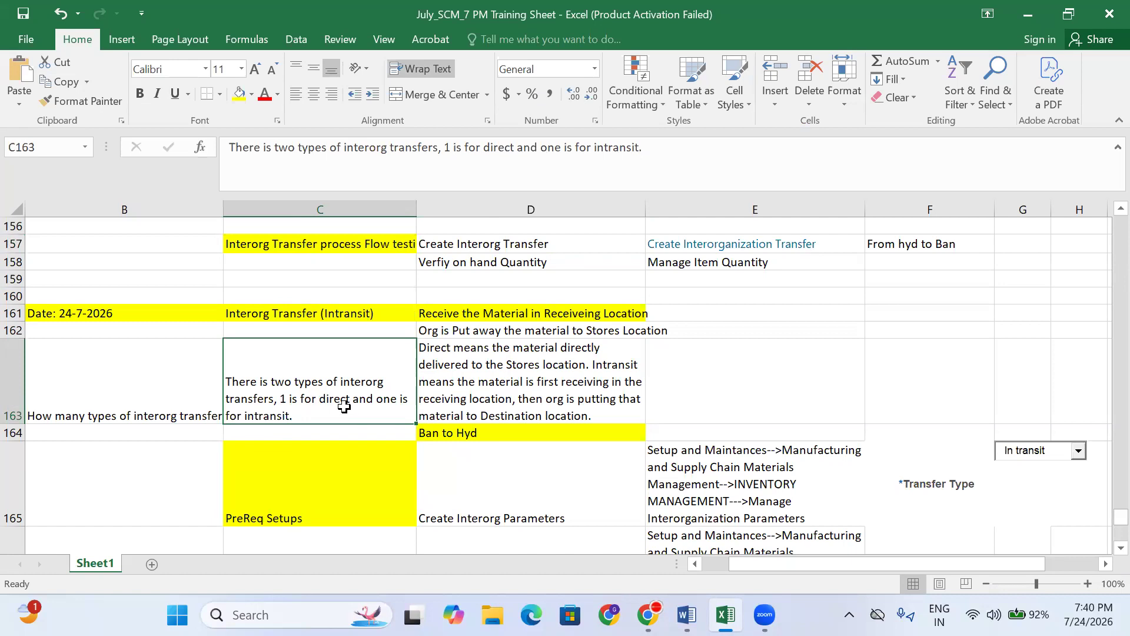
pyautogui.press('Right')
pyautogui.press('Left')
pyautogui.press('Right')
pyautogui.scroll(-1, 325, 405)
pyautogui.scroll(-4, 325, 405)
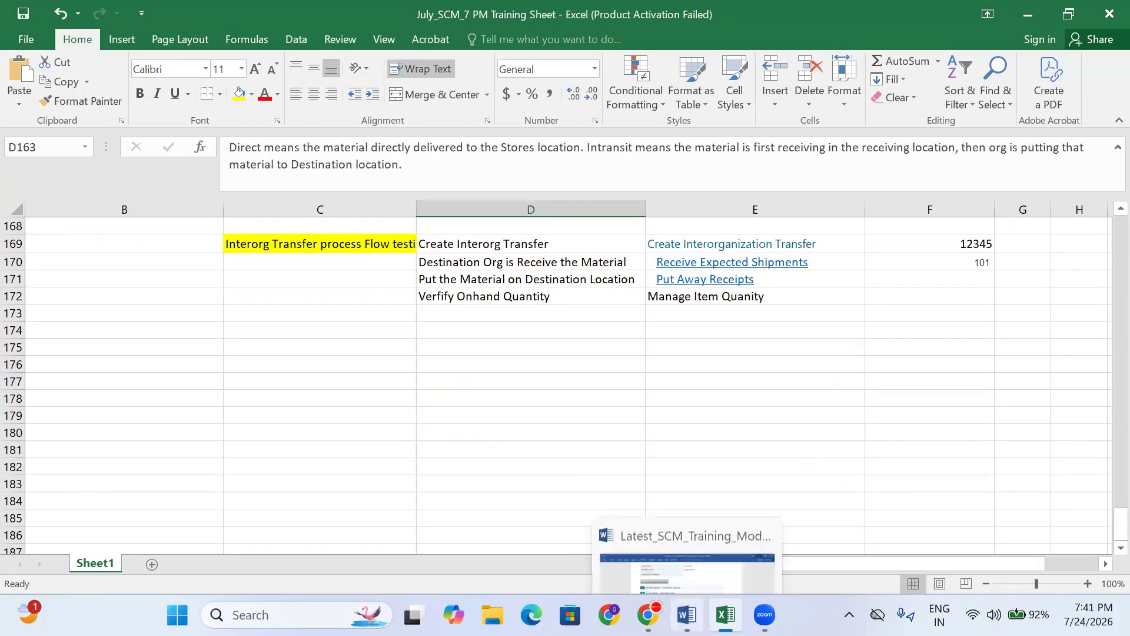
pyautogui.click(686, 615)
# - Highlight the Inter-Org Transfers — In-Transit row, then the Direct row, in the outline table
pyautogui.click(449, 303)
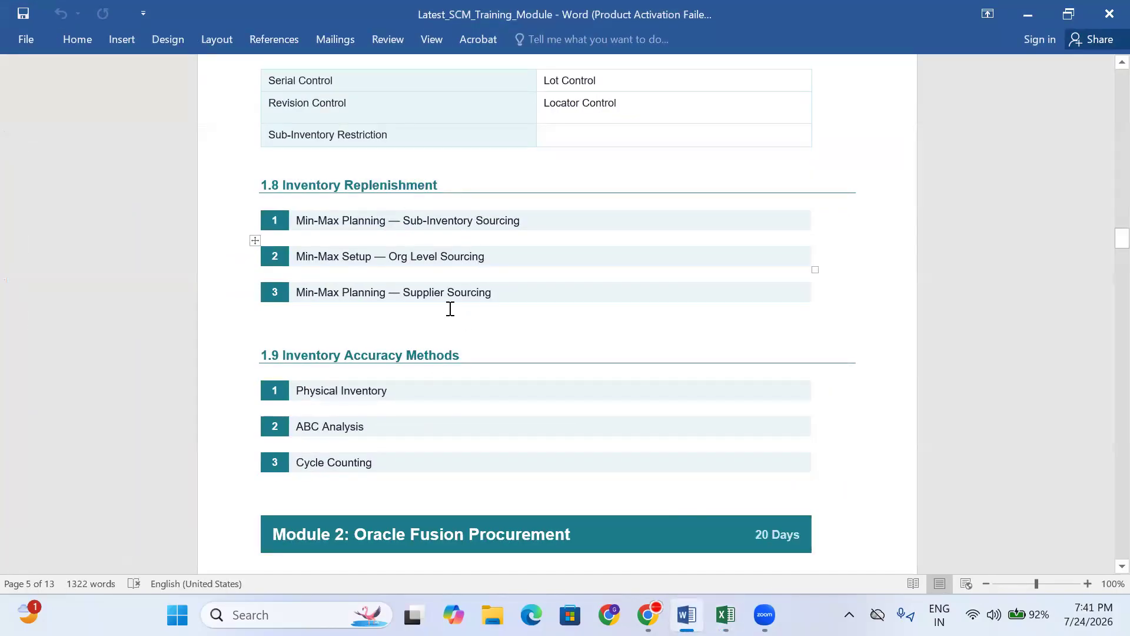
pyautogui.scroll(3, 428, 340)
pyautogui.scroll(20, 428, 339)
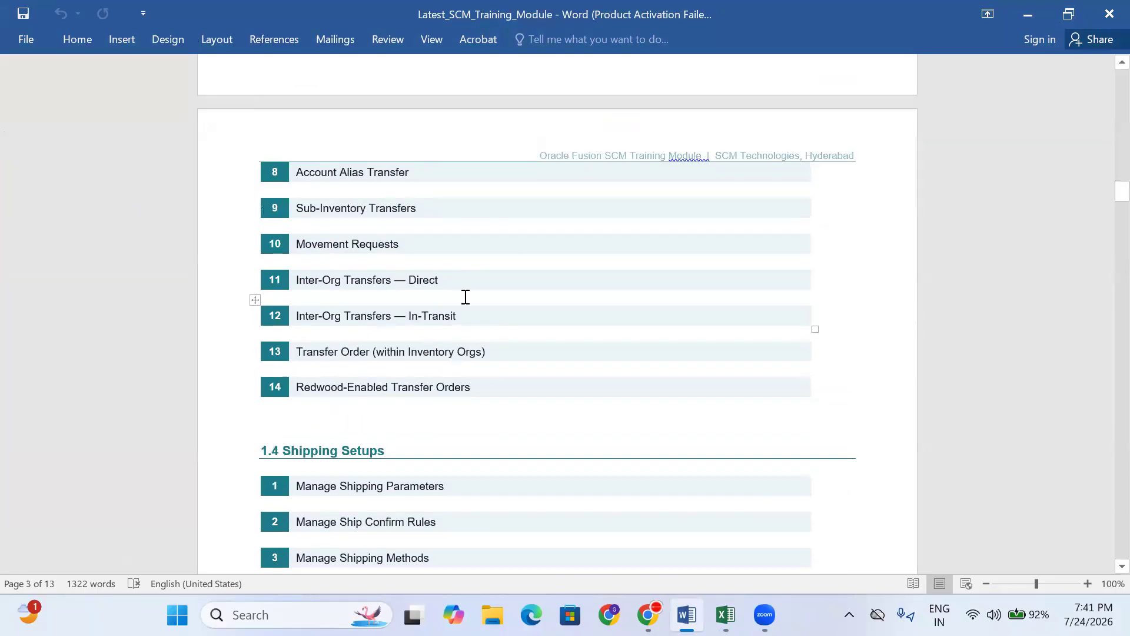
pyautogui.moveTo(457, 314); pyautogui.dragTo(271, 316)
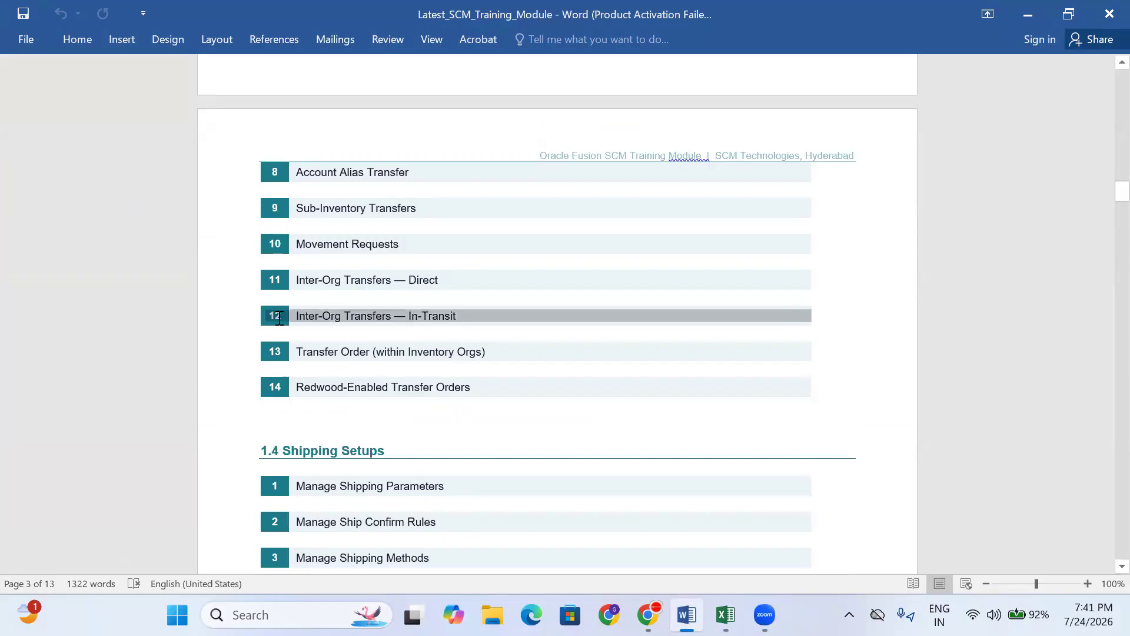
pyautogui.click(452, 275)
pyautogui.moveTo(452, 274); pyautogui.dragTo(254, 290)
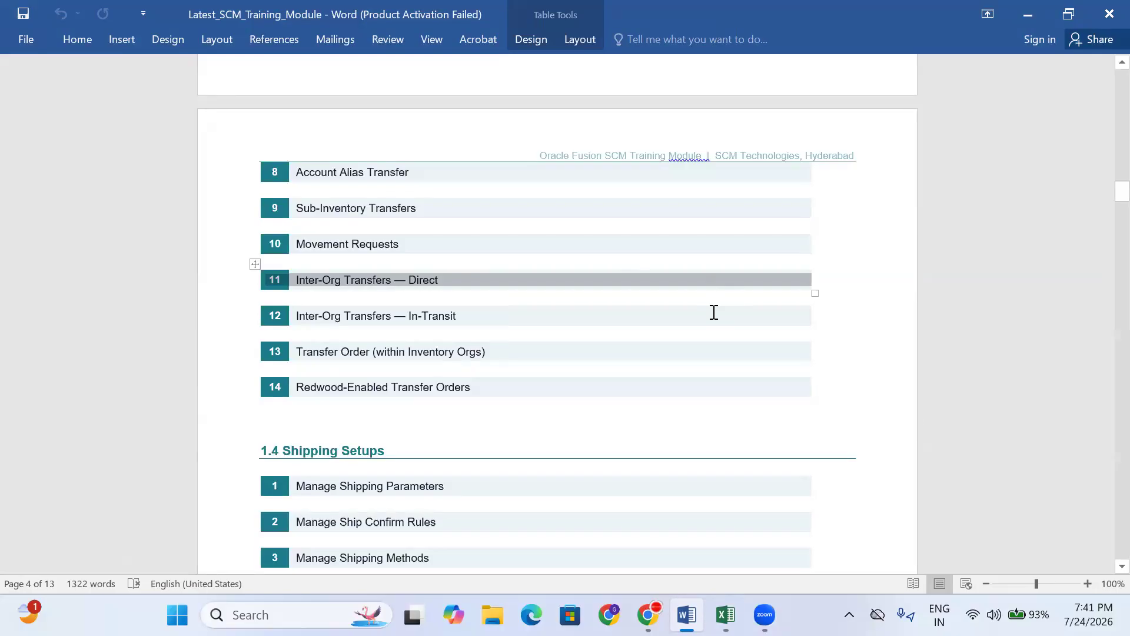
pyautogui.click(457, 328)
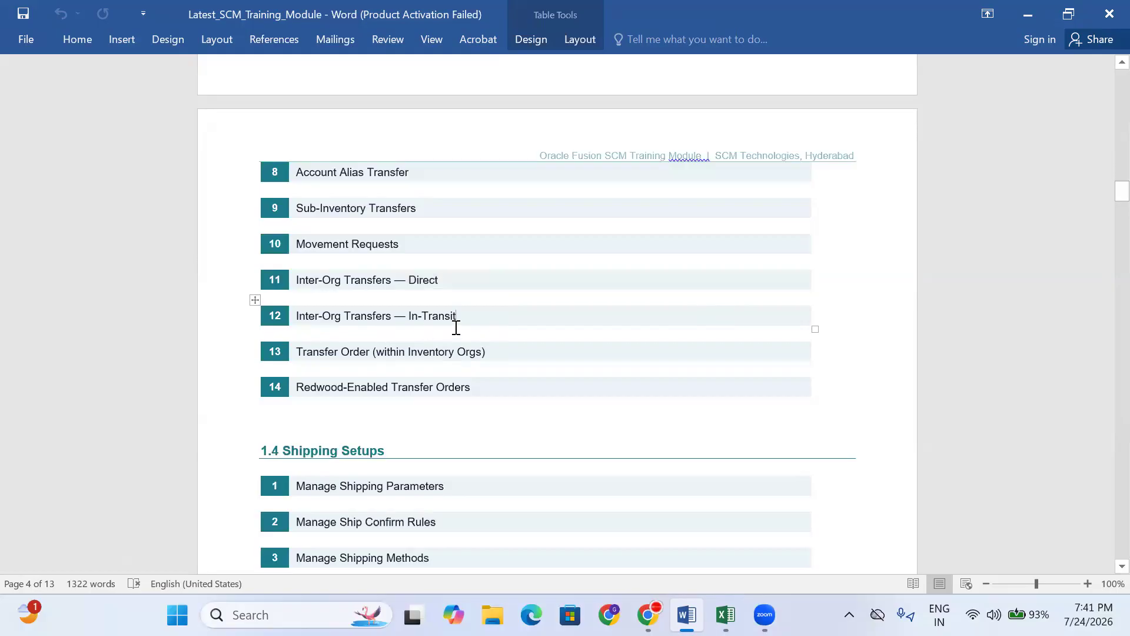
# - Highlight the Transfer Order (within Inventory Orgs) row below the inter-org topics
pyautogui.click(503, 280)
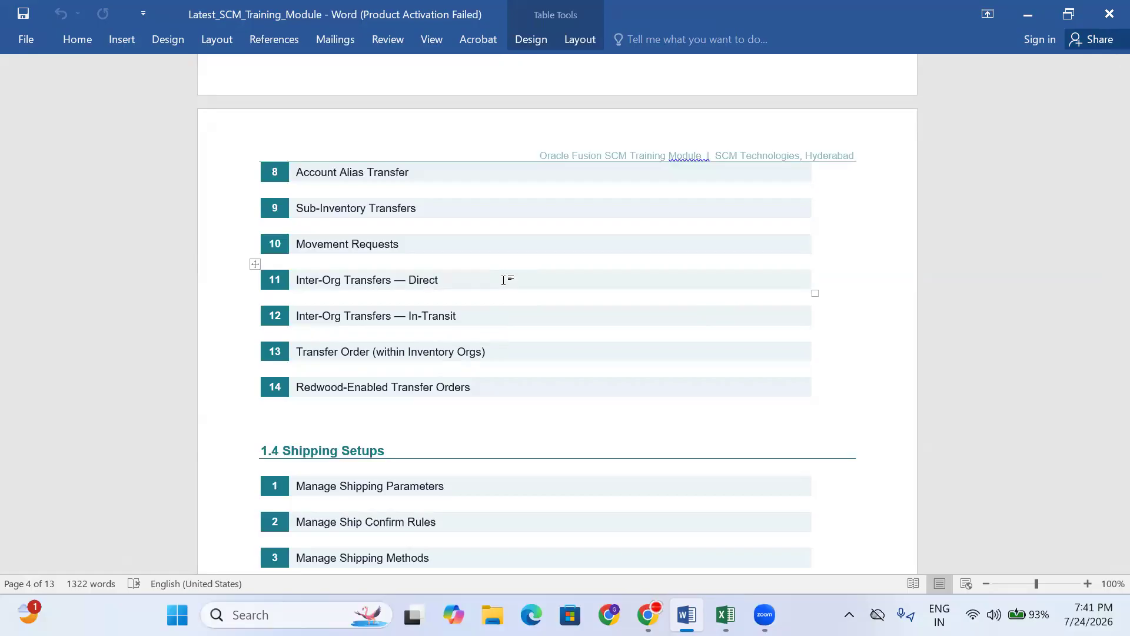
pyautogui.click(502, 359)
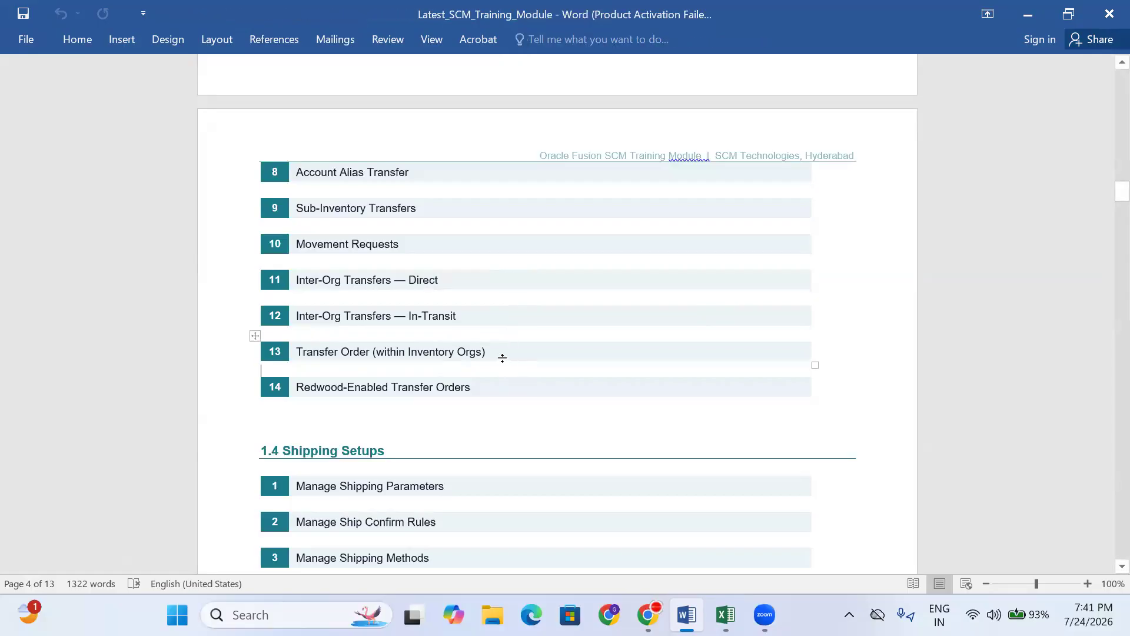
pyautogui.moveTo(500, 351); pyautogui.dragTo(287, 351)
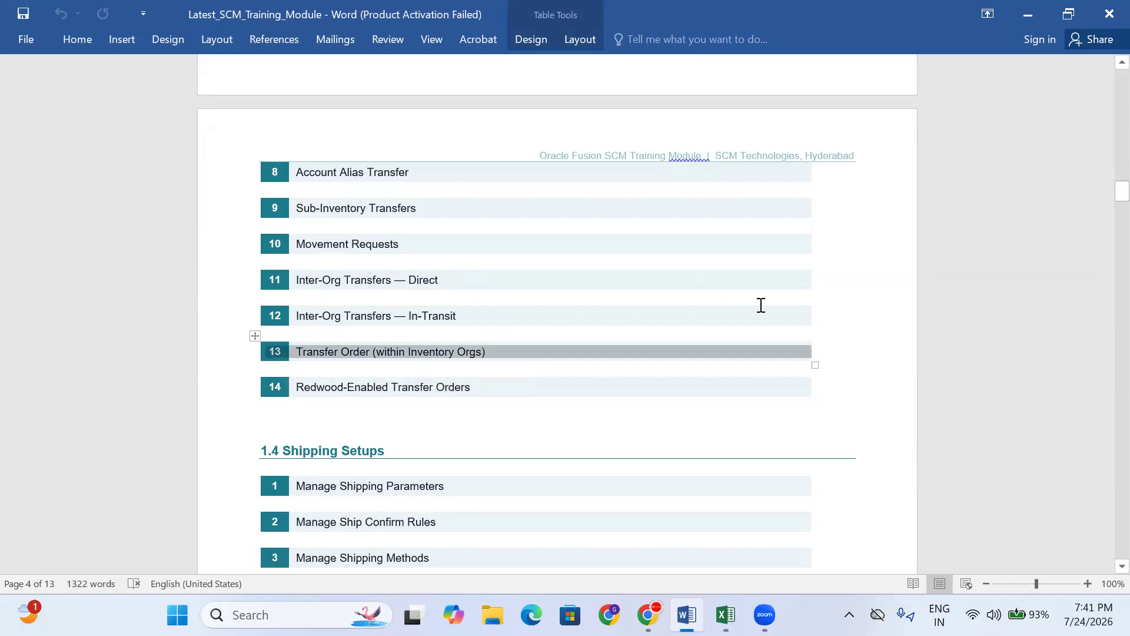
pyautogui.click(487, 353)
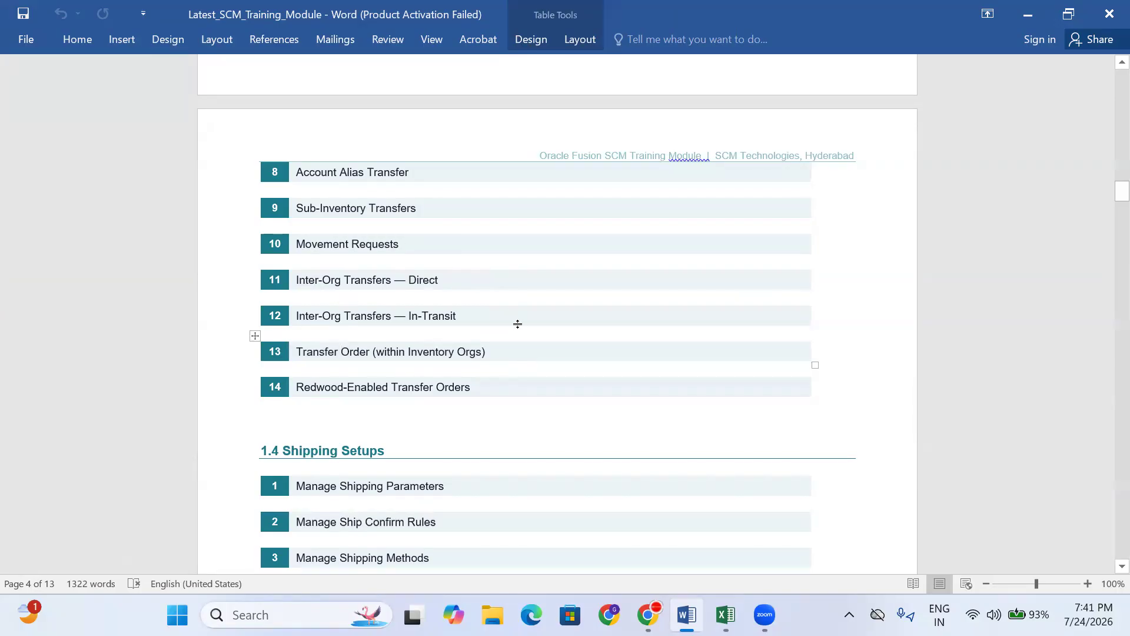
# - Select rows 11 and 12, the Direct and In-Transit inter-org transfer topics, together
pyautogui.moveTo(479, 318); pyautogui.dragTo(436, 317)
pyautogui.moveTo(386, 288); pyautogui.dragTo(268, 287)
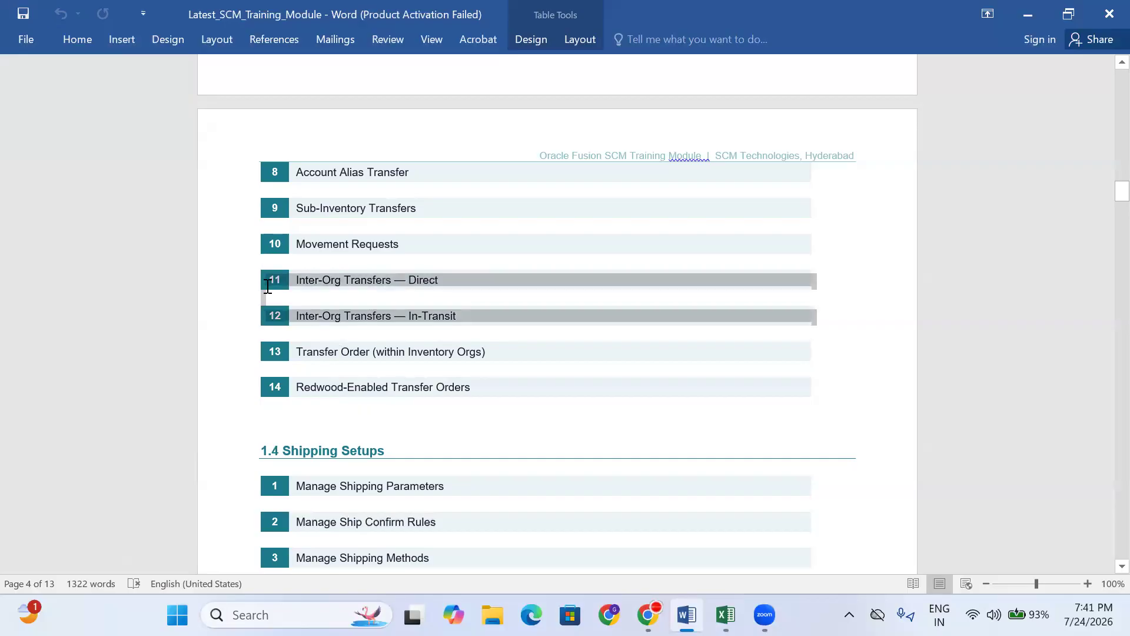
pyautogui.moveTo(267, 287); pyautogui.dragTo(268, 287)
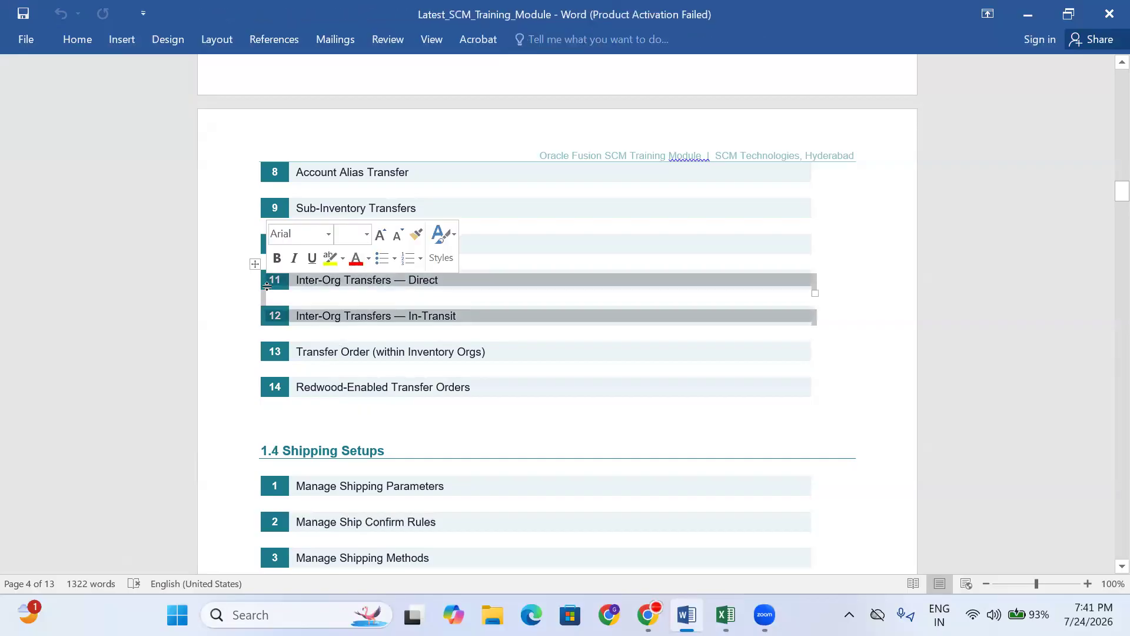
pyautogui.click(502, 352)
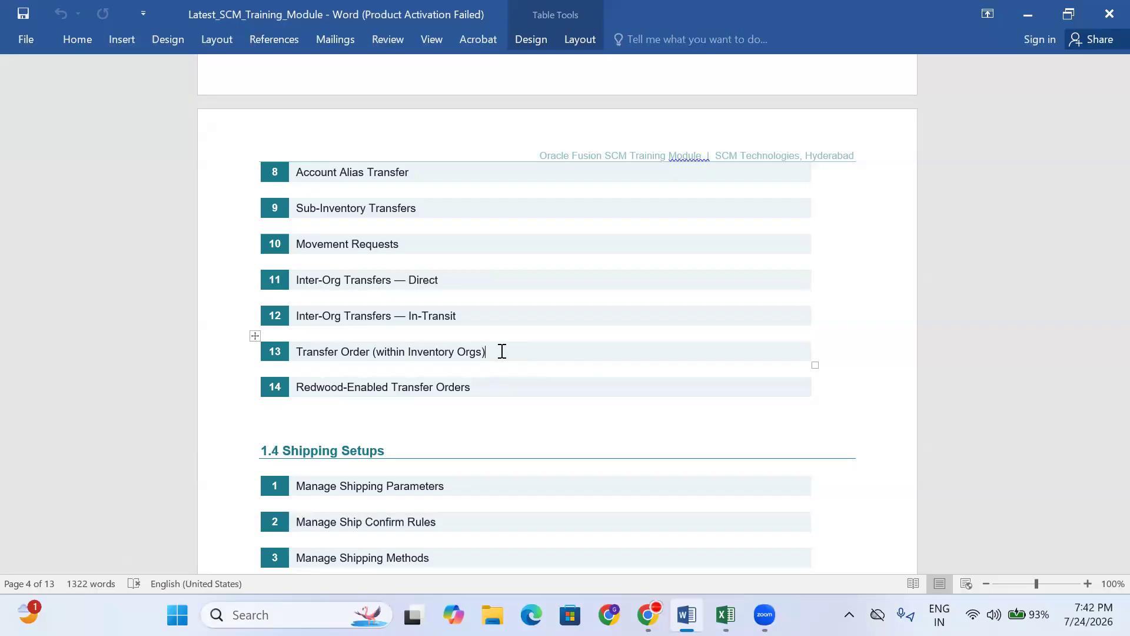
pyautogui.scroll(2, 502, 351)
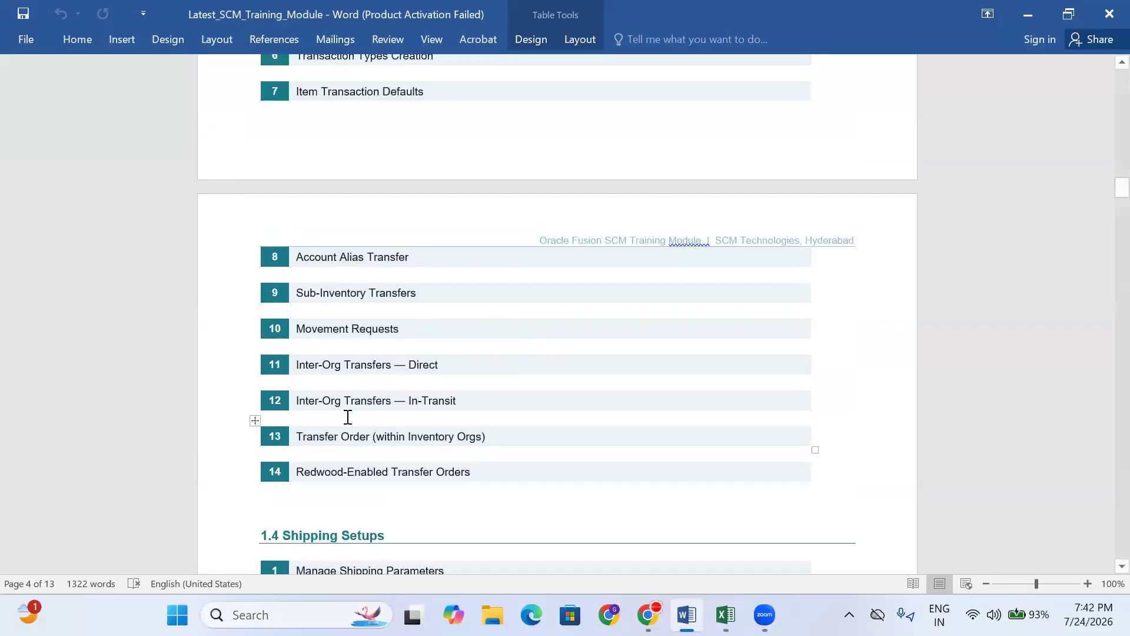
pyautogui.moveTo(461, 396); pyautogui.dragTo(341, 369)
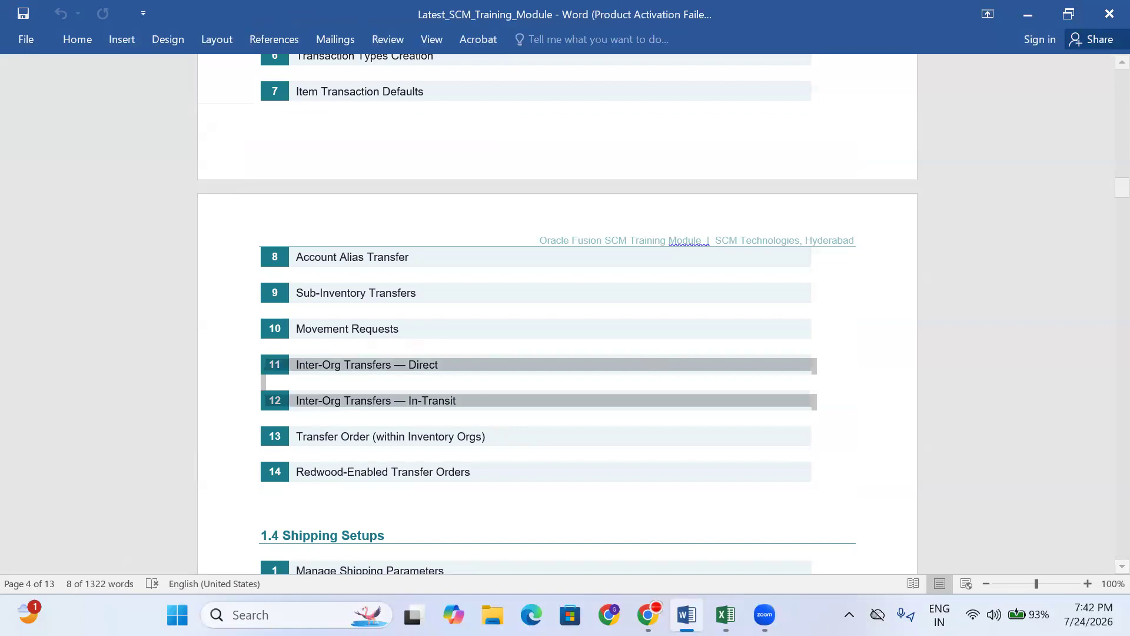
pyautogui.click(488, 113)
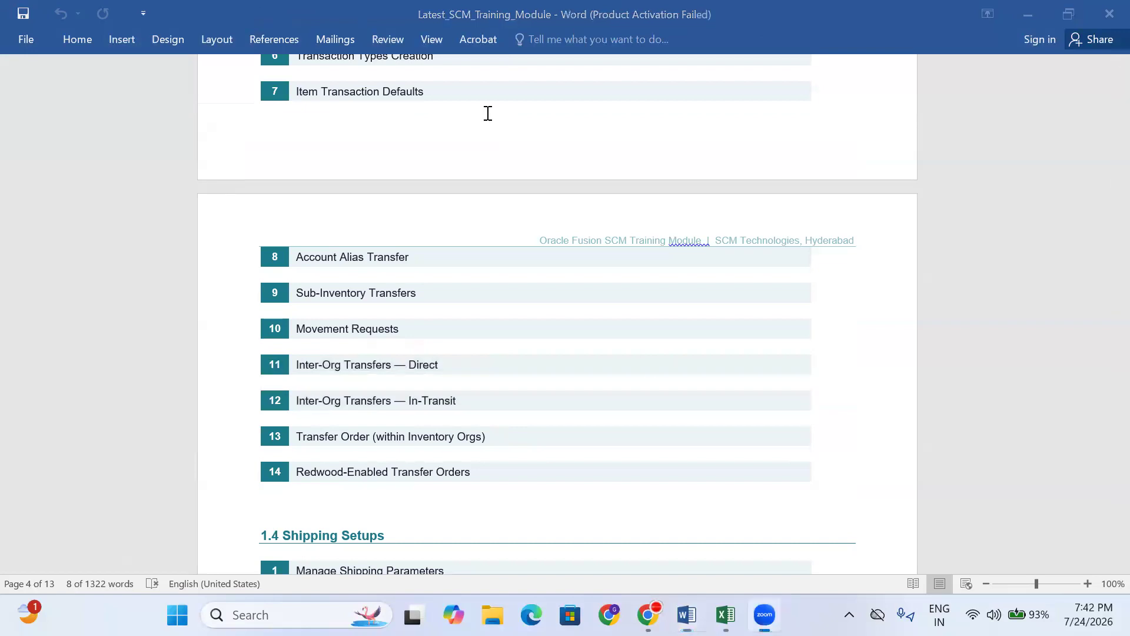